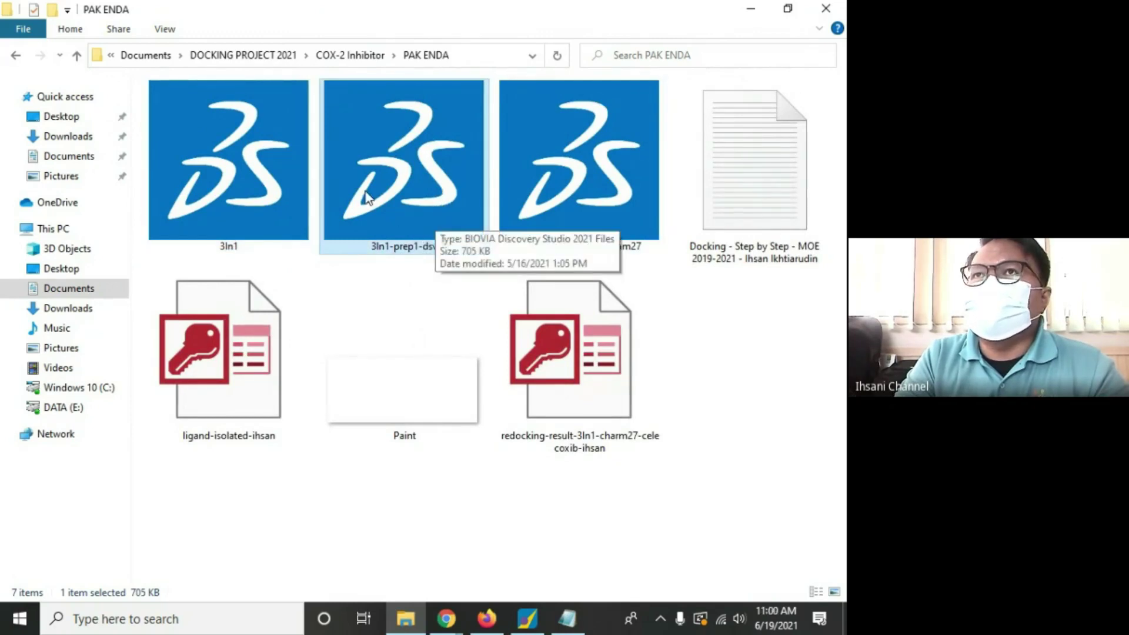
# Step: Open the original 3ln1 structure file from the PAK ENDA folder in Discovery Studio Visualizer
pyautogui.click(553, 219)
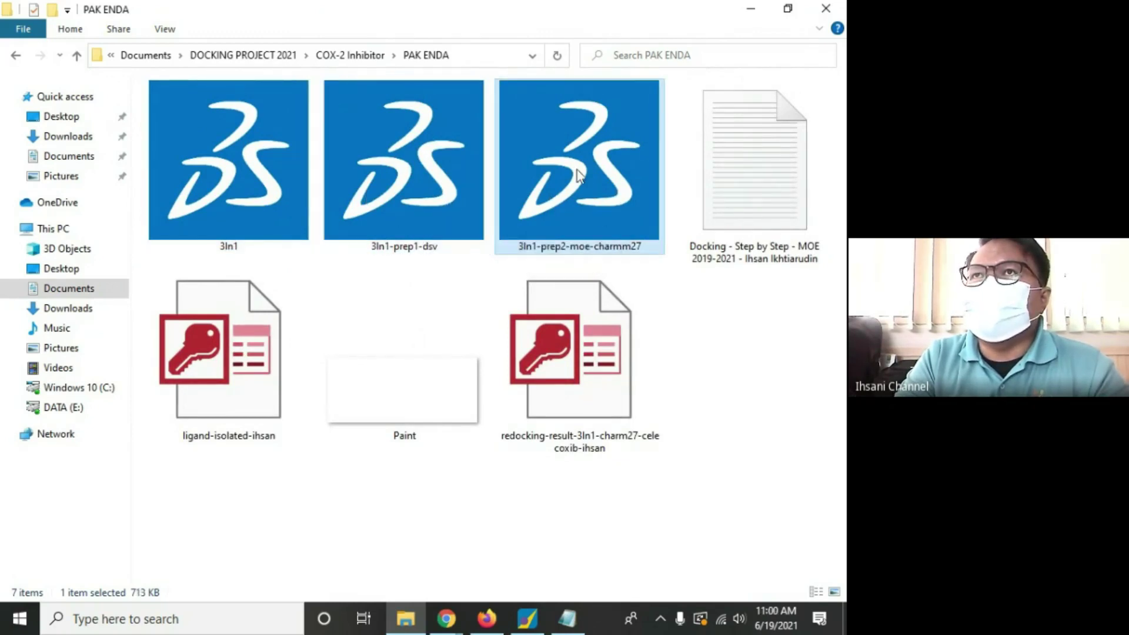
pyautogui.click(294, 266)
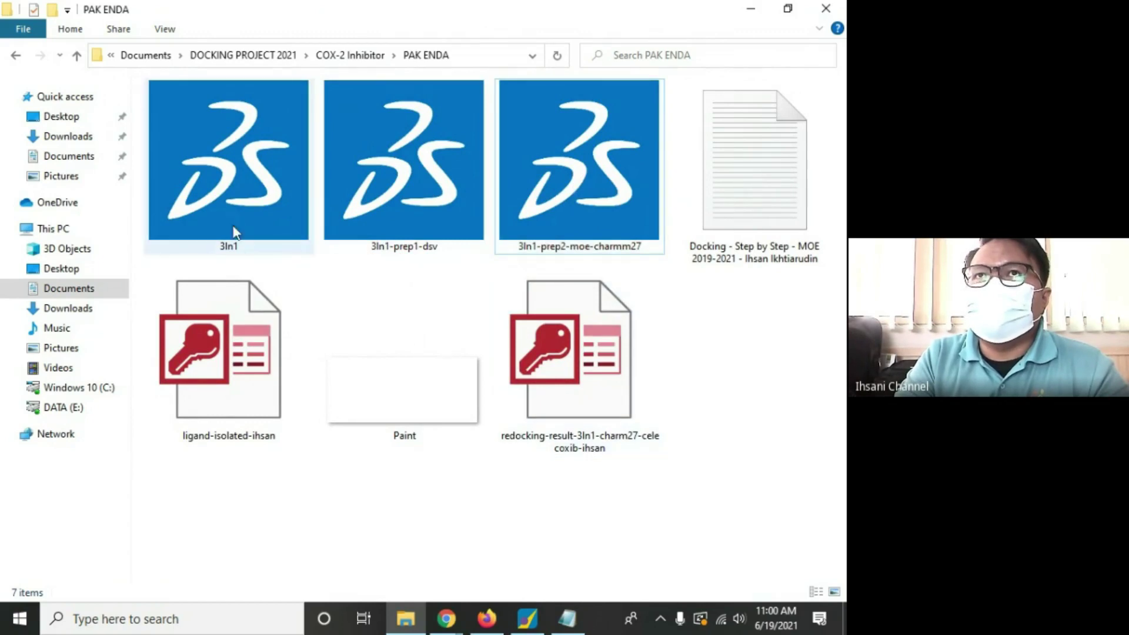
pyautogui.click(251, 196)
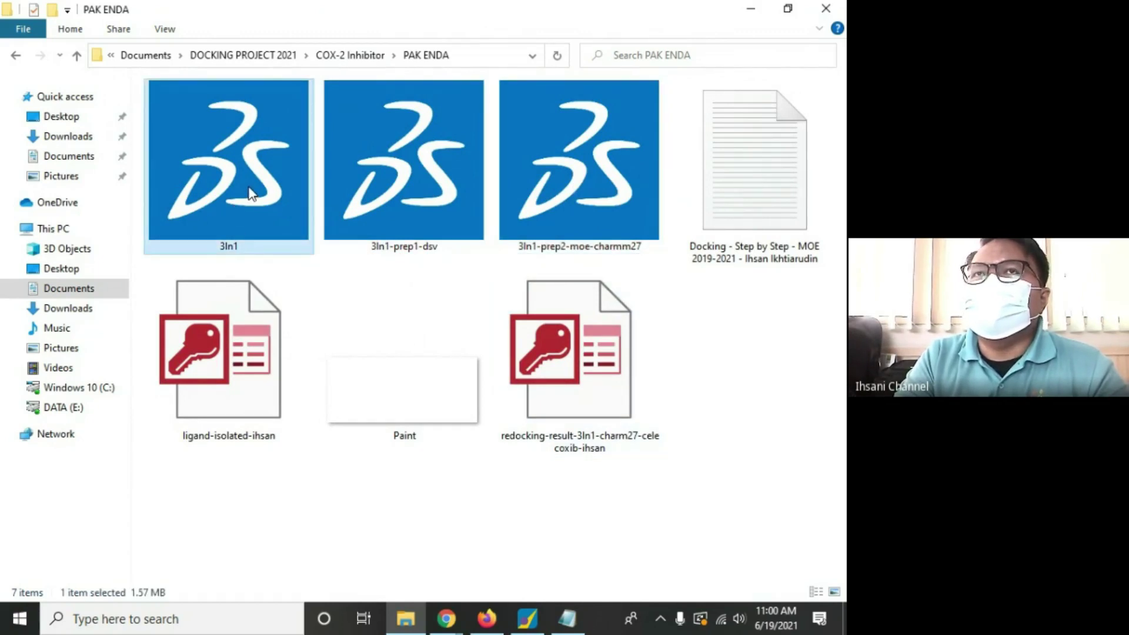
pyautogui.click(285, 261)
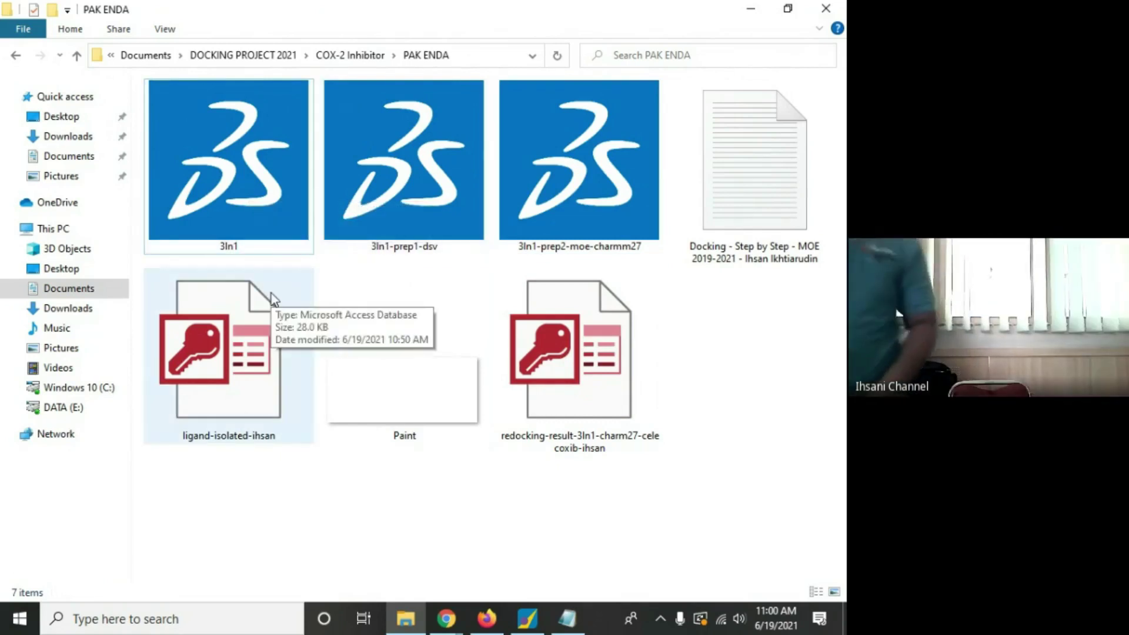
pyautogui.moveTo(197, 177); pyautogui.dragTo(455, 234)
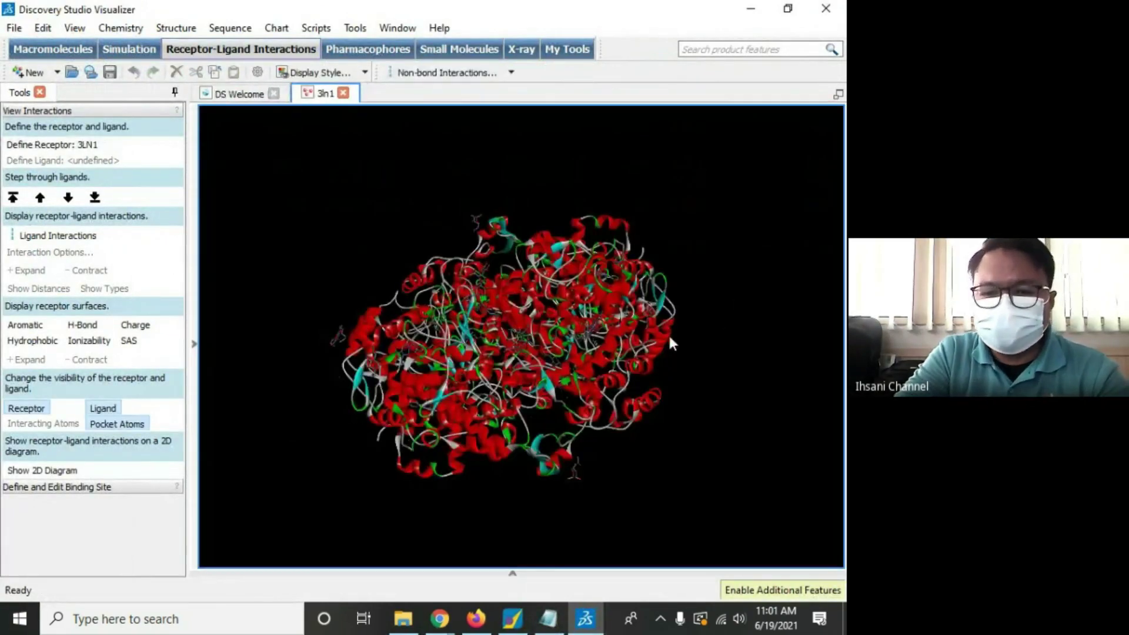
# Step: Examine the 3LN1 protein structure in the 3D view, both as a whole and close up
pyautogui.scroll(-1, 601, 373)
pyautogui.scroll(1, 666, 359)
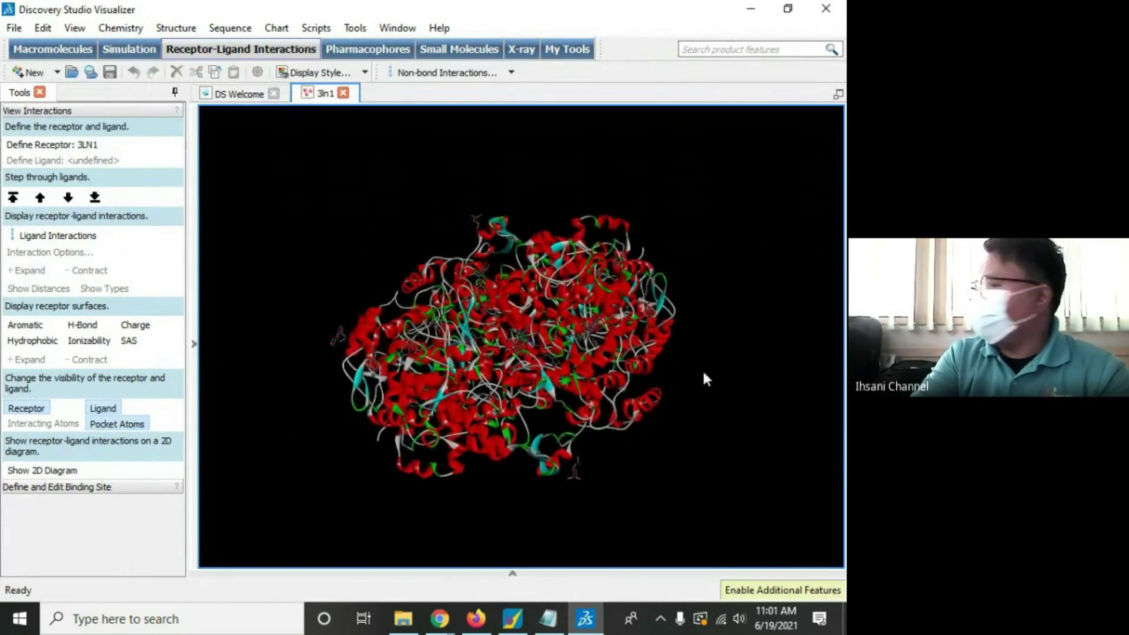
pyautogui.scroll(1, 704, 376)
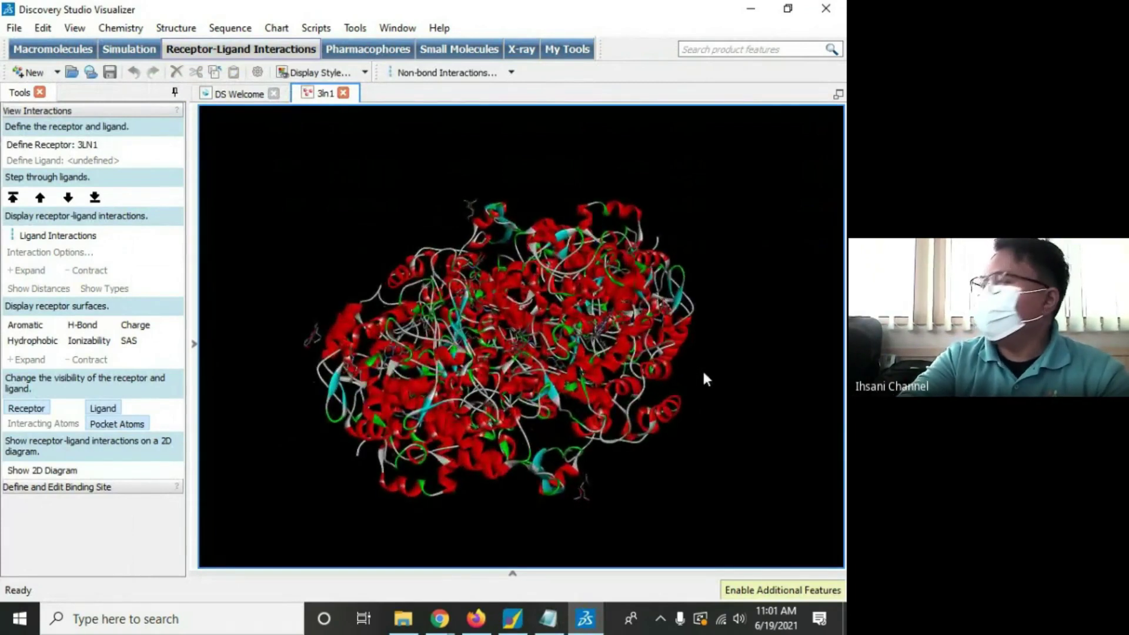
pyautogui.scroll(-1, 704, 374)
pyautogui.scroll(-1, 704, 374)
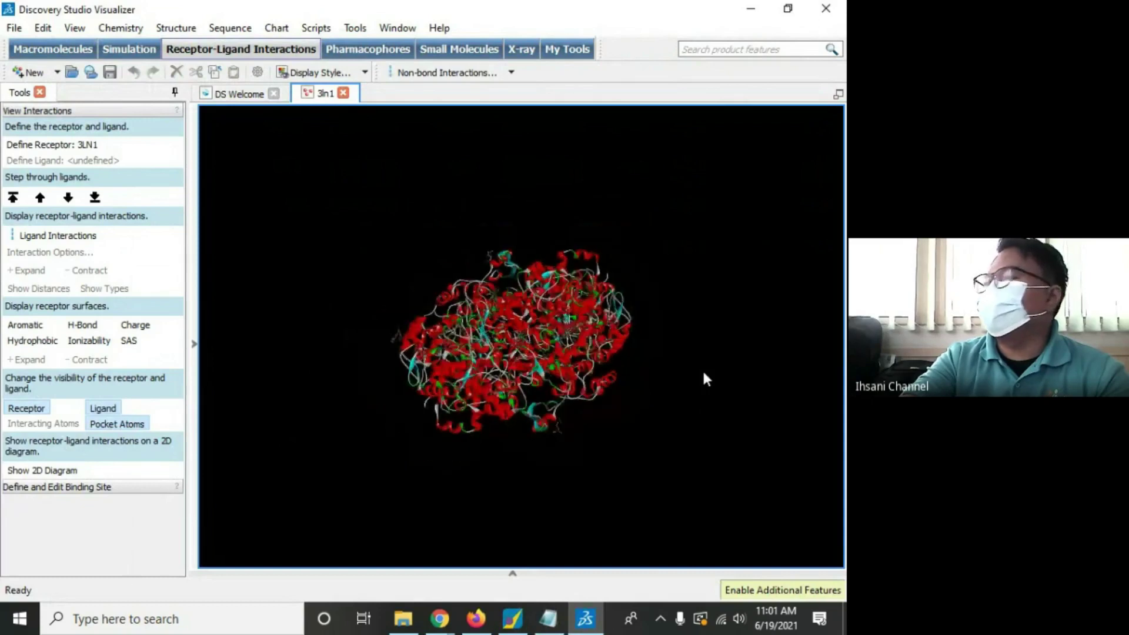
pyautogui.scroll(3, 704, 374)
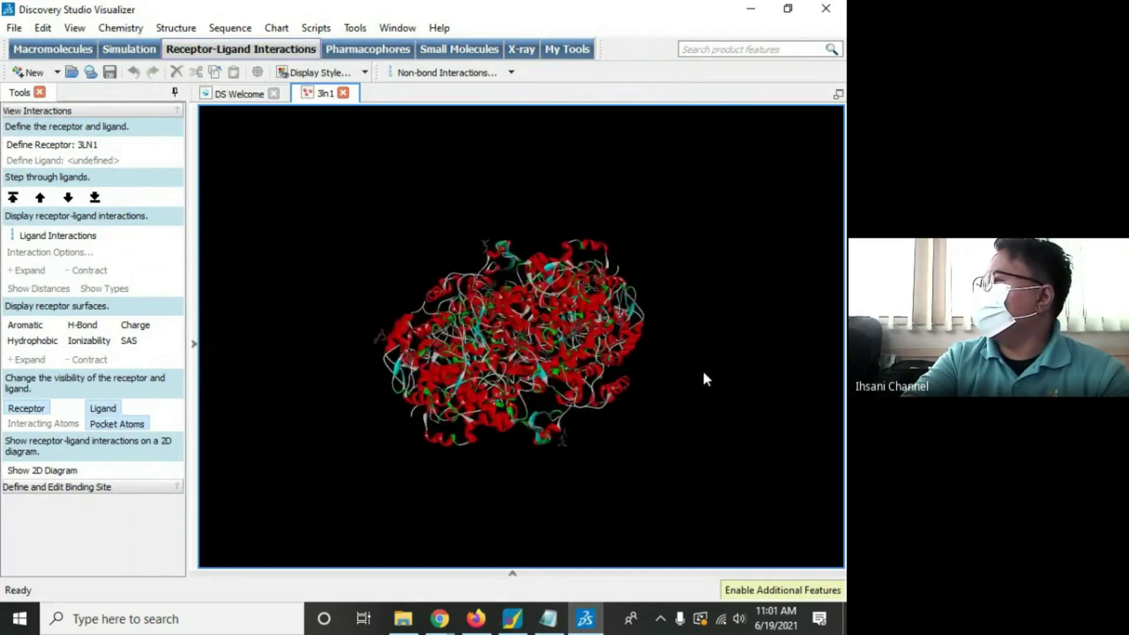
pyautogui.scroll(4, 703, 374)
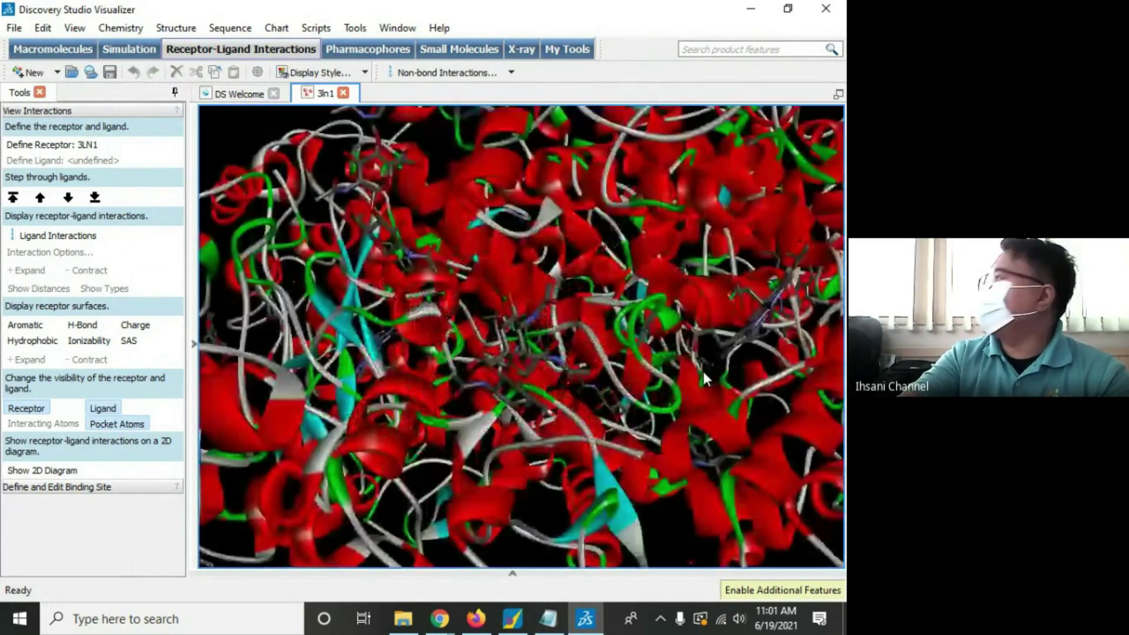
pyautogui.scroll(-6, 704, 372)
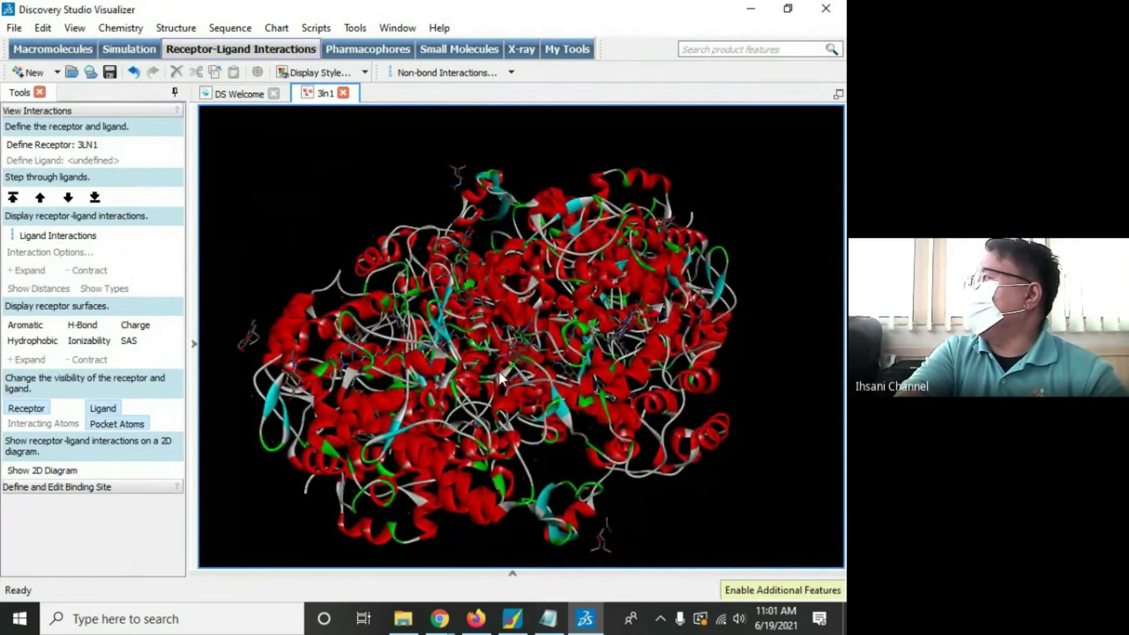
pyautogui.scroll(2, 499, 372)
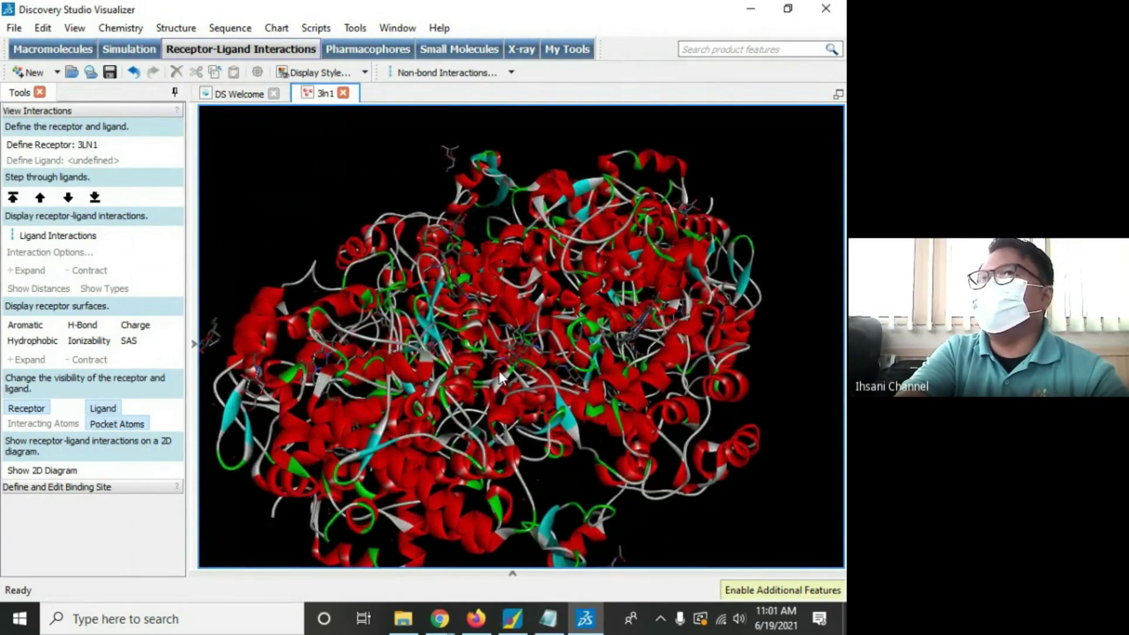
pyautogui.scroll(-2, 499, 370)
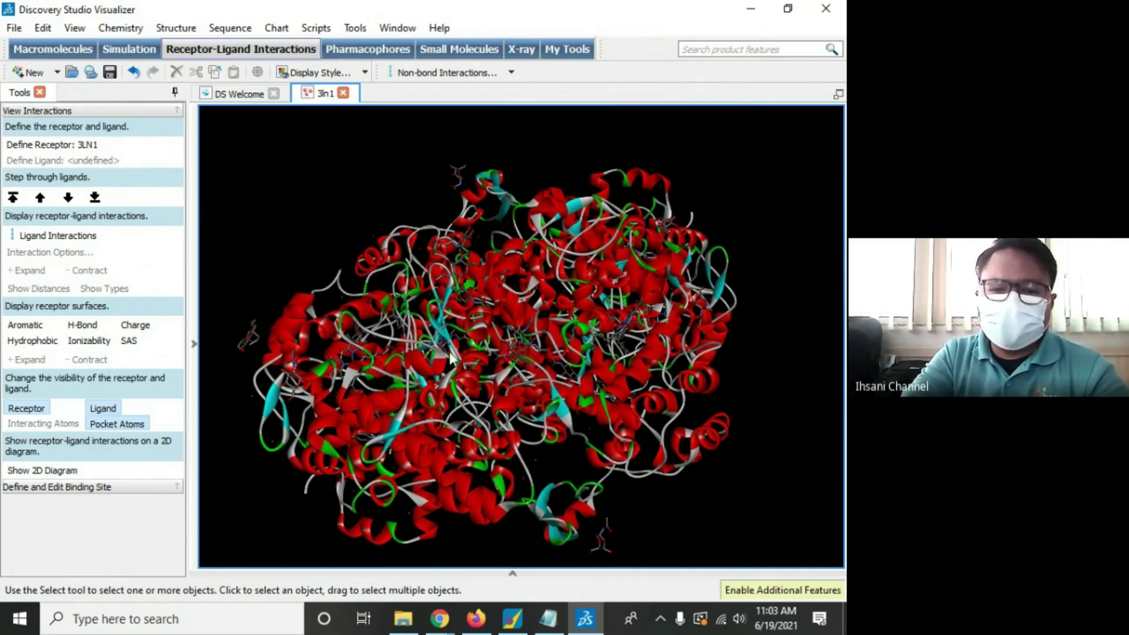
# Step: Switch to the RCSB PDB website in Chrome and search for the structure 3LN1 to open its entry
pyautogui.moveTo(440, 620)
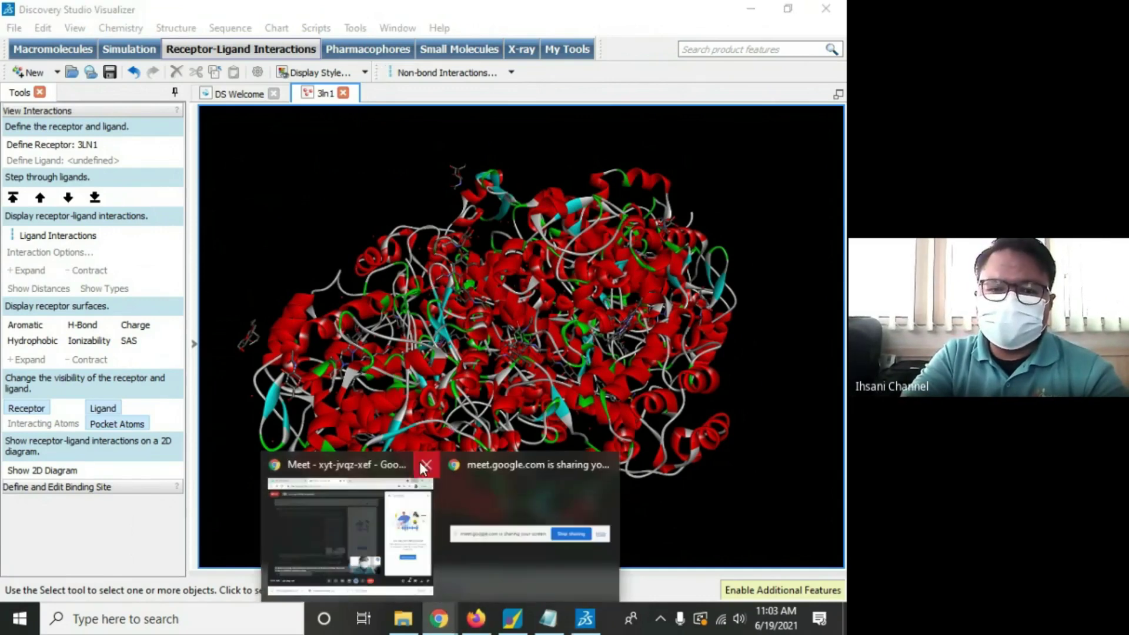
pyautogui.click(377, 537)
pyautogui.click(418, 14)
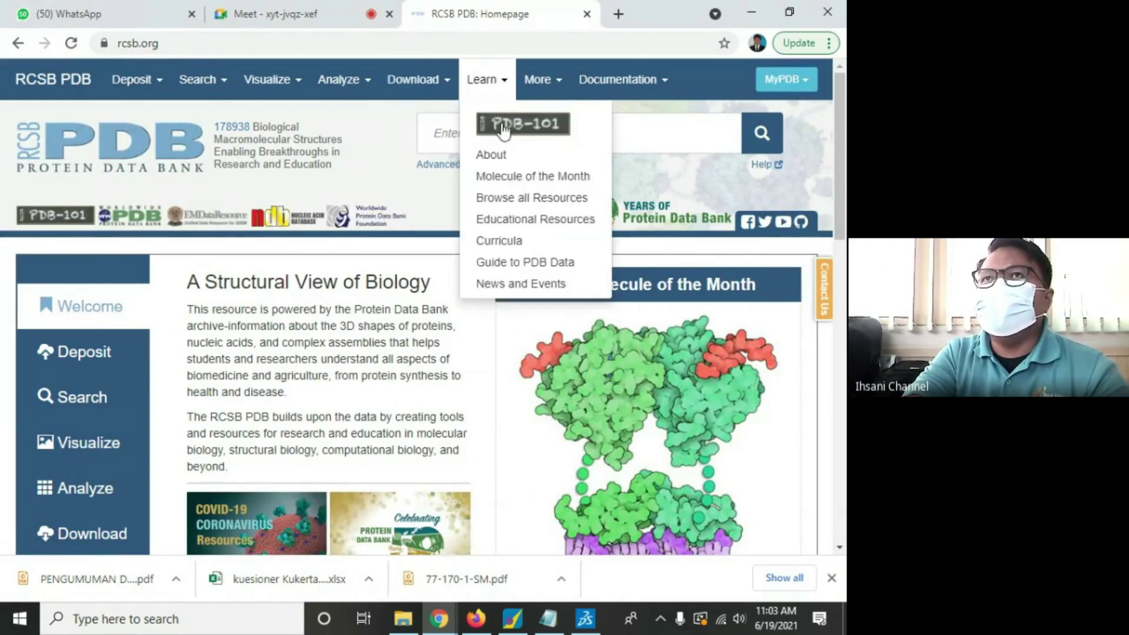
pyautogui.click(452, 138)
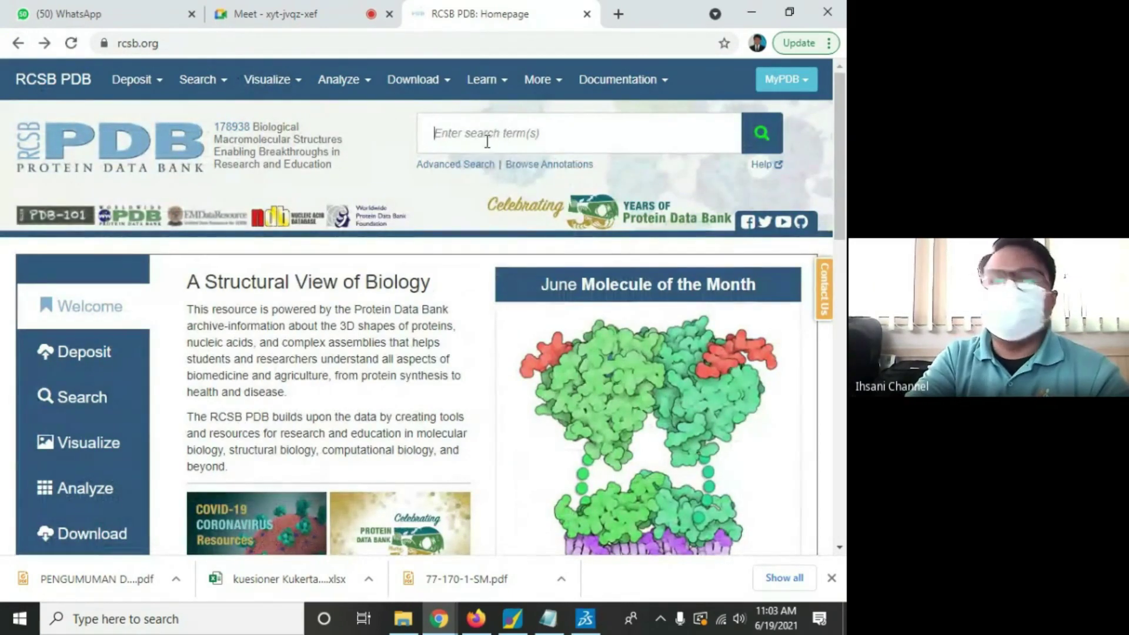
pyautogui.write('3l')
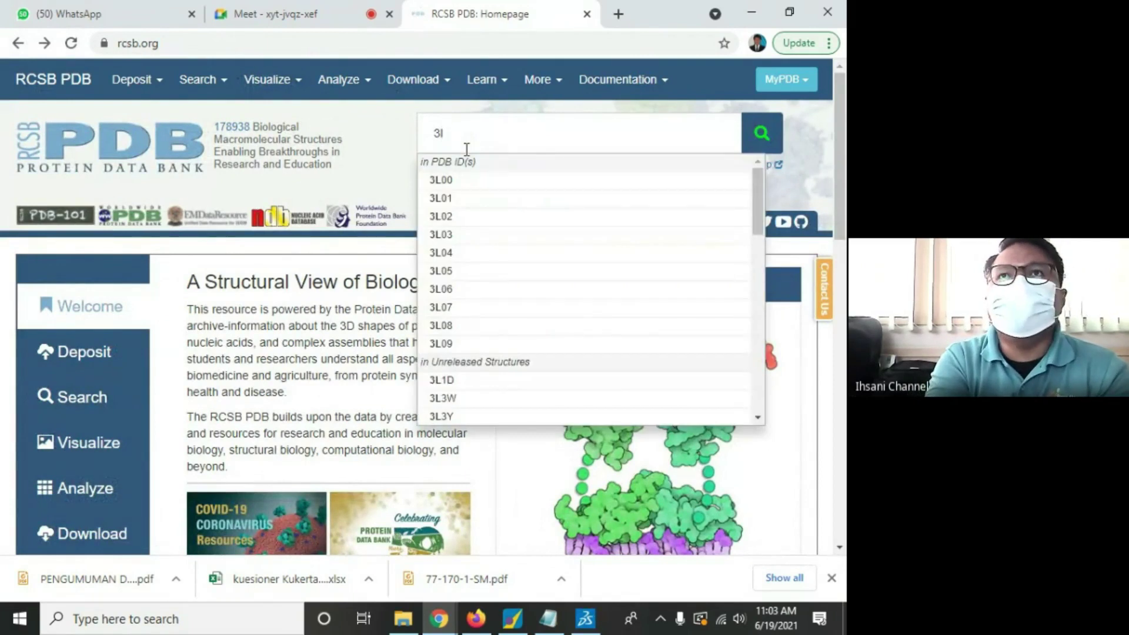
pyautogui.press('BackSpace')
pyautogui.write('LN1')
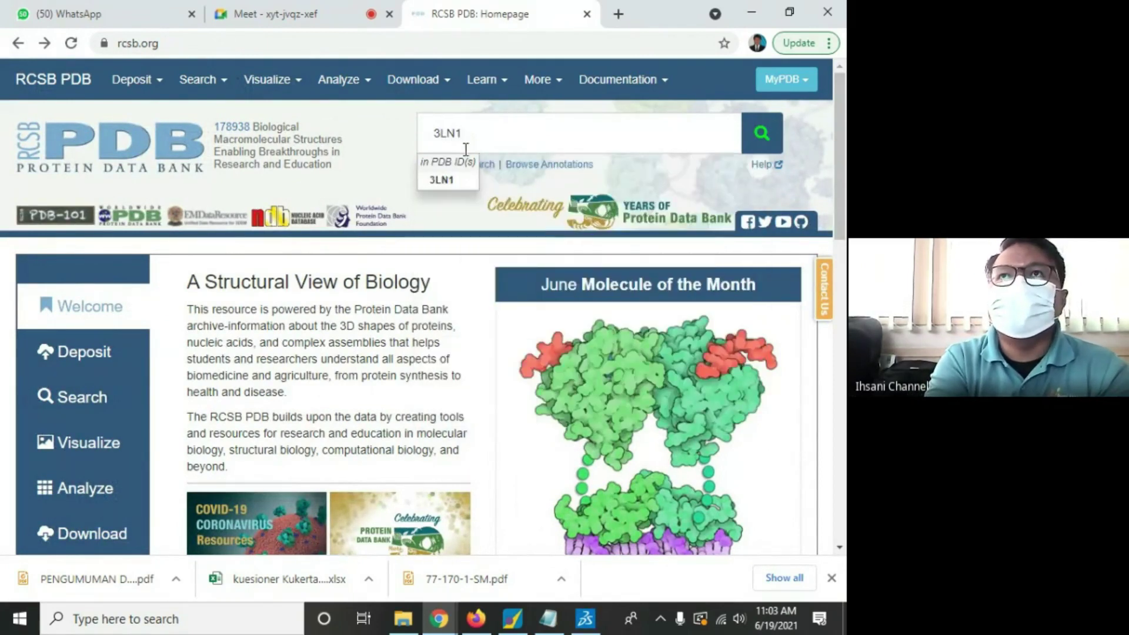
pyautogui.press('Return')
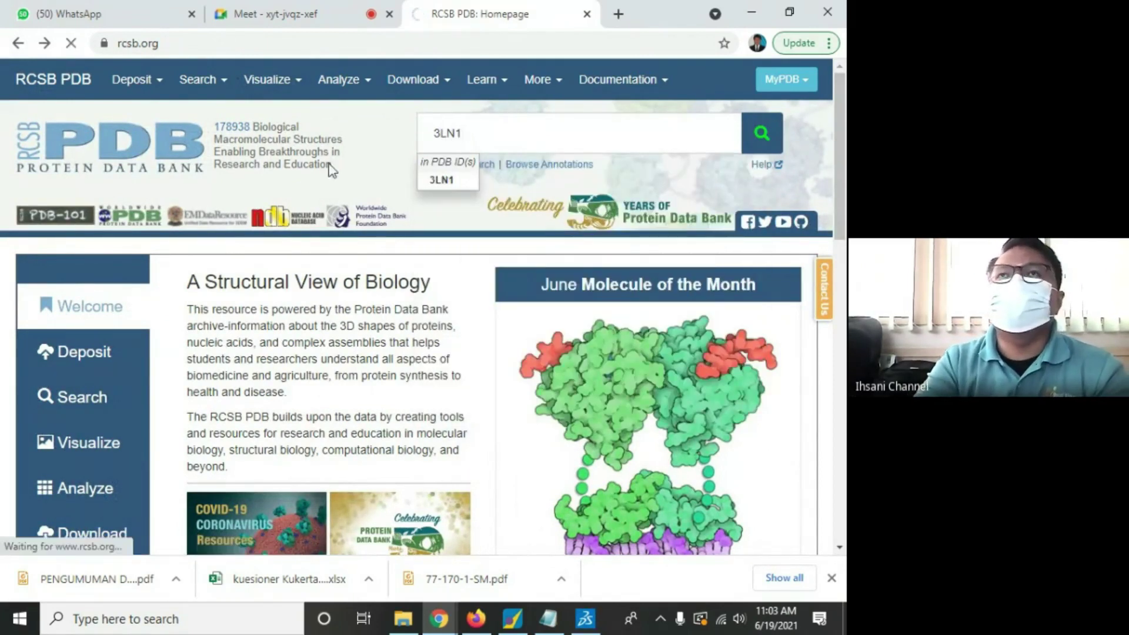
# Step: Check the download formats offered for the 3LN1 entry, including PDB Format
pyautogui.scroll(-2, 722, 246)
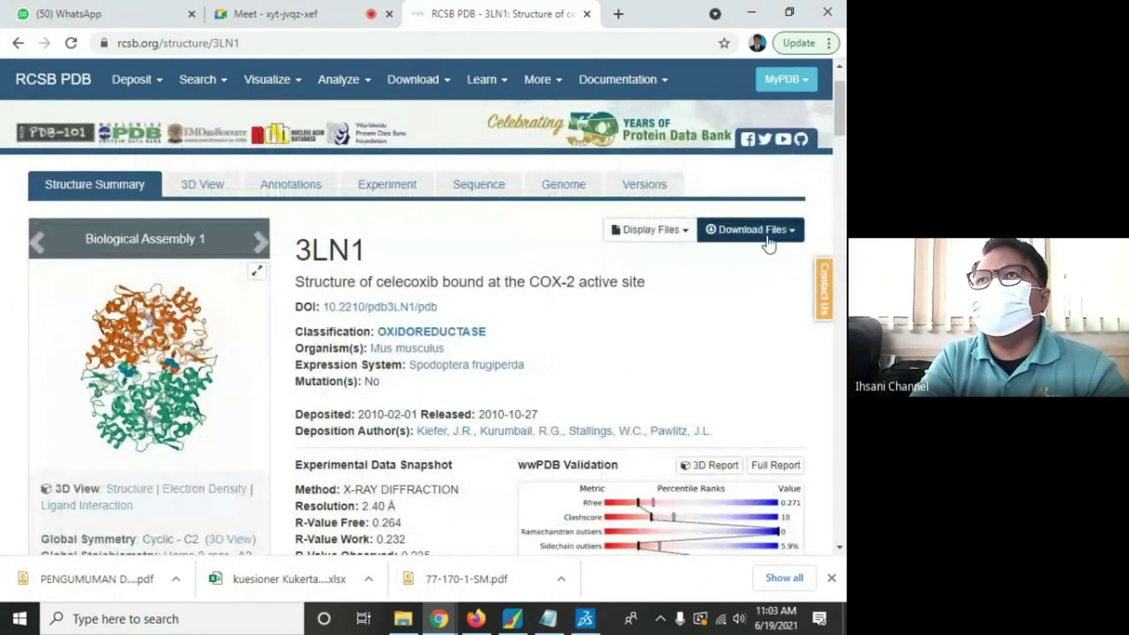
pyautogui.click(772, 236)
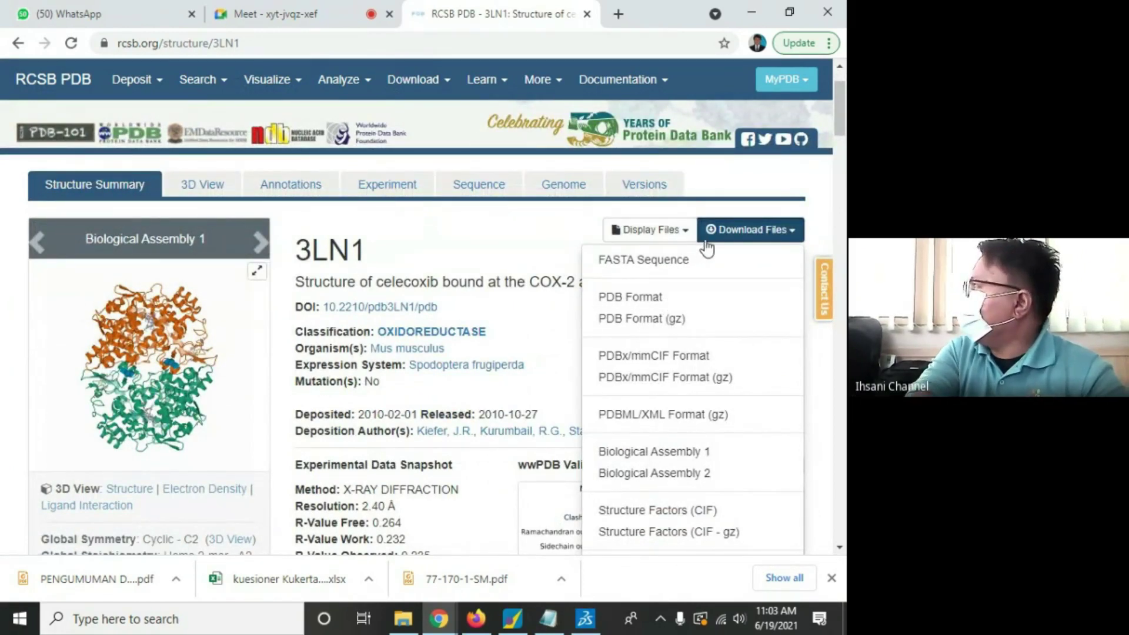
pyautogui.click(763, 235)
pyautogui.click(762, 234)
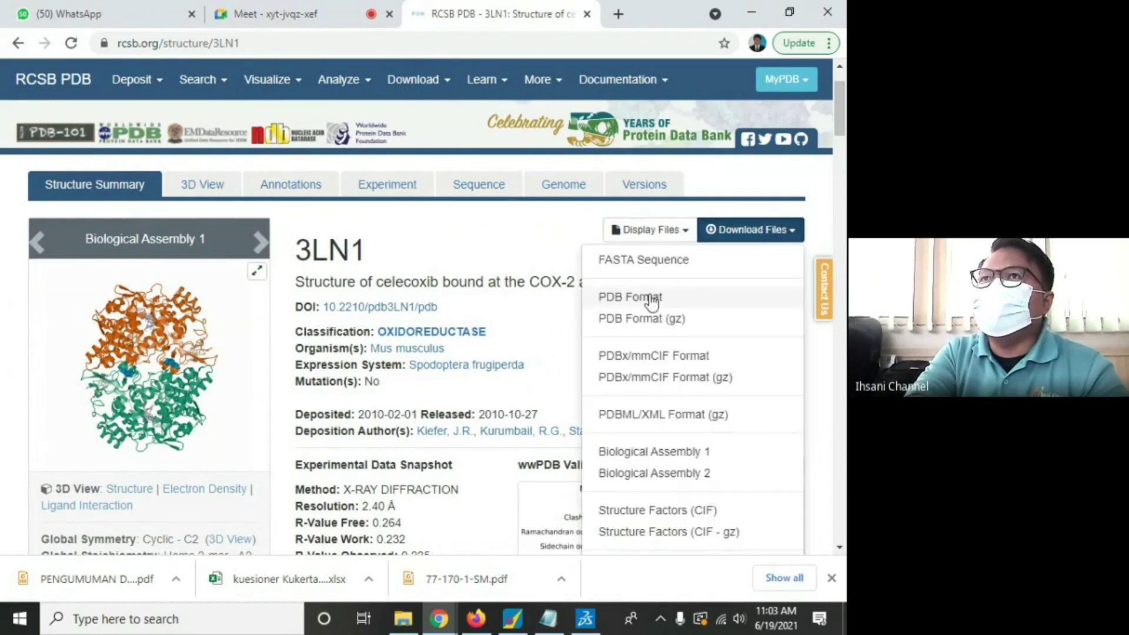
pyautogui.click(506, 262)
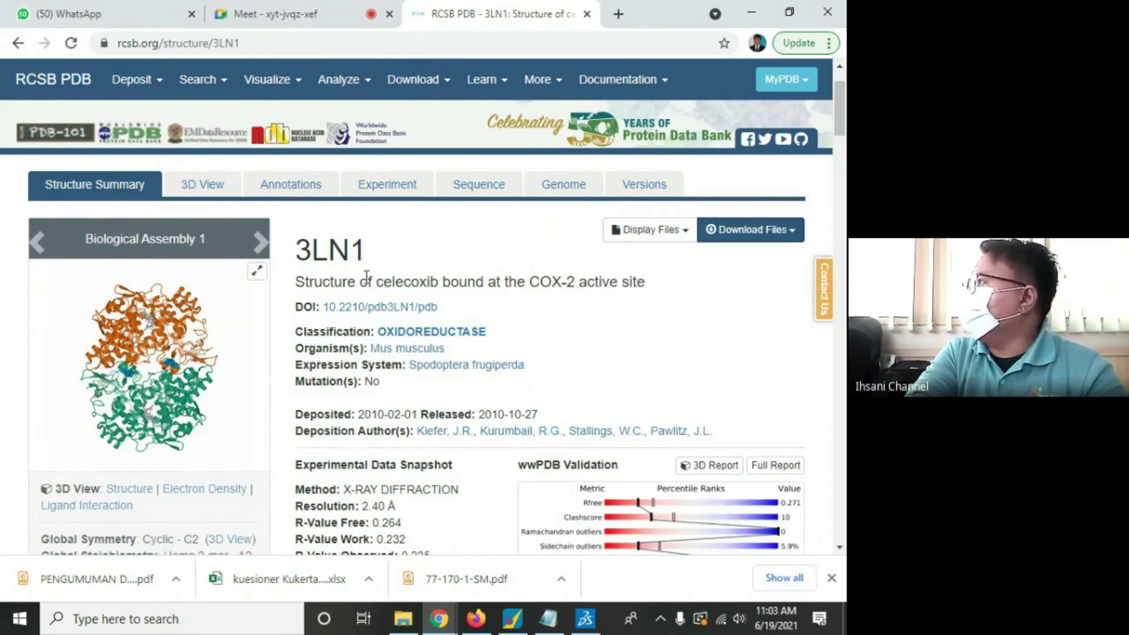
# Step: Review the Experimental Data Snapshot of the 3LN1 entry and highlight the resolution value
pyautogui.scroll(-1, 617, 540)
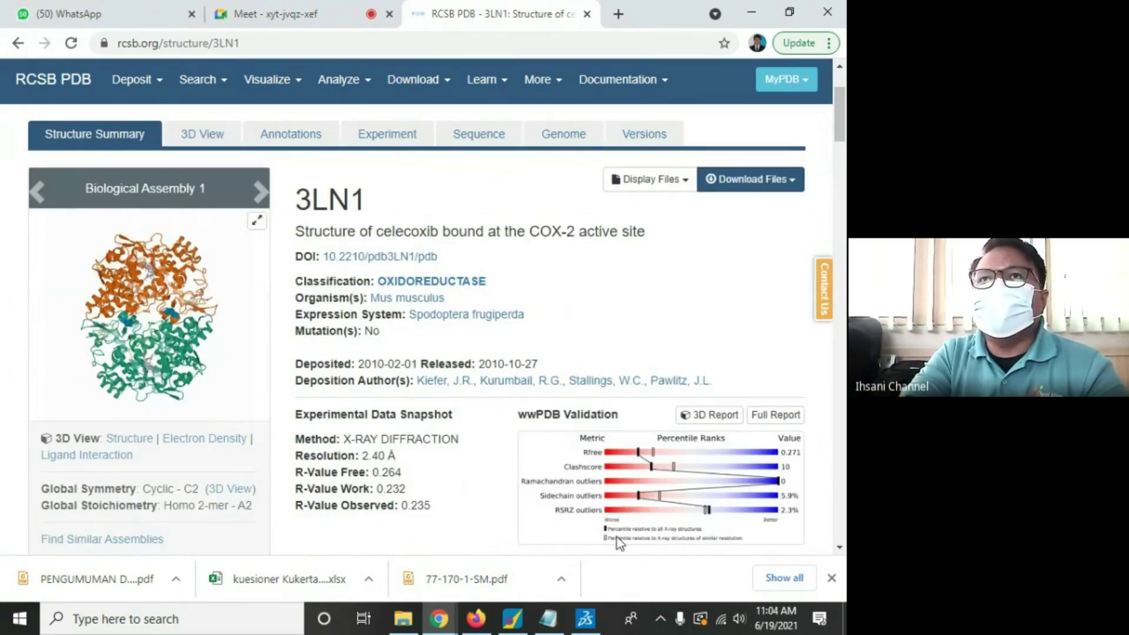
pyautogui.scroll(-2, 616, 538)
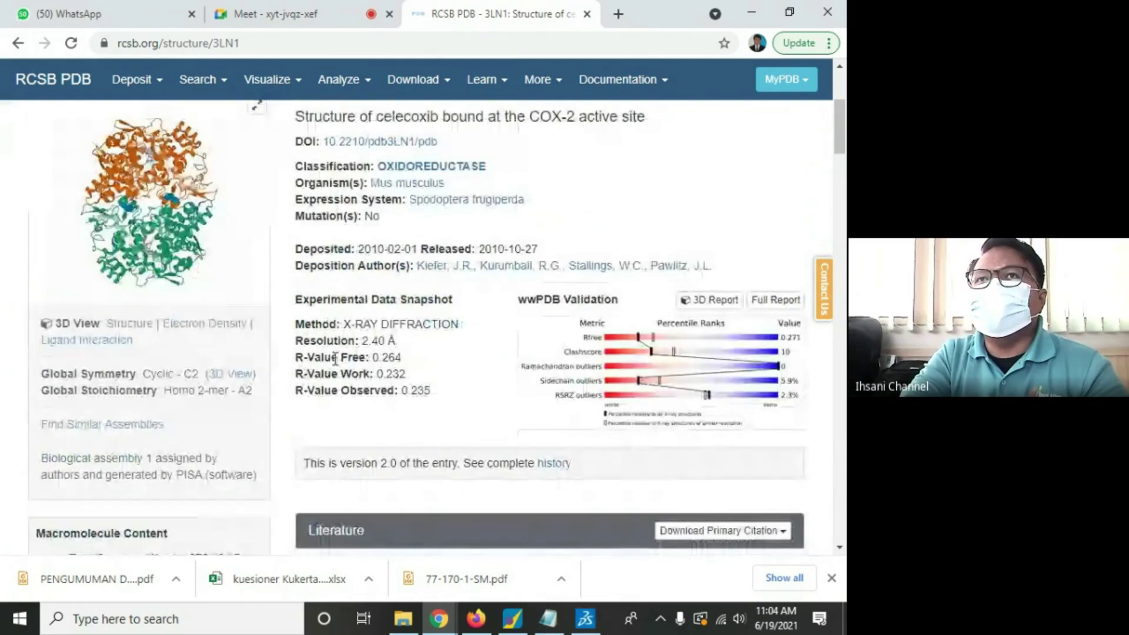
pyautogui.moveTo(296, 341); pyautogui.dragTo(397, 342)
pyautogui.click(404, 349)
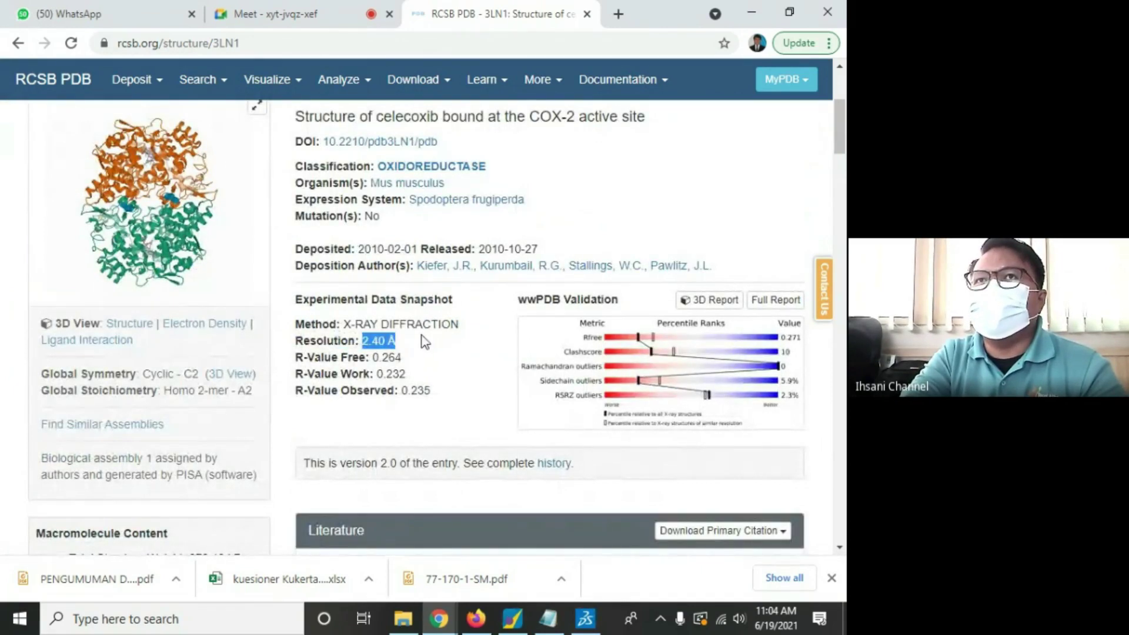
# Step: Enlarge the page and highlight the molecule name and chain letters of Entity ID 1 in the Macromolecules section
pyautogui.scroll(-1, 429, 369)
pyautogui.scroll(-4, 430, 370)
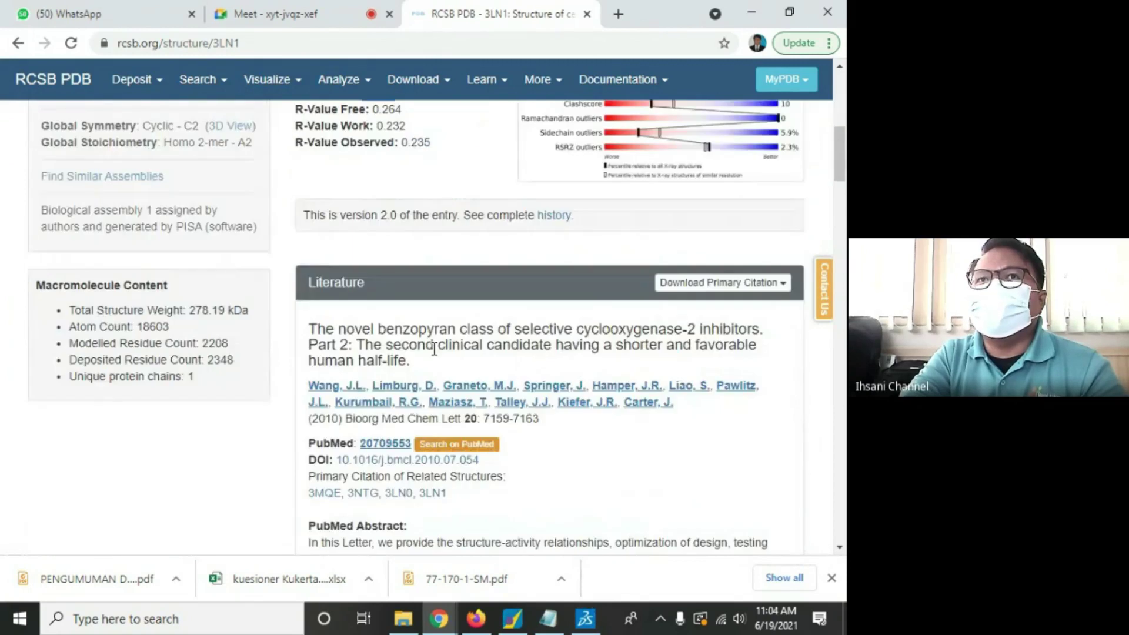
pyautogui.scroll(-9, 434, 349)
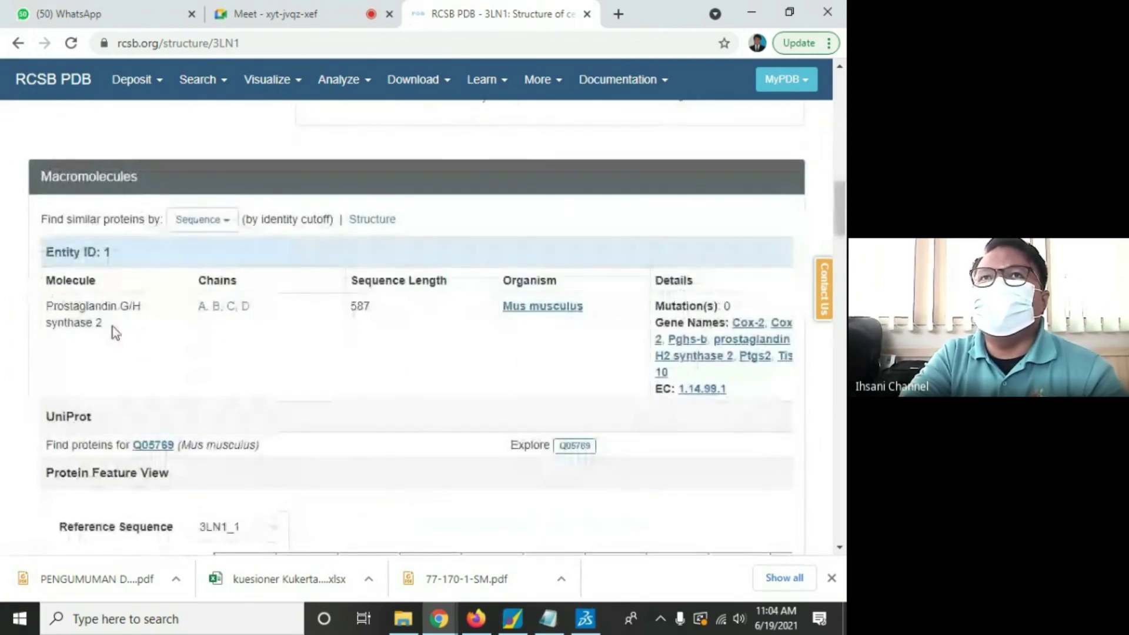
pyautogui.scroll(12, 399, 350)
pyautogui.keyDown('ctrl'); pyautogui.scroll(1, 399, 350); pyautogui.keyUp('ctrl')
pyautogui.scroll(-16, 399, 350)
pyautogui.scroll(3, 355, 365)
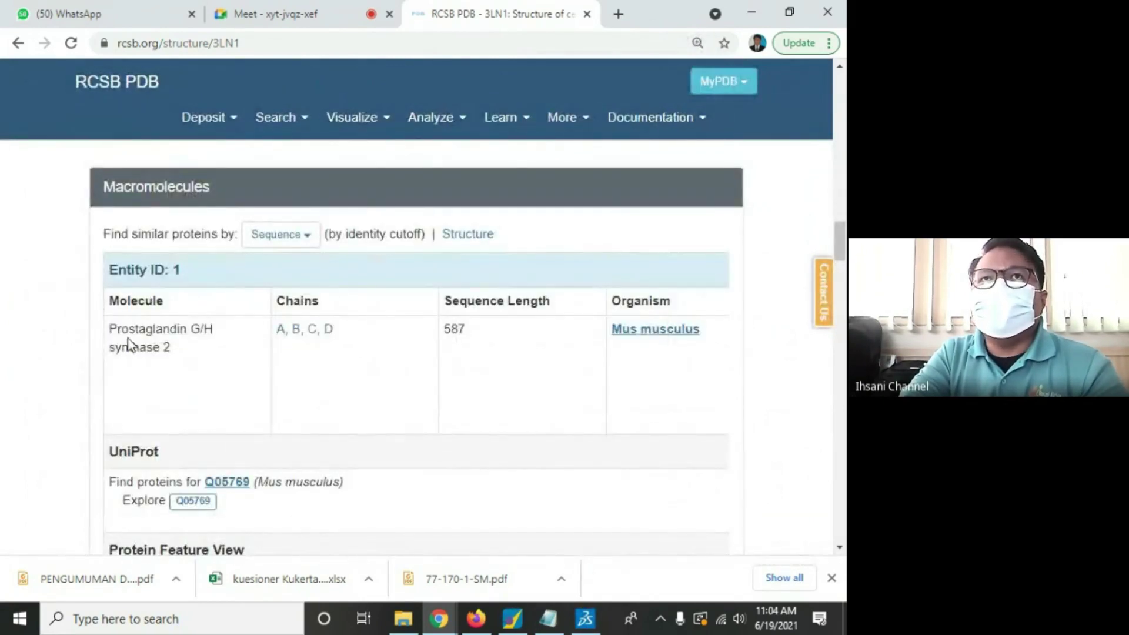
pyautogui.moveTo(115, 331); pyautogui.dragTo(182, 351)
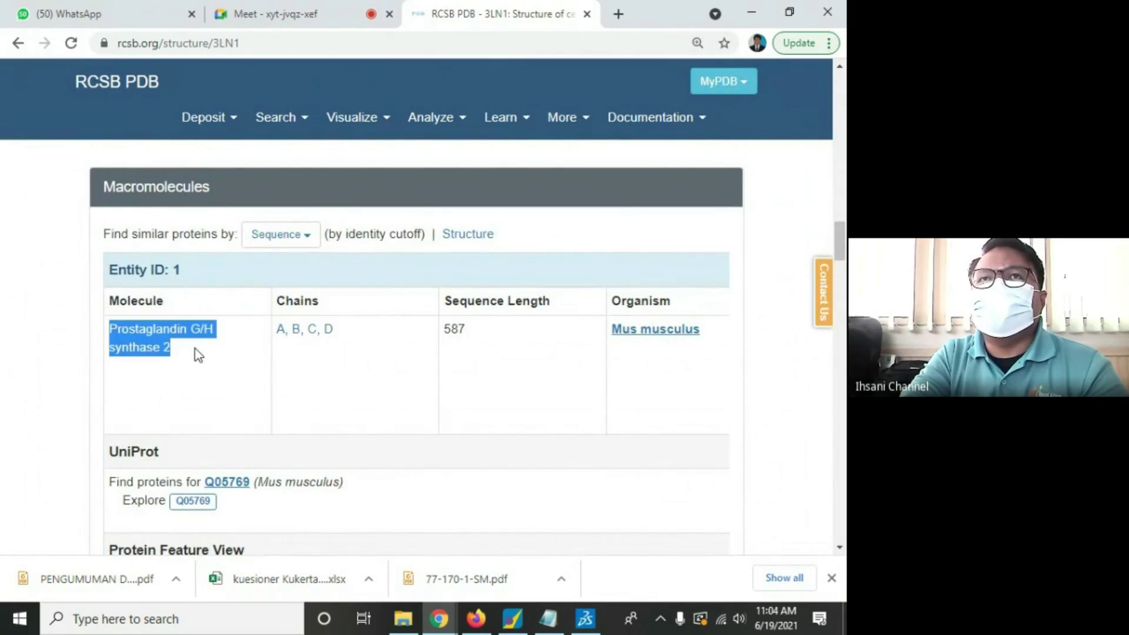
pyautogui.click(186, 352)
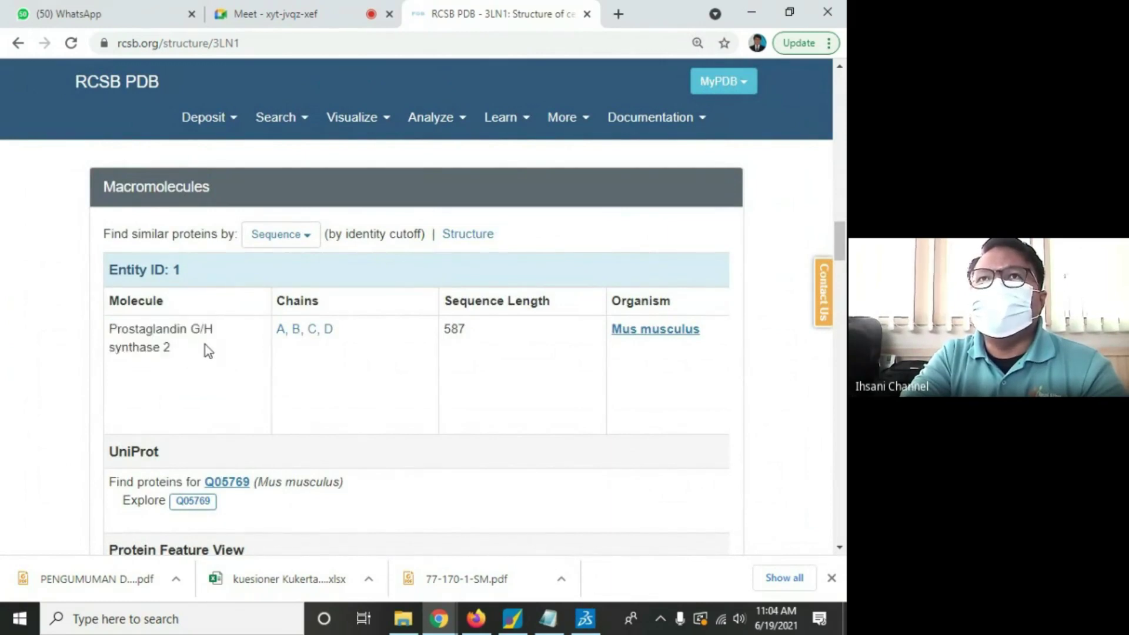
pyautogui.moveTo(269, 332); pyautogui.dragTo(347, 331)
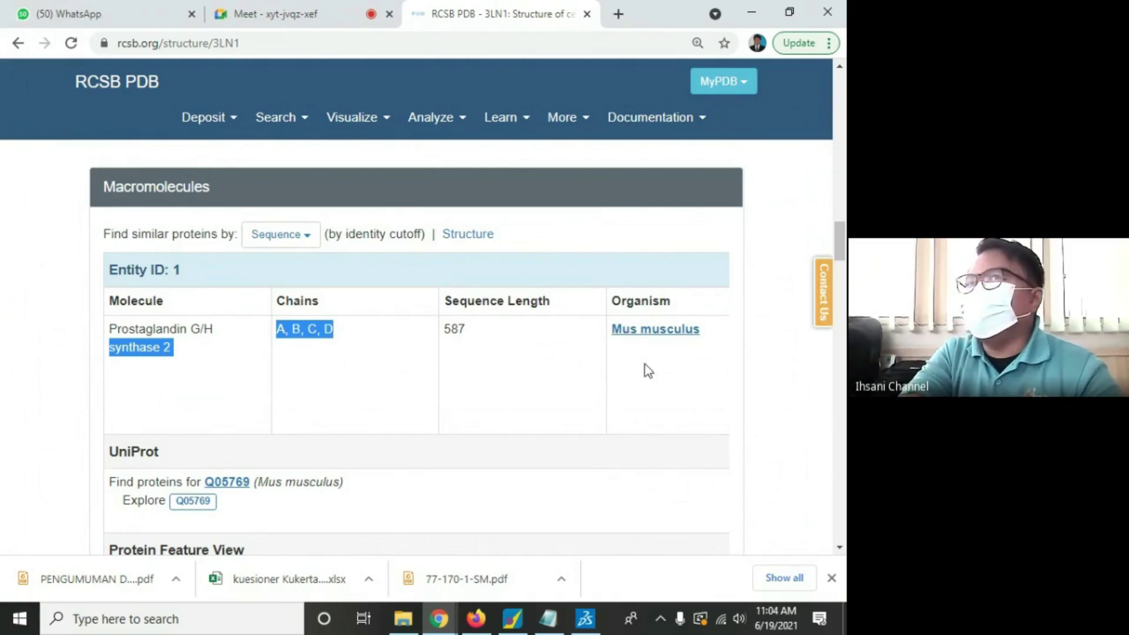
# Step: Find the Oligosaccharides section and highlight the molecule name of Entity ID 2
pyautogui.scroll(-5, 362, 417)
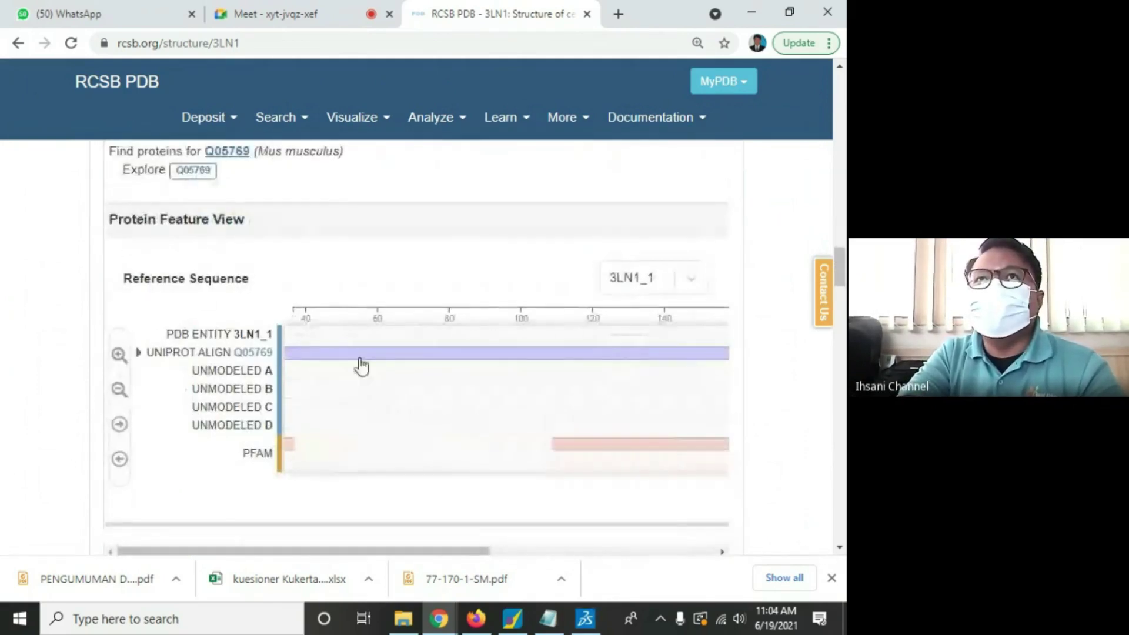
pyautogui.scroll(8, 361, 365)
pyautogui.scroll(-3, 308, 368)
pyautogui.moveTo(840, 252); pyautogui.dragTo(842, 312)
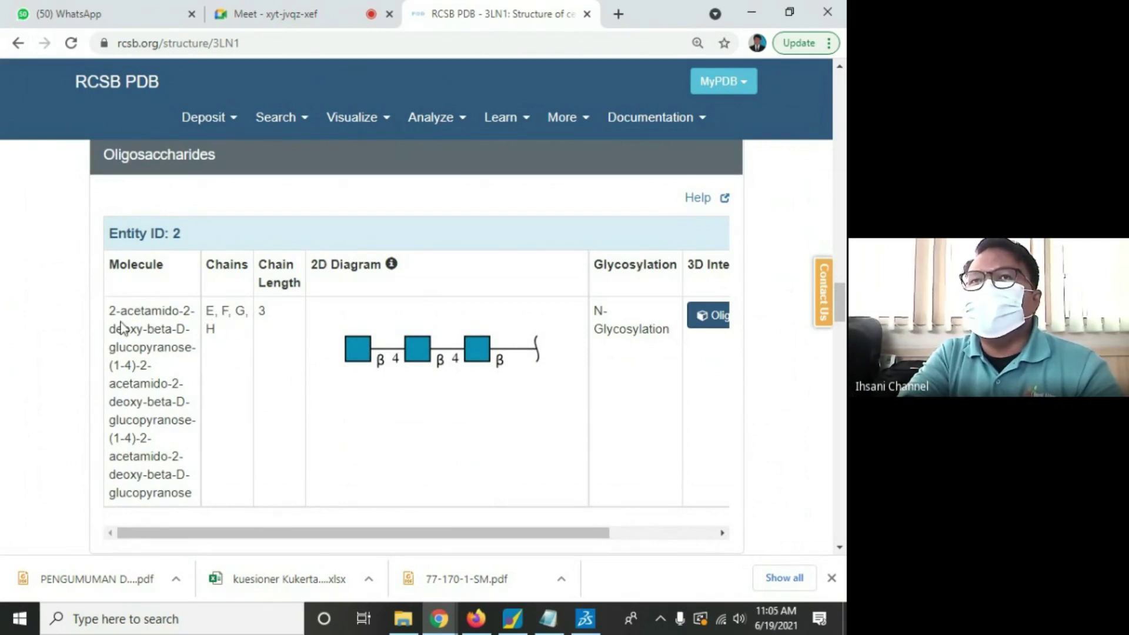
pyautogui.moveTo(113, 310); pyautogui.dragTo(198, 500)
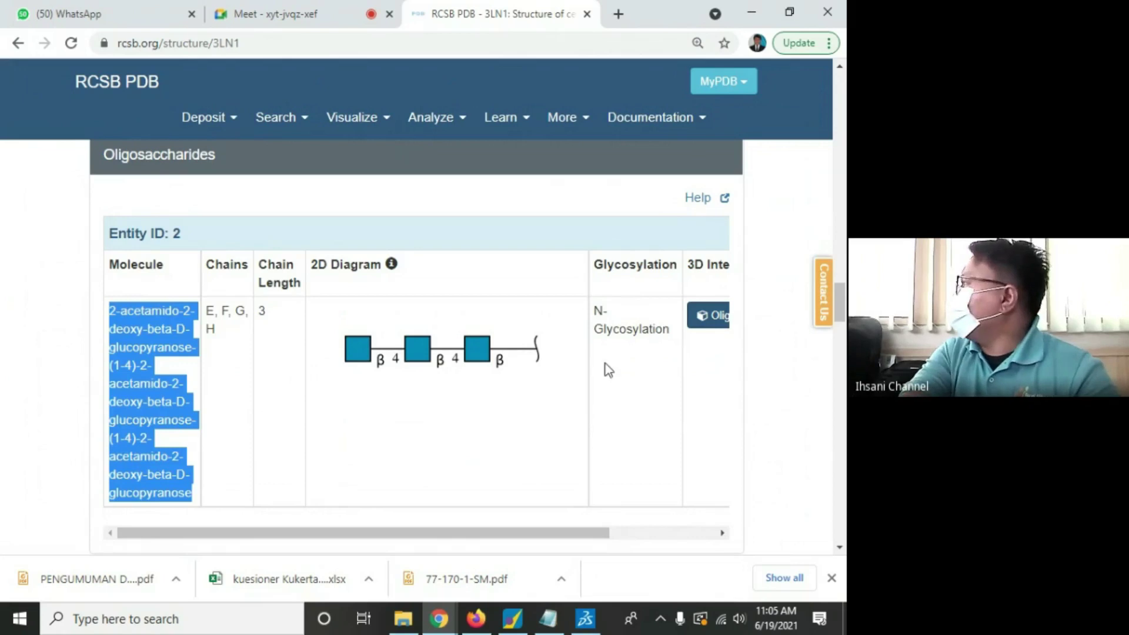
# Step: Review the Protein Feature View and Oligosaccharides, and examine the HEM and CEL ligands under Small Molecules with the page enlarged to 125%
pyautogui.scroll(6, 499, 330)
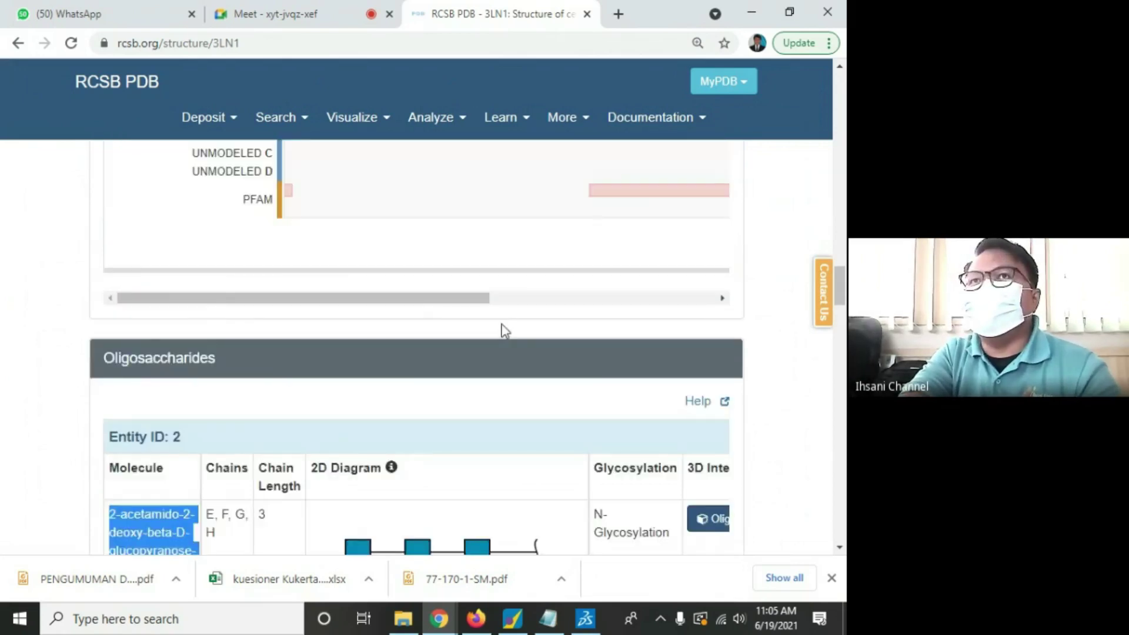
pyautogui.scroll(-2, 450, 351)
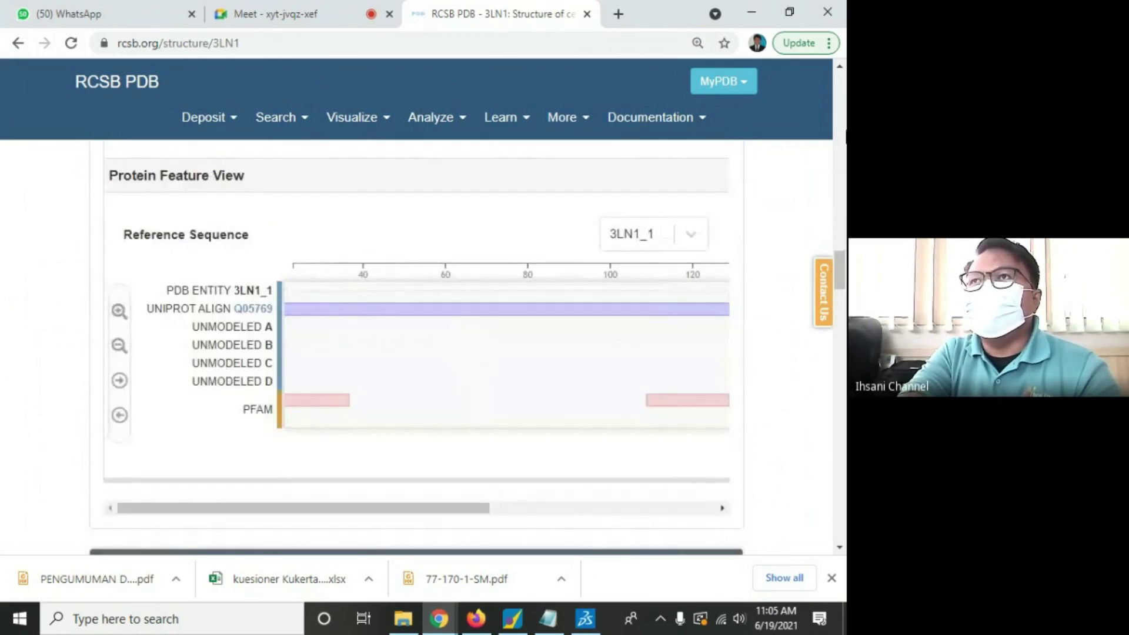
pyautogui.moveTo(842, 273); pyautogui.dragTo(836, 303)
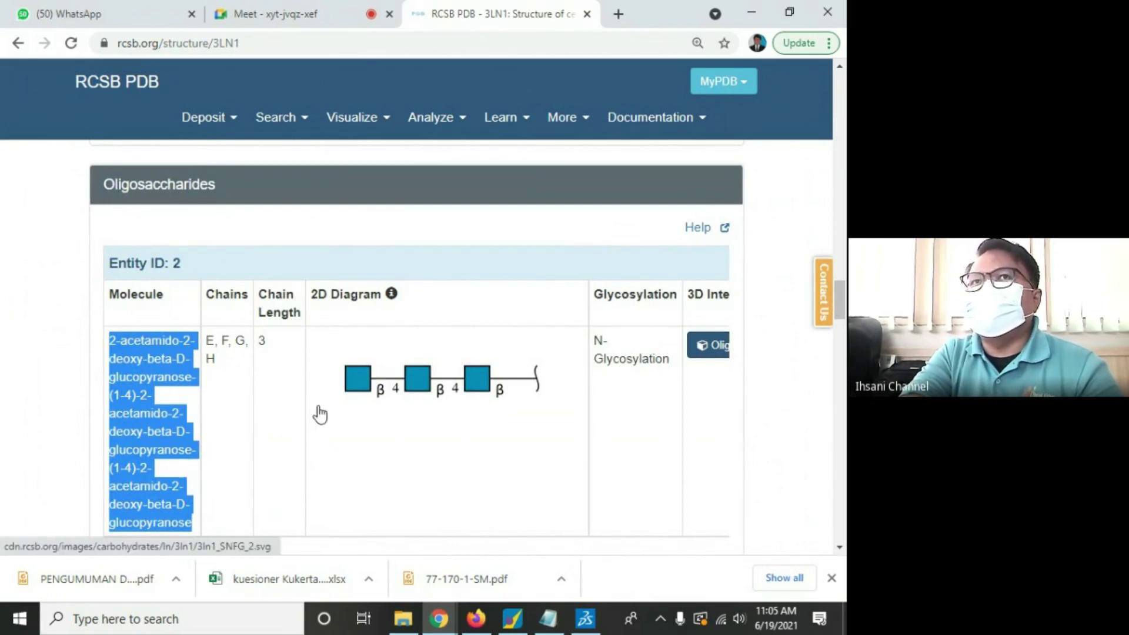
pyautogui.scroll(-5, 481, 358)
pyautogui.scroll(-1, 440, 385)
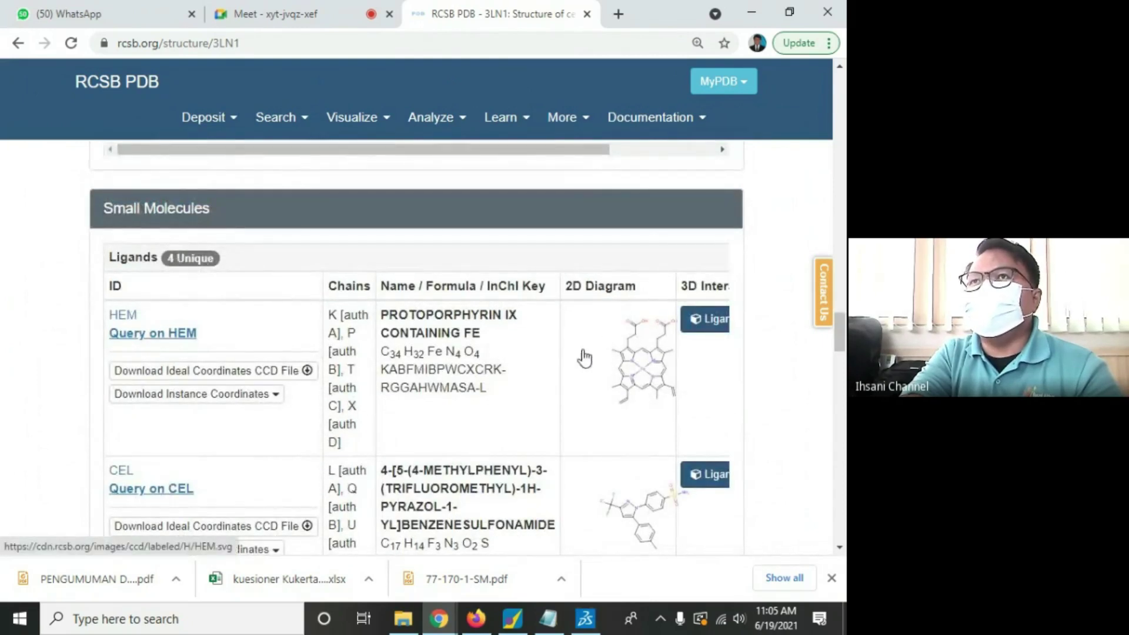
pyautogui.scroll(-1, 534, 341)
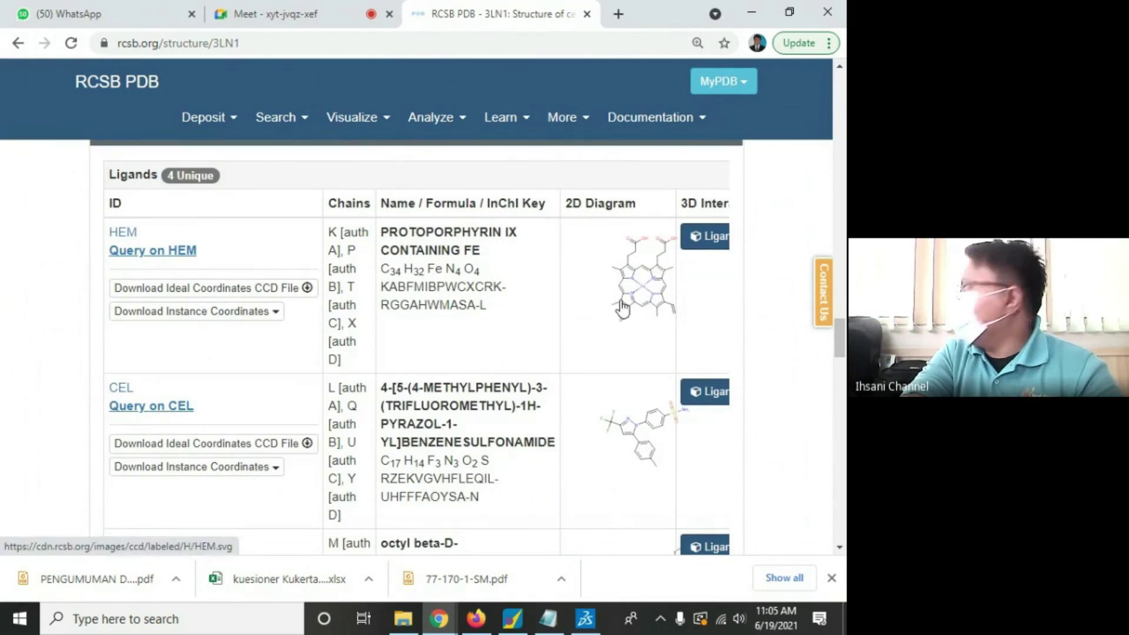
pyautogui.scroll(-1, 417, 440)
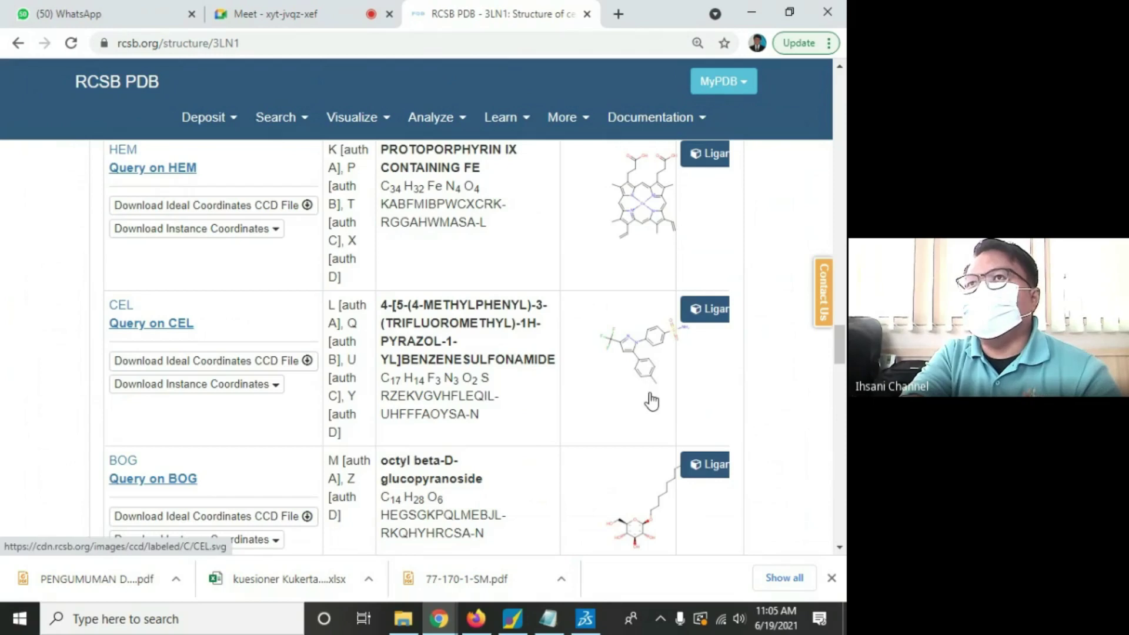
pyautogui.keyDown('ctrl'); pyautogui.scroll(4, 650, 389); pyautogui.keyUp('ctrl')
pyautogui.keyDown('ctrl'); pyautogui.scroll(-2, 647, 376); pyautogui.keyUp('ctrl')
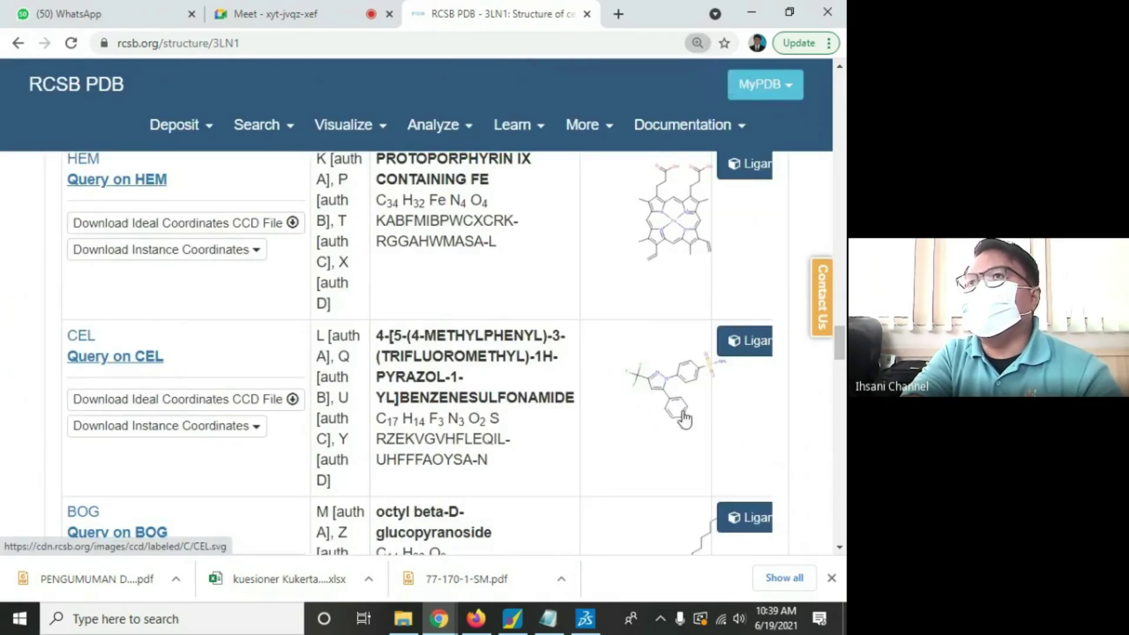
# Step: Examine the names, chains and 2D diagrams of the HEM, CEL, BOG and NAG ligands in the Small Molecules table
pyautogui.scroll(-1, 682, 414)
pyautogui.scroll(-2, 688, 425)
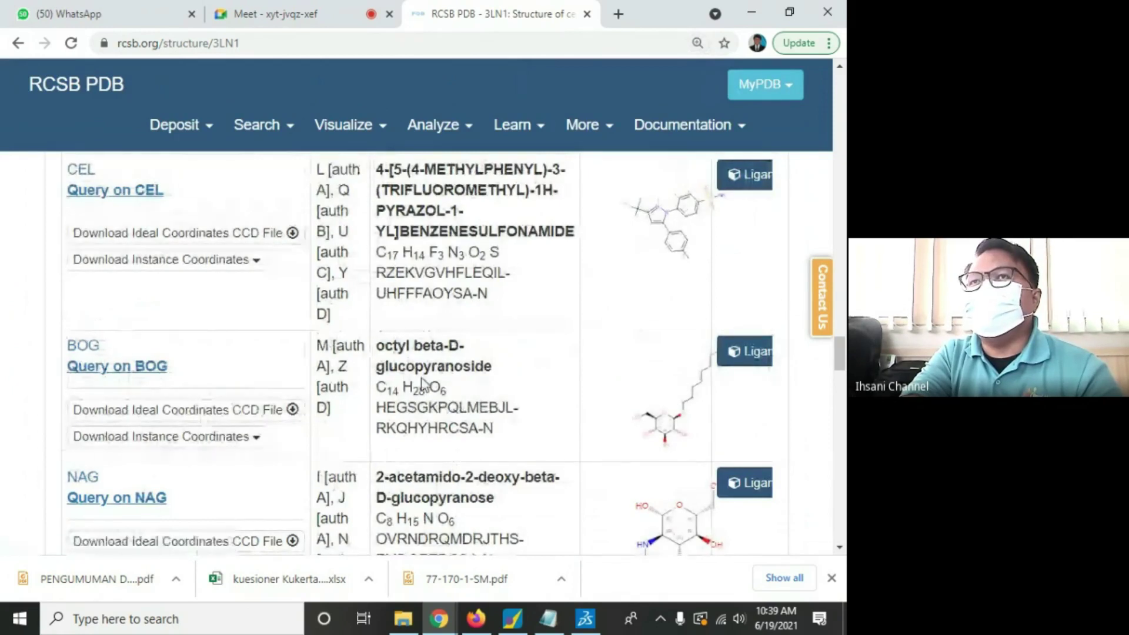
pyautogui.scroll(-2, 645, 411)
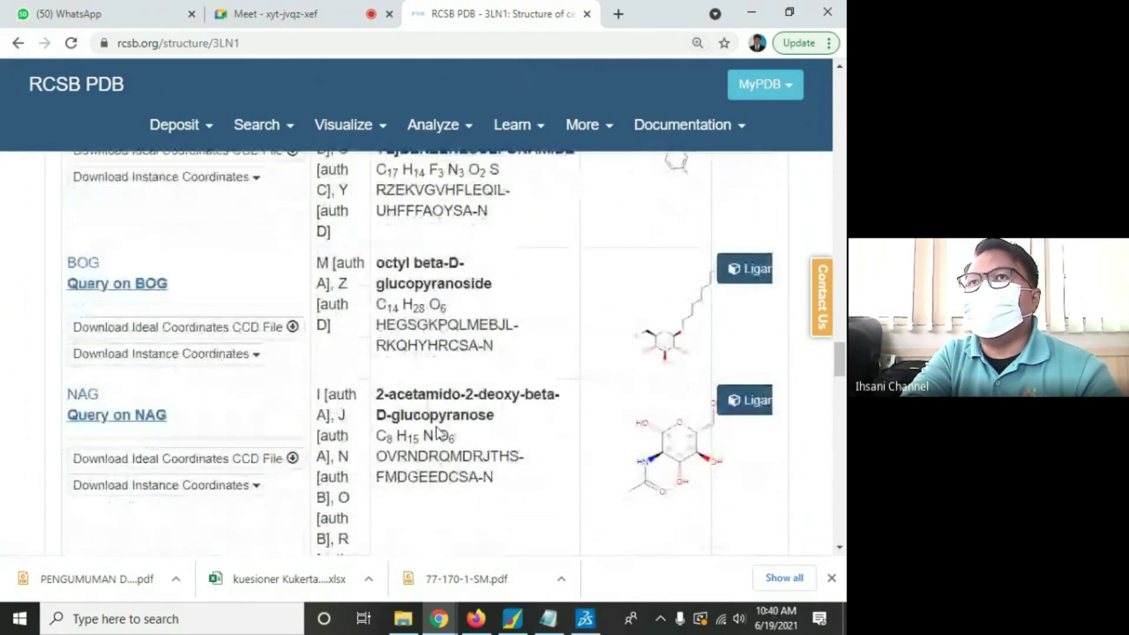
pyautogui.scroll(-10, 643, 365)
pyautogui.scroll(6, 671, 364)
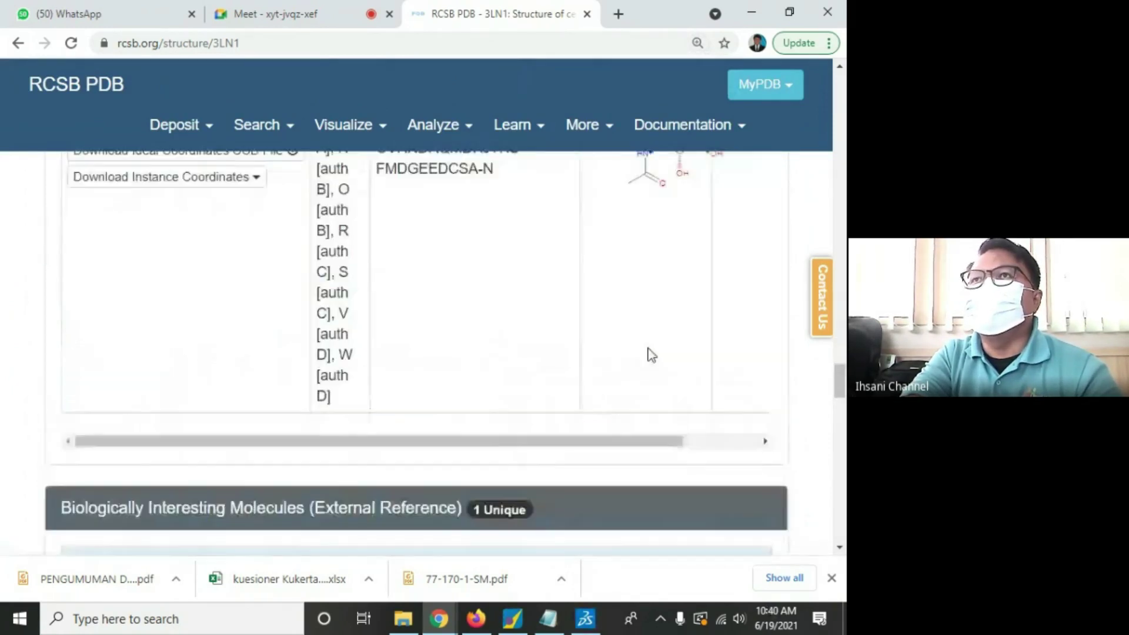
pyautogui.scroll(10, 660, 358)
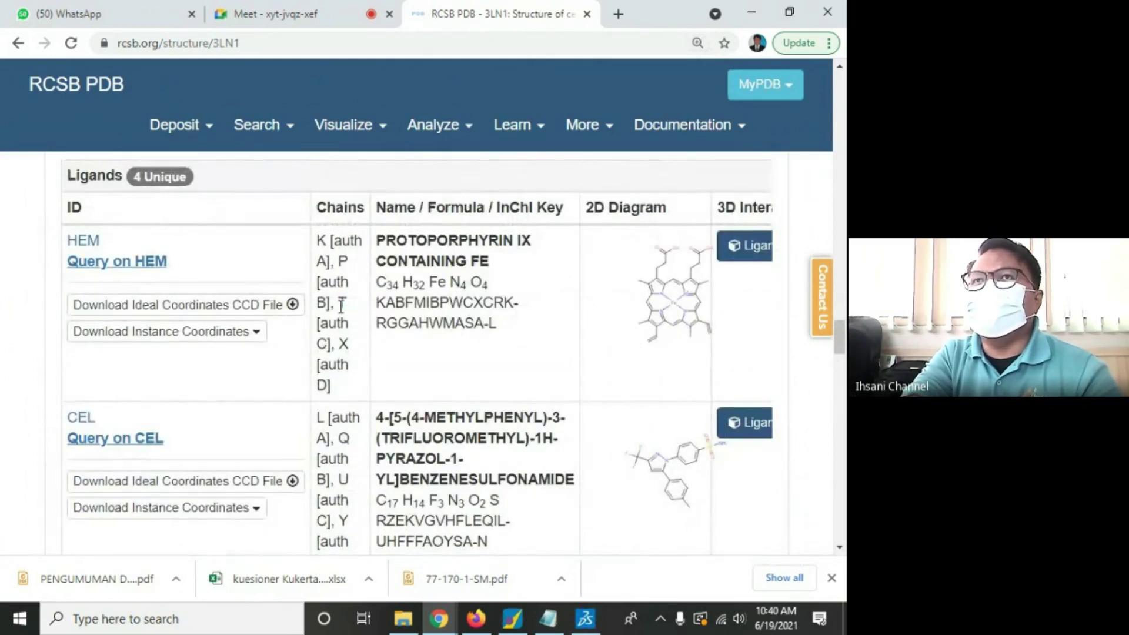
pyautogui.scroll(-3, 463, 454)
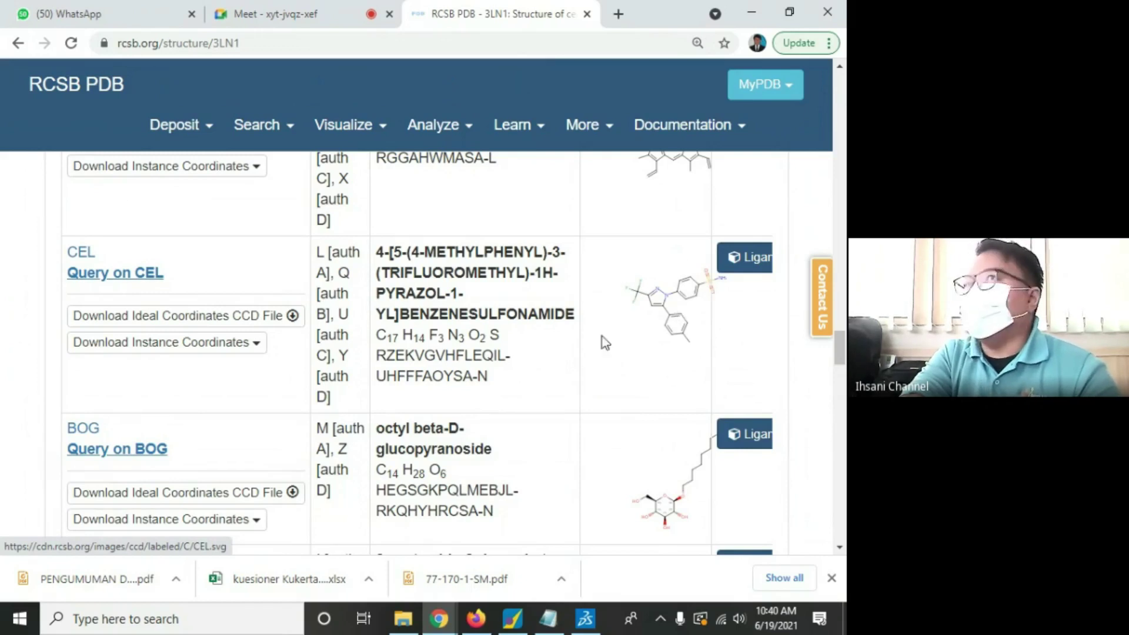
pyautogui.keyDown('ctrl'); pyautogui.scroll(-1, 511, 335); pyautogui.keyUp('ctrl')
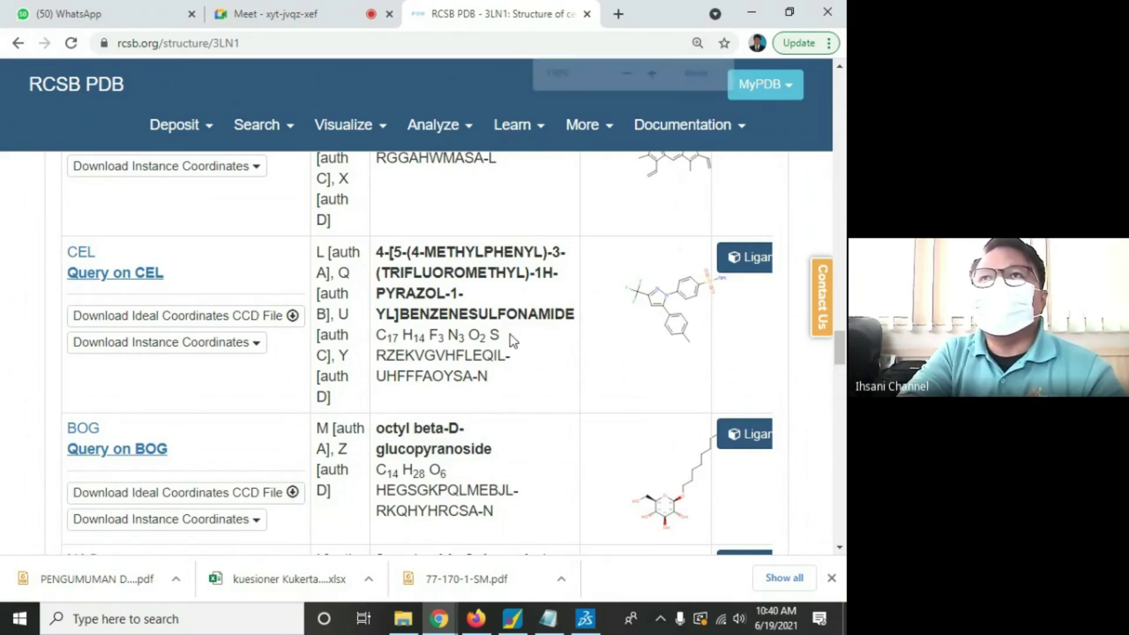
pyautogui.keyDown('ctrl'); pyautogui.scroll(1, 521, 339); pyautogui.keyUp('ctrl')
pyautogui.scroll(3, 719, 269)
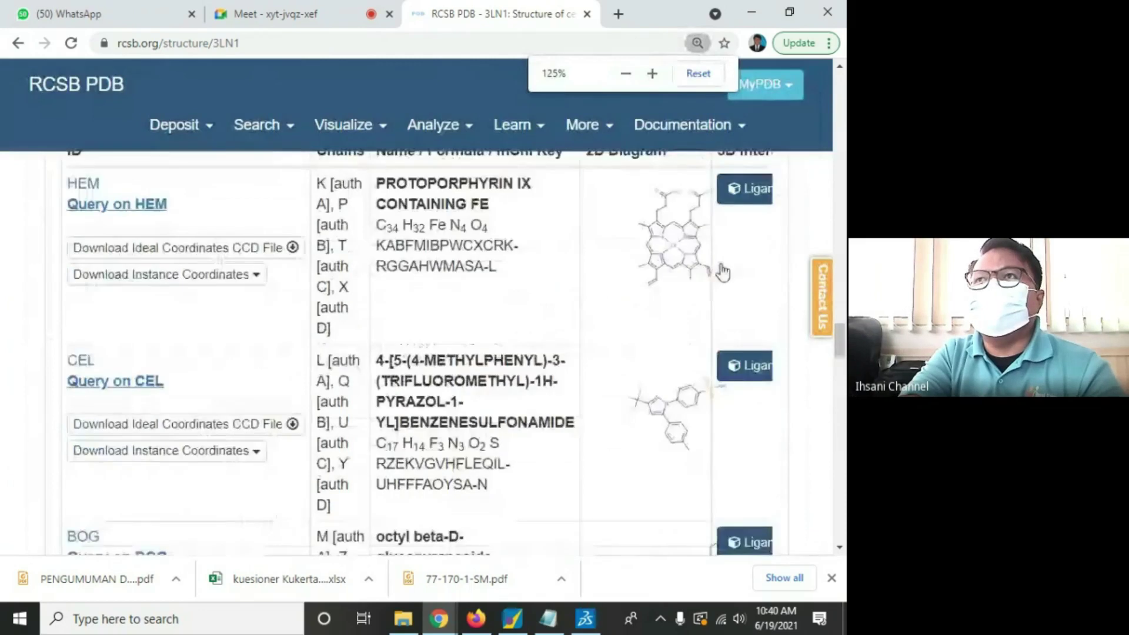
# Step: Switch to Discovery Studio and show the hierarchy of the 3LN1 structure, widened until the group names are fully readable
pyautogui.click(757, 12)
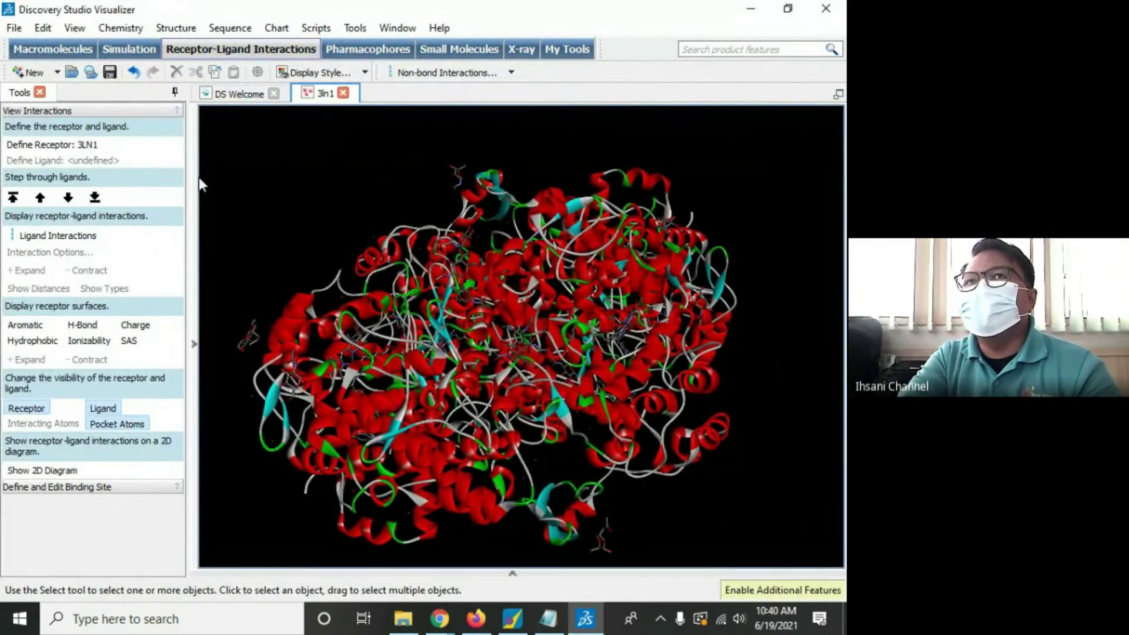
pyautogui.click(194, 345)
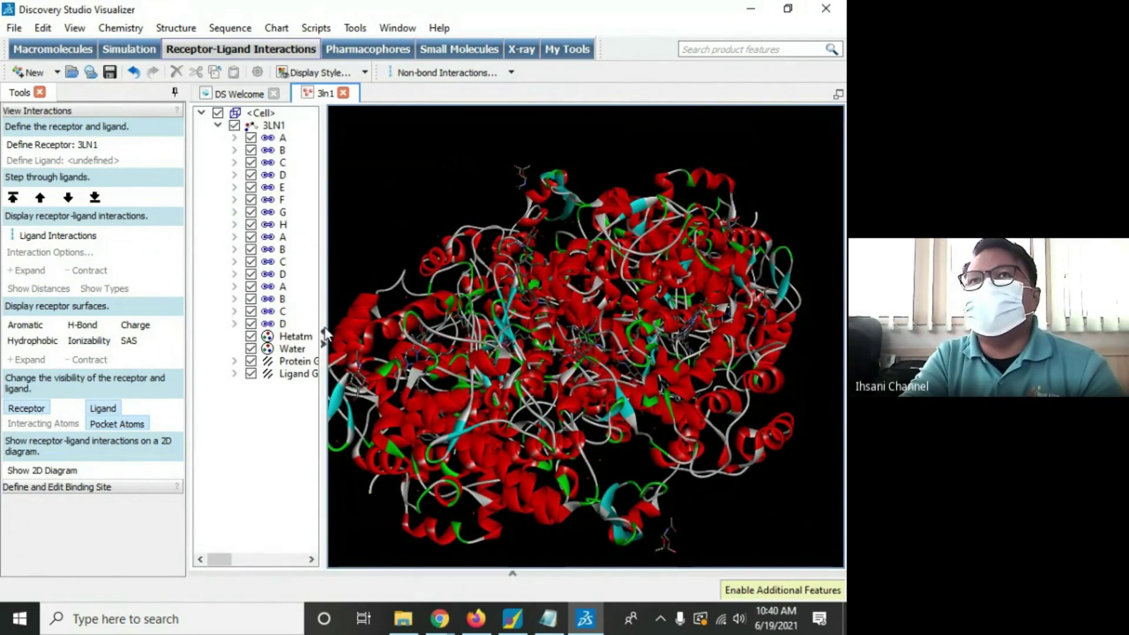
pyautogui.moveTo(321, 307); pyautogui.dragTo(381, 308)
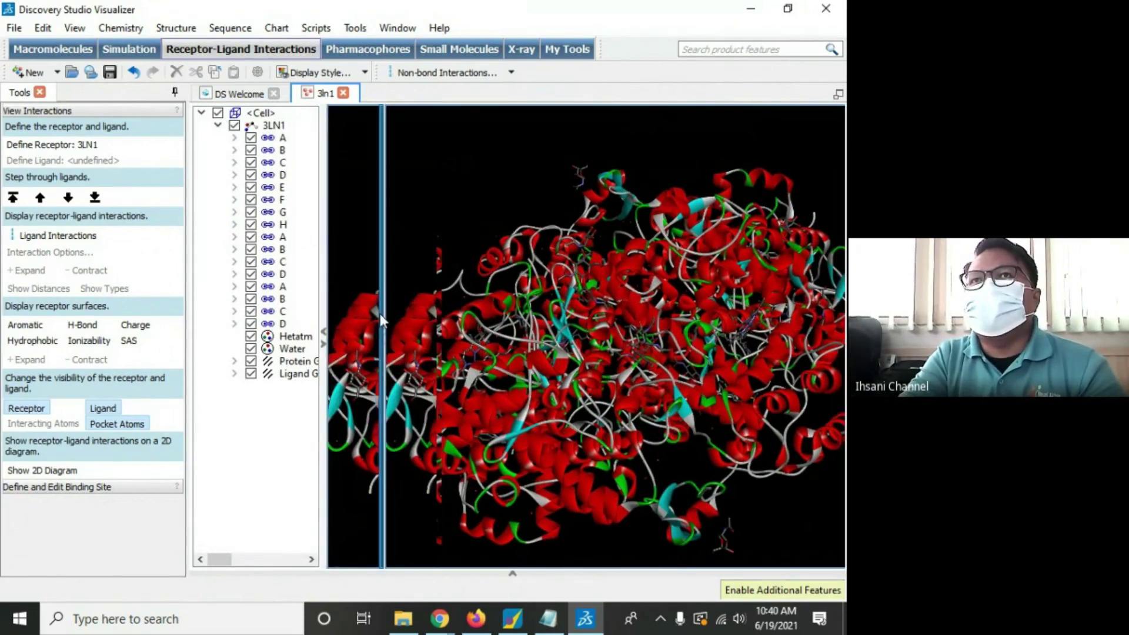
# Step: Select protein chain B and protein chain C in turn to locate them in the 3D structure, and clear the selection
pyautogui.click(267, 151)
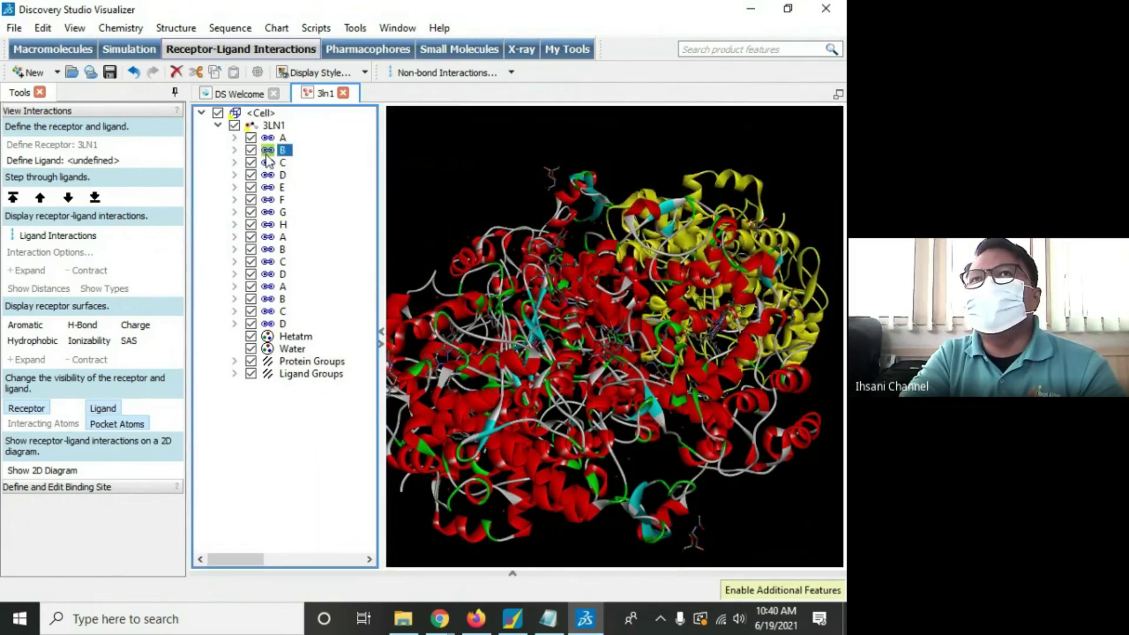
pyautogui.rightClick(267, 154)
pyautogui.press('Escape')
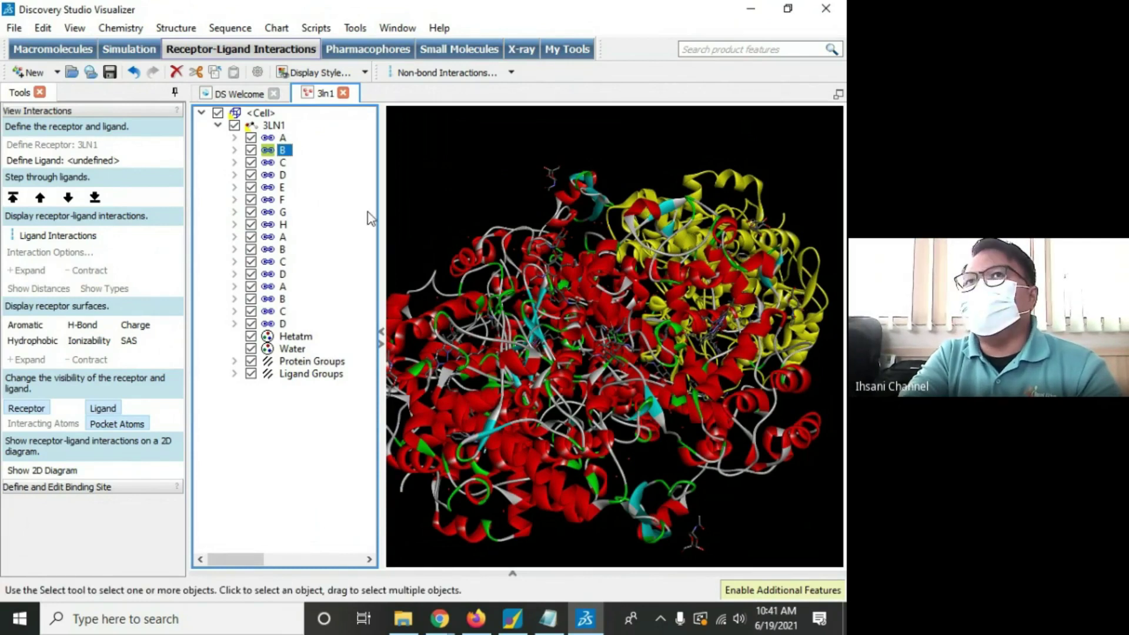
pyautogui.click(277, 163)
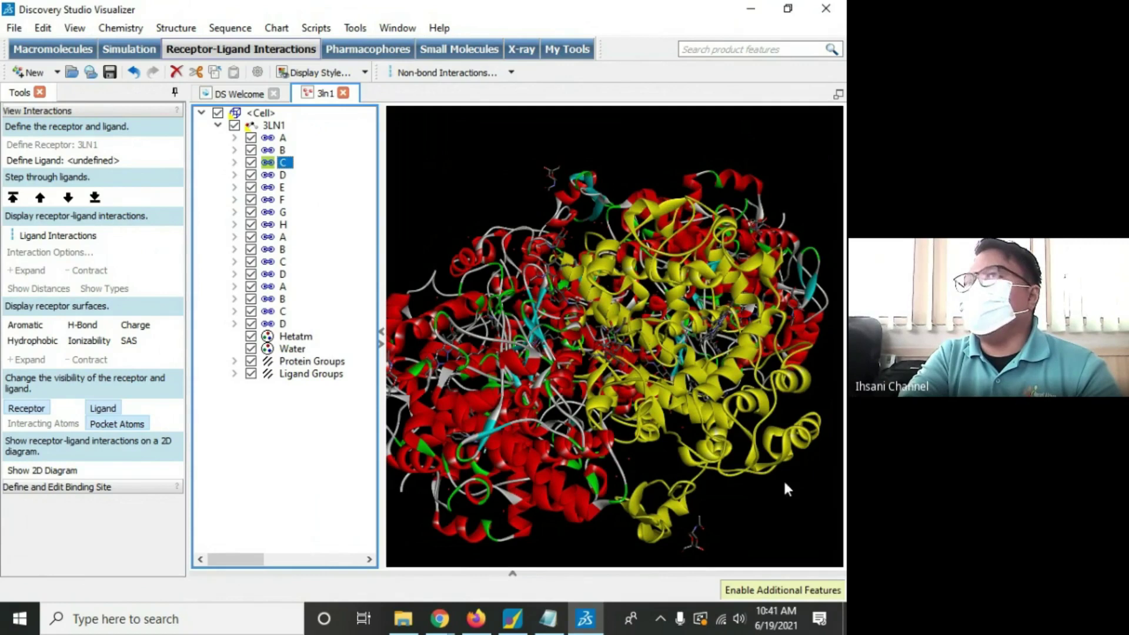
pyautogui.click(784, 512)
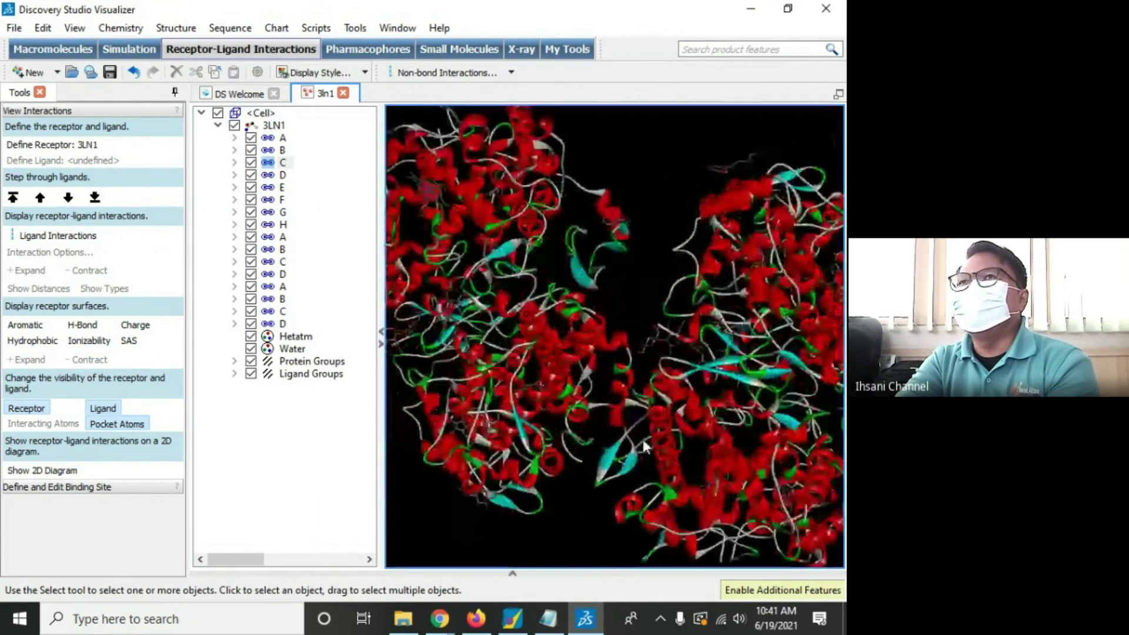
# Step: Cut protein chain B out of the 3LN1 structure
pyautogui.click(269, 151)
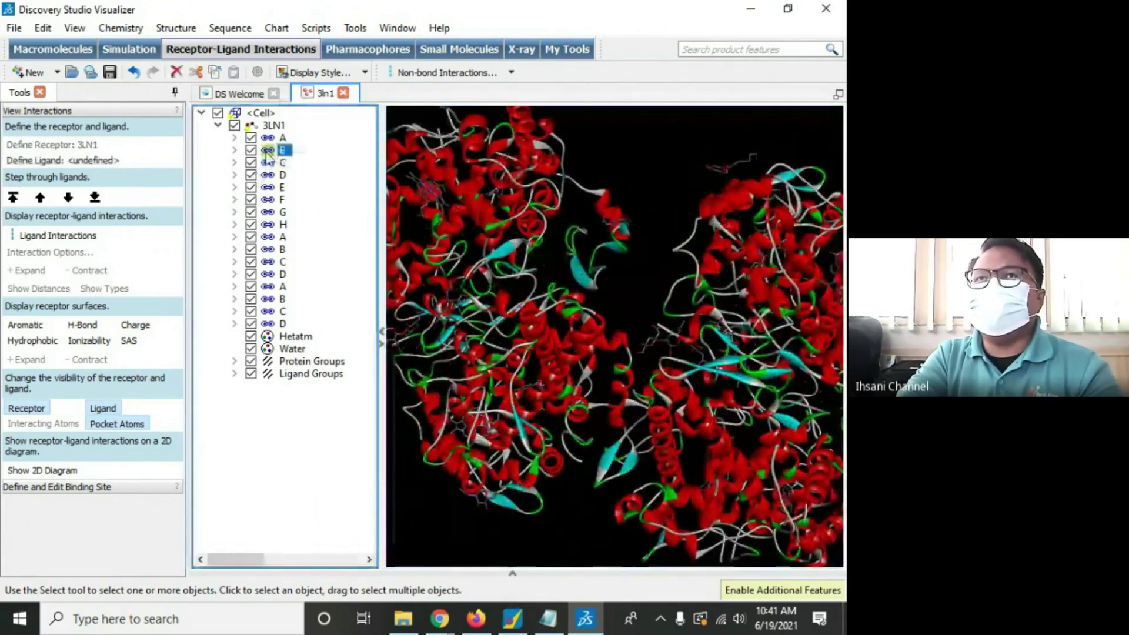
pyautogui.rightClick(271, 157)
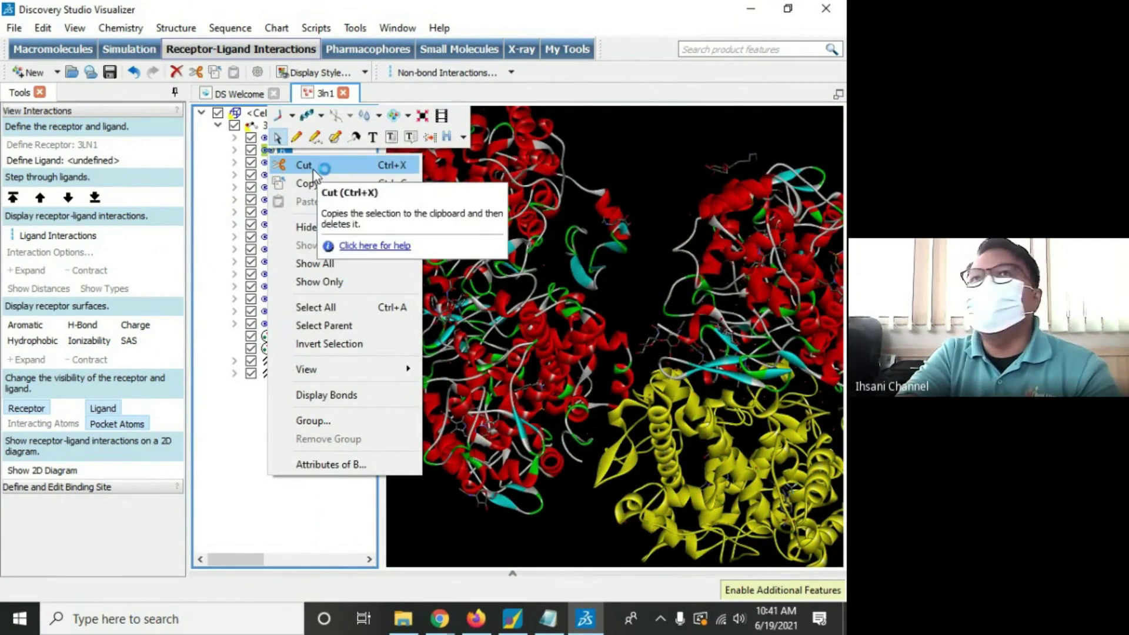
pyautogui.click(347, 170)
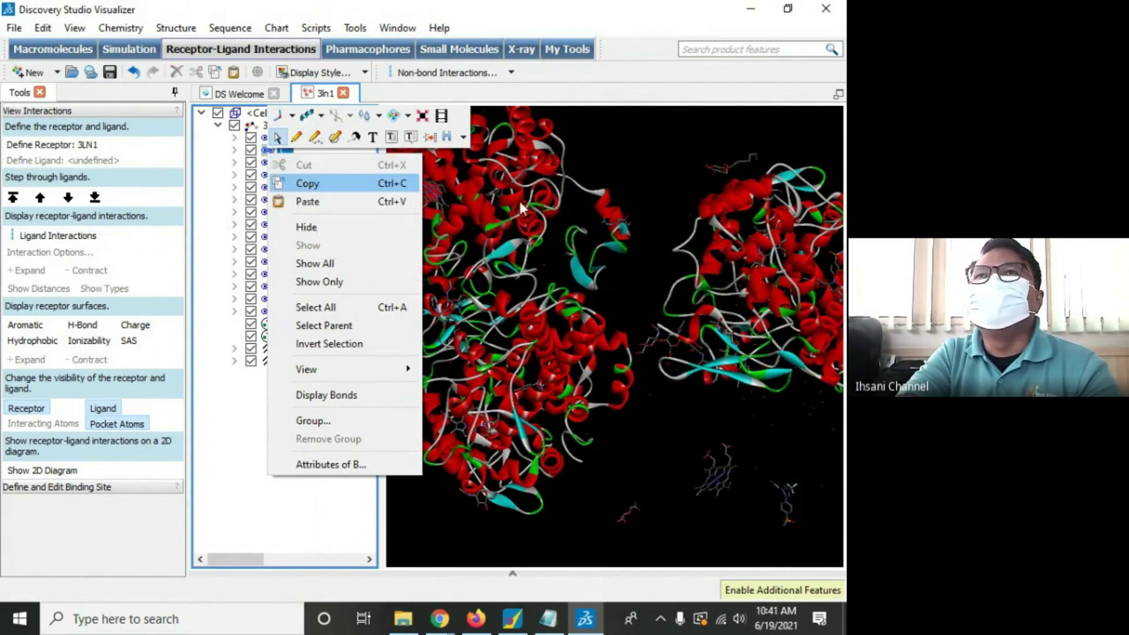
pyautogui.click(308, 183)
# Step: Cut protein chain C out of the 3LN1 structure
pyautogui.click(270, 151)
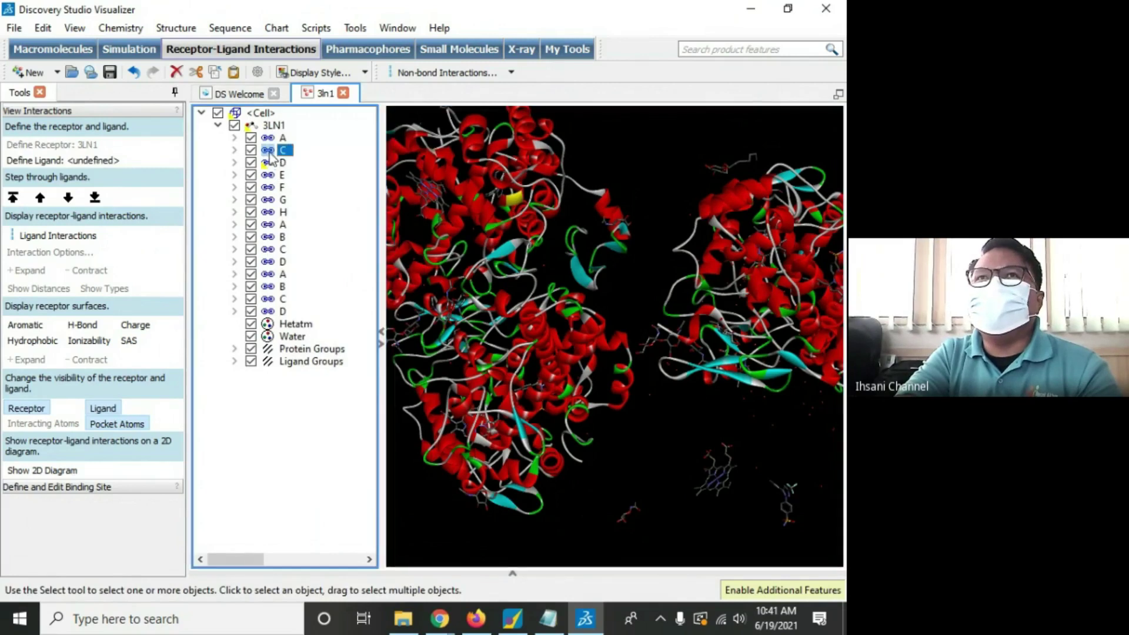
pyautogui.rightClick(269, 153)
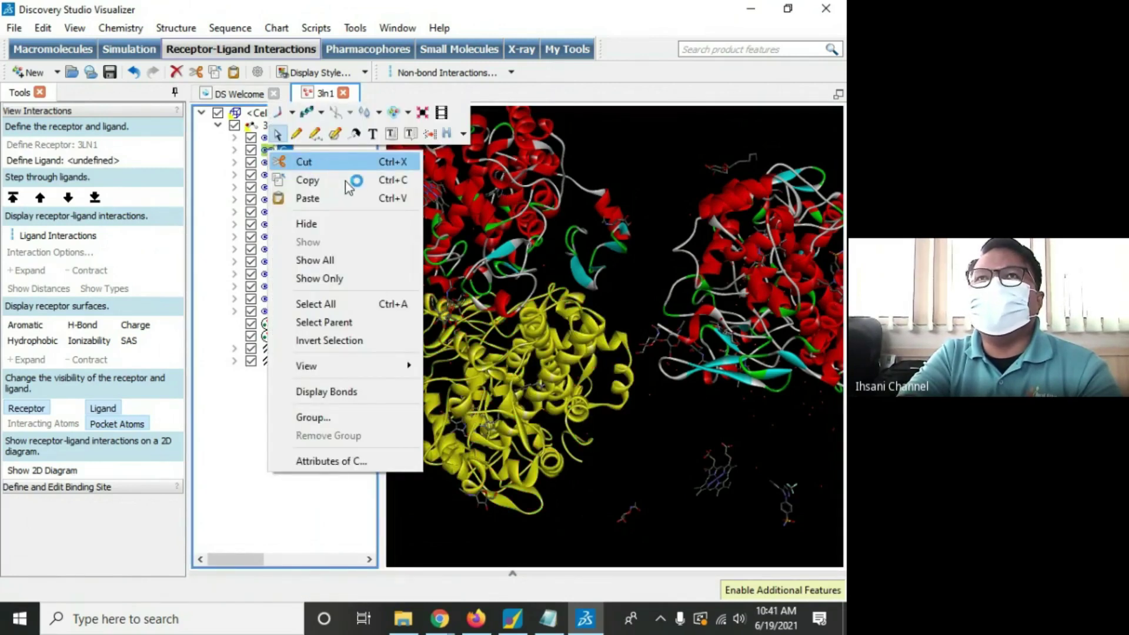
pyautogui.click(412, 223)
pyautogui.click(220, 171)
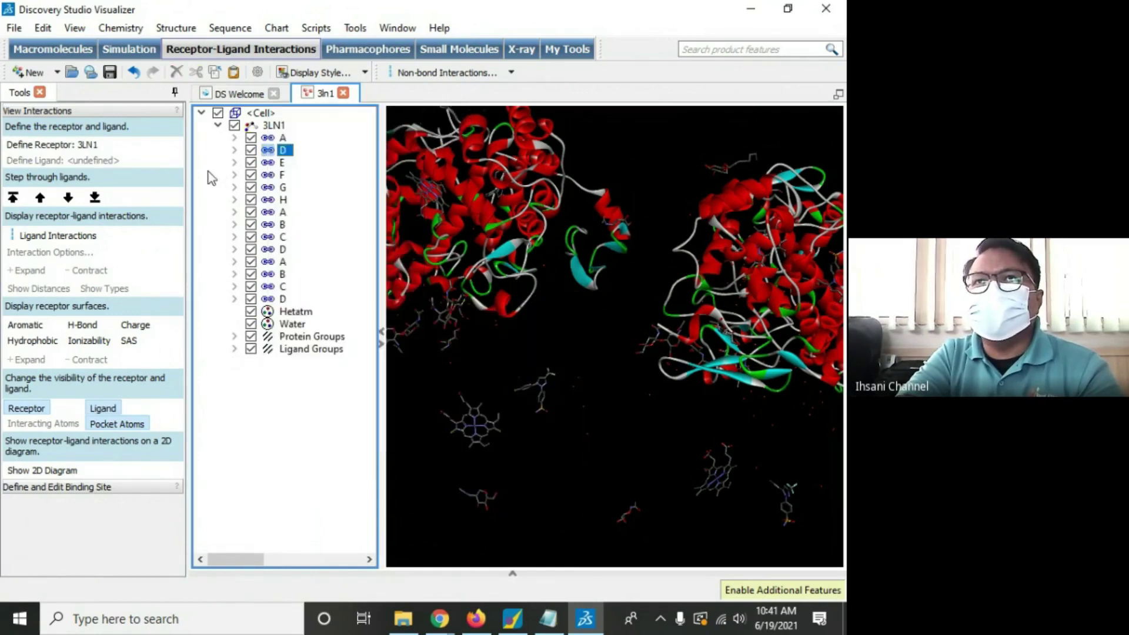
# Step: Cut protein chain D out of the structure, leaving chain A as the only protein chain
pyautogui.click(269, 153)
pyautogui.rightClick(269, 153)
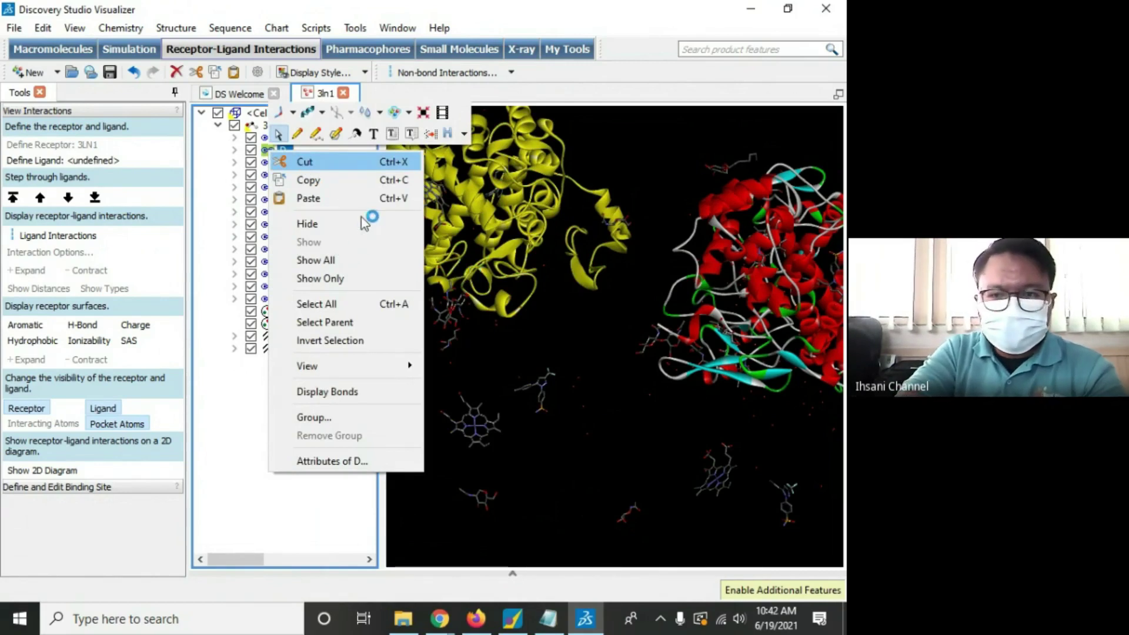
pyautogui.press('Return')
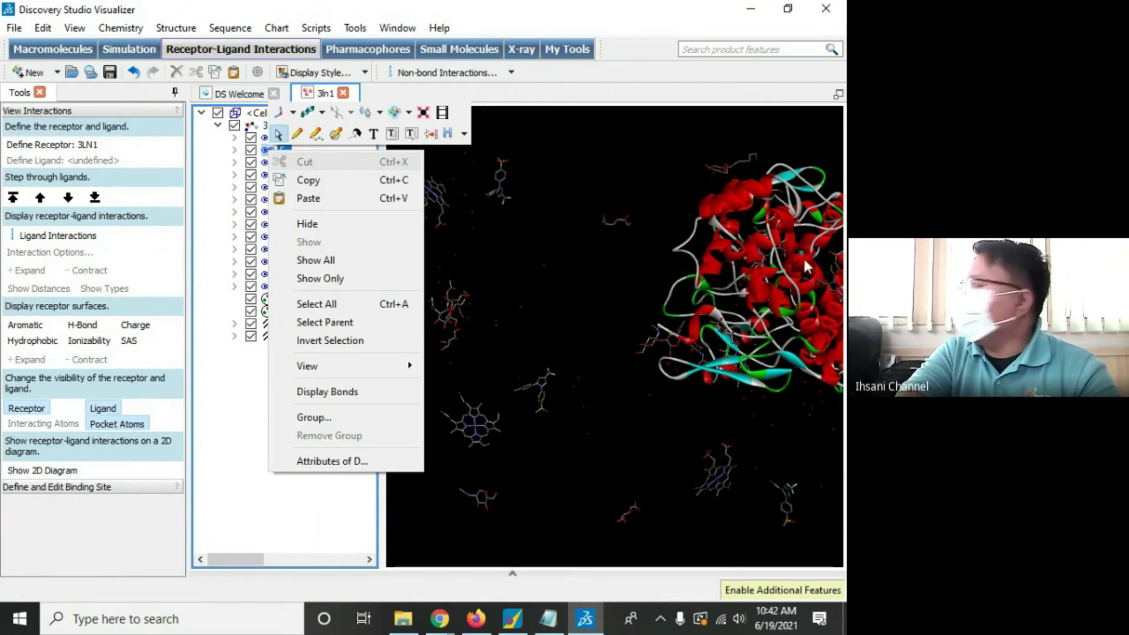
pyautogui.click(553, 292)
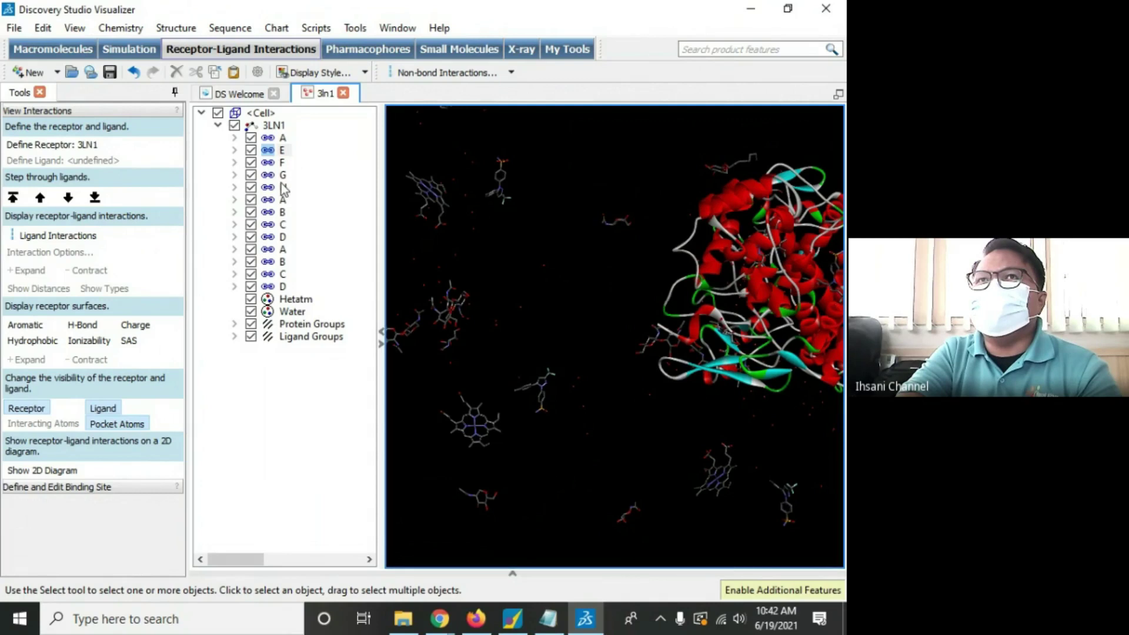
# Step: Cut oligosaccharide chain E out of the 3LN1 structure
pyautogui.click(266, 151)
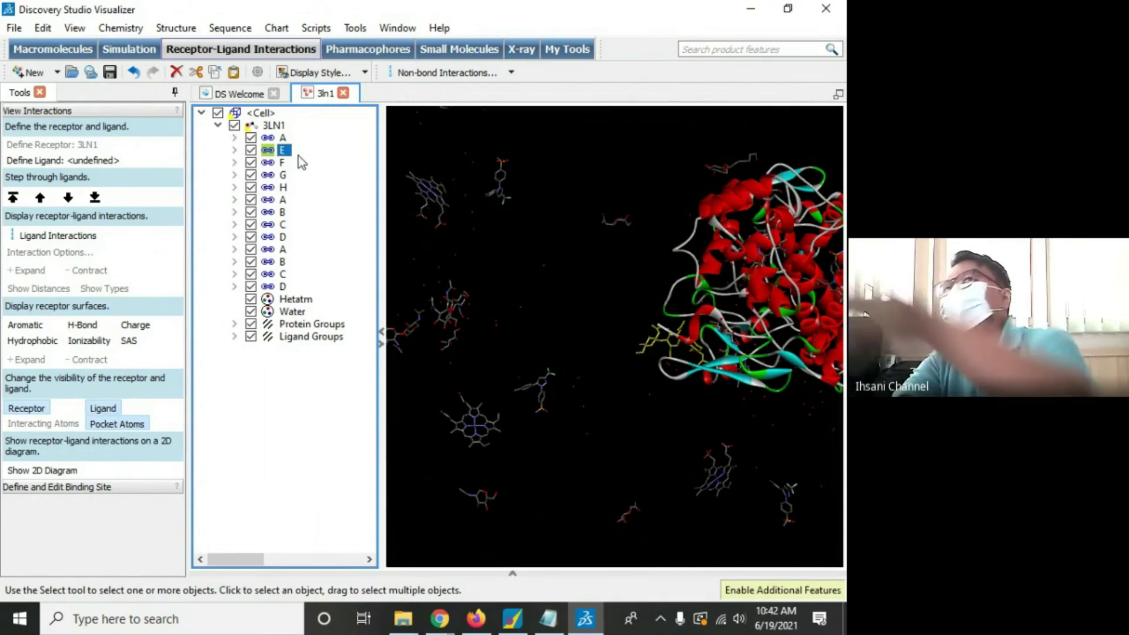
pyautogui.rightClick(283, 150)
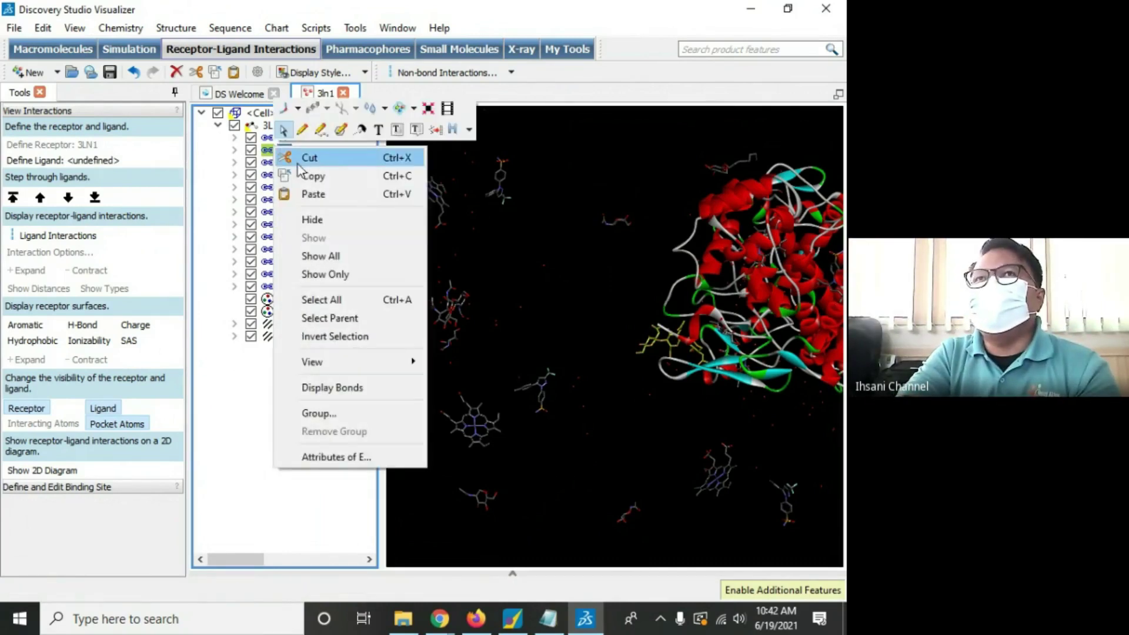
pyautogui.click(306, 164)
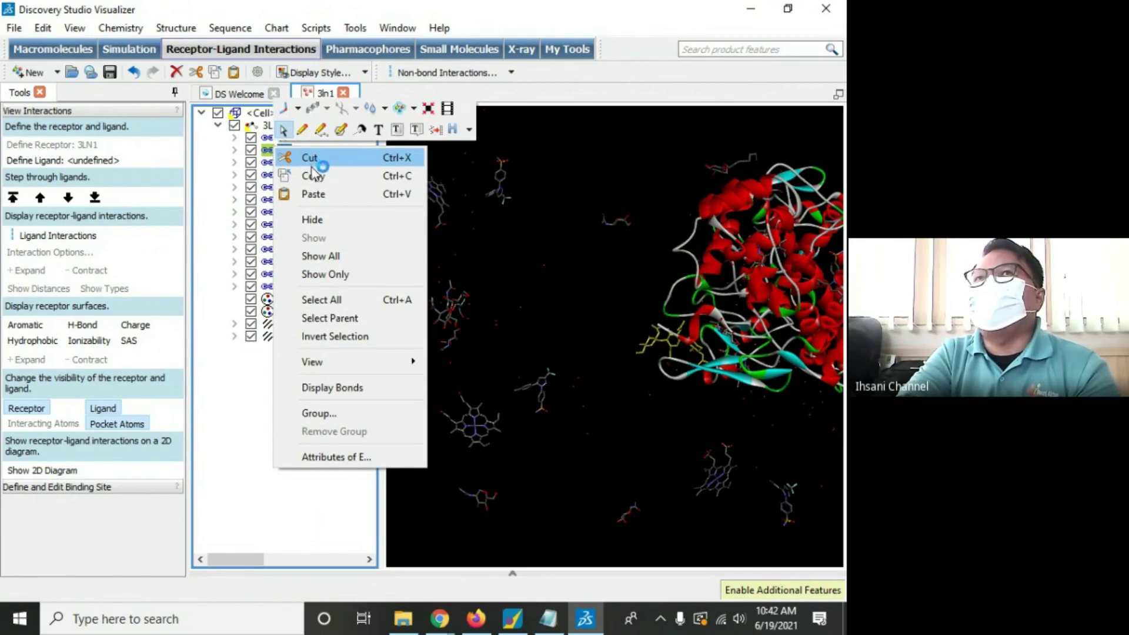
# Step: Cut oligosaccharide chain F out of the 3LN1 structure
pyautogui.click(277, 163)
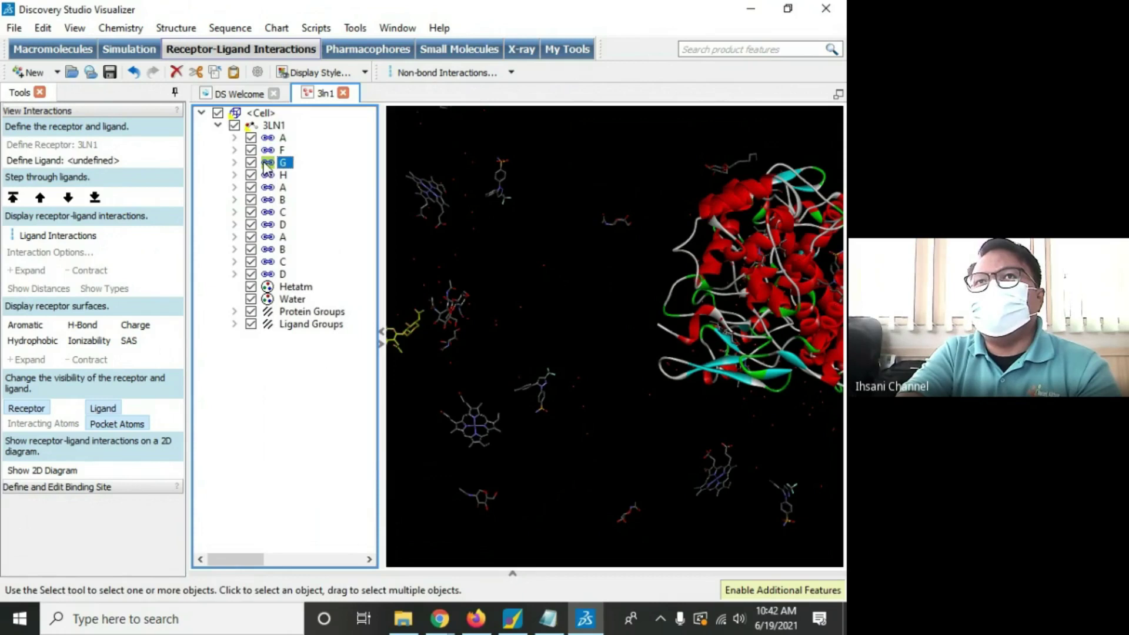
pyautogui.click(274, 150)
pyautogui.rightClick(274, 150)
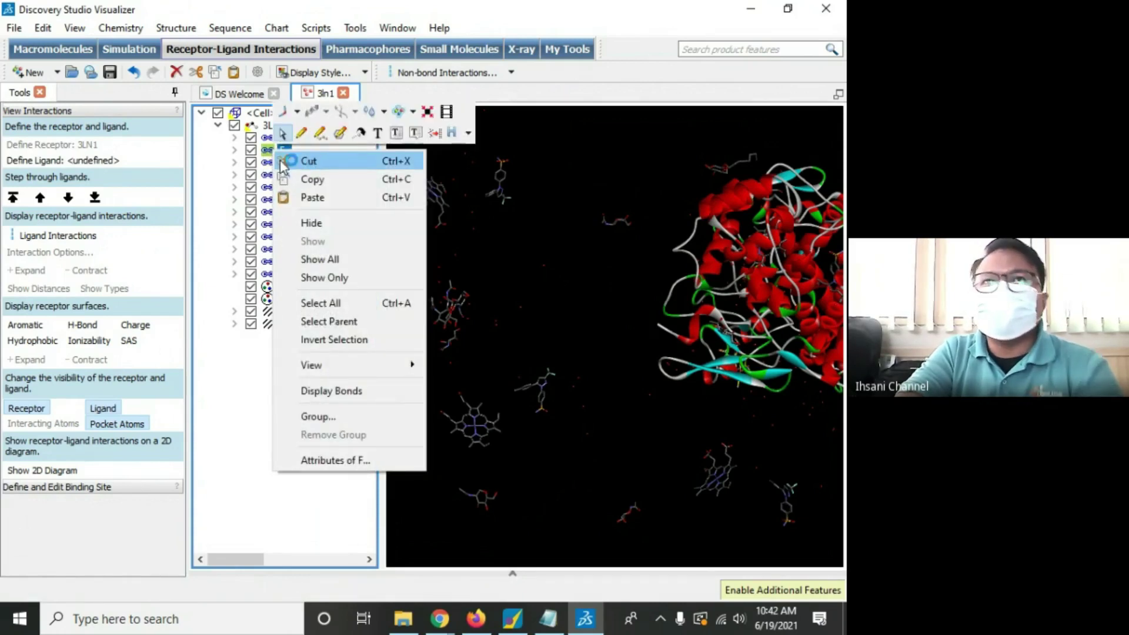
pyautogui.click(277, 164)
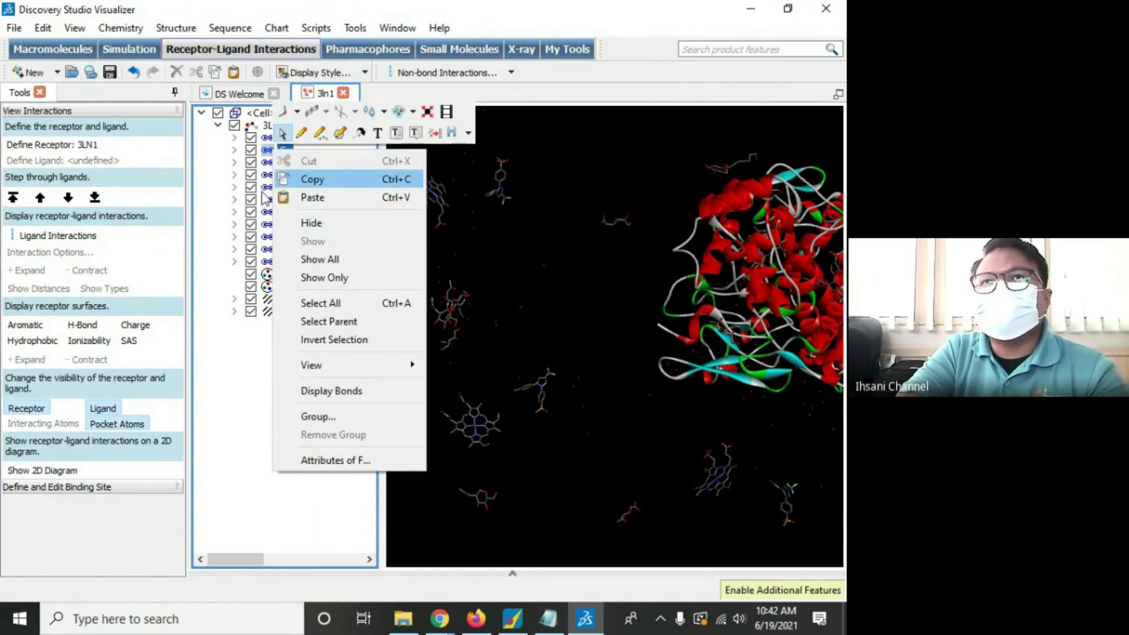
# Step: Cut oligosaccharide chain G out of the 3LN1 structure
pyautogui.click(269, 165)
pyautogui.rightClick(270, 164)
pyautogui.click(261, 152)
pyautogui.rightClick(265, 151)
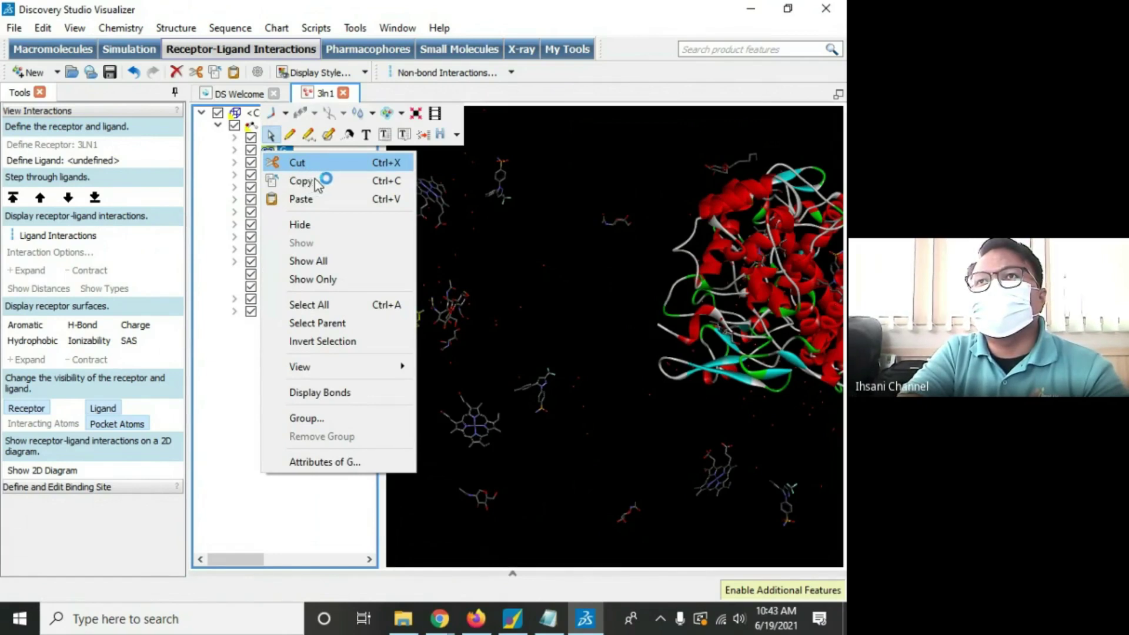
pyautogui.click(217, 174)
# Step: Cut oligosaccharide chain H out of the 3LN1 structure
pyautogui.click(270, 164)
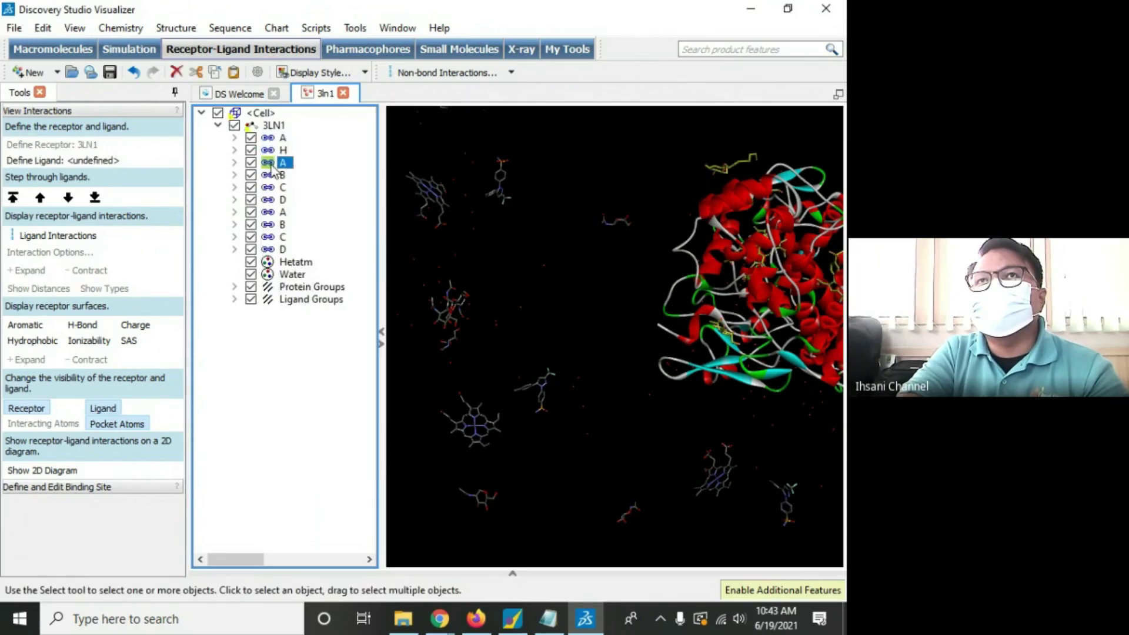
pyautogui.click(271, 151)
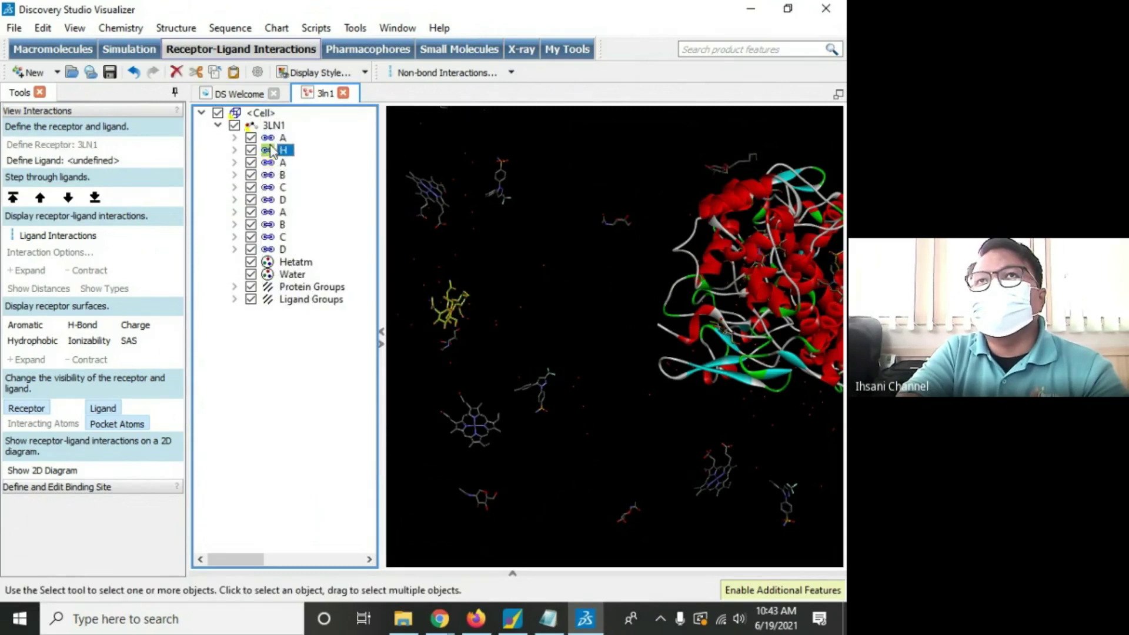
pyautogui.rightClick(272, 150)
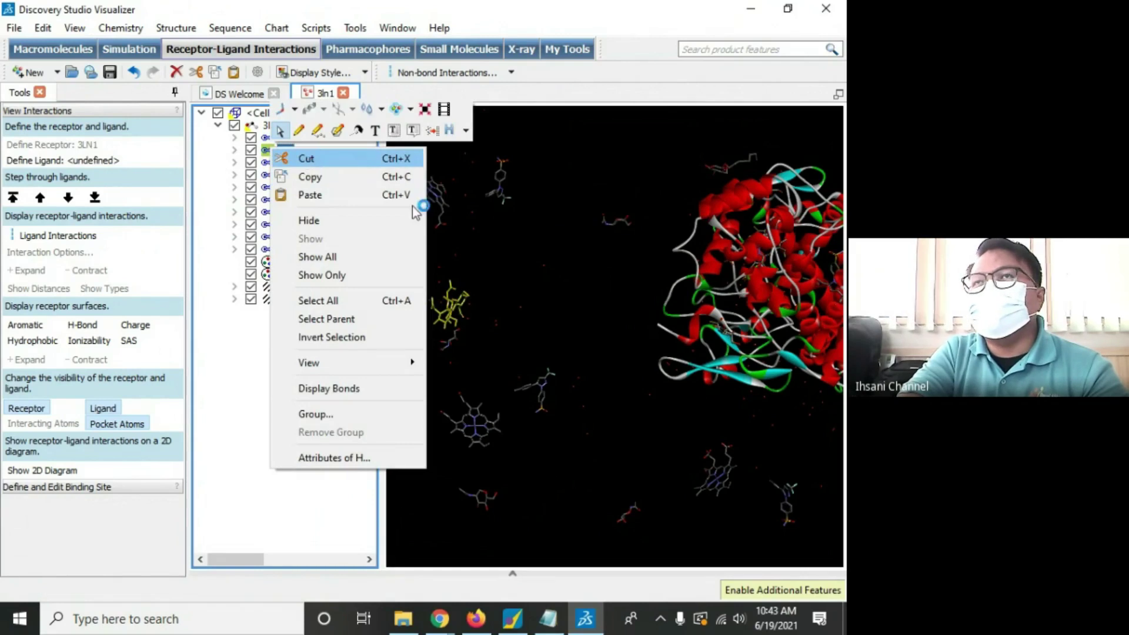
pyautogui.click(582, 240)
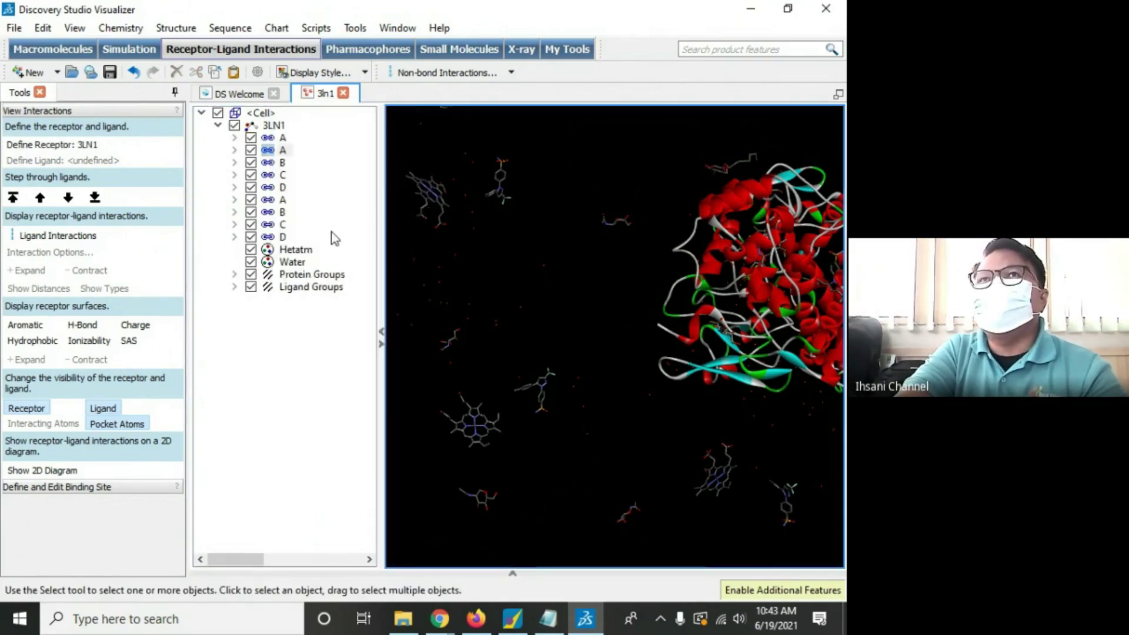
# Step: Cut the first remaining chain B, which holds the heme and ligand molecules, out of the structure
pyautogui.click(278, 165)
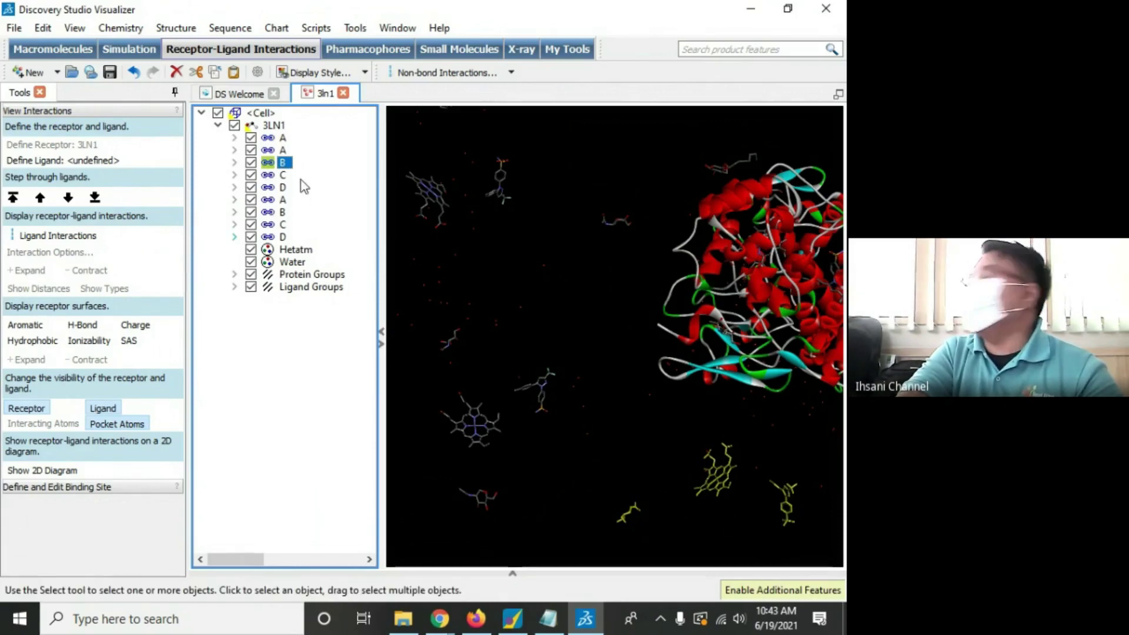
pyautogui.rightClick(270, 163)
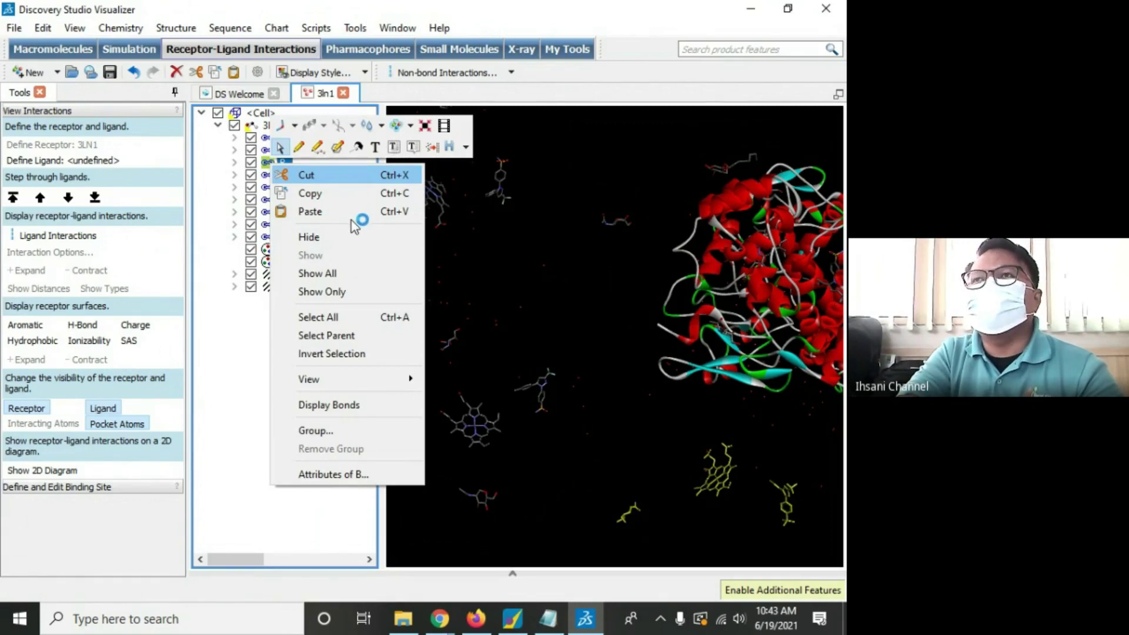
pyautogui.click(267, 176)
# Step: Select the heme and ligand chains C and D together and cut them out of the structure
pyautogui.click(271, 163)
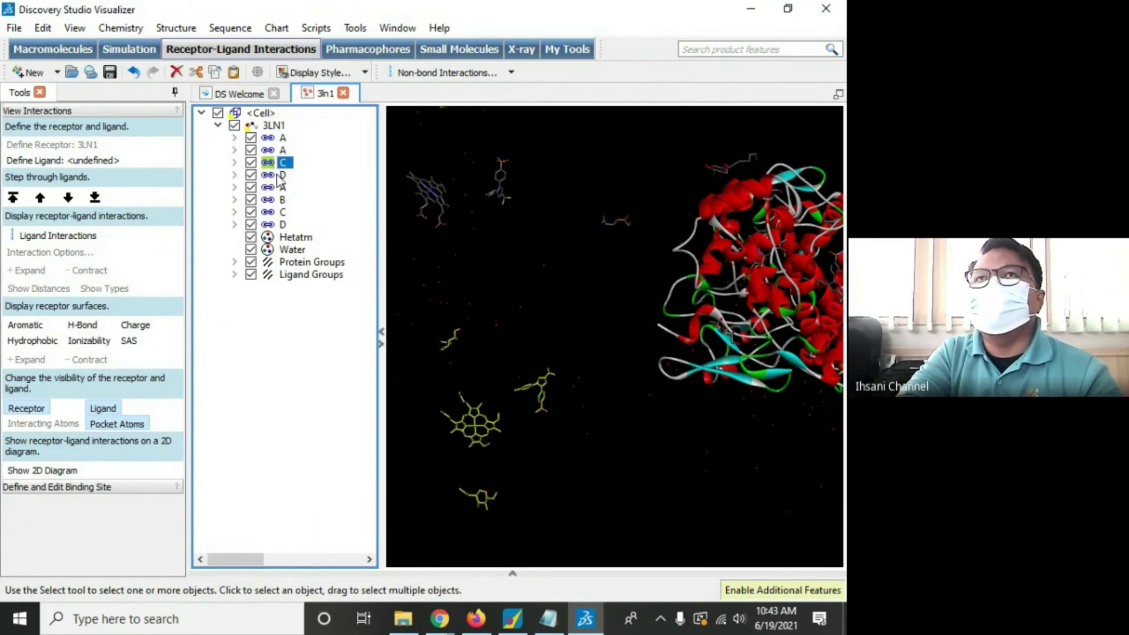
pyautogui.click(277, 177)
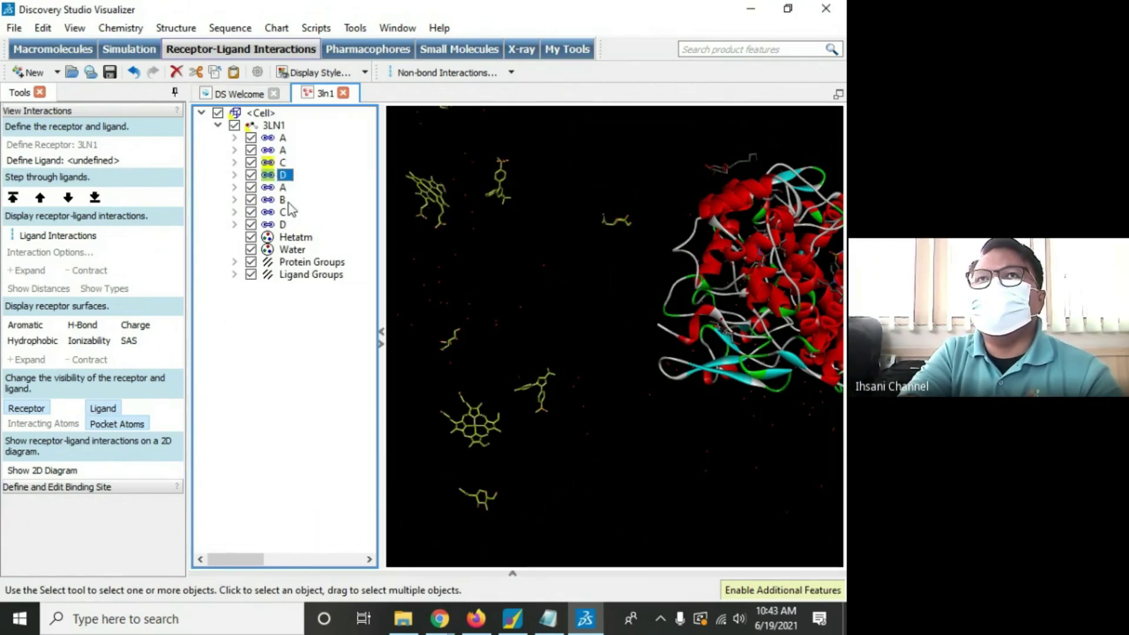
pyautogui.rightClick(271, 175)
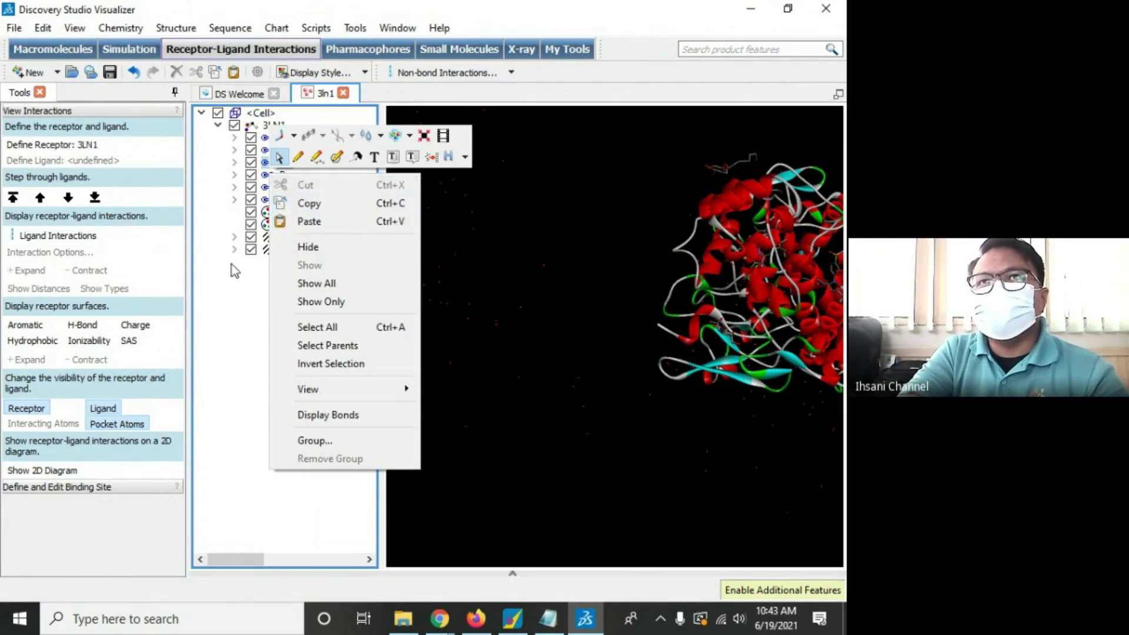
pyautogui.click(232, 265)
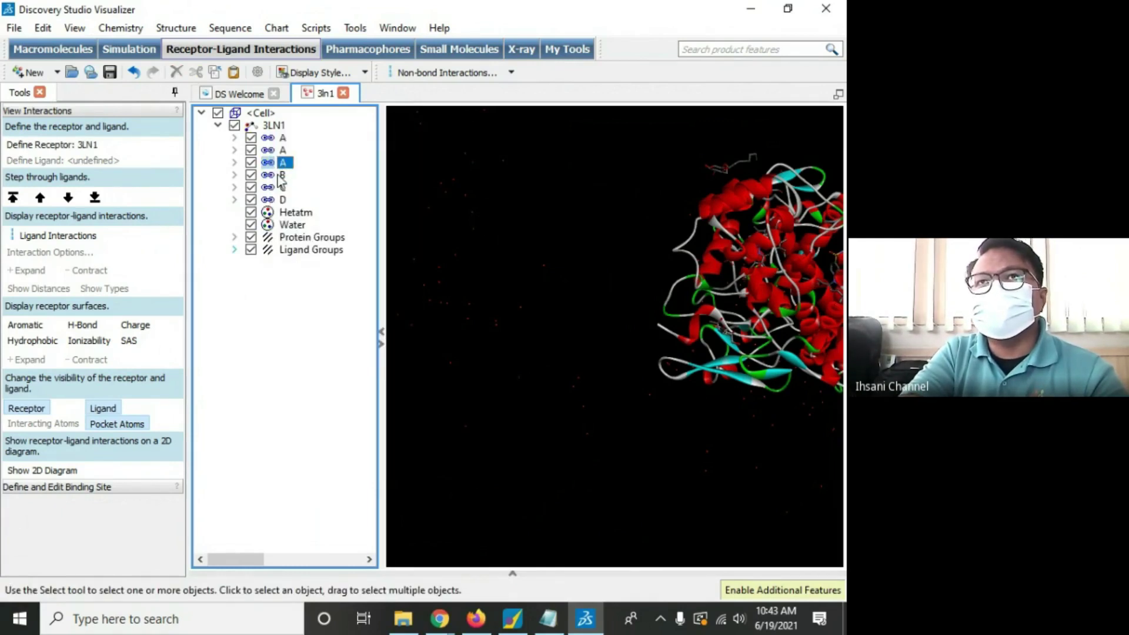
# Step: Select the last remaining chains B, C and D, which hold scattered water molecules, and cut them together
pyautogui.click(279, 199)
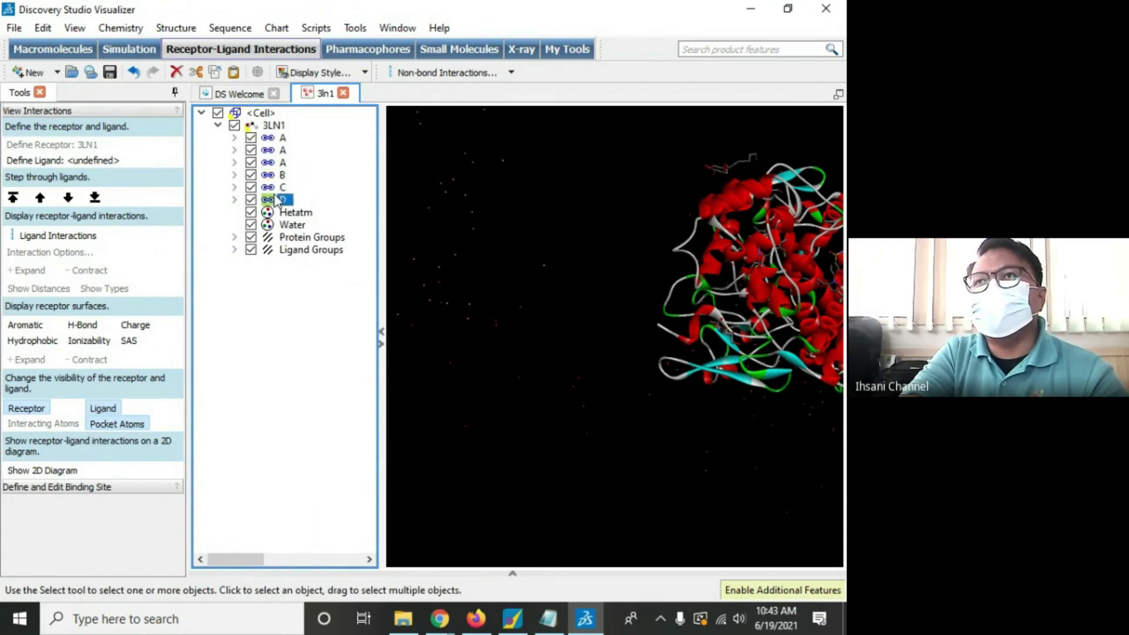
pyautogui.click(273, 174)
pyautogui.click(271, 188)
pyautogui.click(274, 200)
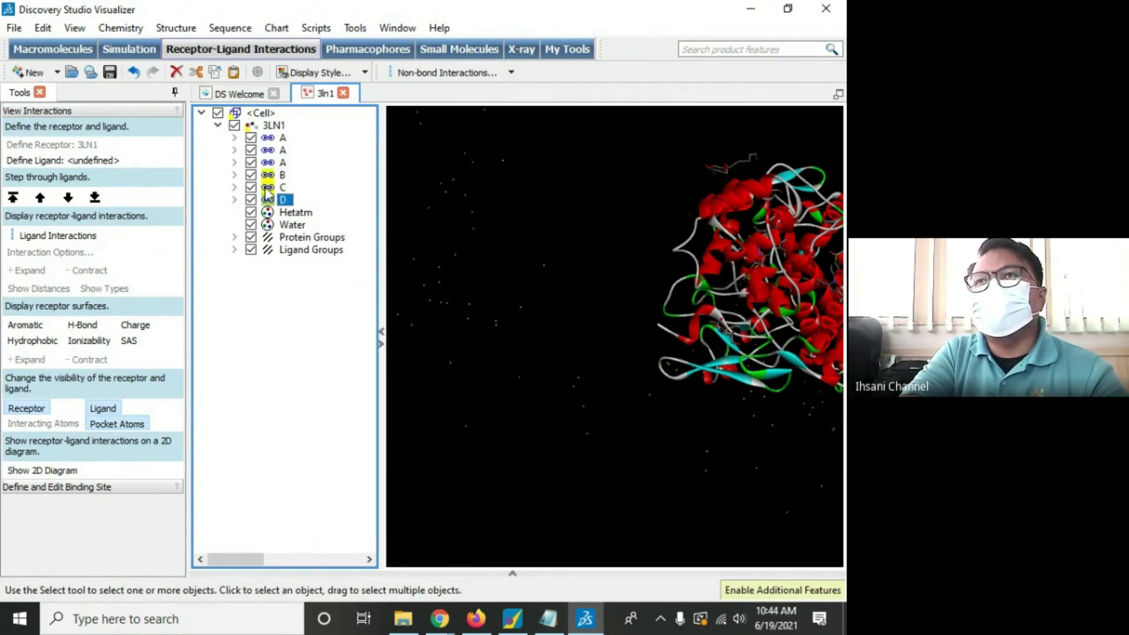
pyautogui.rightClick(266, 188)
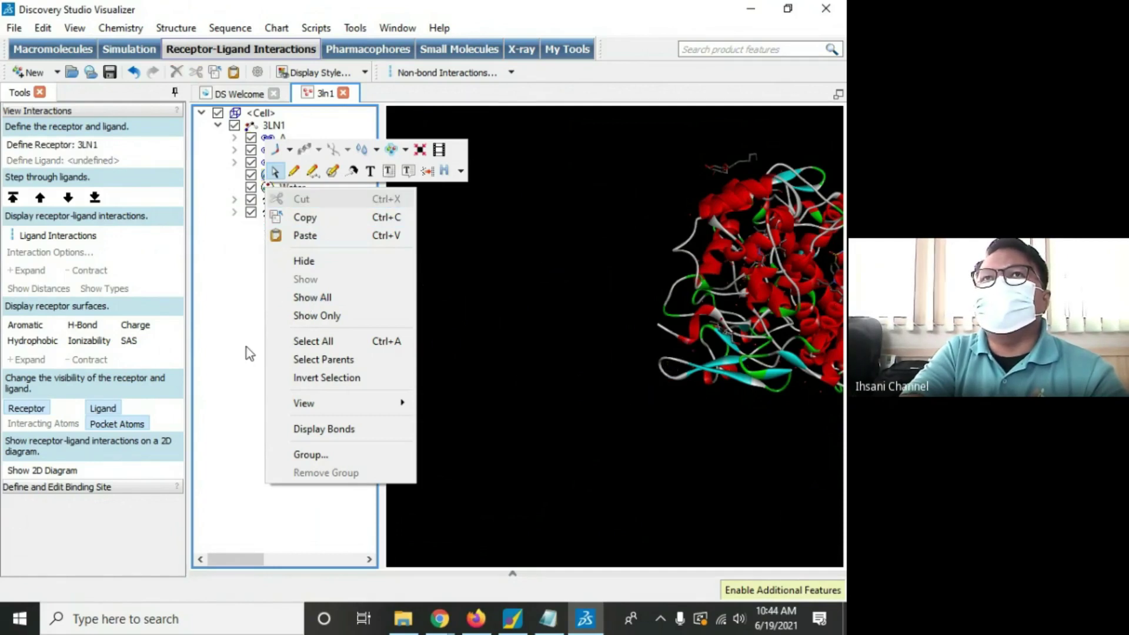
pyautogui.click(281, 331)
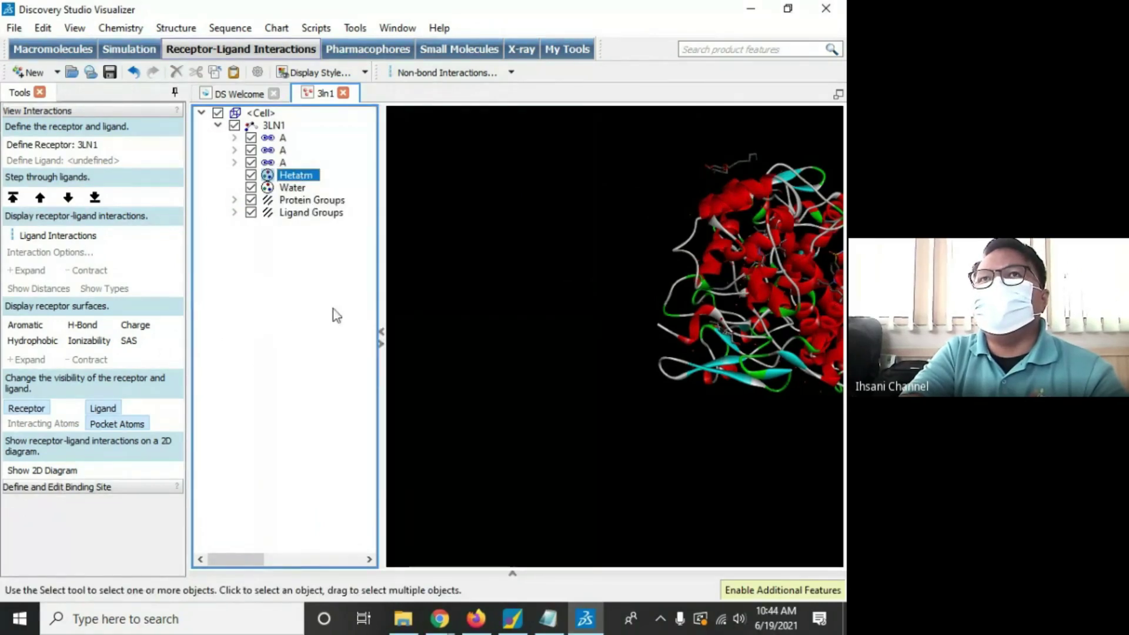
# Step: Examine the chain A structure from several angles and highlight Ligands 5, 6, 7 and 9 individually to locate them
pyautogui.click(505, 418)
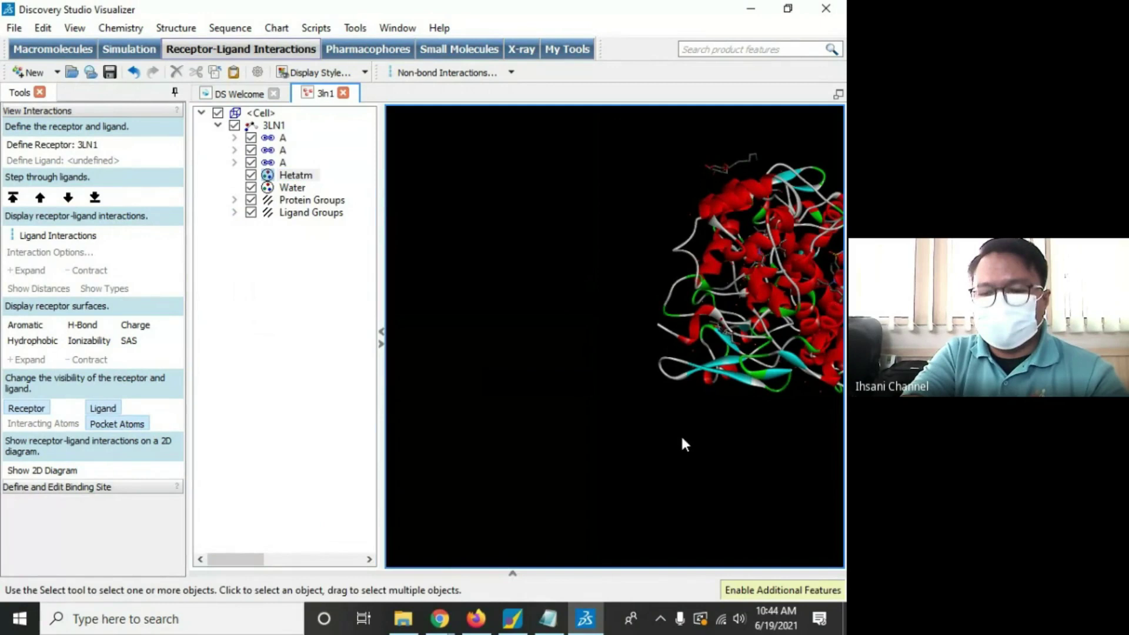
pyautogui.moveTo(594, 449); pyautogui.dragTo(602, 448, button='right')
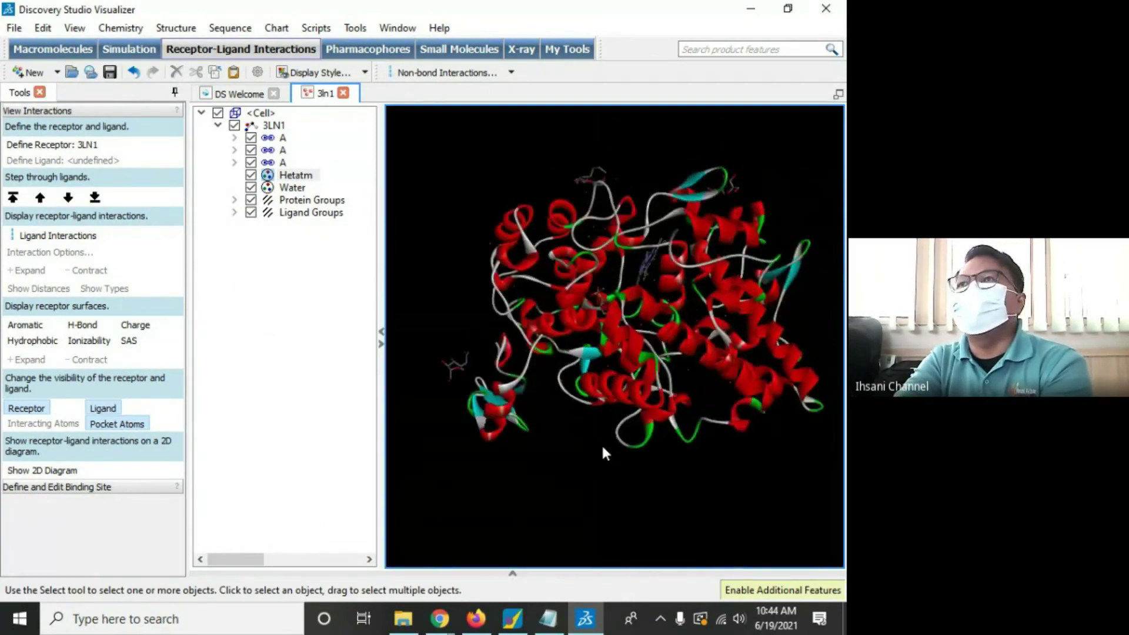
pyautogui.moveTo(578, 453); pyautogui.dragTo(521, 381, button='right')
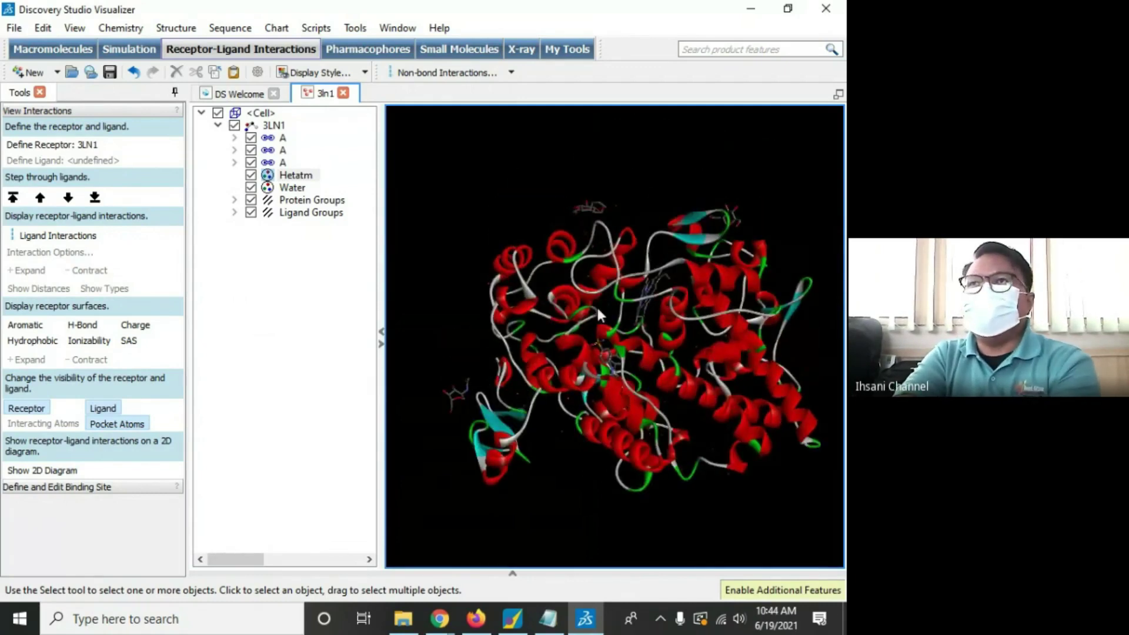
pyautogui.moveTo(566, 266)
pyautogui.mouseDown(button='right')
pyautogui.moveTo(591, 258)
pyautogui.moveTo(560, 274)
pyautogui.mouseUp(button='right')
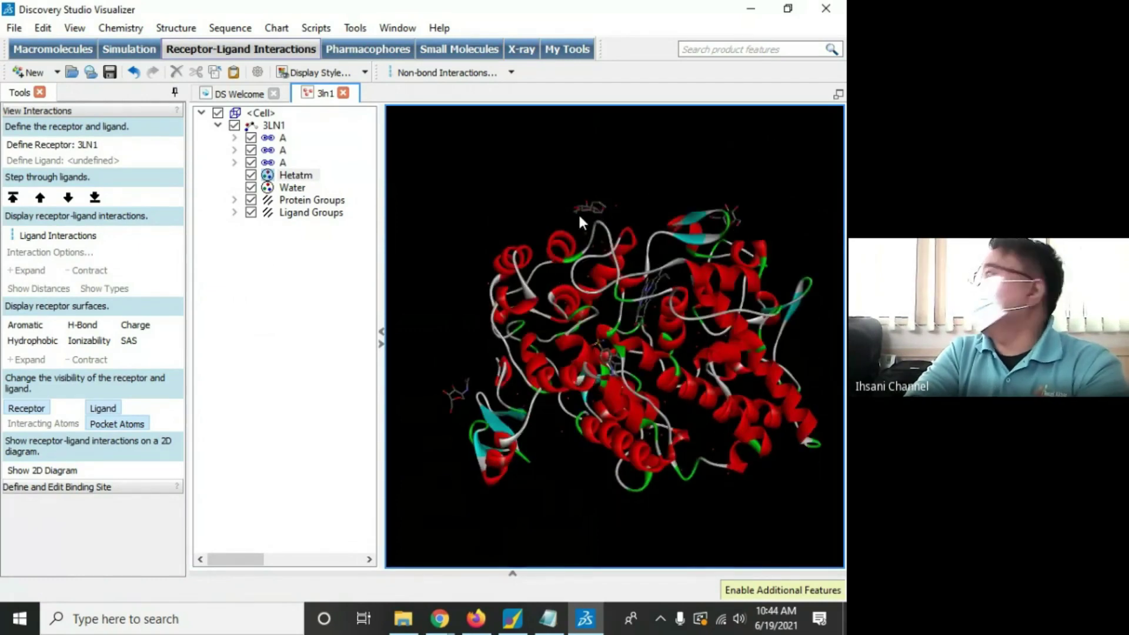
pyautogui.moveTo(454, 389); pyautogui.dragTo(436, 351, button='right')
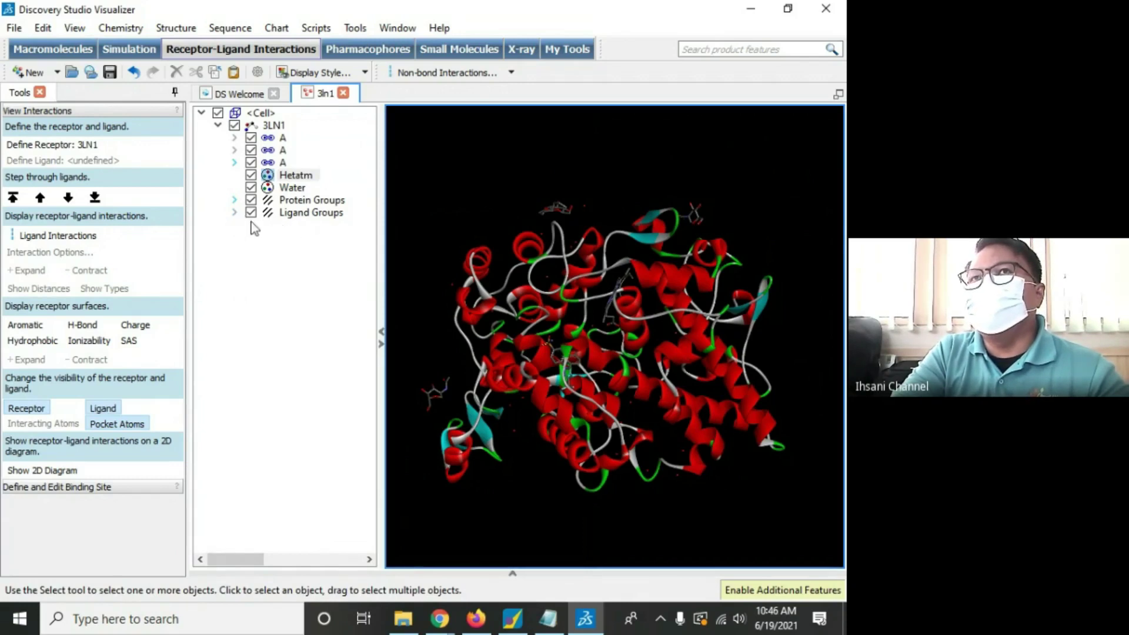
pyautogui.click(234, 213)
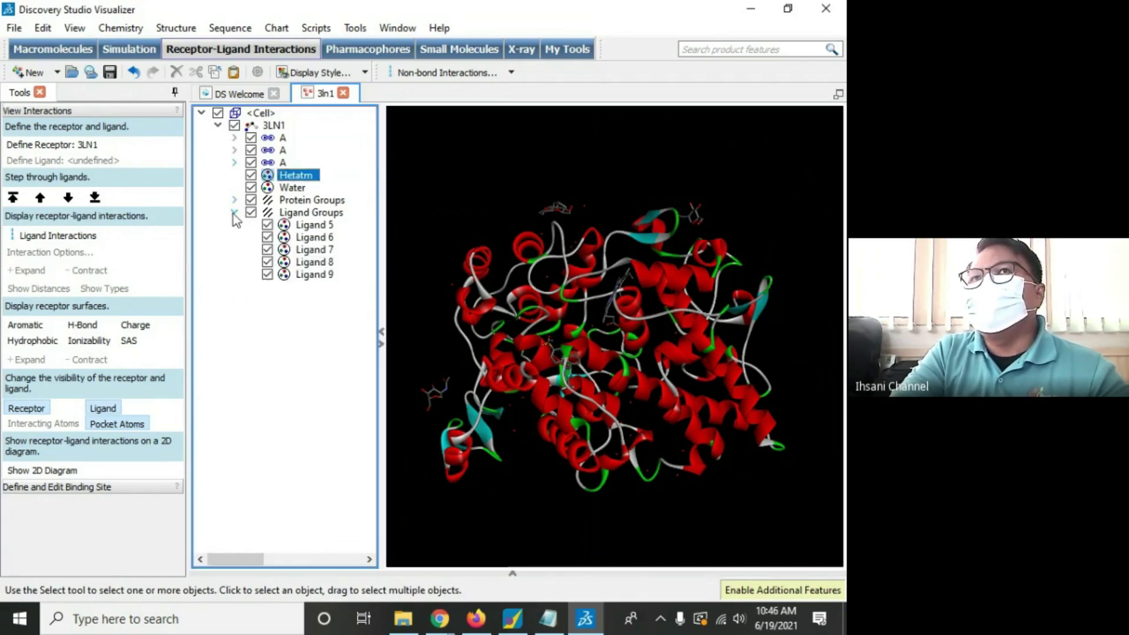
pyautogui.click(298, 228)
pyautogui.click(305, 240)
pyautogui.click(314, 252)
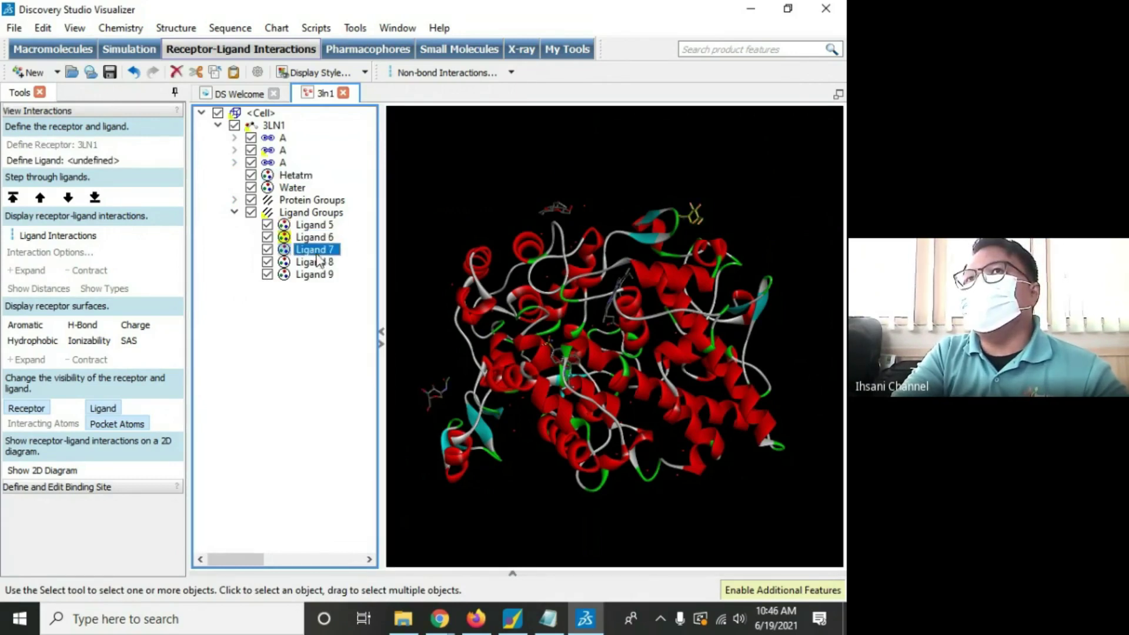
pyautogui.click(317, 275)
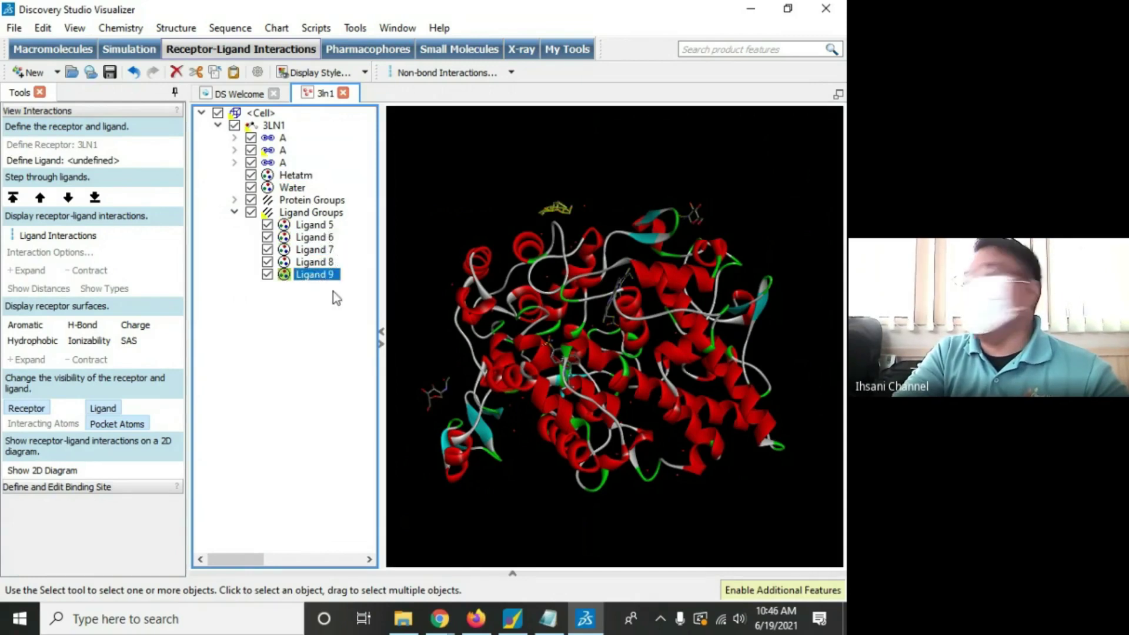
pyautogui.click(285, 374)
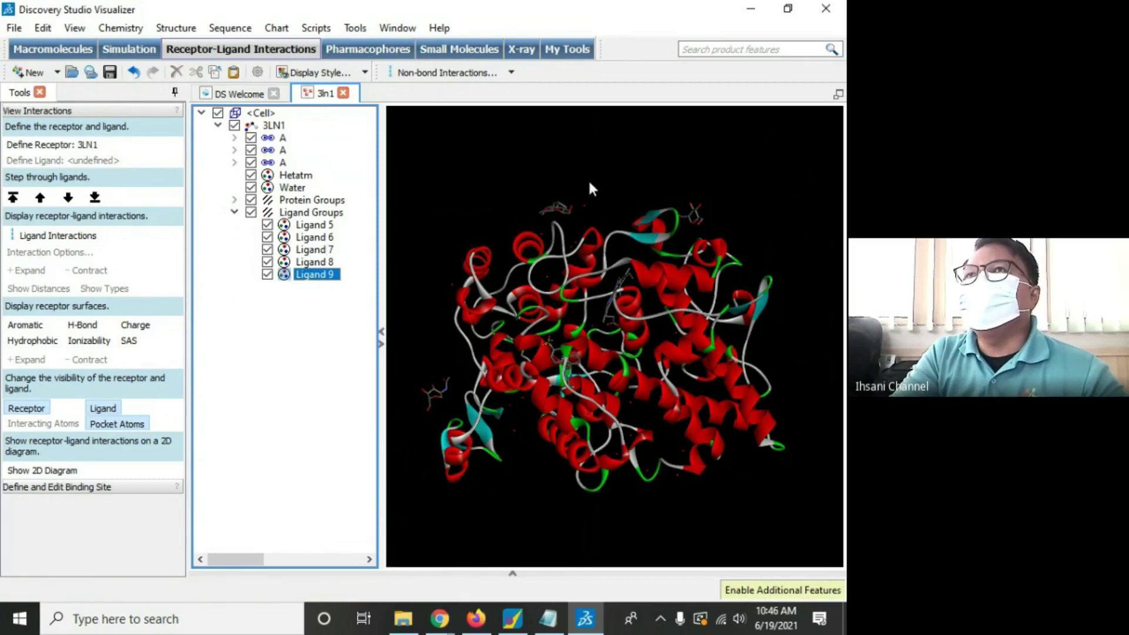
# Step: Highlight Ligand 5 and inspect it up close at the outer edge of the chain A protein
pyautogui.click(316, 226)
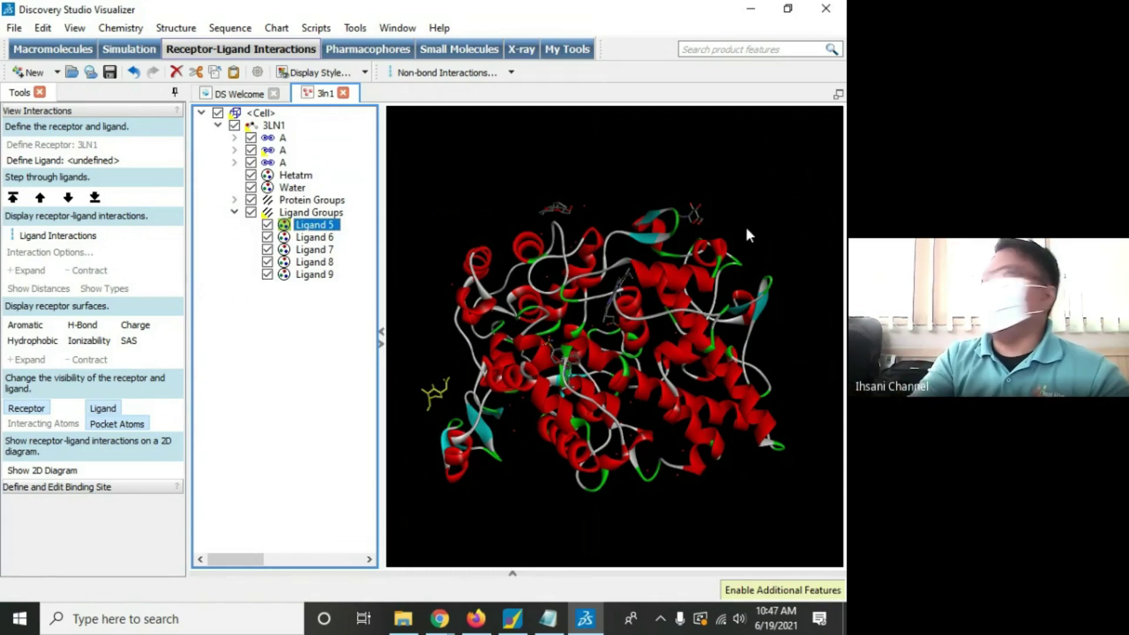
pyautogui.click(446, 230)
pyautogui.scroll(5, 446, 230)
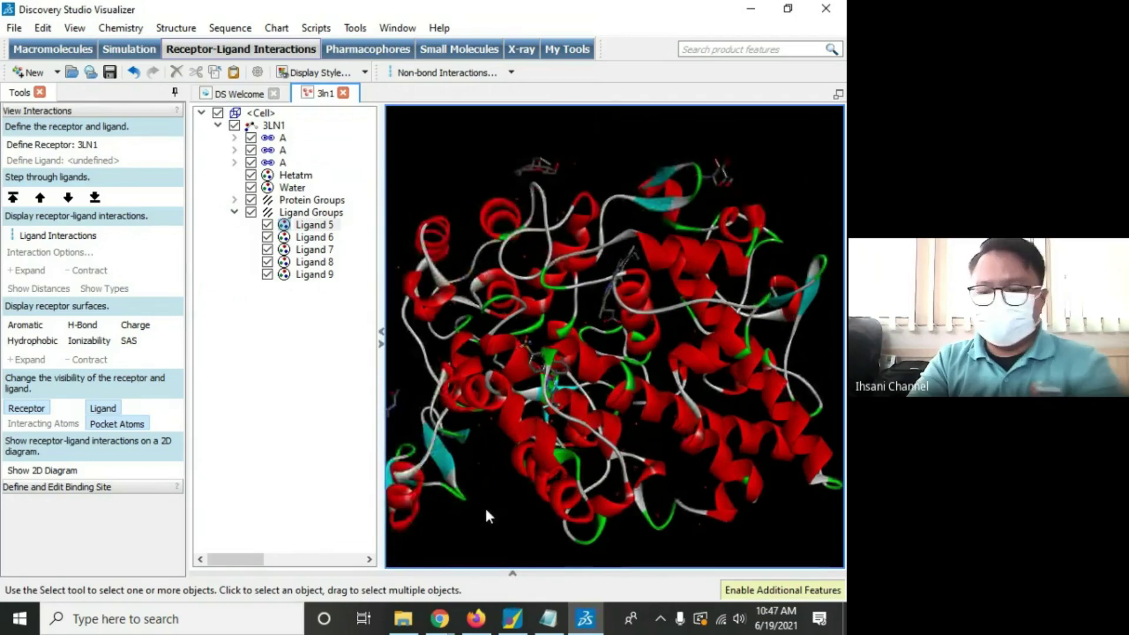
pyautogui.scroll(-2, 485, 505)
pyautogui.scroll(5, 468, 509)
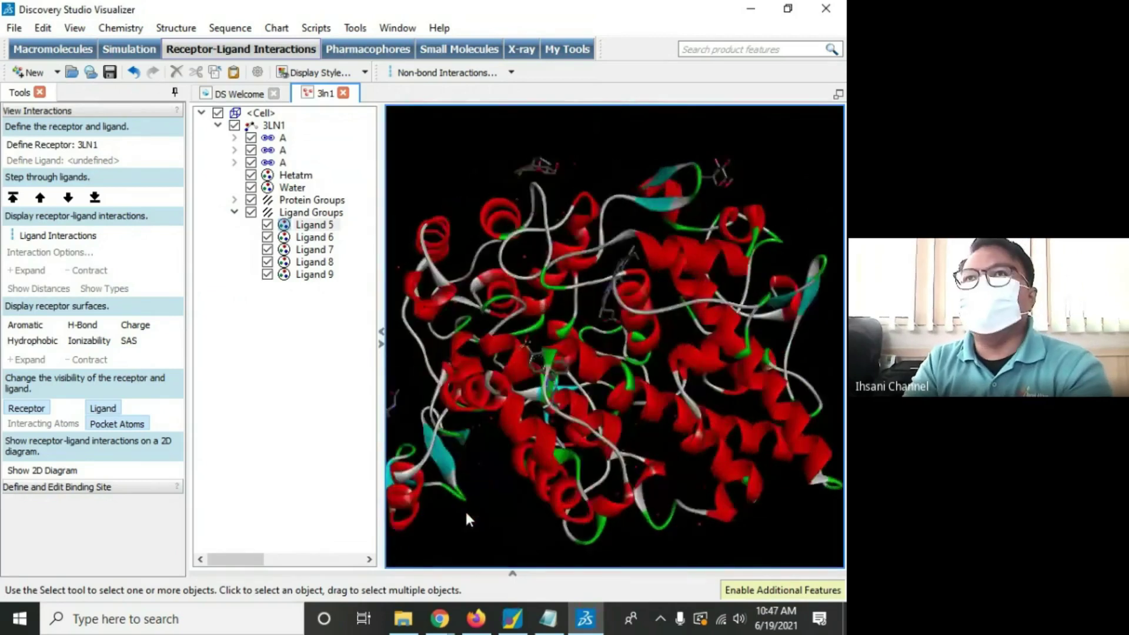
pyautogui.press('Down')
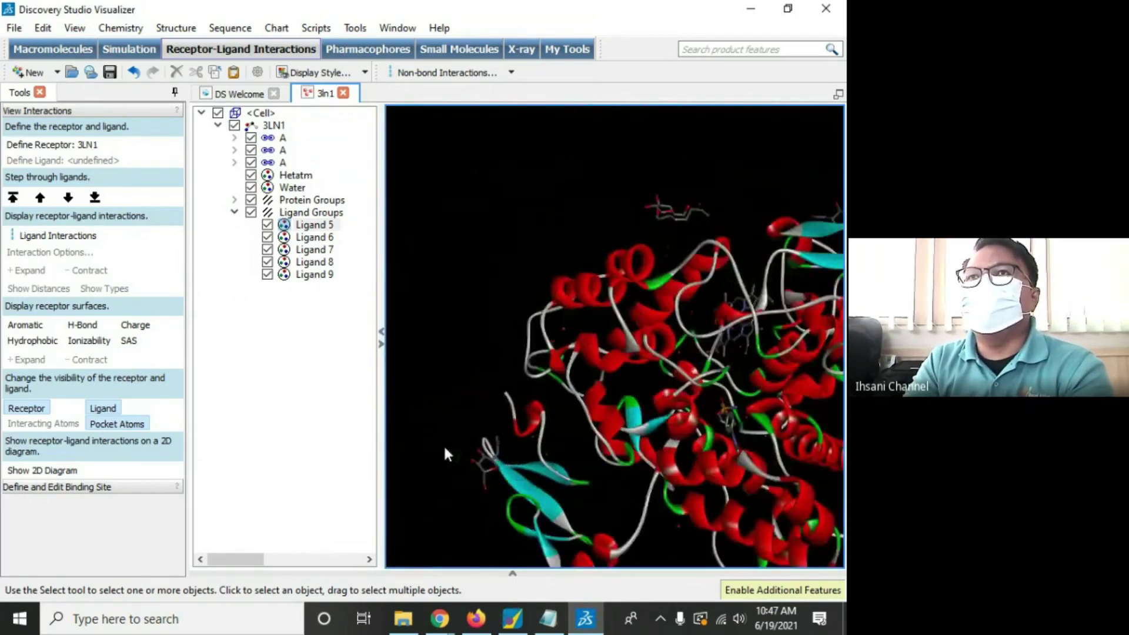
pyautogui.press('Up')
pyautogui.press('Up')
pyautogui.press('Up')
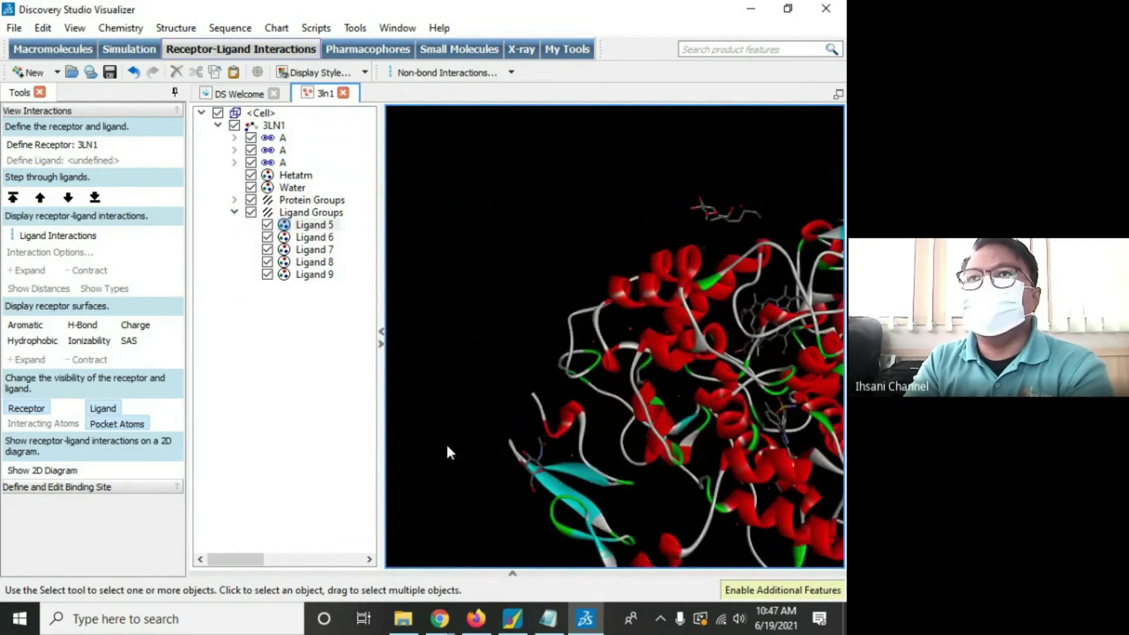
pyautogui.scroll(8, 448, 453)
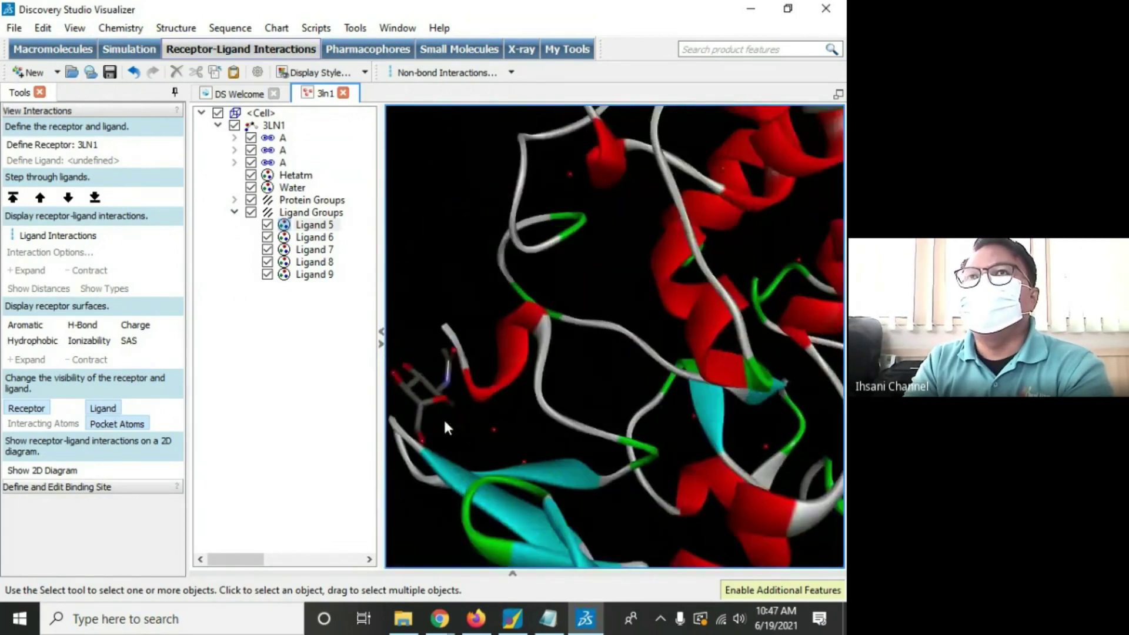
# Step: Select Ligand 5 in the ligand groups and cut it out of the structure
pyautogui.click(312, 225)
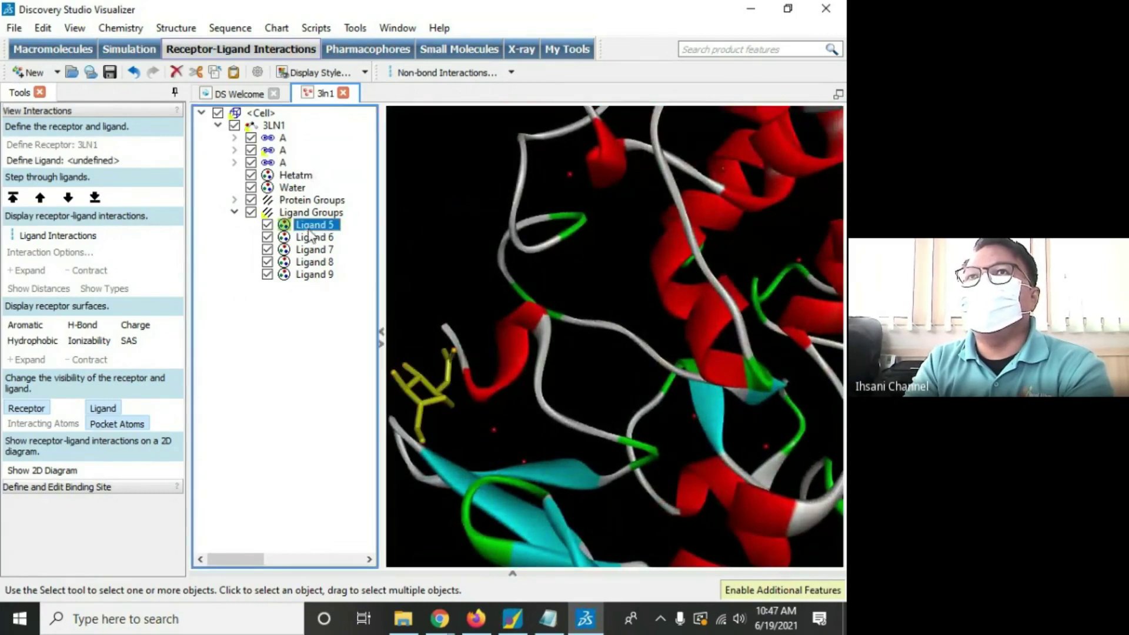
pyautogui.rightClick(310, 228)
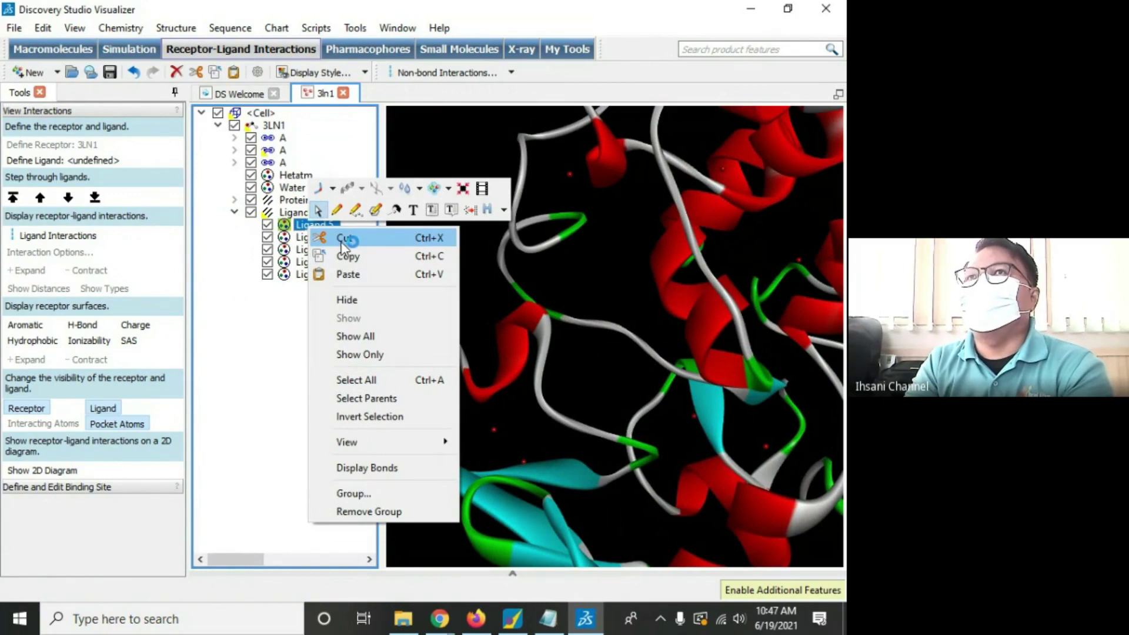
pyautogui.click(344, 241)
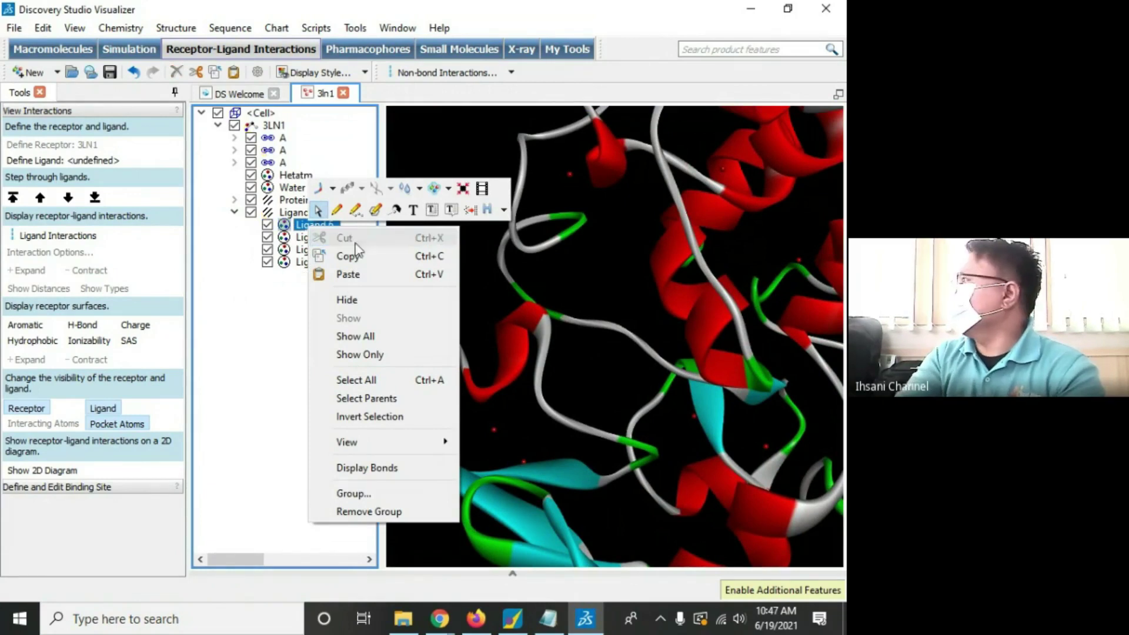
pyautogui.click(348, 274)
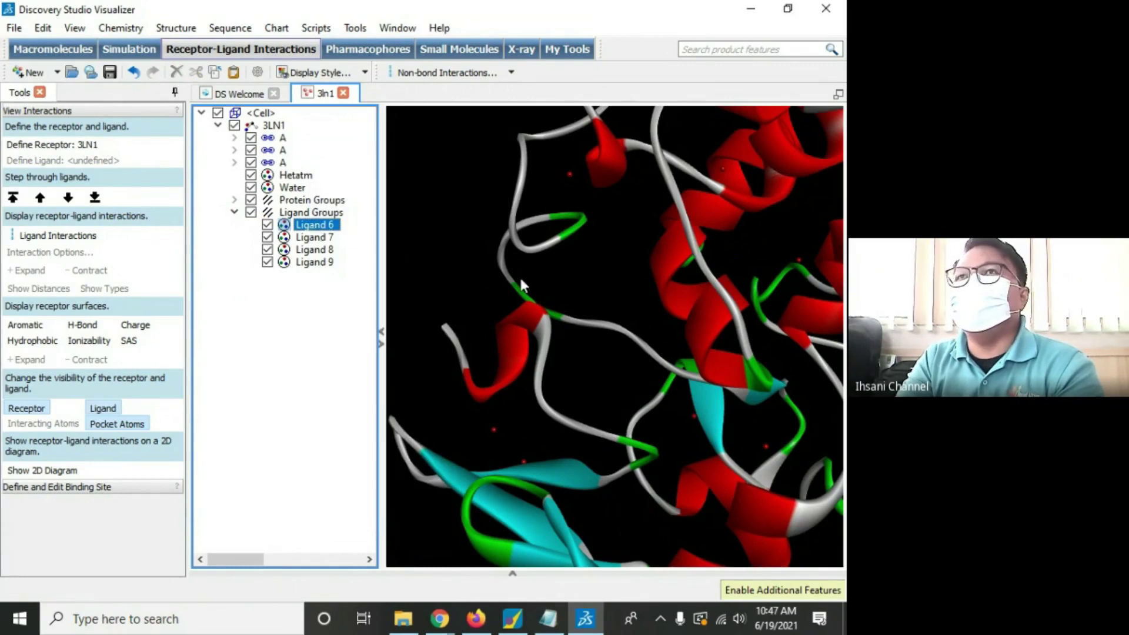
# Step: Locate Ligand 6 on the outside of the protein and cut it out of the structure
pyautogui.click(471, 266)
pyautogui.scroll(-10, 471, 266)
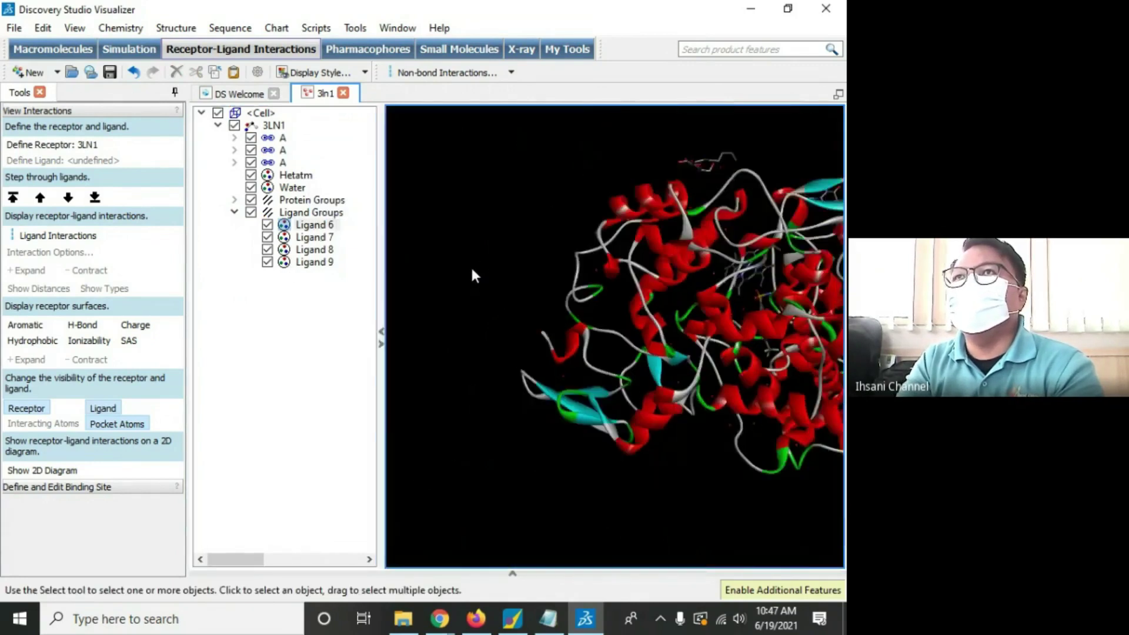
pyautogui.click(314, 225)
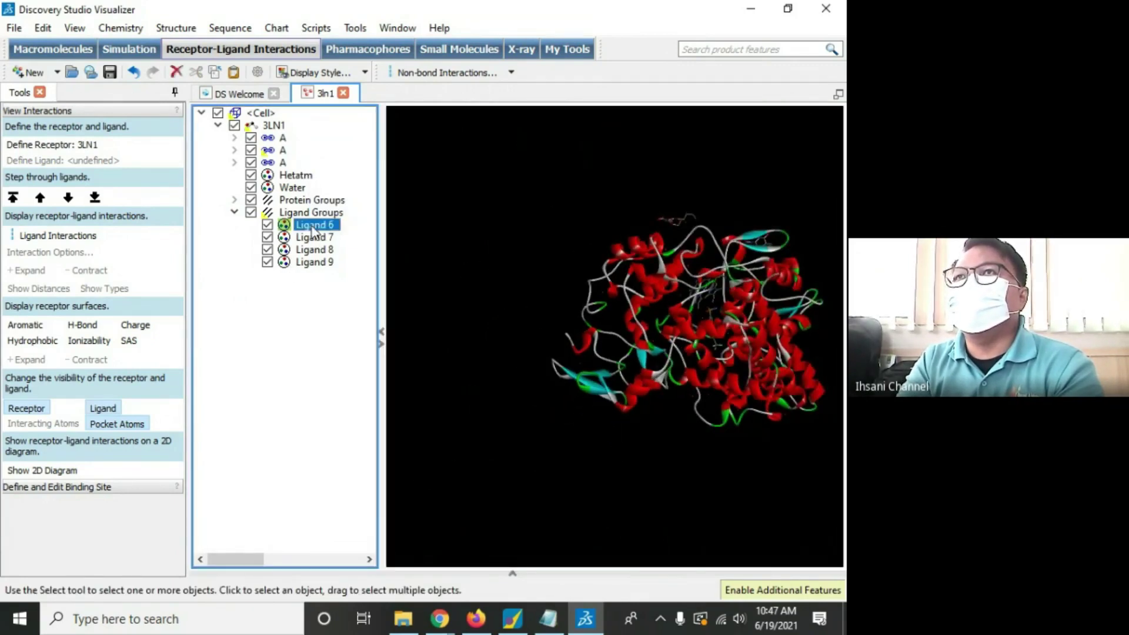
pyautogui.click(765, 253)
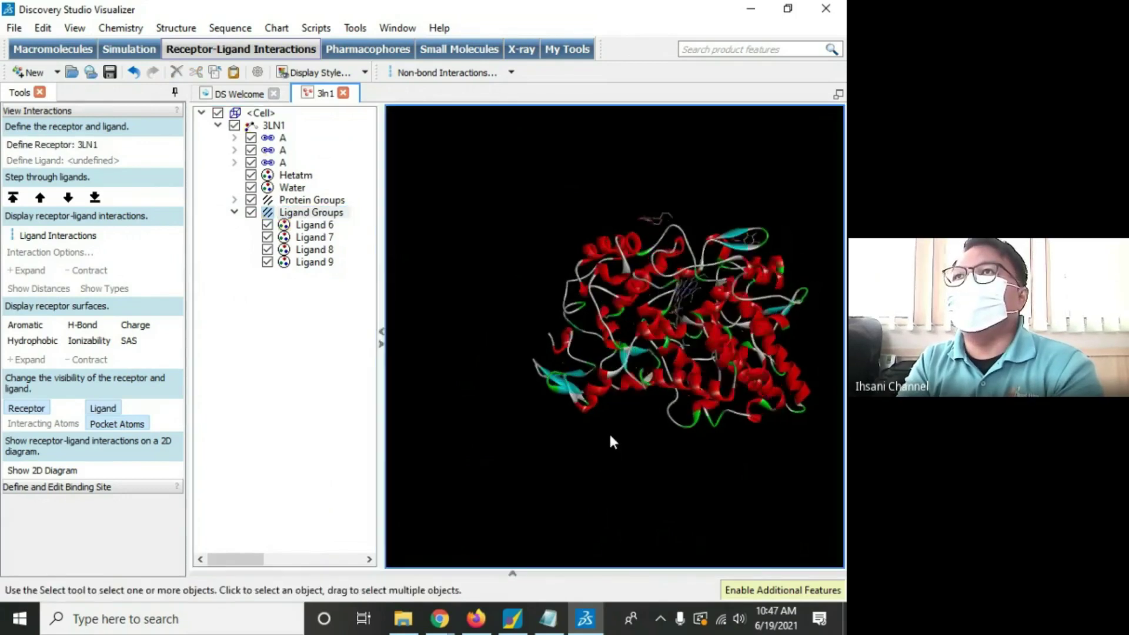
pyautogui.click(313, 226)
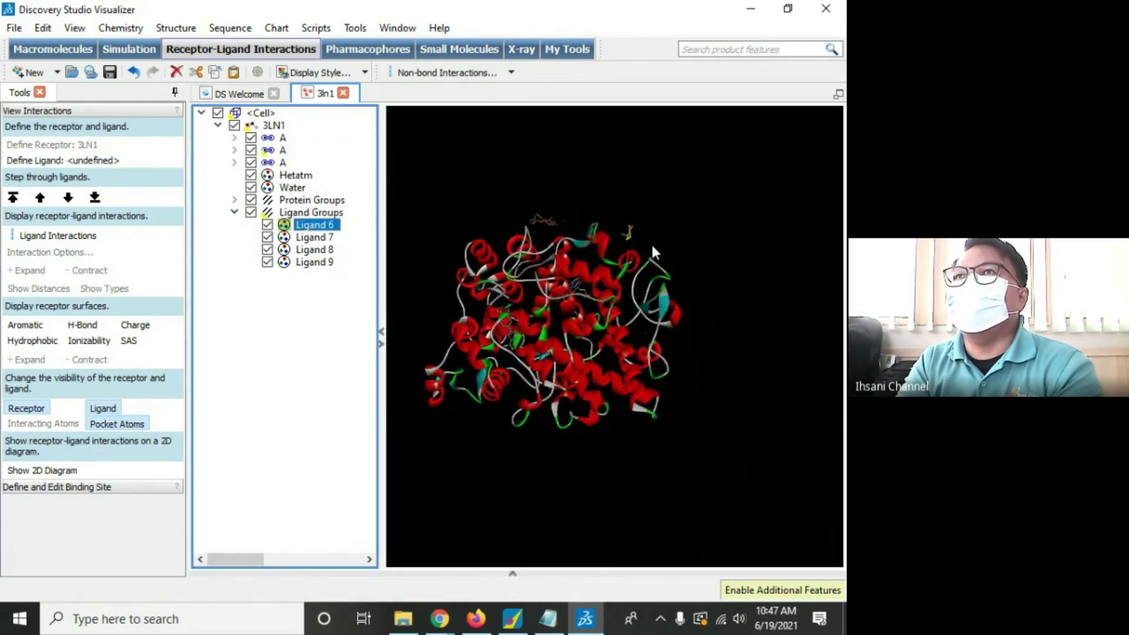
pyautogui.click(705, 264)
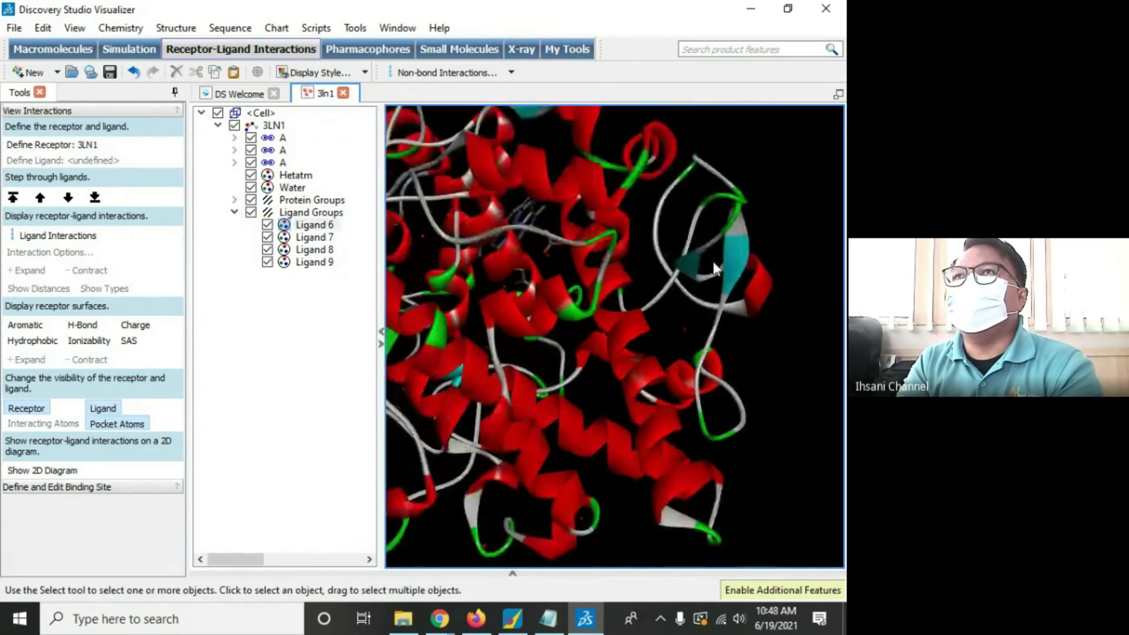
pyautogui.scroll(5, 703, 260)
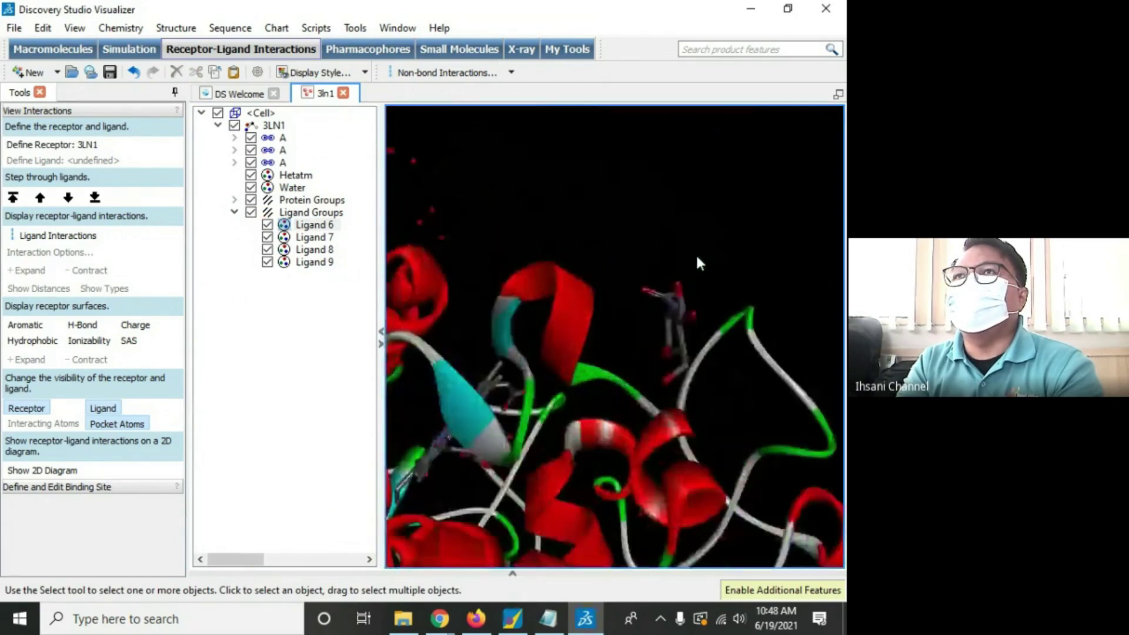
pyautogui.scroll(-5, 704, 353)
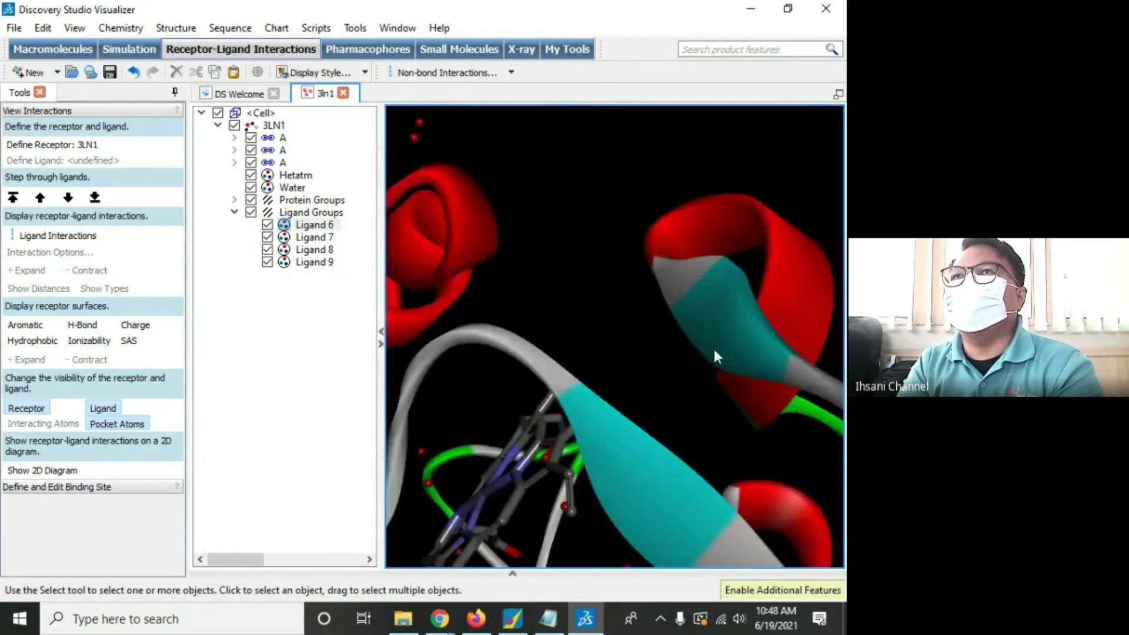
pyautogui.scroll(-1, 722, 351)
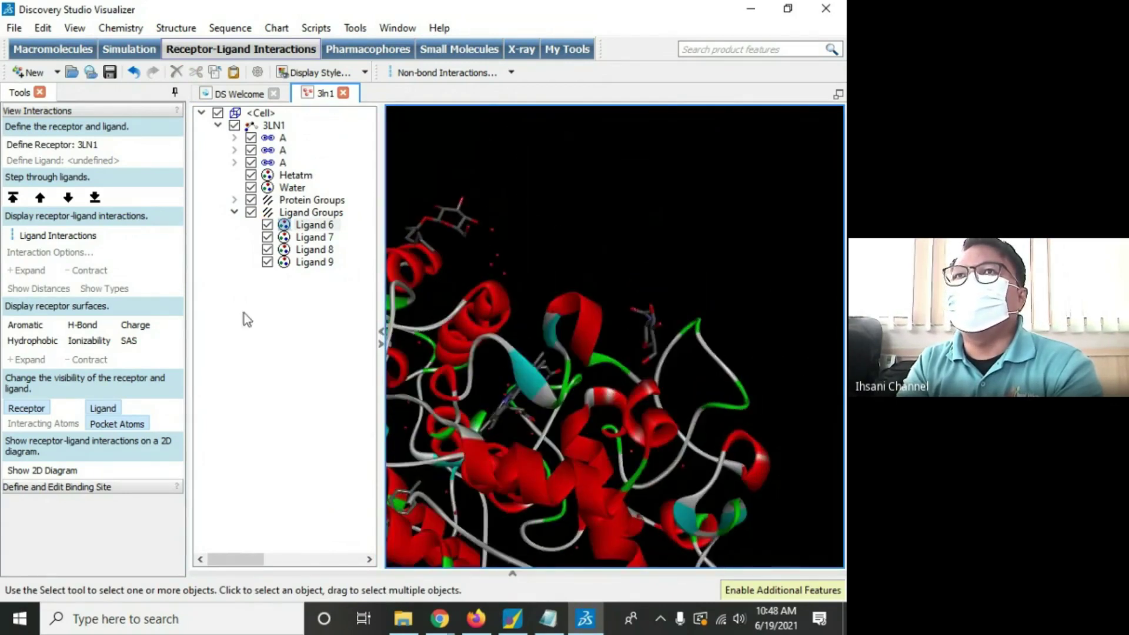
pyautogui.click(312, 226)
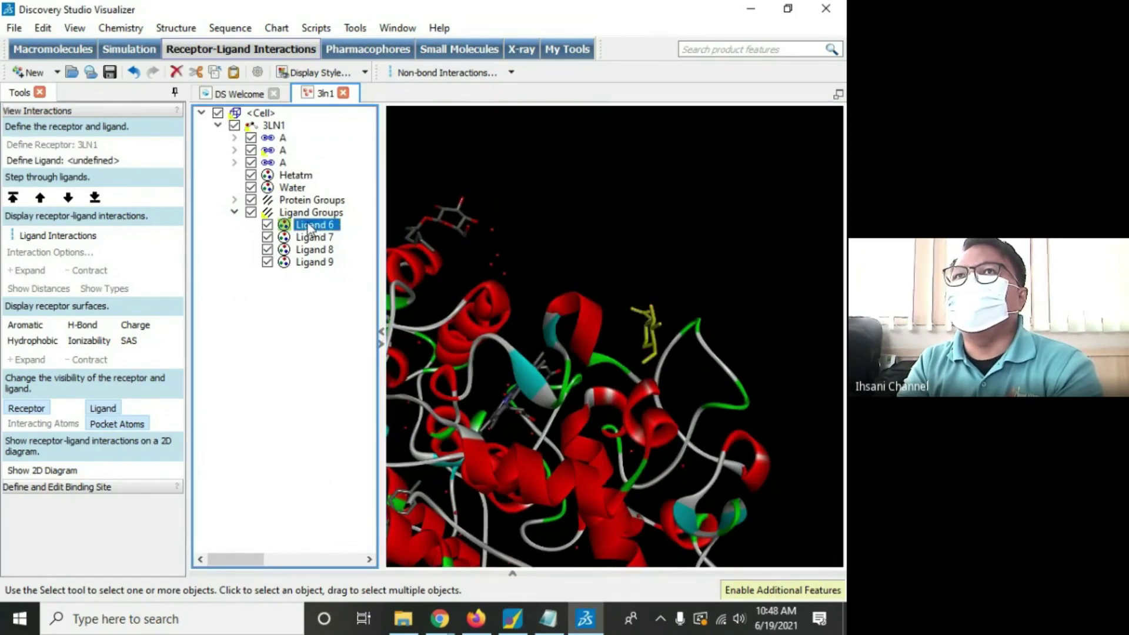
pyautogui.rightClick(311, 226)
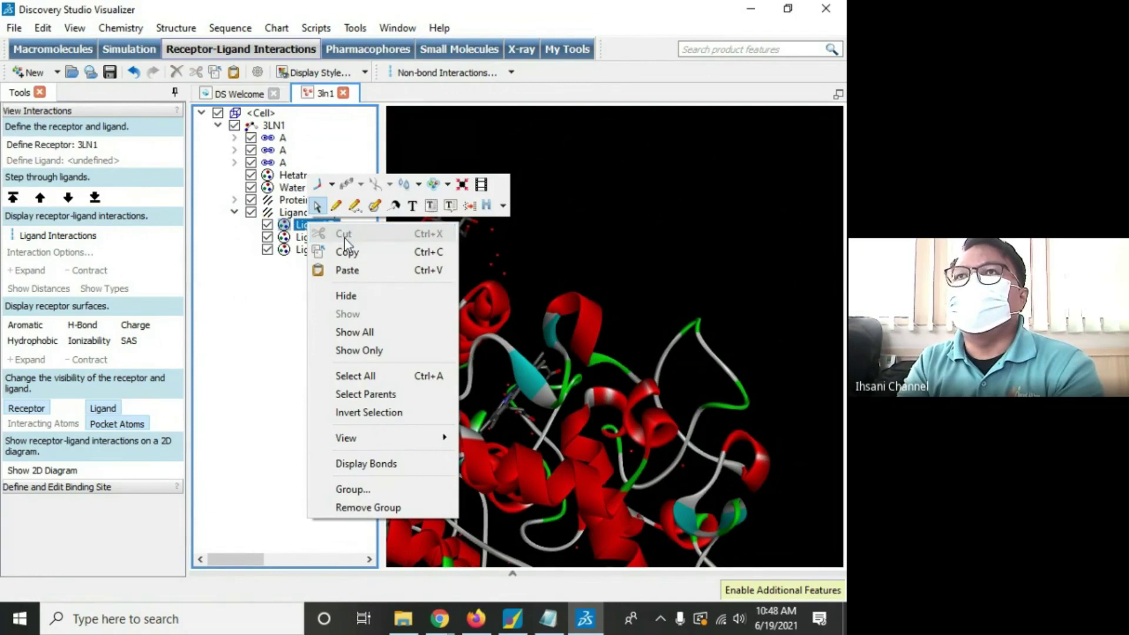
pyautogui.click(633, 234)
# Step: Highlight Ligands 7 and 8 in turn and inspect where they sit in the protein
pyautogui.scroll(-5, 589, 231)
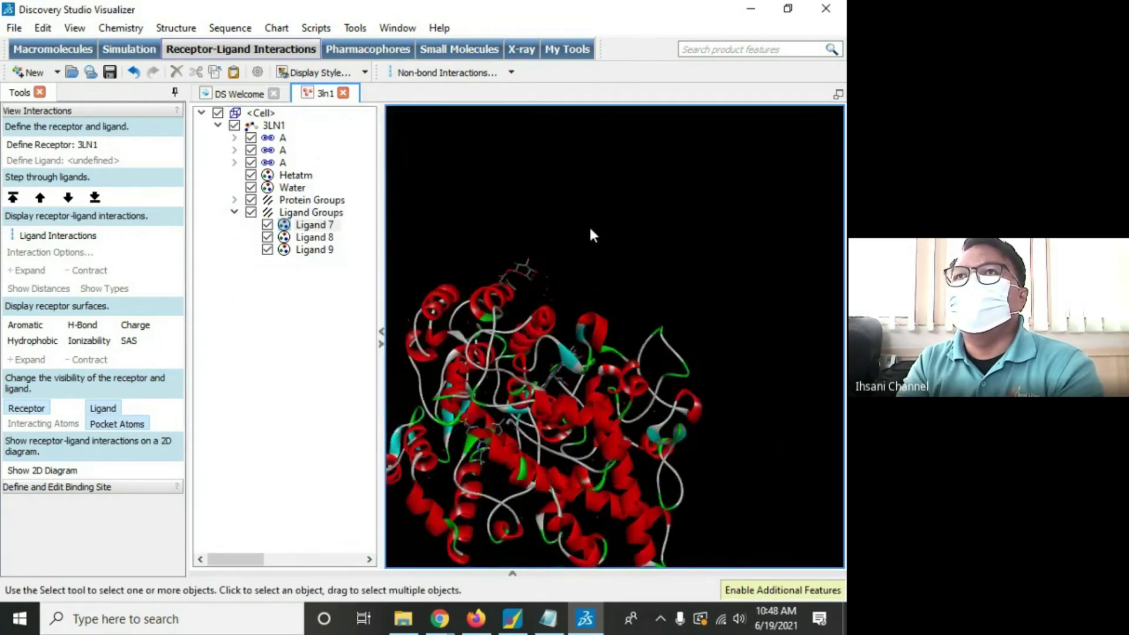
pyautogui.click(312, 227)
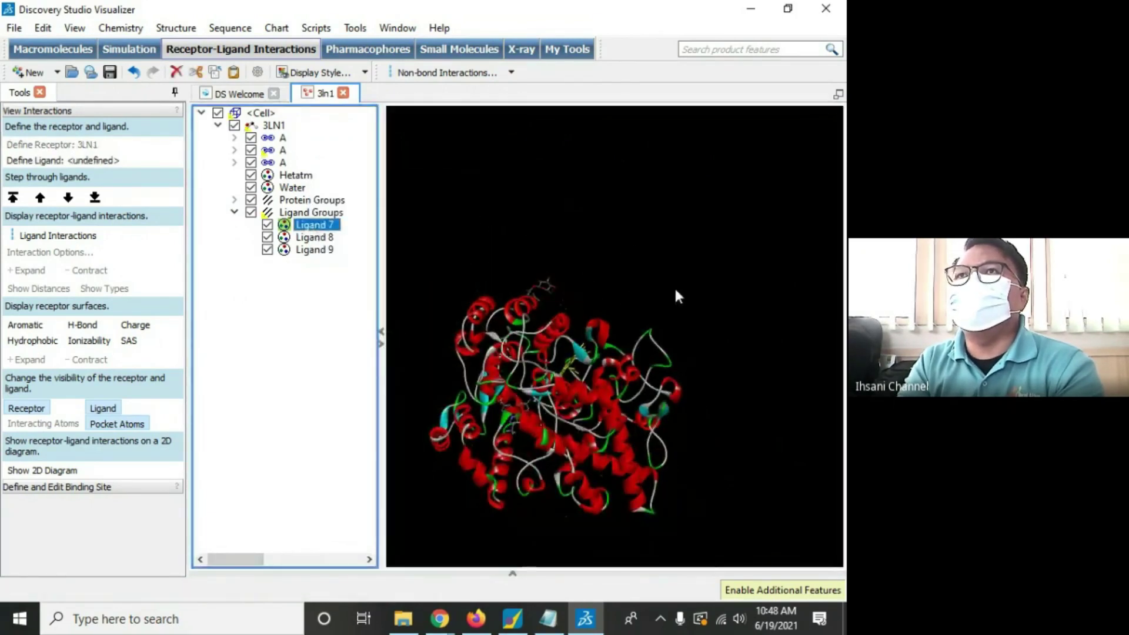
pyautogui.press('Down')
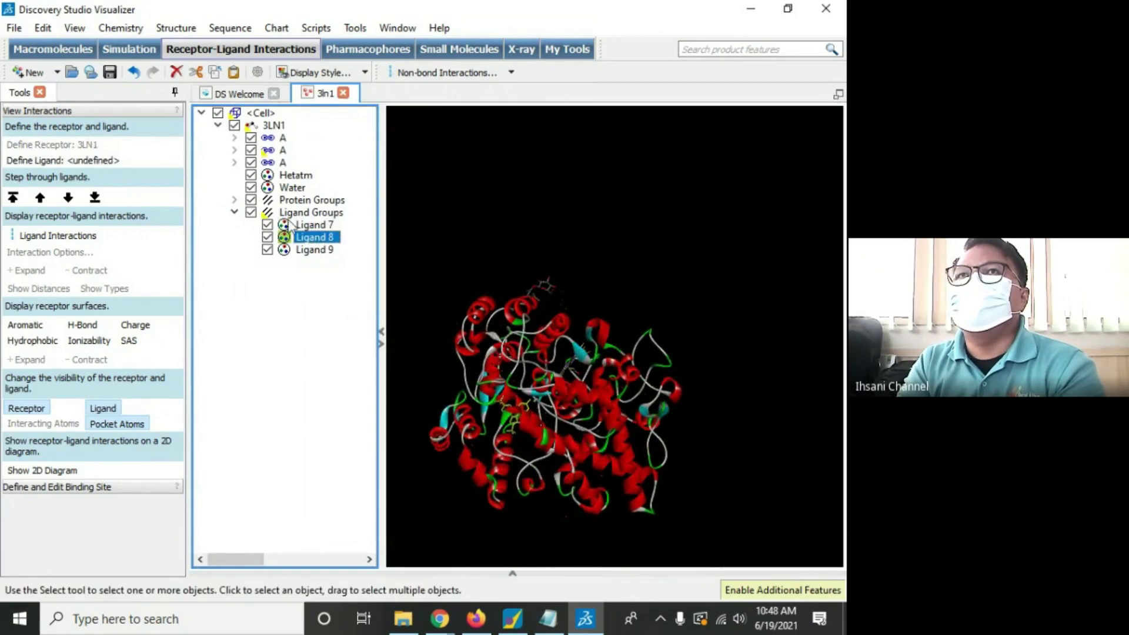
pyautogui.press('Up')
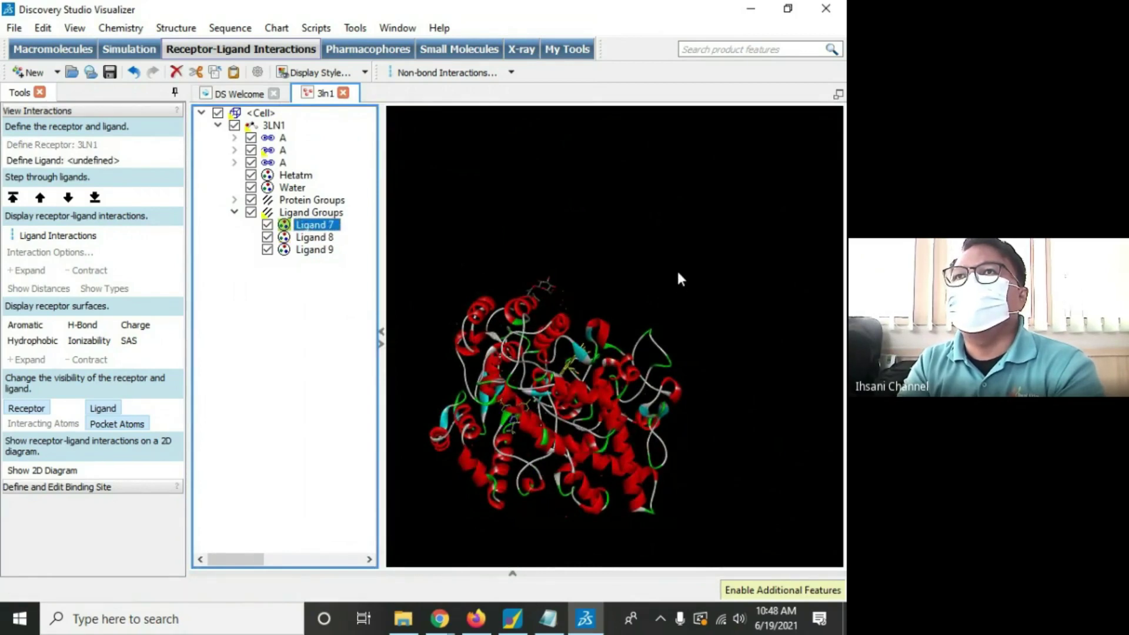
pyautogui.click(681, 274)
pyautogui.scroll(5, 690, 259)
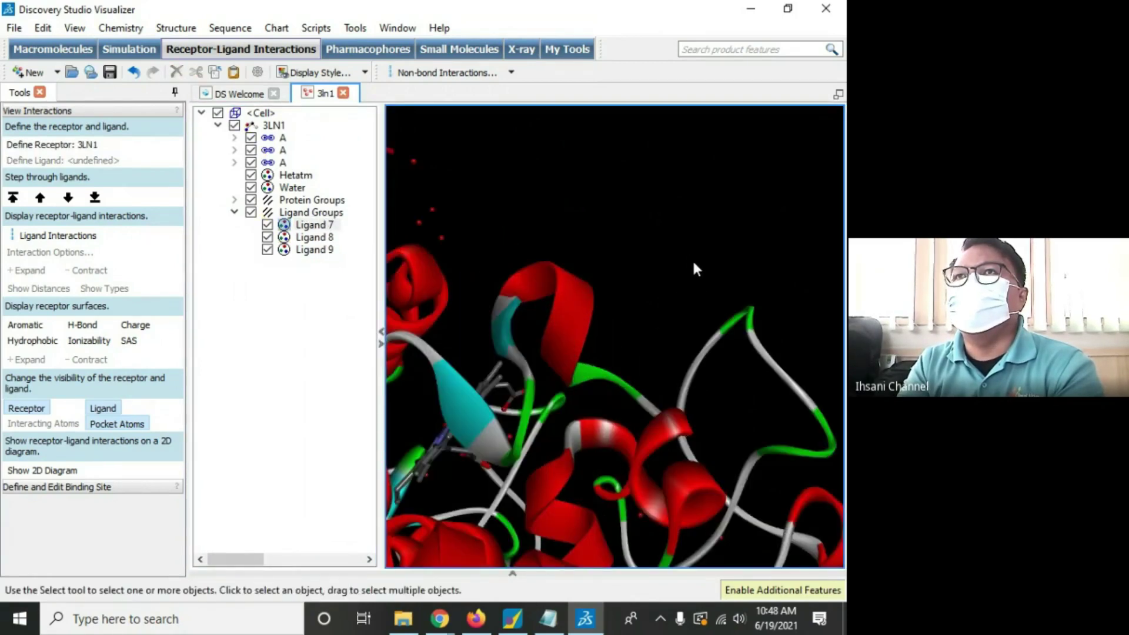
pyautogui.scroll(-8, 692, 259)
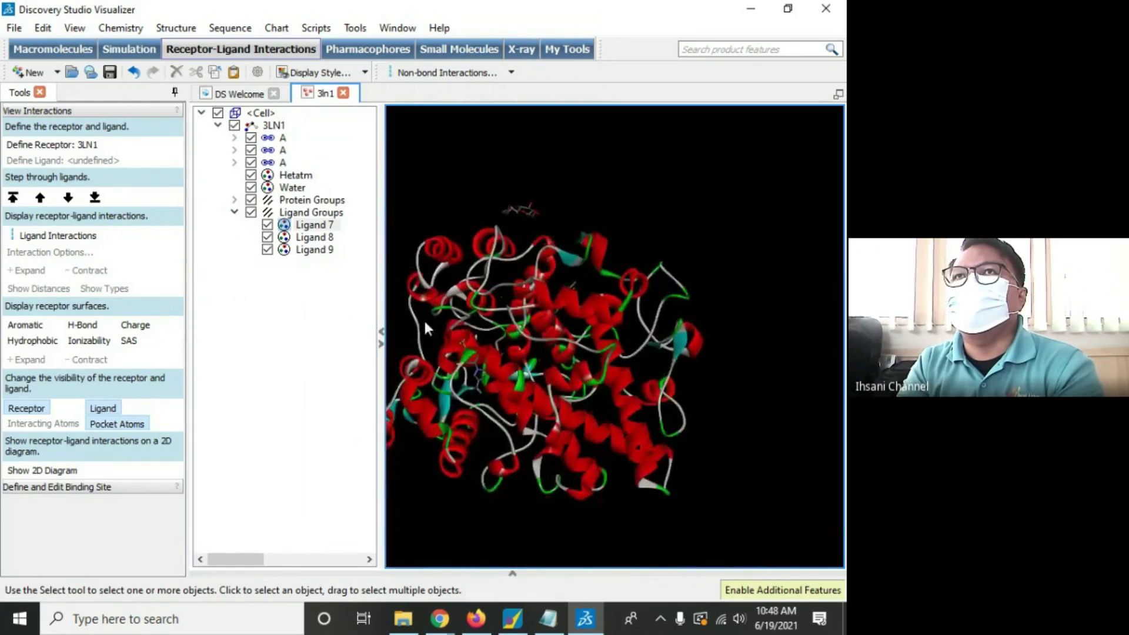
# Step: Hide the structure hierarchy, examine the remaining ligands up close from several angles, and show the hierarchy again
pyautogui.click(381, 337)
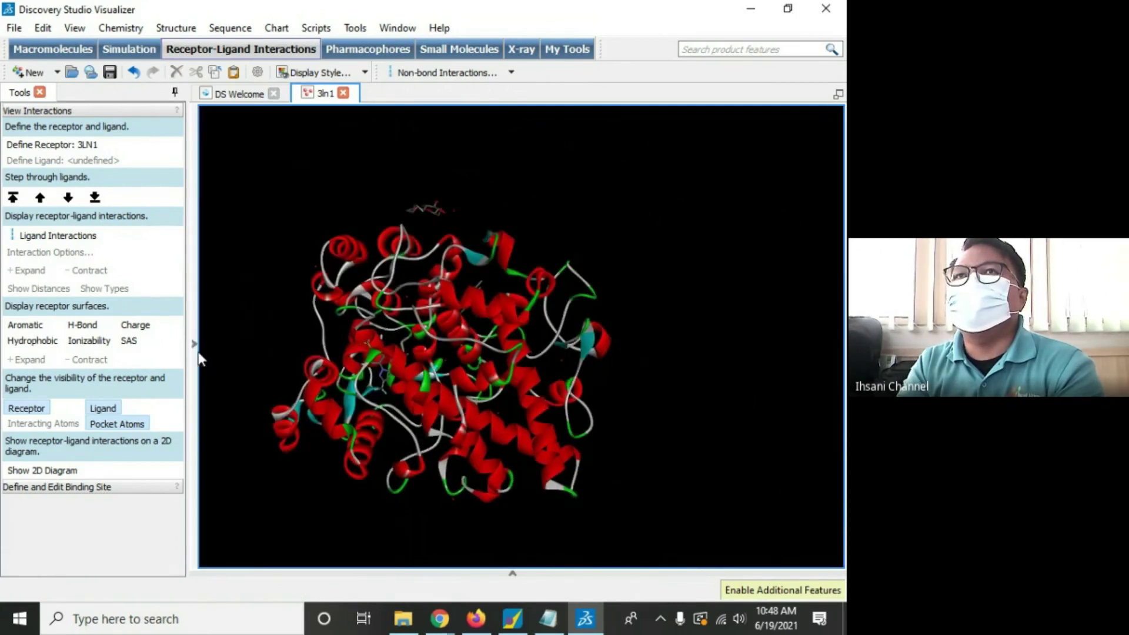
pyautogui.moveTo(336, 382); pyautogui.dragTo(389, 355, button='middle')
pyautogui.scroll(-5, 389, 352)
pyautogui.scroll(5, 387, 351)
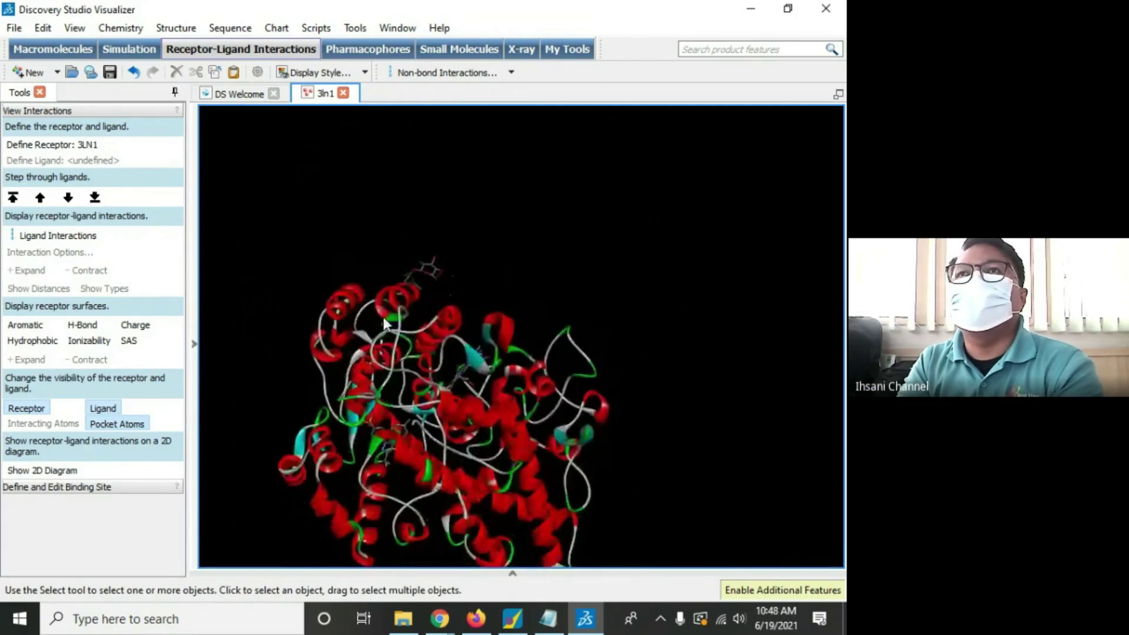
pyautogui.scroll(10, 254, 293)
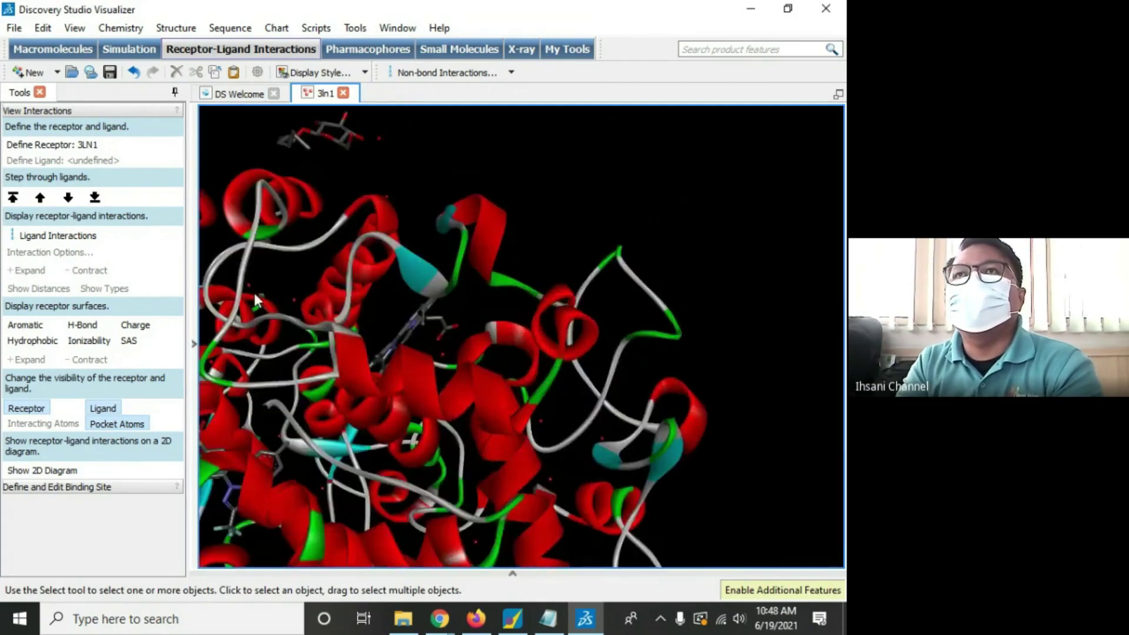
pyautogui.moveTo(305, 313); pyautogui.dragTo(506, 375, button='right')
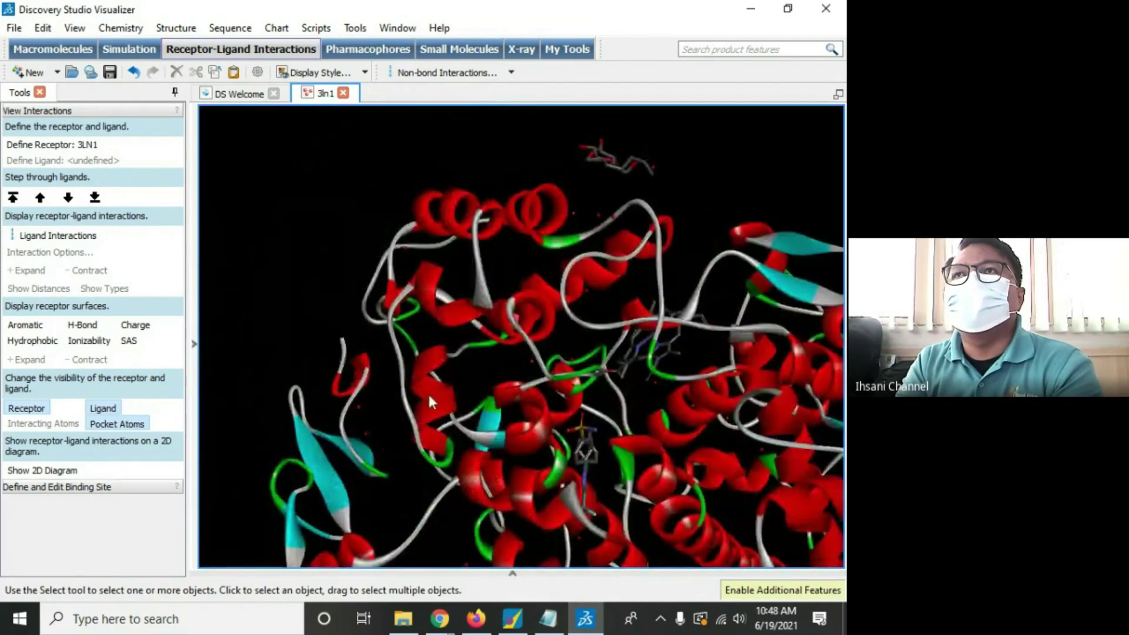
pyautogui.click(196, 344)
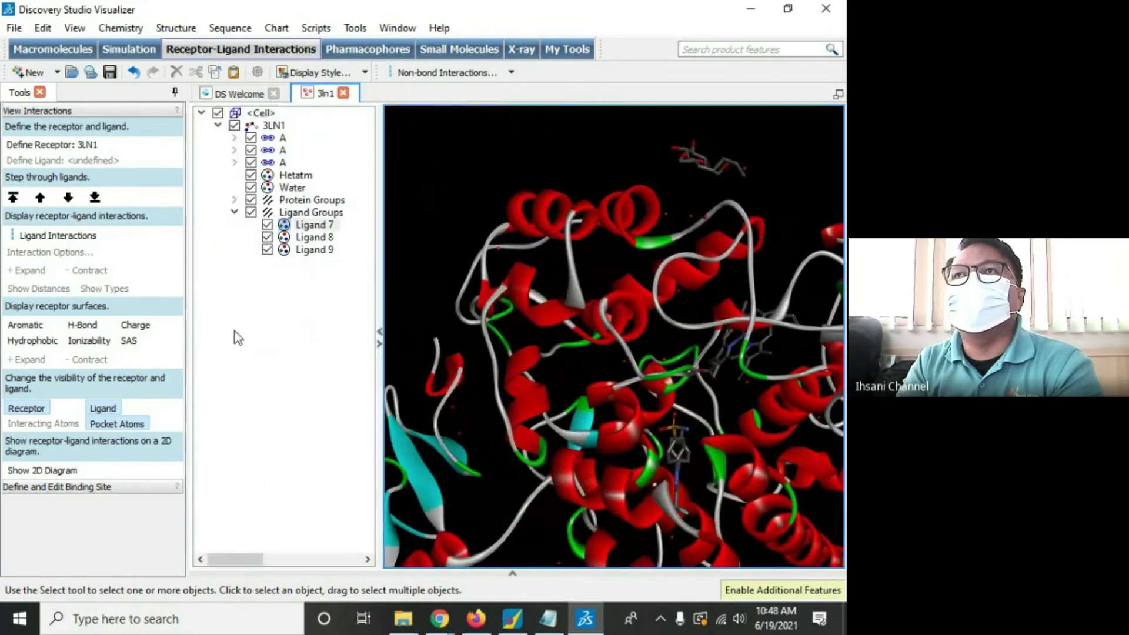
# Step: Compare the positions of Ligands 7 and 8 inside the protein, finishing with Ligand 7 selected
pyautogui.click(312, 226)
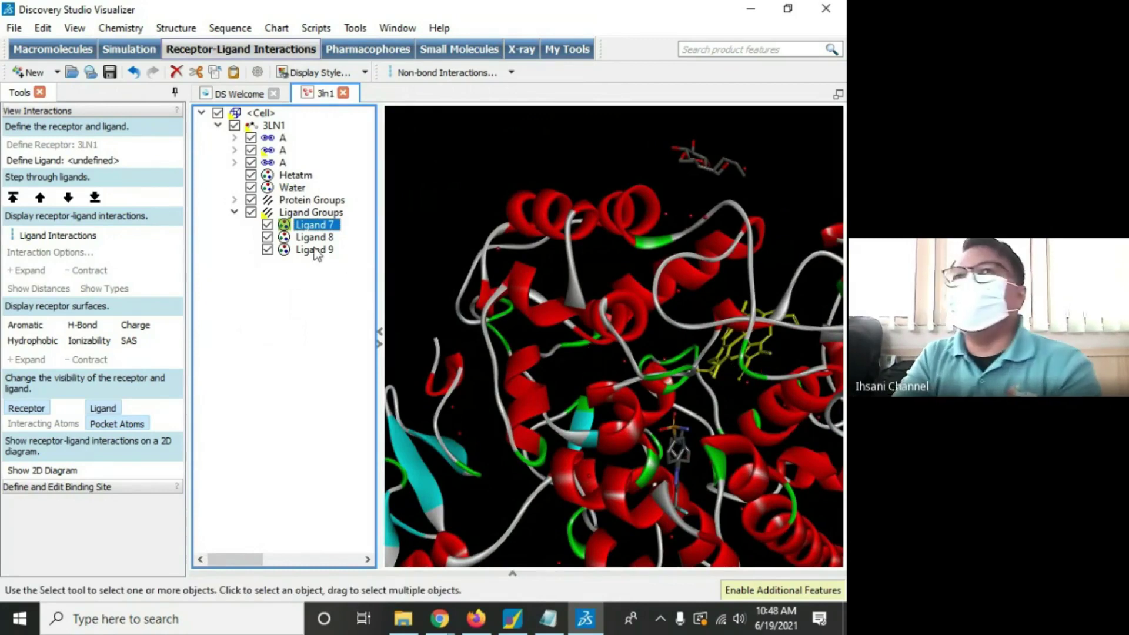
pyautogui.click(314, 237)
pyautogui.press('Left')
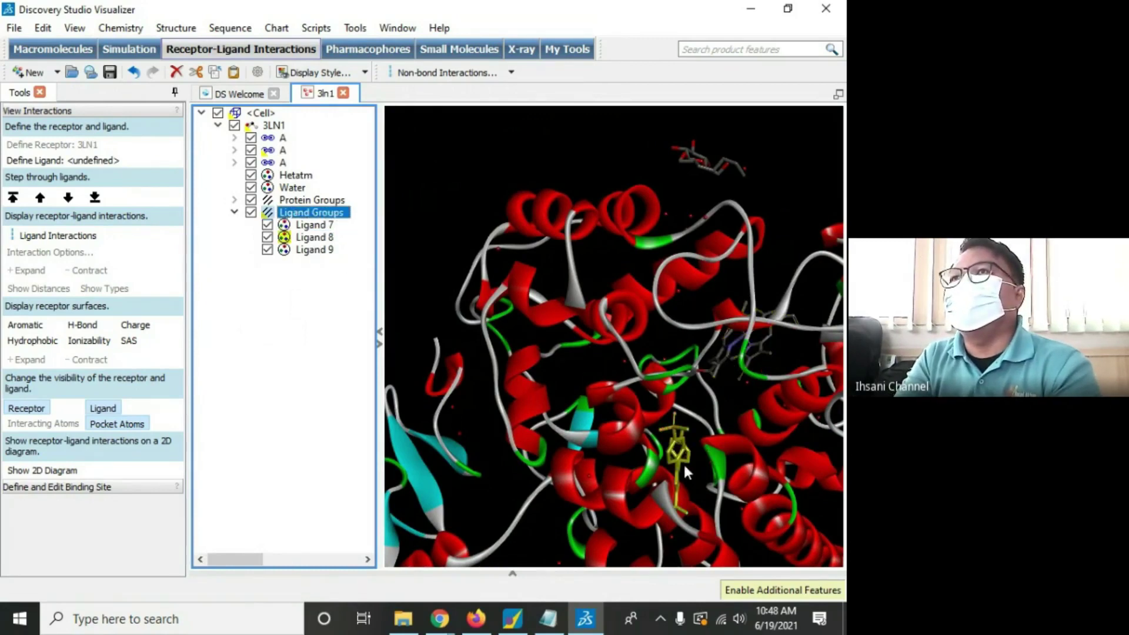
pyautogui.press('Left')
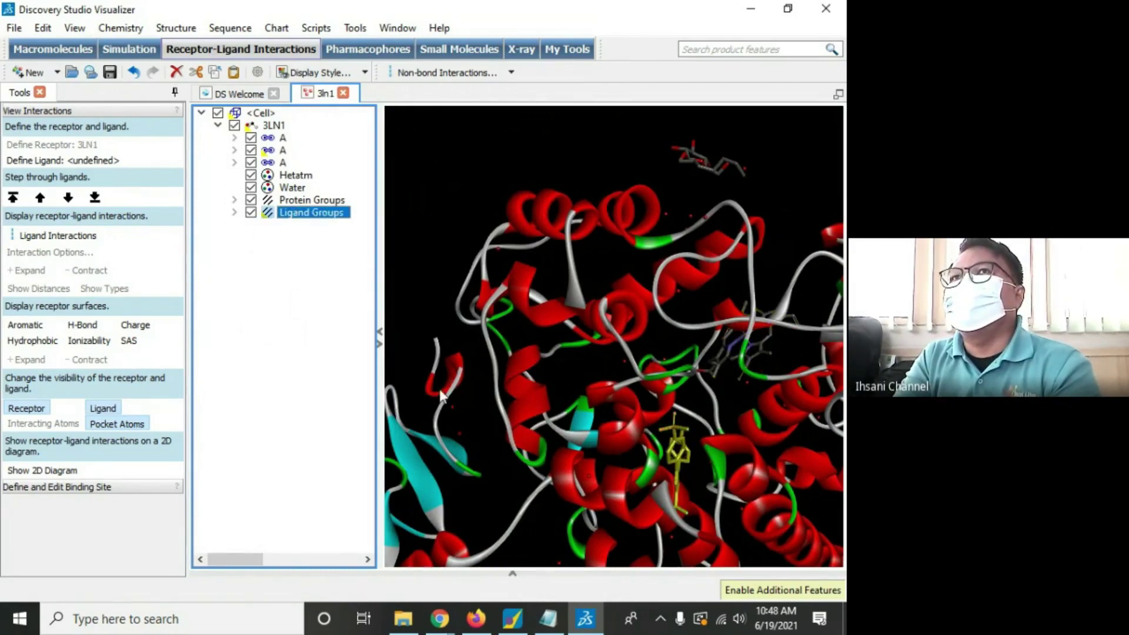
pyautogui.click(234, 212)
pyautogui.press('Down')
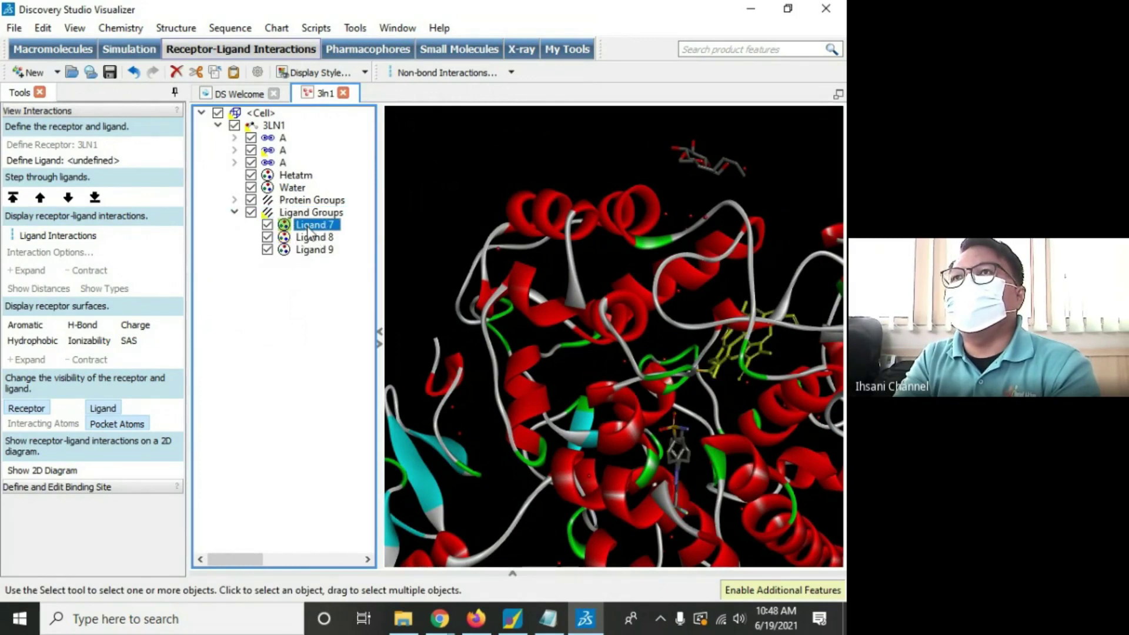
# Step: Cut Ligand 7 and Ligand 9 out of the structure, keeping only Ligand 8 in the ligand groups
pyautogui.rightClick(309, 230)
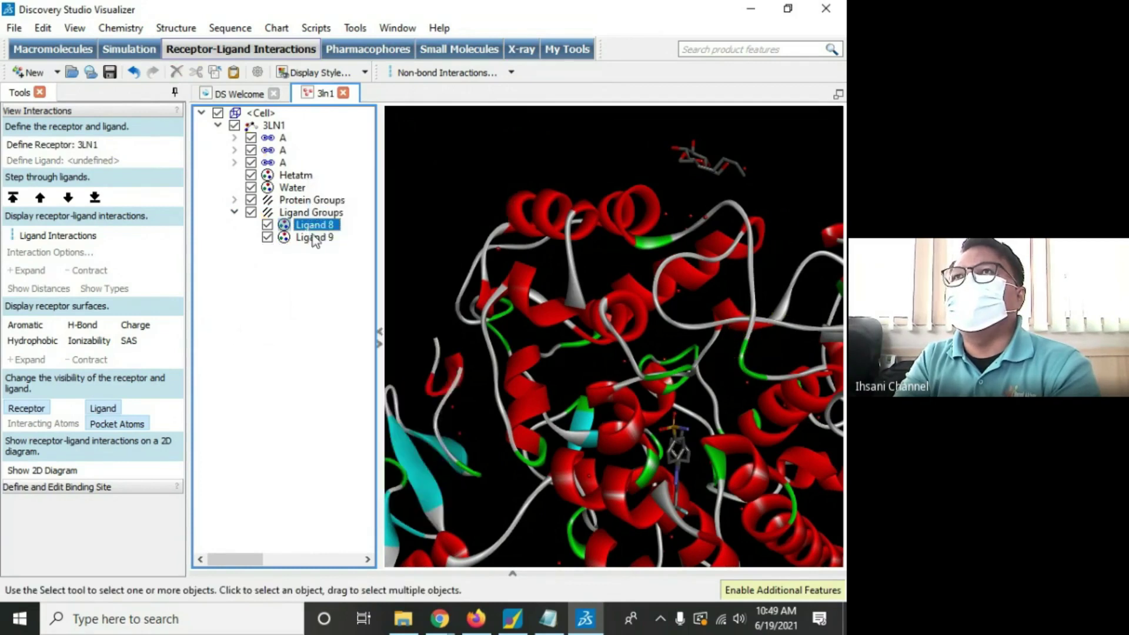
pyautogui.click(312, 237)
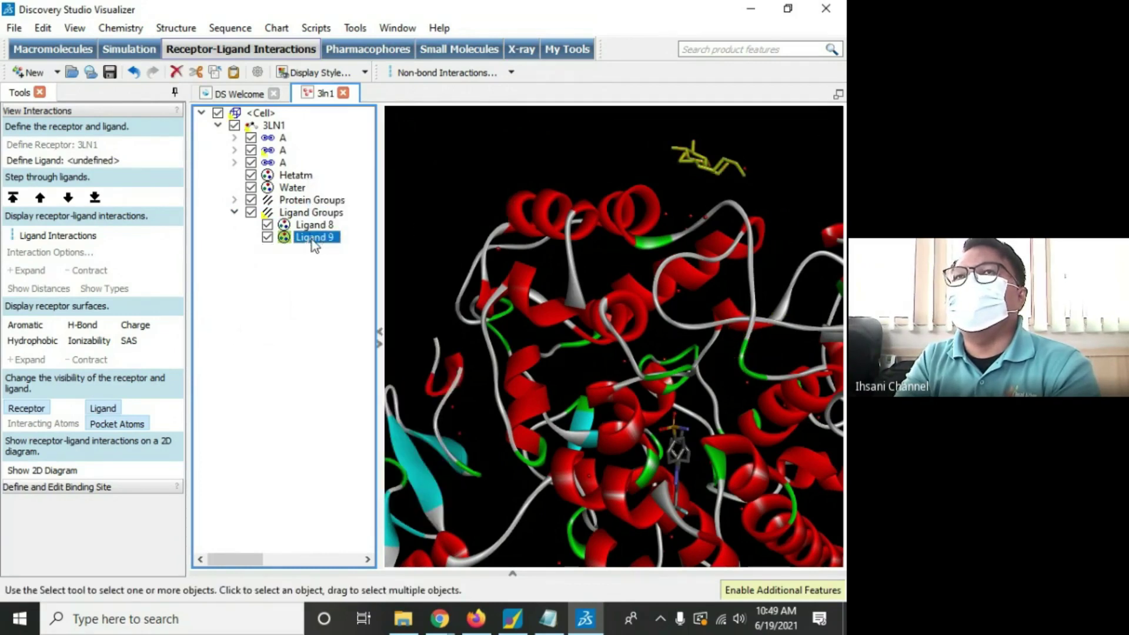
pyautogui.rightClick(312, 239)
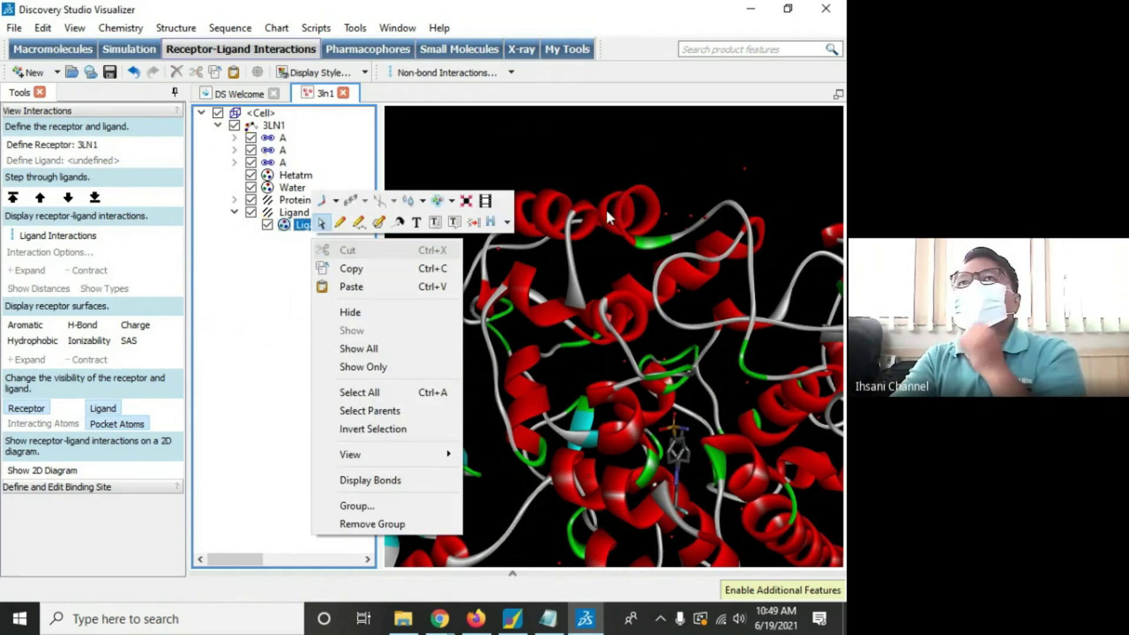
pyautogui.click(520, 153)
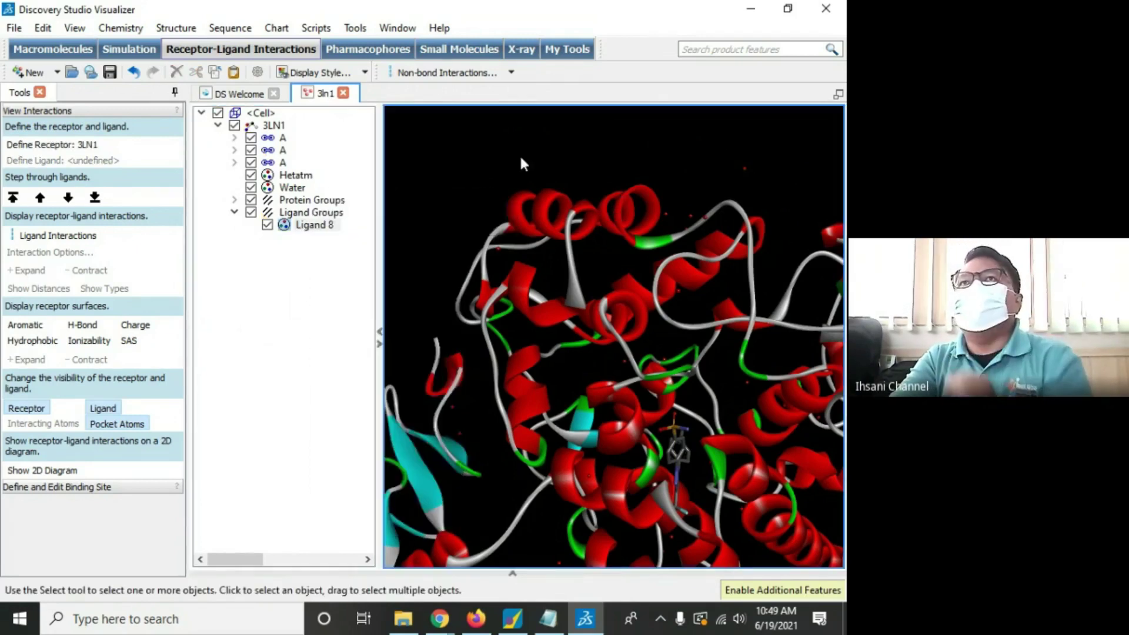
pyautogui.click(311, 225)
pyautogui.click(689, 167)
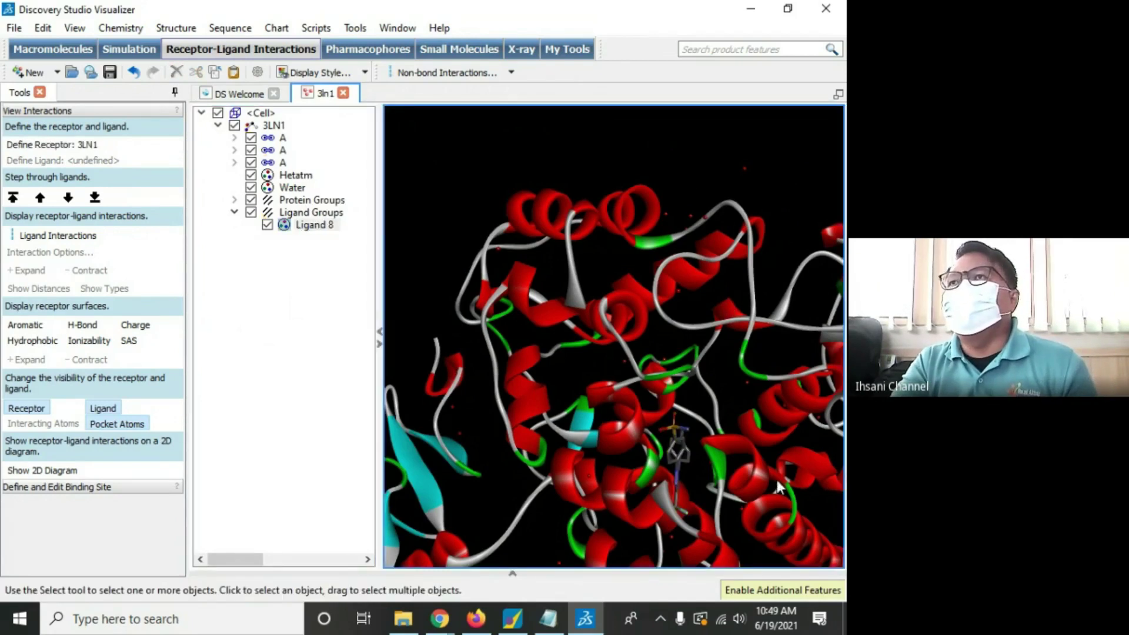
# Step: Cut the Water group out of the 3LN1 structure
pyautogui.press('Left')
pyautogui.press('Left')
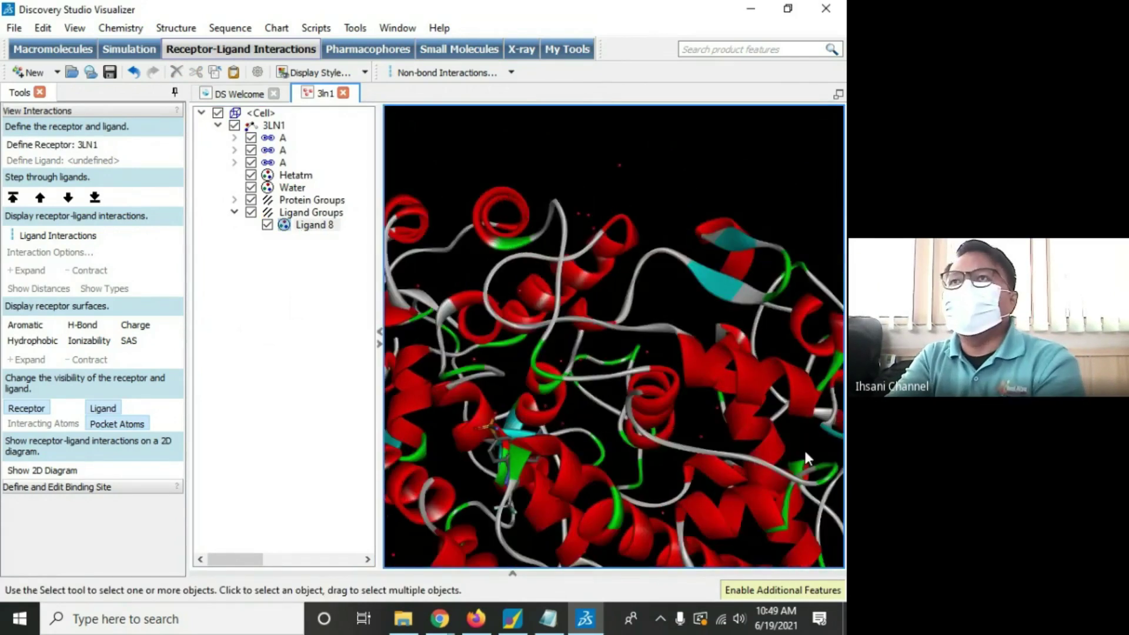
pyautogui.press('Right')
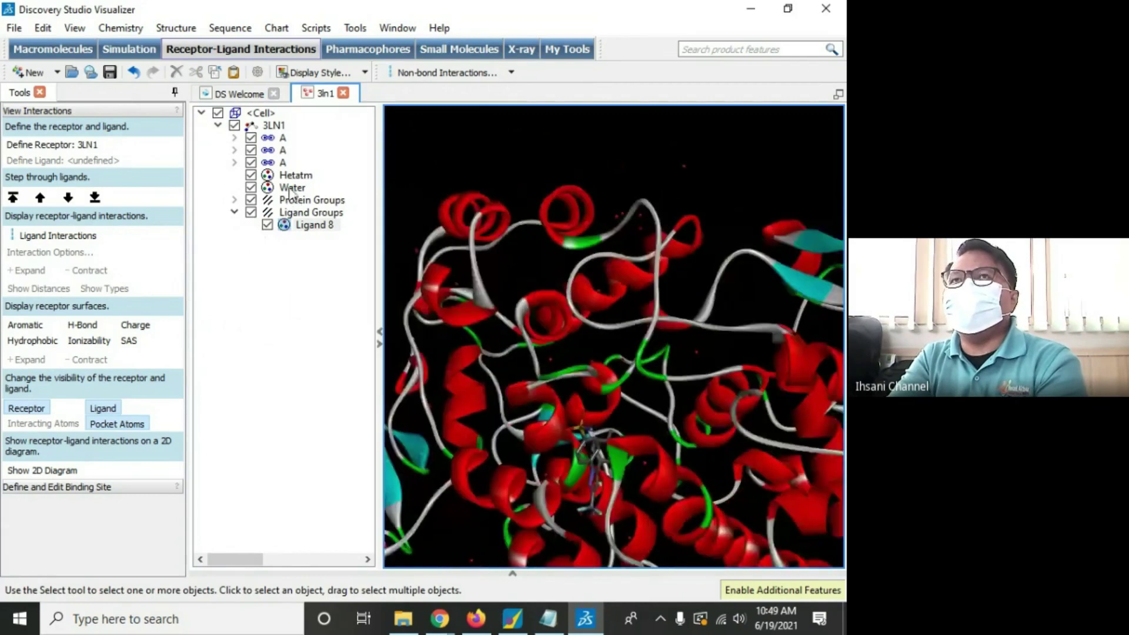
pyautogui.click(288, 188)
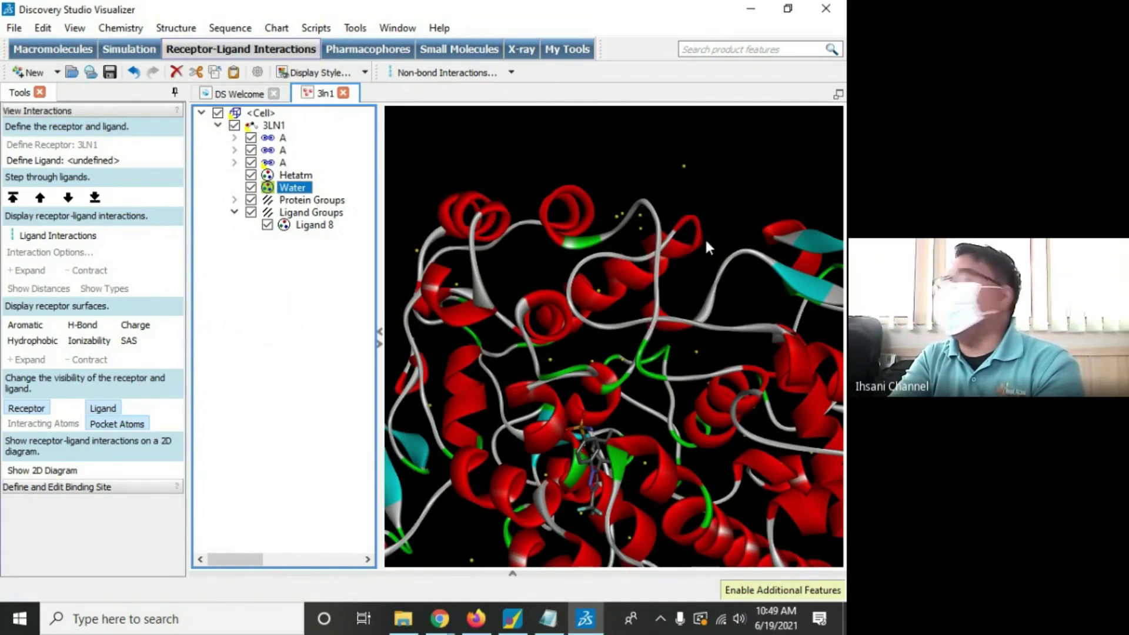
pyautogui.rightClick(292, 196)
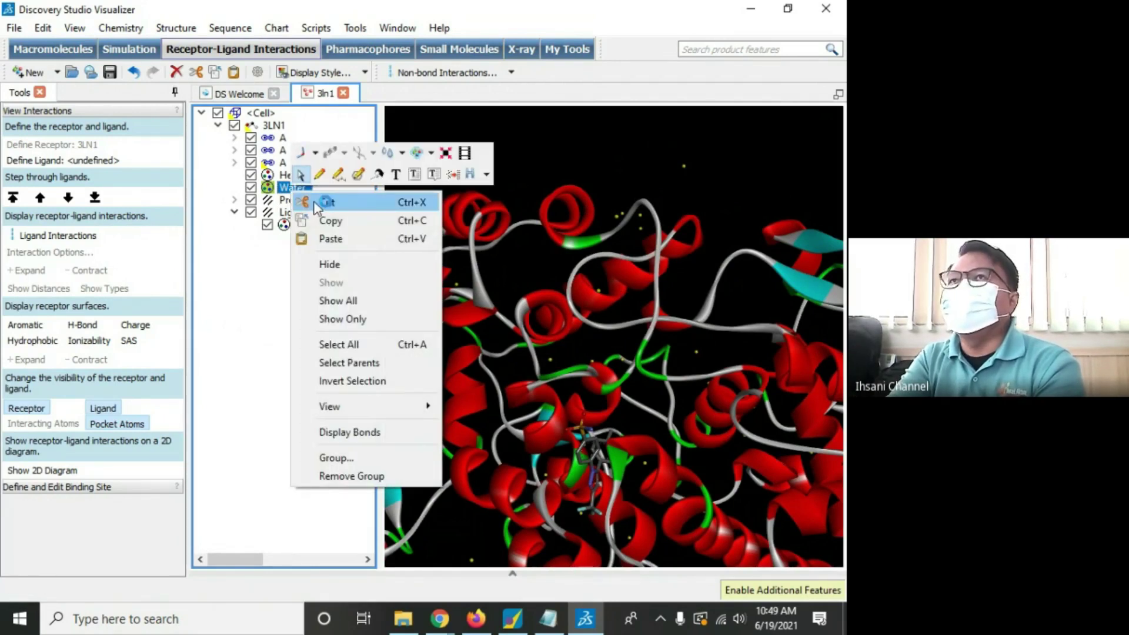
pyautogui.click(360, 204)
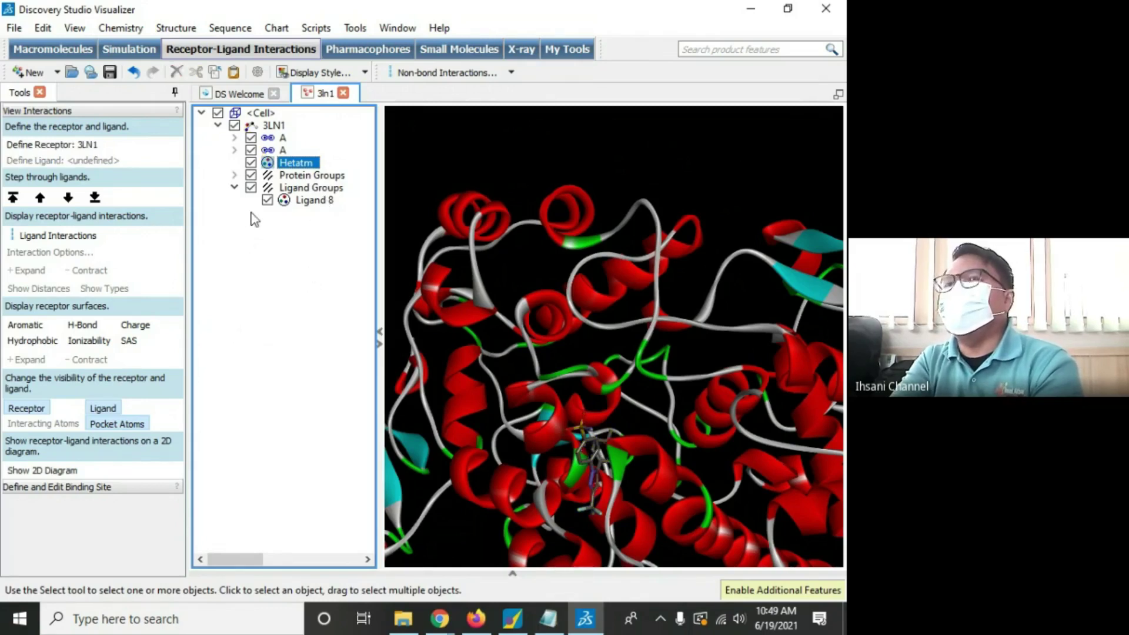
# Step: Collapse the ligand groups, and highlight the protein groups and ligand groups in turn to check what remains
pyautogui.click(234, 188)
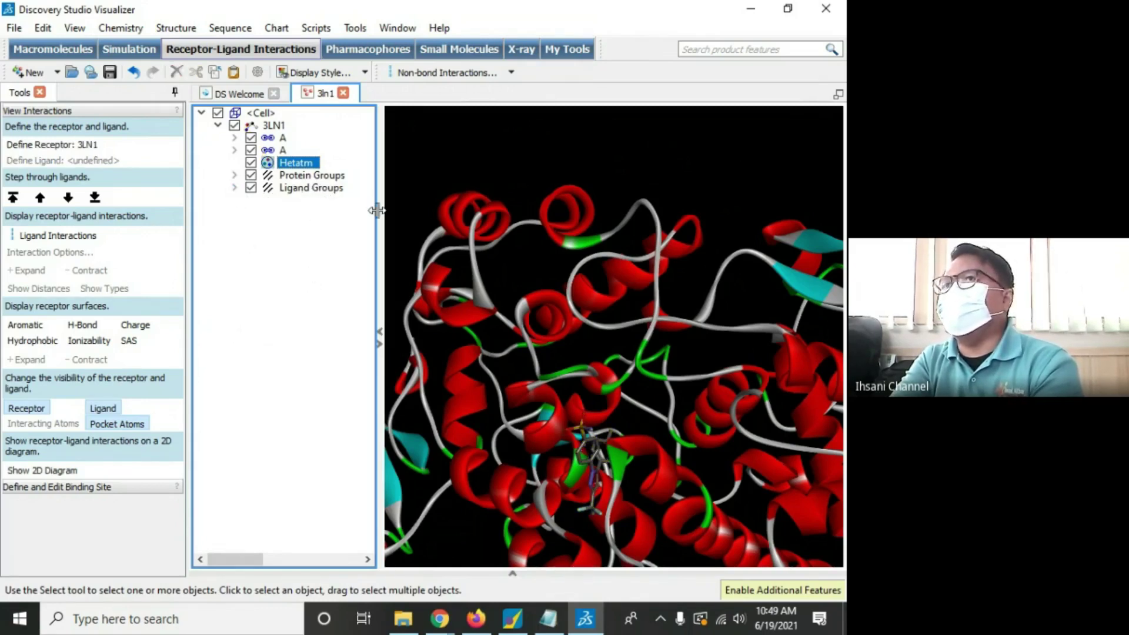
pyautogui.click(609, 190)
pyautogui.scroll(-2, 608, 198)
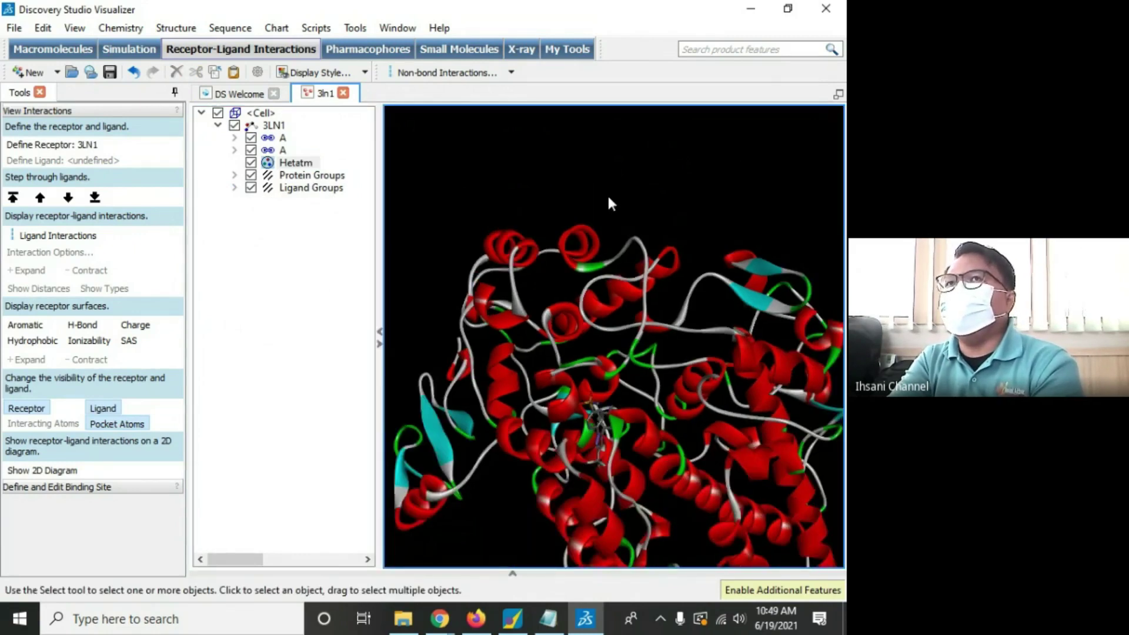
pyautogui.click(296, 177)
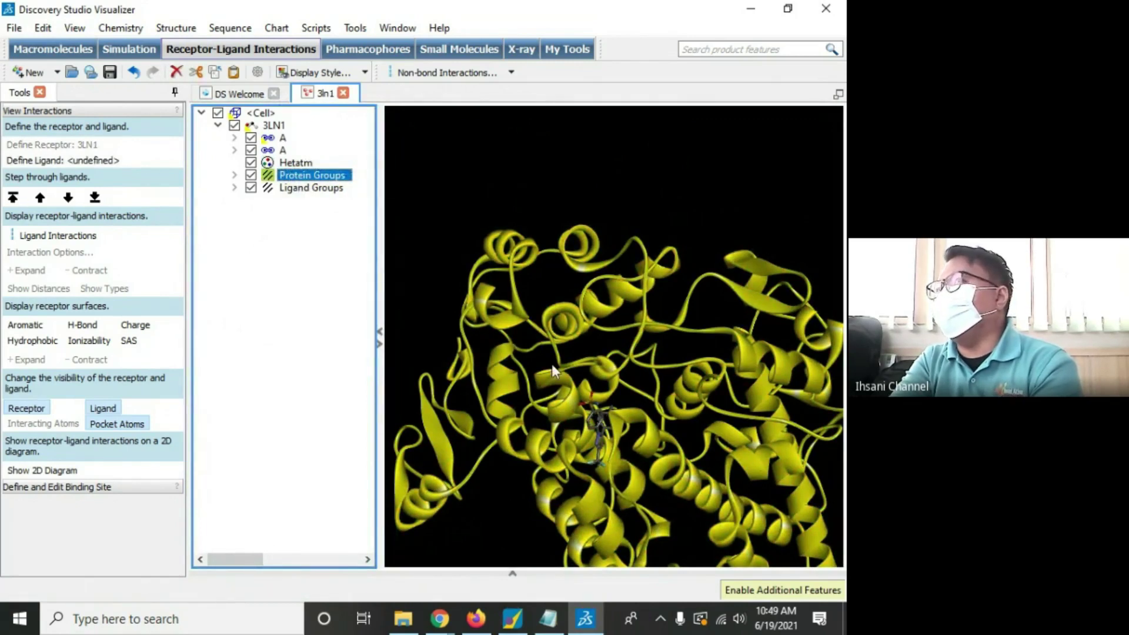
pyautogui.click(302, 189)
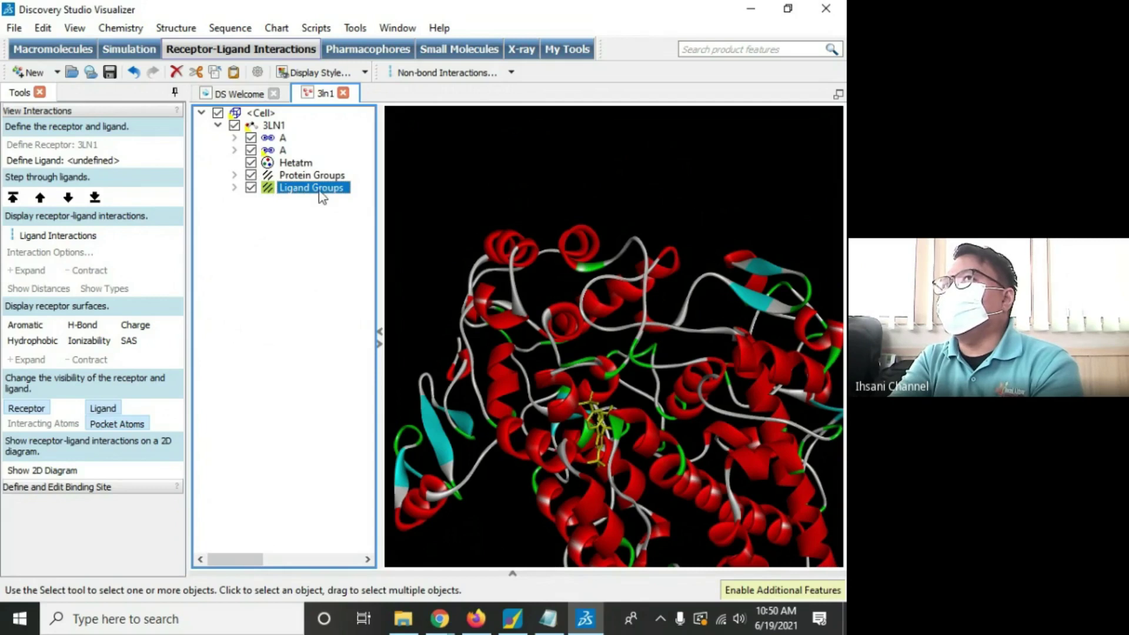
# Step: Hide the protein groups and the structure hierarchy, and examine the remaining ligand up close from several angles
pyautogui.click(251, 176)
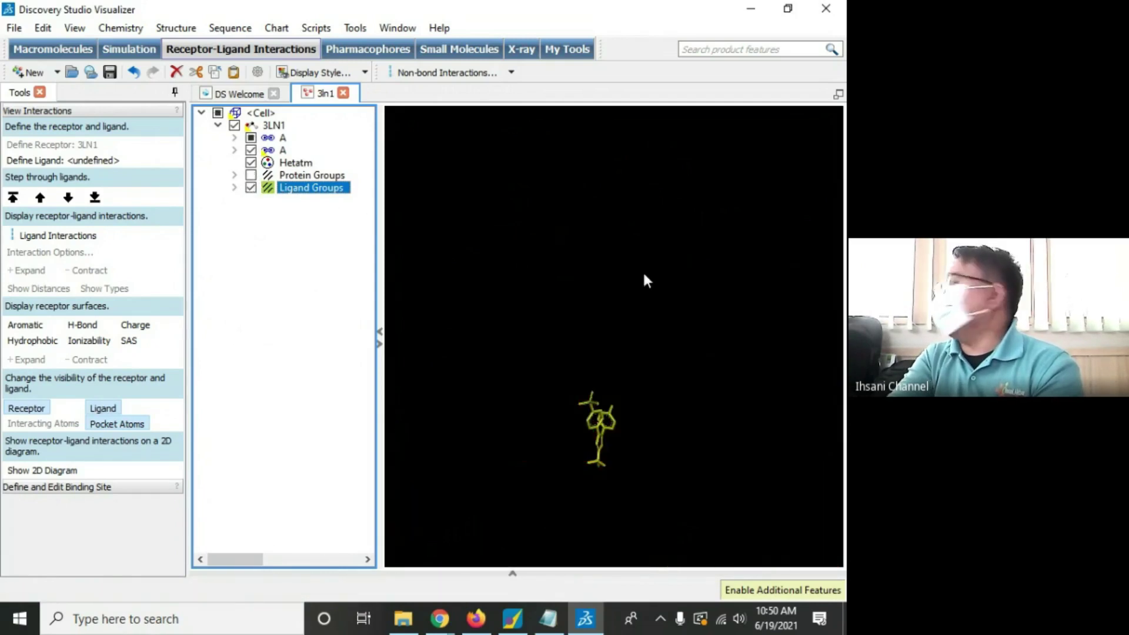
pyautogui.click(612, 263)
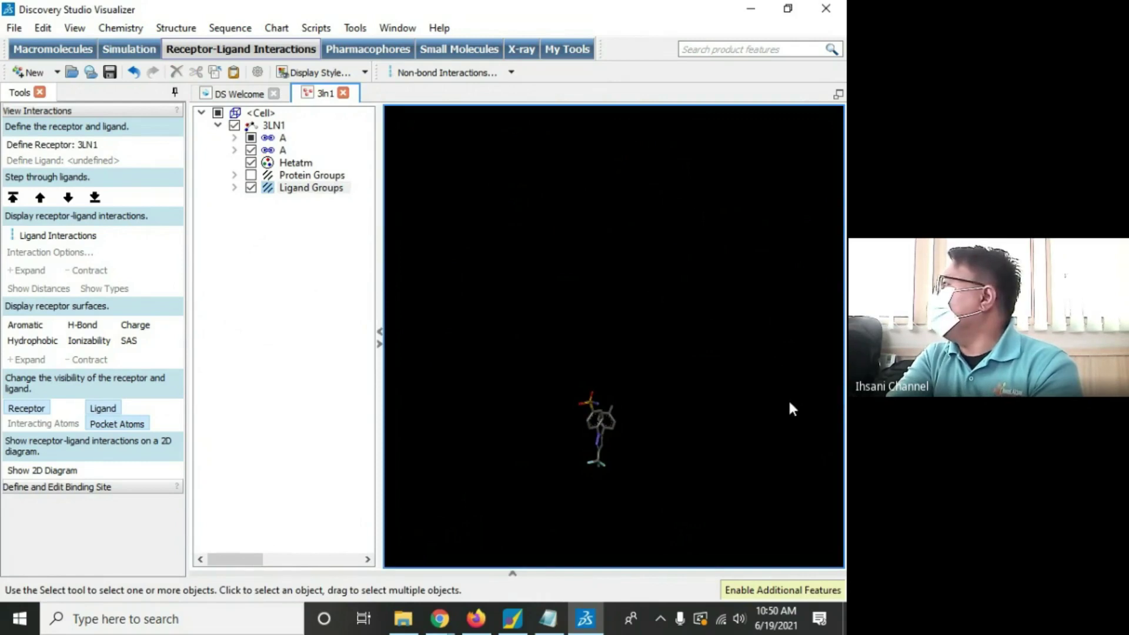
pyautogui.moveTo(790, 403); pyautogui.dragTo(707, 375, button='right')
pyautogui.moveTo(706, 376); pyautogui.dragTo(532, 372, button='middle')
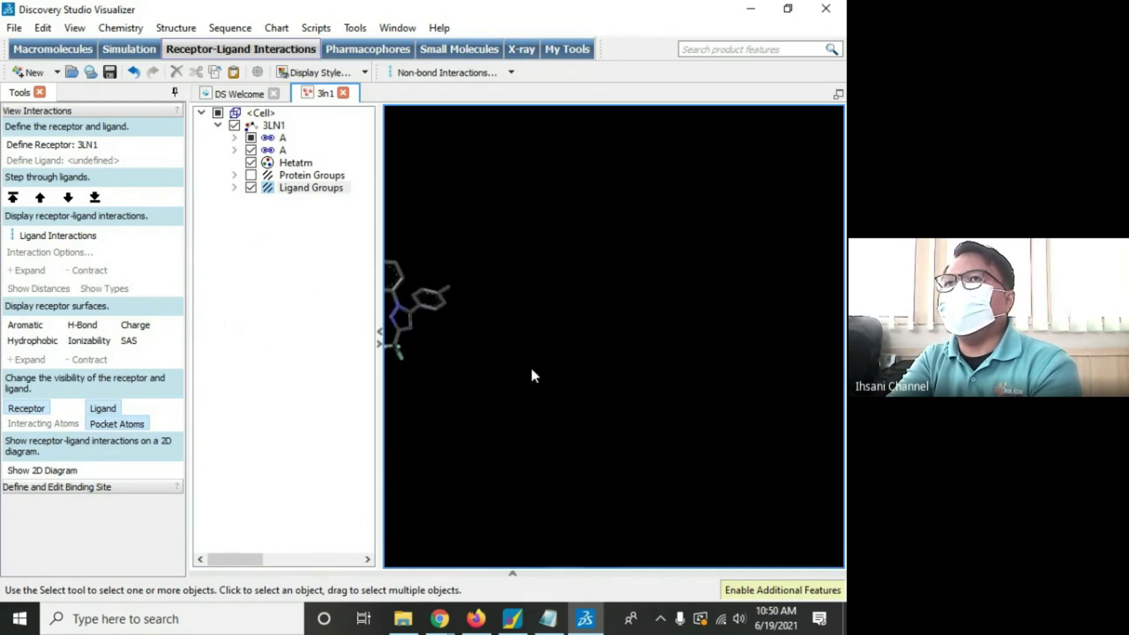
pyautogui.click(380, 333)
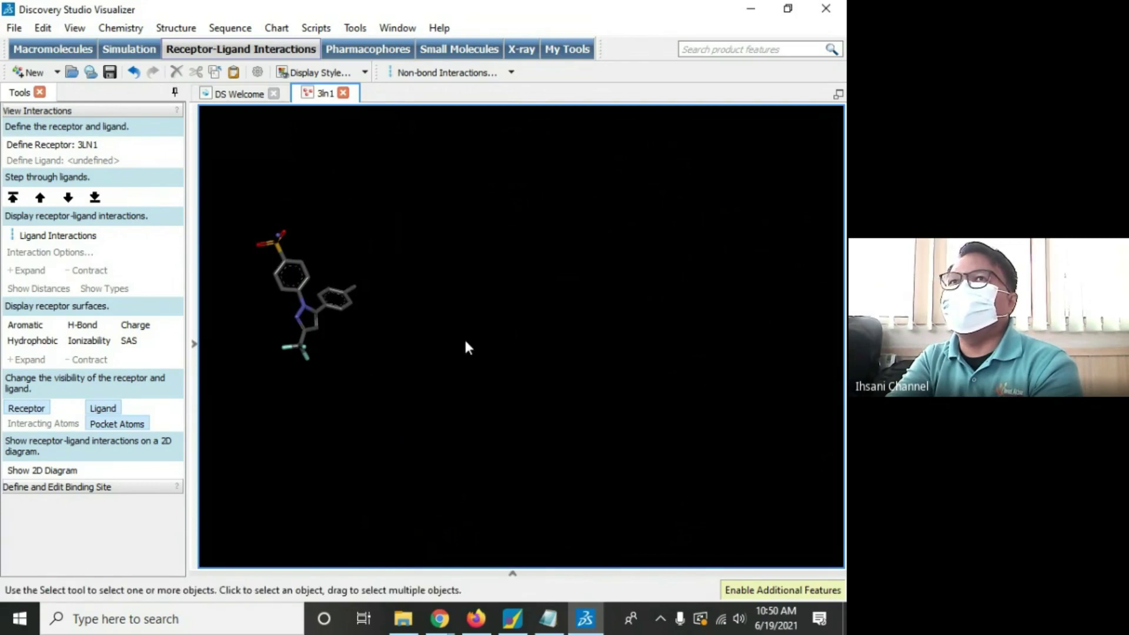
pyautogui.scroll(2, 468, 330)
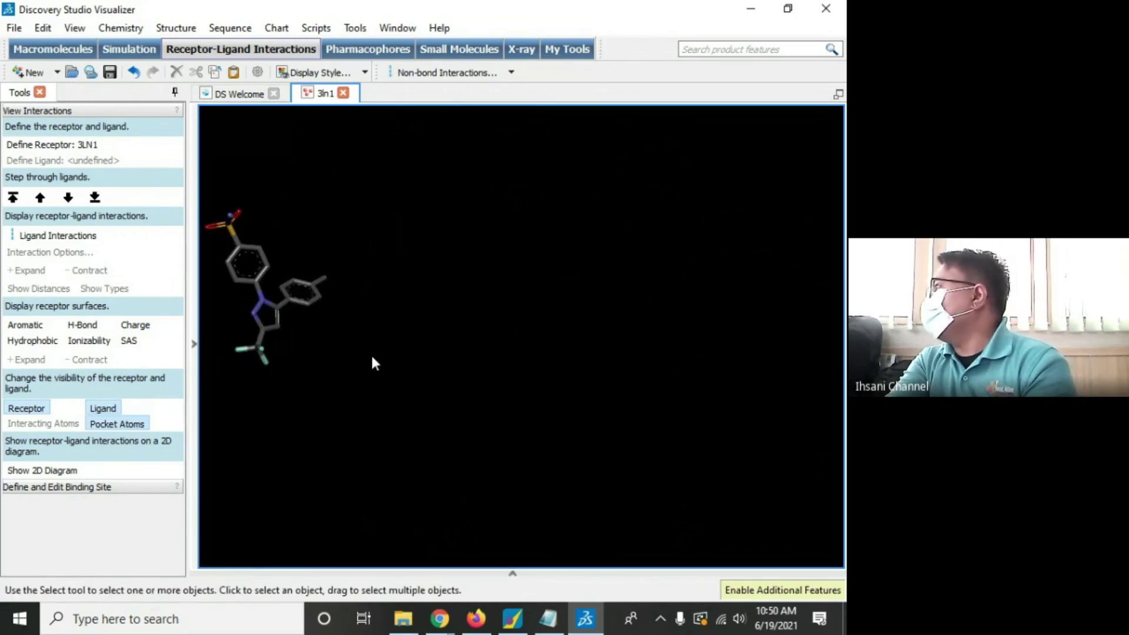
pyautogui.moveTo(376, 363); pyautogui.dragTo(442, 347, button='middle')
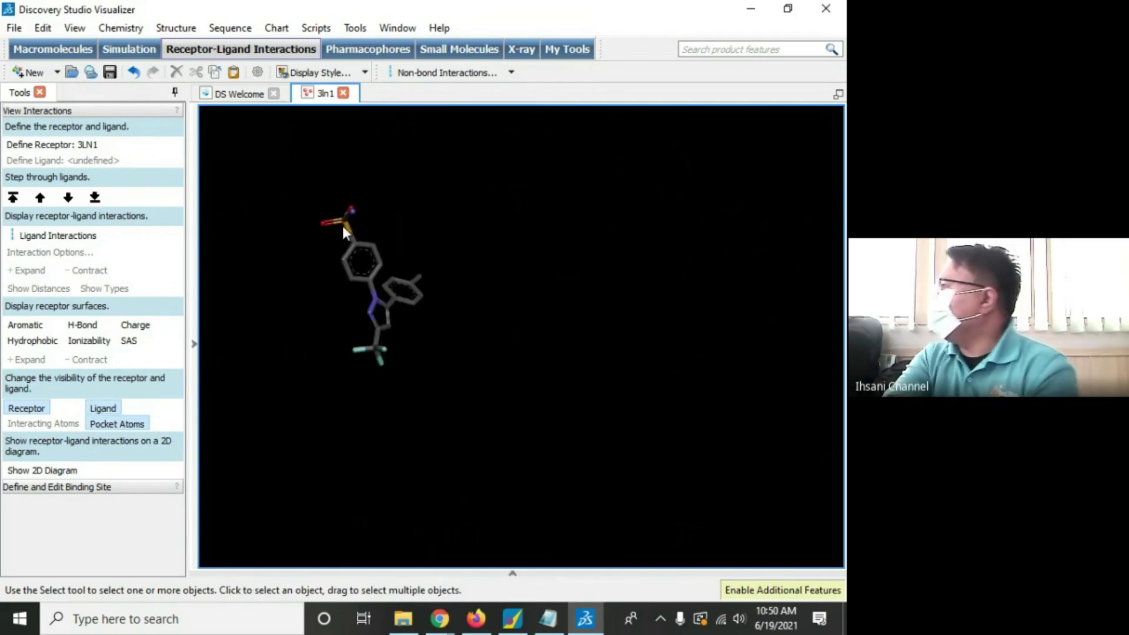
pyautogui.moveTo(310, 300); pyautogui.dragTo(526, 349, button='middle')
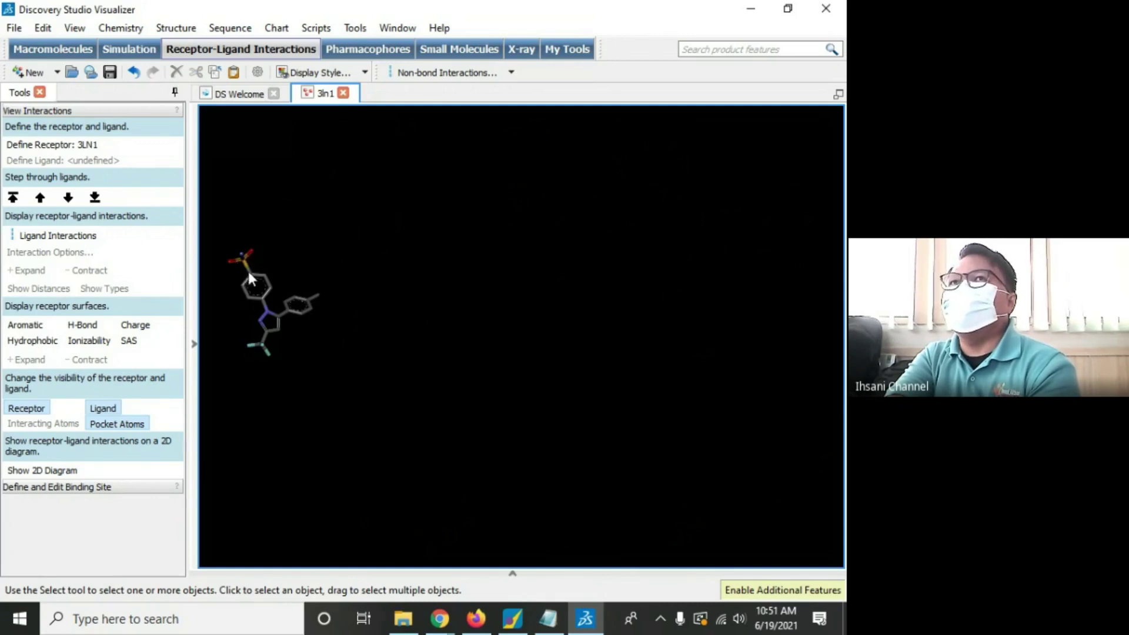
# Step: Bring back the structure hierarchy and make the protein groups visible around the ligand again
pyautogui.click(194, 344)
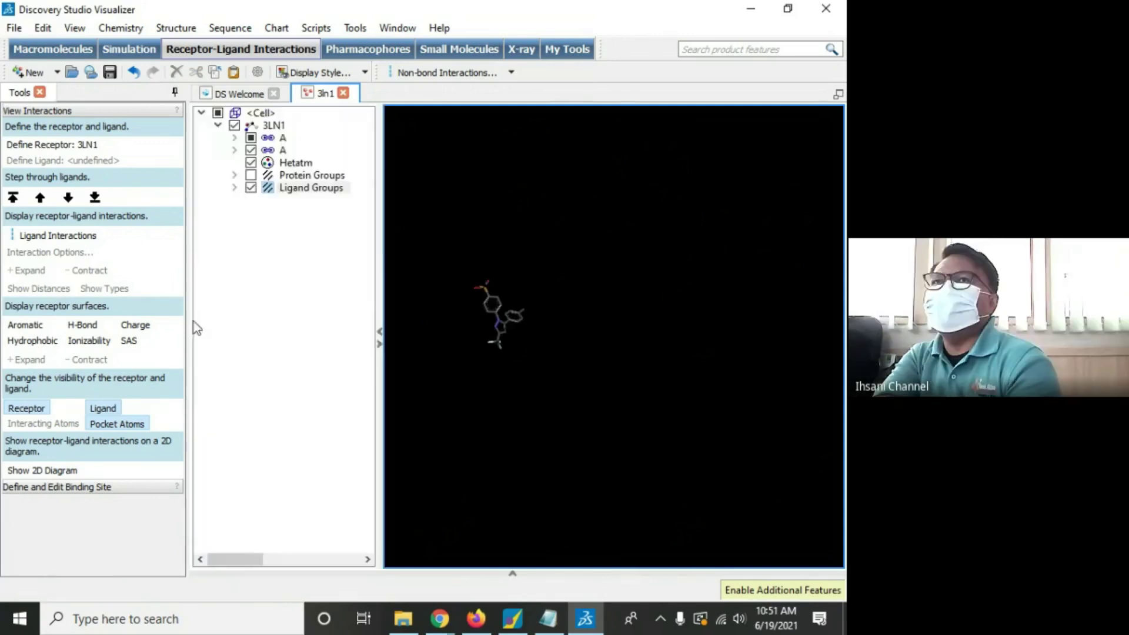
pyautogui.click(251, 176)
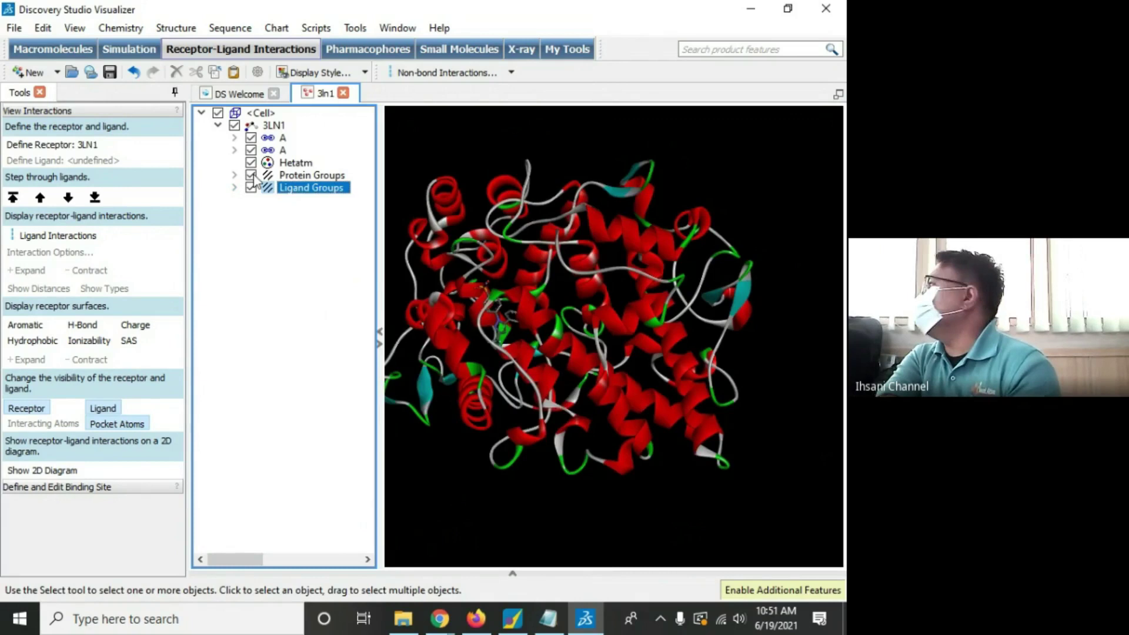
pyautogui.click(686, 315)
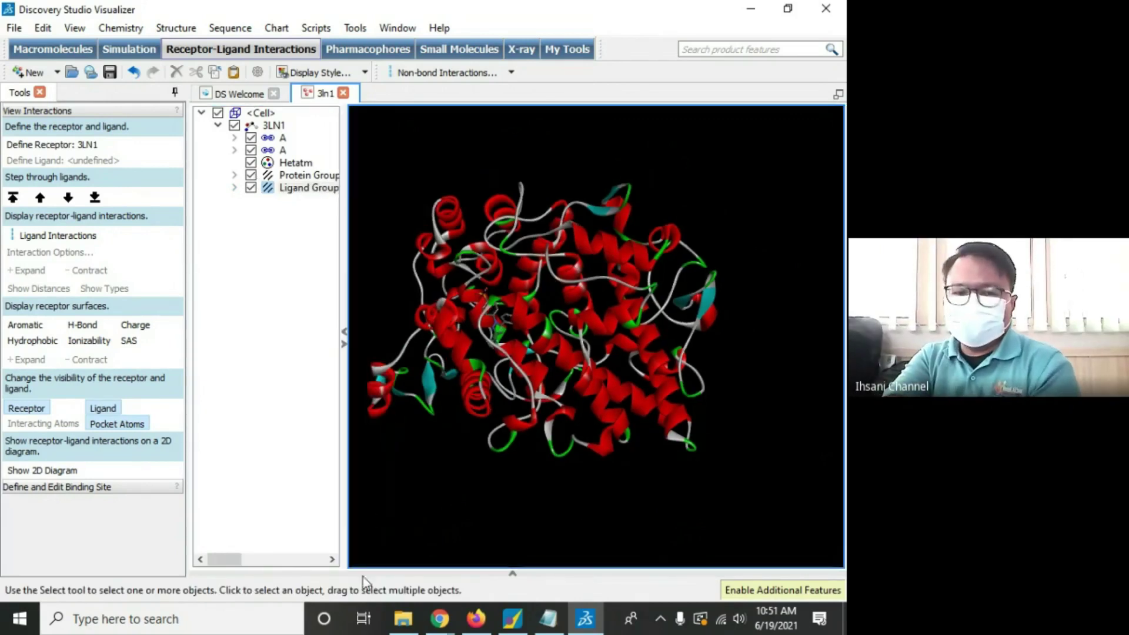
# Step: Save the cleaned structure beside the existing 3ln1 files as a Protein Data Bank file named 3ln1-prep1-dsv-pakenda
pyautogui.click(401, 623)
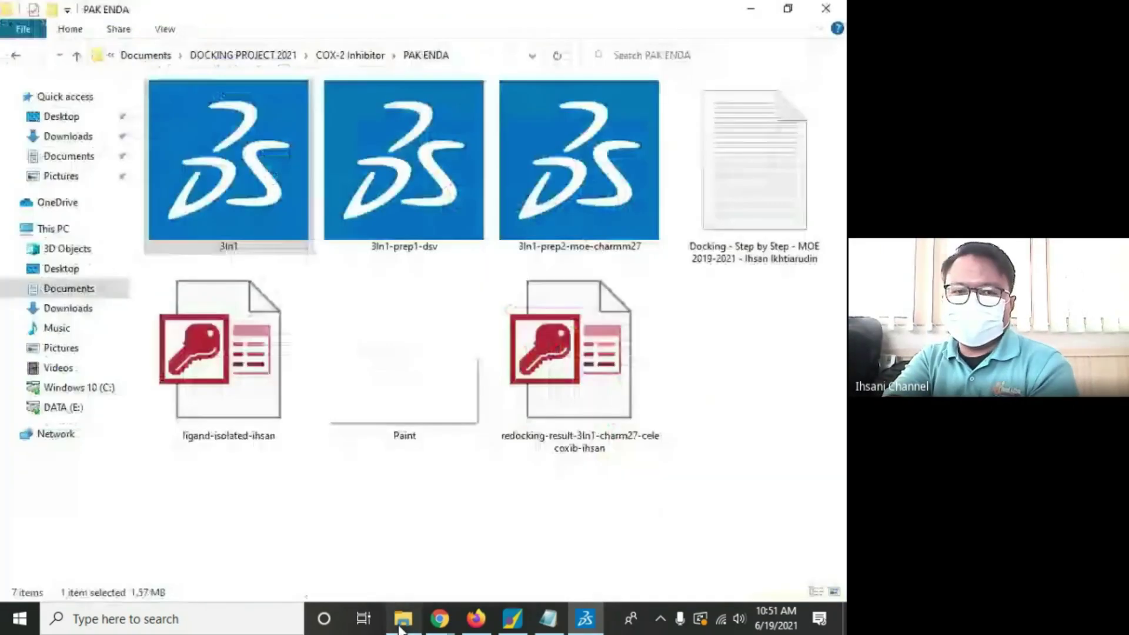
pyautogui.click(380, 197)
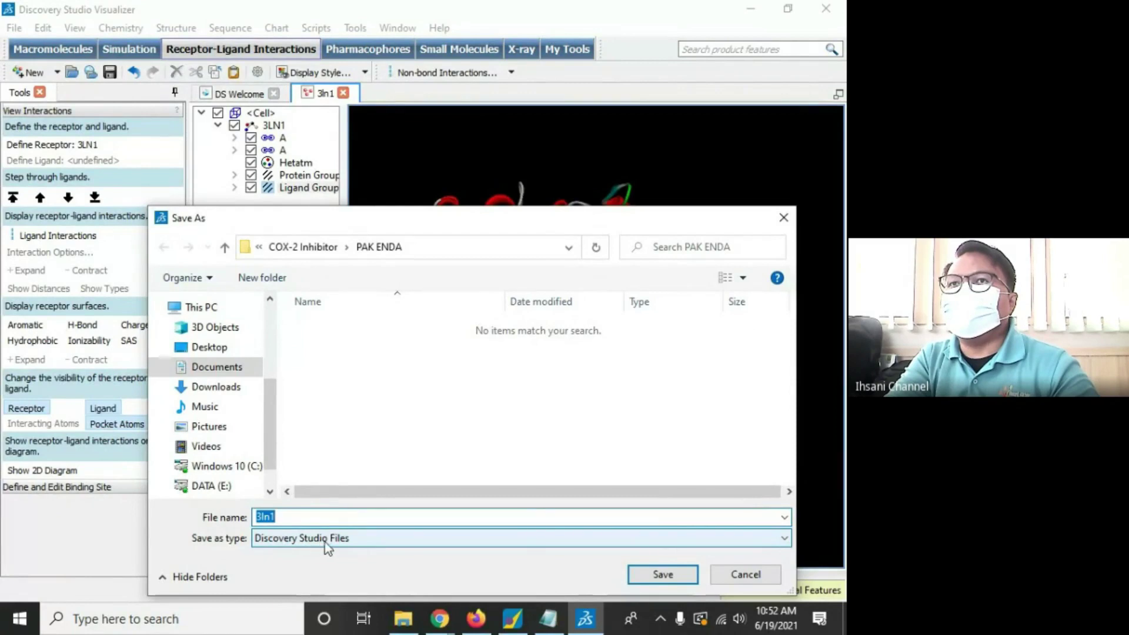
pyautogui.click(345, 539)
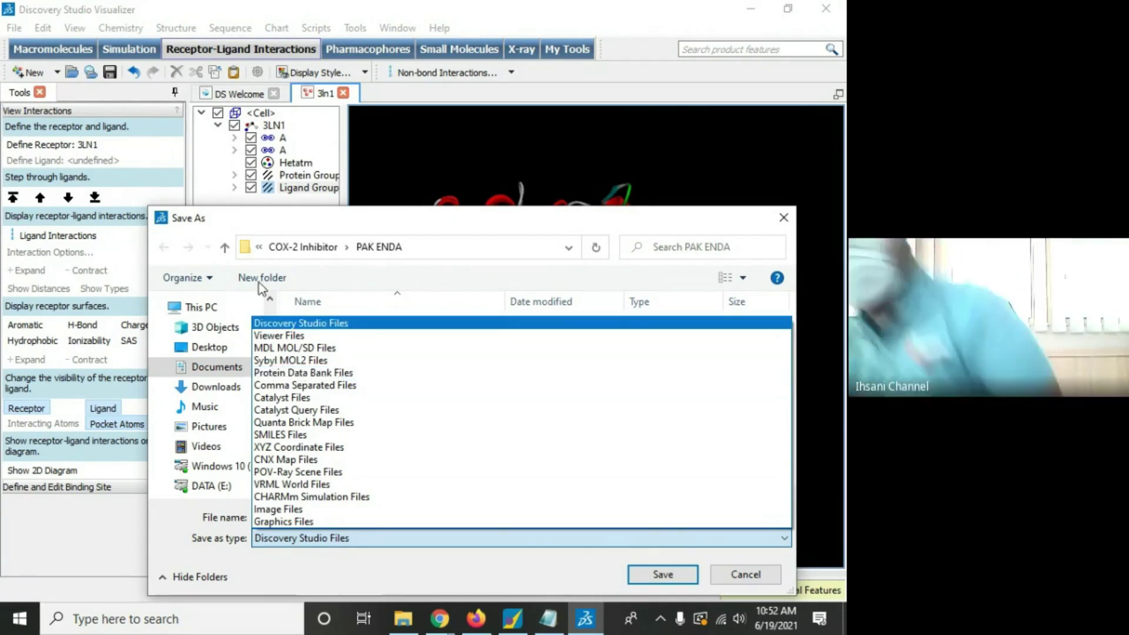
pyautogui.click(301, 373)
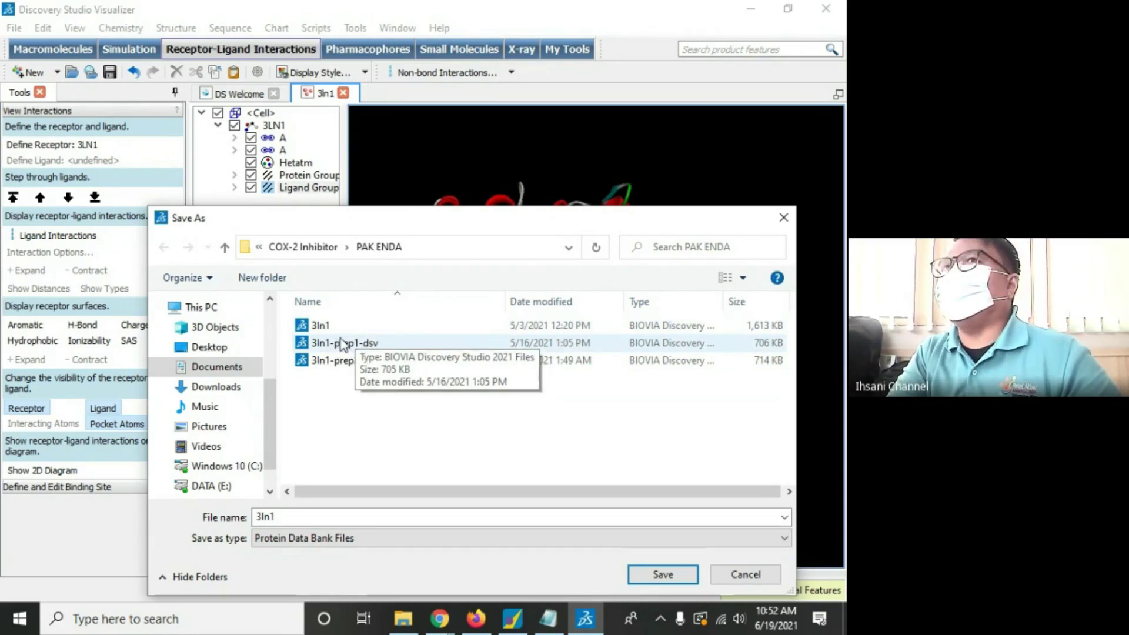
pyautogui.click(344, 345)
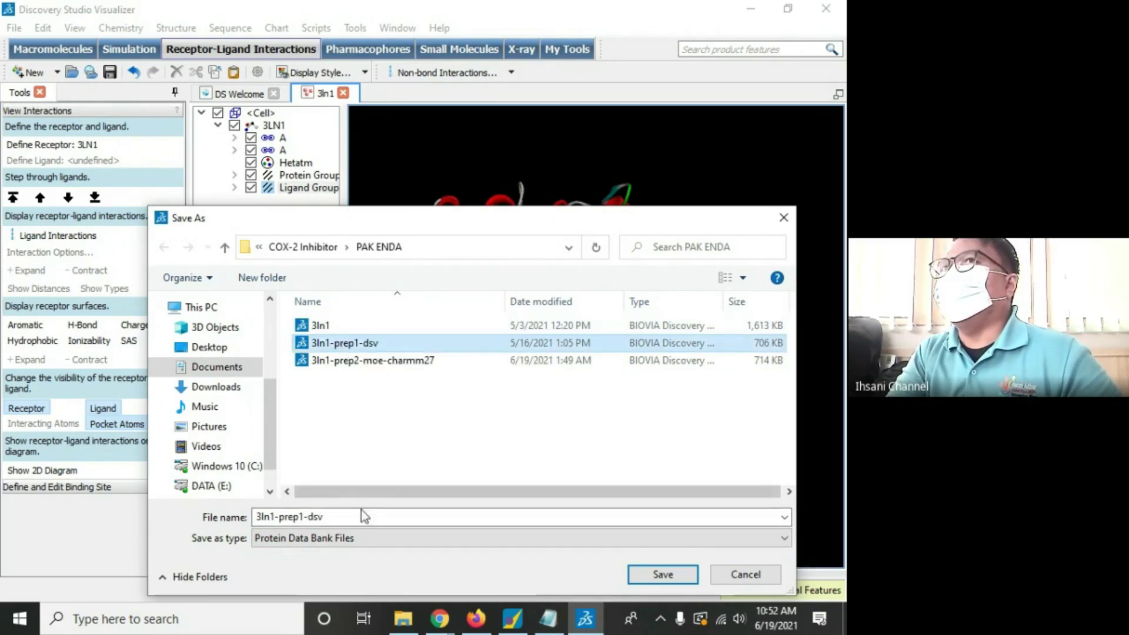
pyautogui.click(339, 516)
pyautogui.click(339, 515)
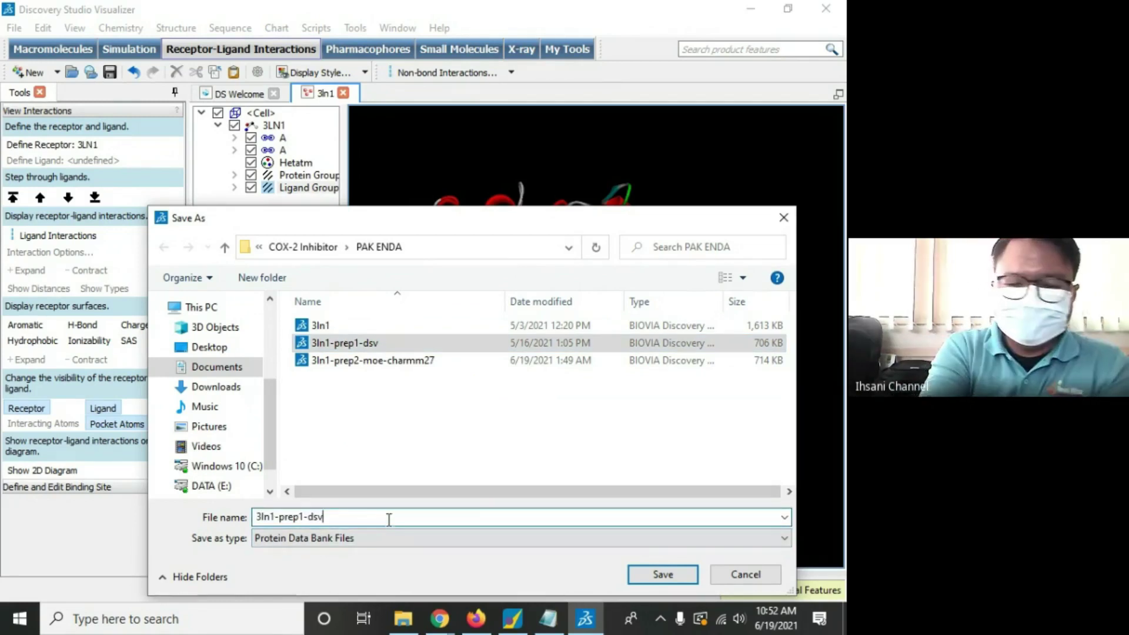
pyautogui.write('-pakenda')
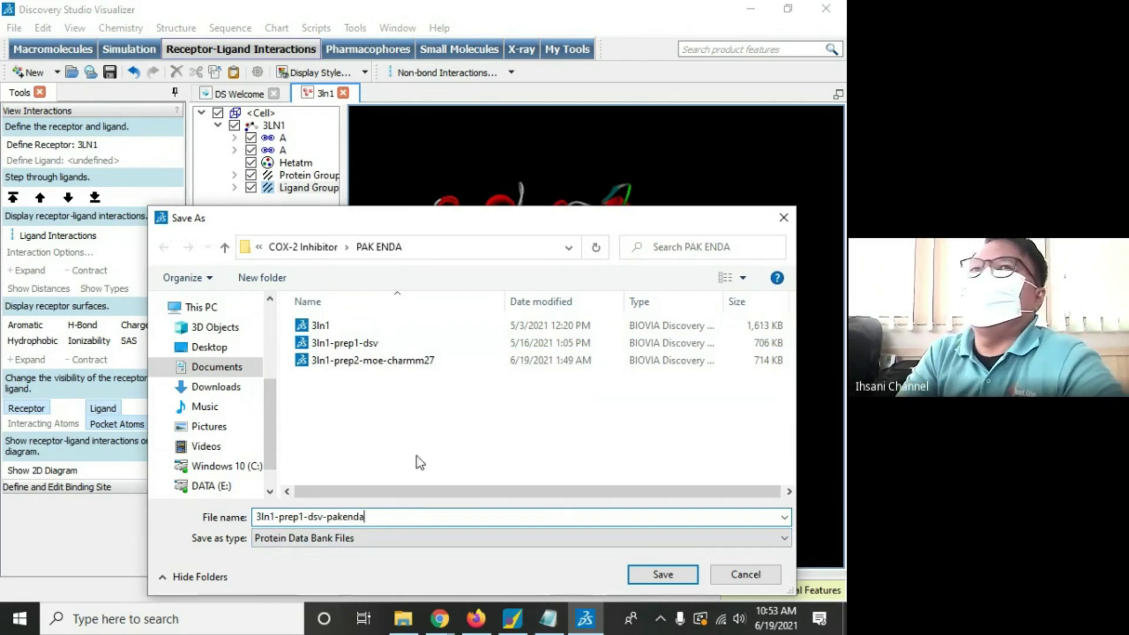
pyautogui.click(662, 576)
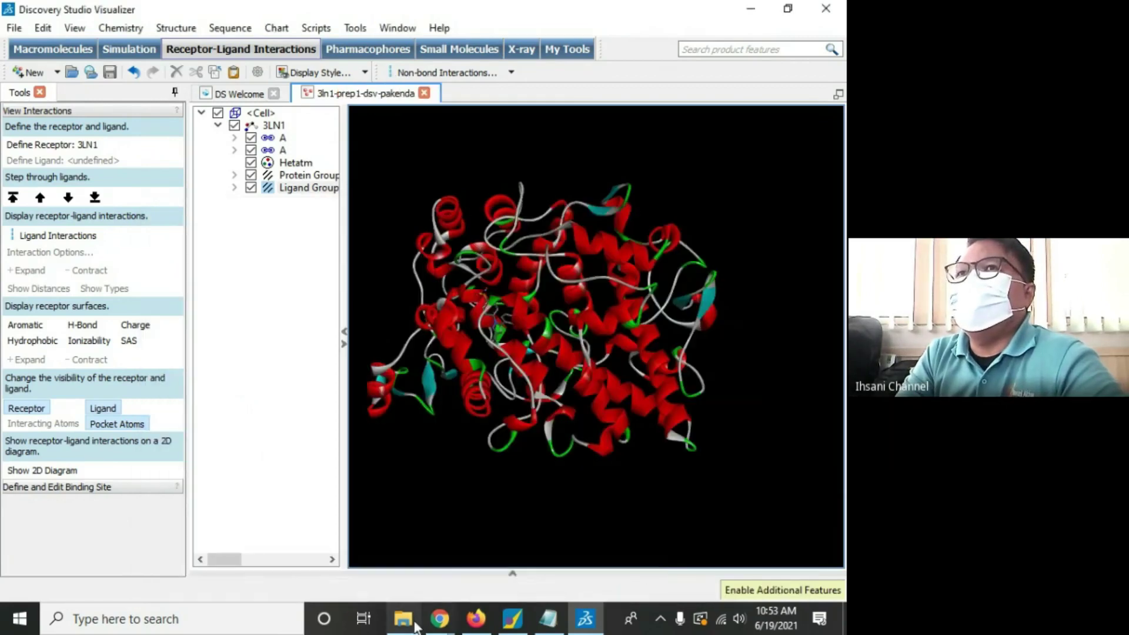
# Step: Switch to File Explorer and compare the file sizes of 3ln1-prep1-dsv-pakenda and 3ln1-prep1-dsv
pyautogui.click(402, 628)
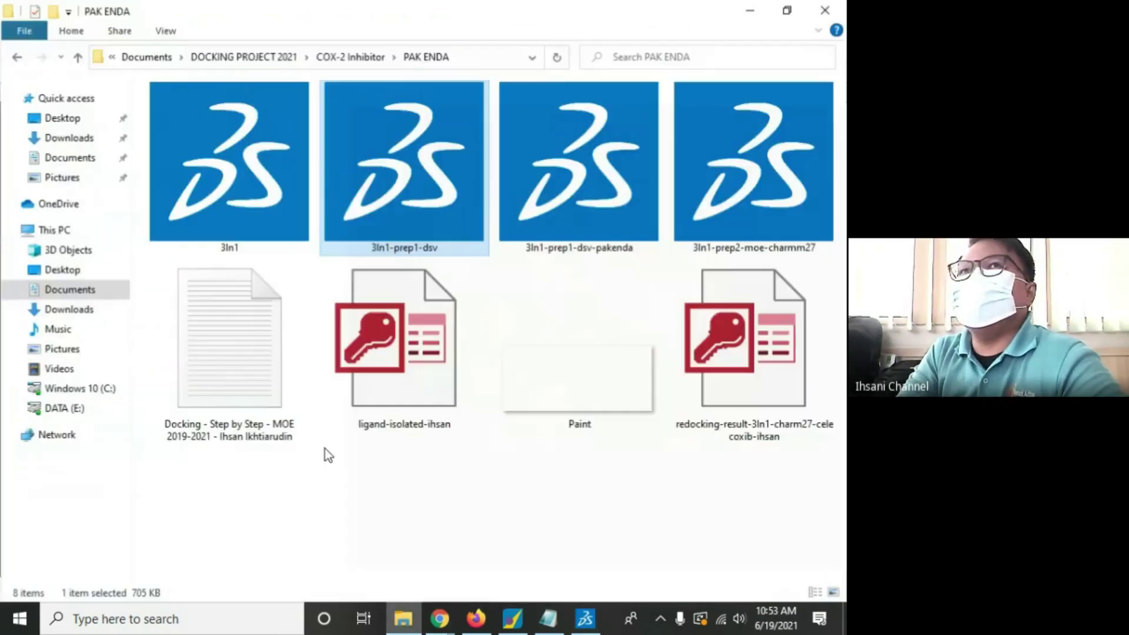
pyautogui.click(597, 188)
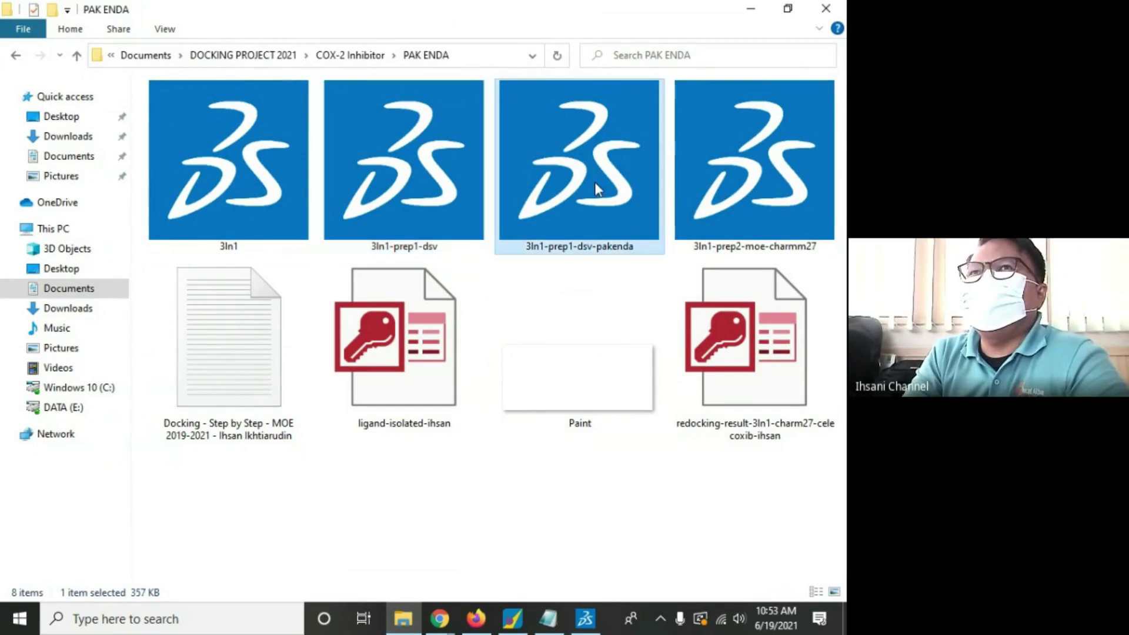
pyautogui.click(409, 214)
pyautogui.click(593, 211)
pyautogui.click(448, 200)
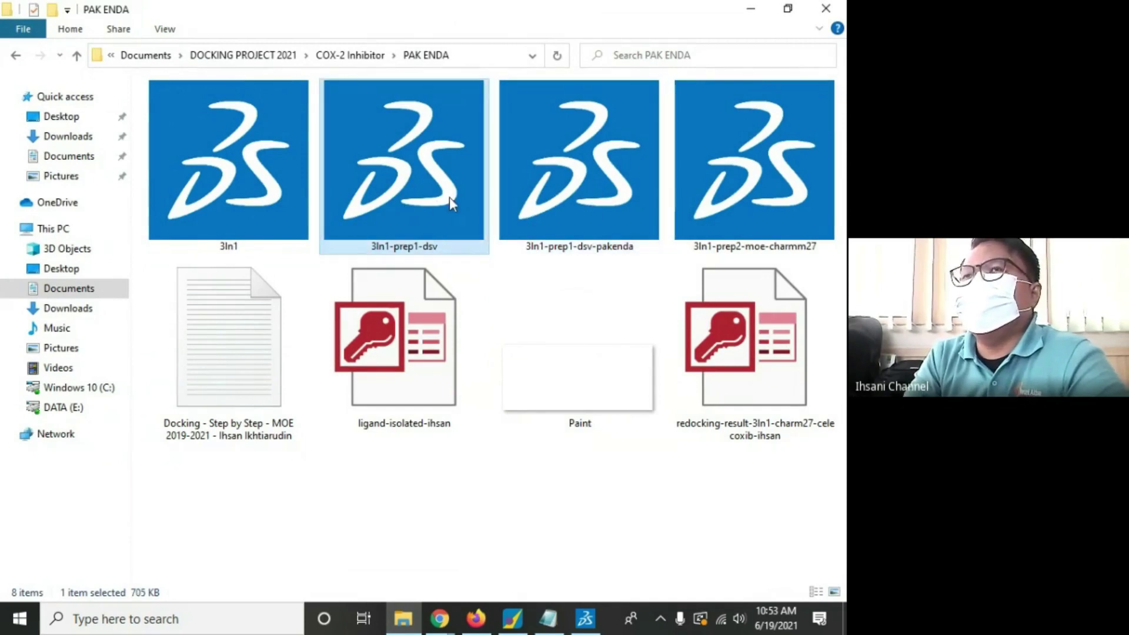
# Step: Recheck the file size of 3ln1-prep1-dsv against that of 3ln1-prep1-dsv-pakenda
pyautogui.click(580, 200)
pyautogui.click(423, 215)
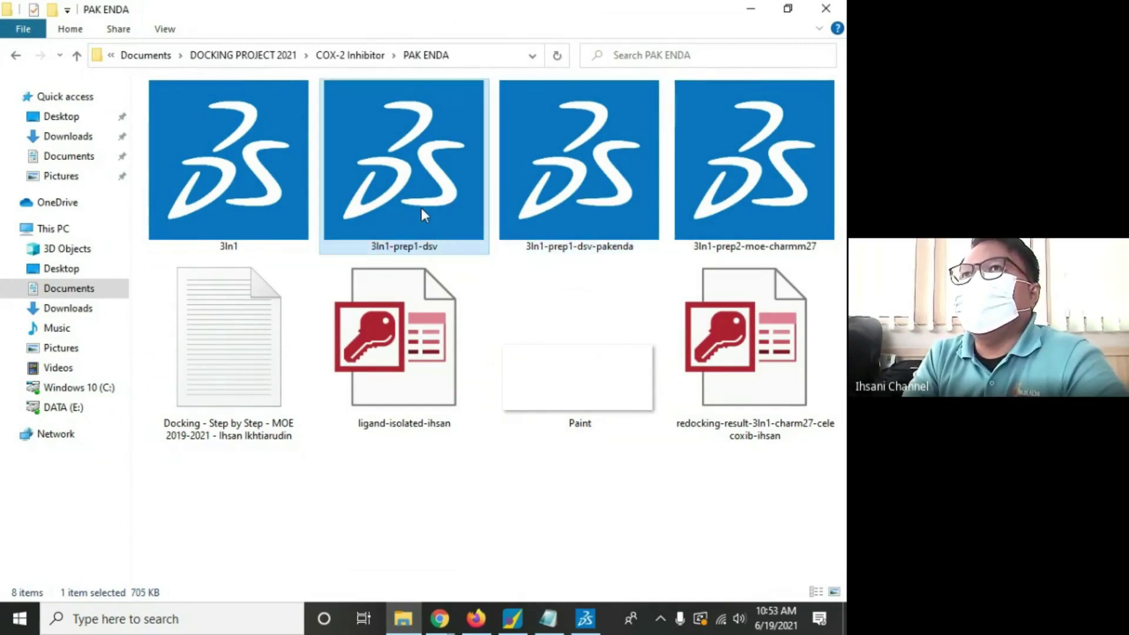
pyautogui.click(601, 203)
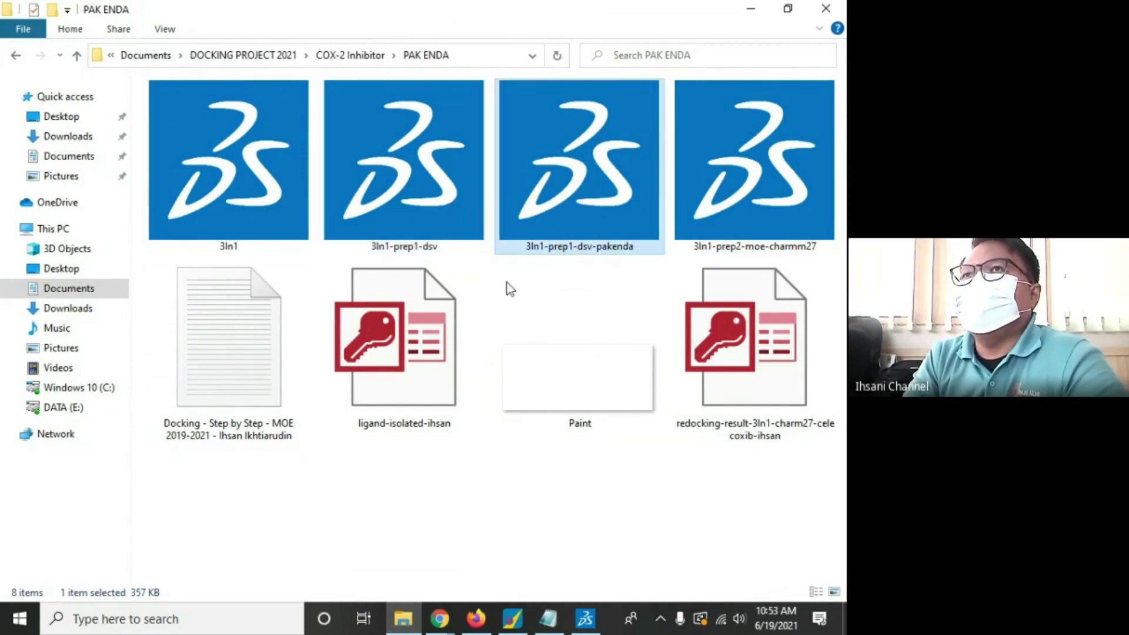
# Step: Return to Discovery Studio and display the ligand interactions of the saved 3LN1 structure
pyautogui.click(752, 9)
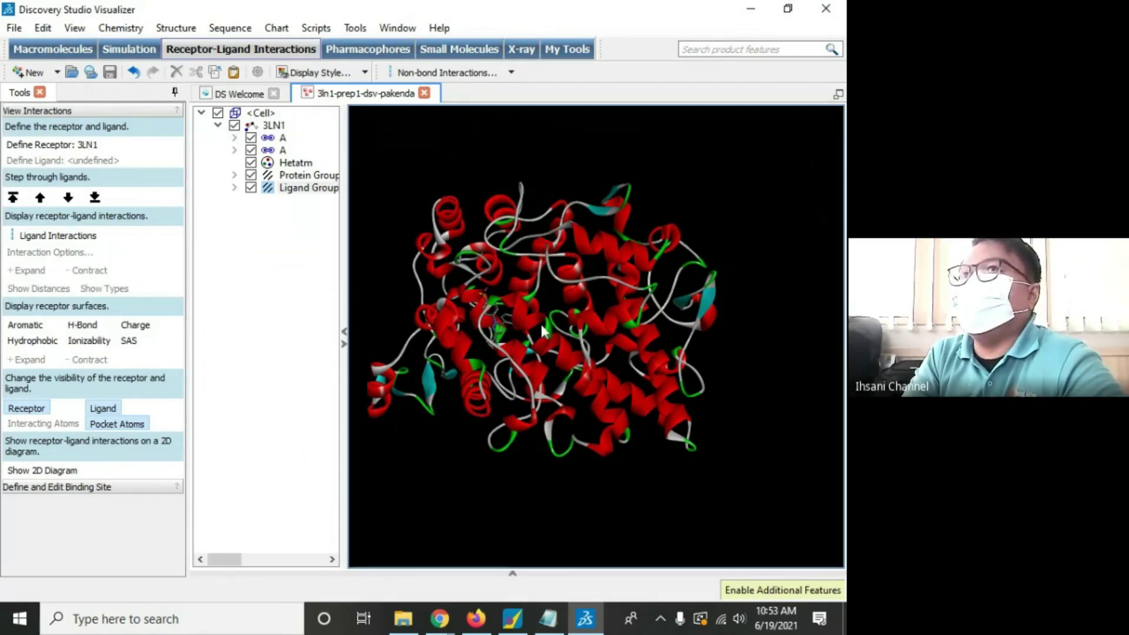
pyautogui.click(68, 238)
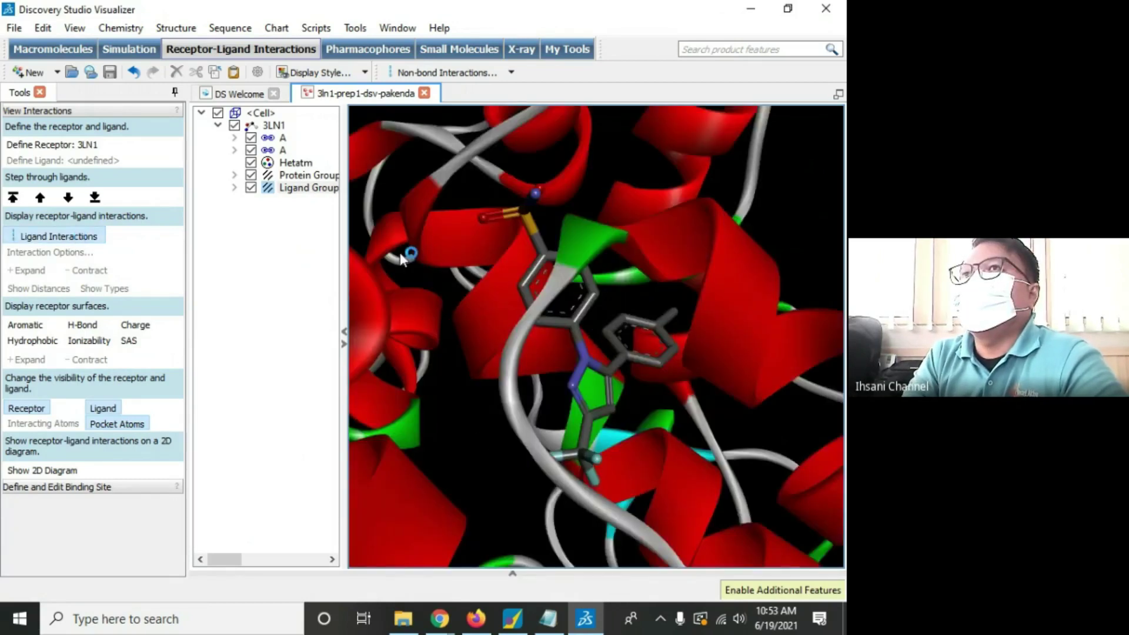
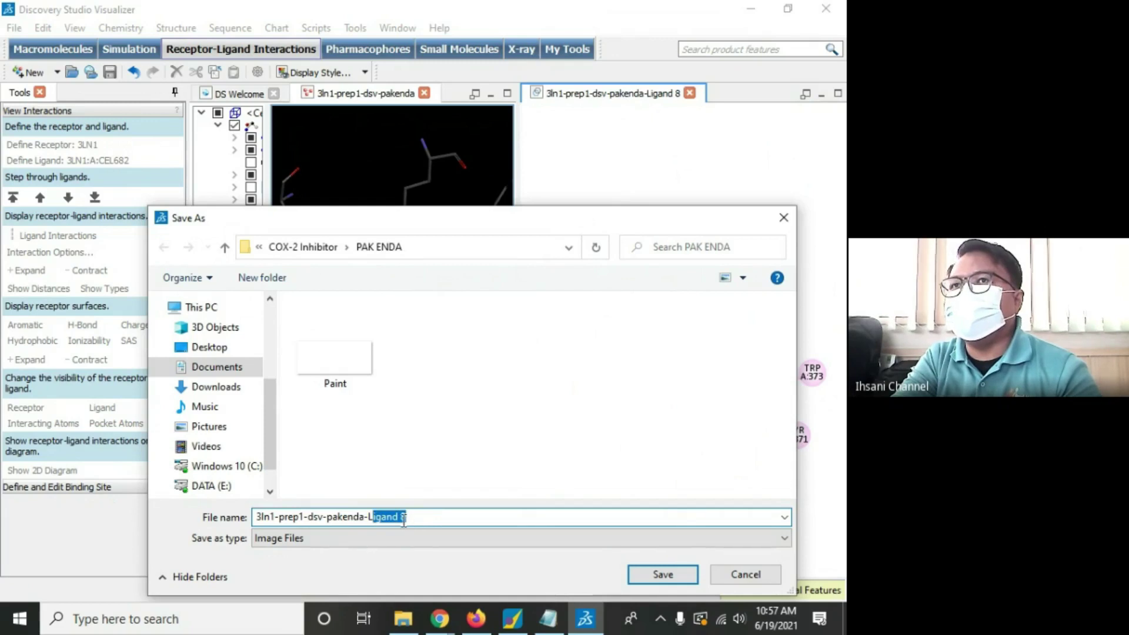
# Step: Save the 2D interaction diagram as an image named 3ln1-prep1-dsv-pakenda-Ligand 8-celecoxib, 2000 pixels wide with the aspect ratio kept
pyautogui.moveTo(407, 517); pyautogui.dragTo(369, 517)
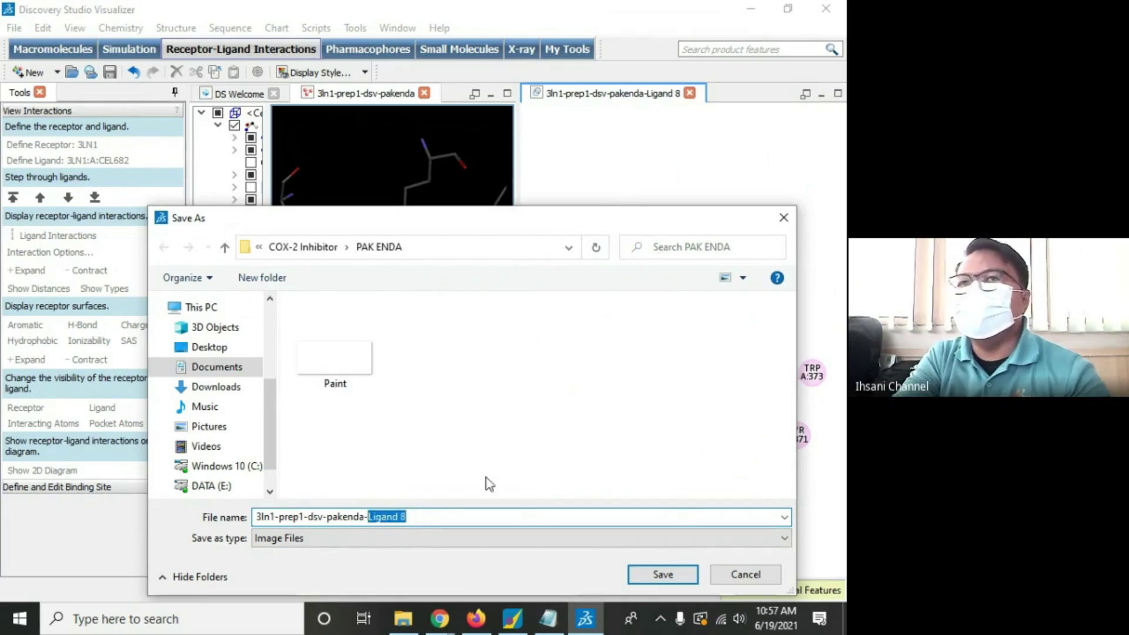
pyautogui.click(427, 515)
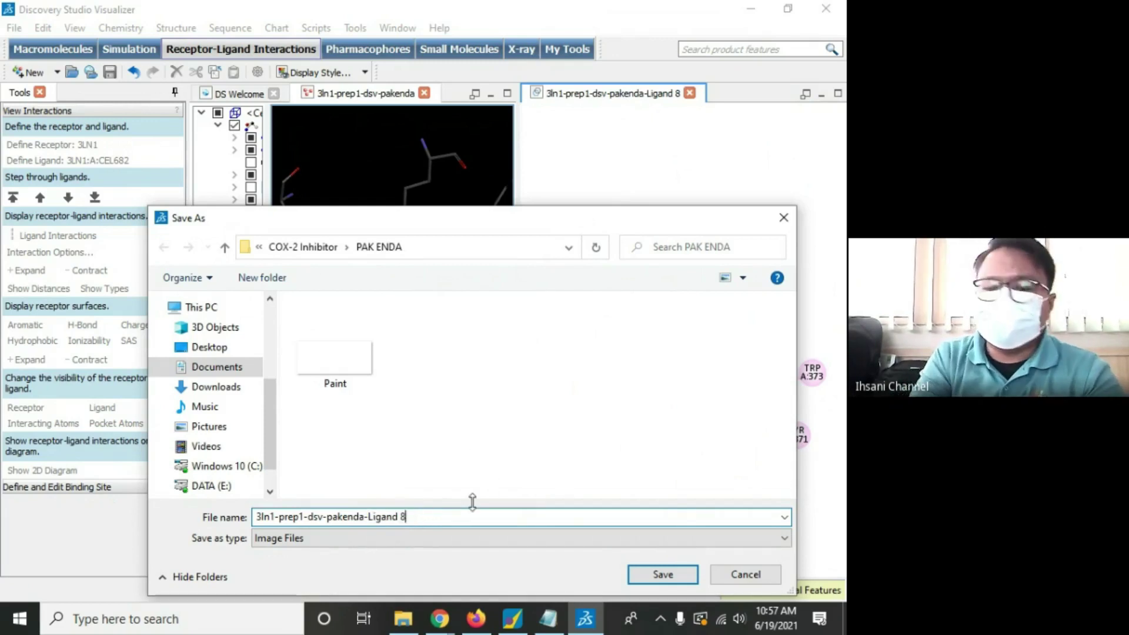
pyautogui.write('-celecoxib')
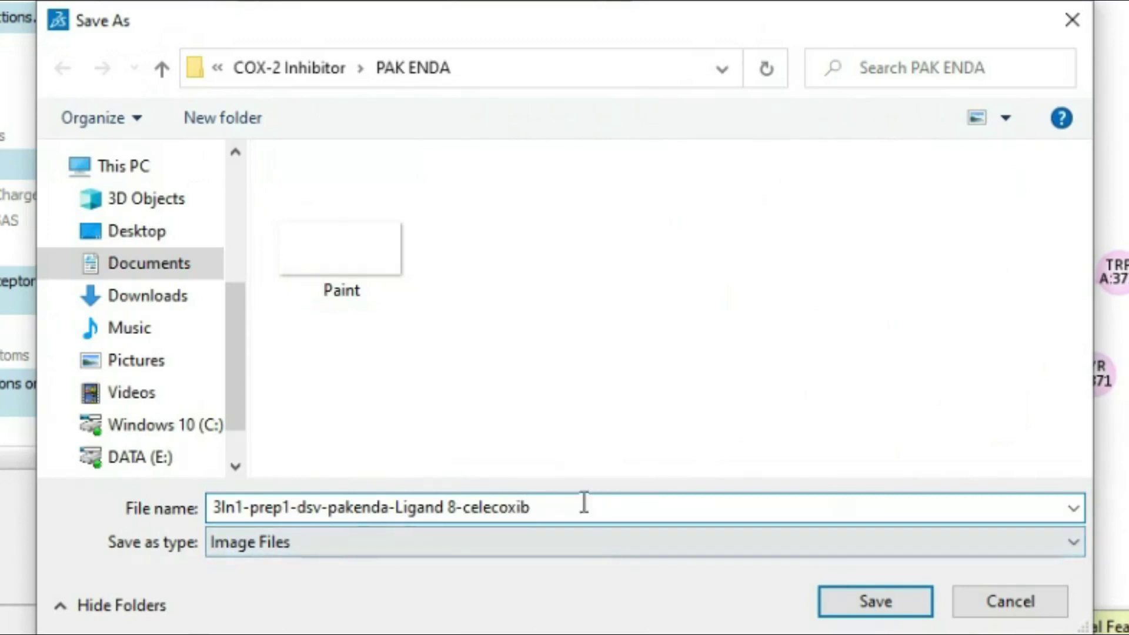
pyautogui.click(876, 602)
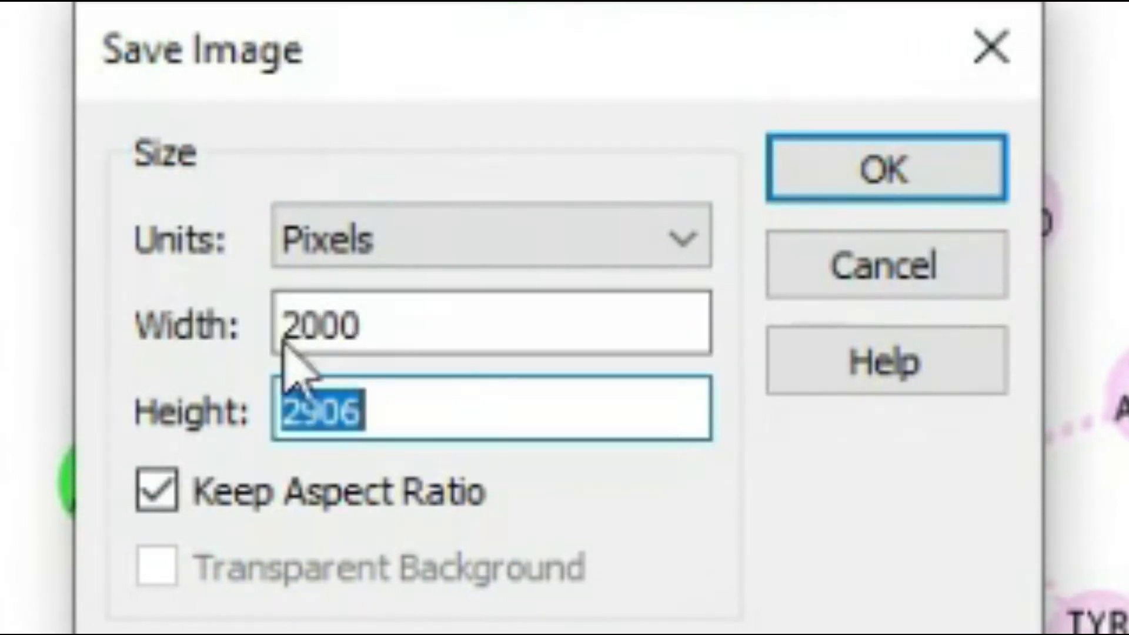
pyautogui.moveTo(415, 330); pyautogui.dragTo(261, 300)
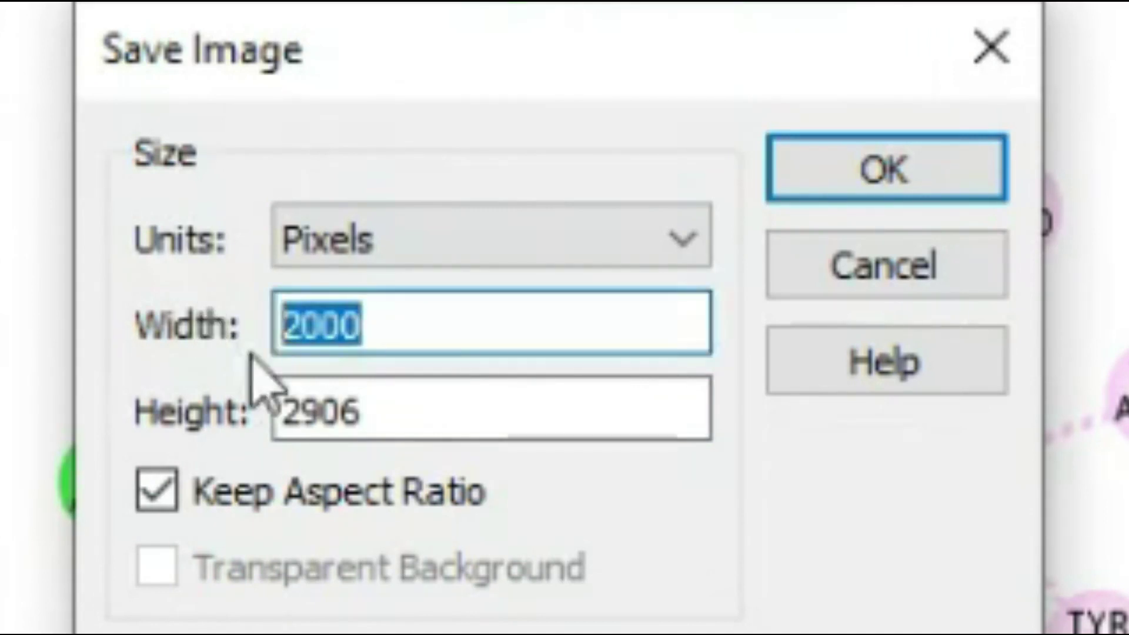
pyautogui.write('2000')
pyautogui.click(376, 419)
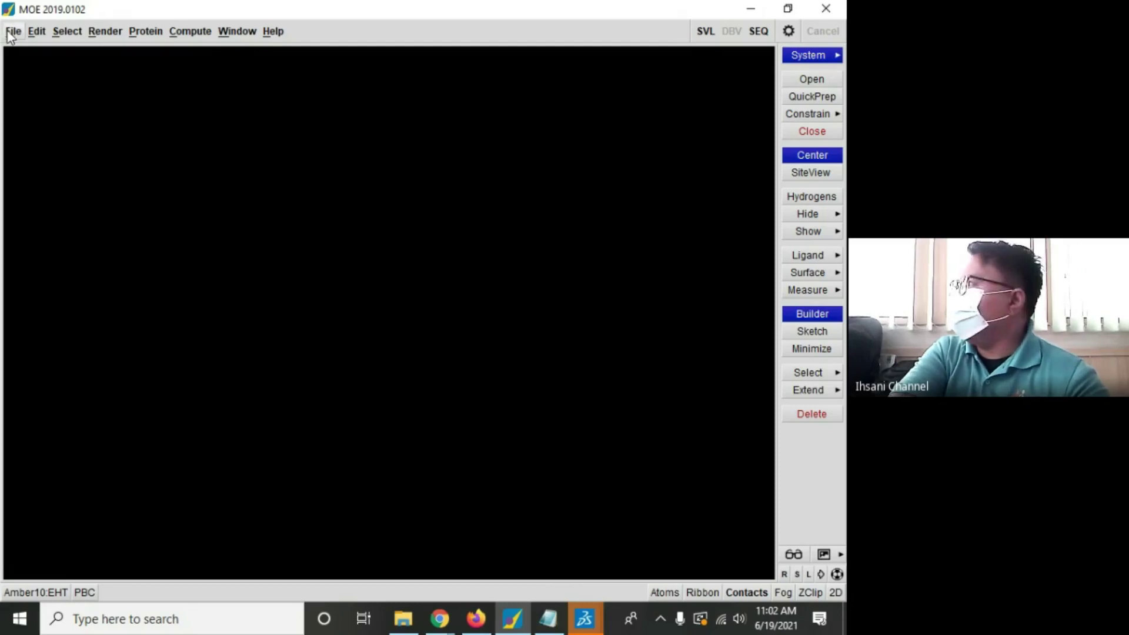
# Step: In MOE, start opening a file and browse to Documents, DOCKING PROJECT 2021, COX-2 Inhibitor, PAK ENDA
pyautogui.click(11, 33)
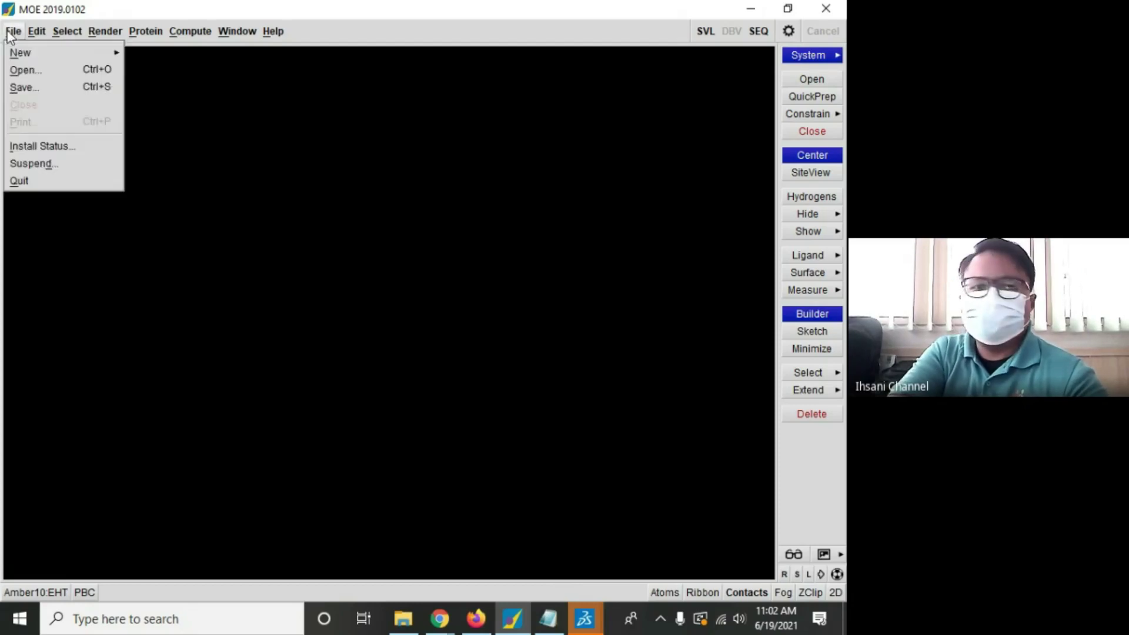
pyautogui.click(36, 71)
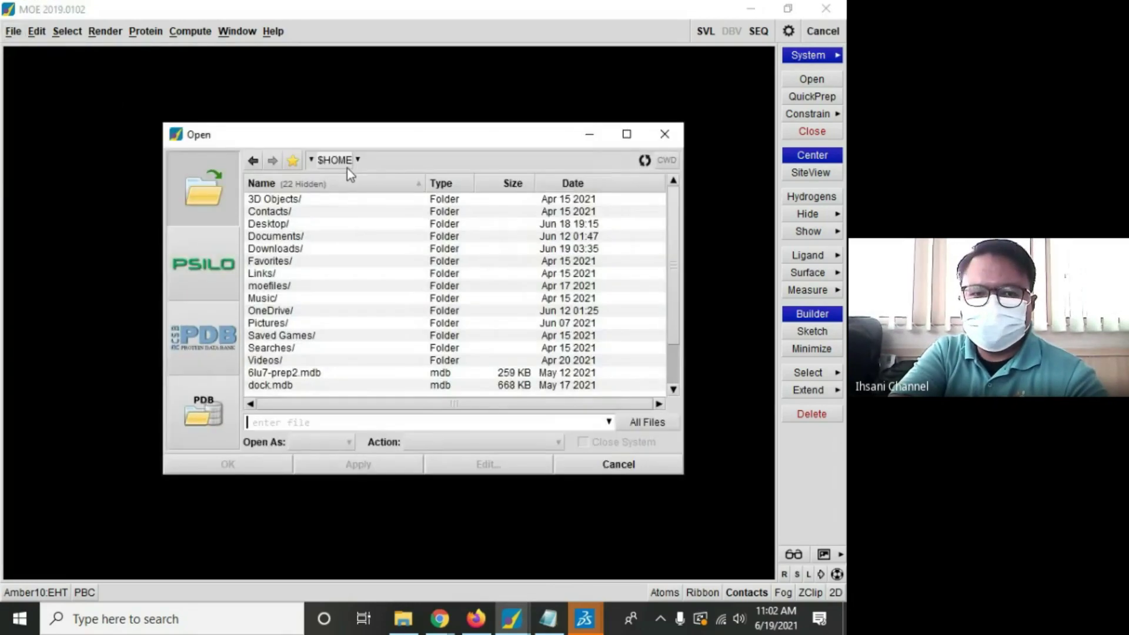
pyautogui.doubleClick(287, 238)
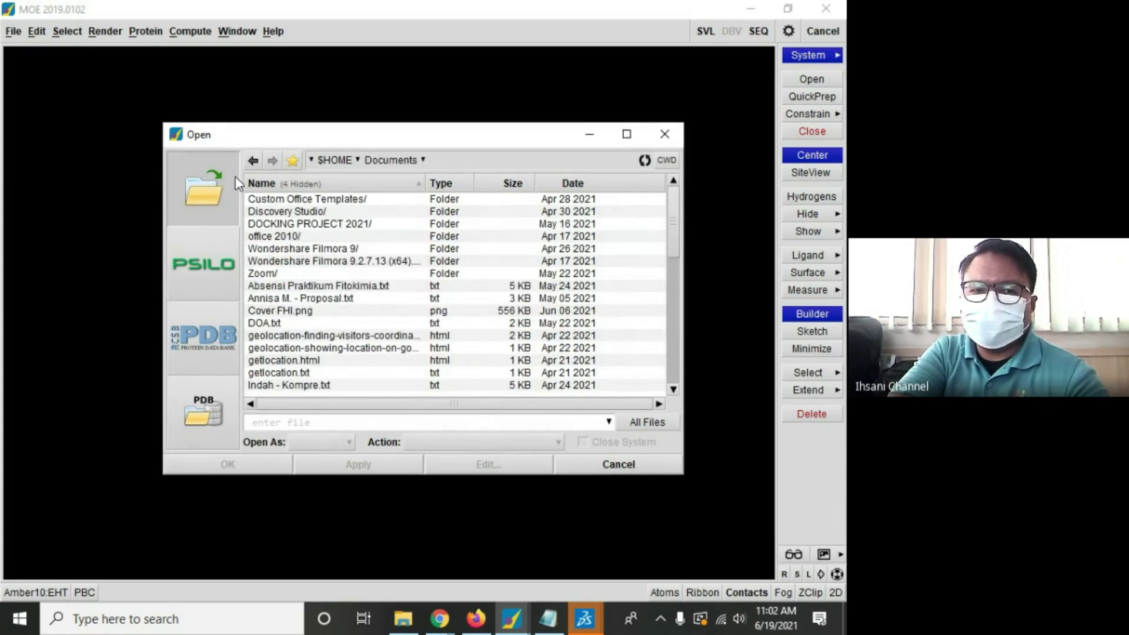
pyautogui.click(253, 160)
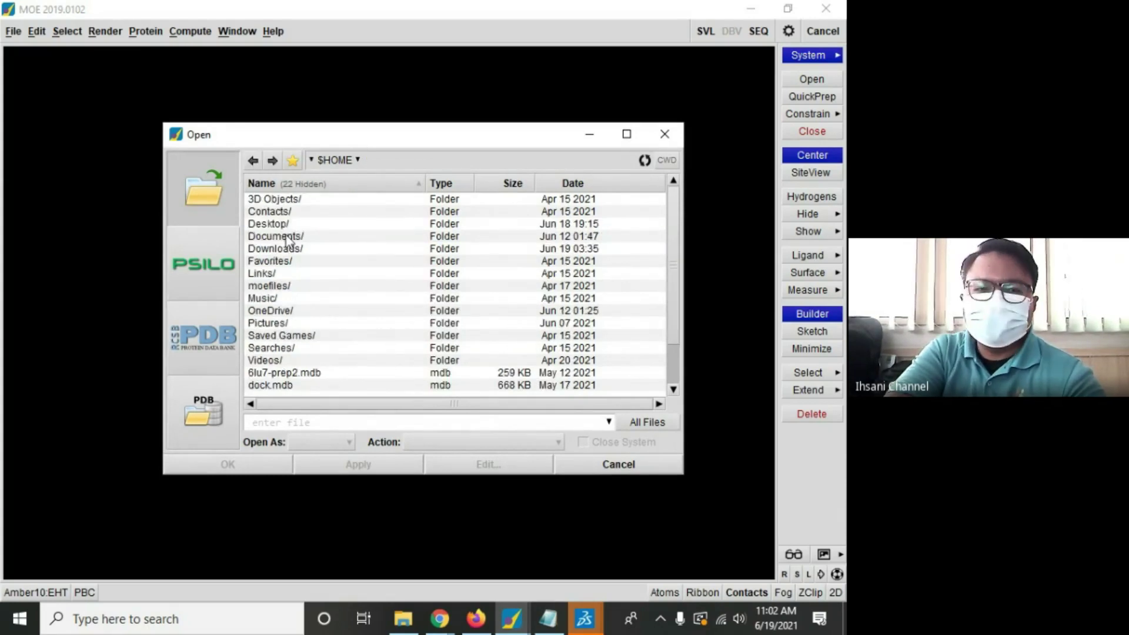
pyautogui.doubleClick(287, 238)
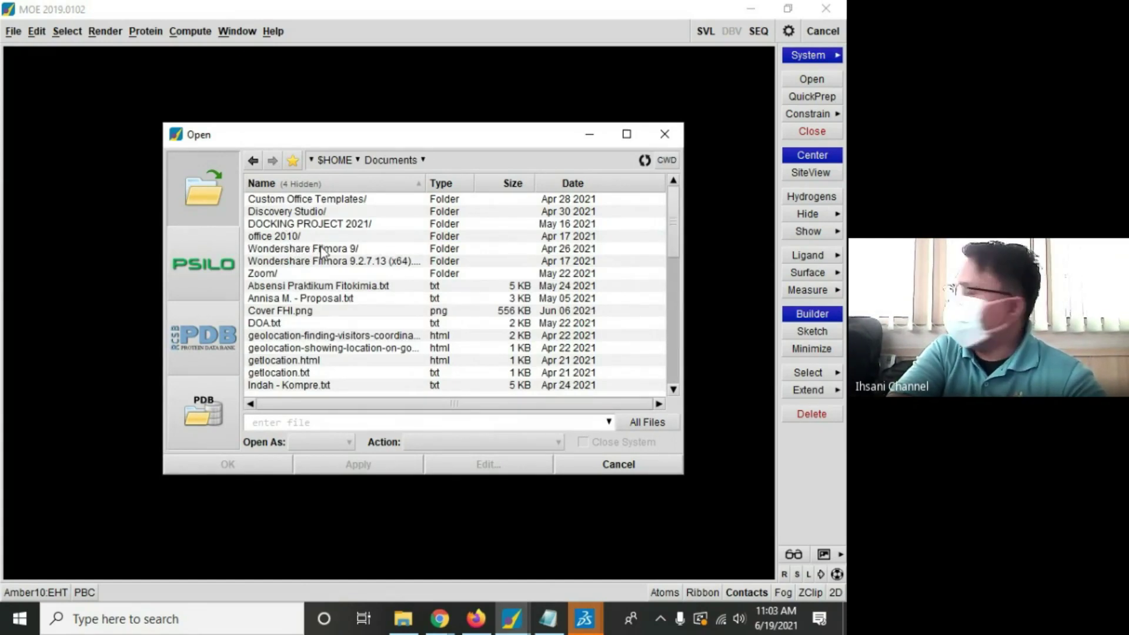
pyautogui.doubleClick(309, 224)
pyautogui.doubleClick(307, 200)
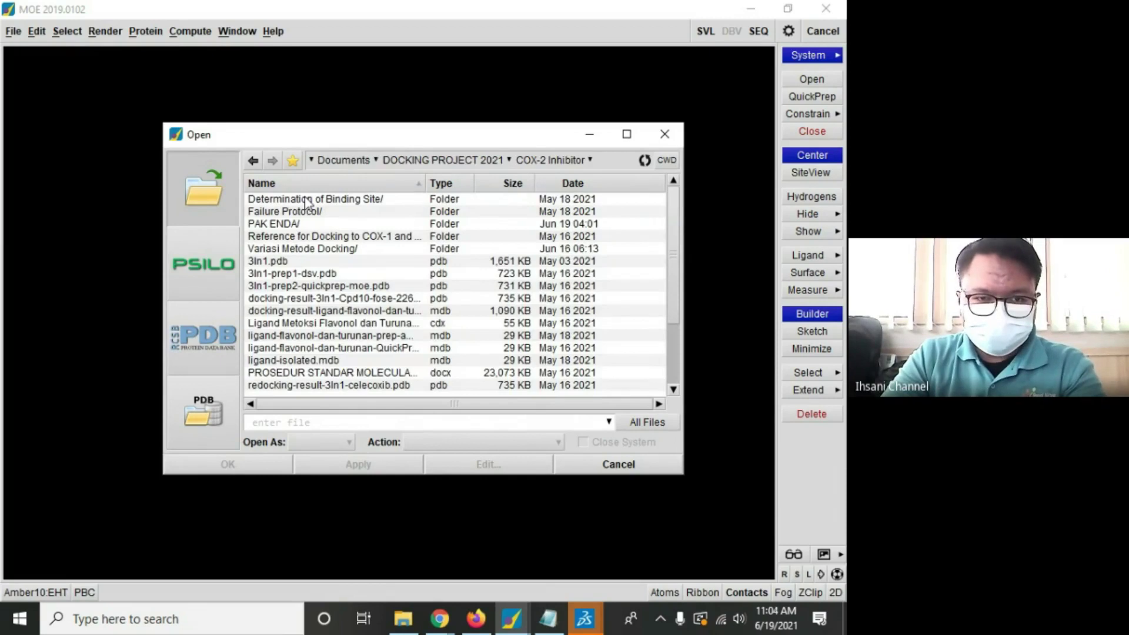
pyautogui.doubleClick(314, 225)
# Step: Load 3ln1-prep1-dsv-pakenda.pdb with symmetry None and the default PDB loading options
pyautogui.click(328, 226)
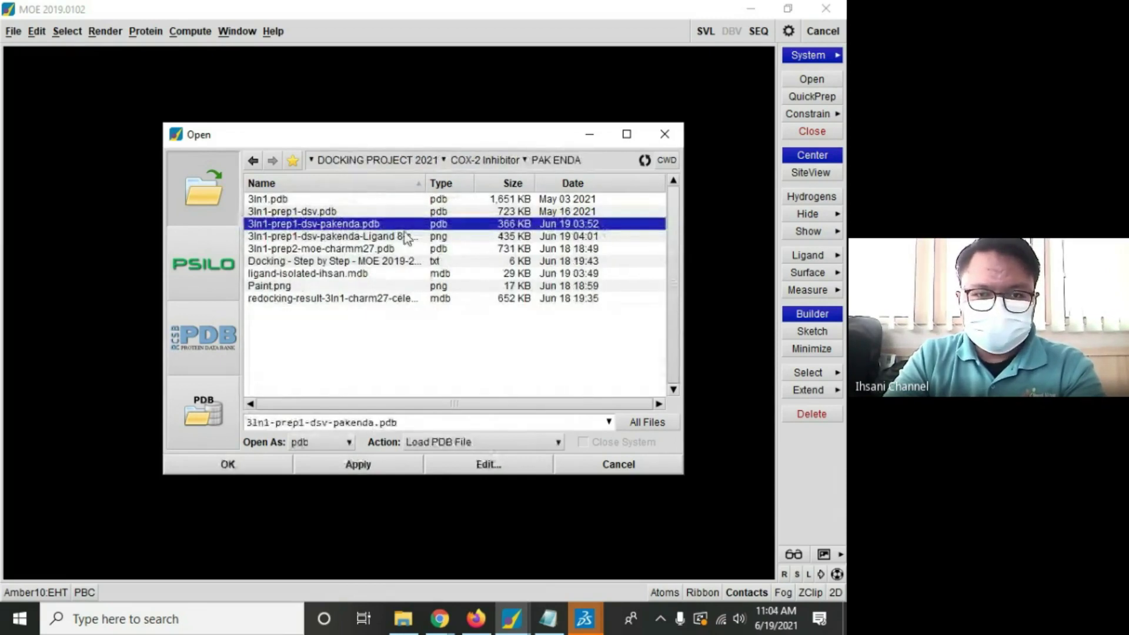
pyautogui.moveTo(424, 183); pyautogui.dragTo(515, 183)
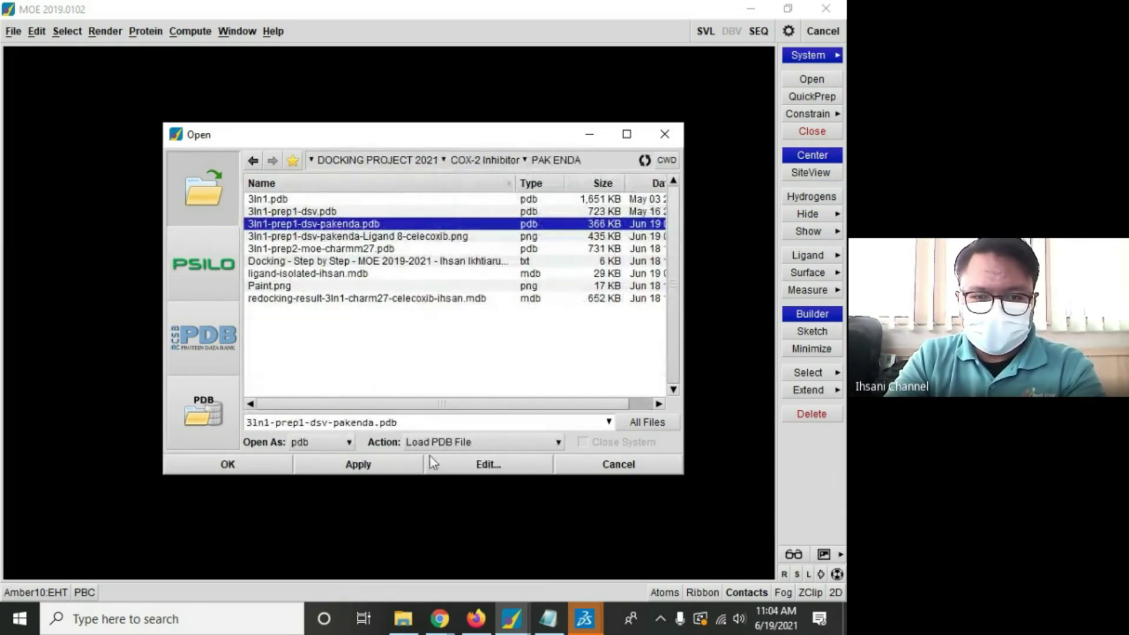
pyautogui.click(272, 467)
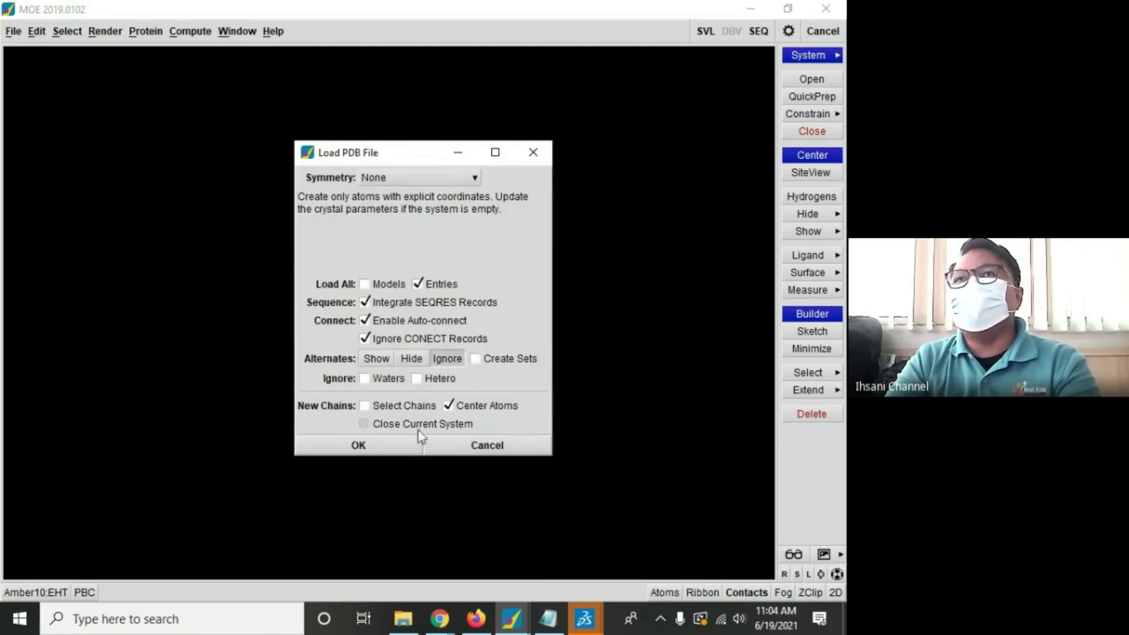
pyautogui.click(391, 450)
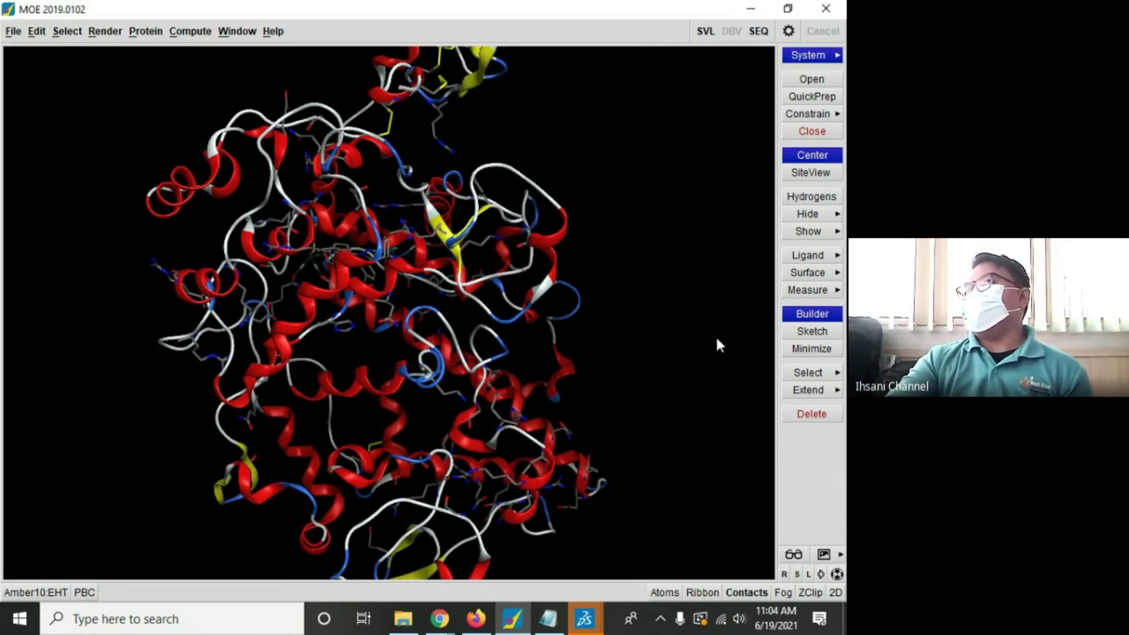
# Step: Examine the loaded protein's overall fold at different zoom levels and from several angles
pyautogui.scroll(2, 716, 339)
pyautogui.scroll(-3, 716, 340)
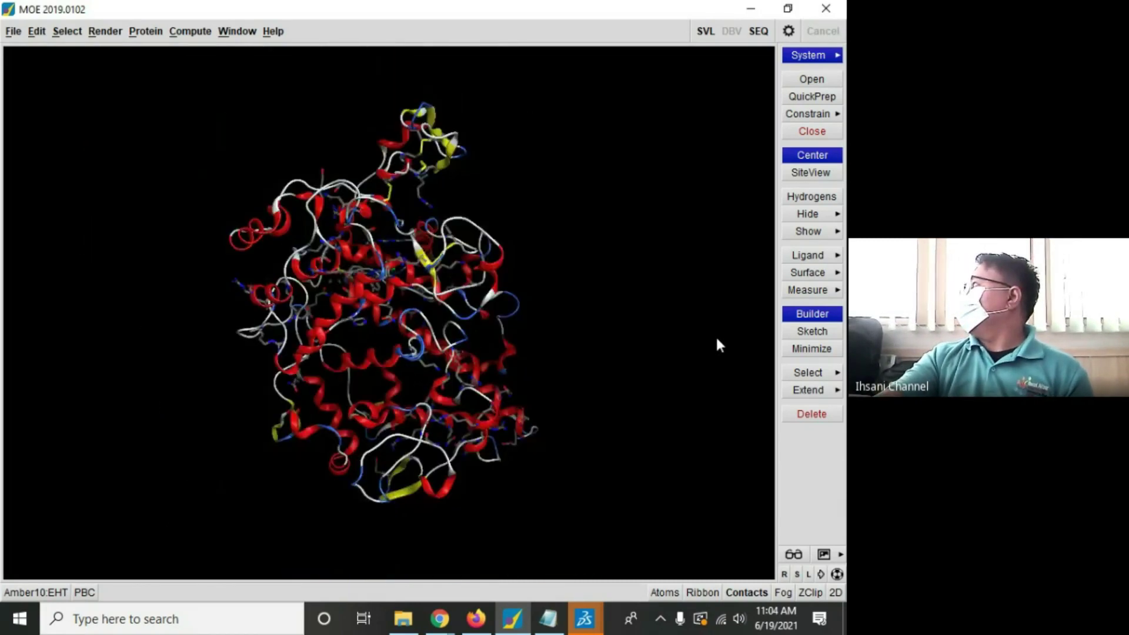
pyautogui.scroll(2, 716, 339)
pyautogui.scroll(-2, 716, 340)
pyautogui.scroll(1, 716, 340)
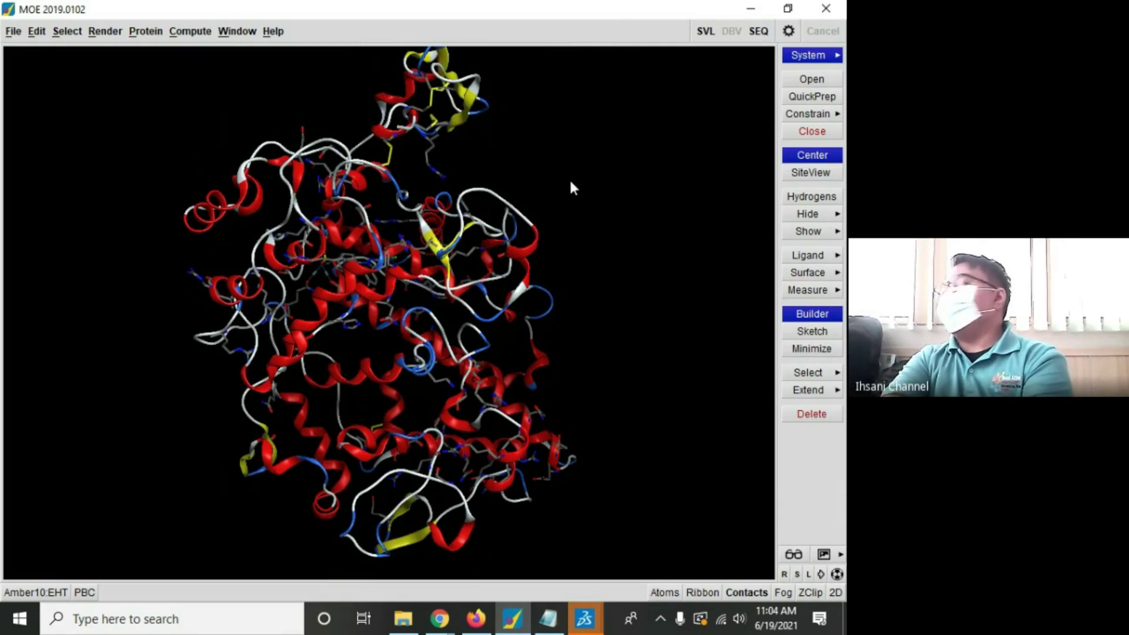
pyautogui.moveTo(361, 115); pyautogui.dragTo(394, 155, button='middle')
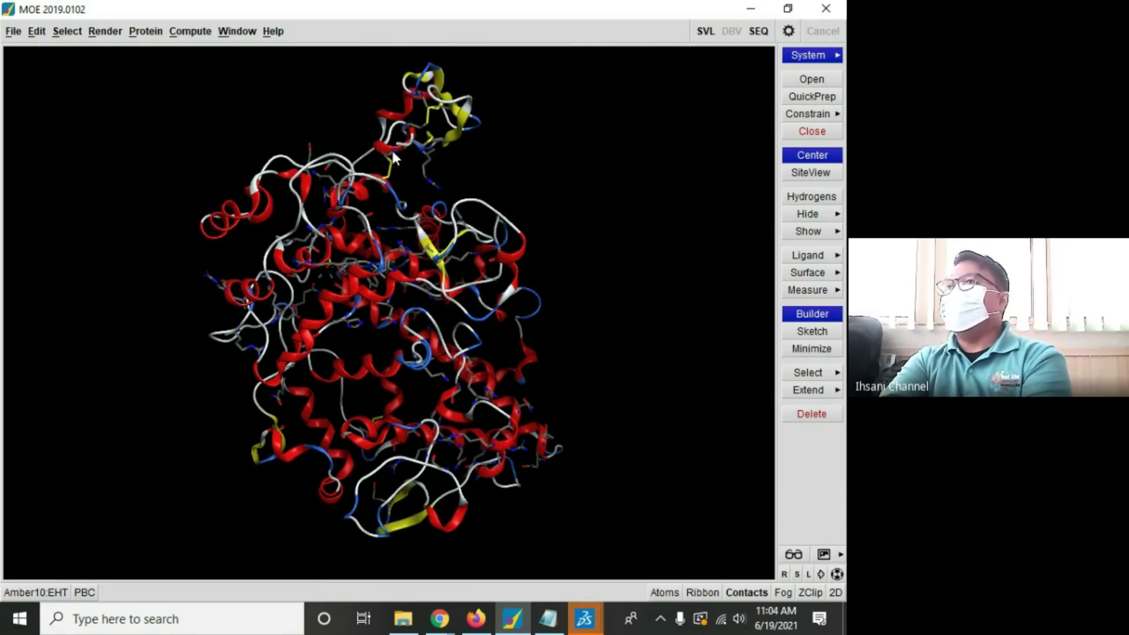
pyautogui.click(837, 575)
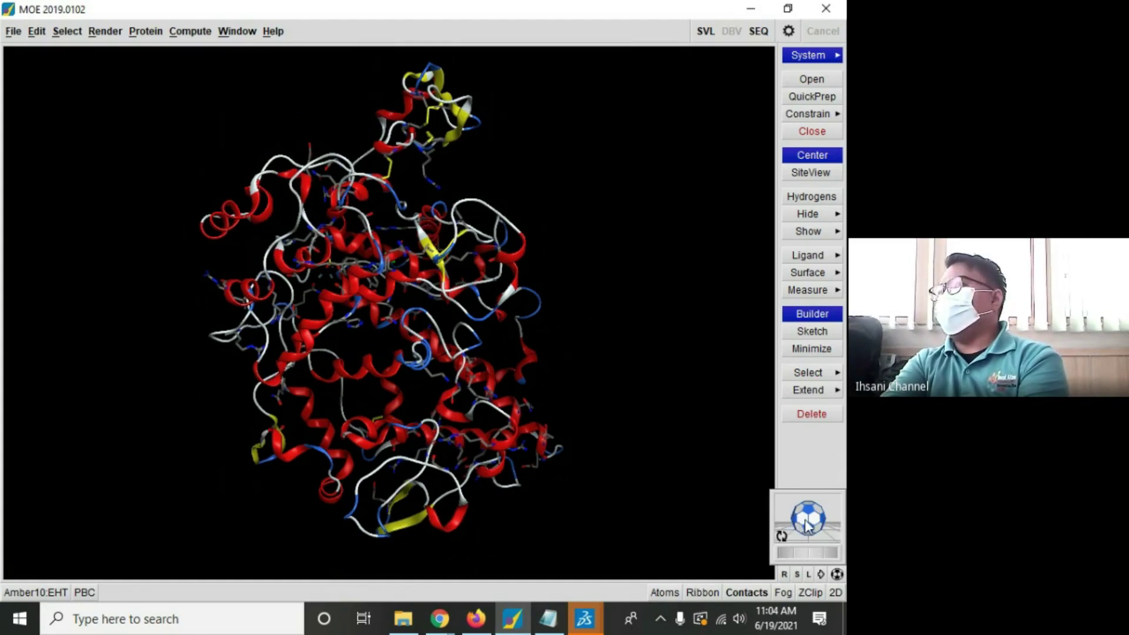
pyautogui.moveTo(814, 532)
pyautogui.mouseDown()
pyautogui.moveTo(803, 529)
pyautogui.moveTo(784, 555)
pyautogui.moveTo(791, 526)
pyautogui.moveTo(799, 555)
pyautogui.moveTo(817, 535)
pyautogui.moveTo(787, 536)
pyautogui.moveTo(815, 538)
pyautogui.moveTo(776, 518)
pyautogui.moveTo(802, 514)
pyautogui.mouseUp()
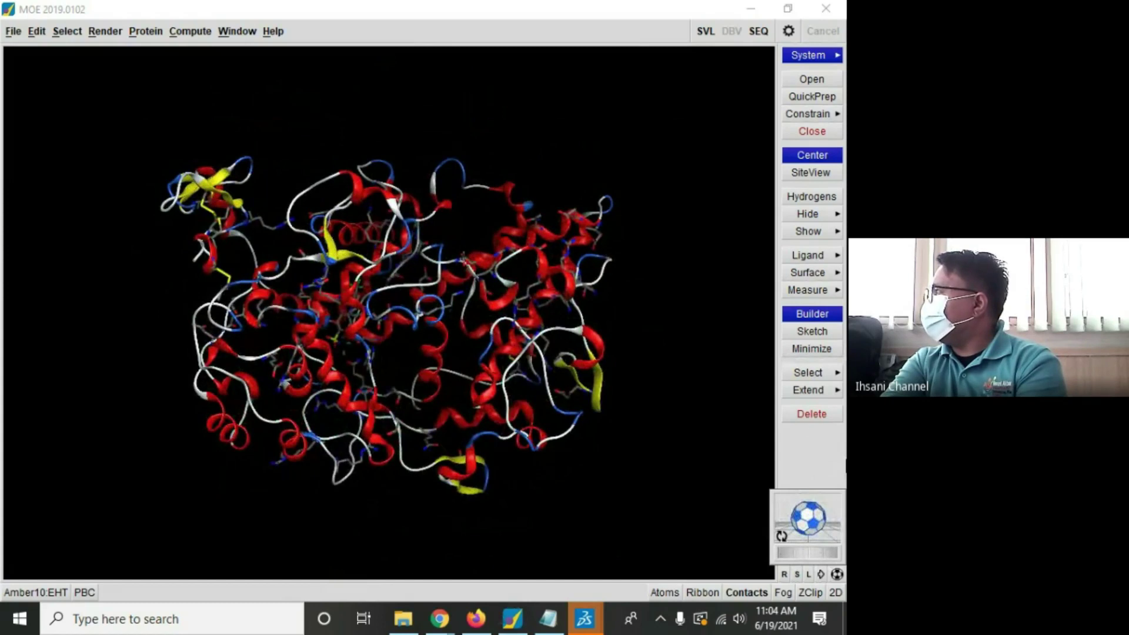
pyautogui.moveTo(811, 521); pyautogui.dragTo(764, 548)
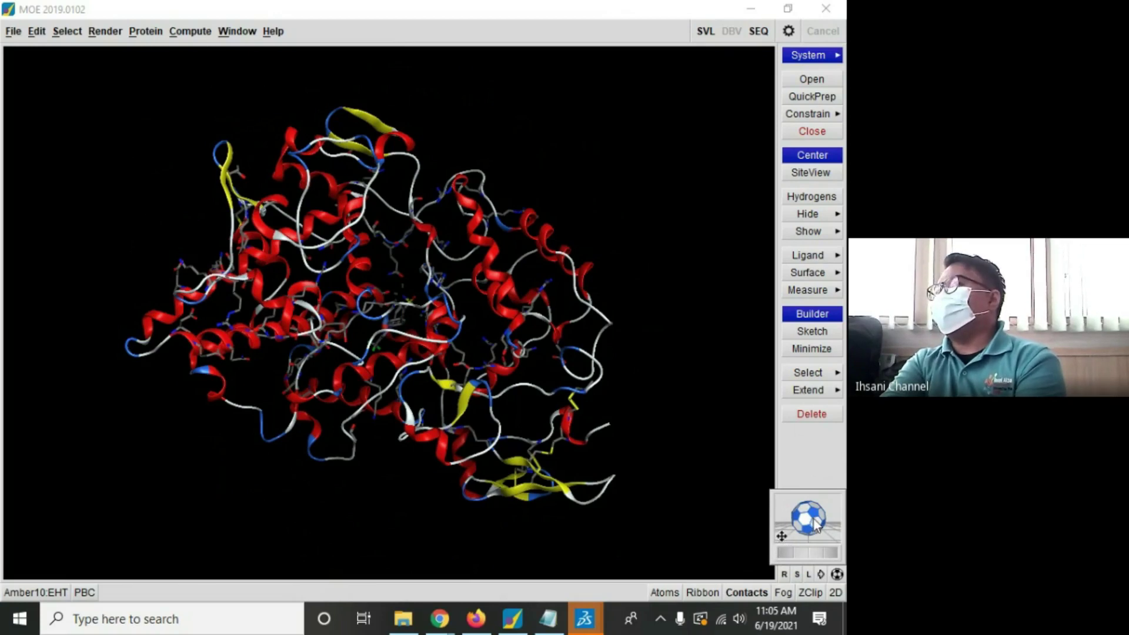
pyautogui.moveTo(817, 521); pyautogui.dragTo(796, 474)
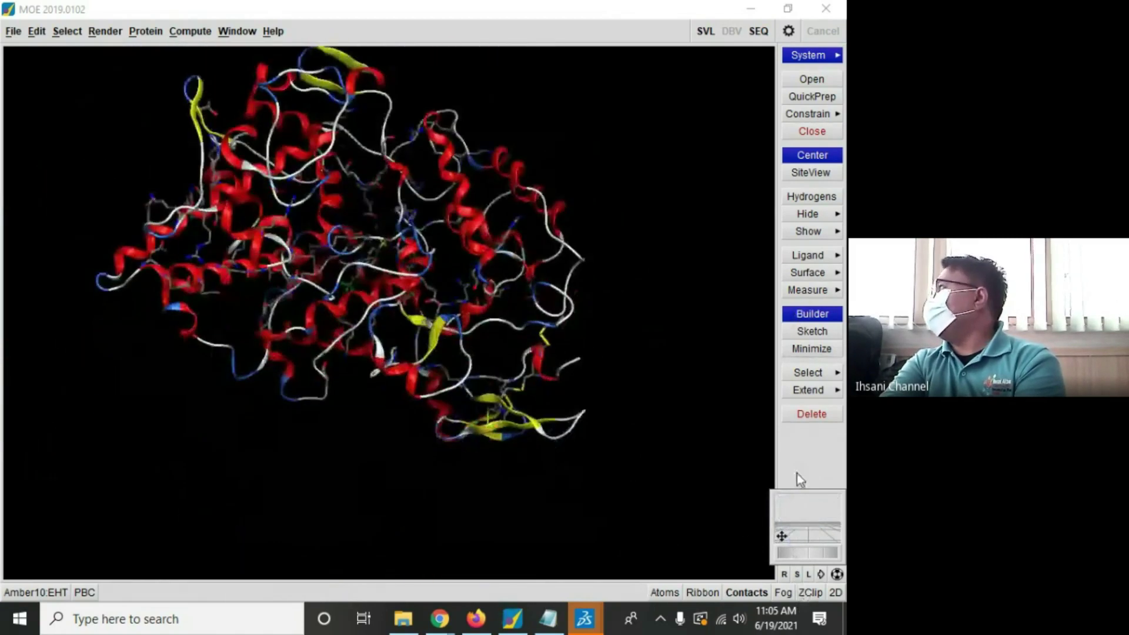
pyautogui.moveTo(819, 522); pyautogui.dragTo(789, 550)
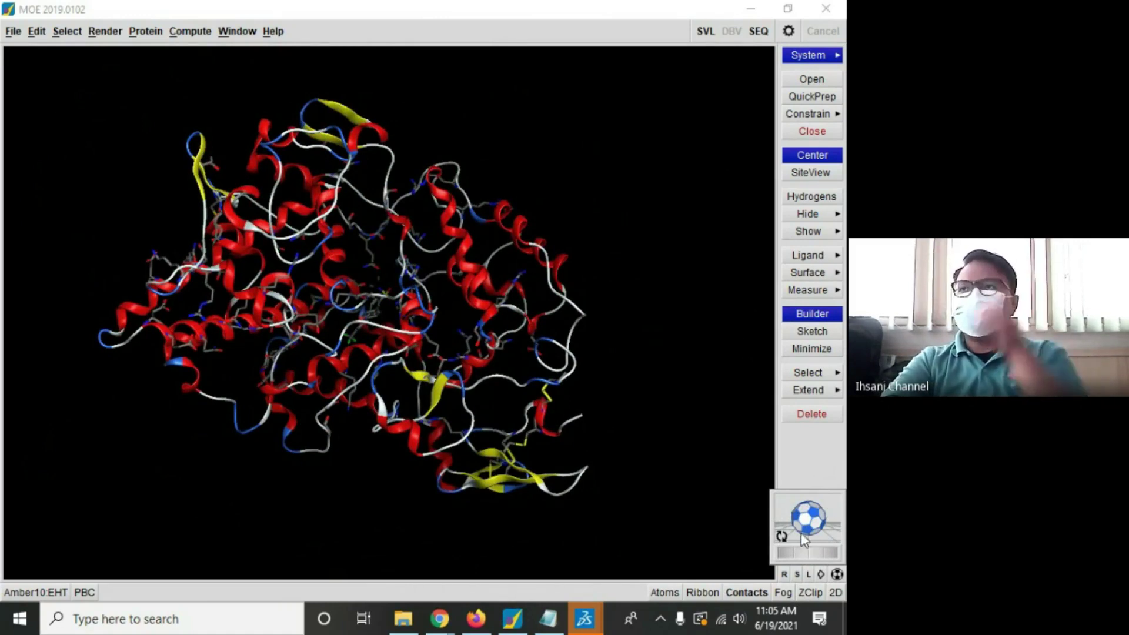
pyautogui.moveTo(820, 529); pyautogui.dragTo(777, 598)
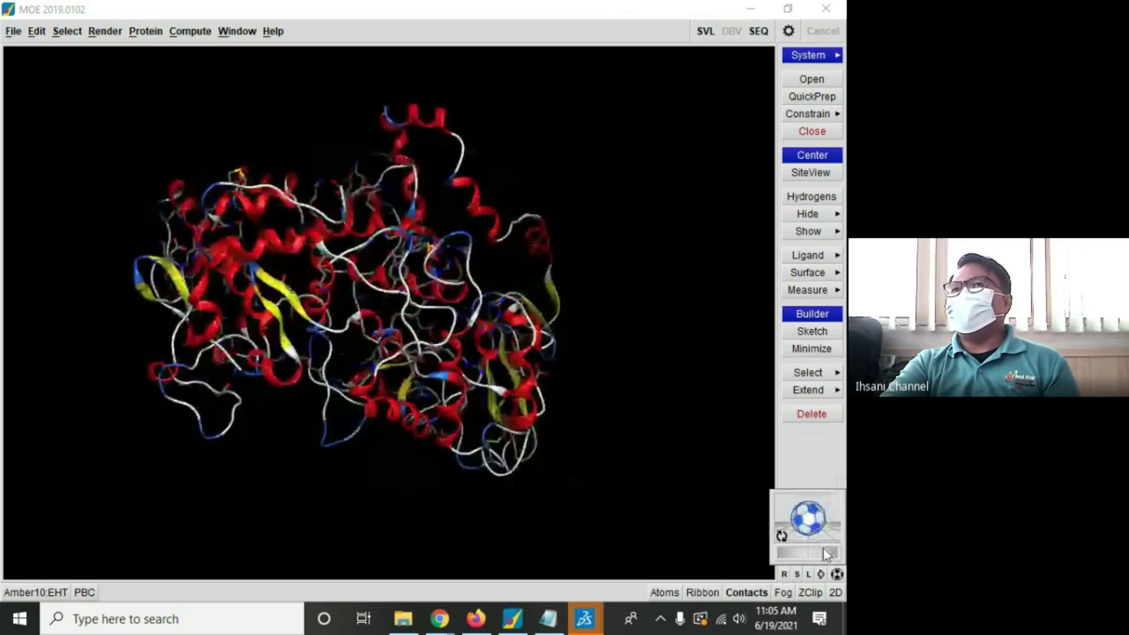
pyautogui.moveTo(826, 555); pyautogui.dragTo(807, 552)
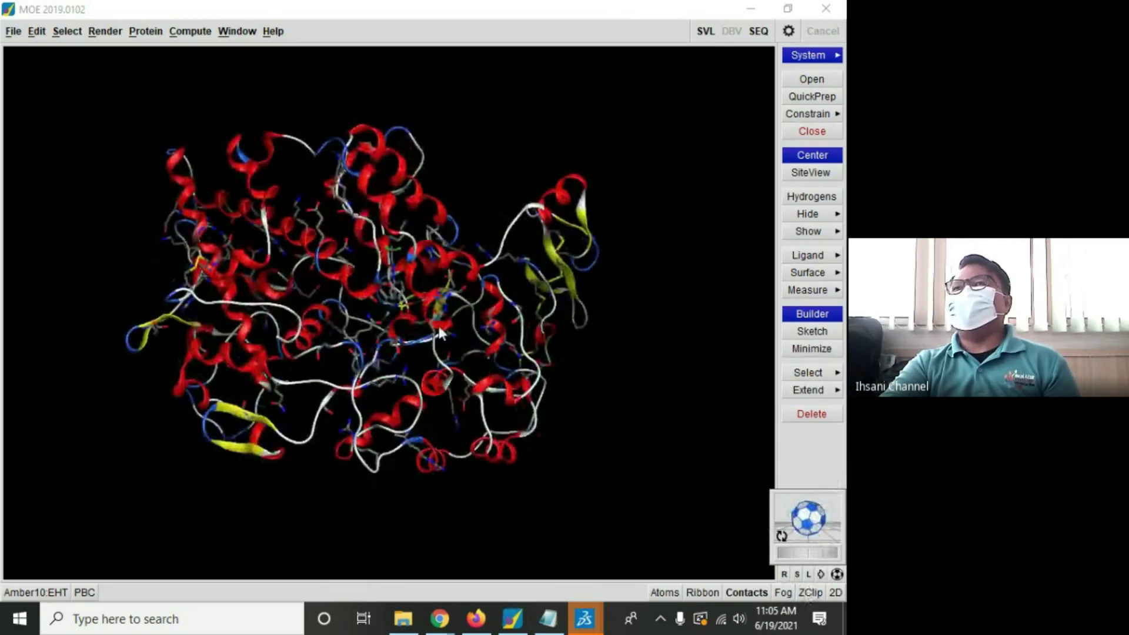
# Step: Select the ligand and rotate the structure to view where it sits inside the protein
pyautogui.click(67, 31)
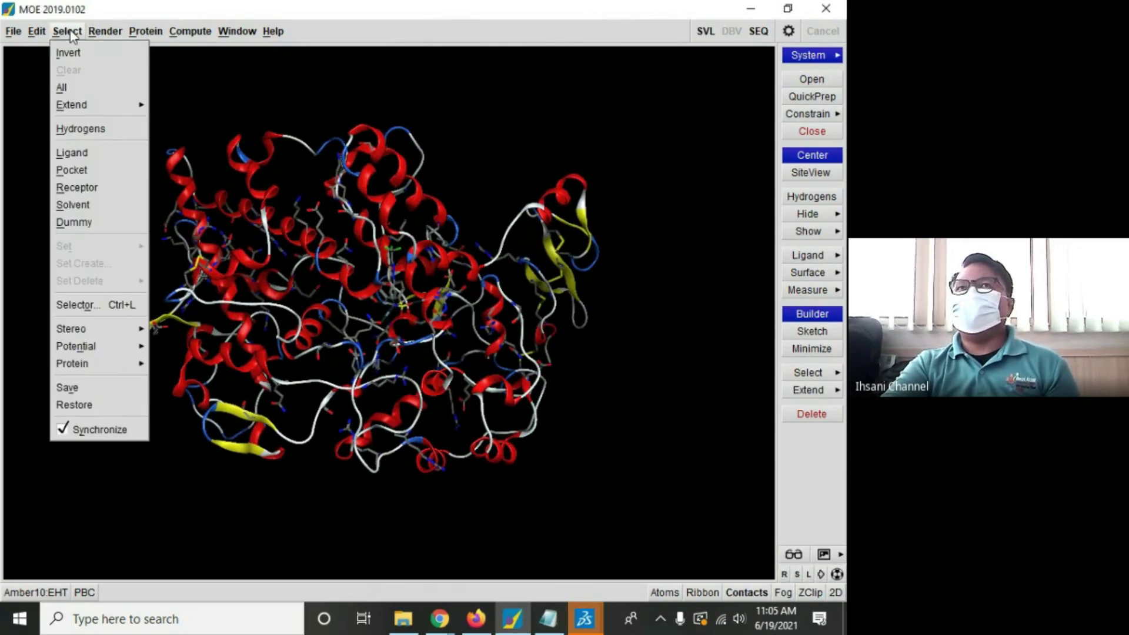
pyautogui.click(85, 156)
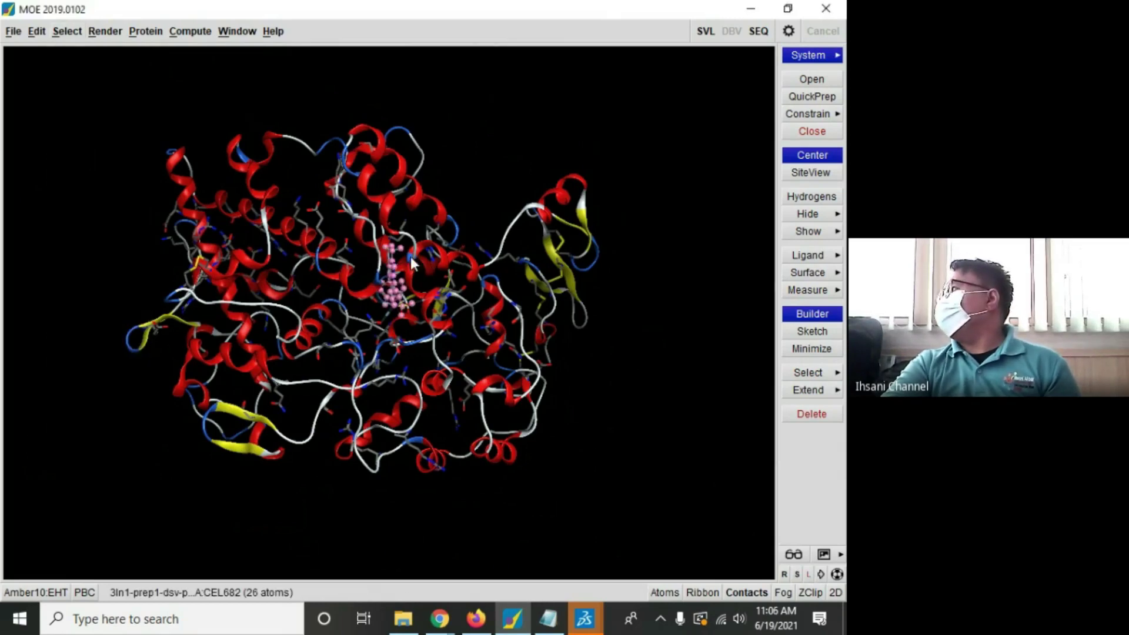
pyautogui.click(837, 574)
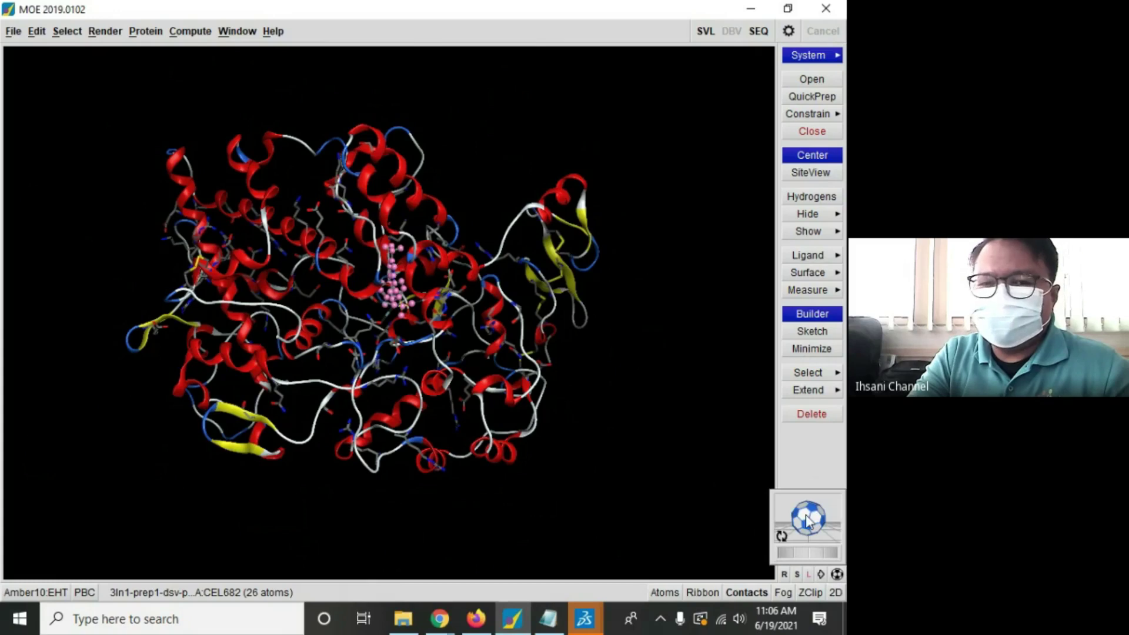
pyautogui.moveTo(809, 520); pyautogui.dragTo(791, 538)
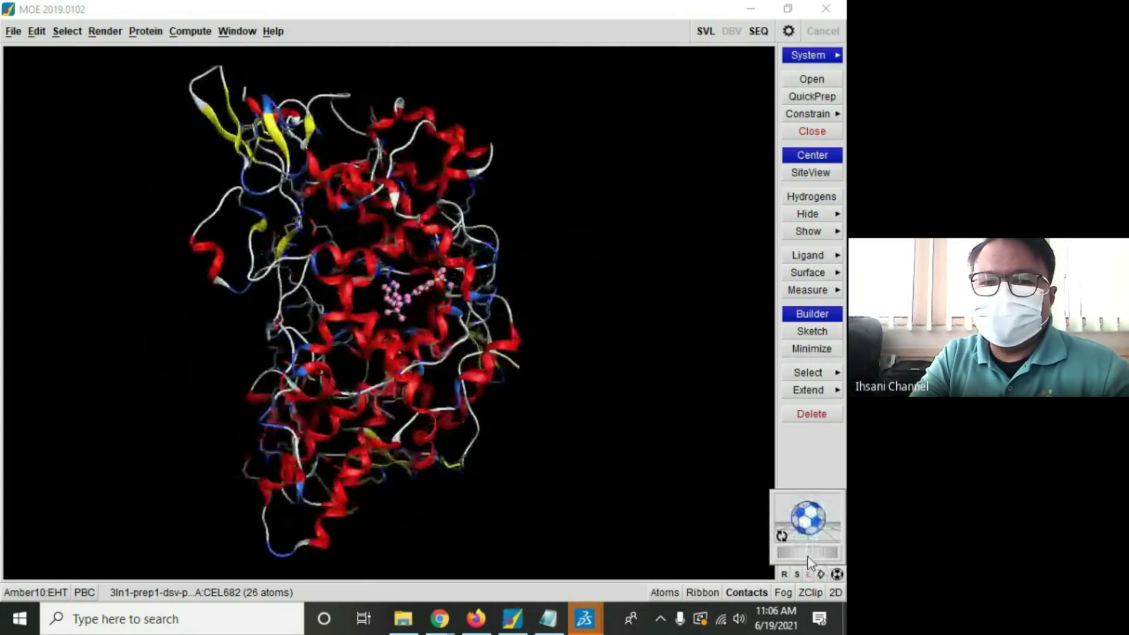
# Step: Rotate and zoom the structure to inspect the binding pocket, and delete the selected ligand from the protein
pyautogui.moveTo(809, 553); pyautogui.dragTo(812, 555)
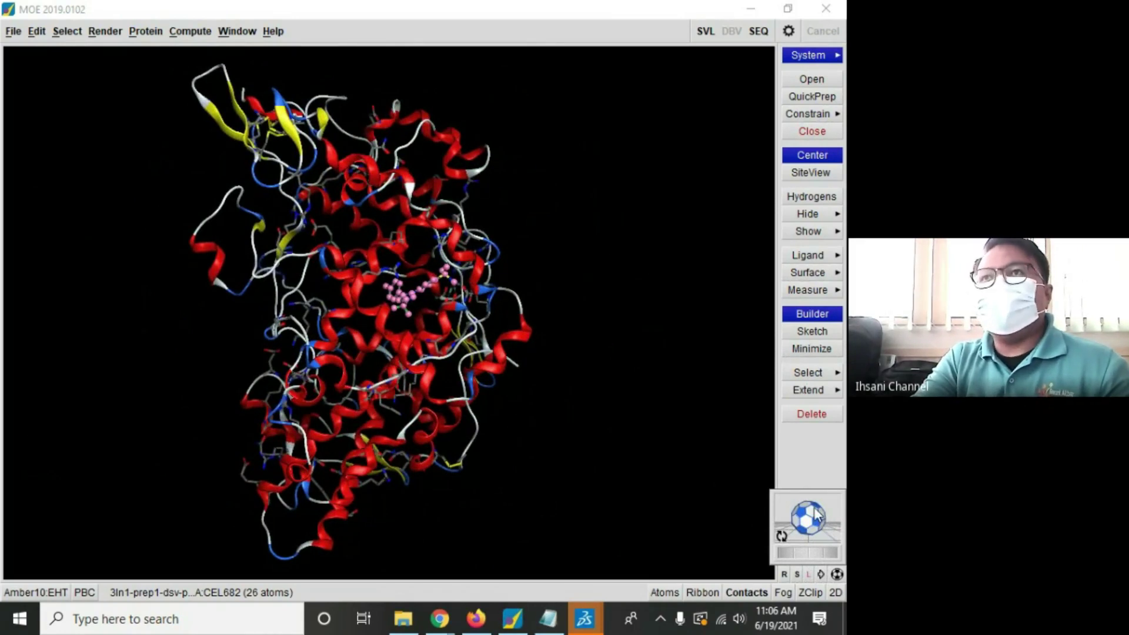
pyautogui.moveTo(815, 515); pyautogui.dragTo(798, 489)
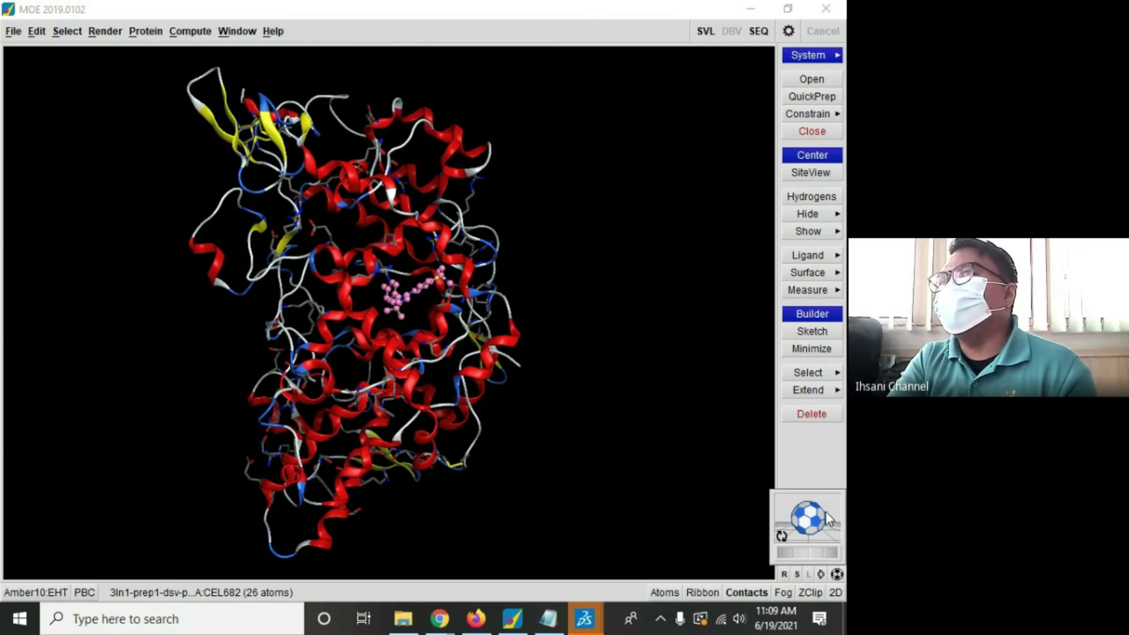
pyautogui.moveTo(821, 510)
pyautogui.mouseDown()
pyautogui.moveTo(802, 545)
pyautogui.moveTo(810, 483)
pyautogui.moveTo(803, 544)
pyautogui.moveTo(782, 532)
pyautogui.moveTo(840, 494)
pyautogui.moveTo(806, 517)
pyautogui.moveTo(828, 488)
pyautogui.moveTo(803, 510)
pyautogui.moveTo(827, 539)
pyautogui.moveTo(824, 492)
pyautogui.moveTo(815, 513)
pyautogui.moveTo(838, 550)
pyautogui.moveTo(818, 533)
pyautogui.mouseUp()
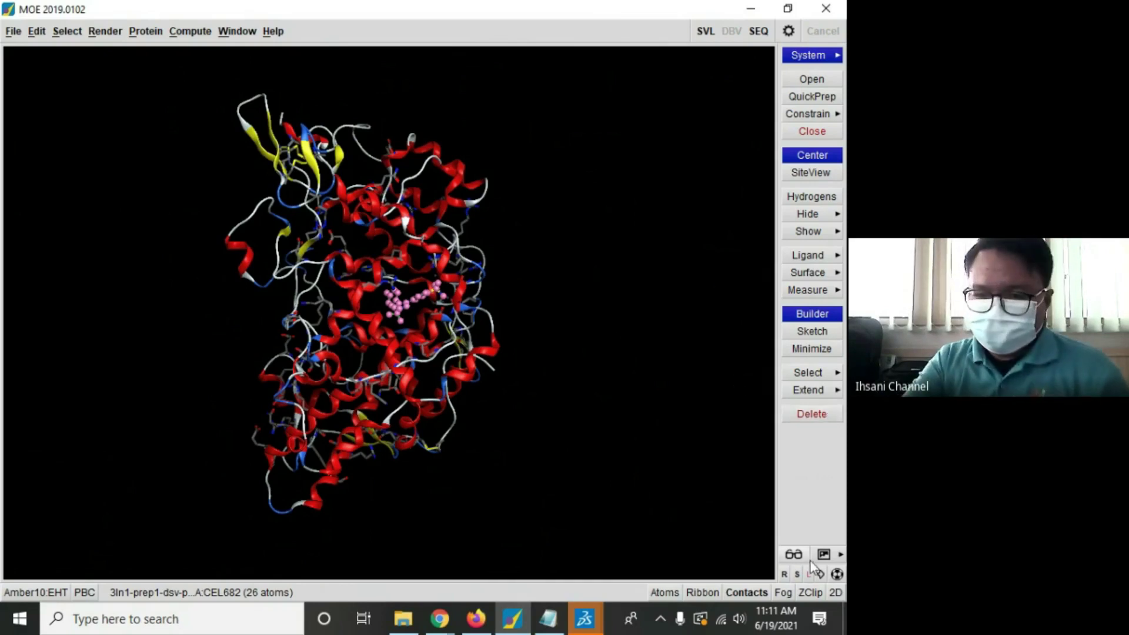
pyautogui.click(803, 413)
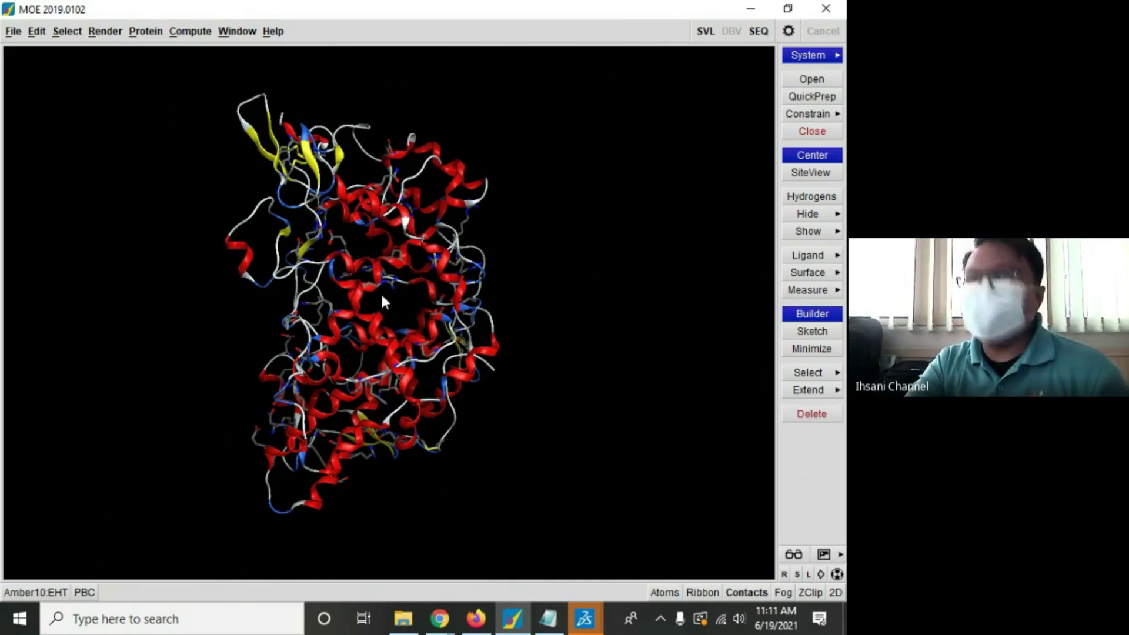
# Step: Switch to the docking protocol in Notepad, widen its window, and review the ligand deletion and CHARMM27 energy minimization instructions
pyautogui.hotkey('alt', 'Tab')
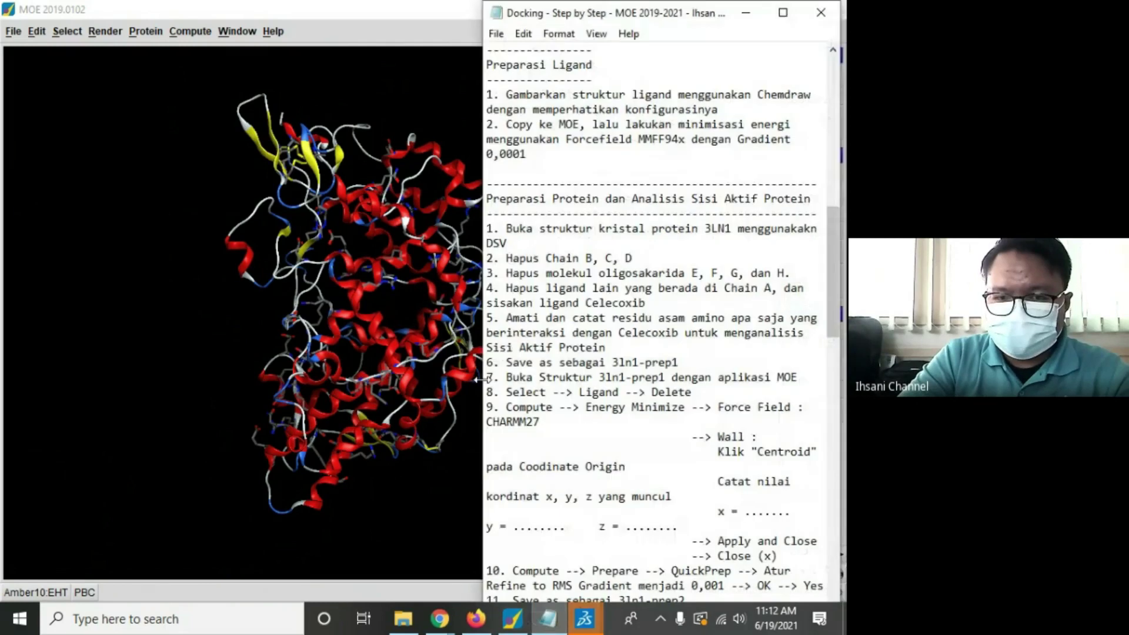
pyautogui.moveTo(478, 380); pyautogui.dragTo(2, 406)
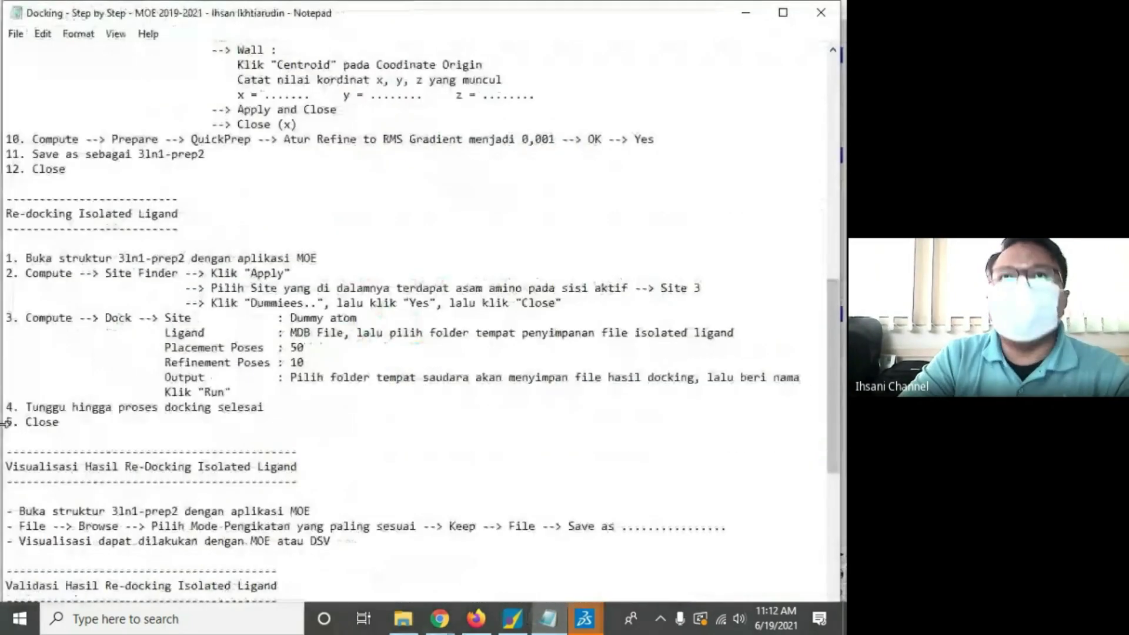
pyautogui.scroll(5, 154, 336)
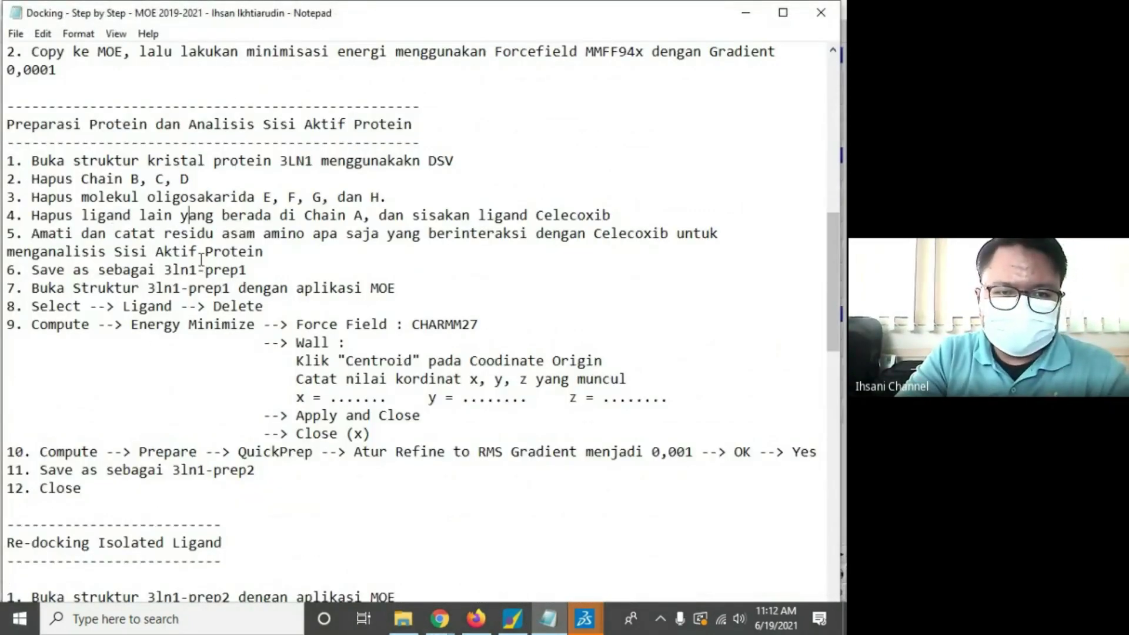
pyautogui.moveTo(249, 272); pyautogui.dragTo(292, 310)
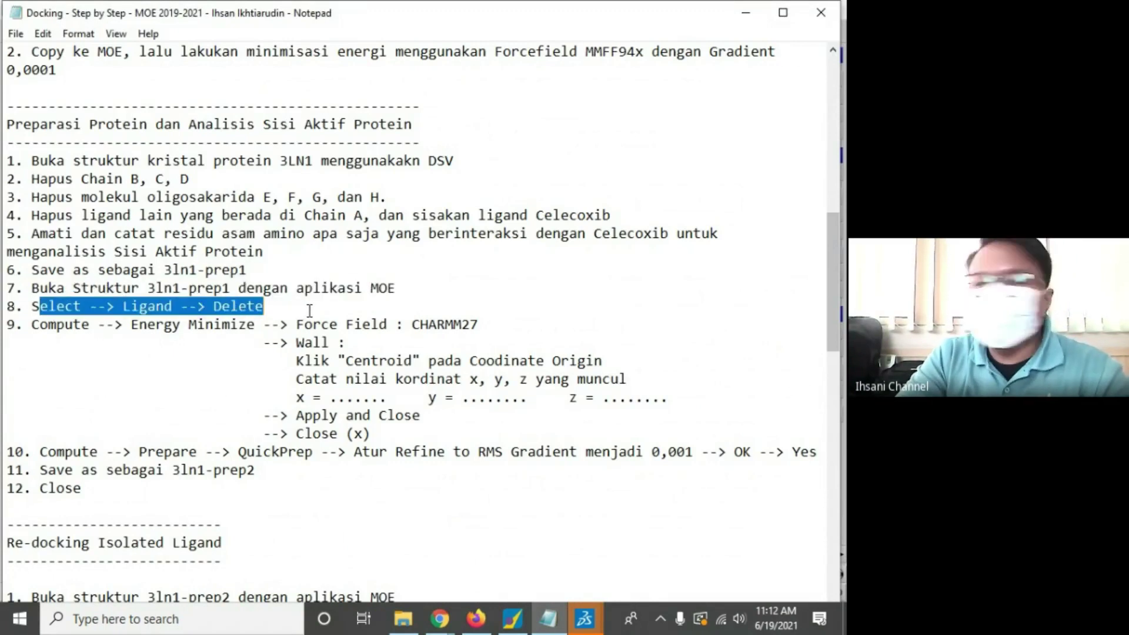
pyautogui.moveTo(33, 326); pyautogui.dragTo(405, 323)
pyautogui.click(434, 329)
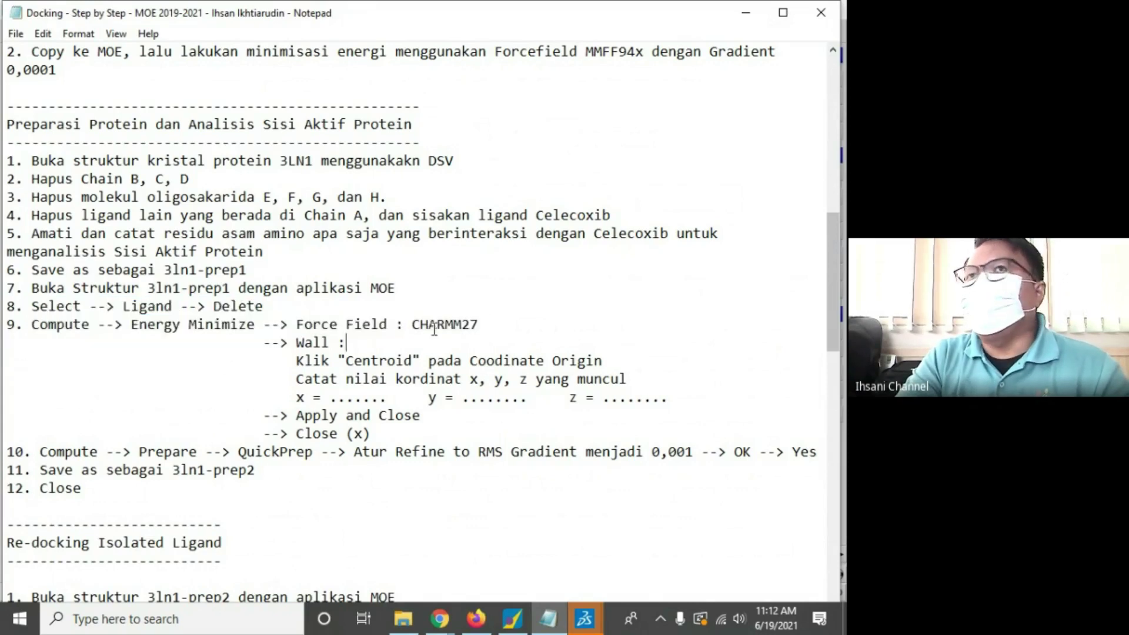
pyautogui.moveTo(296, 325); pyautogui.dragTo(495, 319)
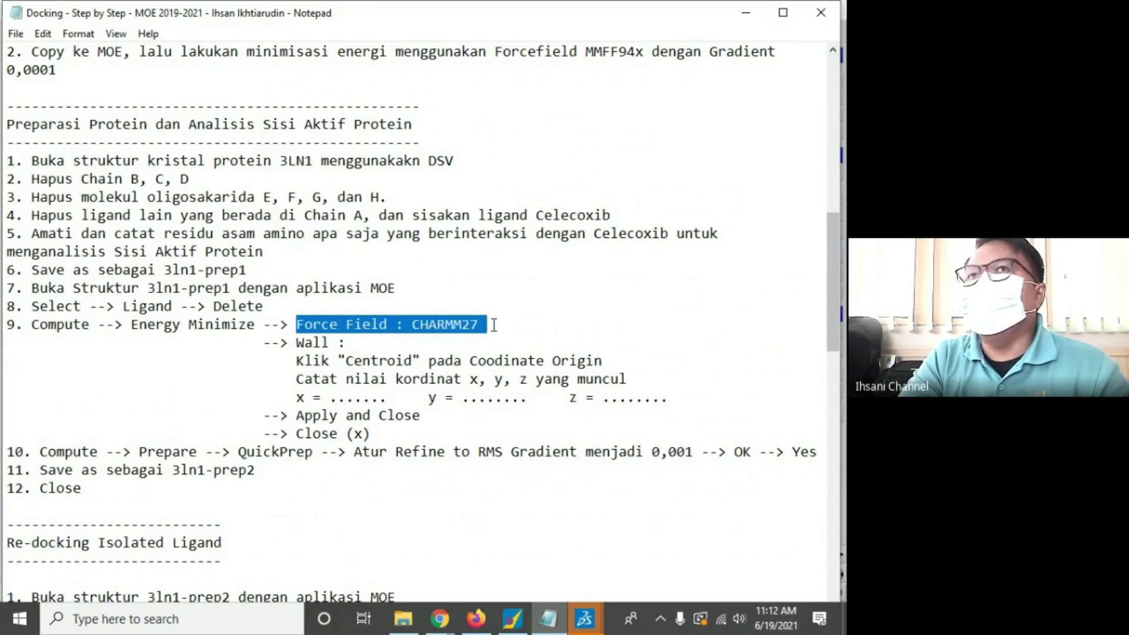
pyautogui.click(494, 325)
pyautogui.moveTo(502, 323); pyautogui.dragTo(297, 323)
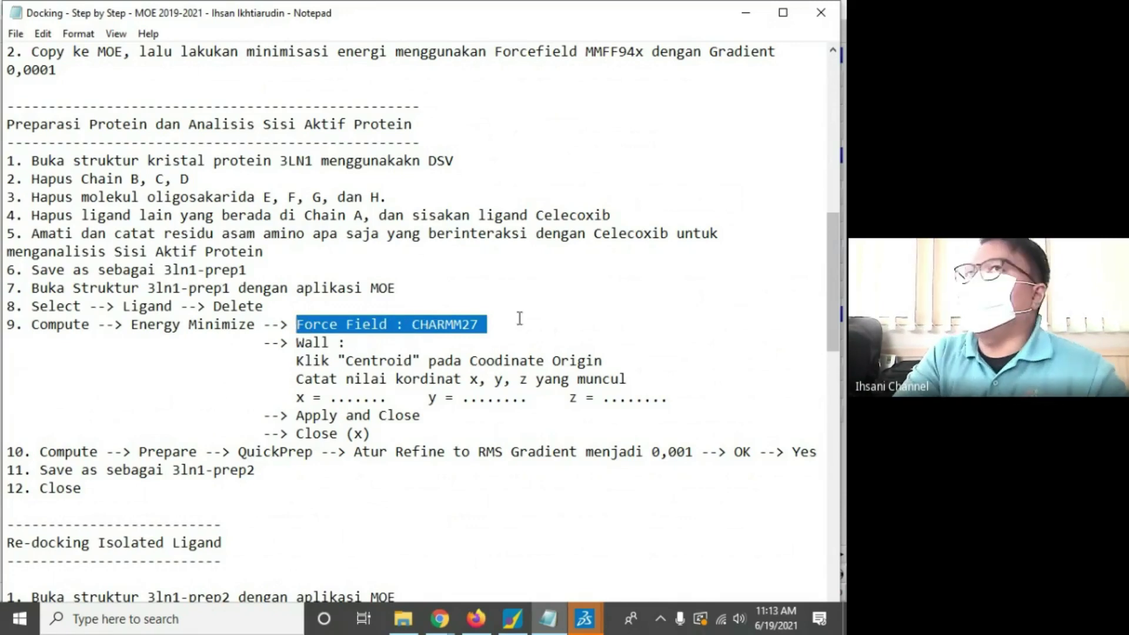
pyautogui.click(214, 344)
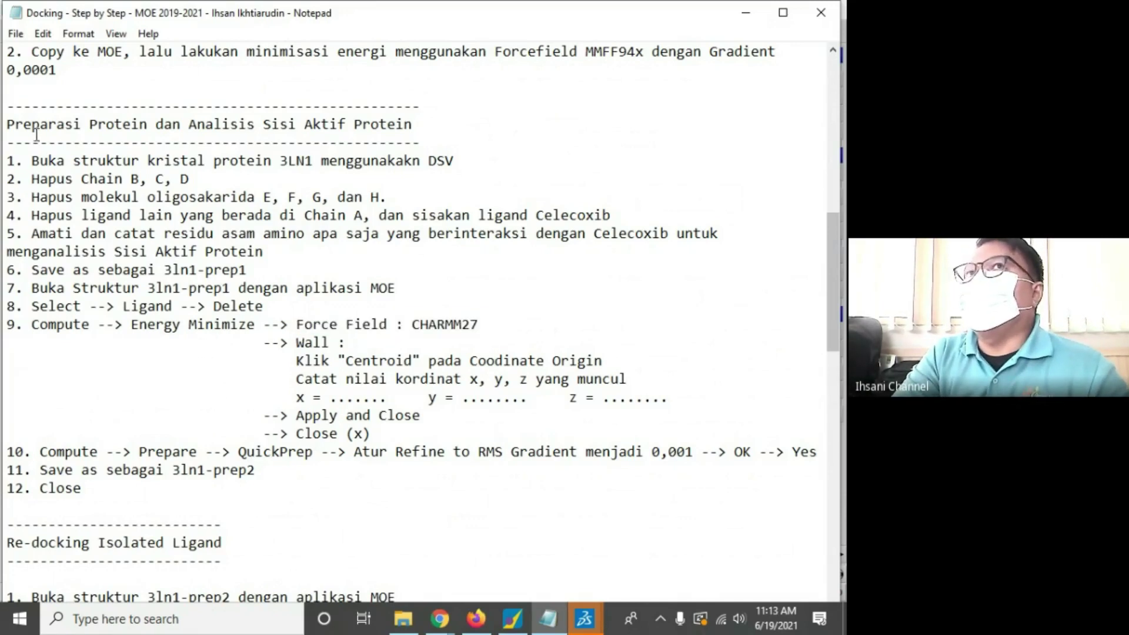
# Step: Enlarge the protocol text, review the protein preparation section up to step 12, and return to MOE
pyautogui.moveTo(10, 120); pyautogui.dragTo(435, 131)
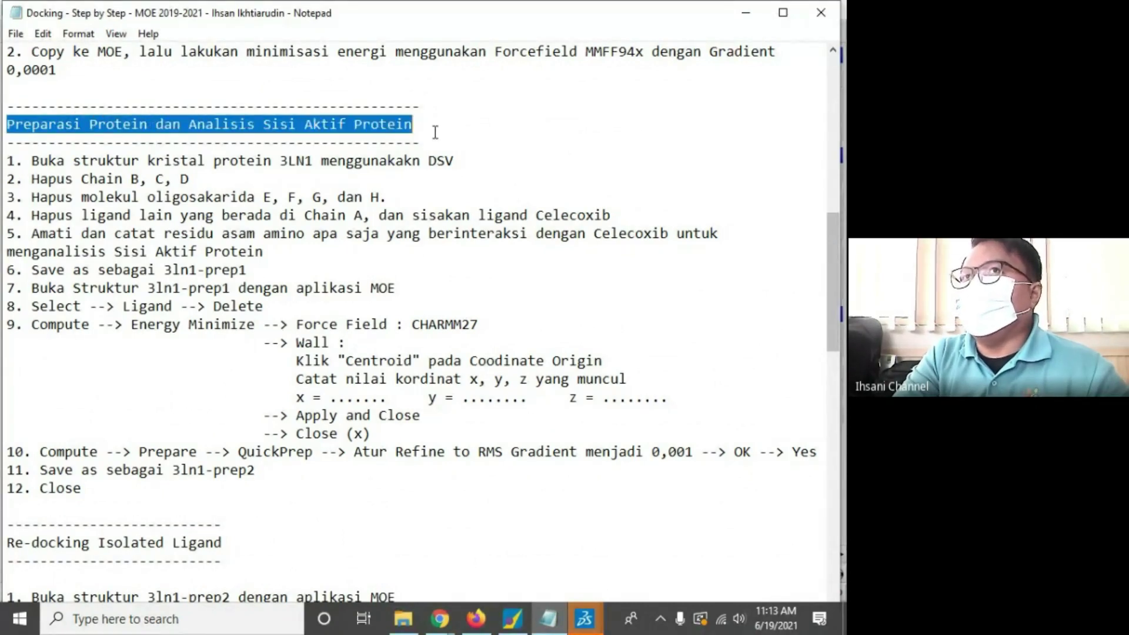
pyautogui.scroll(1, 512, 203)
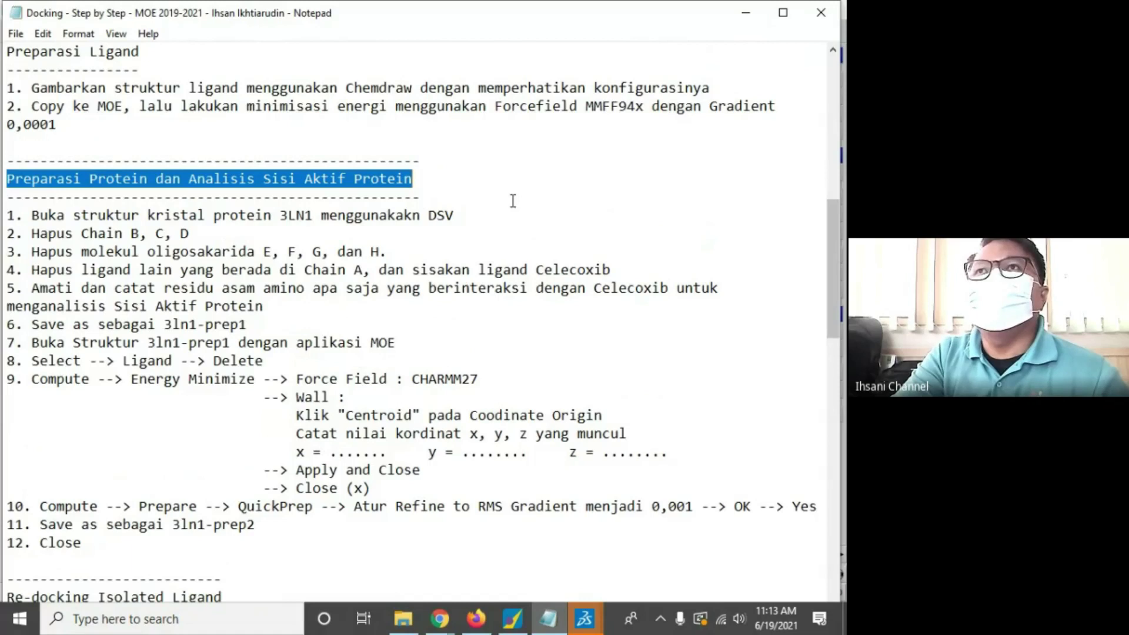
pyautogui.keyDown('ctrl'); pyautogui.scroll(2, 511, 213); pyautogui.keyUp('ctrl')
pyautogui.keyDown('ctrl'); pyautogui.scroll(-1, 509, 230); pyautogui.keyUp('ctrl')
pyautogui.click(509, 233)
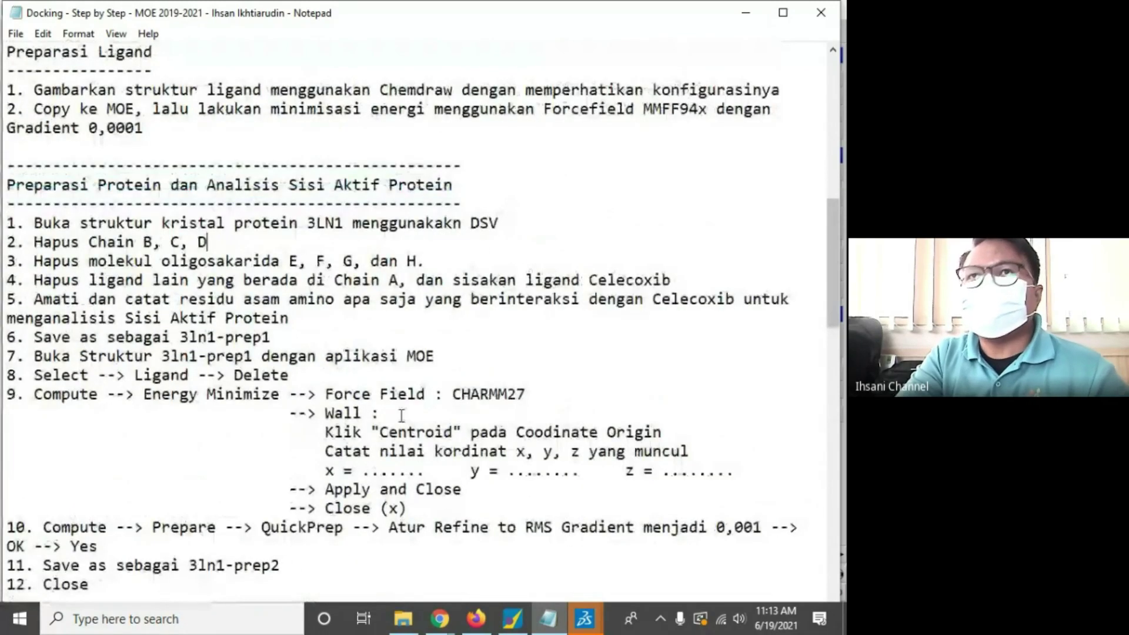
pyautogui.scroll(-1, 130, 388)
pyautogui.moveTo(34, 337); pyautogui.dragTo(226, 339)
pyautogui.click(202, 525)
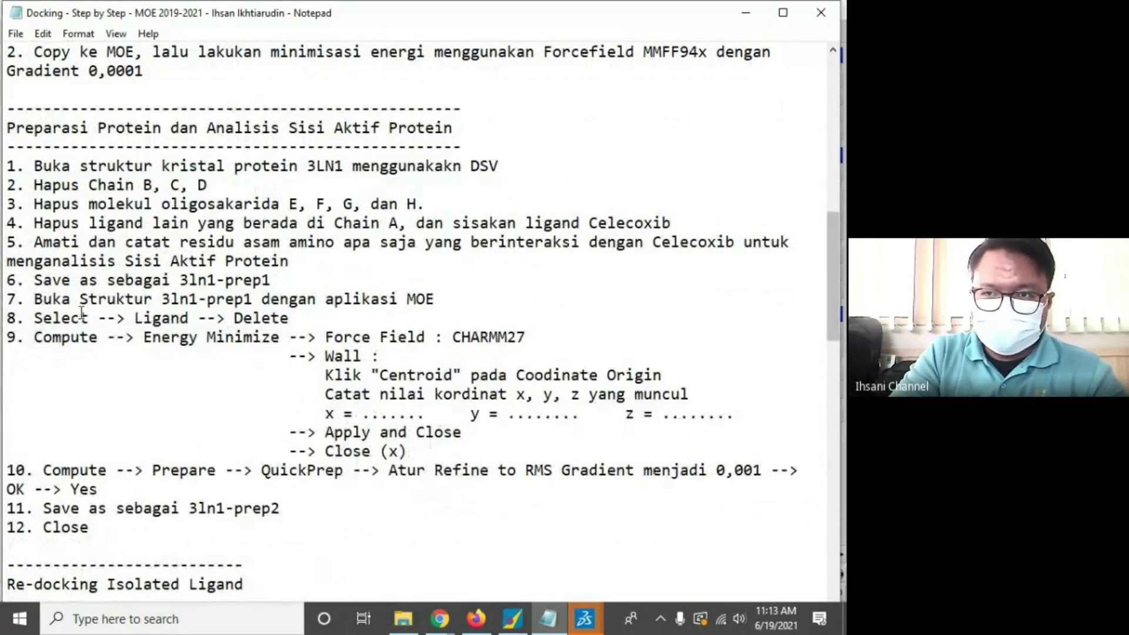
pyautogui.click(775, 16)
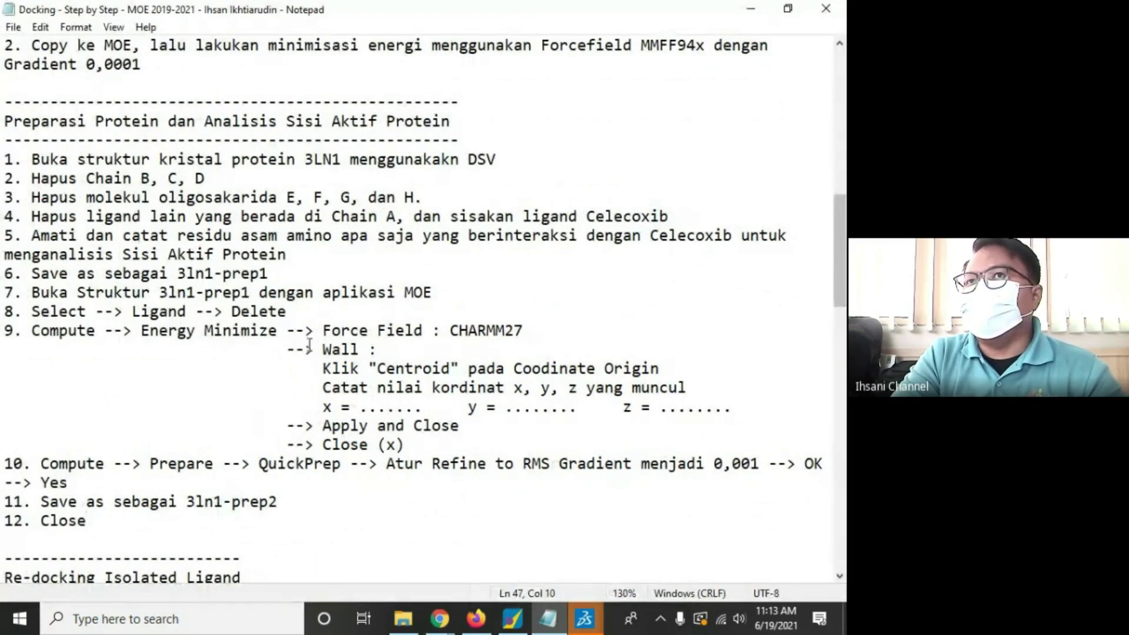
pyautogui.click(747, 10)
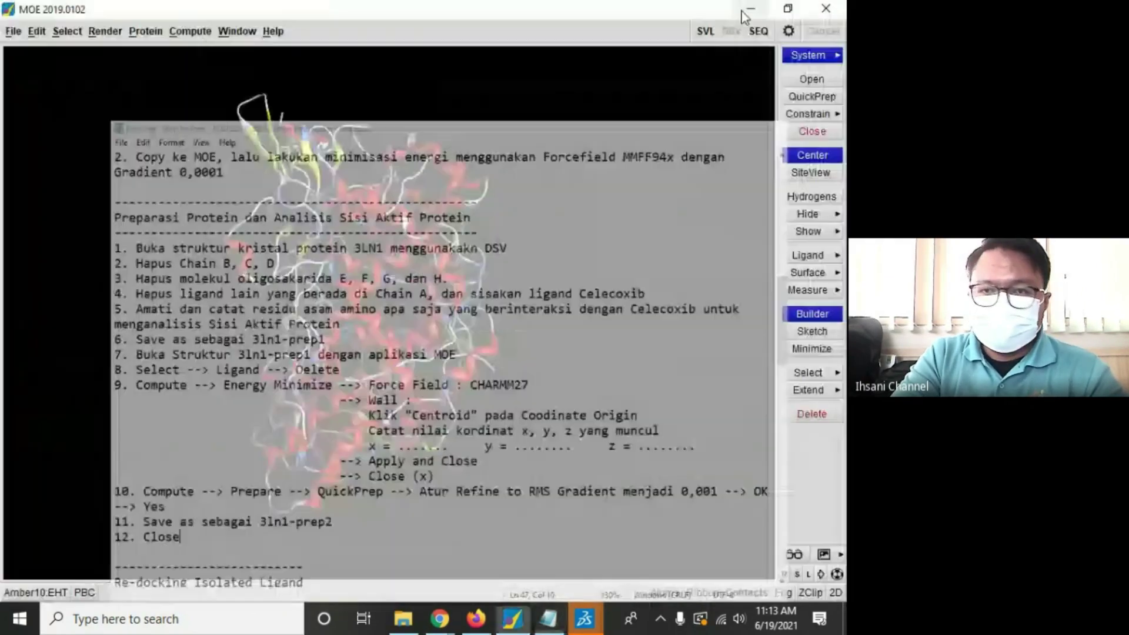
# Step: Open the forcefield setup of Energy Minimize, look through its parameter, restraint and wall settings, and load the CHARMM27 forcefield
pyautogui.click(190, 30)
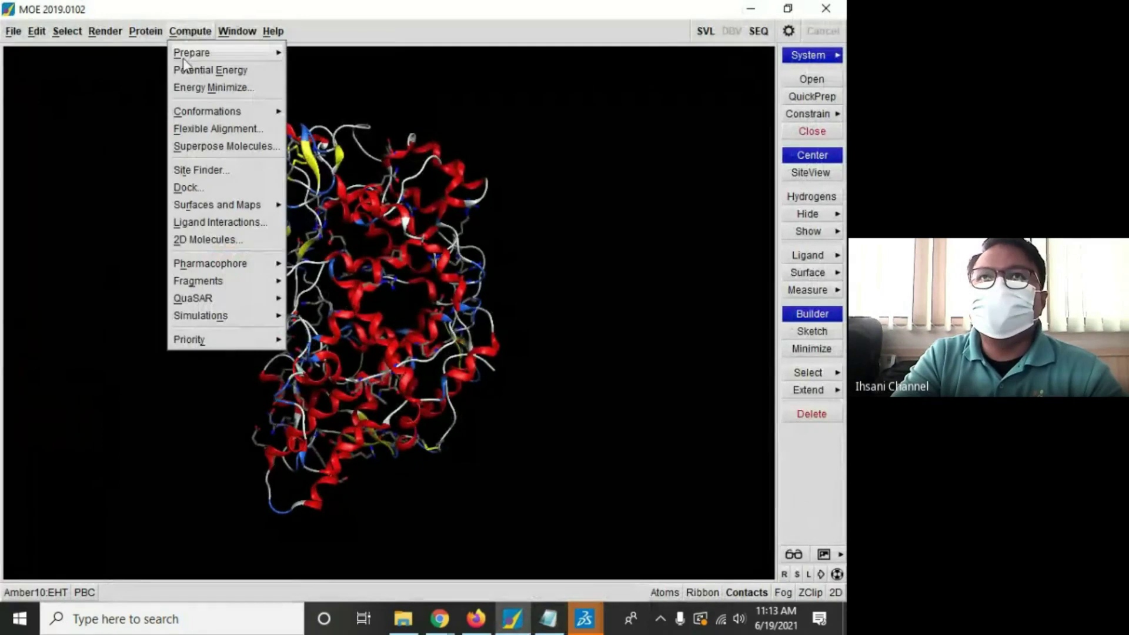
pyautogui.click(194, 89)
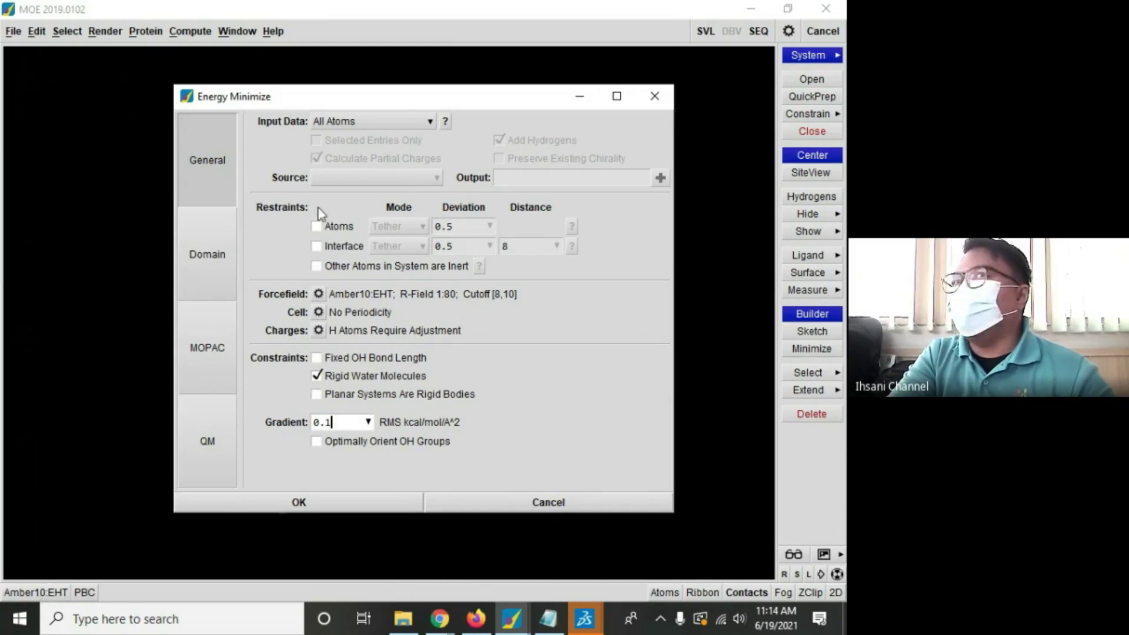
pyautogui.click(320, 296)
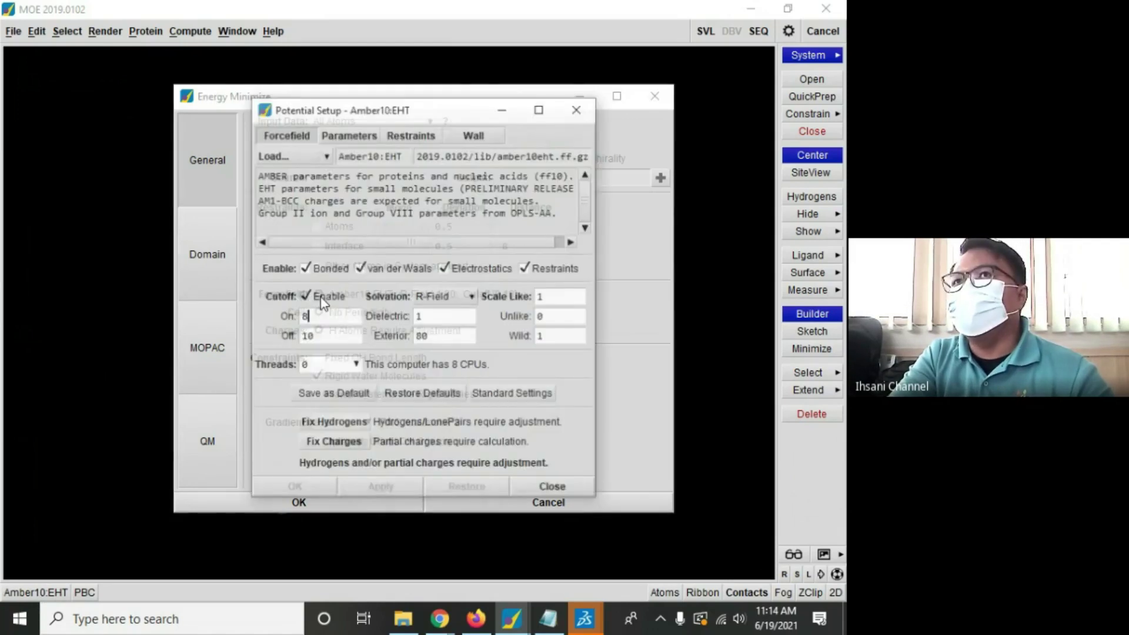
pyautogui.click(333, 136)
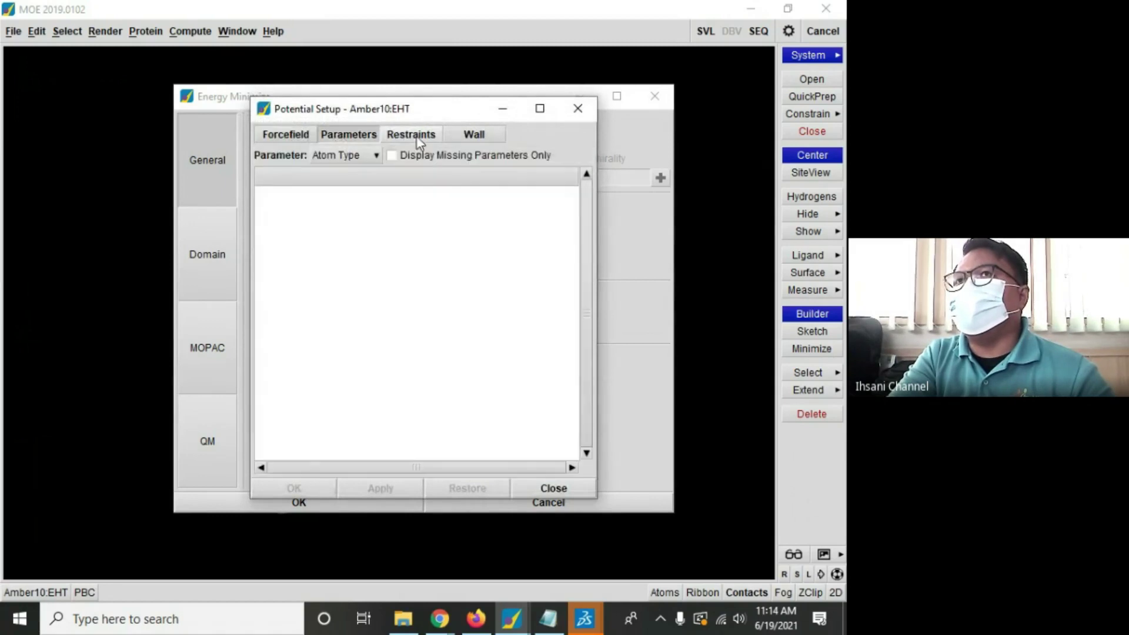
pyautogui.click(415, 133)
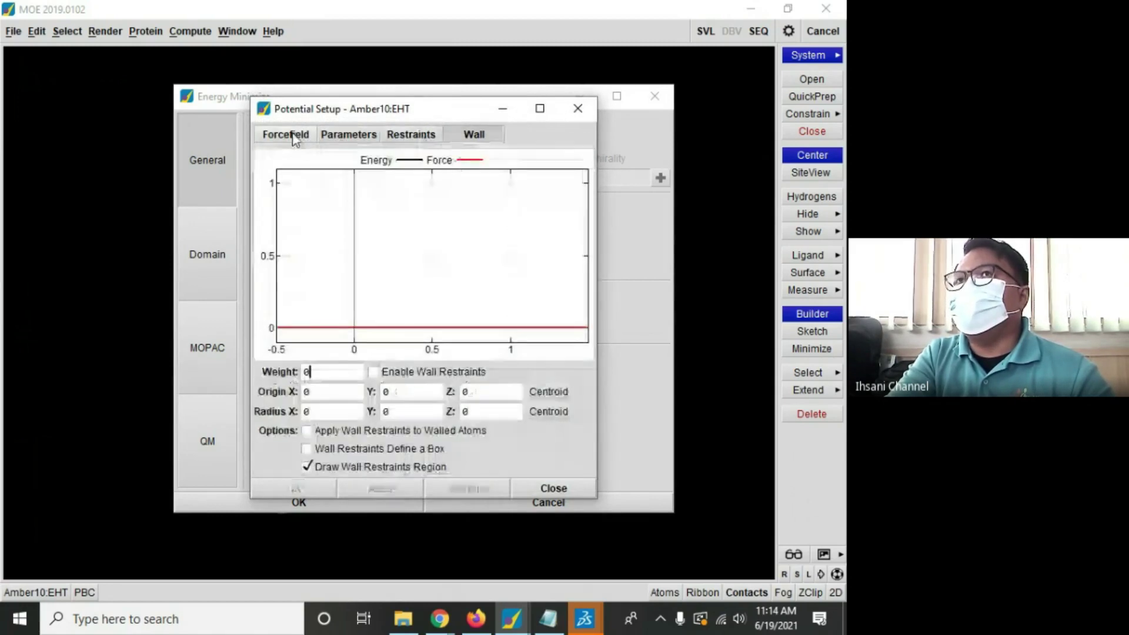
pyautogui.click(285, 135)
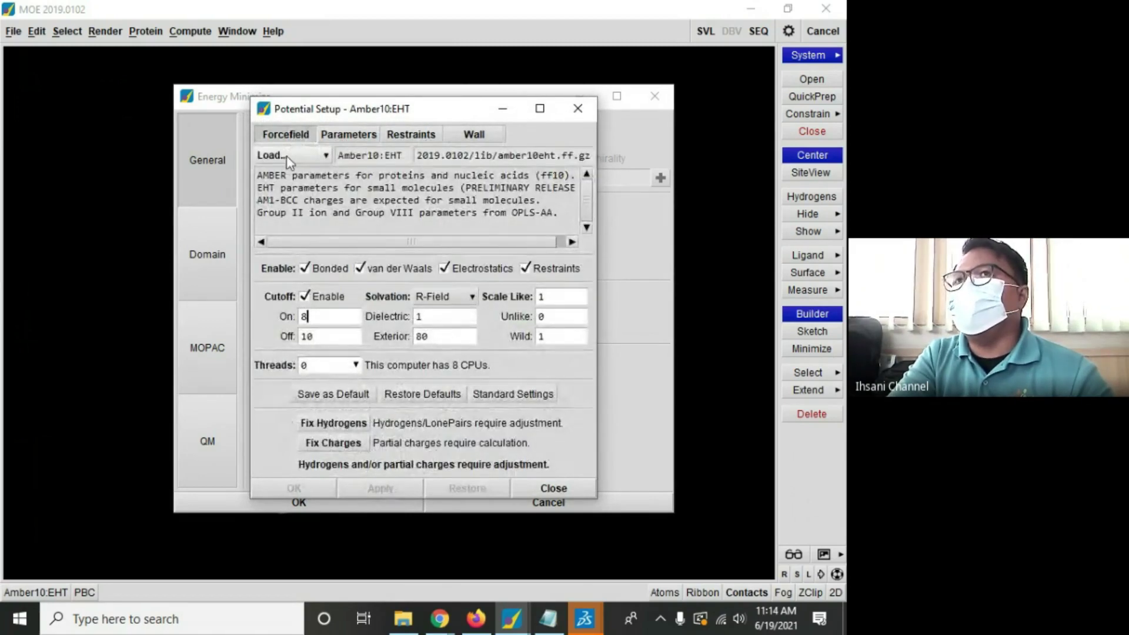
pyautogui.click(312, 156)
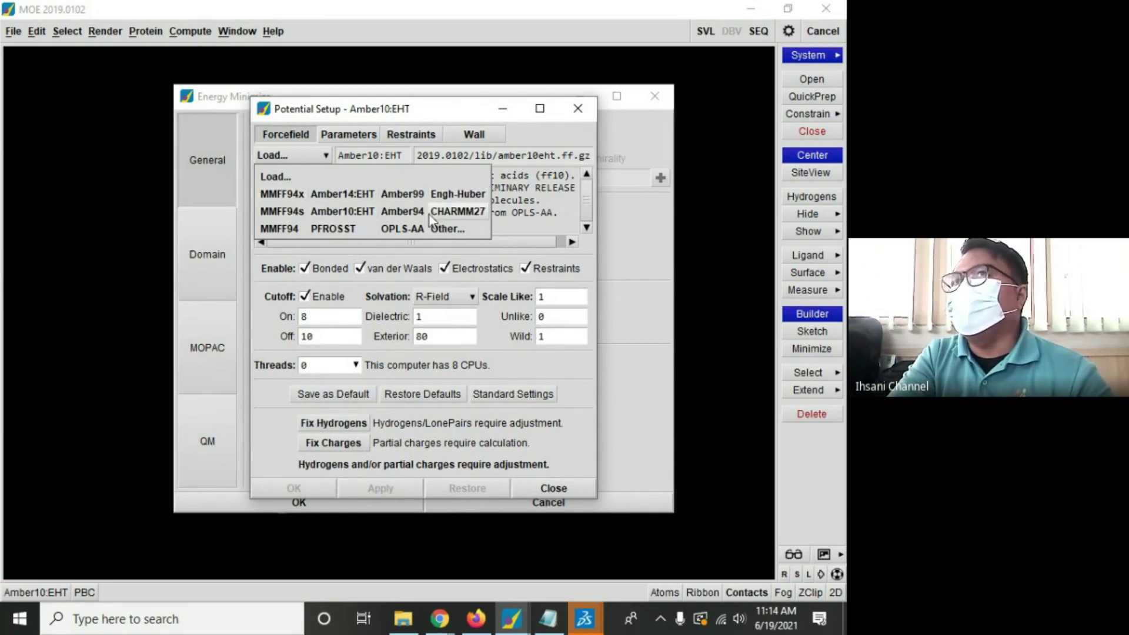
pyautogui.click(462, 215)
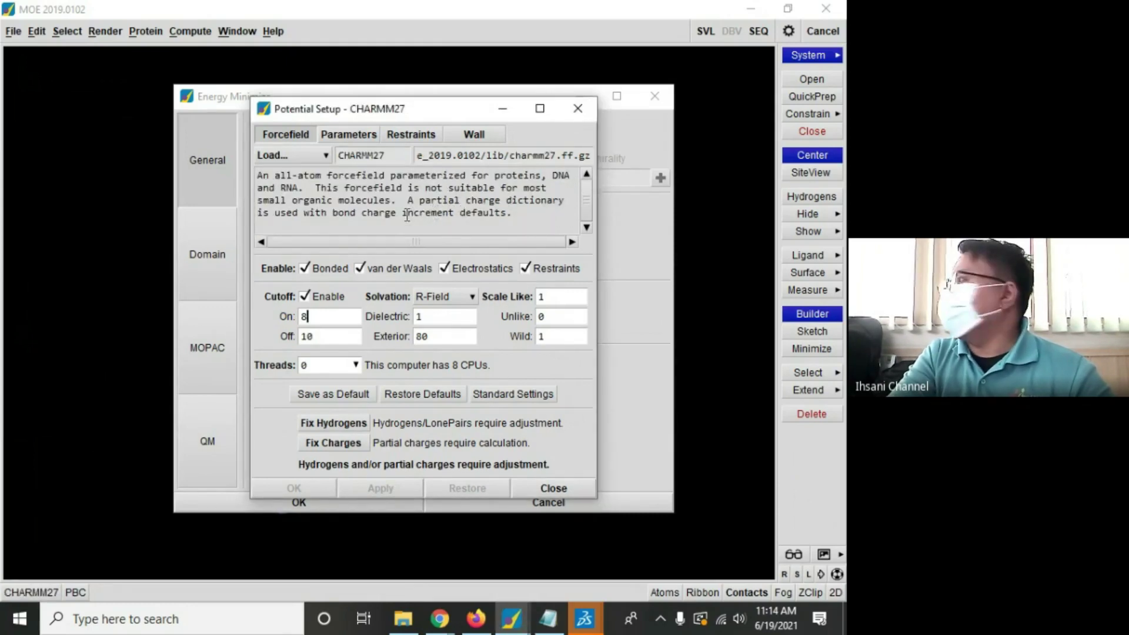
# Step: Compare the CHARMM27 forcefield description with that of MMFF94x by loading MMFF94x, and load CHARMM27 again
pyautogui.moveTo(394, 157); pyautogui.dragTo(328, 160)
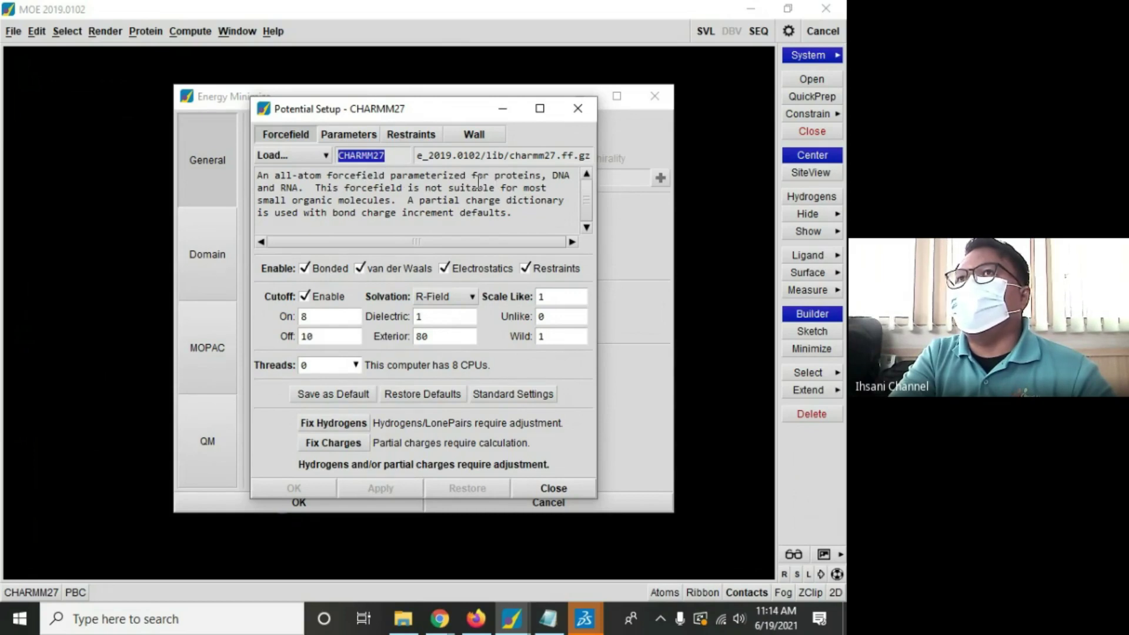
pyautogui.moveTo(471, 175); pyautogui.dragTo(314, 187)
pyautogui.click(307, 200)
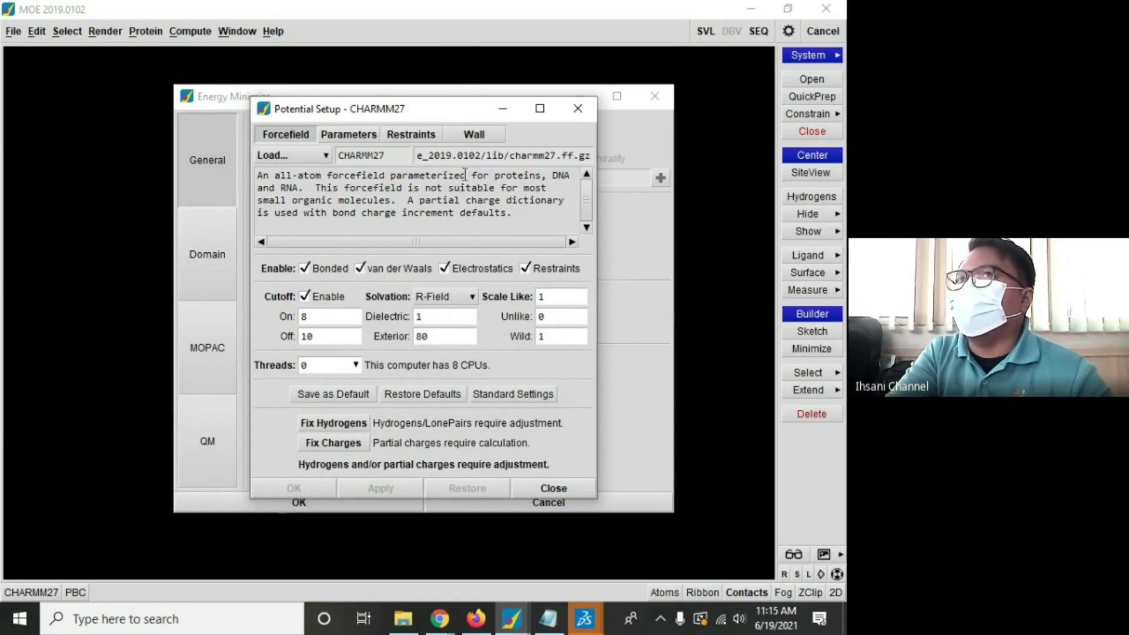
pyautogui.doubleClick(376, 155)
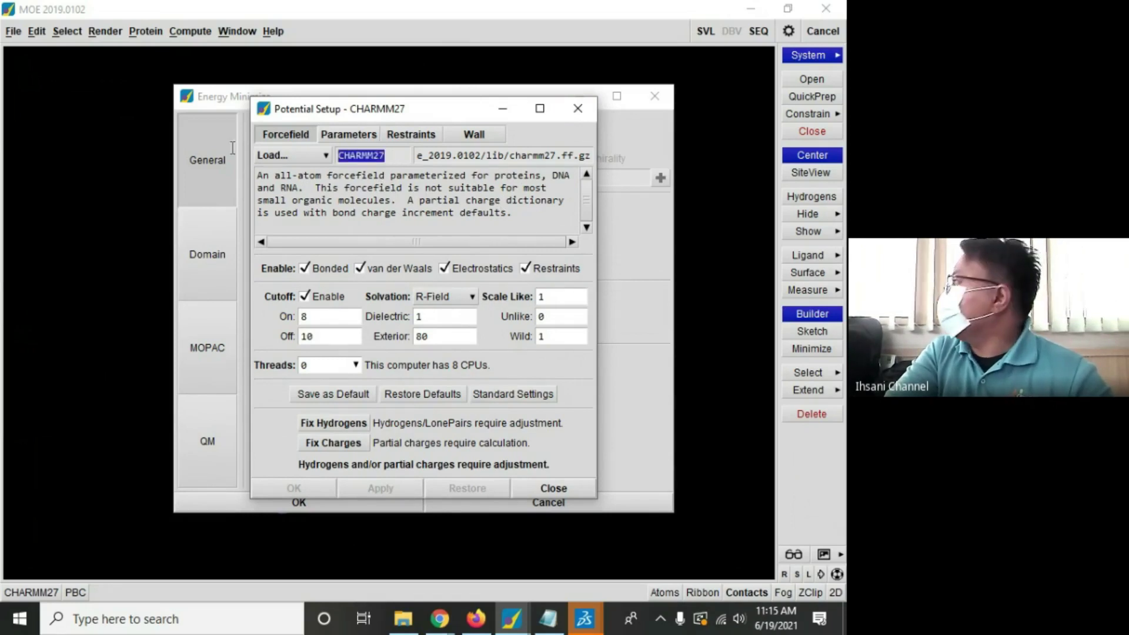
pyautogui.click(320, 156)
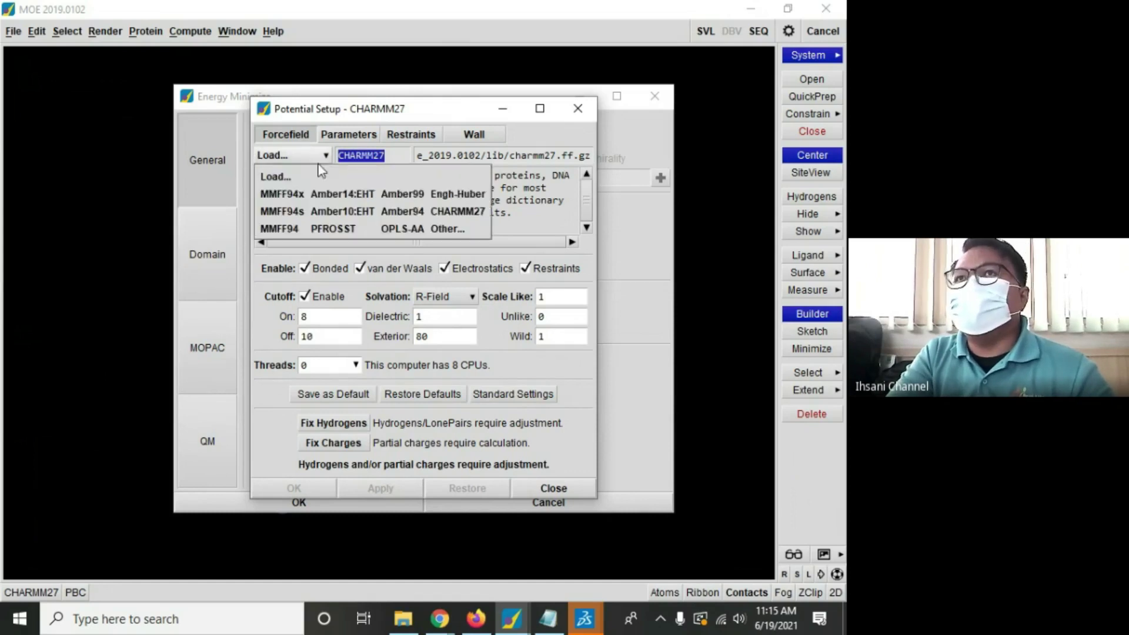
pyautogui.click(291, 195)
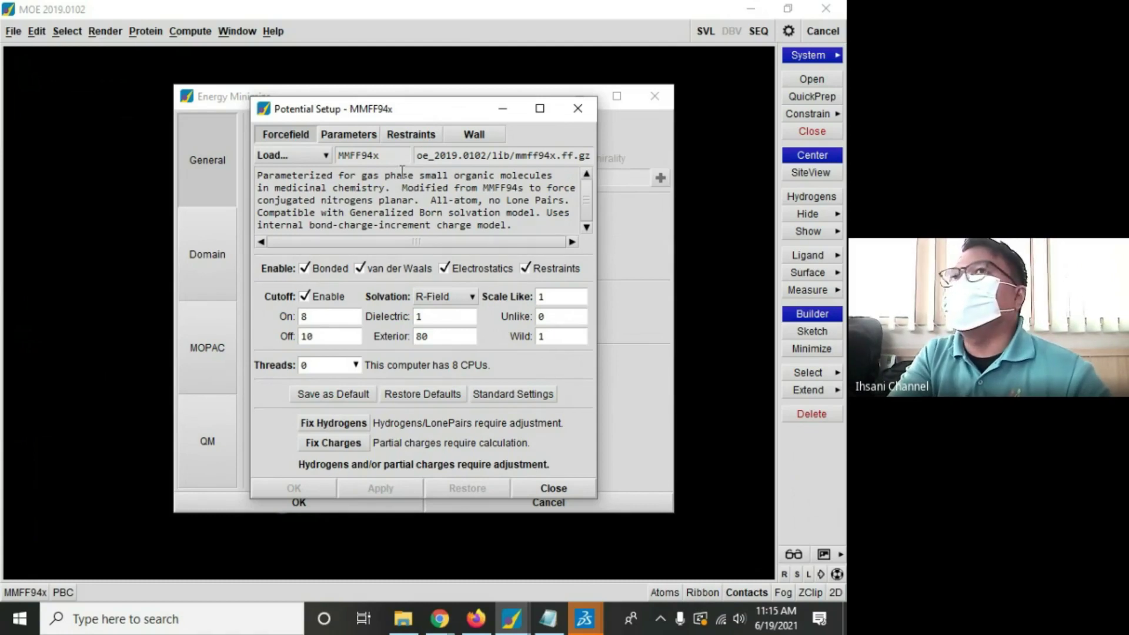
pyautogui.click(319, 156)
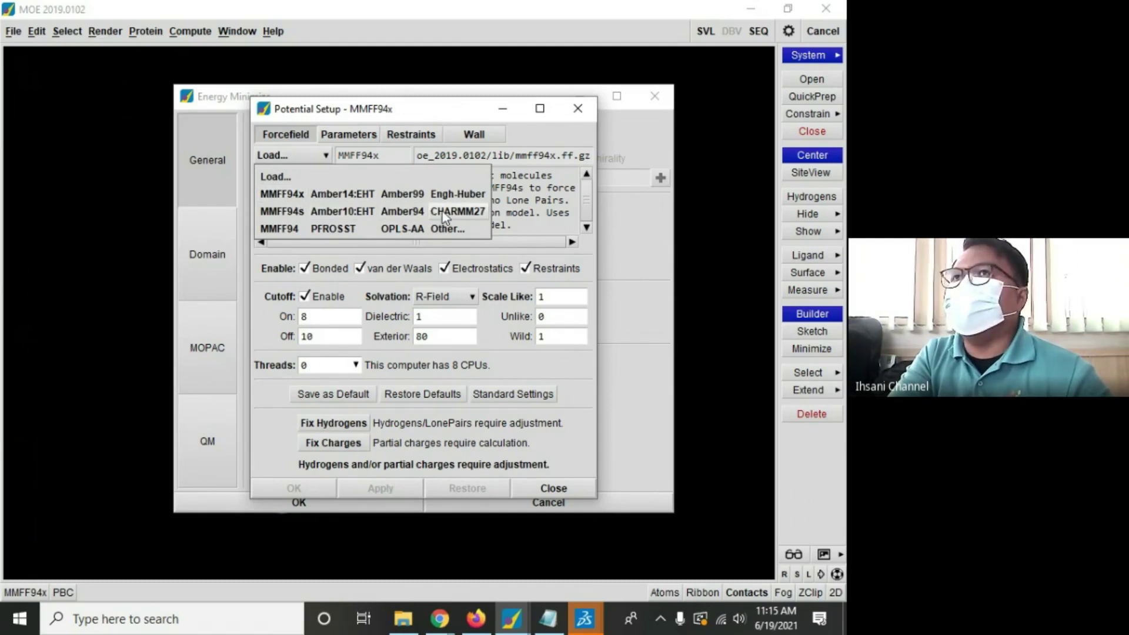
pyautogui.click(448, 213)
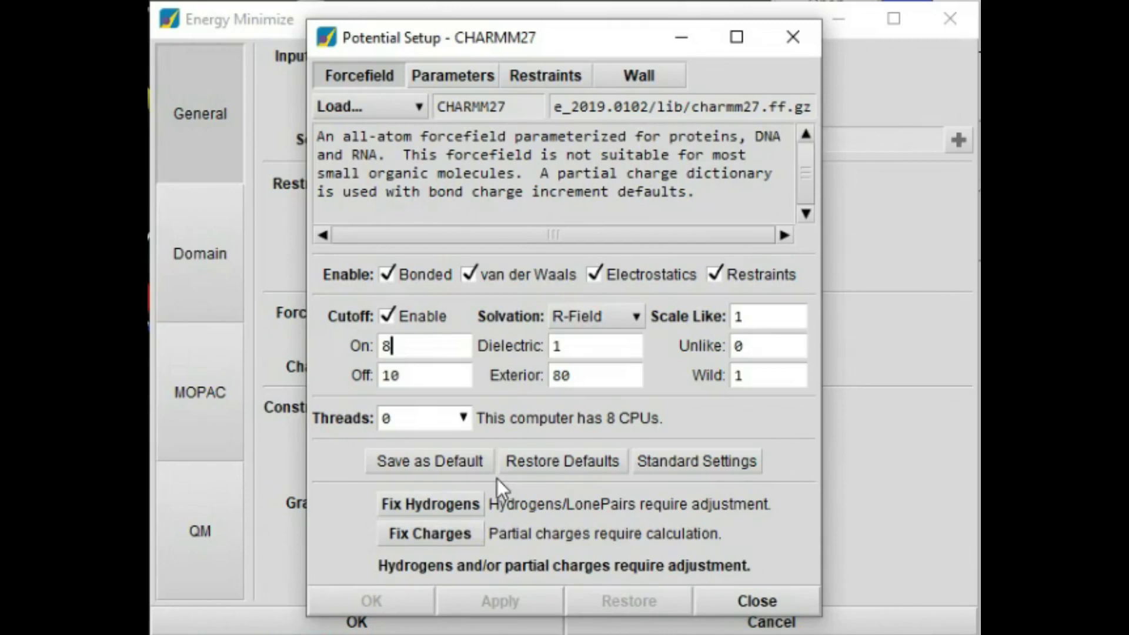
# Step: Fix the hydrogens and partial charges for the CHARMM27 forcefield, and show the wall restraint settings
pyautogui.click(443, 503)
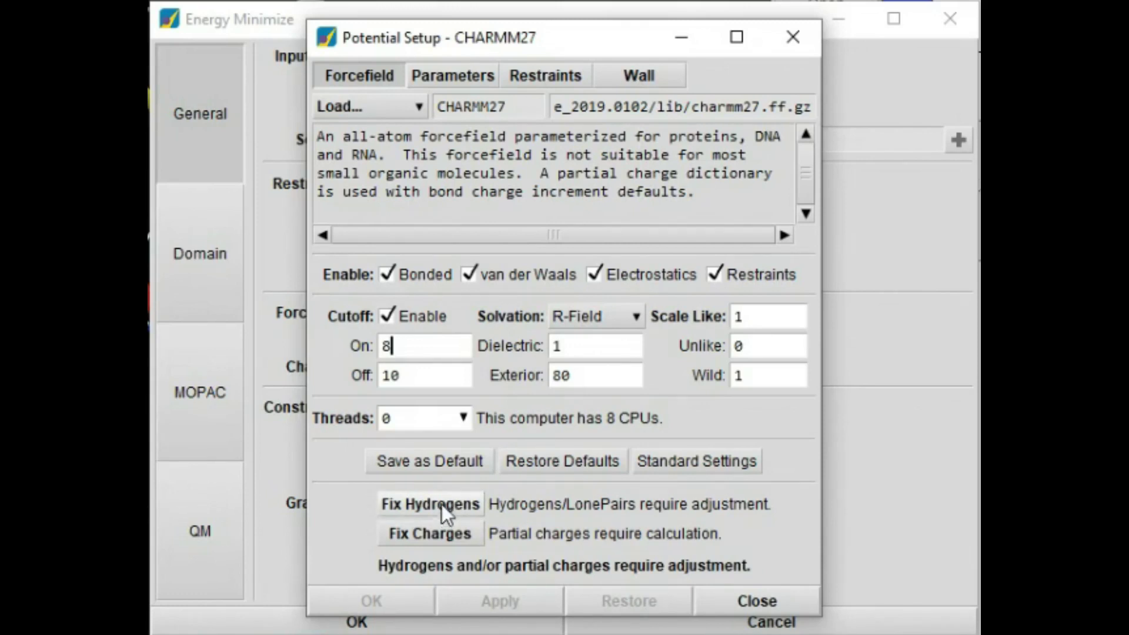
pyautogui.click(462, 535)
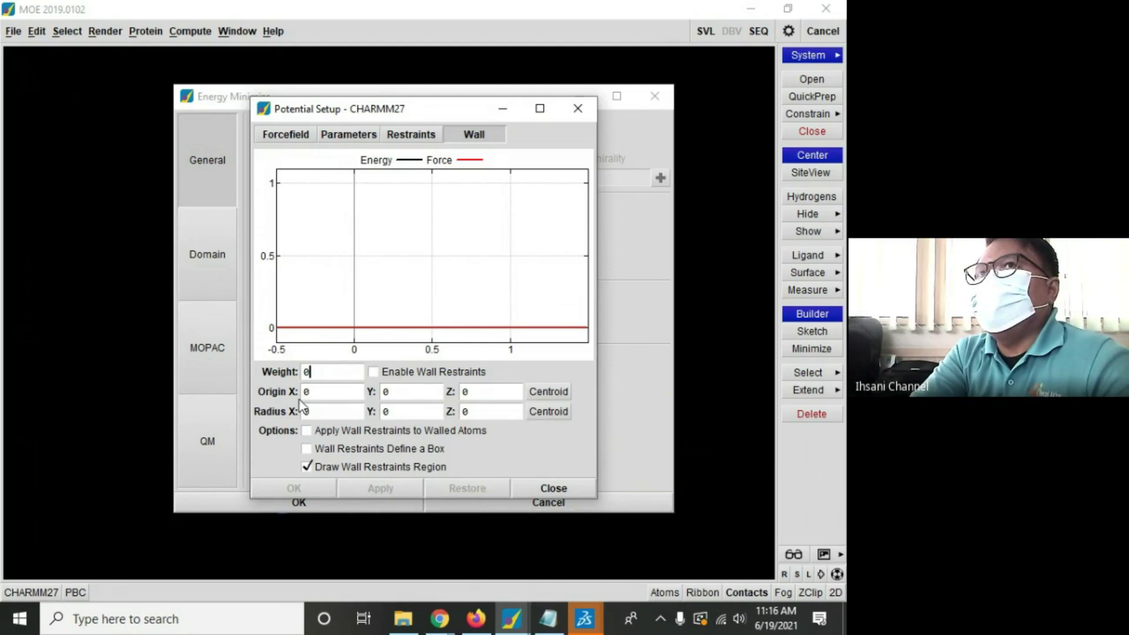
# Step: Fill the wall origin X, Y and Z coordinates from the centroid and read them off
pyautogui.click(542, 392)
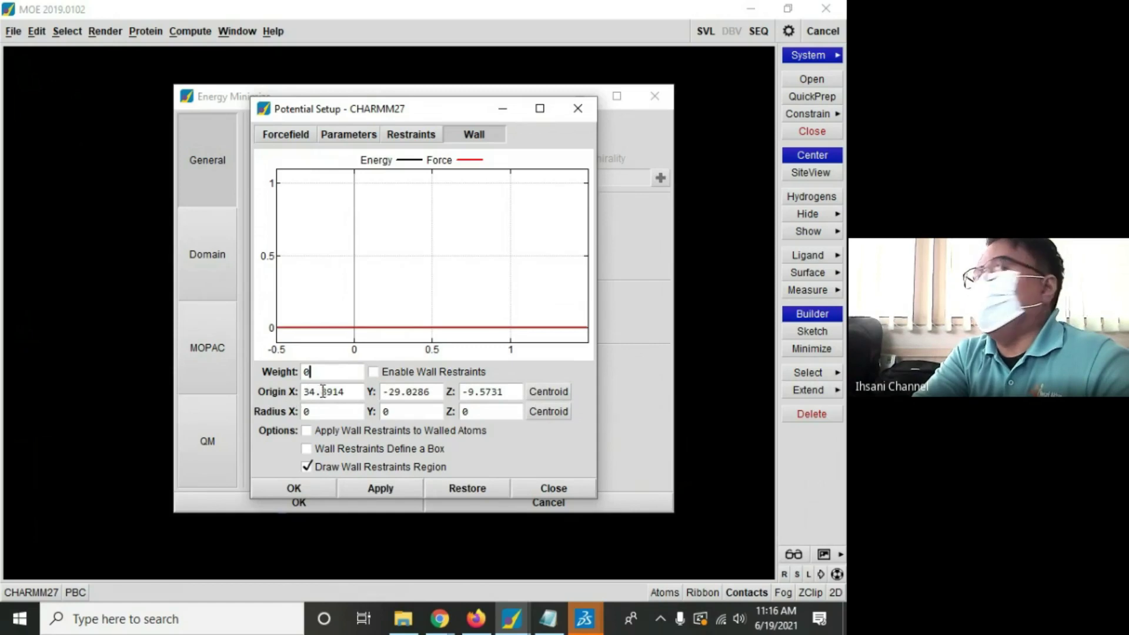
pyautogui.moveTo(462, 392); pyautogui.dragTo(512, 394)
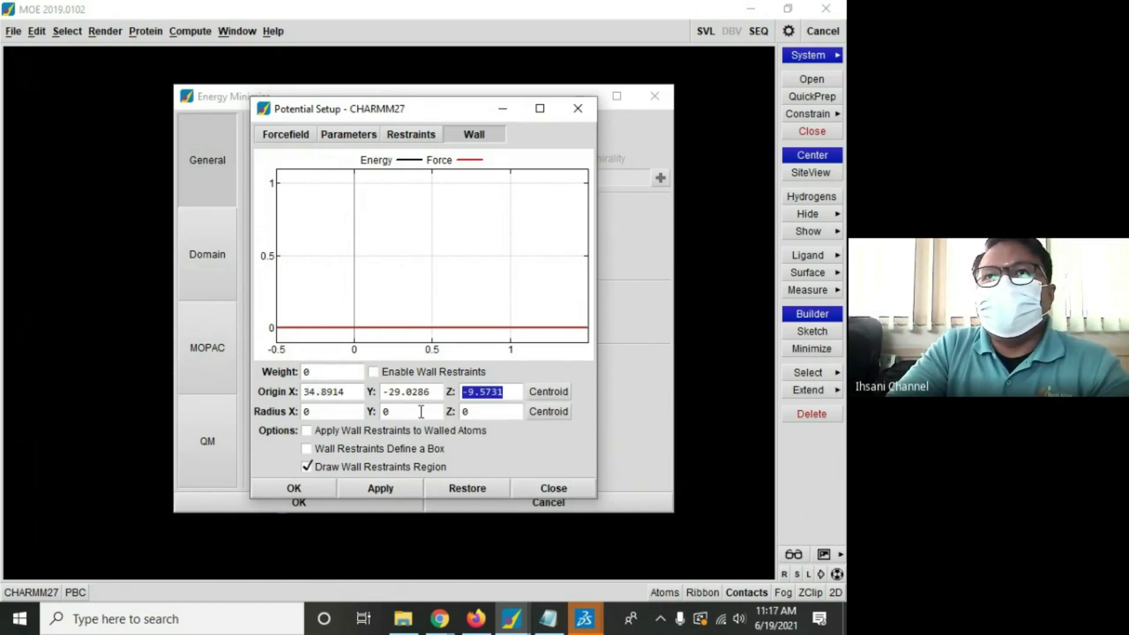
pyautogui.click(333, 392)
pyautogui.click(505, 391)
pyautogui.moveTo(518, 390); pyautogui.dragTo(460, 392)
# Step: Check the Apply and Close instructions in the Notepad protocol, return to MOE, apply the wall settings and close Potential Setup
pyautogui.hotkey('alt', 'Tab')
pyautogui.click(432, 407)
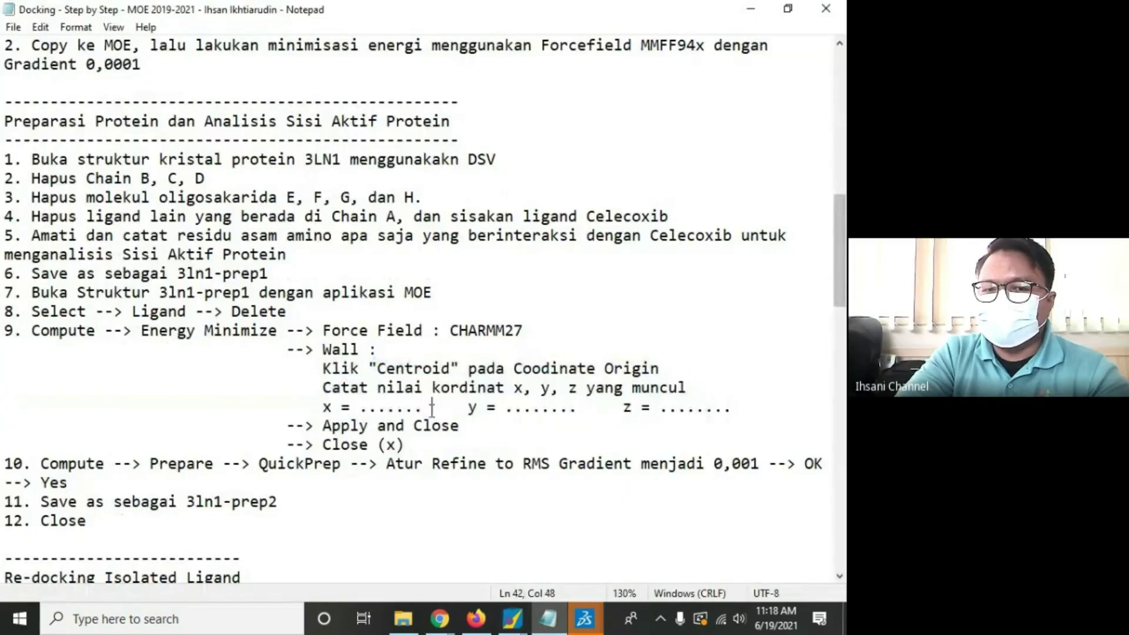
pyautogui.moveTo(323, 426); pyautogui.dragTo(503, 436)
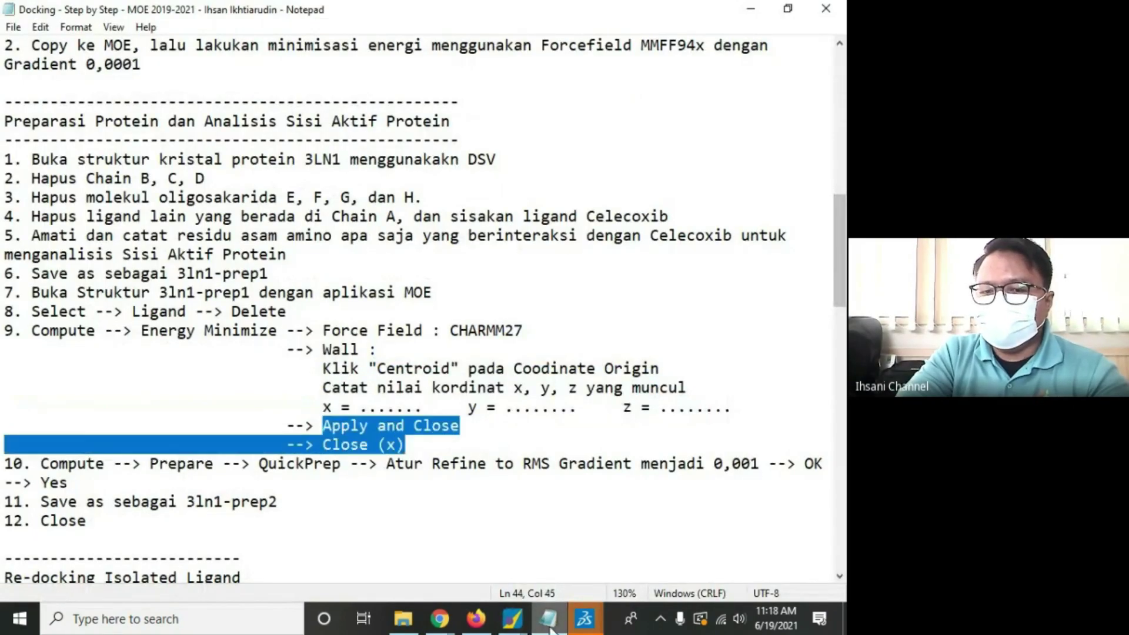
pyautogui.click(514, 624)
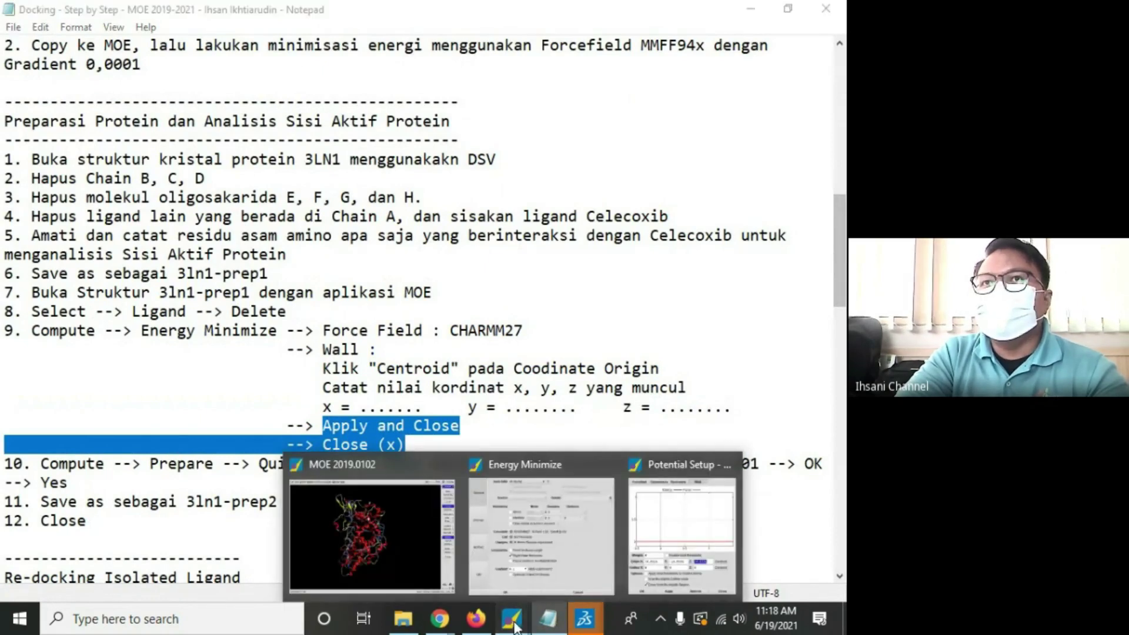
pyautogui.click(756, 7)
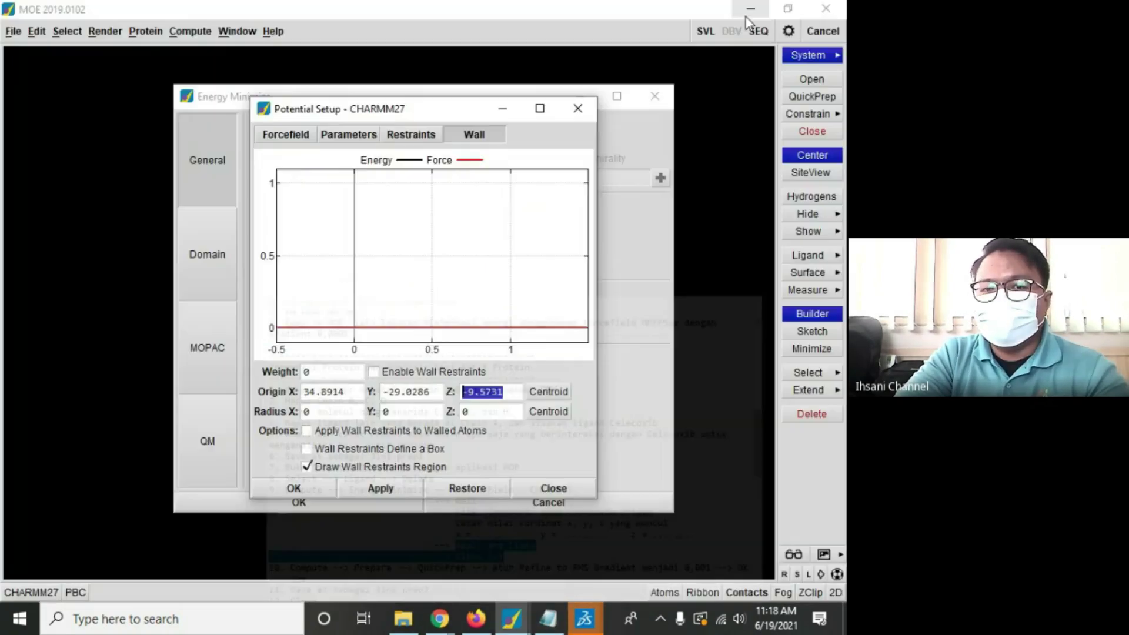
pyautogui.click(395, 490)
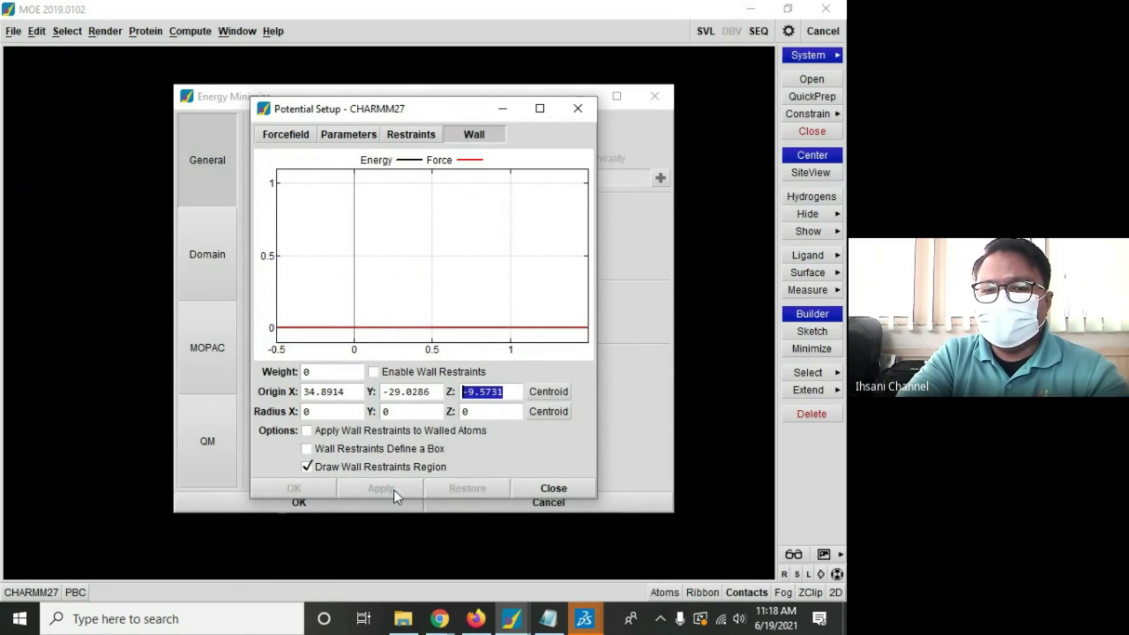
pyautogui.click(553, 489)
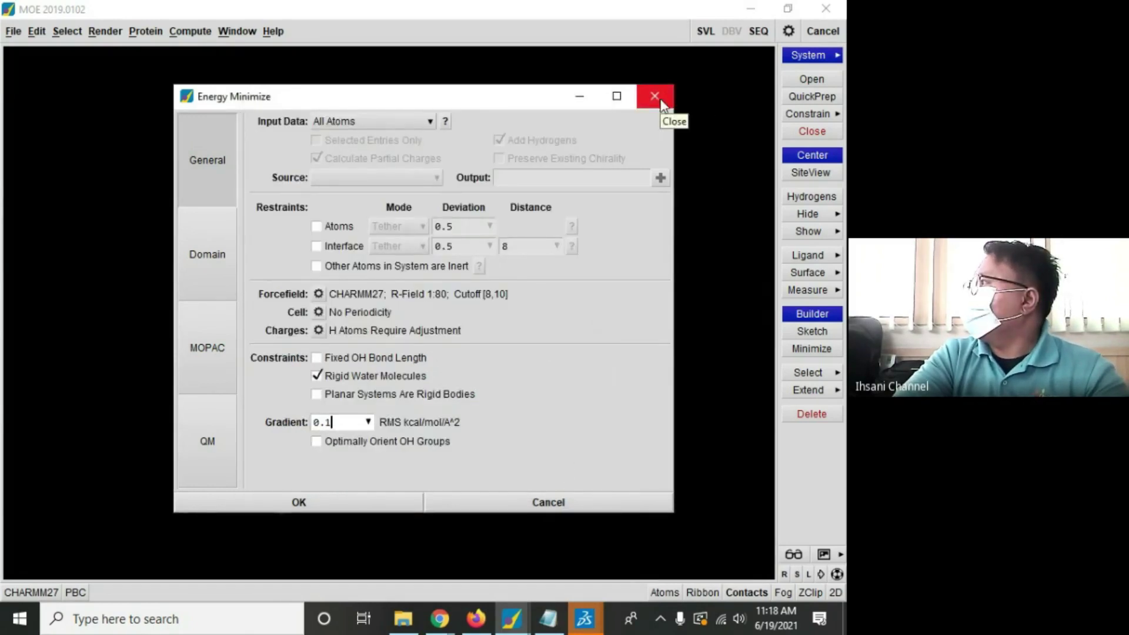
# Step: Close Energy Minimize without running it, review the QuickPrep instructions in step 10 of the Notepad protocol, and return to MOE
pyautogui.hotkey('alt', 'Tab')
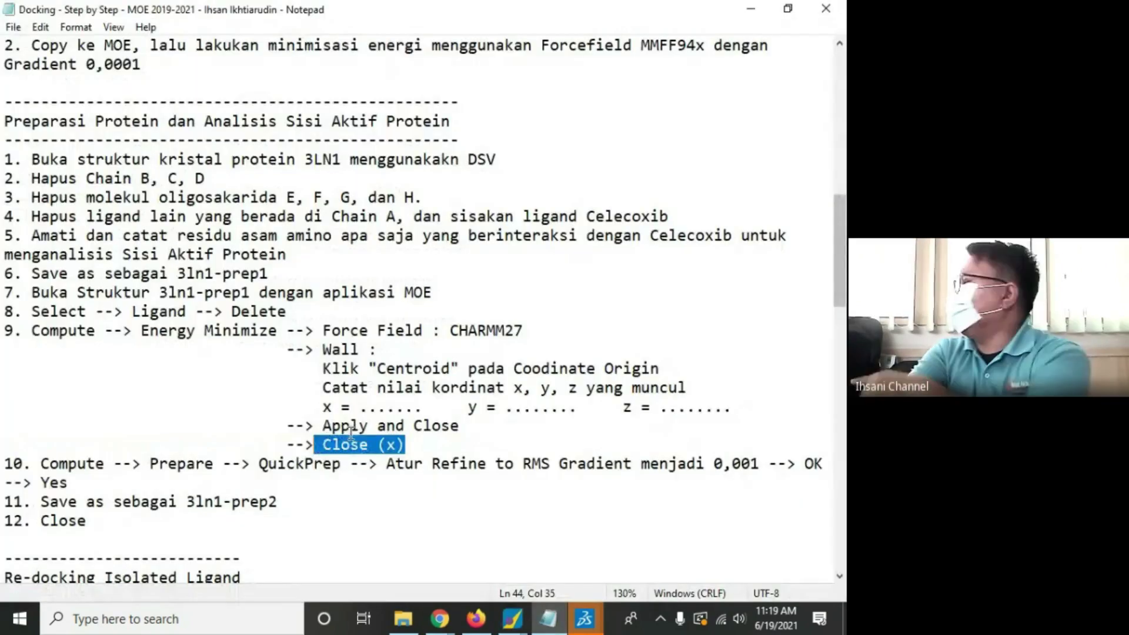
pyautogui.click(3, 465)
pyautogui.moveTo(40, 466); pyautogui.dragTo(450, 465)
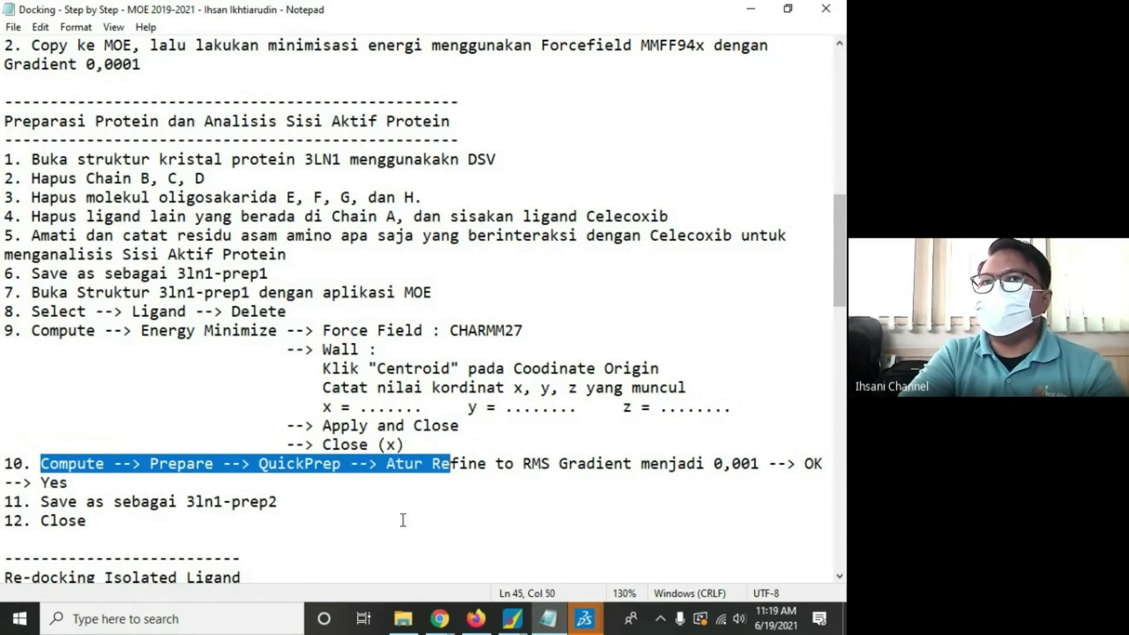
pyautogui.click(307, 486)
pyautogui.moveTo(259, 464); pyautogui.dragTo(348, 473)
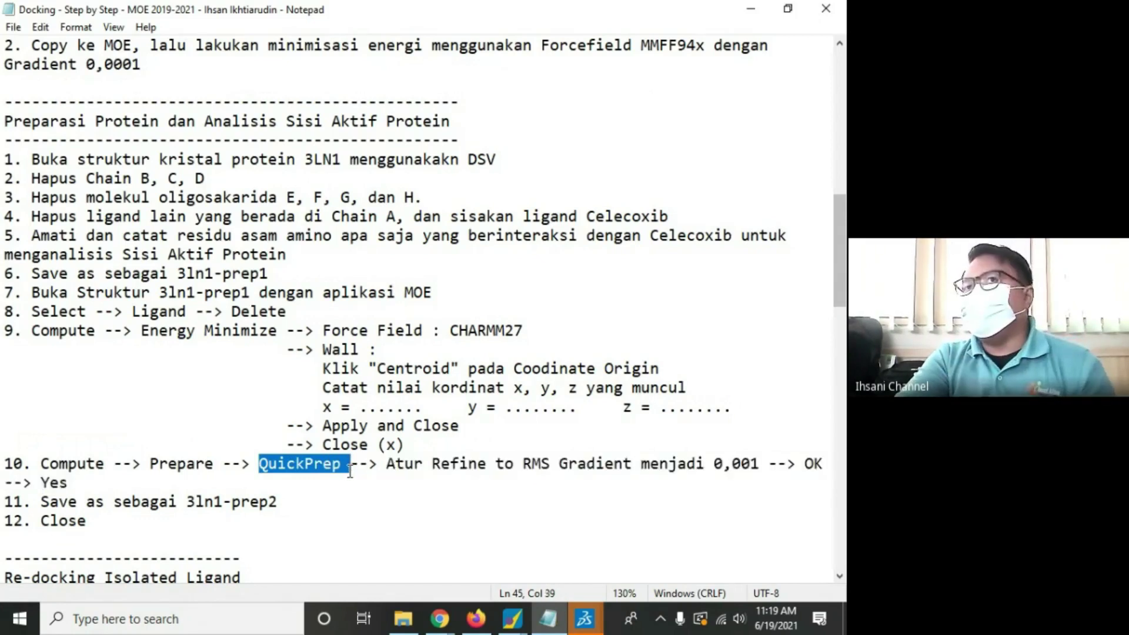
pyautogui.click(350, 468)
pyautogui.moveTo(352, 465); pyautogui.dragTo(345, 466)
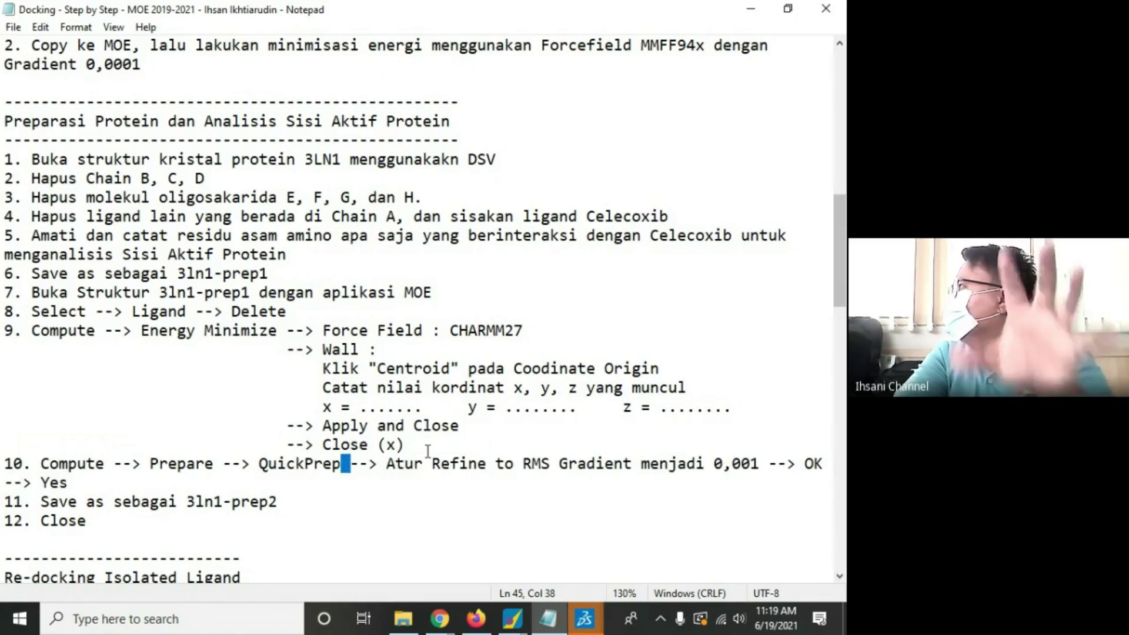
pyautogui.click(751, 9)
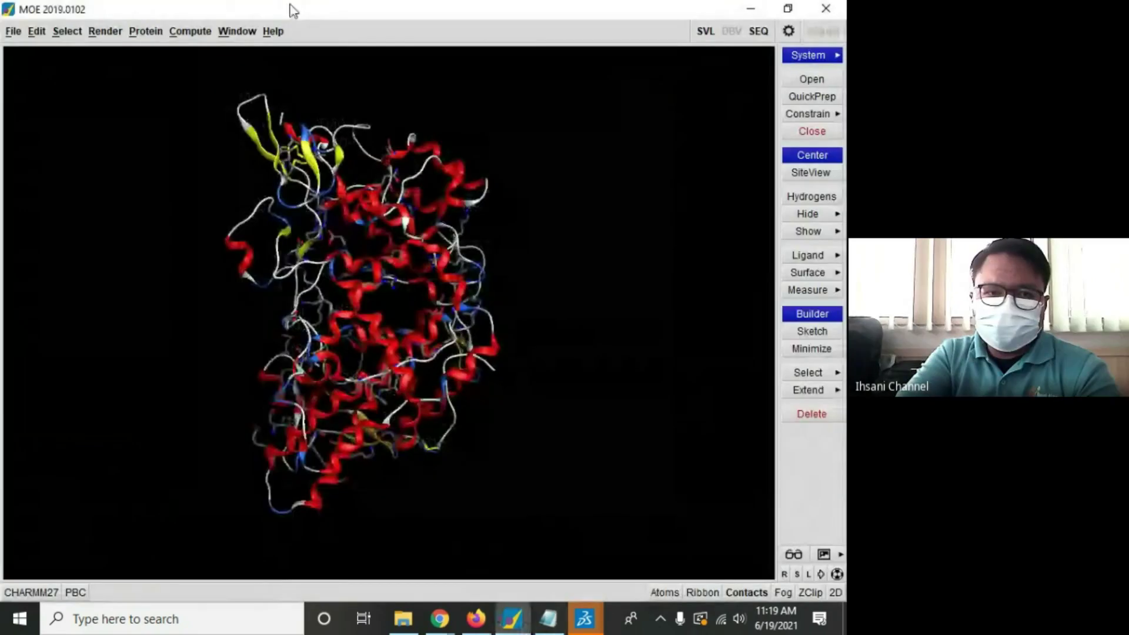
# Step: Open QuickPrep for the protein and, following the Notepad protocol, set its refinement RMS gradient to 0.001 kcal/mol/A
pyautogui.click(203, 34)
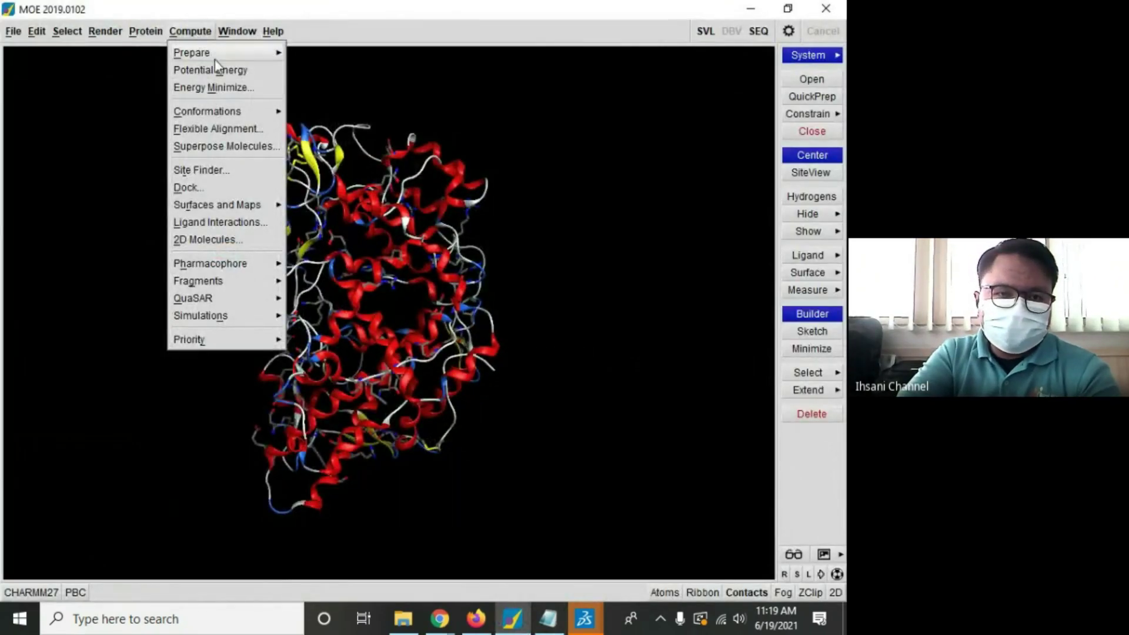
pyautogui.moveTo(216, 54)
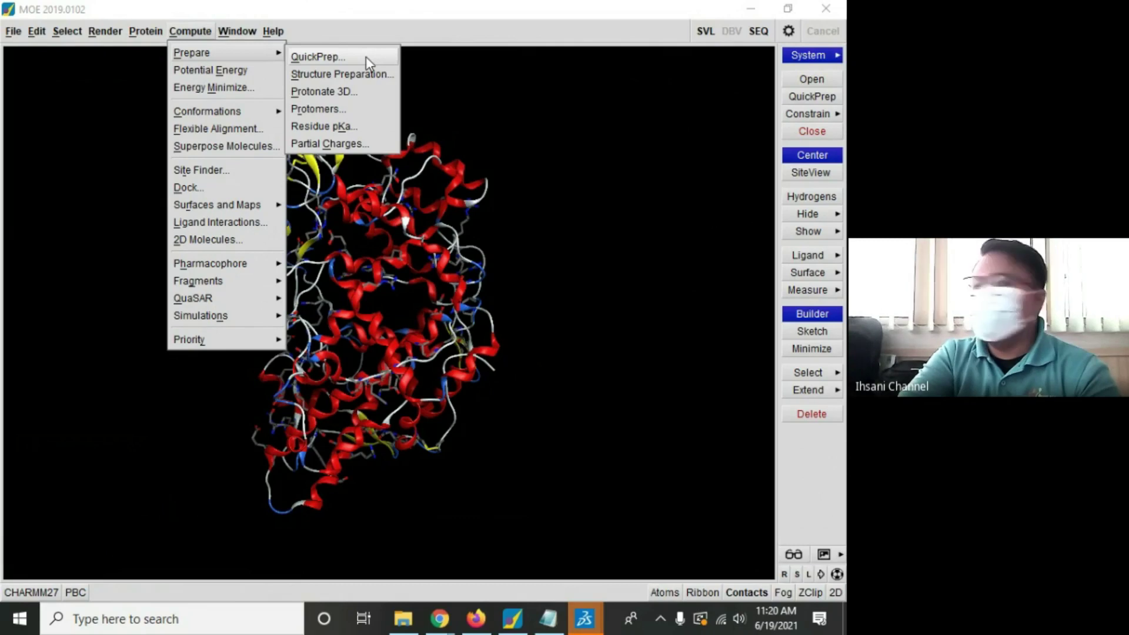
pyautogui.click(332, 57)
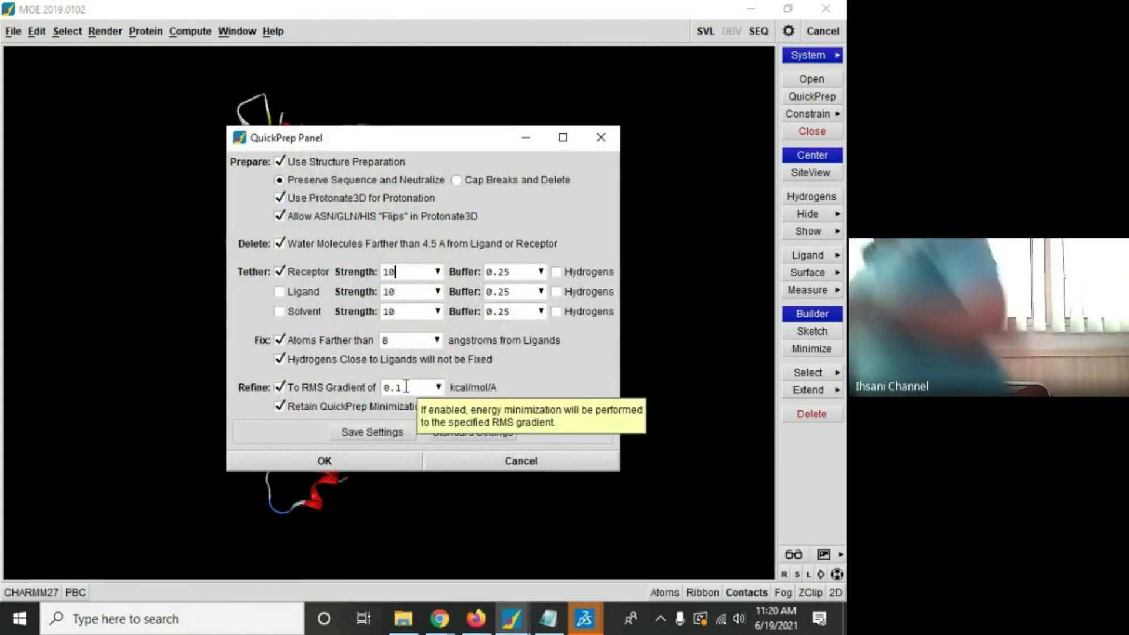
pyautogui.click(553, 617)
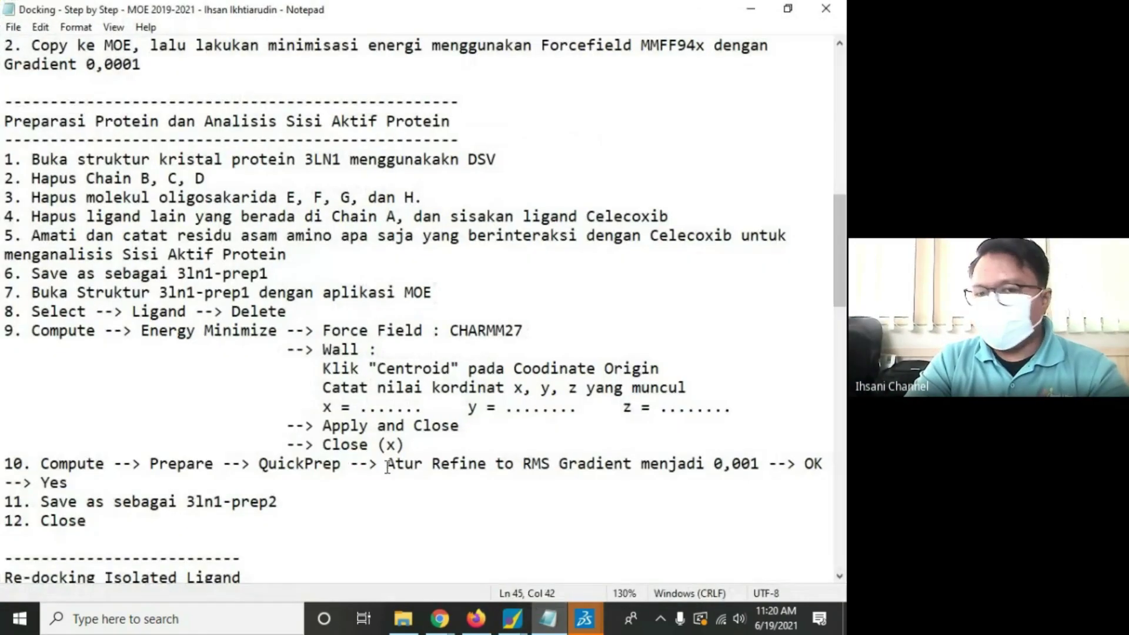
pyautogui.moveTo(386, 466); pyautogui.dragTo(758, 458)
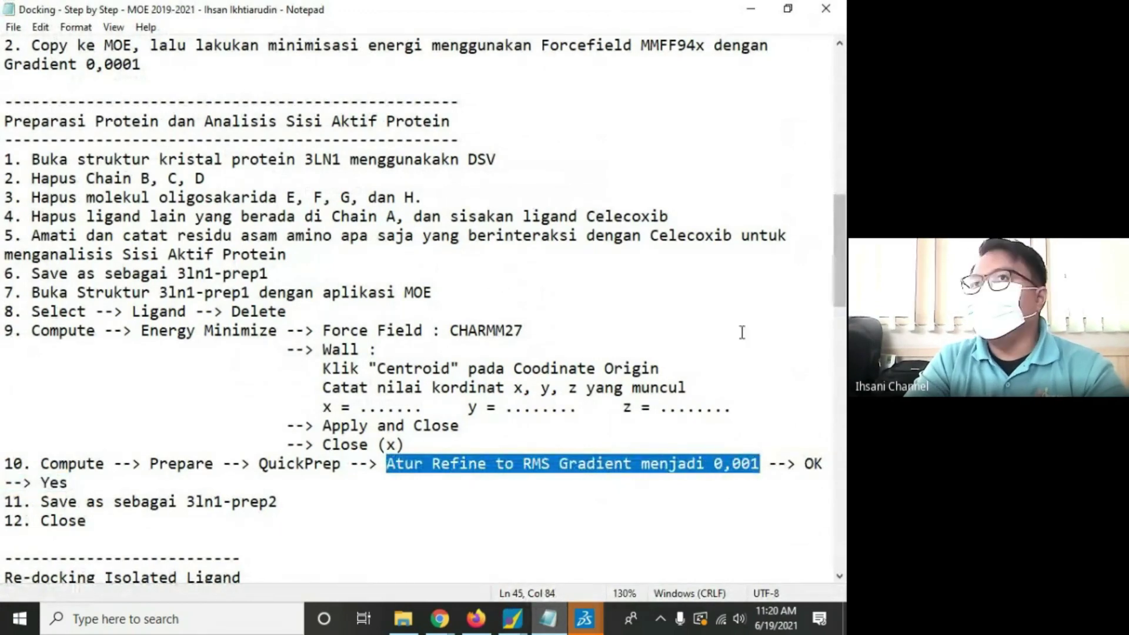
pyautogui.click(751, 10)
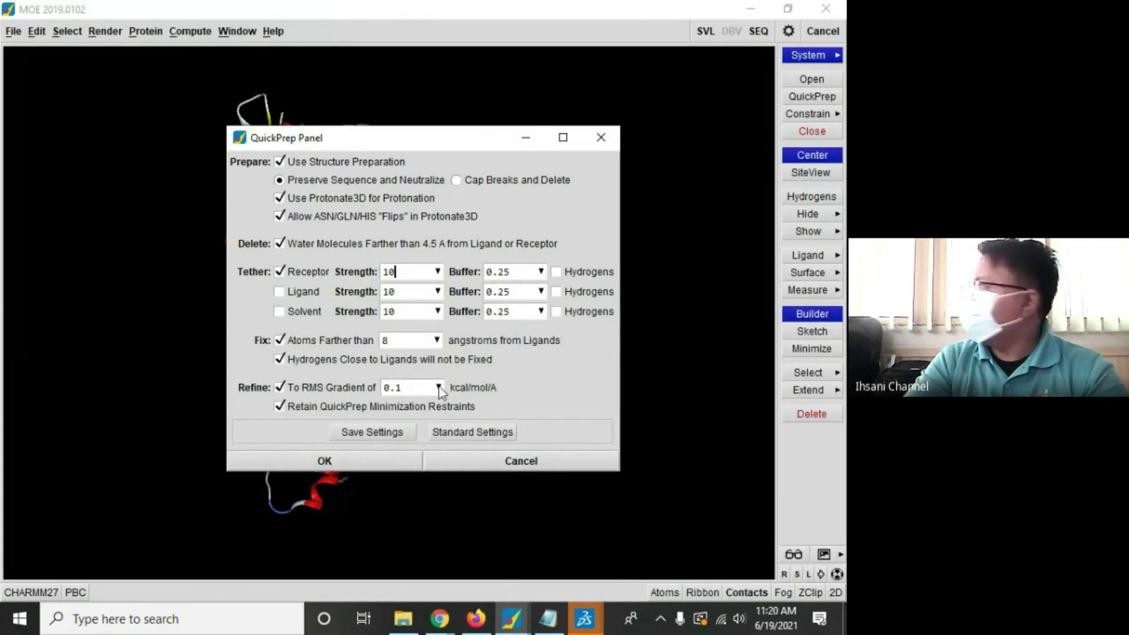
pyautogui.click(439, 387)
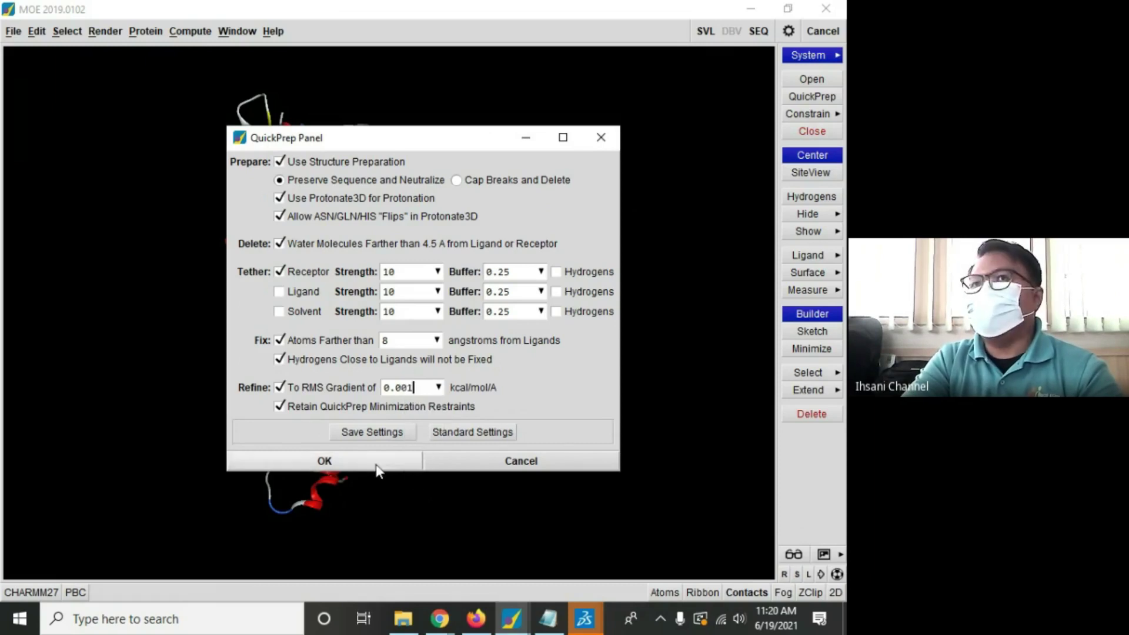
# Step: Recheck the QuickPrep instructions in Notepad, then run QuickPrep in MOE and accept fixing all atoms in tag groups without a ligand
pyautogui.click(547, 618)
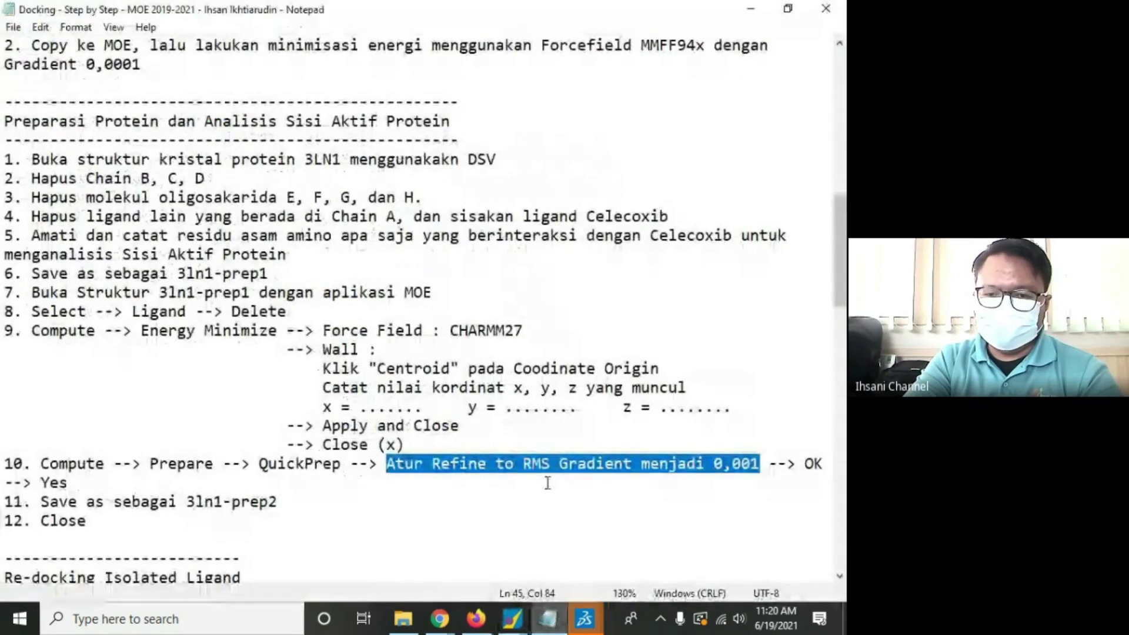
pyautogui.hotkey('alt', 'Tab')
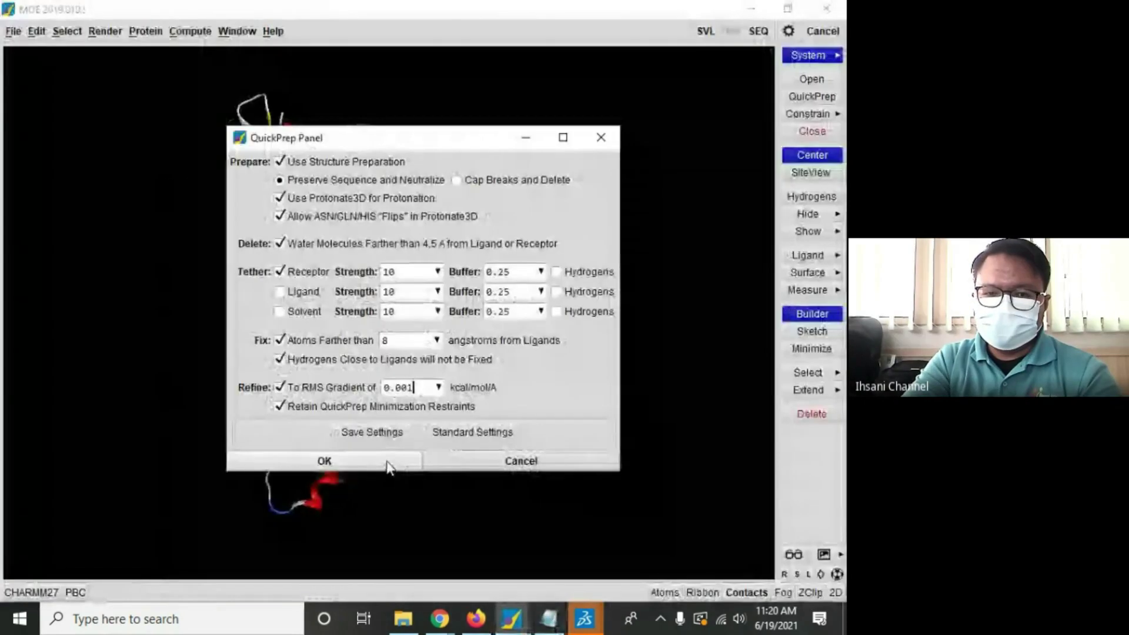
pyautogui.click(386, 460)
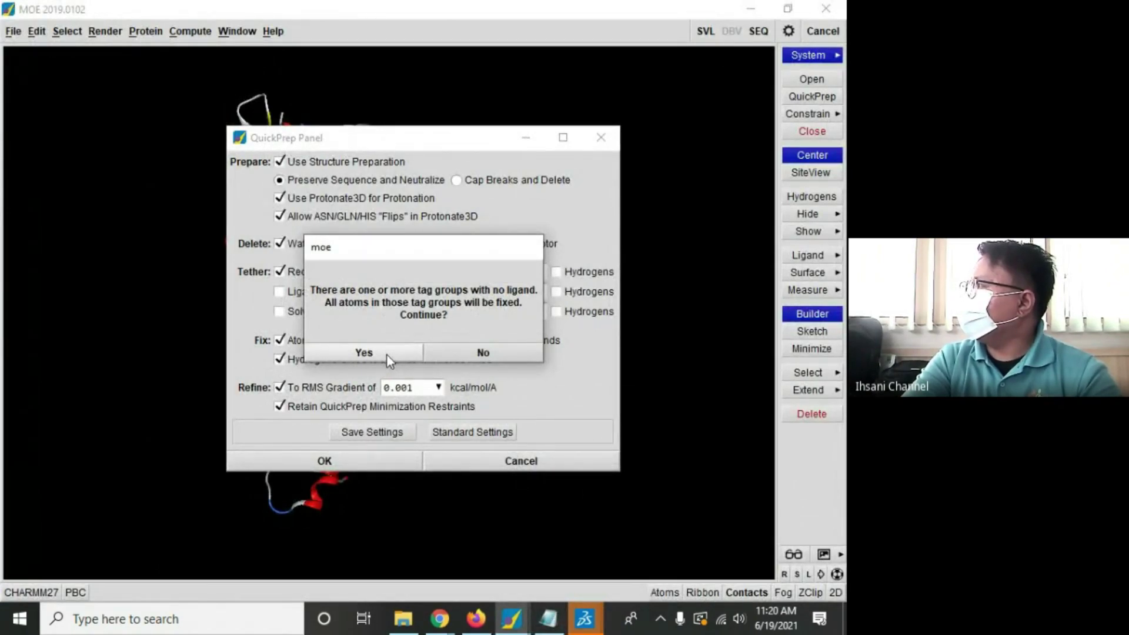
pyautogui.click(364, 353)
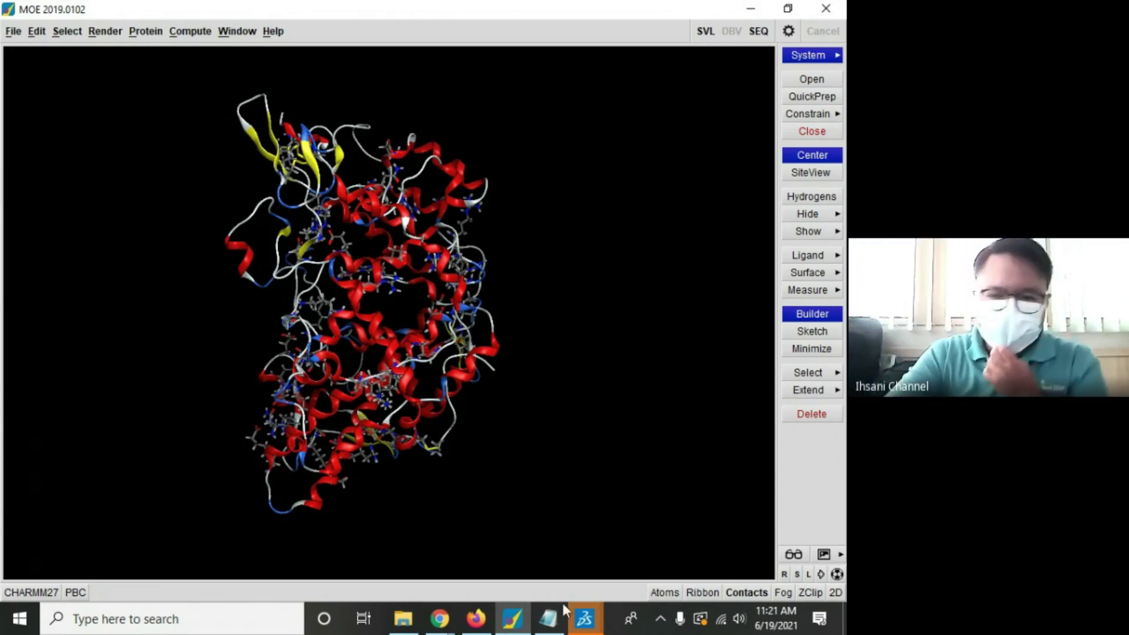
# Step: Look up the save instruction in step 11 of the Notepad protocol and return to MOE
pyautogui.click(547, 624)
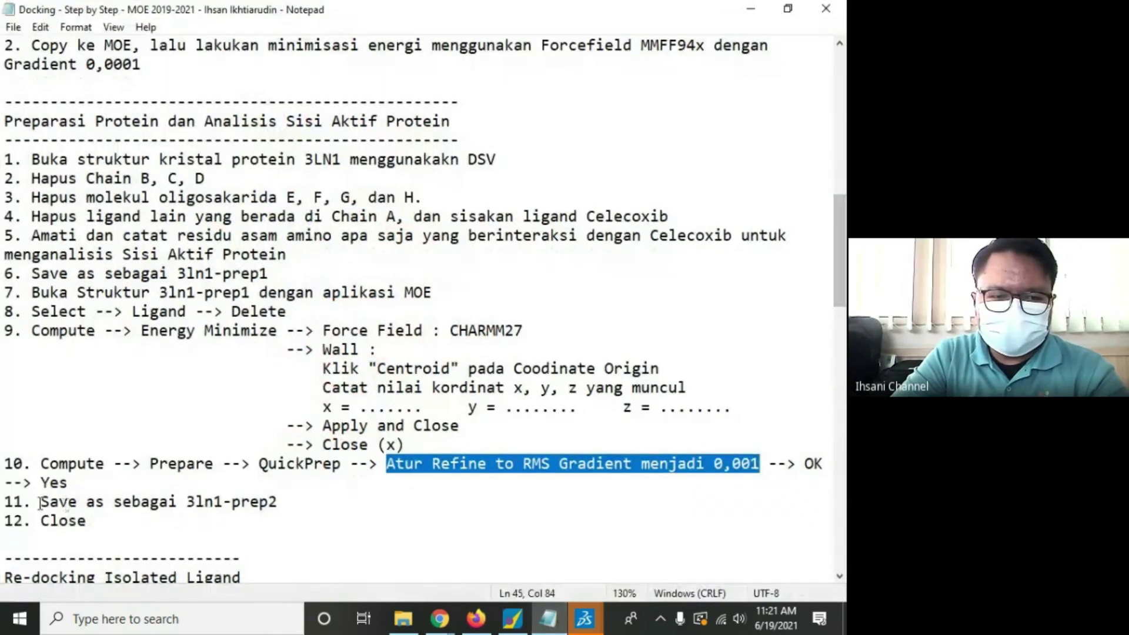
pyautogui.moveTo(41, 501); pyautogui.dragTo(288, 509)
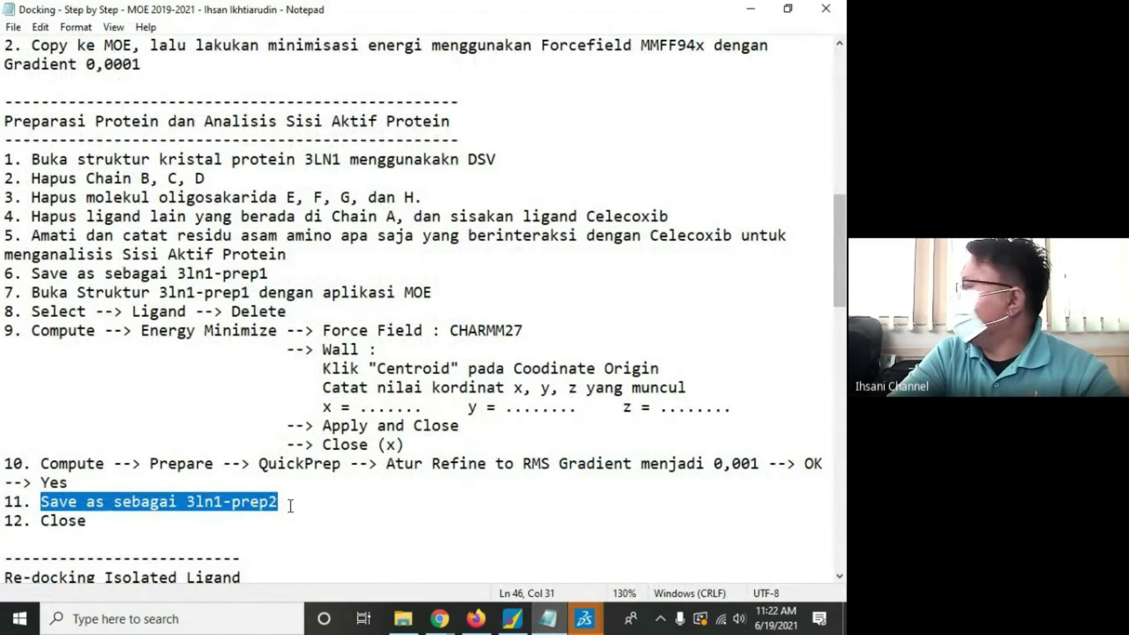
pyautogui.moveTo(289, 505); pyautogui.dragTo(30, 507)
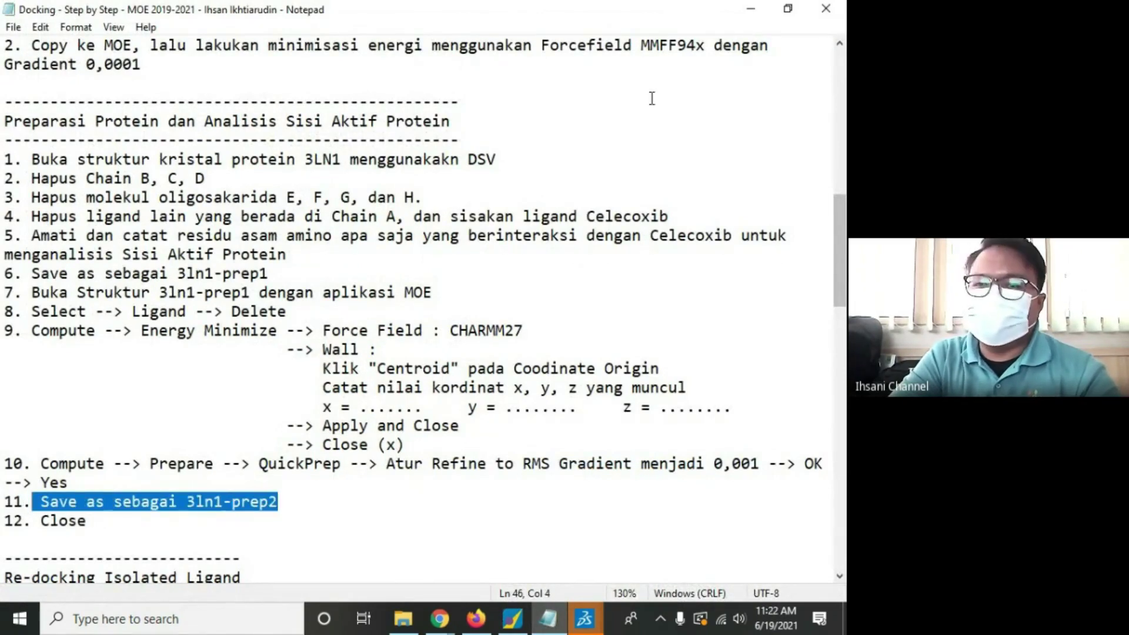
pyautogui.click(748, 8)
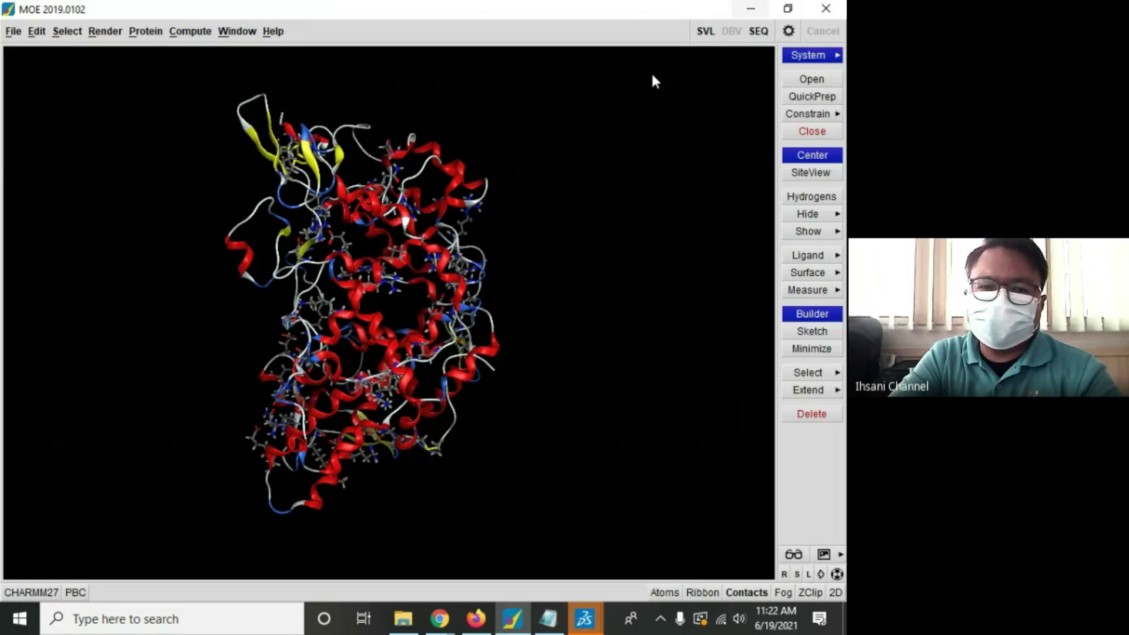
# Step: Start saving the prepared protein and browse to the subfolder inside Documents, DOCKING PROJECT 2021, COX-2 Inhibitor
pyautogui.click(13, 31)
pyautogui.click(23, 88)
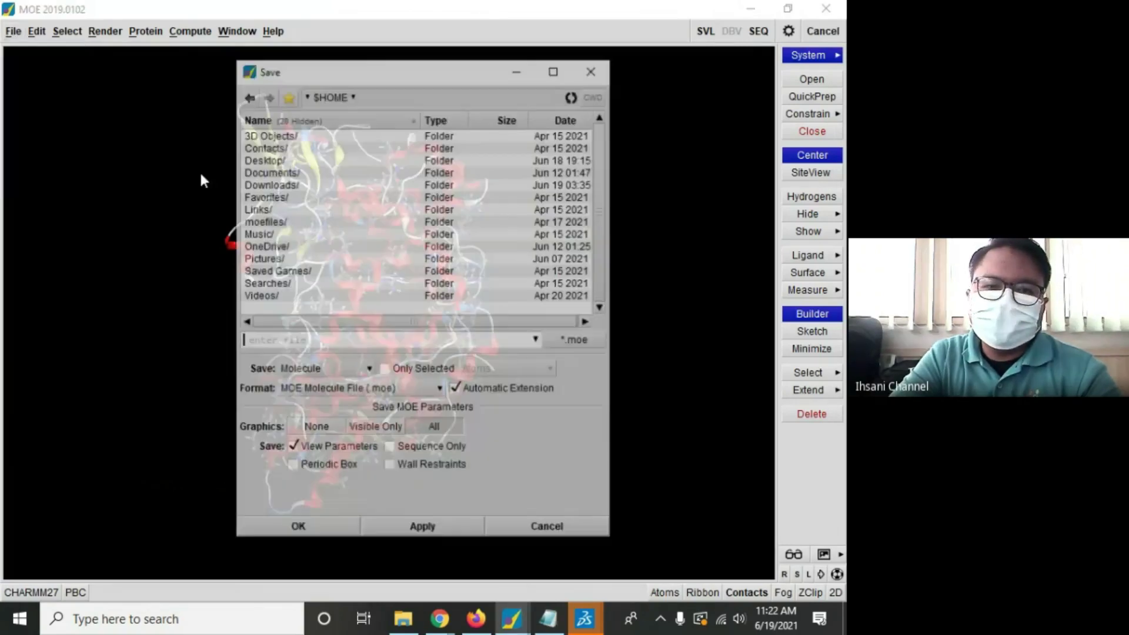
pyautogui.doubleClick(278, 172)
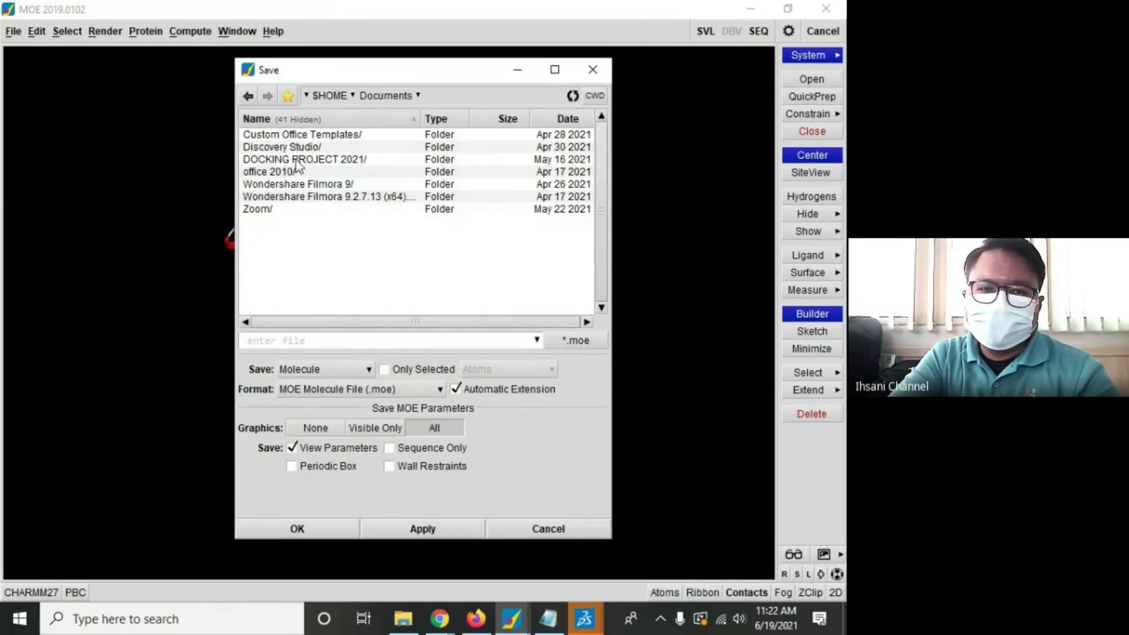
pyautogui.click(297, 160)
pyautogui.doubleClick(297, 163)
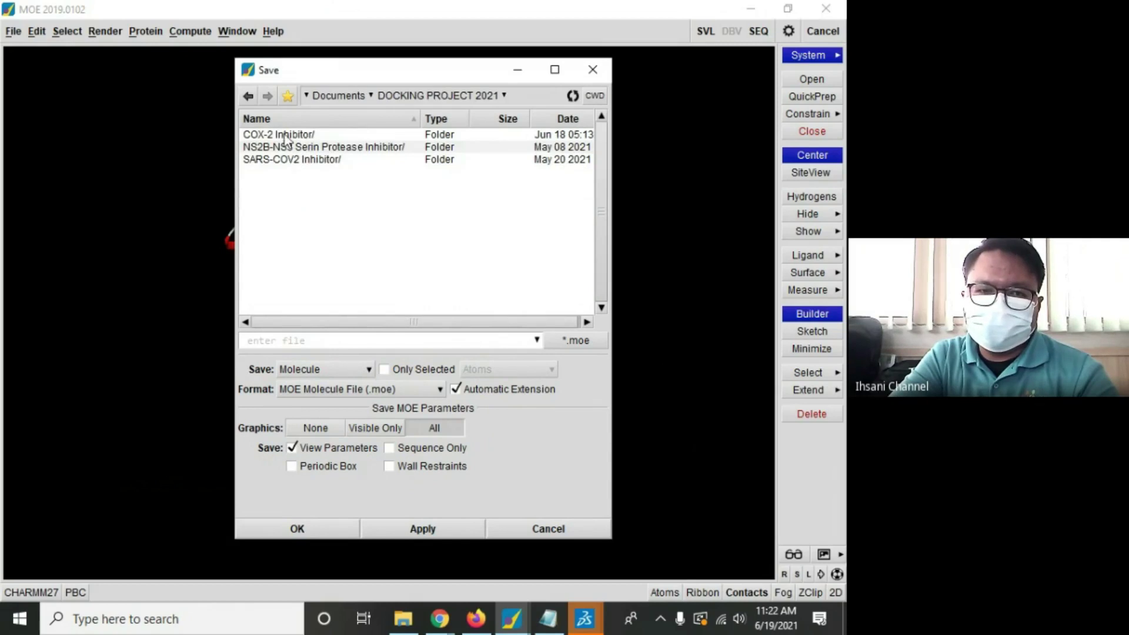
pyautogui.doubleClick(285, 137)
pyautogui.doubleClick(284, 158)
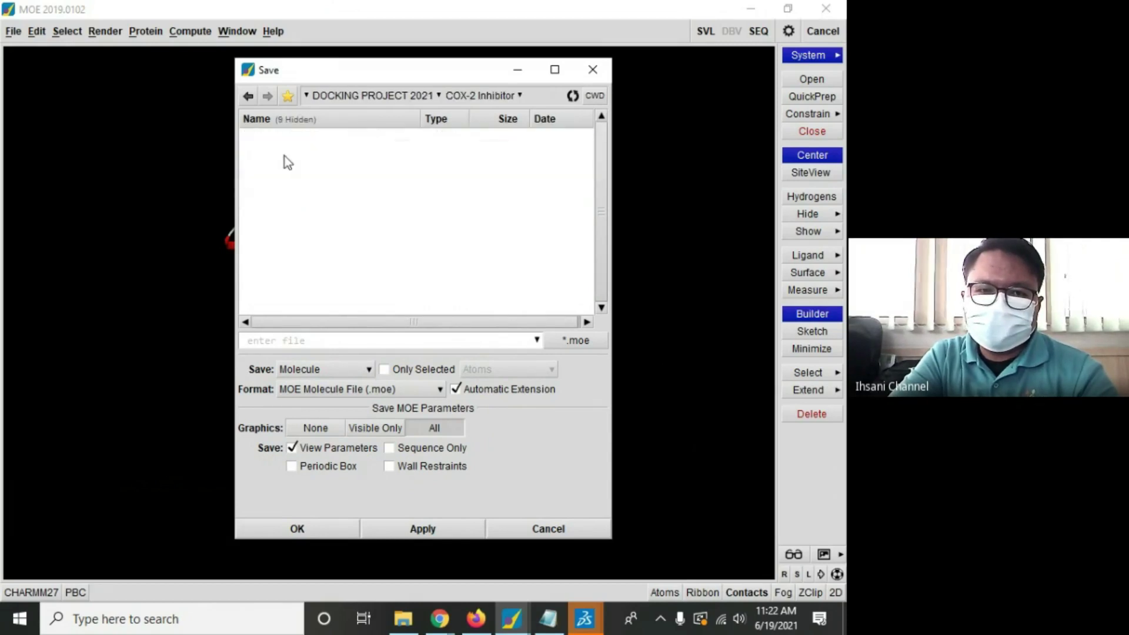
# Step: Save the prepared protein in Protein Data Bank format as 3ln1-prep2-moe-charmm27 with the person's name as suffix, and close the structure
pyautogui.click(345, 388)
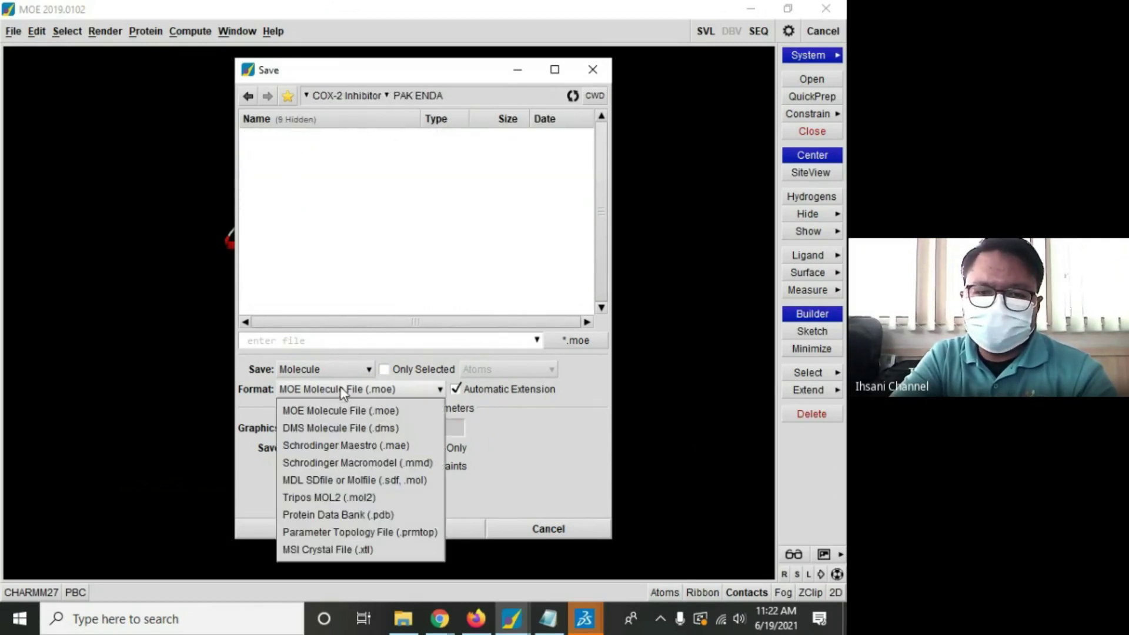
pyautogui.click(338, 516)
pyautogui.click(318, 171)
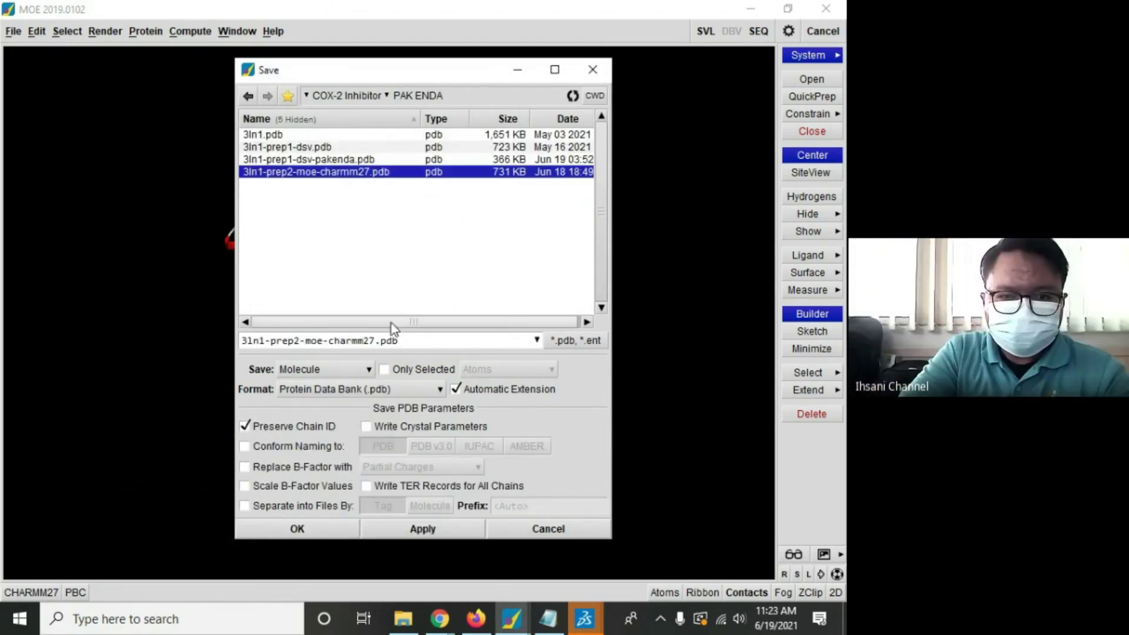
pyautogui.moveTo(374, 341); pyautogui.dragTo(419, 350)
pyautogui.write('-pak')
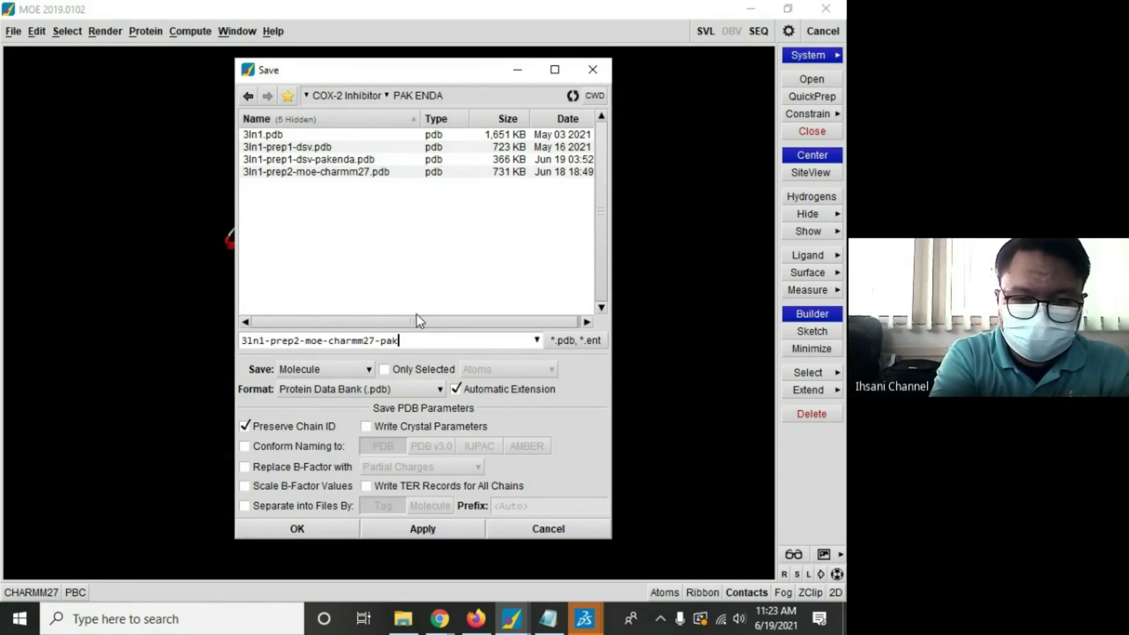
pyautogui.write('enda')
pyautogui.click(315, 529)
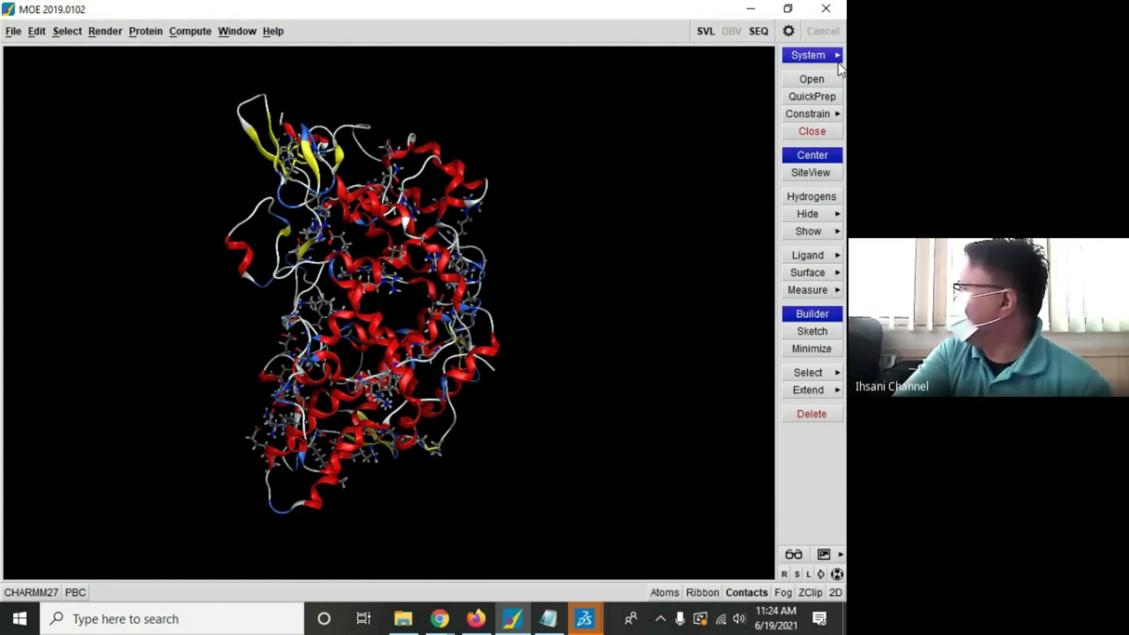
pyautogui.click(814, 133)
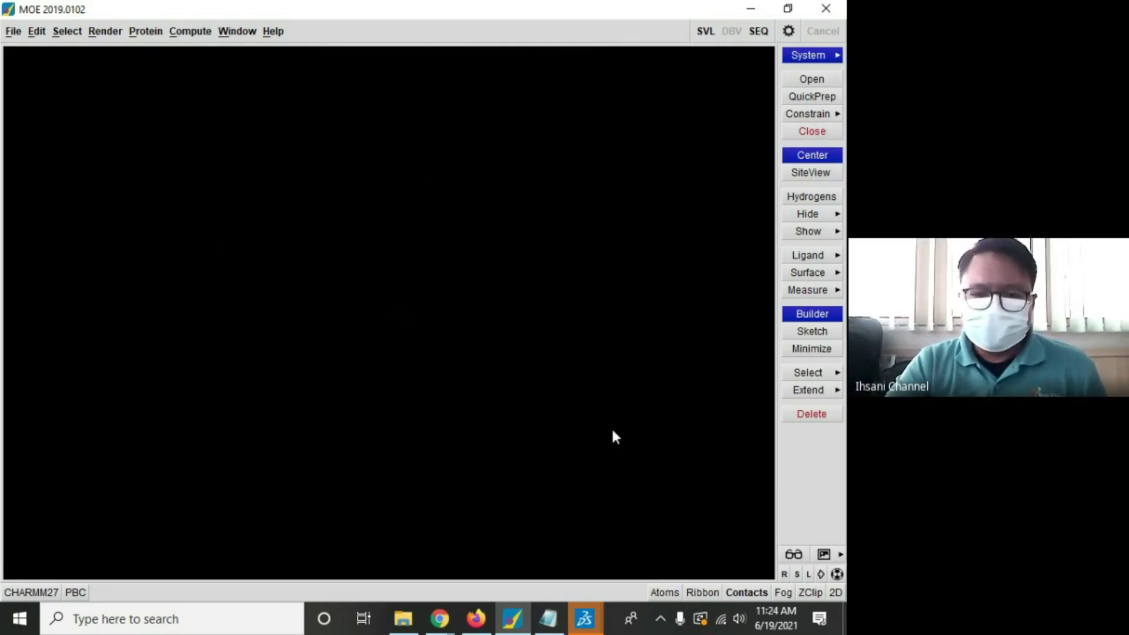
# Step: Switch to the Notepad protocol and review the protein preparation section through to the Re-docking Isolated Ligand heading
pyautogui.click(548, 618)
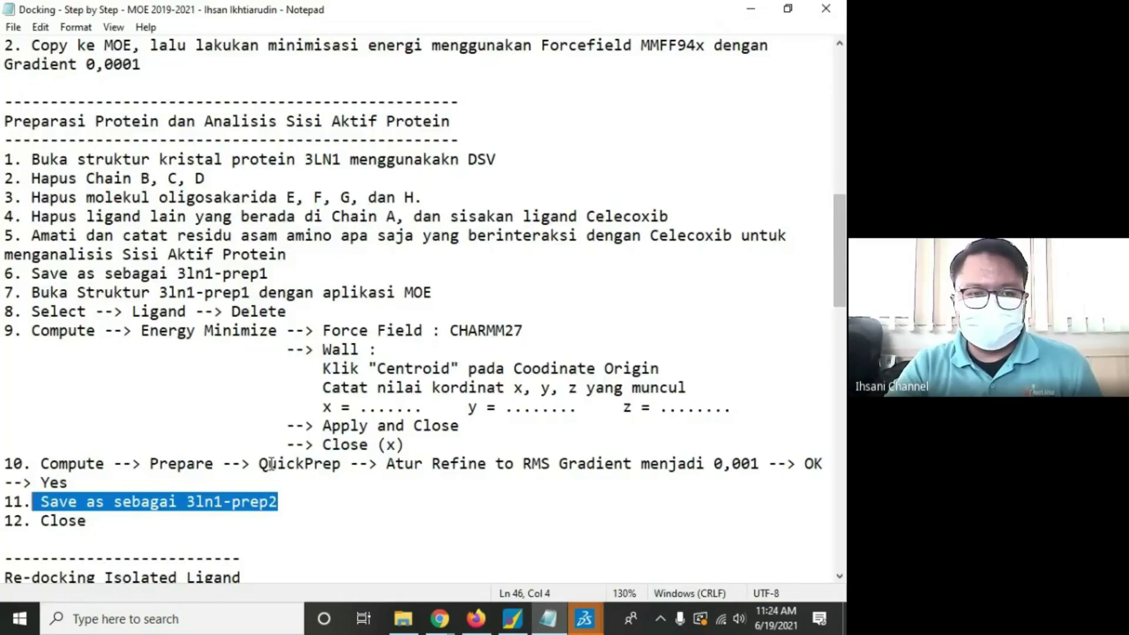
pyautogui.scroll(-1, 349, 301)
pyautogui.moveTo(4, 63); pyautogui.dragTo(471, 57)
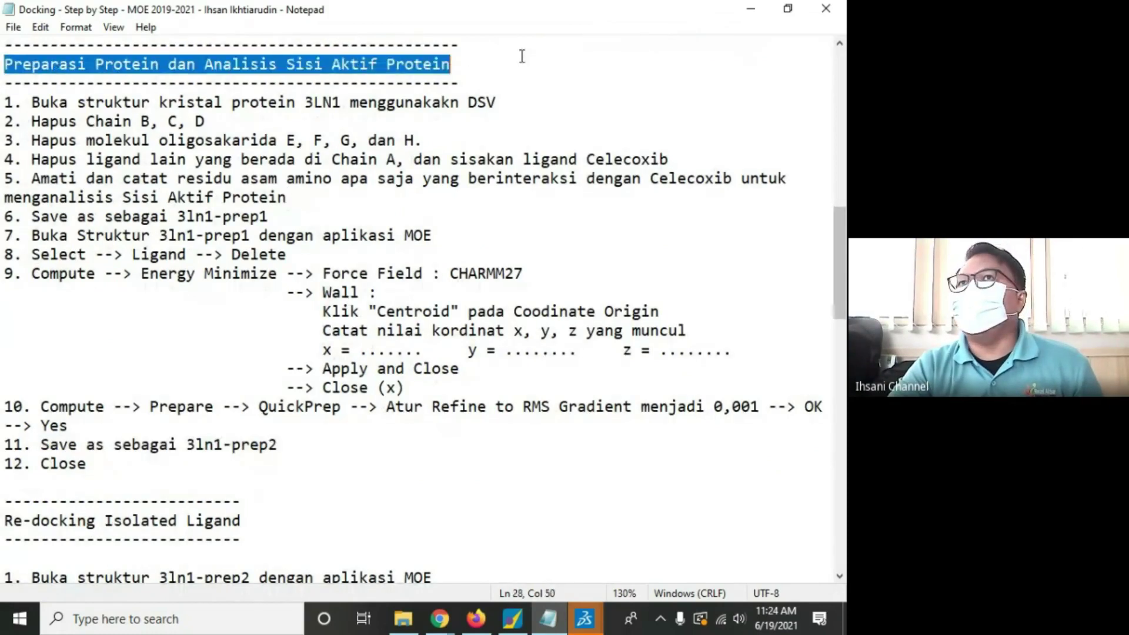
pyautogui.click(450, 281)
pyautogui.scroll(-1, 409, 296)
pyautogui.scroll(-4, 410, 296)
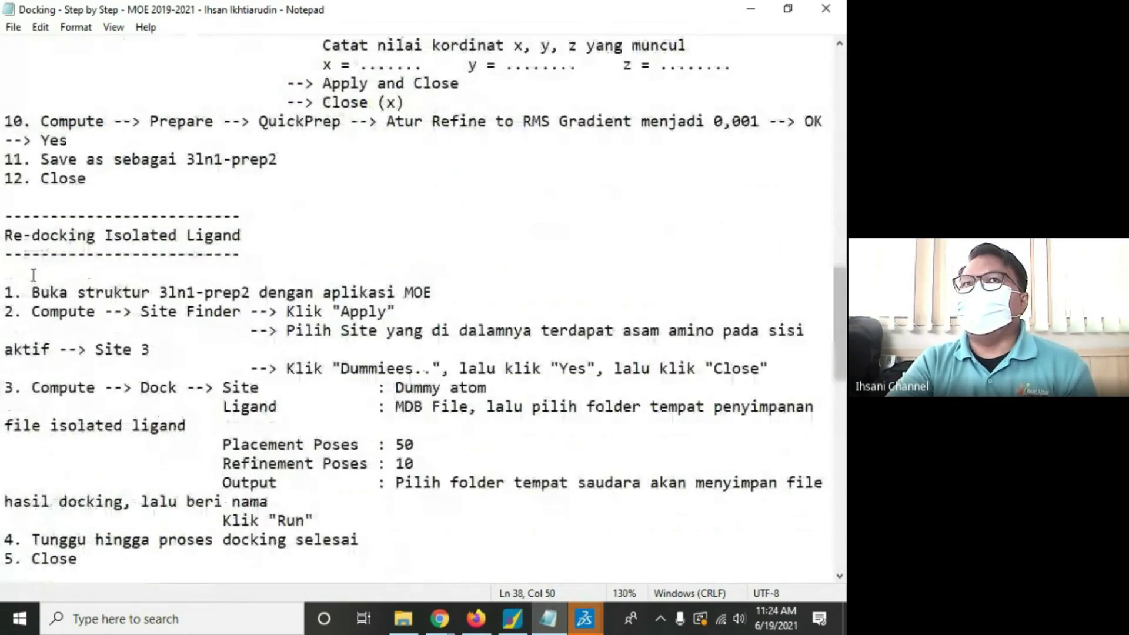
pyautogui.moveTo(5, 218); pyautogui.dragTo(275, 207)
pyautogui.tripleClick(294, 232)
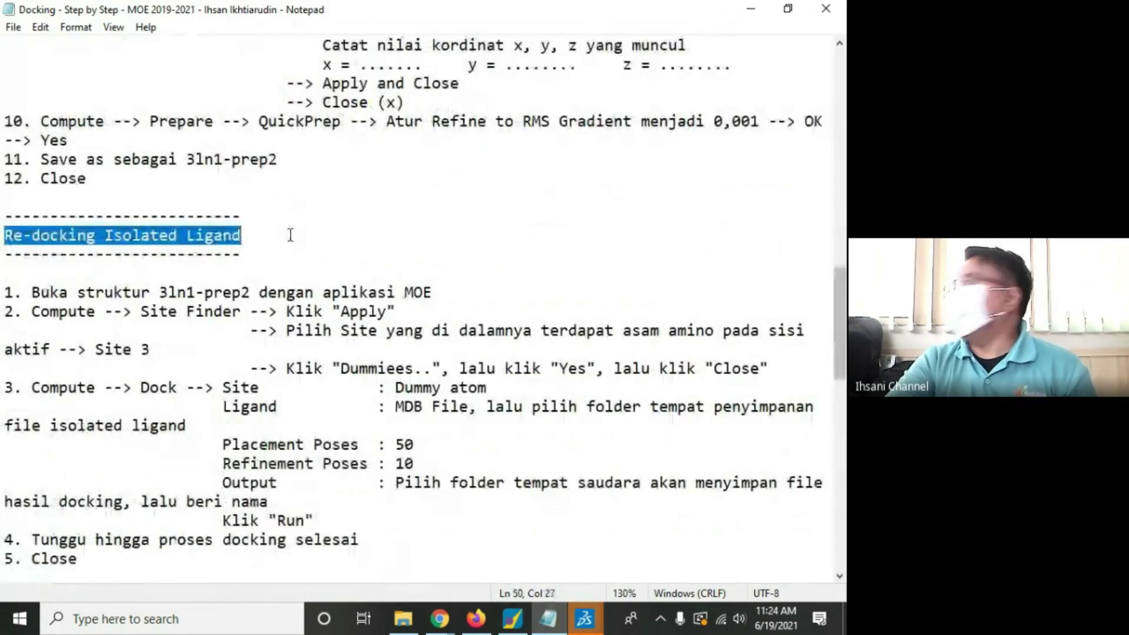
pyautogui.click(300, 237)
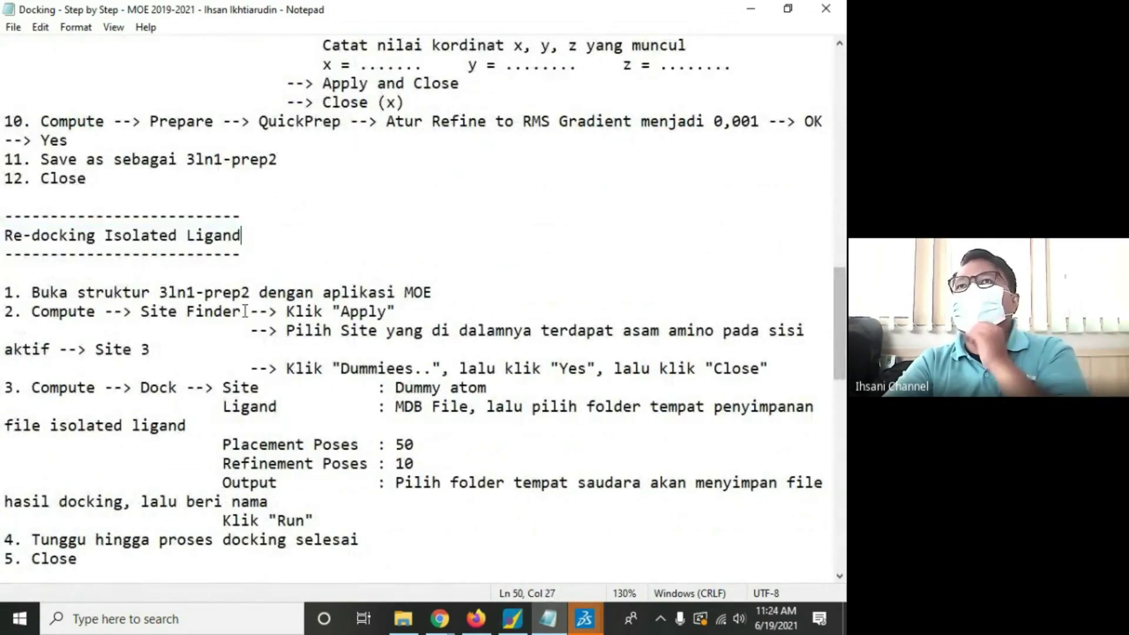
# Step: Go back over the complete protein preparation section, then examine the first step of Re-docking Isolated Ligand
pyautogui.scroll(1, 270, 300)
pyautogui.scroll(-1, 276, 288)
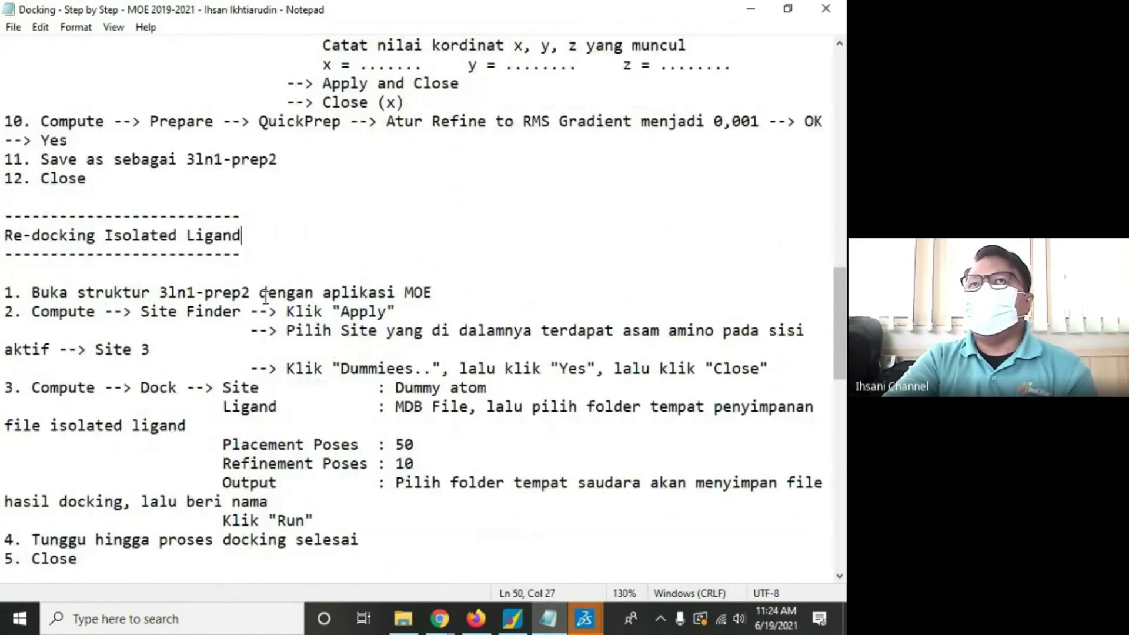
pyautogui.scroll(2, 288, 276)
pyautogui.moveTo(294, 293); pyautogui.dragTo(3, 216)
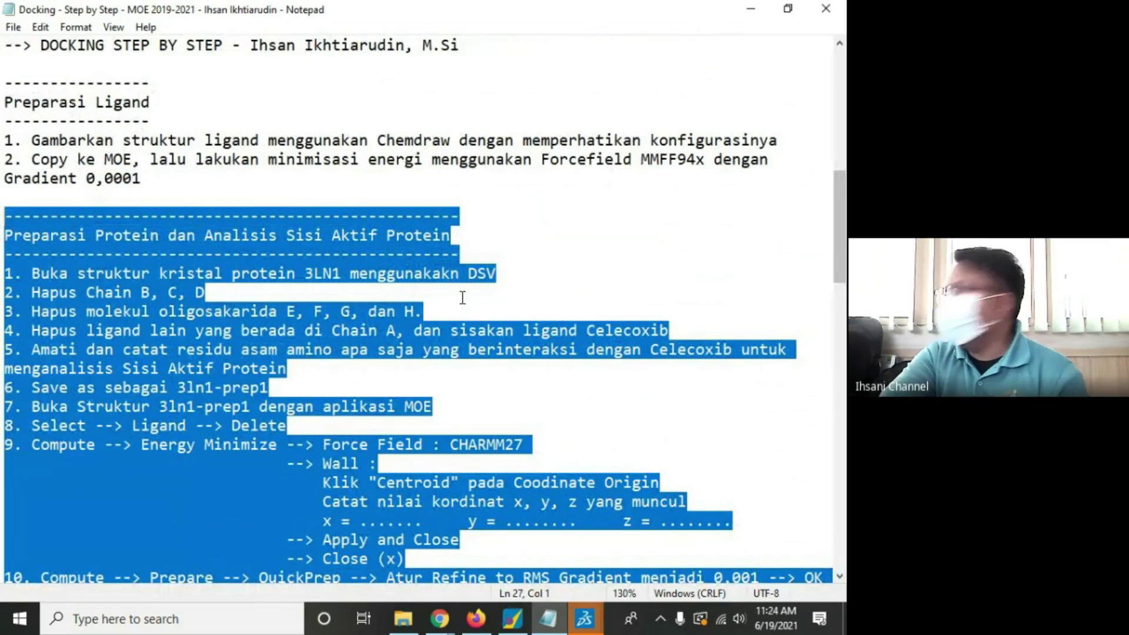
pyautogui.scroll(-3, 478, 311)
pyautogui.scroll(-6, 478, 311)
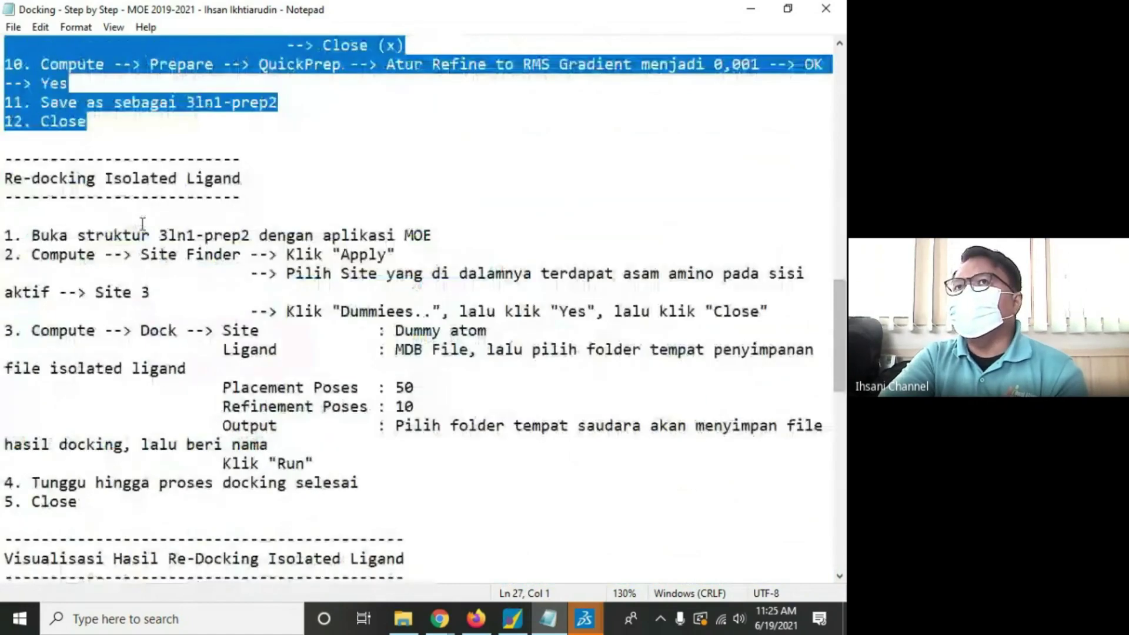
pyautogui.click(141, 197)
pyautogui.moveTo(105, 178); pyautogui.dragTo(279, 178)
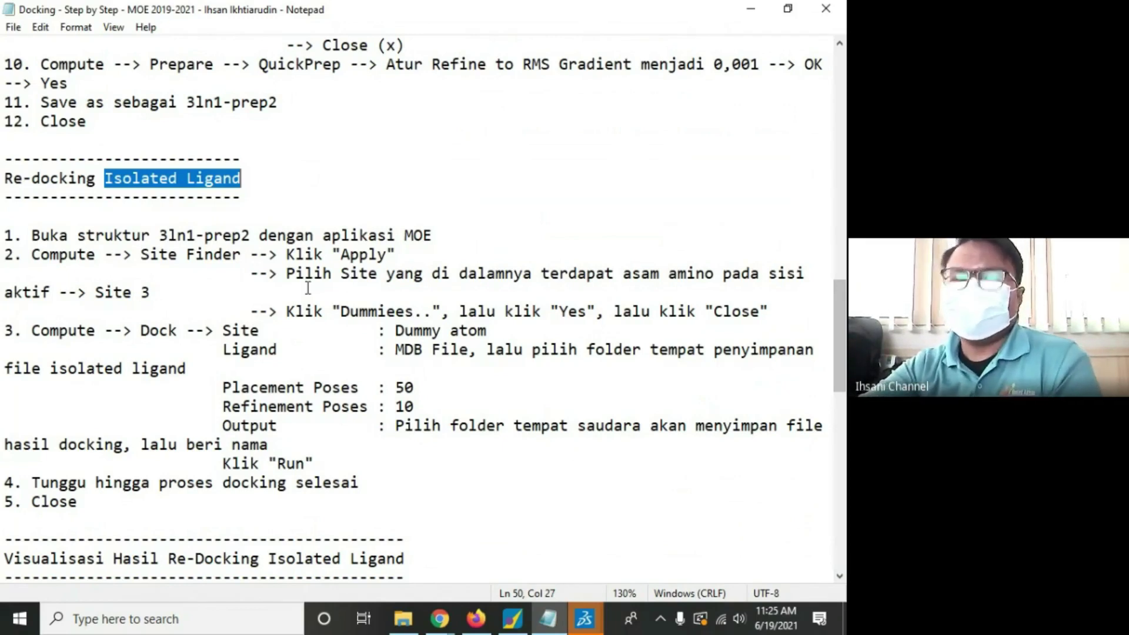
pyautogui.click(86, 235)
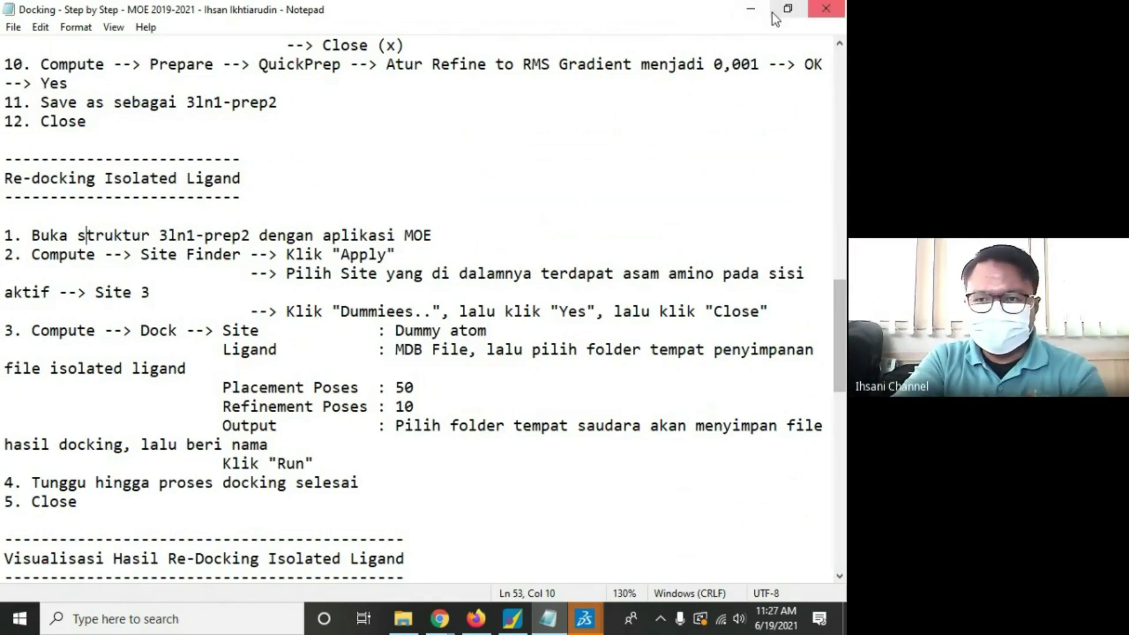
# Step: Read the Preparasi Ligand section of the protocol, covering the ChemDraw drawing and MOE energy minimization instructions
pyautogui.moveTo(837, 386); pyautogui.dragTo(834, 223)
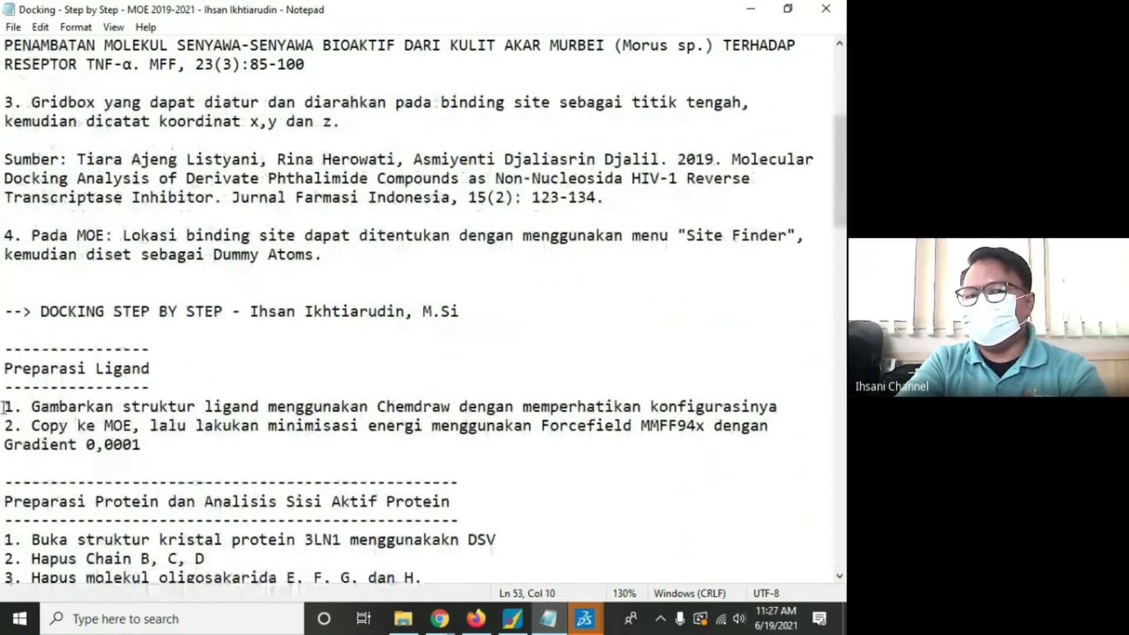
pyautogui.moveTo(5, 369); pyautogui.dragTo(150, 388)
pyautogui.click(75, 408)
pyautogui.moveTo(32, 407); pyautogui.dragTo(408, 441)
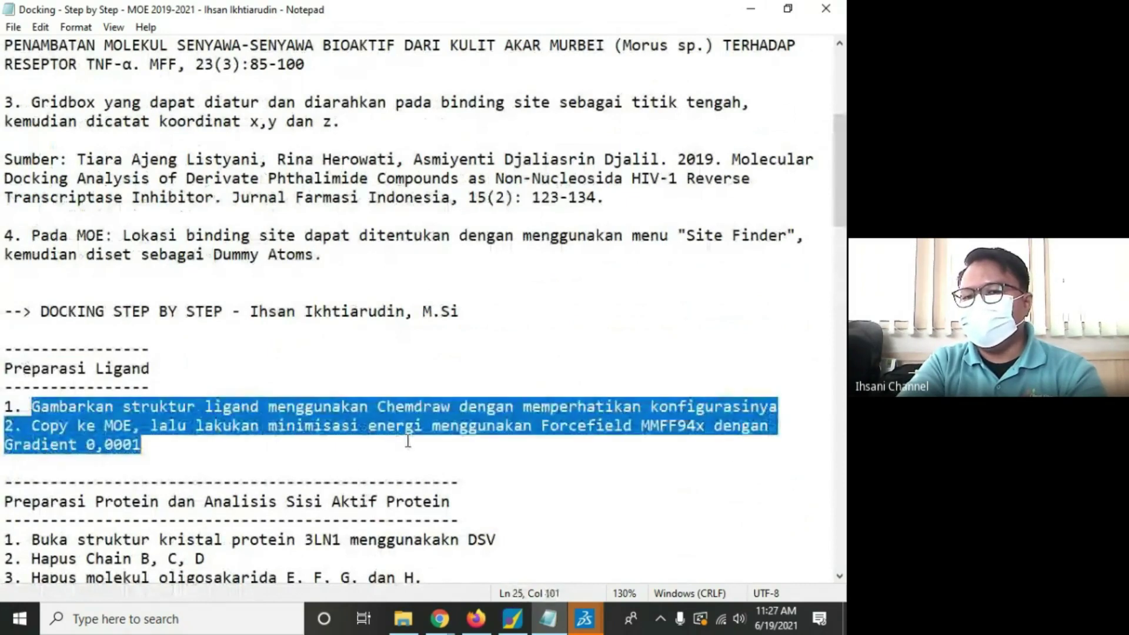
pyautogui.click(532, 406)
pyautogui.moveTo(522, 406); pyautogui.dragTo(779, 406)
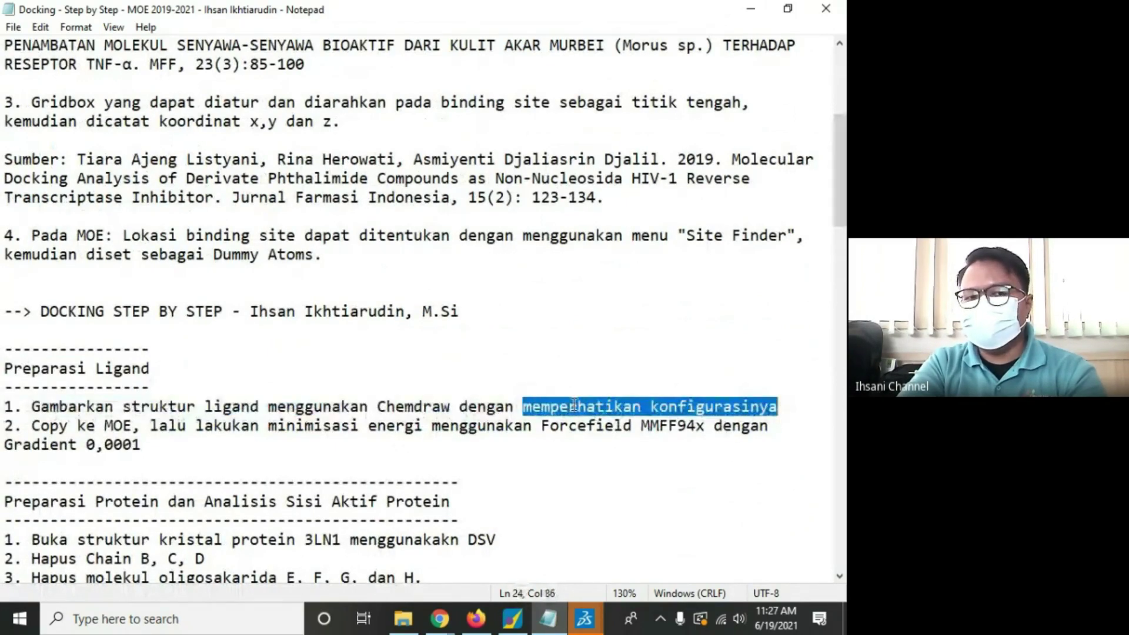
pyautogui.moveTo(32, 425); pyautogui.dragTo(594, 439)
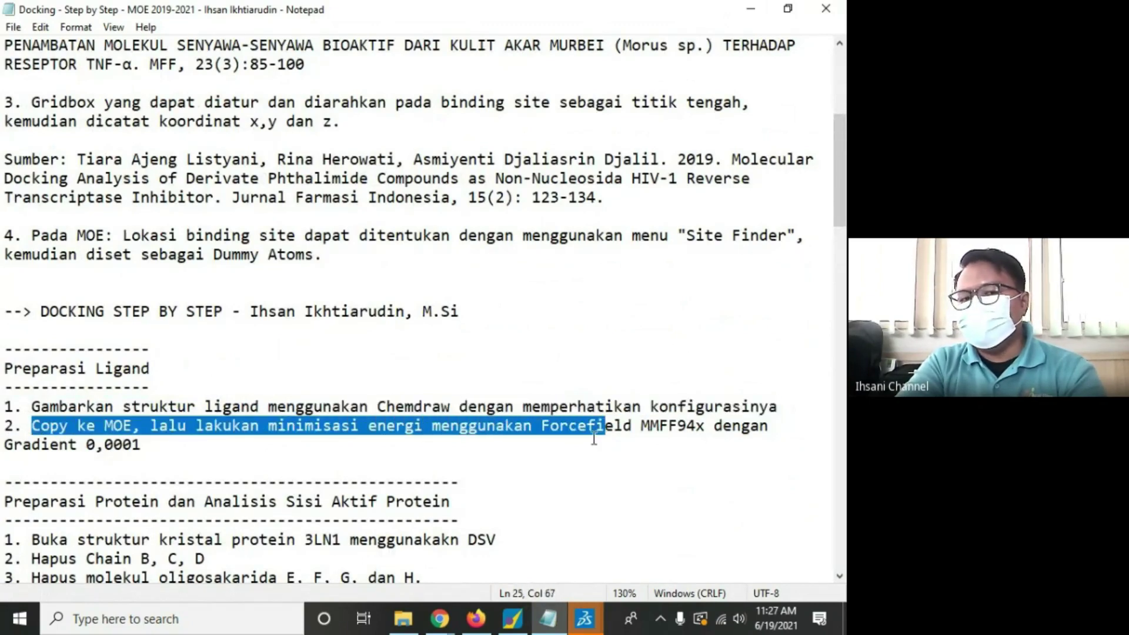
pyautogui.click(205, 451)
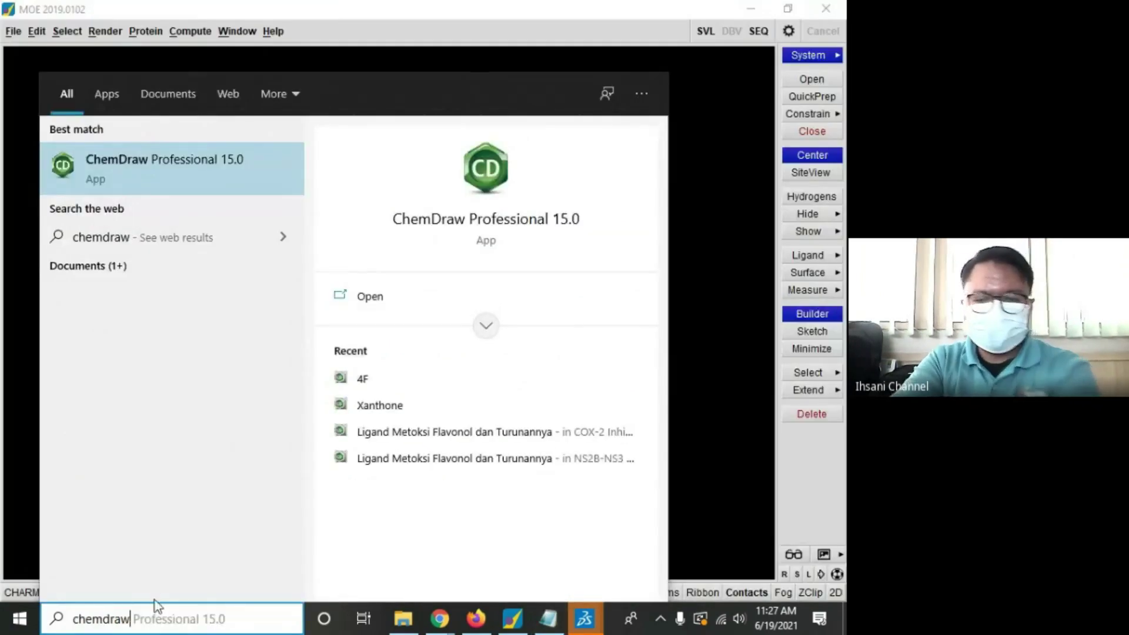
# Step: Launch ChemDraw Professional 15.0 and open the Convert Name to Structure dialog in the blank document
pyautogui.press('Return')
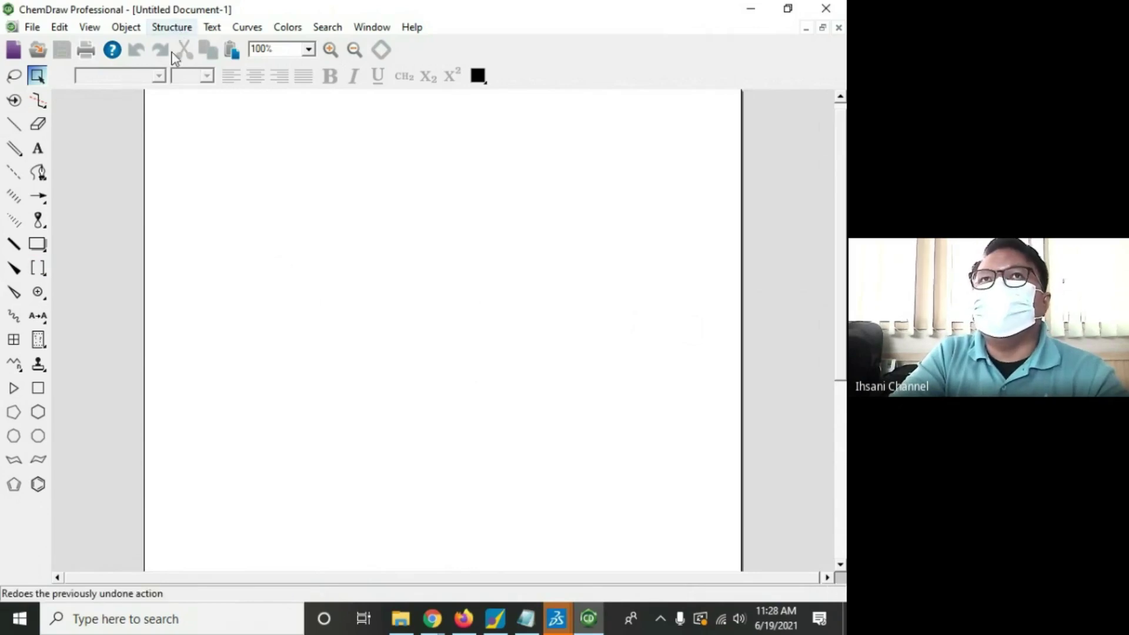
pyautogui.click(173, 27)
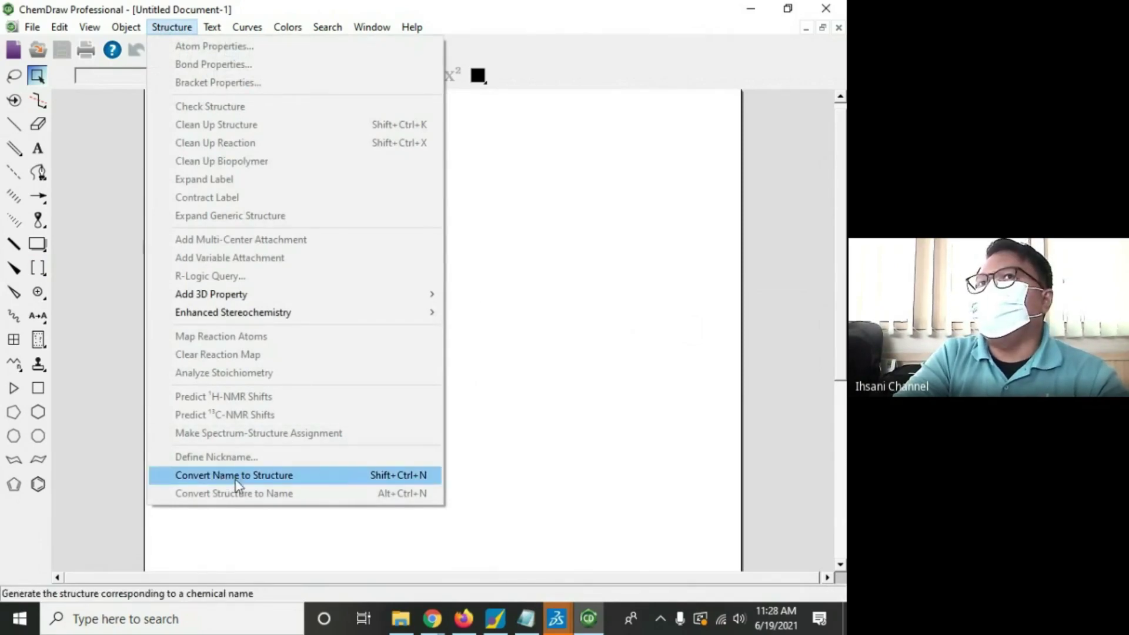
pyautogui.click(318, 480)
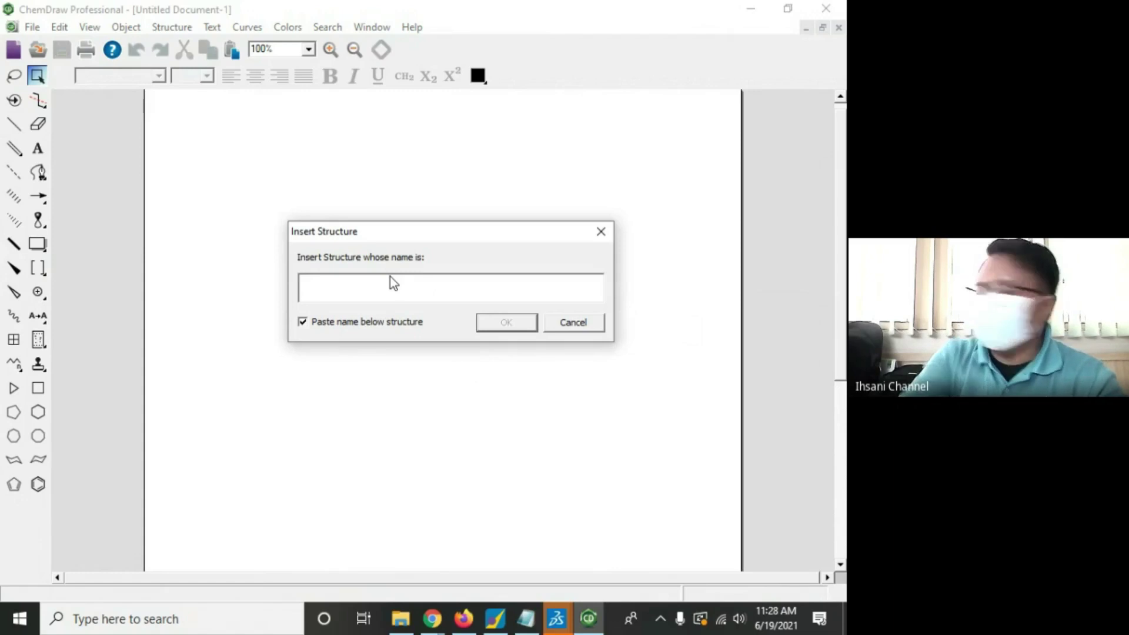
# Step: Insert the structure named celecoxib with its name below, and select only the molecule without the label
pyautogui.write('cele')
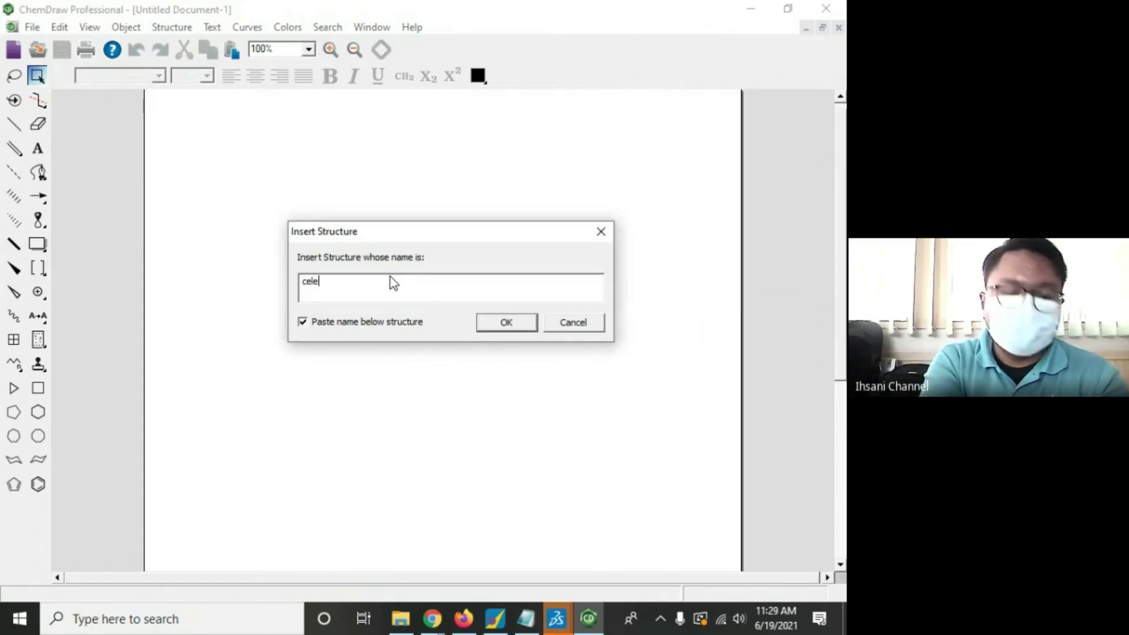
pyautogui.write('coxib')
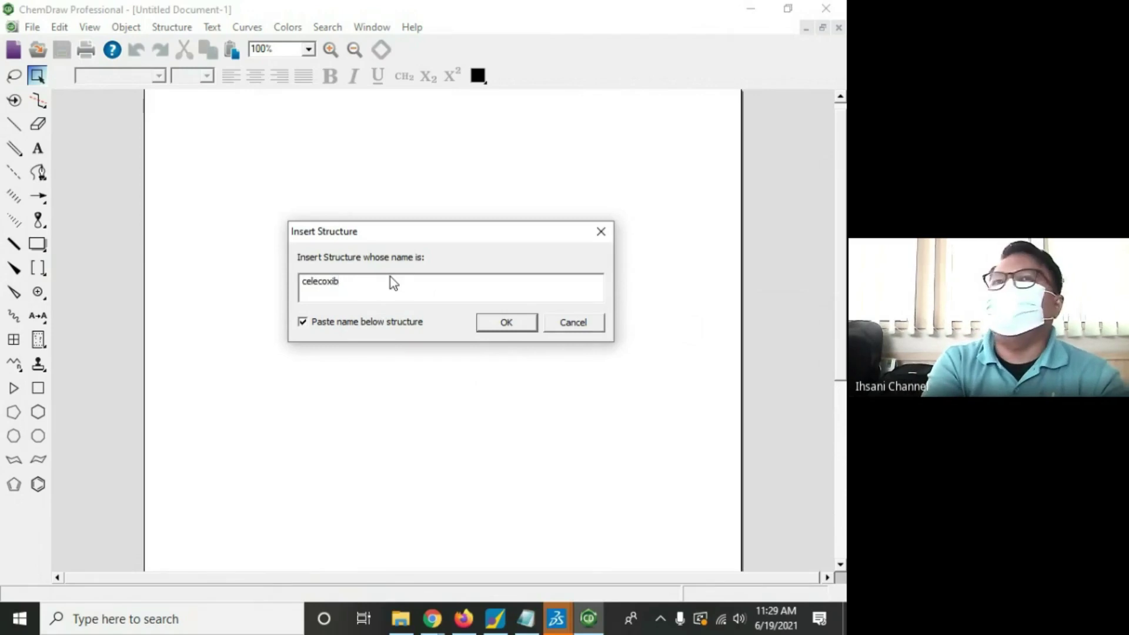
pyautogui.press('Return')
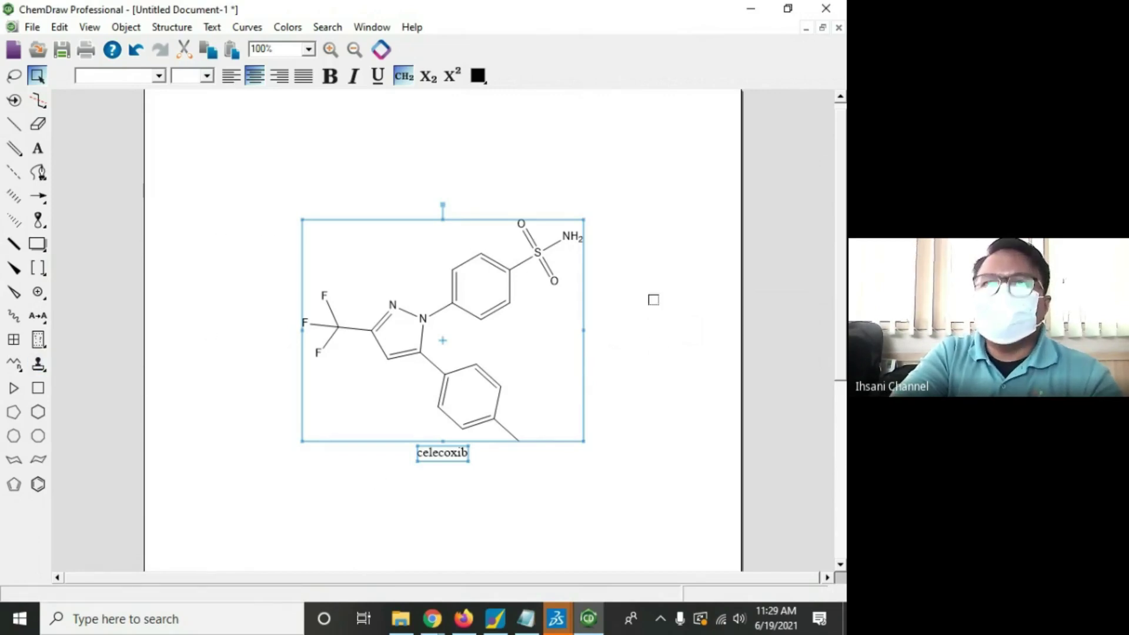
pyautogui.click(657, 290)
pyautogui.moveTo(252, 171); pyautogui.dragTo(631, 452)
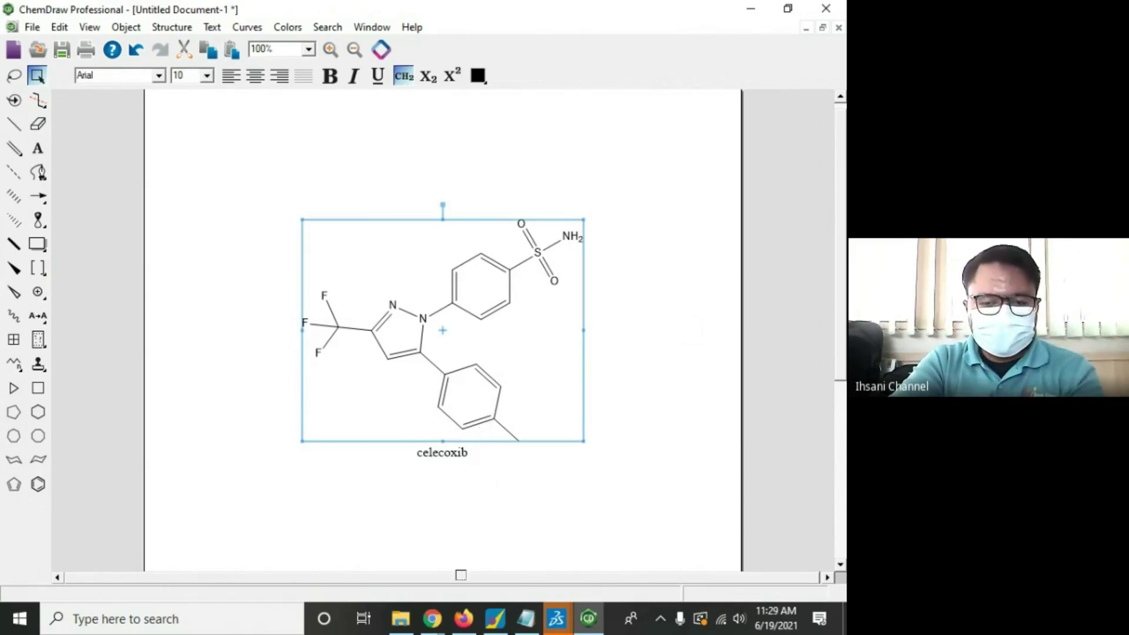
# Step: Switch to MOE and start creating a new database
pyautogui.click(502, 630)
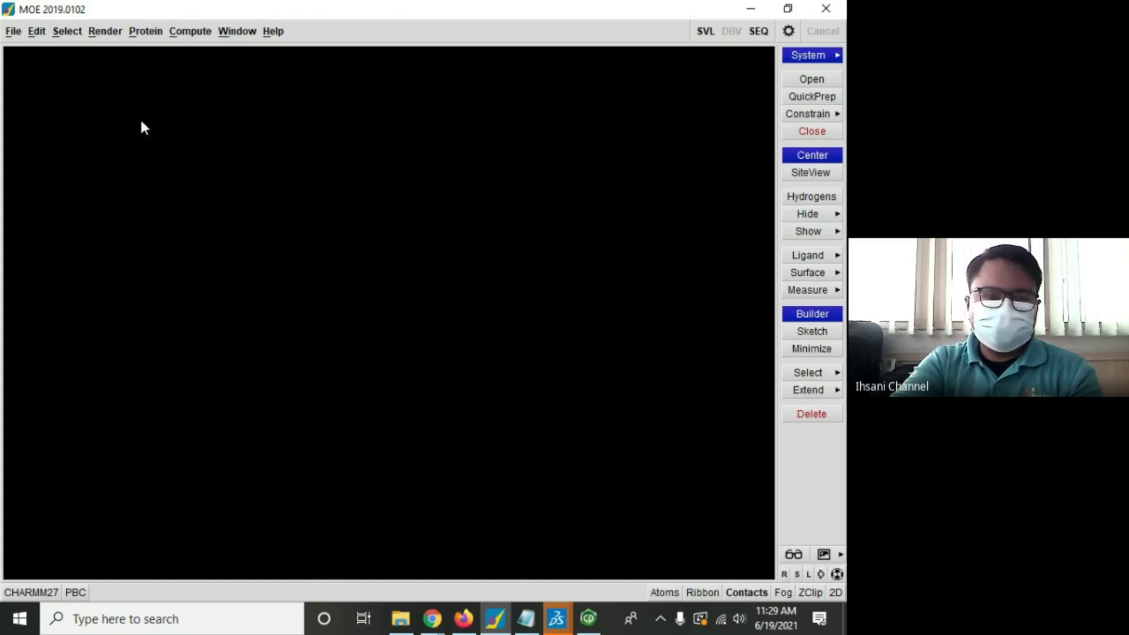
pyautogui.click(13, 34)
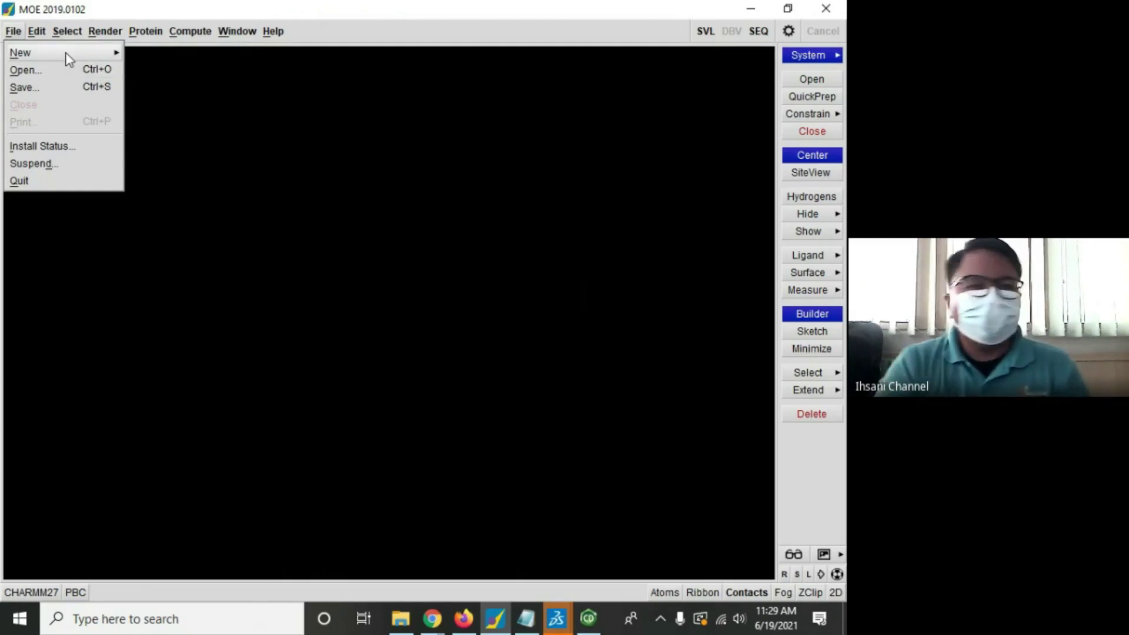
pyautogui.moveTo(66, 59)
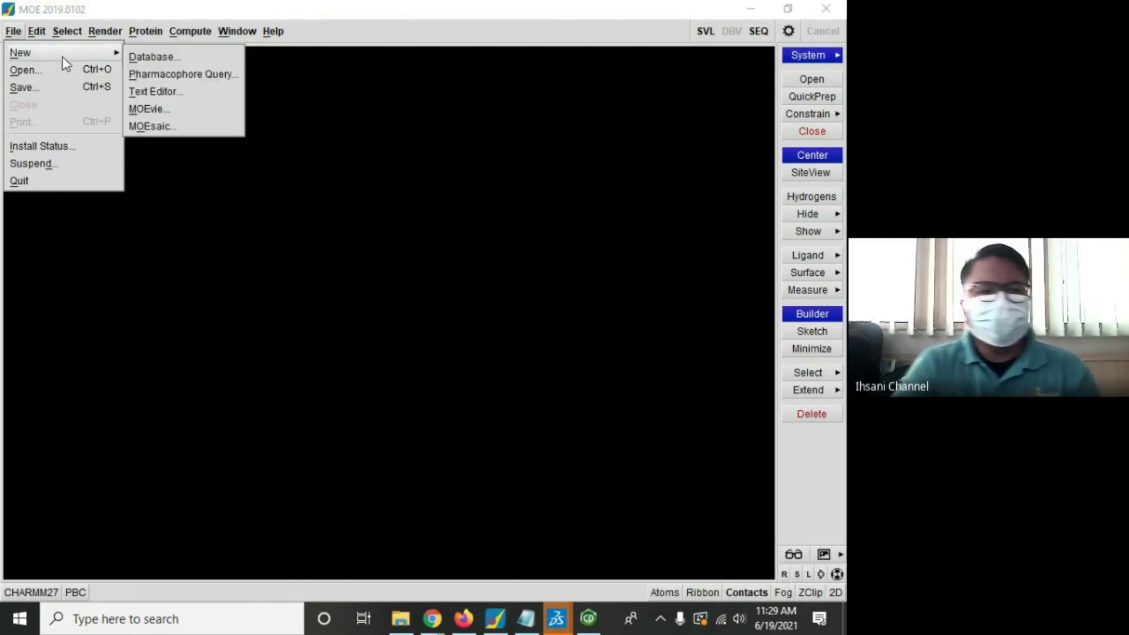
pyautogui.click(203, 57)
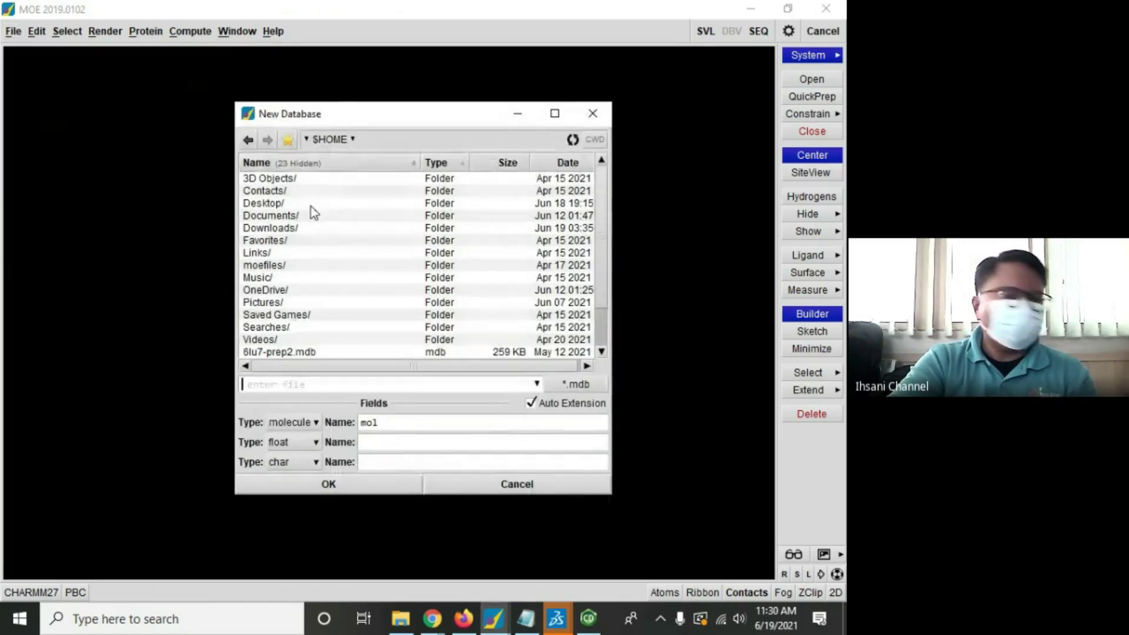
# Step: Set the save location to the person-named subfolder in Documents/DOCKING PROJECT 2021/COX-2 Inhibitor
pyautogui.click(271, 217)
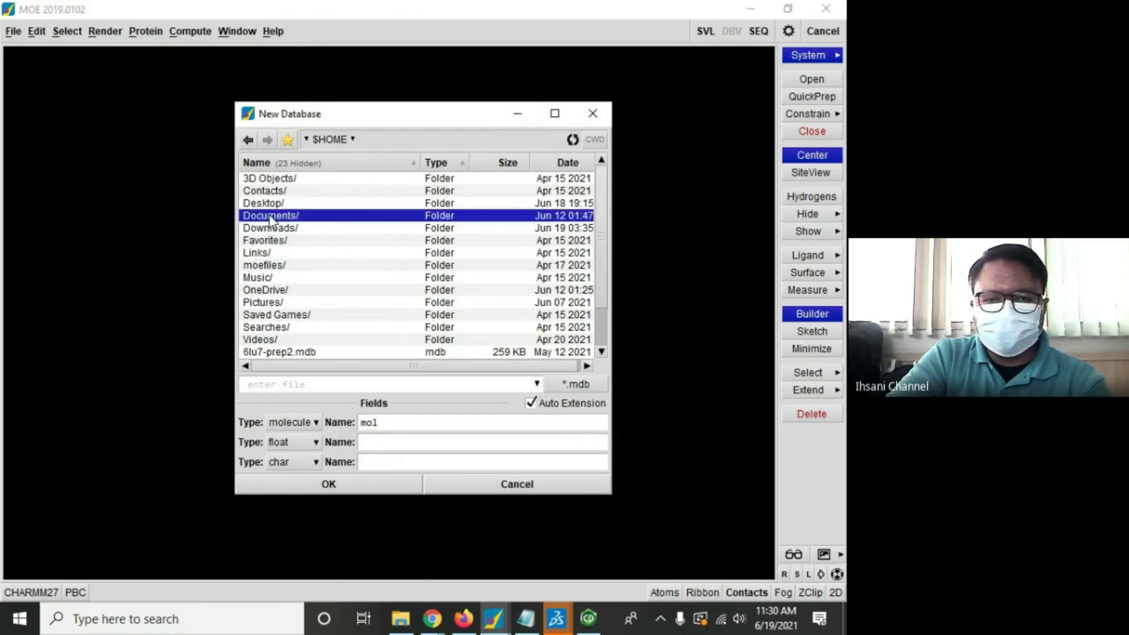
pyautogui.doubleClick(271, 217)
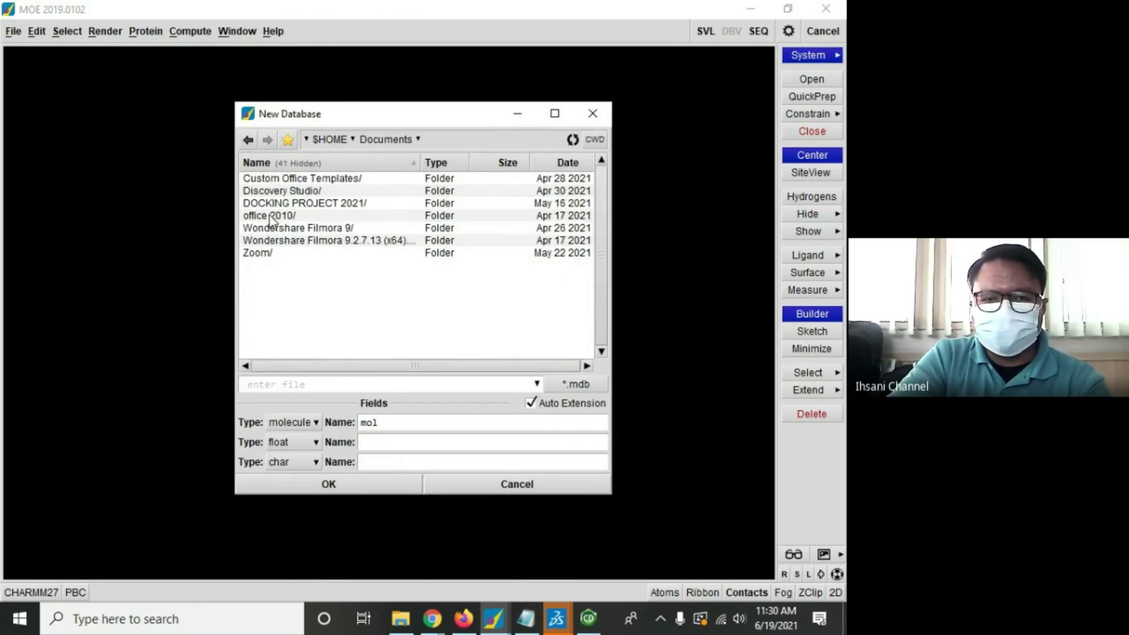
pyautogui.doubleClick(314, 204)
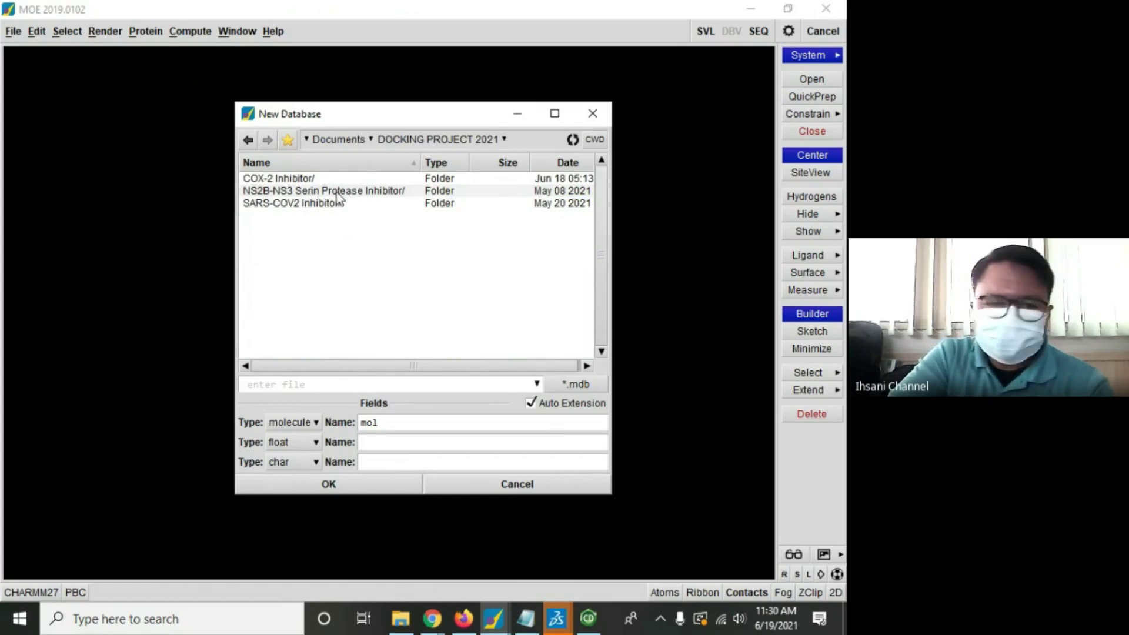
pyautogui.click(283, 180)
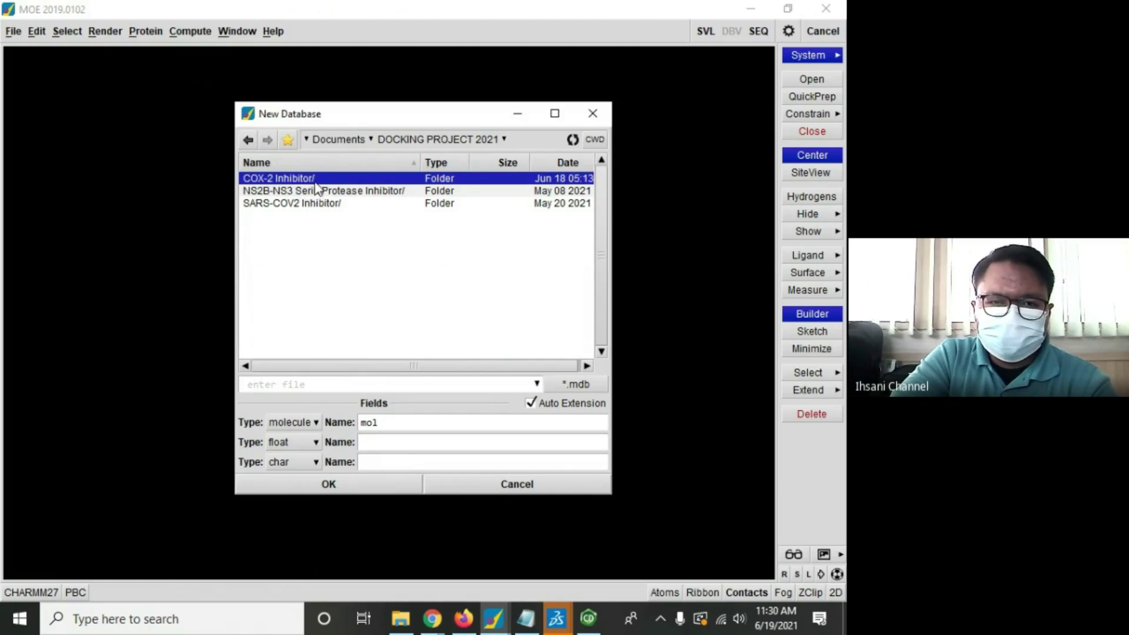
pyautogui.doubleClick(317, 179)
pyautogui.click(284, 203)
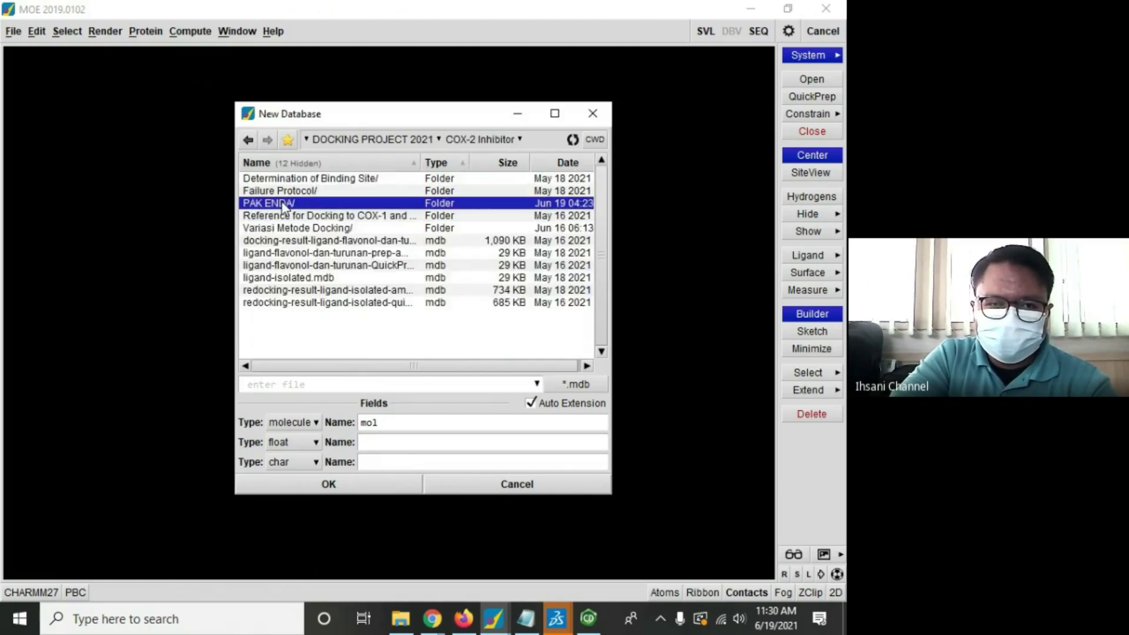
pyautogui.doubleClick(282, 204)
# Step: Name the database ligand-celecoxib and create it with the single molecule field mol
pyautogui.click(300, 382)
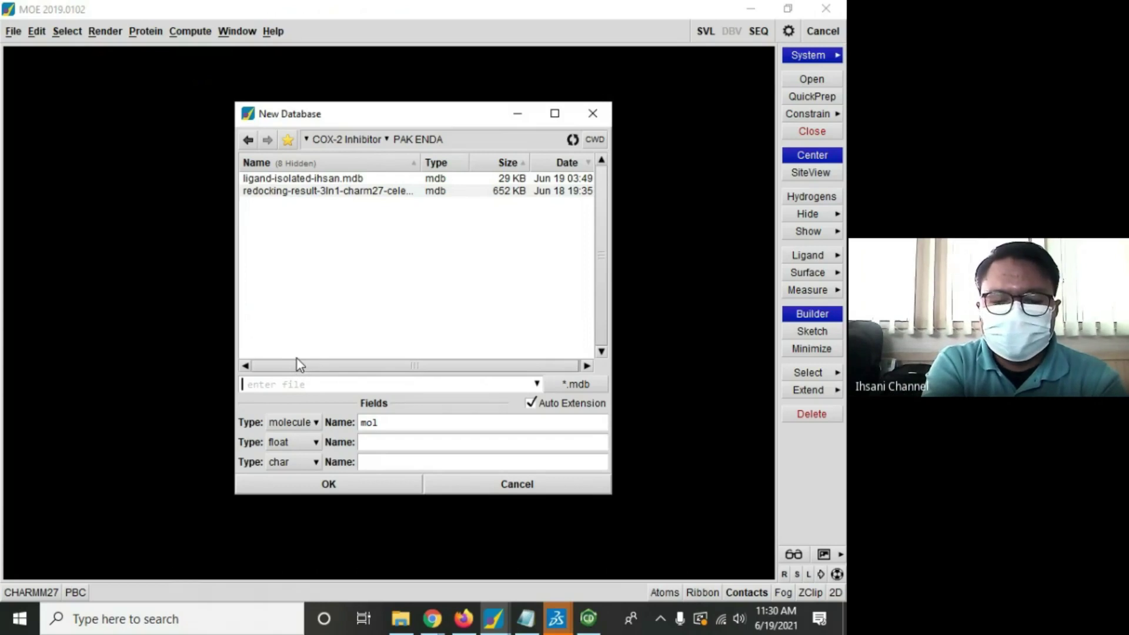
pyautogui.write('ligand-')
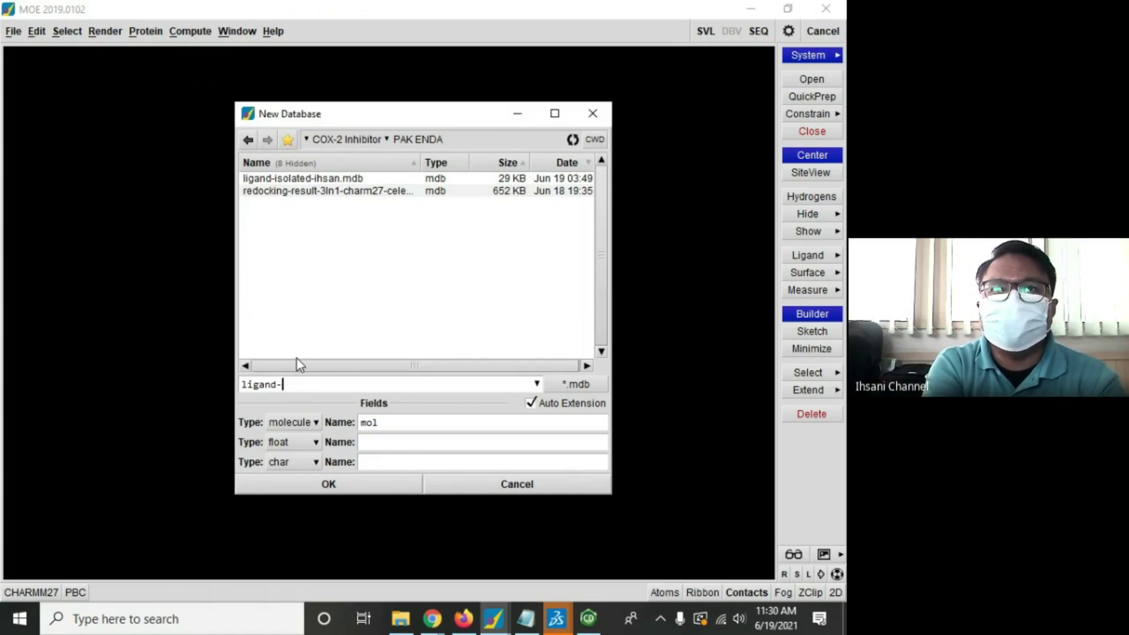
pyautogui.write('xib')
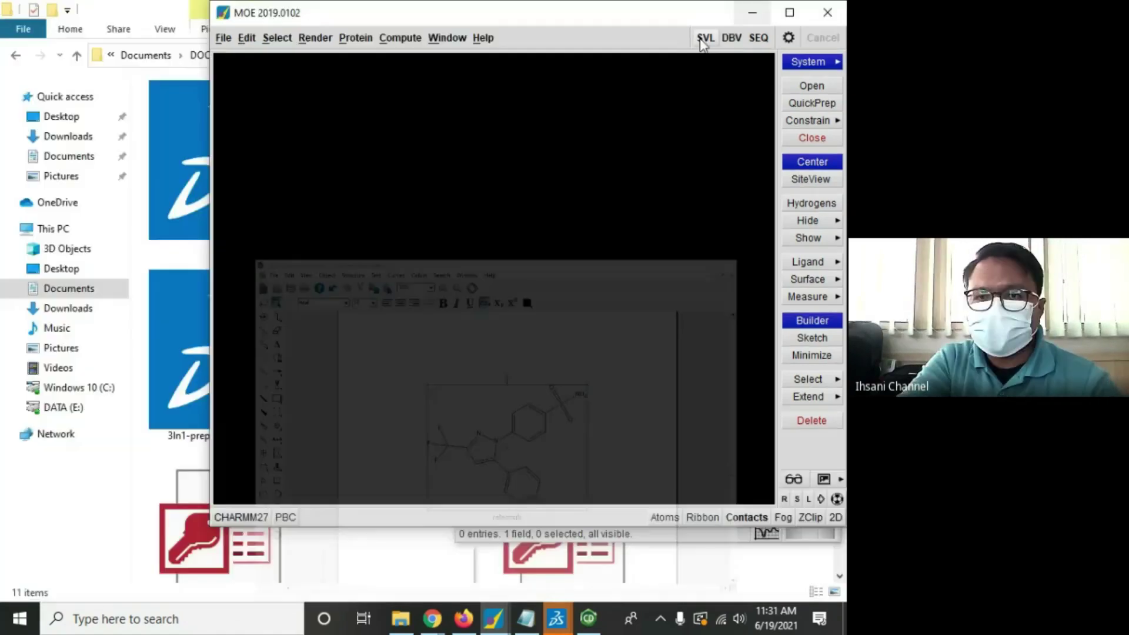
# Step: Arrange the main MOE window beside the database viewer and paste the copied celecoxib structure into it
pyautogui.moveTo(636, 13); pyautogui.dragTo(426, 12)
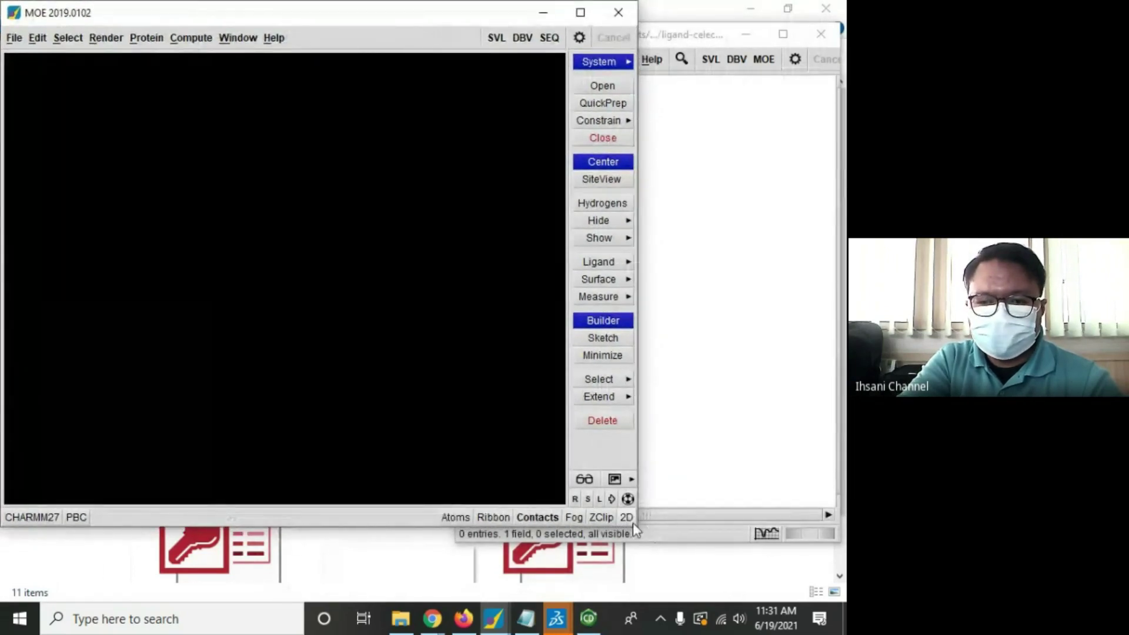
pyautogui.moveTo(635, 533); pyautogui.dragTo(627, 598)
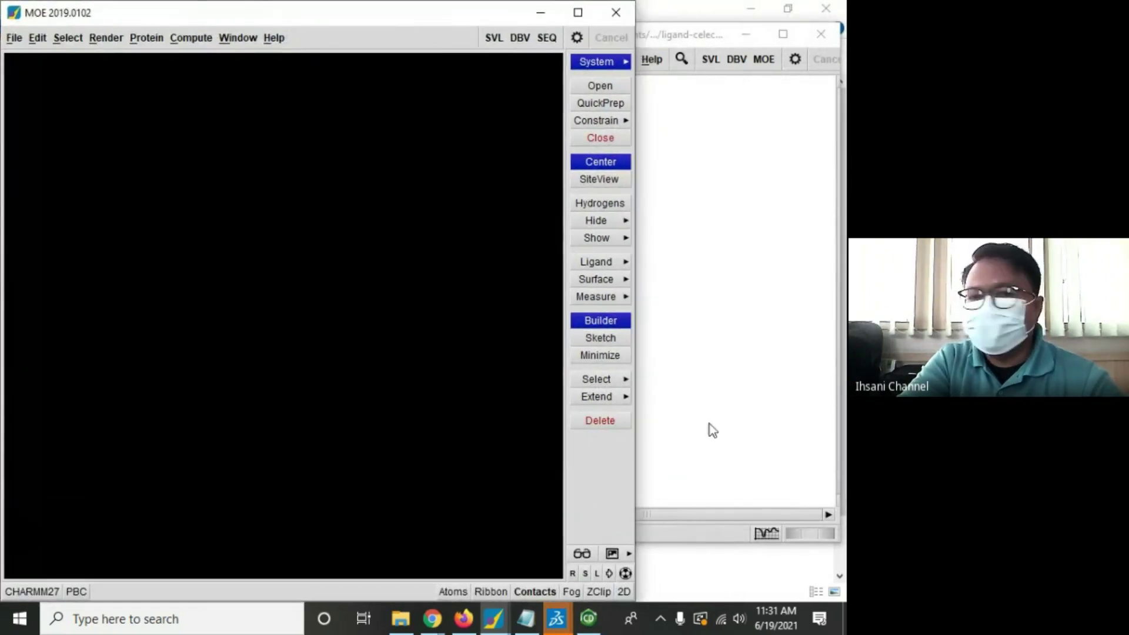
pyautogui.rightClick(251, 158)
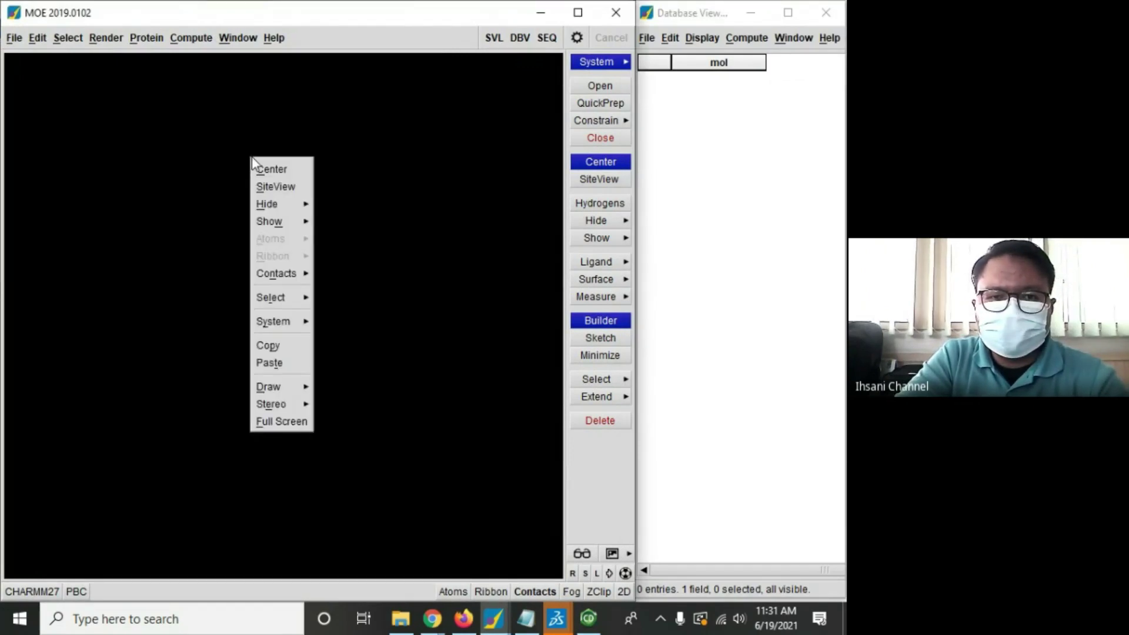
pyautogui.click(280, 364)
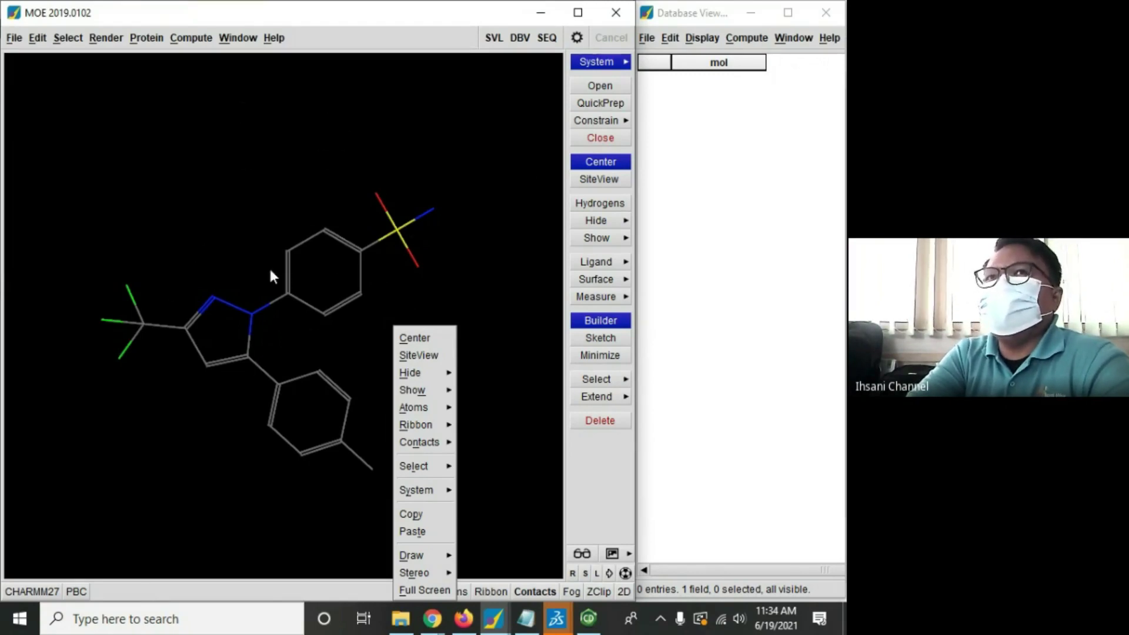
pyautogui.click(501, 274)
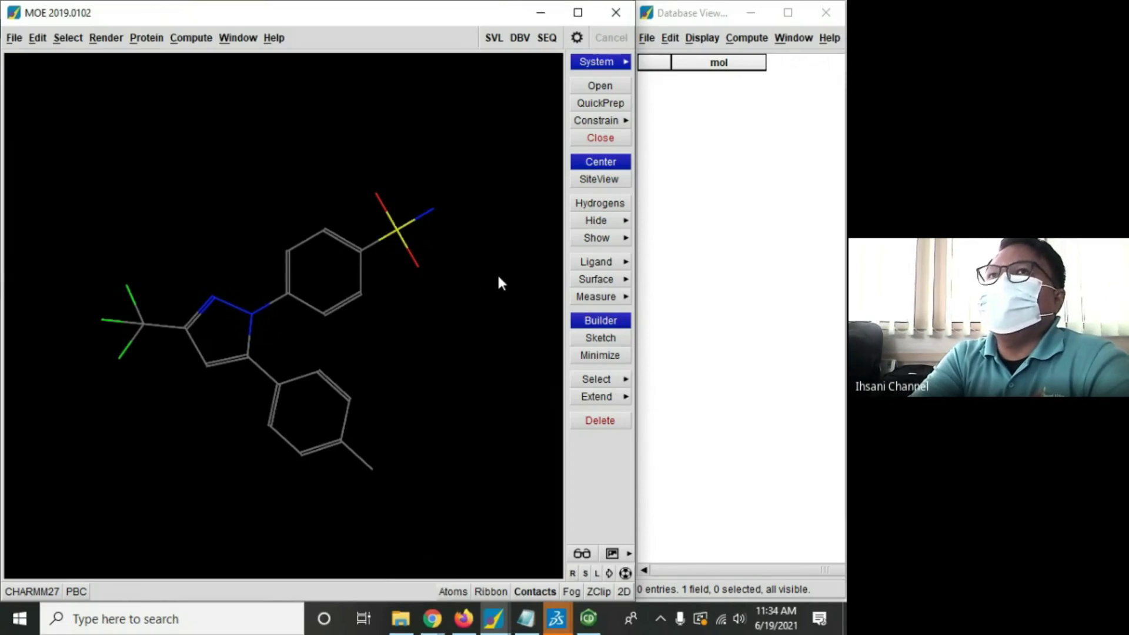
# Step: Rotate the pasted celecoxib molecule to inspect its geometry from another angle
pyautogui.click(625, 574)
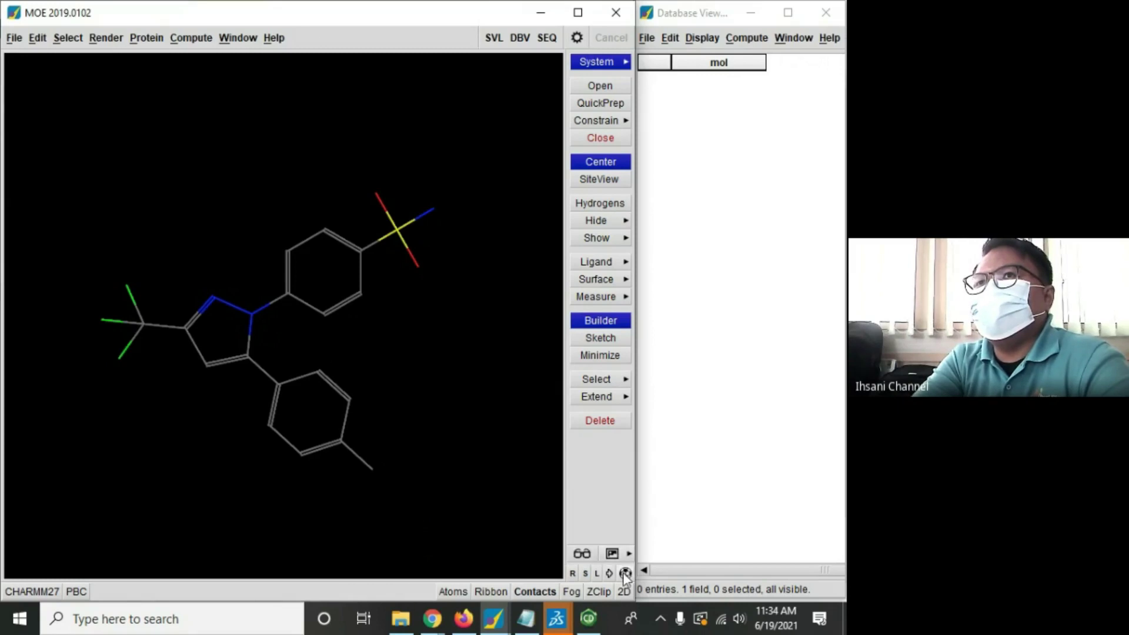
pyautogui.moveTo(593, 526); pyautogui.dragTo(601, 442)
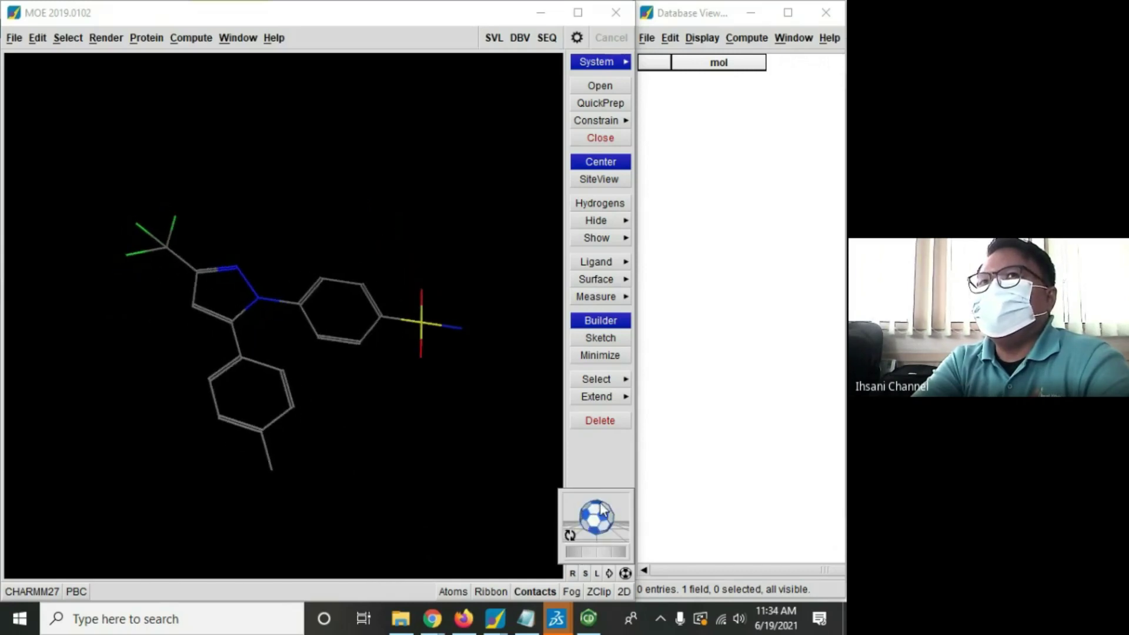
pyautogui.click(588, 517)
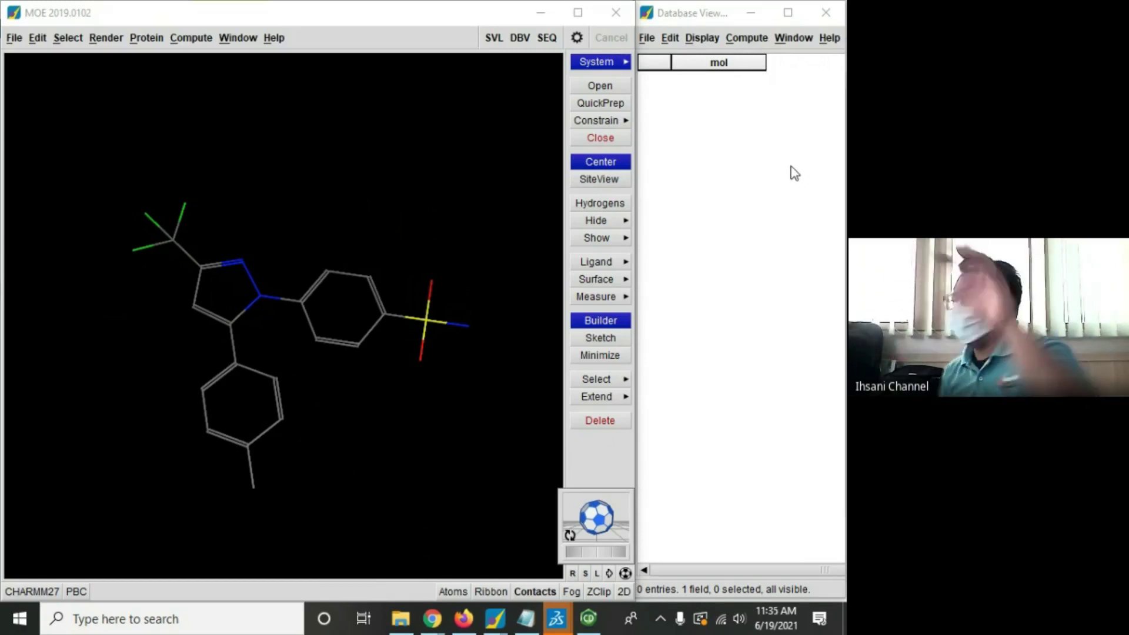
# Step: Add the displayed molecule as a new entry in the ligand-celecoxib database using System mode, and enlarge its cell
pyautogui.click(645, 47)
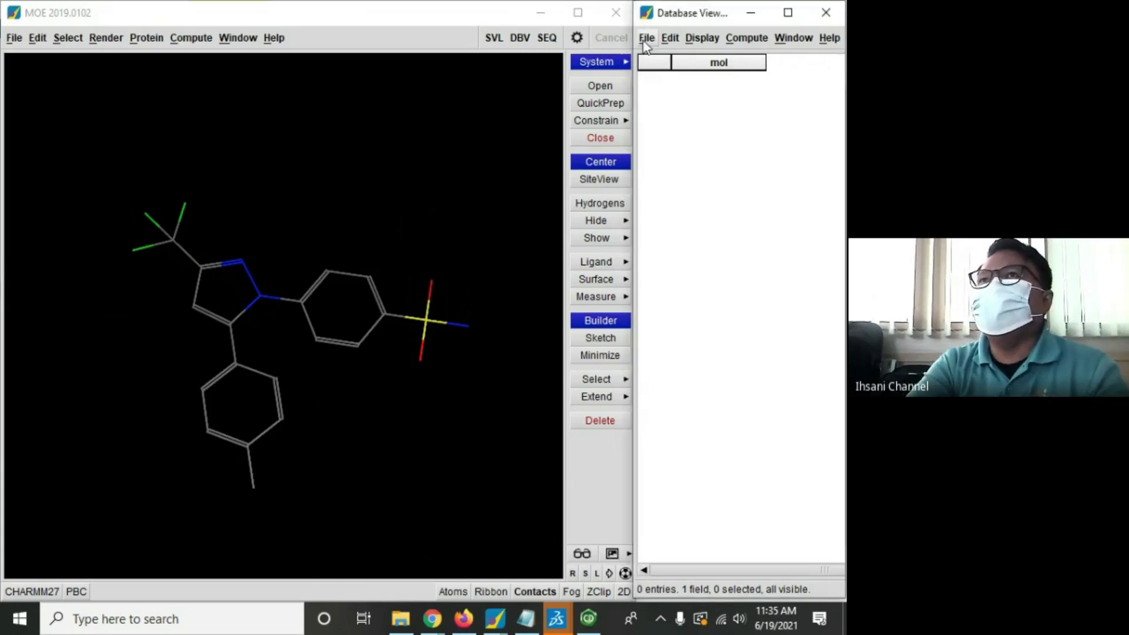
pyautogui.click(645, 40)
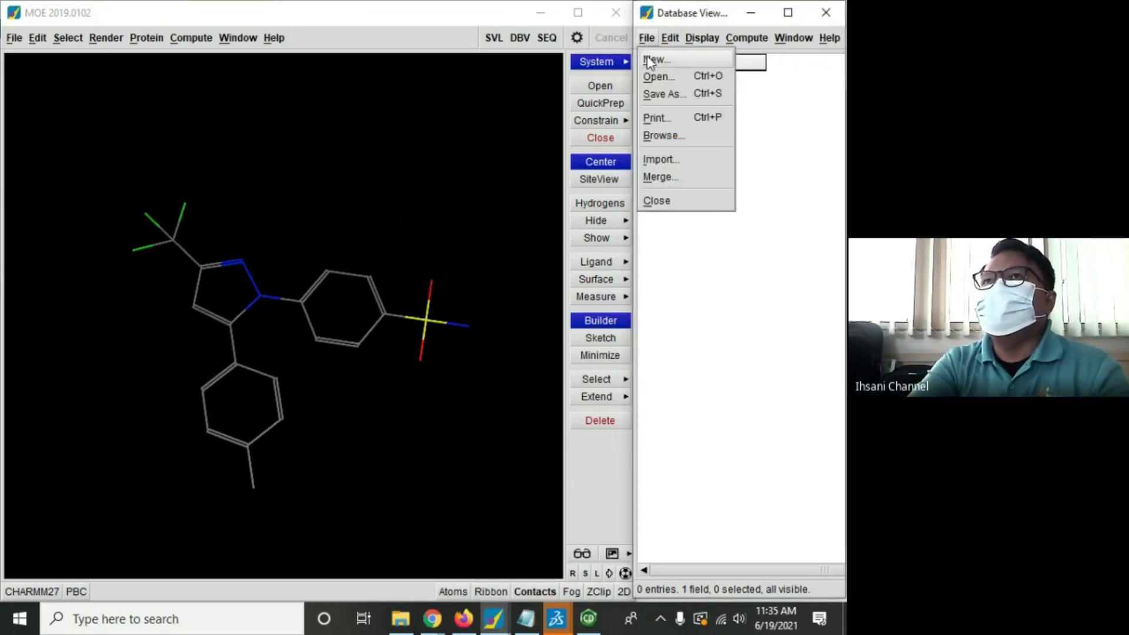
pyautogui.click(669, 39)
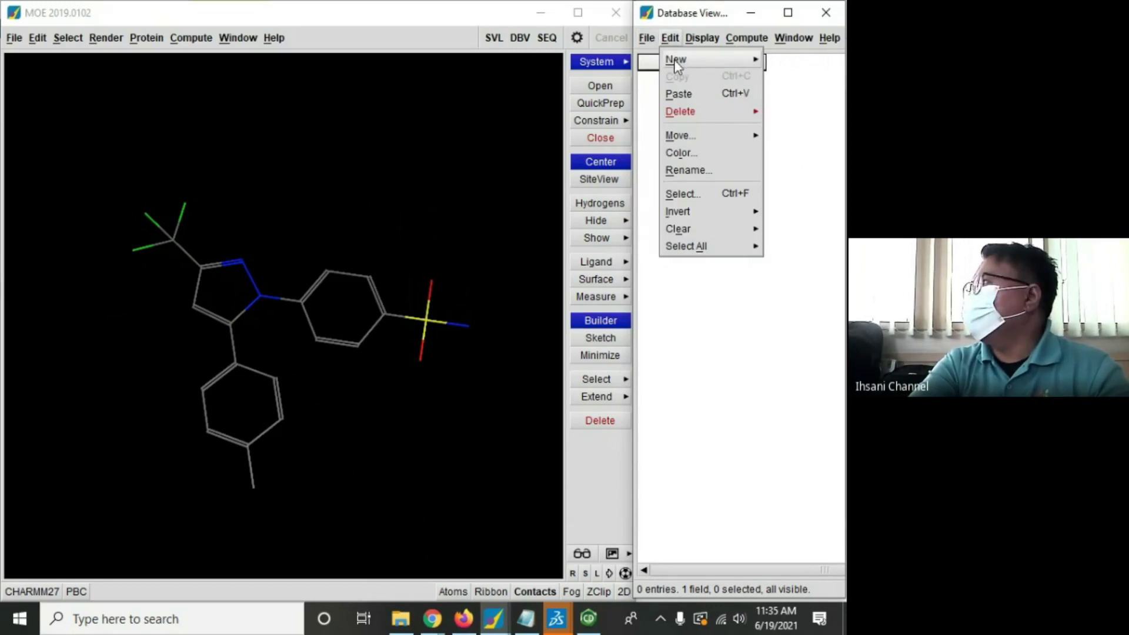
pyautogui.moveTo(677, 64)
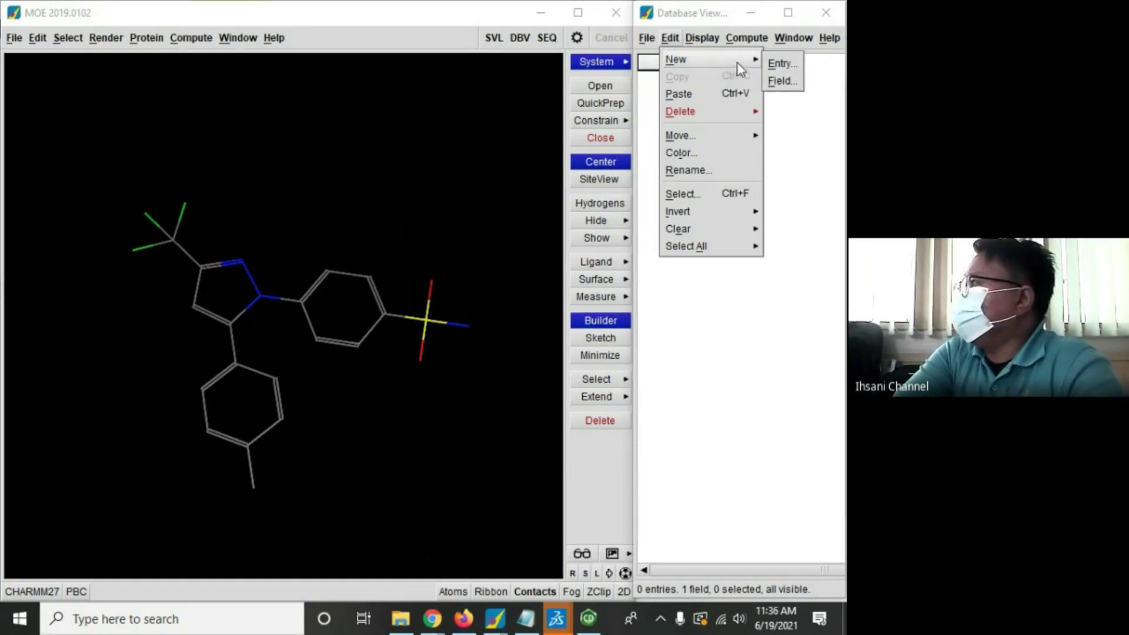
pyautogui.click(782, 63)
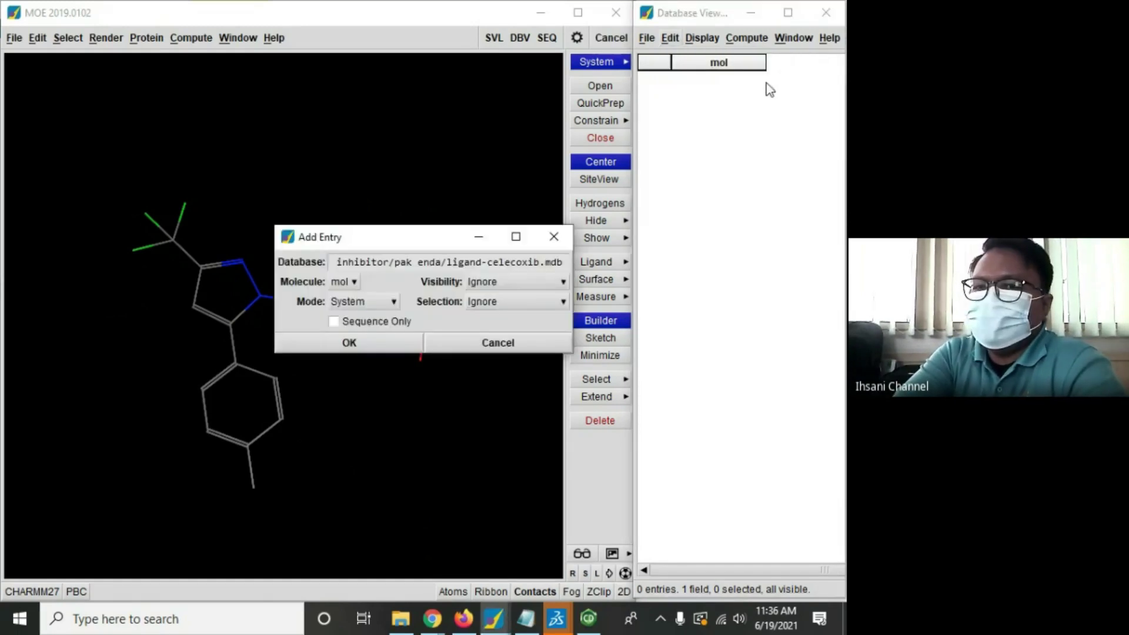
pyautogui.click(365, 344)
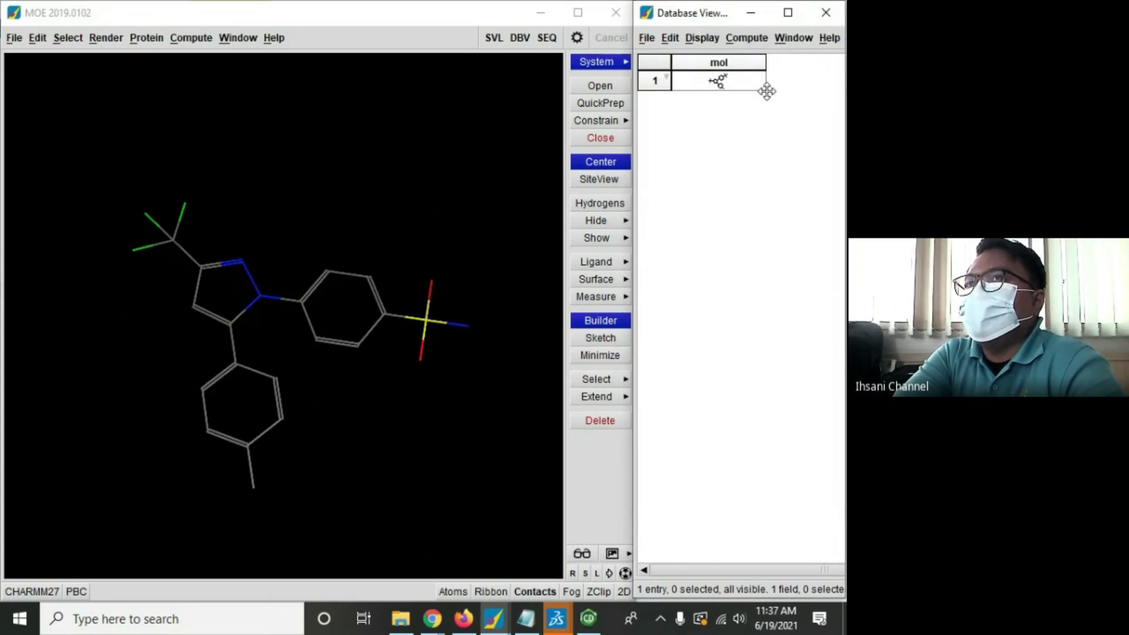
pyautogui.moveTo(767, 91); pyautogui.dragTo(794, 177)
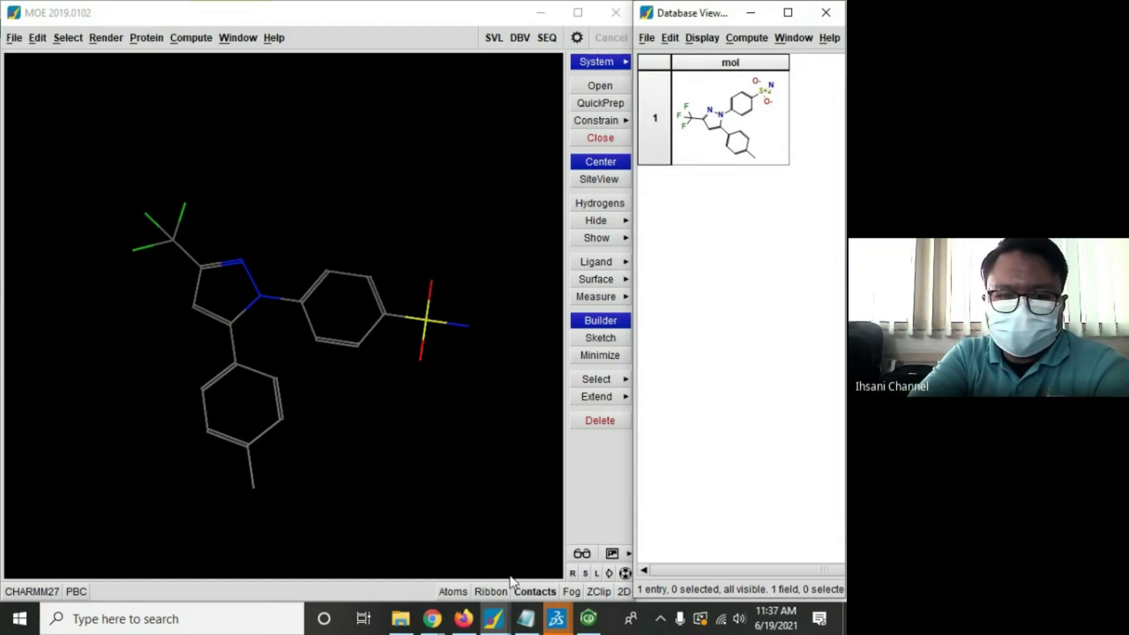
# Step: Switch to the docking notes in Notepad and highlight the force field specified for the ligand's energy minimization
pyautogui.click(526, 619)
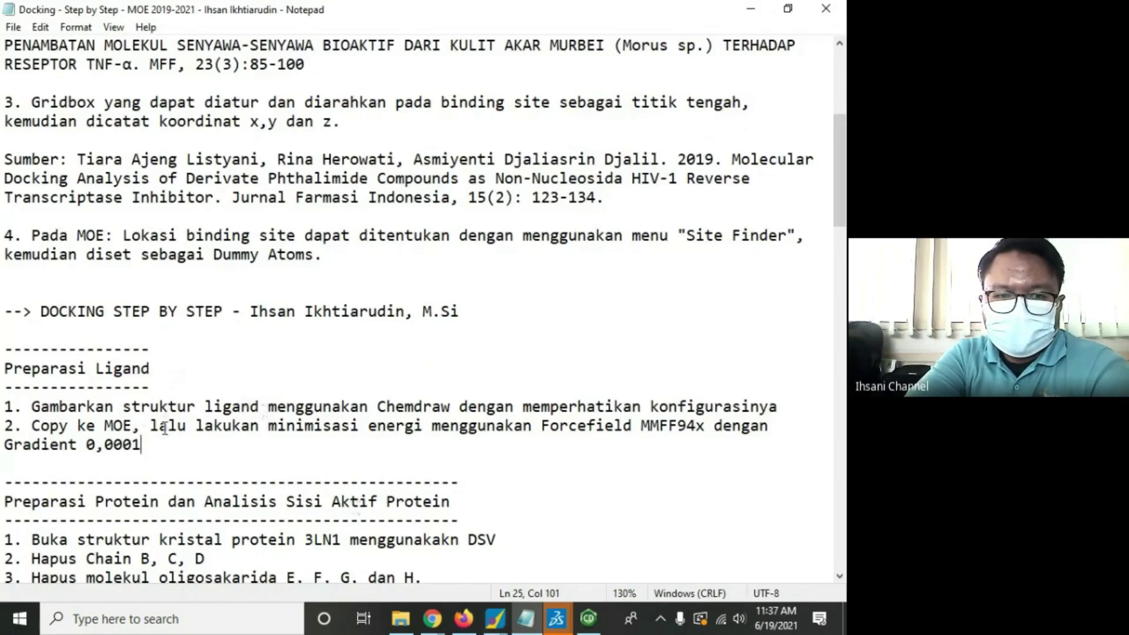
pyautogui.scroll(-1, 167, 427)
pyautogui.moveTo(542, 368); pyautogui.dragTo(711, 370)
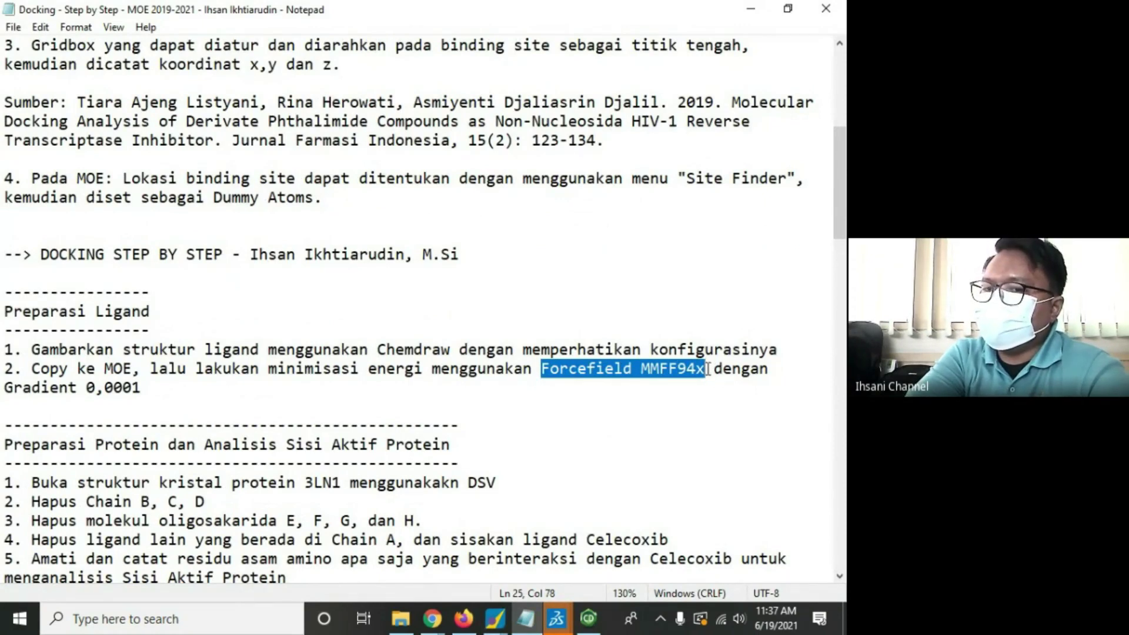
# Step: Return to MOE, open the Energy Minimize setup for the celecoxib molecule and load the MMFF94x force field
pyautogui.click(751, 8)
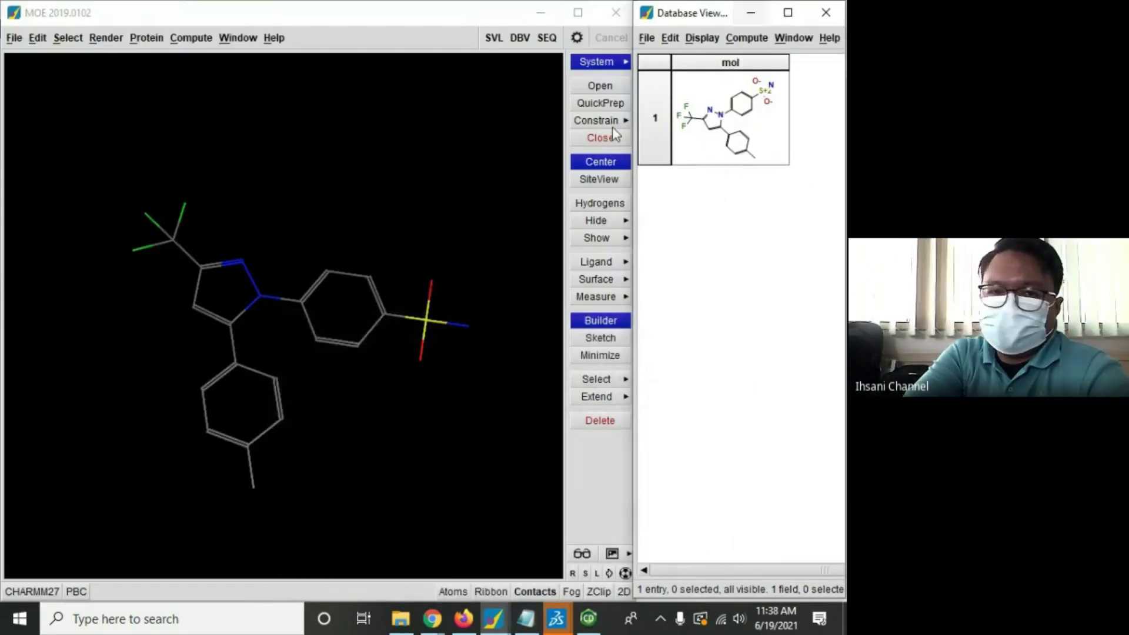
pyautogui.click(196, 39)
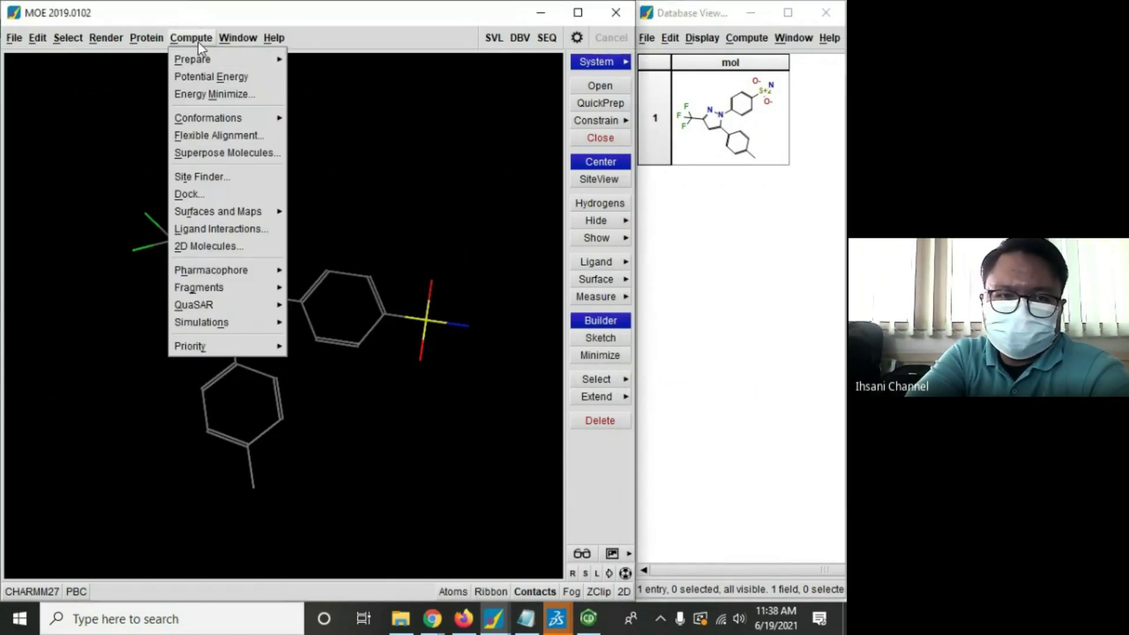
pyautogui.click(223, 94)
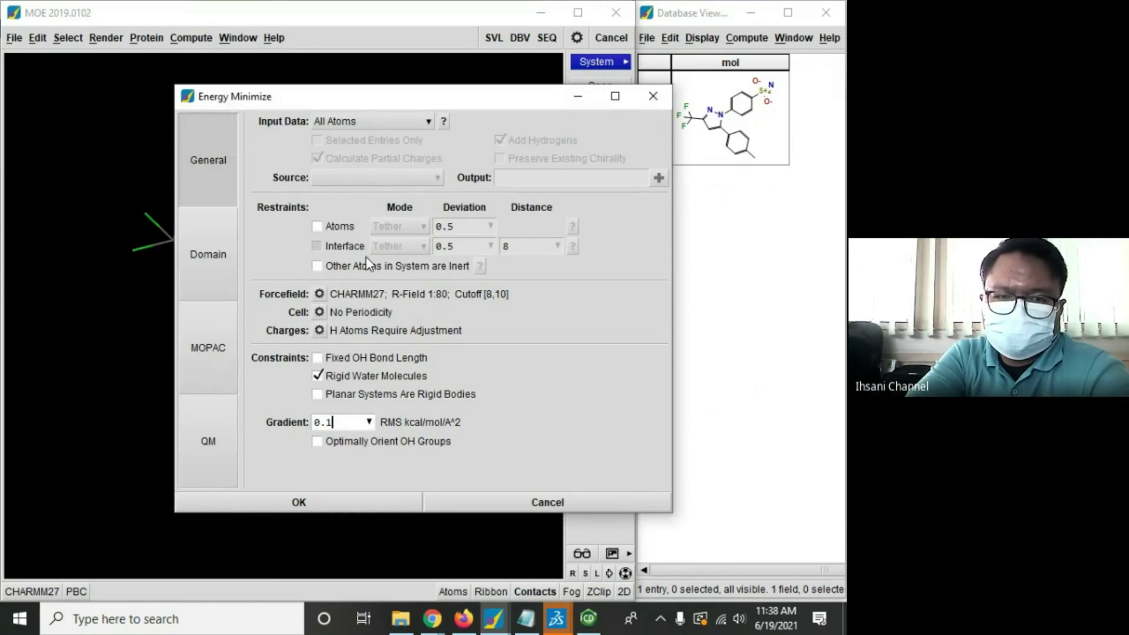
pyautogui.click(320, 292)
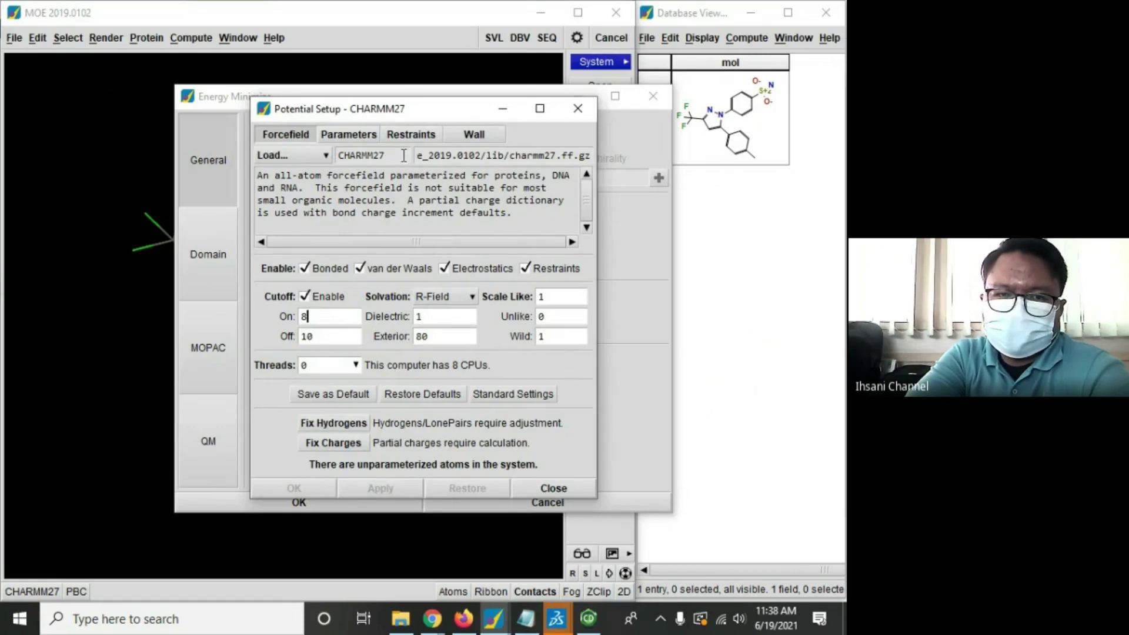
pyautogui.click(317, 156)
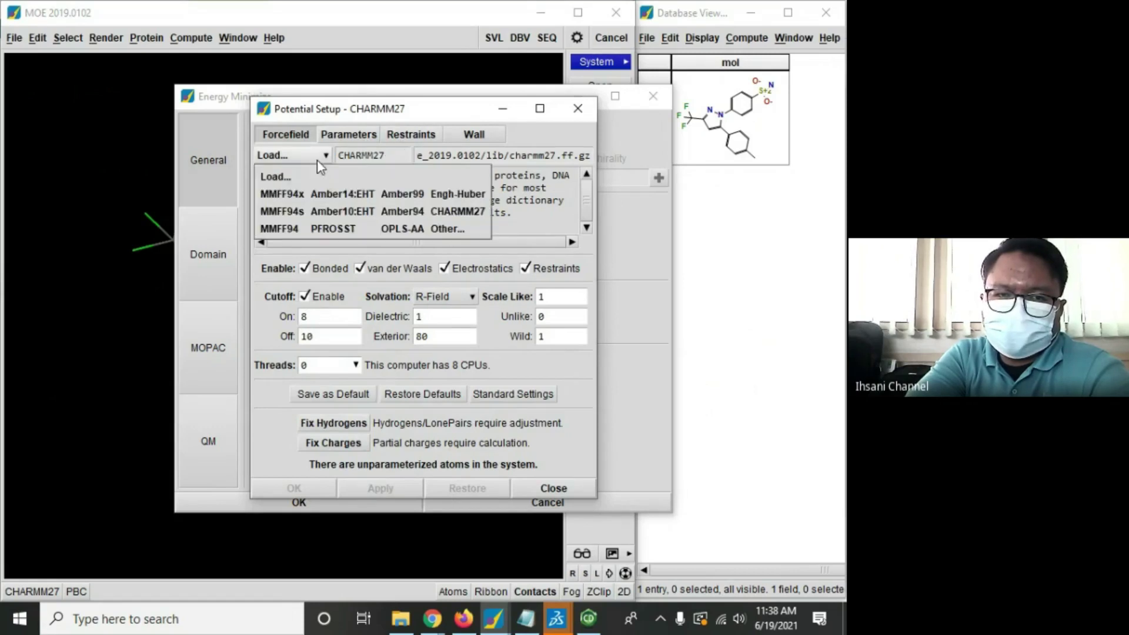
pyautogui.click(290, 196)
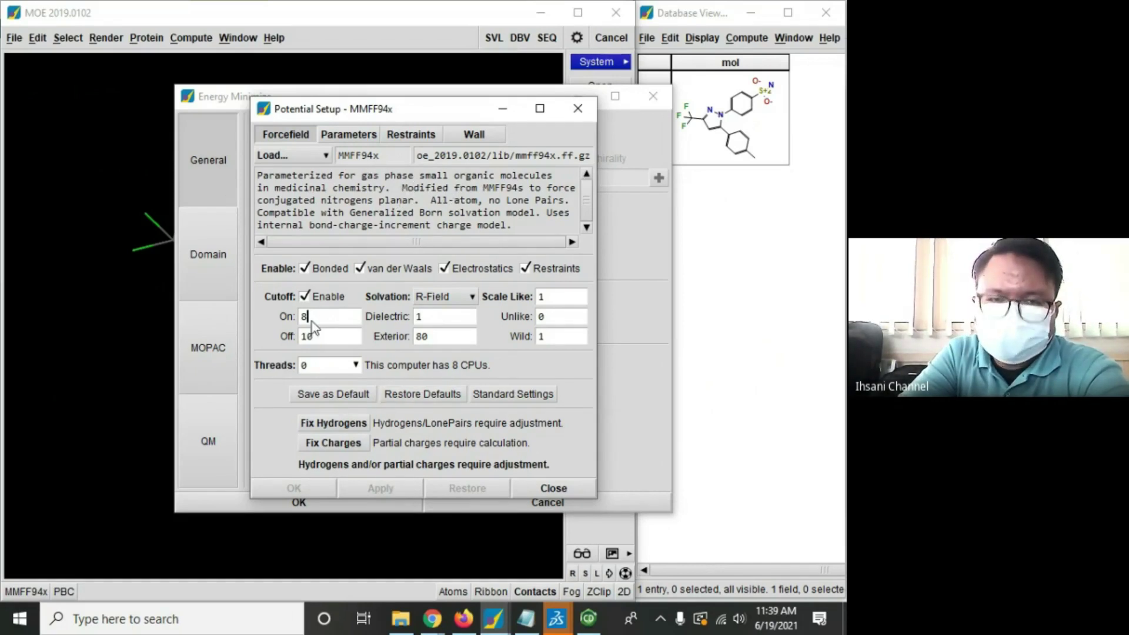
# Step: Fix the molecule's hydrogens and partial charges in the potential setup, and return to the Energy Minimize settings
pyautogui.click(348, 424)
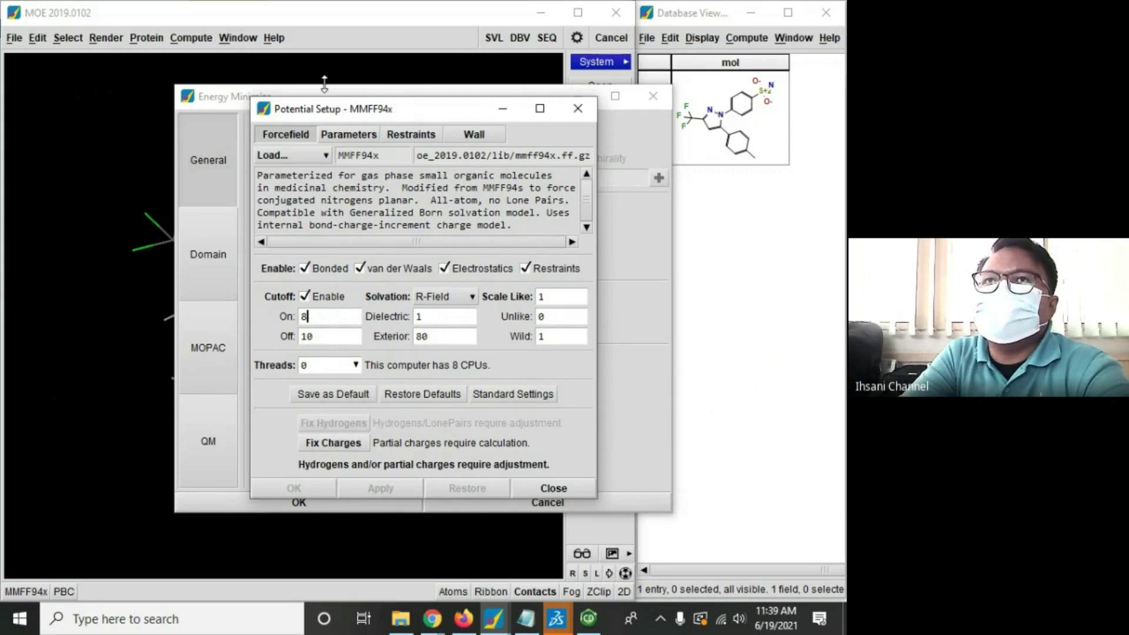
pyautogui.click(336, 444)
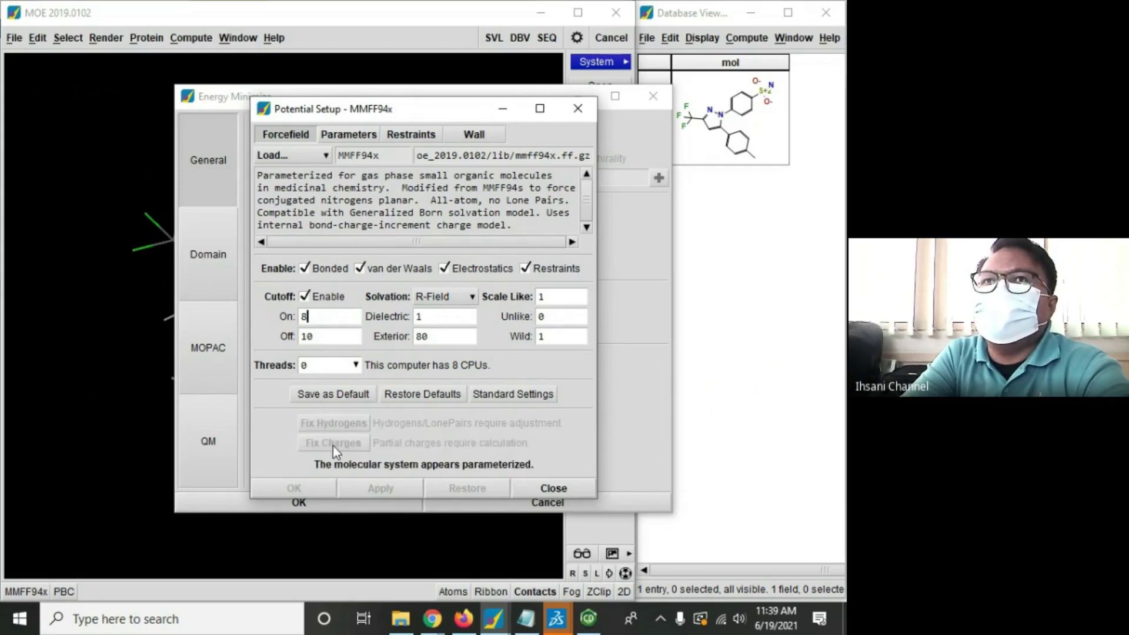
pyautogui.click(543, 493)
pyautogui.moveTo(410, 104); pyautogui.dragTo(454, 150)
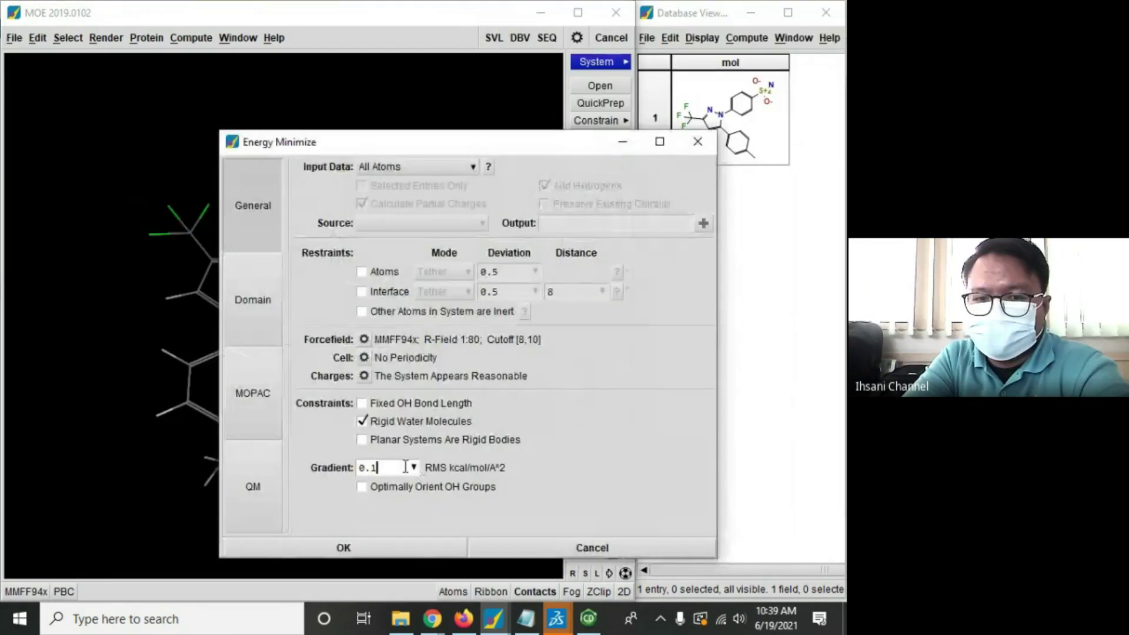
# Step: Switch to the docking notes in Notepad, highlight the gradient specified for the energy minimization, and return to MOE
pyautogui.click(414, 467)
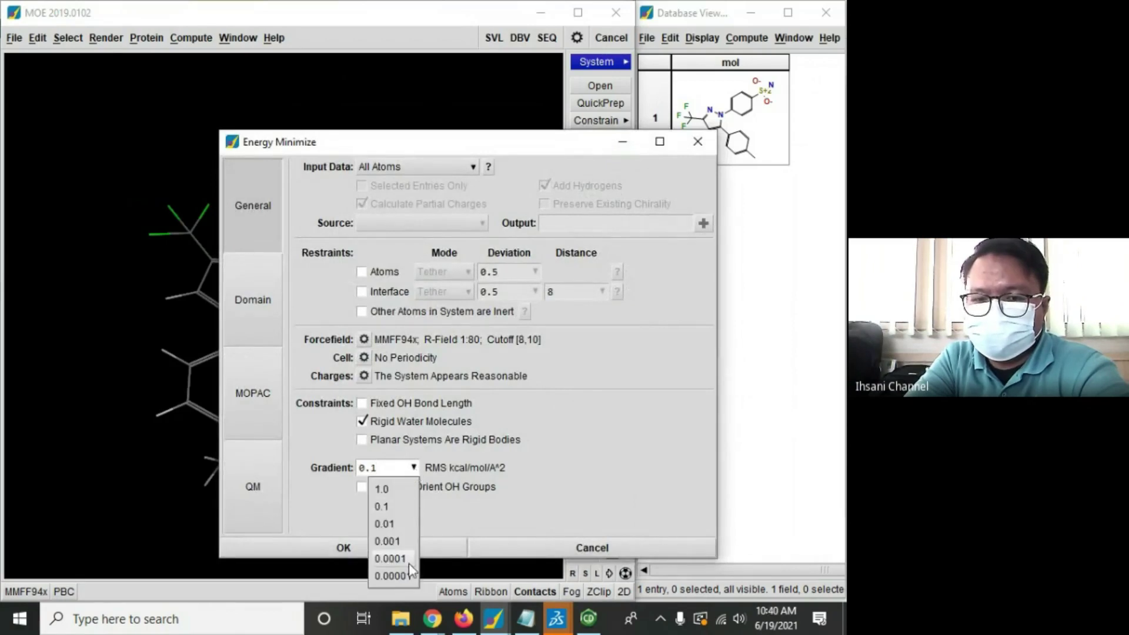
pyautogui.click(526, 618)
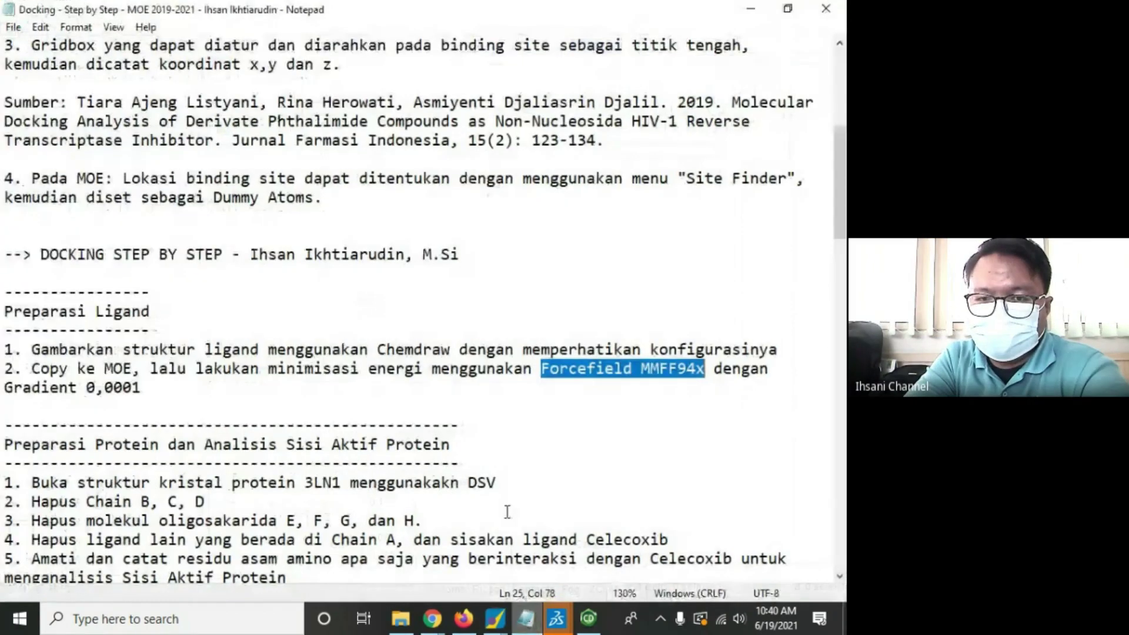
pyautogui.click(271, 376)
pyautogui.moveTo(87, 389); pyautogui.dragTo(143, 400)
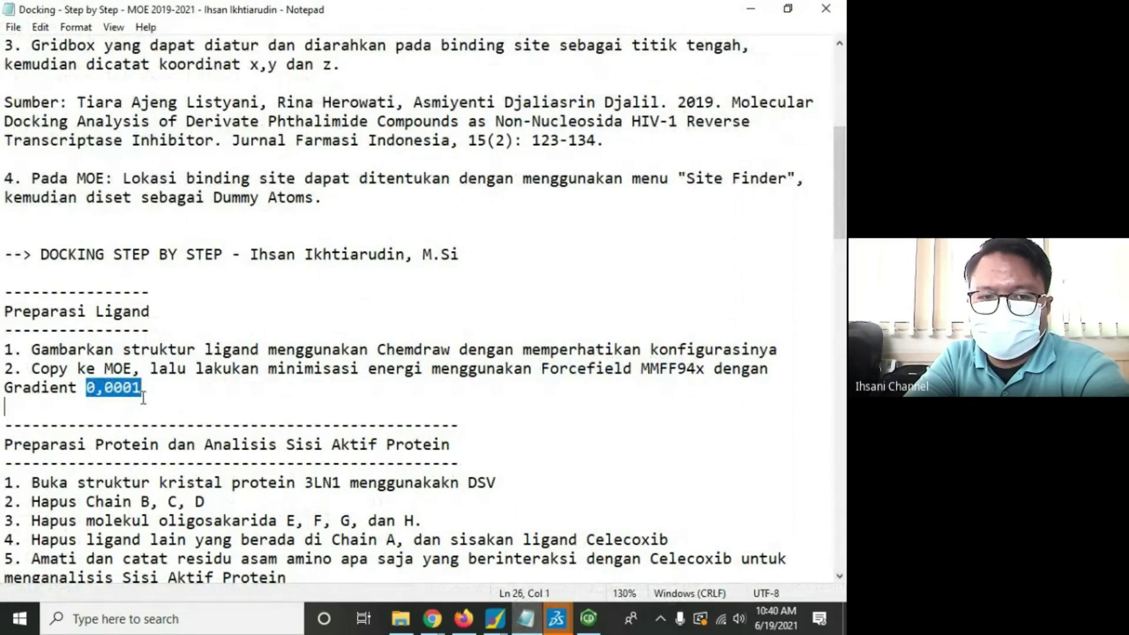
pyautogui.click(751, 9)
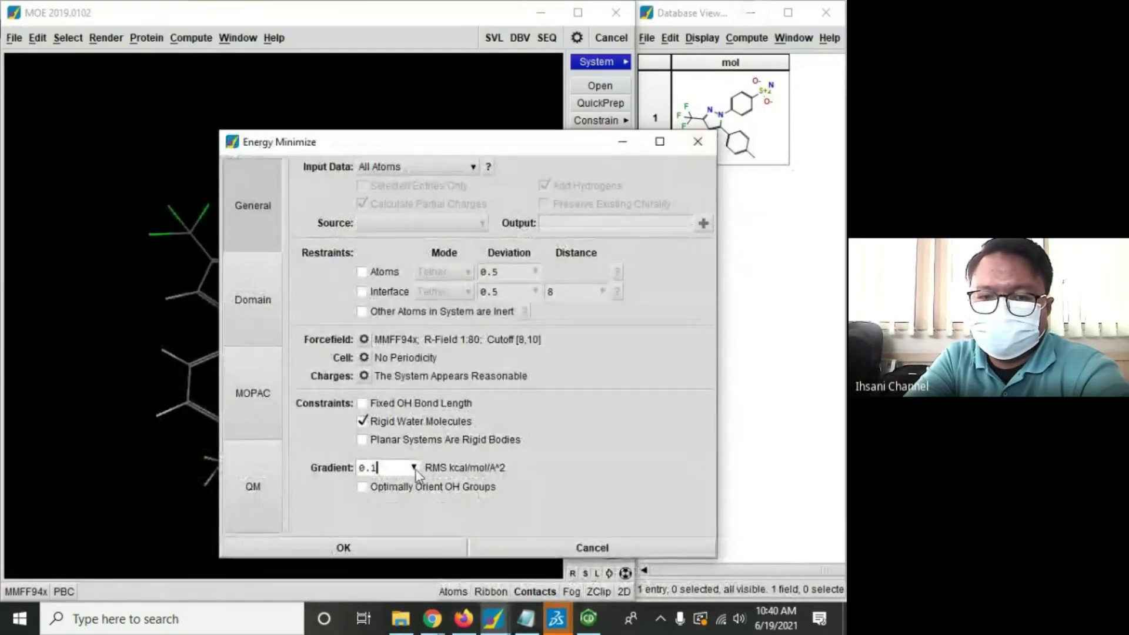
# Step: Set the minimization gradient to 0.0001 RMS kcal/mol/A^2 and run the energy minimization on all atoms
pyautogui.click(414, 468)
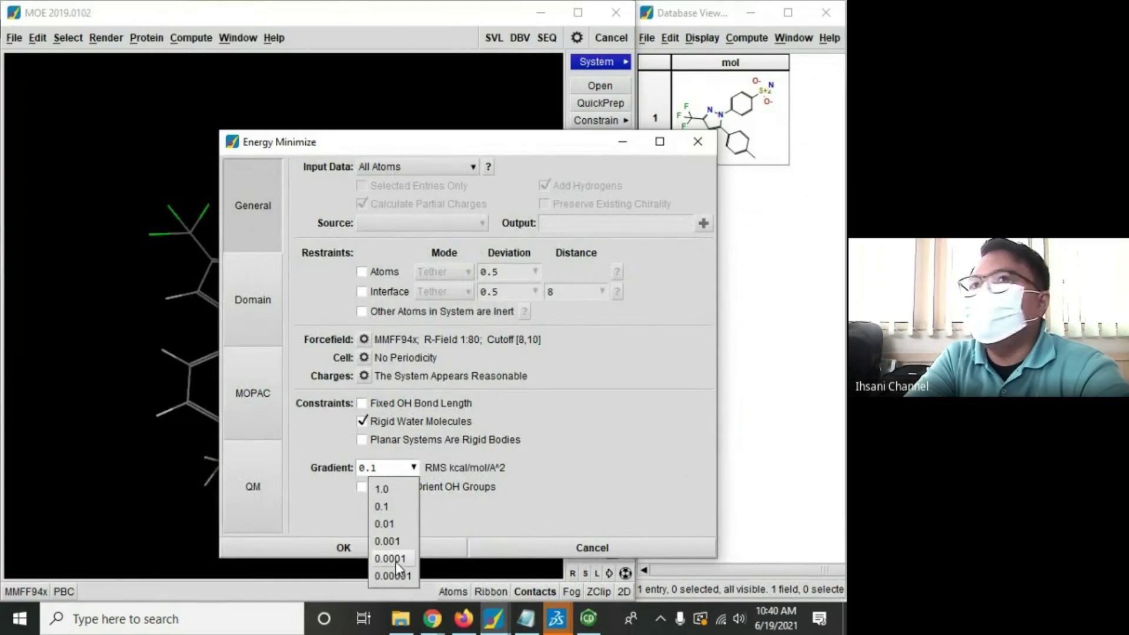
pyautogui.click(394, 559)
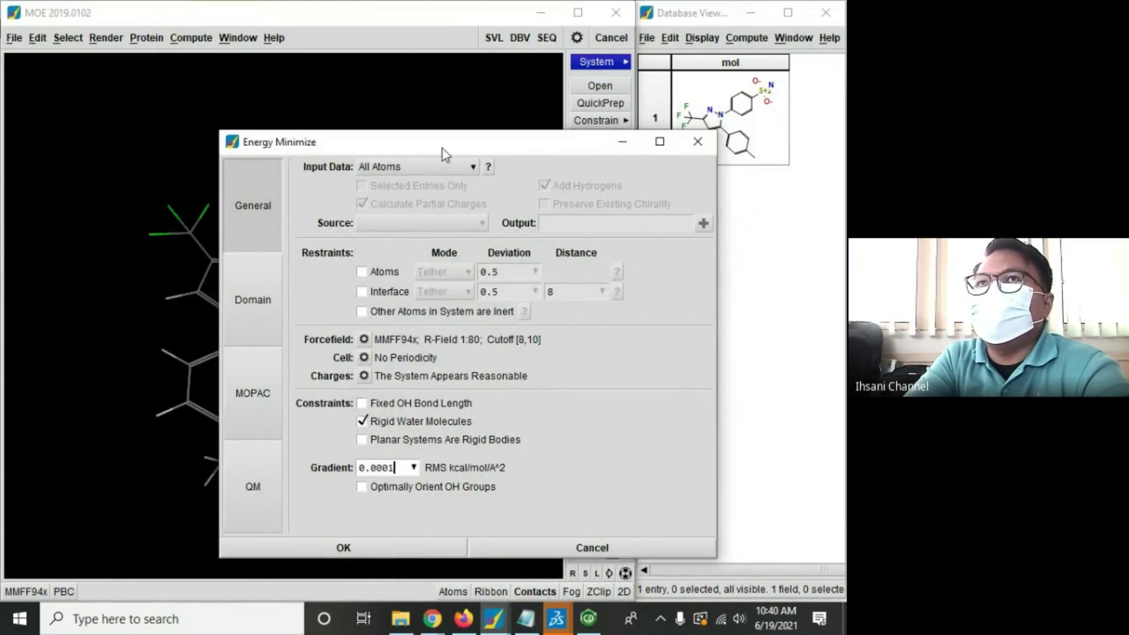
pyautogui.moveTo(415, 147); pyautogui.dragTo(669, 52)
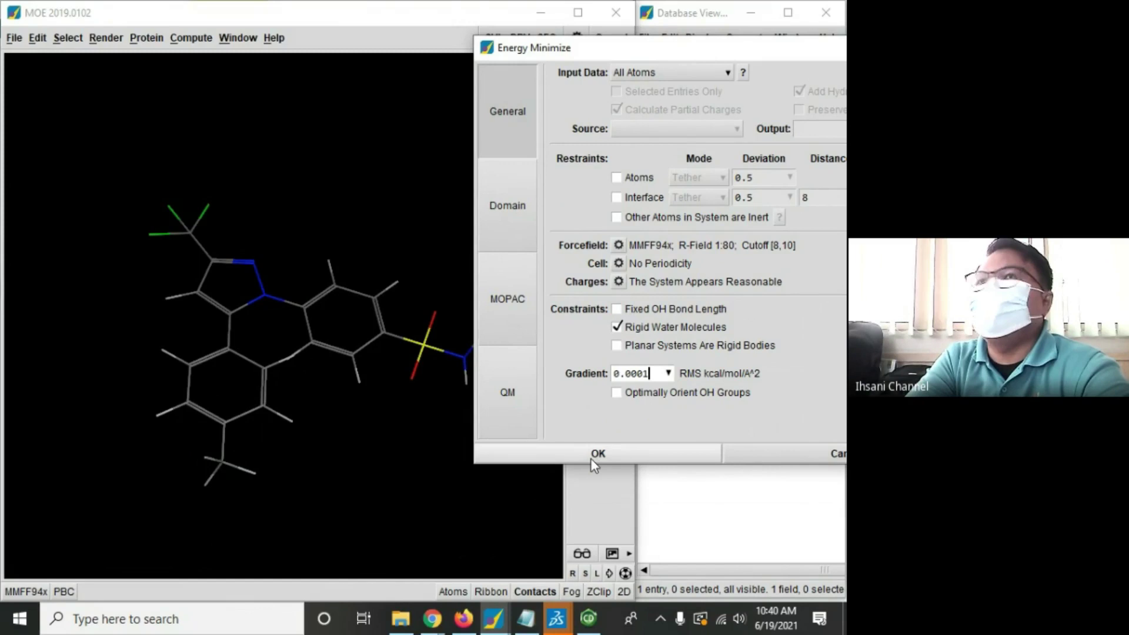
pyautogui.click(538, 453)
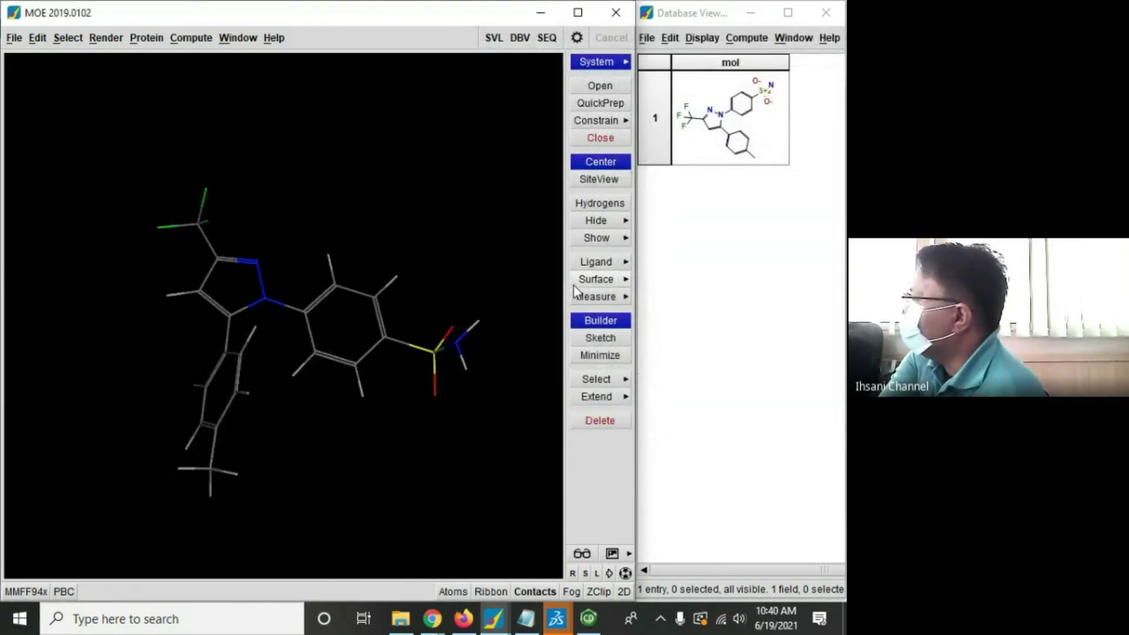
# Step: Add the minimized celecoxib molecule as a new entry in the ligand-celecoxib database using System mode
pyautogui.click(626, 574)
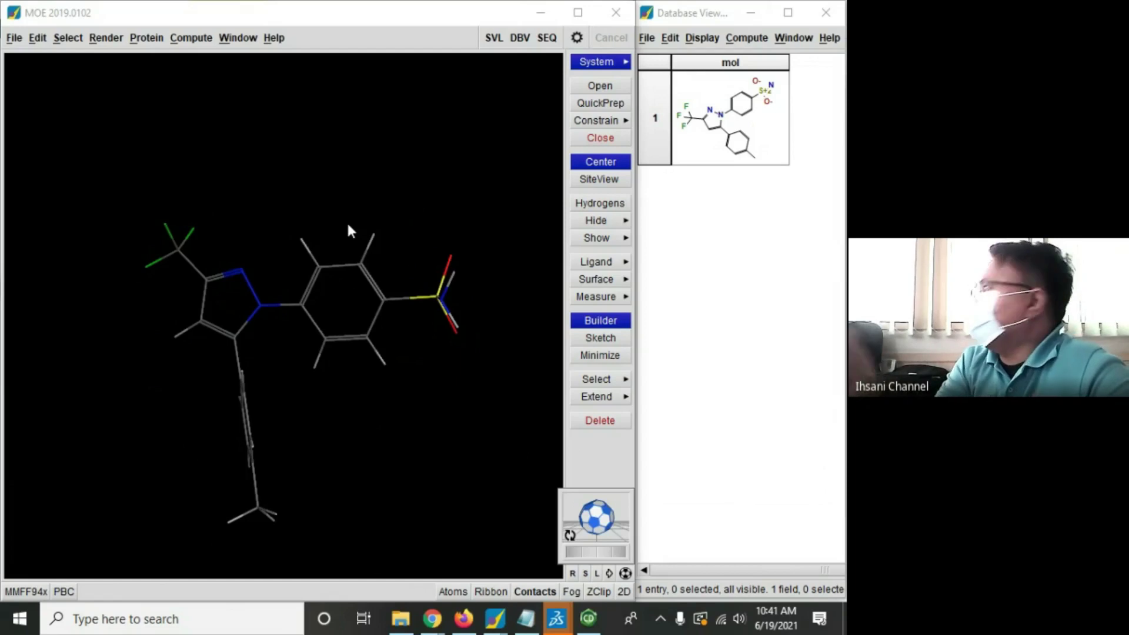
pyautogui.moveTo(596, 518); pyautogui.dragTo(591, 534)
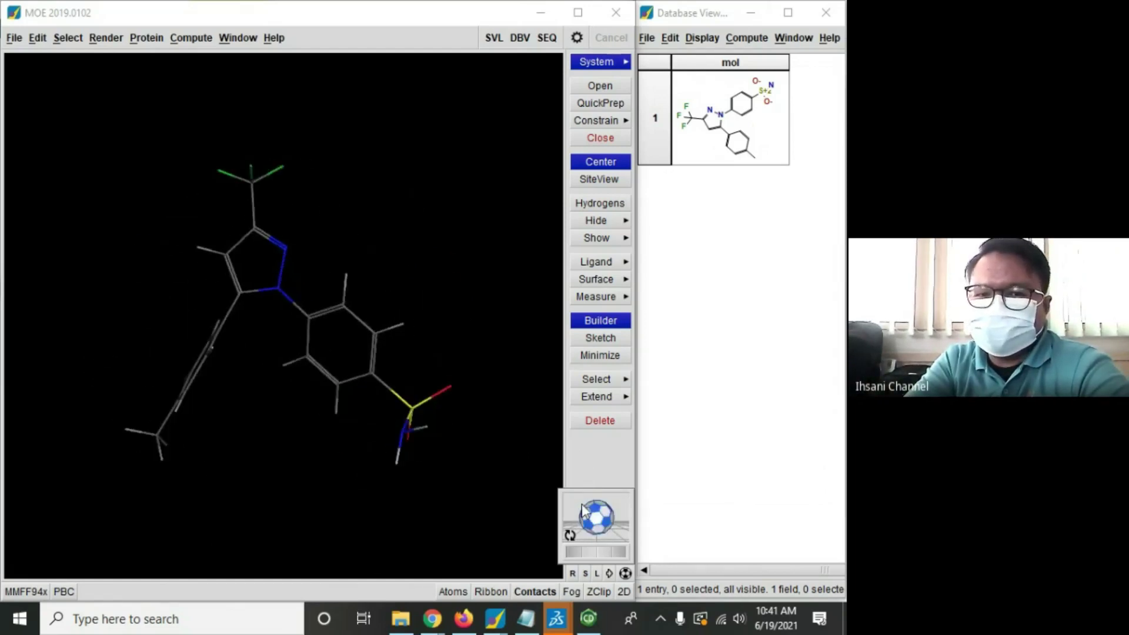
pyautogui.click(647, 39)
pyautogui.click(669, 37)
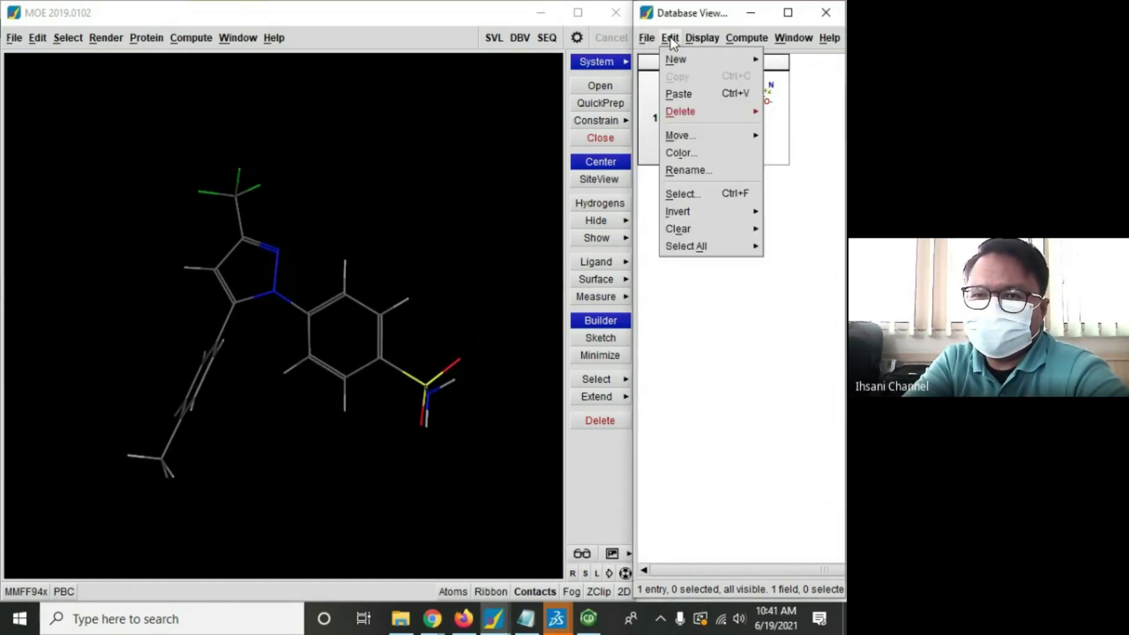
pyautogui.moveTo(708, 59)
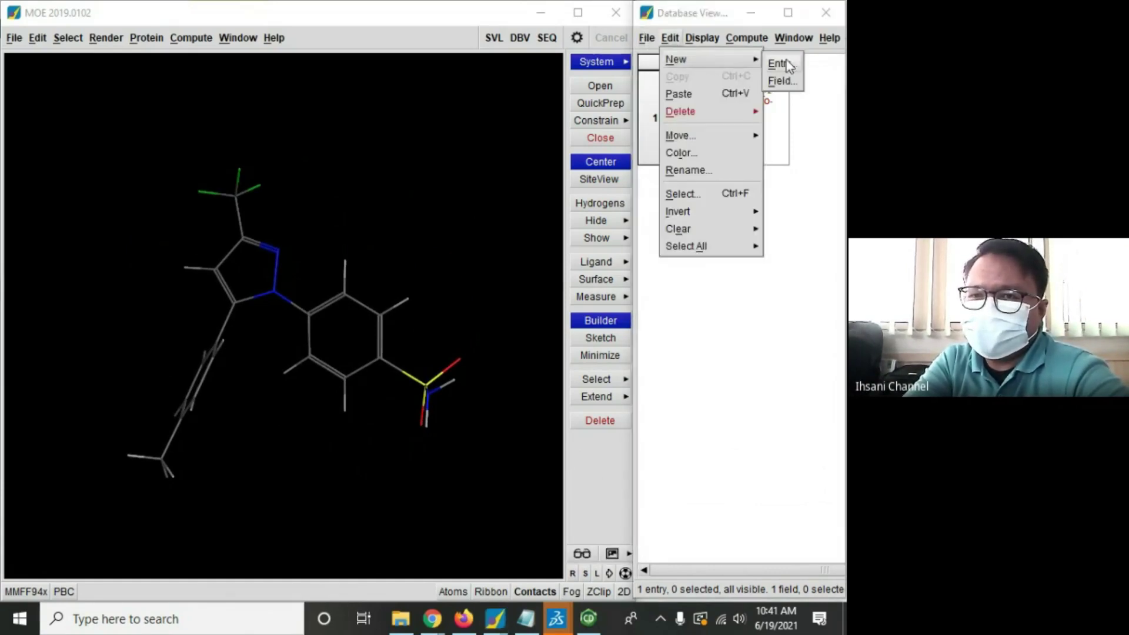
pyautogui.click(785, 60)
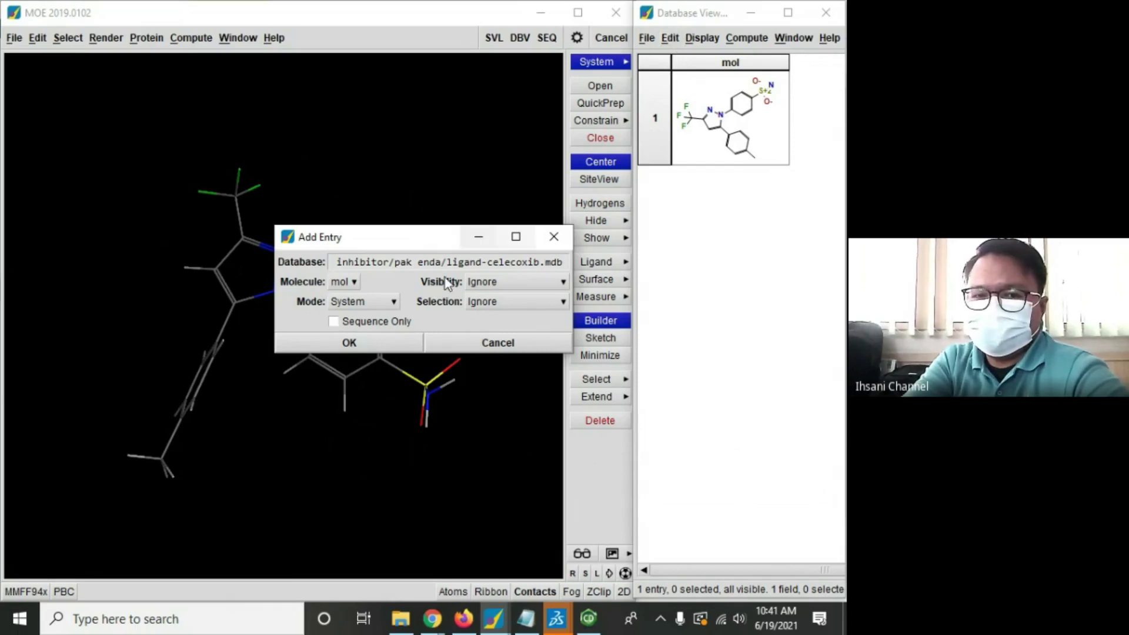
pyautogui.click(364, 343)
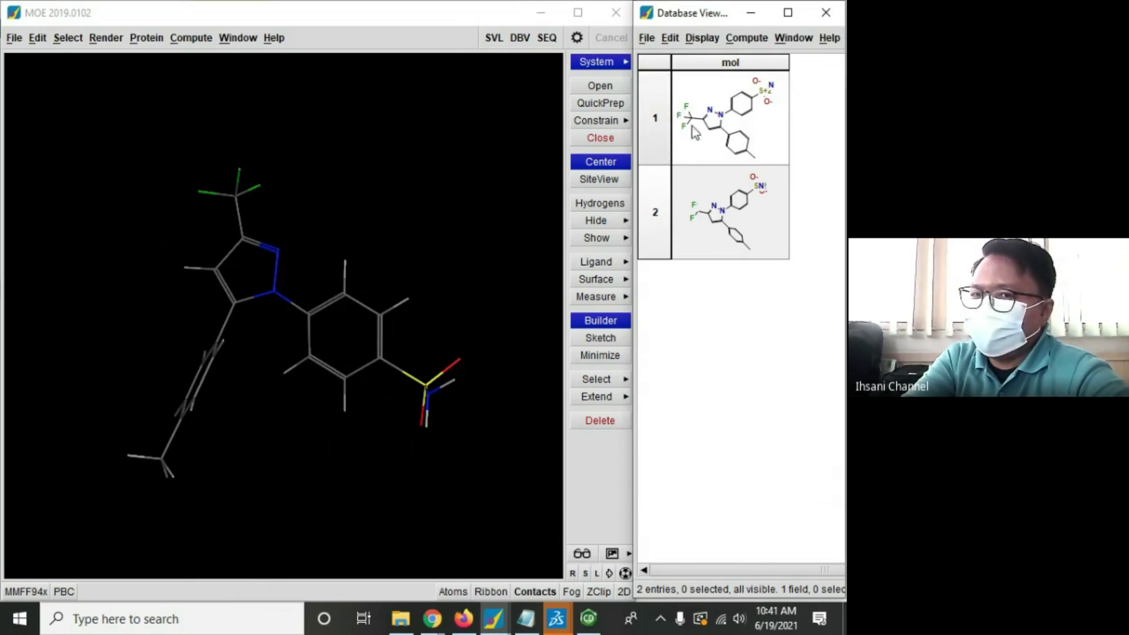
# Step: Maximize the database viewer and name the first entry's molecule celecoxib-tanpa-optimasi
pyautogui.click(661, 107)
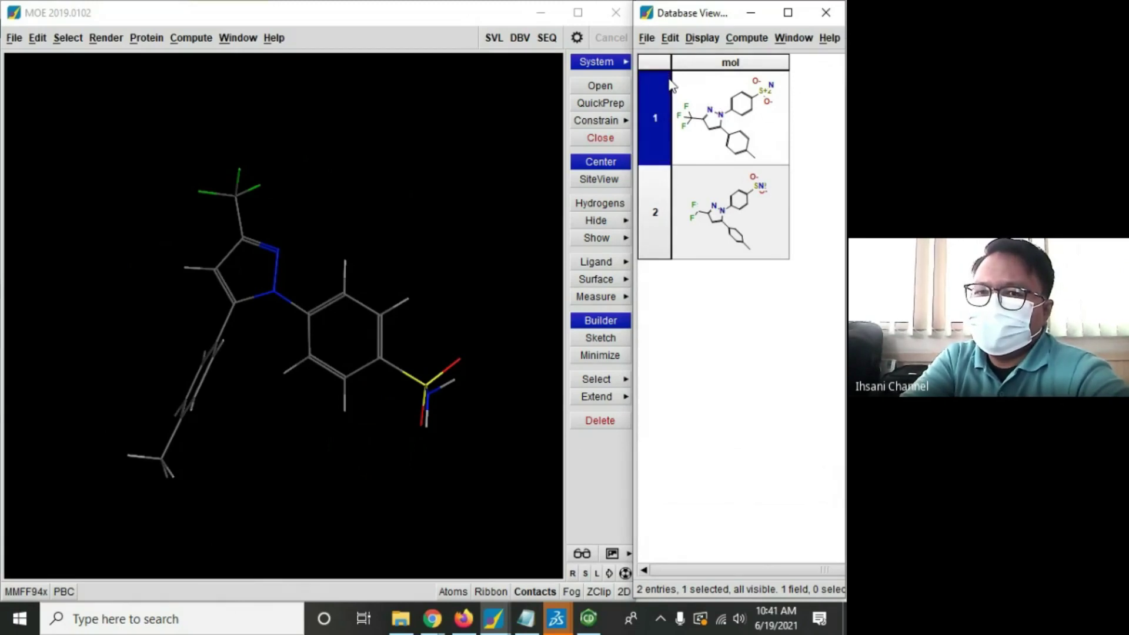
pyautogui.rightClick(670, 84)
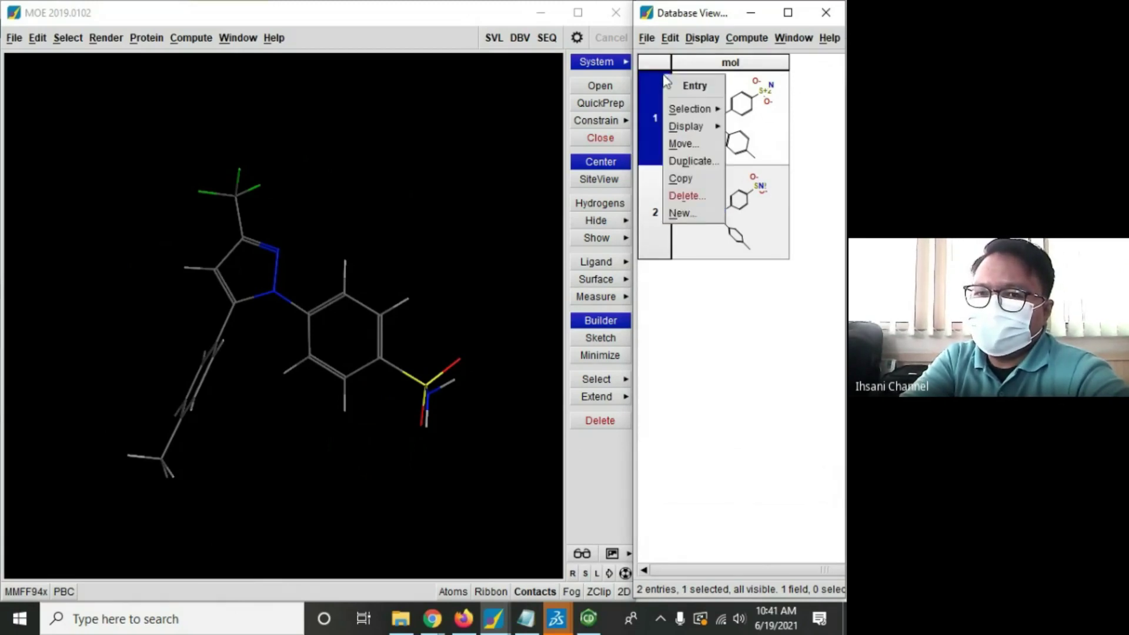
pyautogui.click(741, 107)
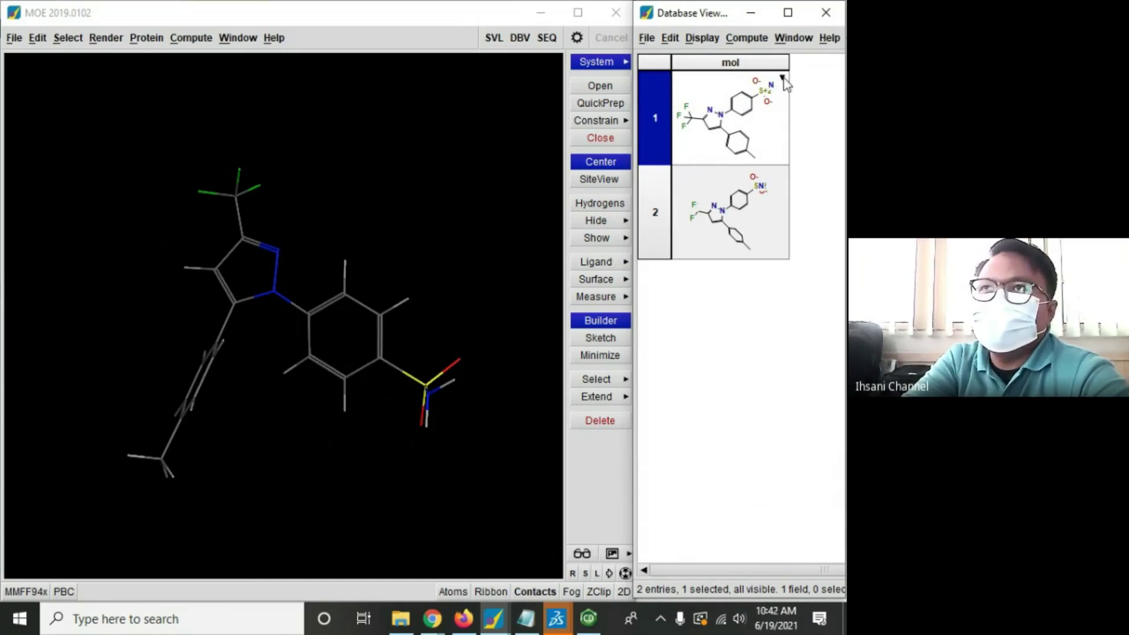
pyautogui.click(783, 79)
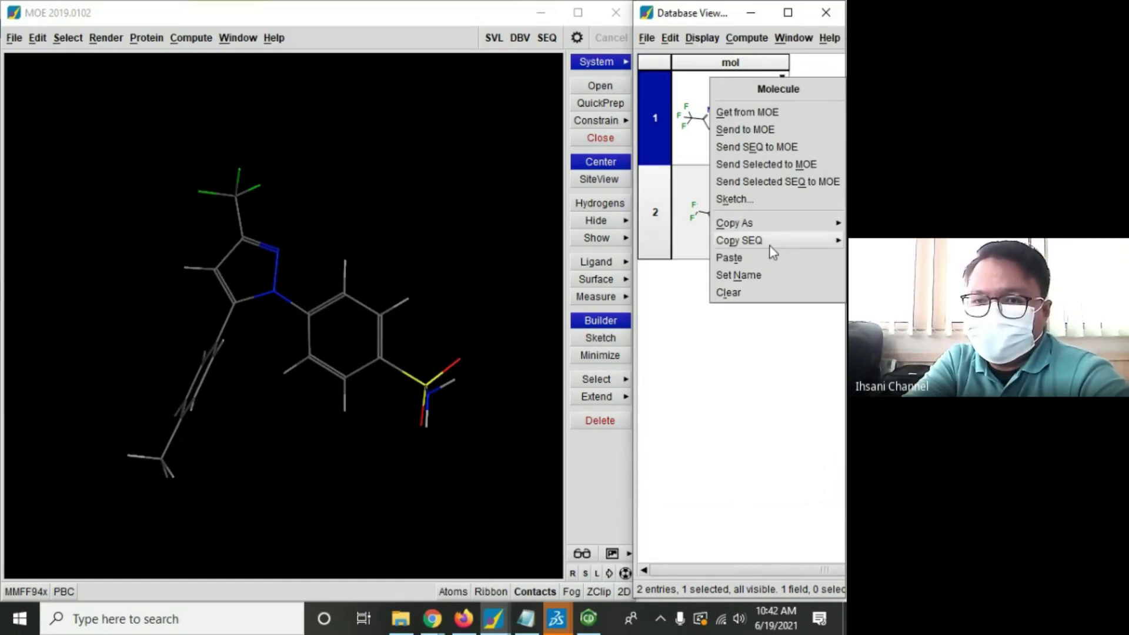
pyautogui.click(754, 276)
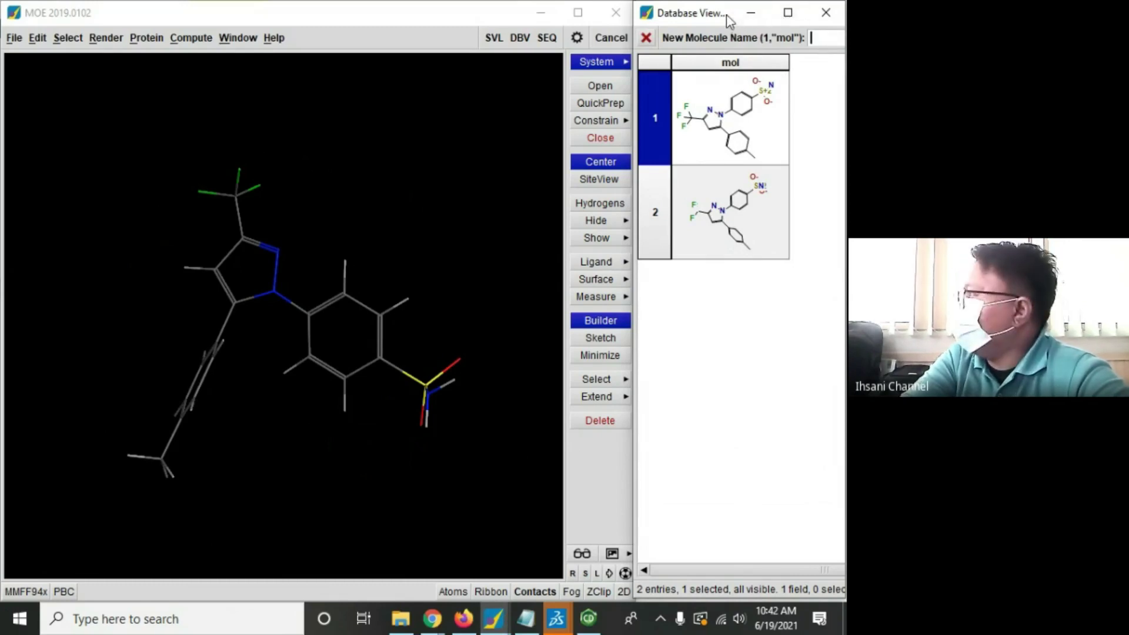
pyautogui.click(789, 13)
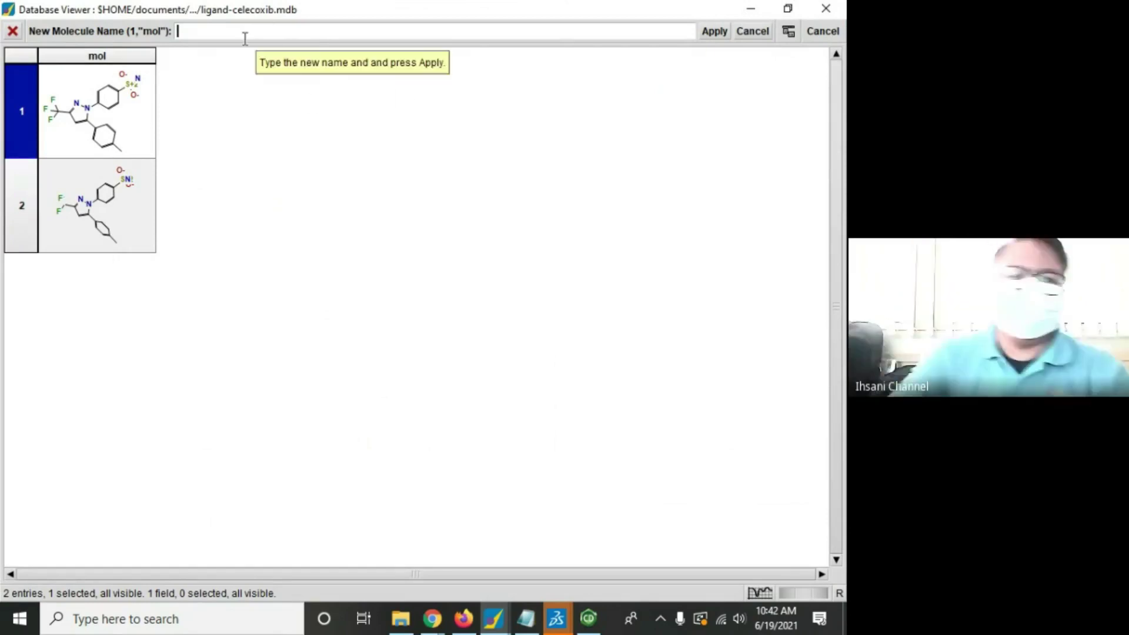
pyautogui.write('celecoxib')
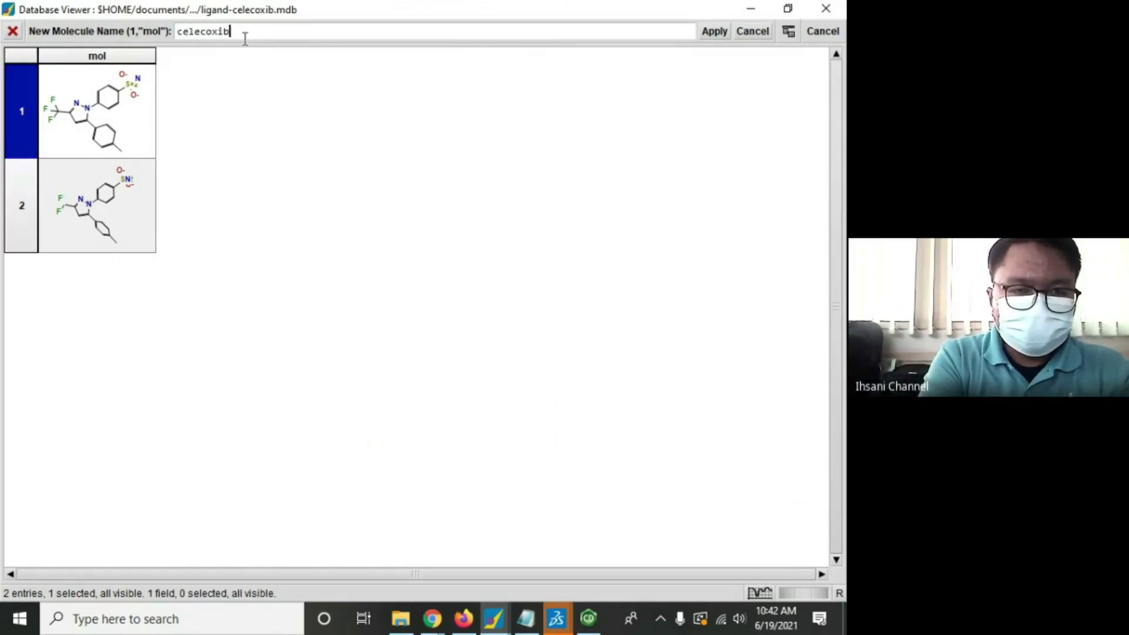
pyautogui.write('-tanpa')
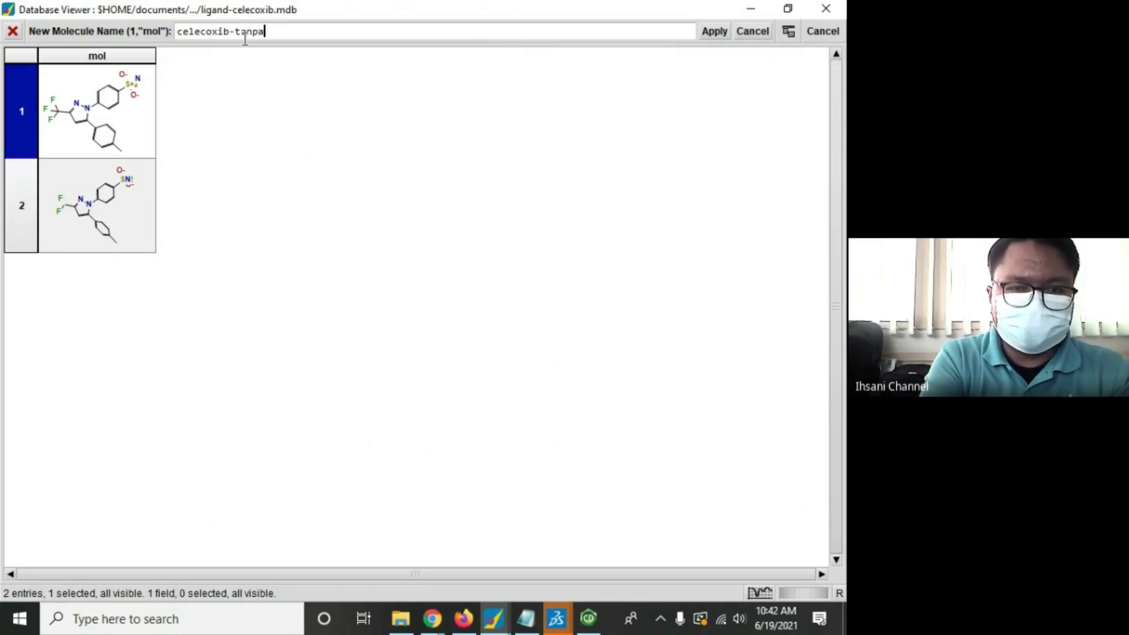
pyautogui.write('-optimasi')
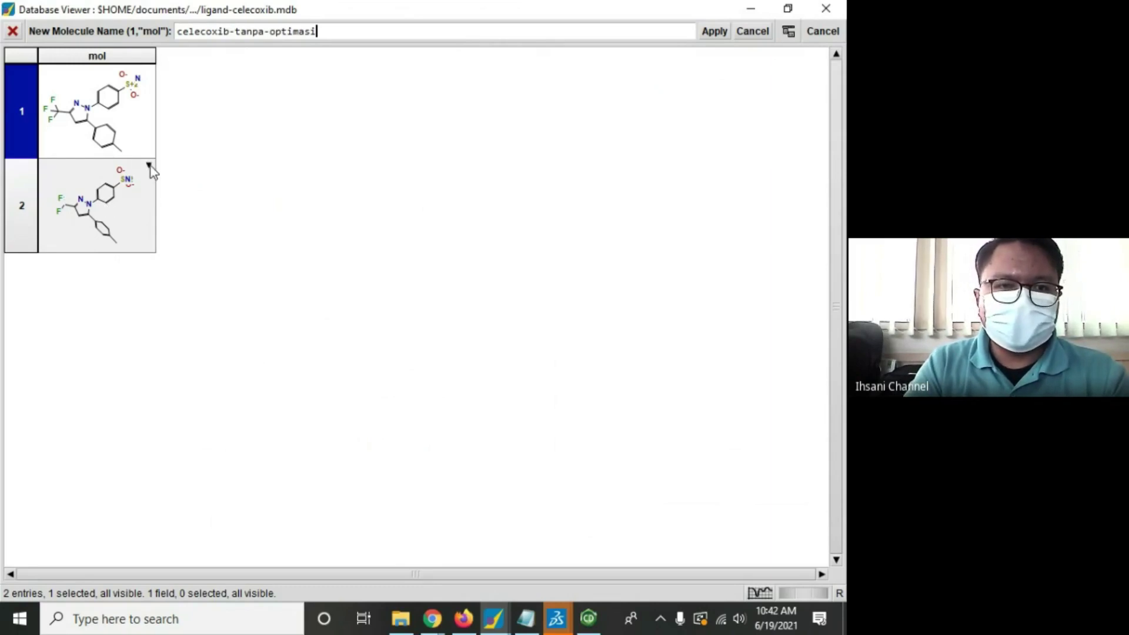
pyautogui.click(705, 34)
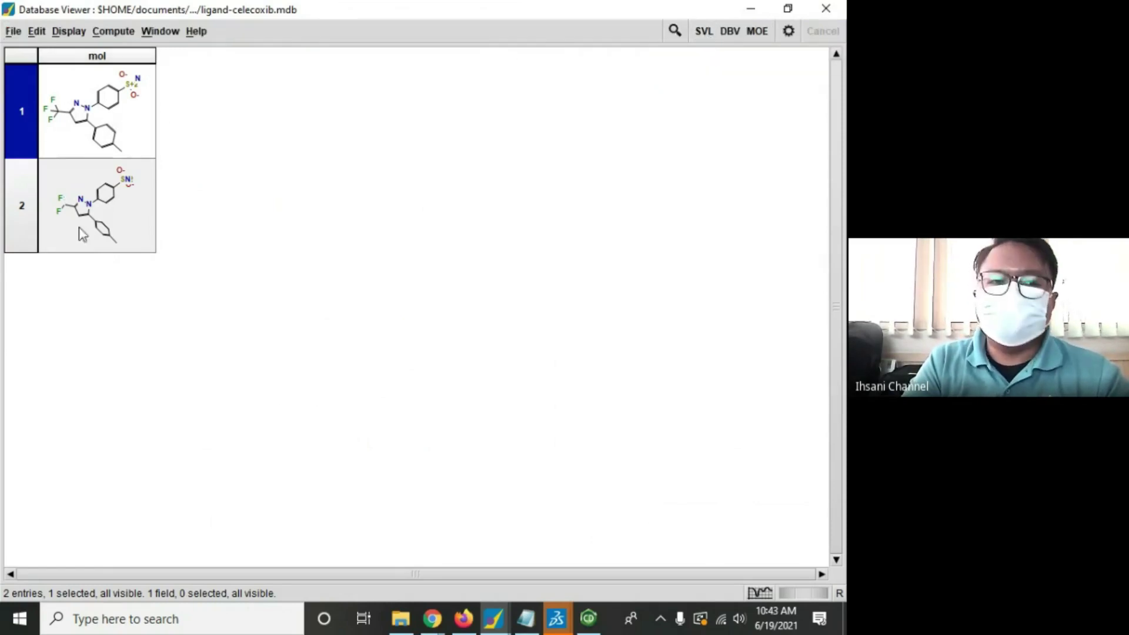
# Step: Widen the mol column slightly and name the second entry's molecule celecoxib-optimasi-MMFF94x-0,0001
pyautogui.moveTo(156, 147); pyautogui.dragTo(167, 154)
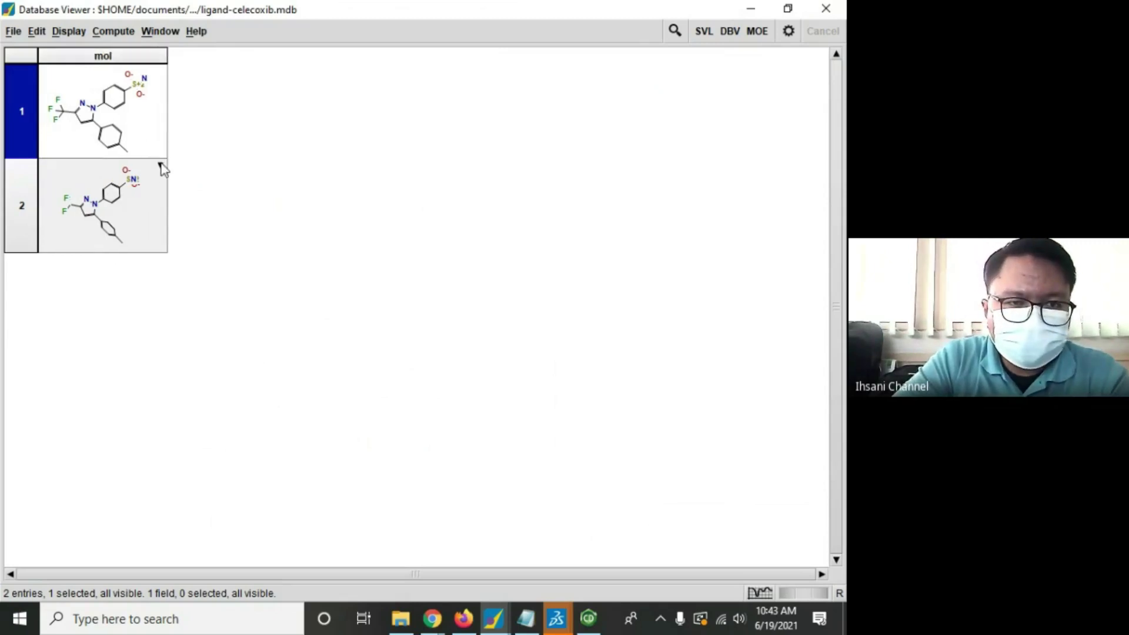
pyautogui.rightClick(163, 170)
pyautogui.click(212, 362)
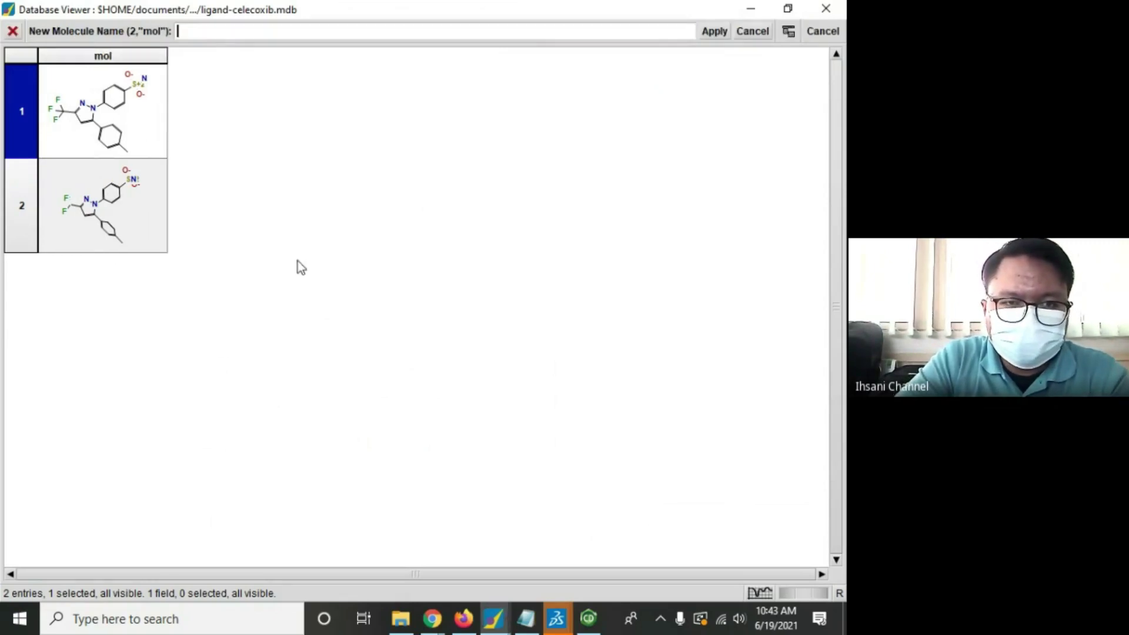
pyautogui.write('ce')
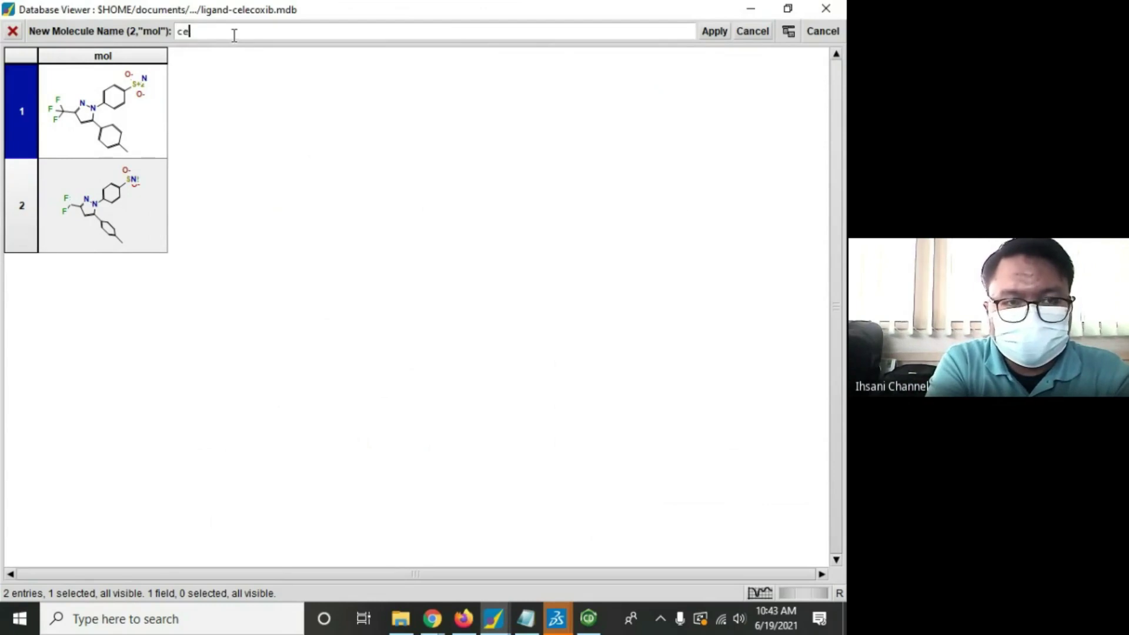
pyautogui.write('lecoxib')
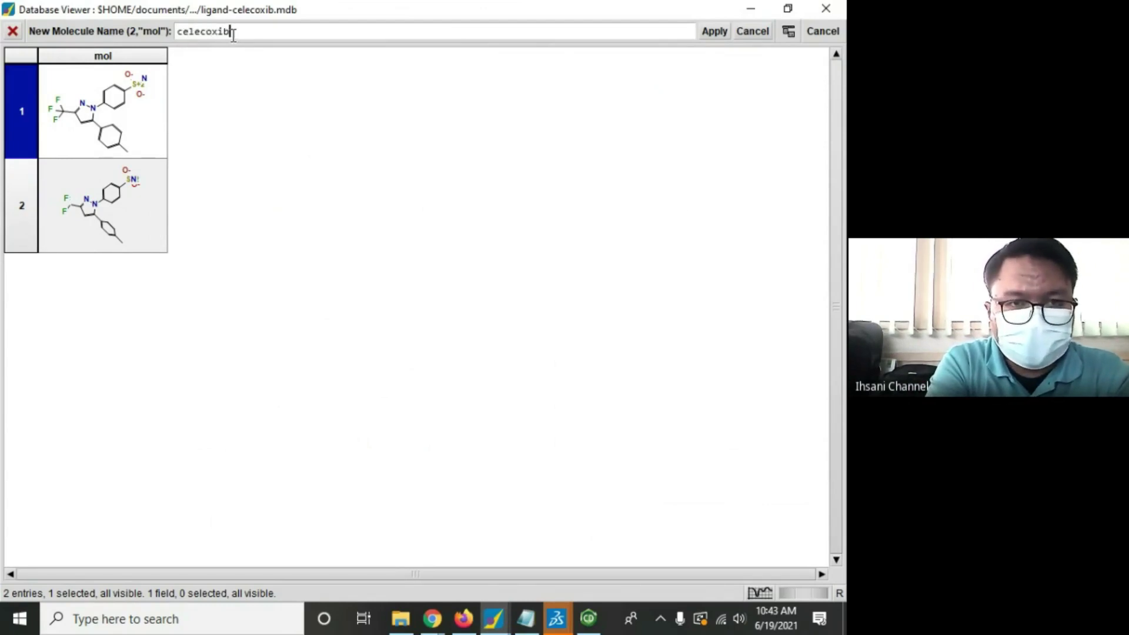
pyautogui.write('-')
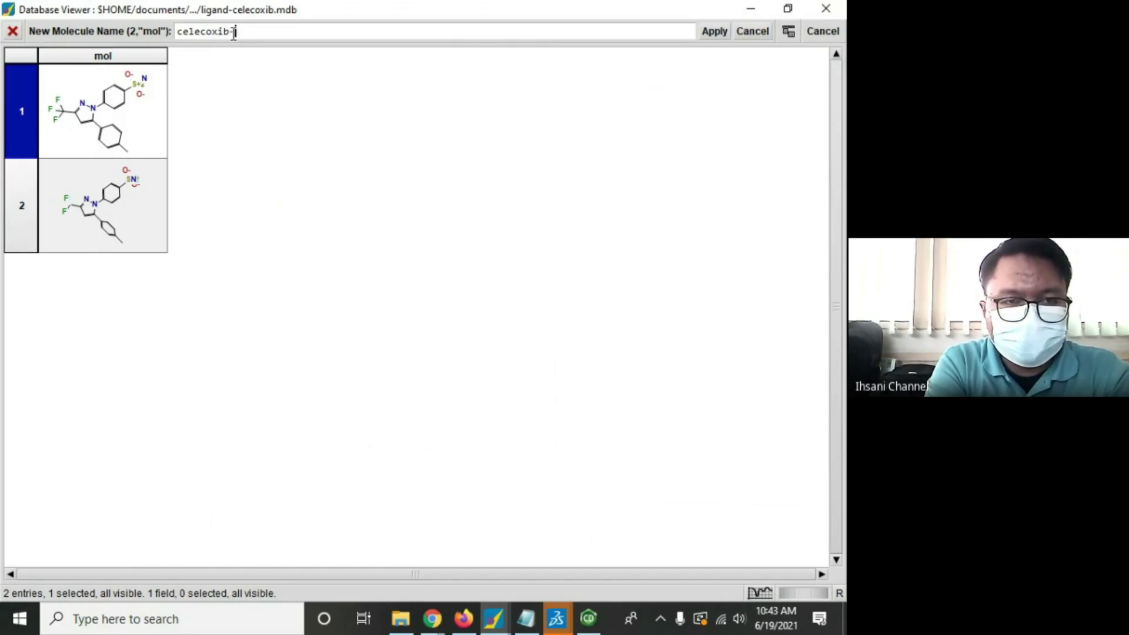
pyautogui.write('o')
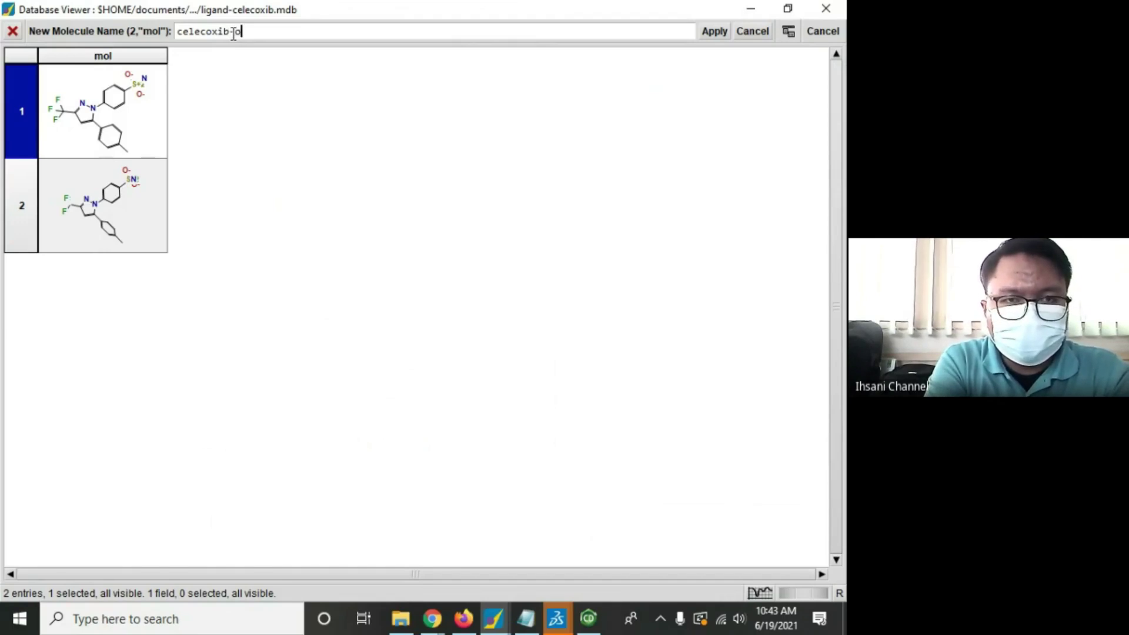
pyautogui.write('ptimasi-MMFF94x-0')
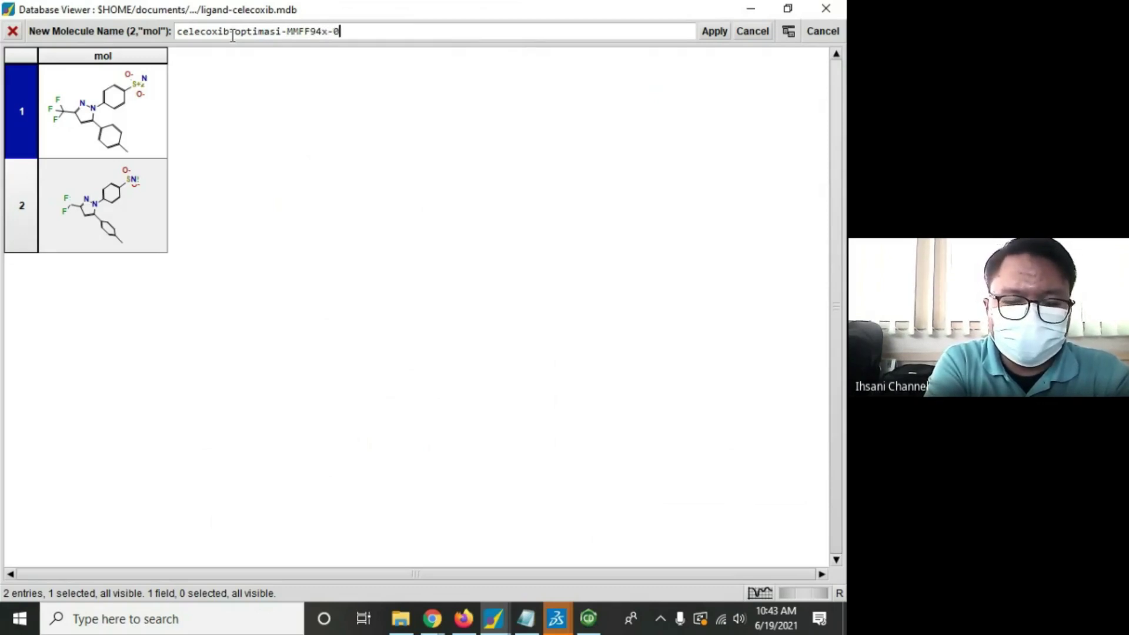
pyautogui.write(',0001')
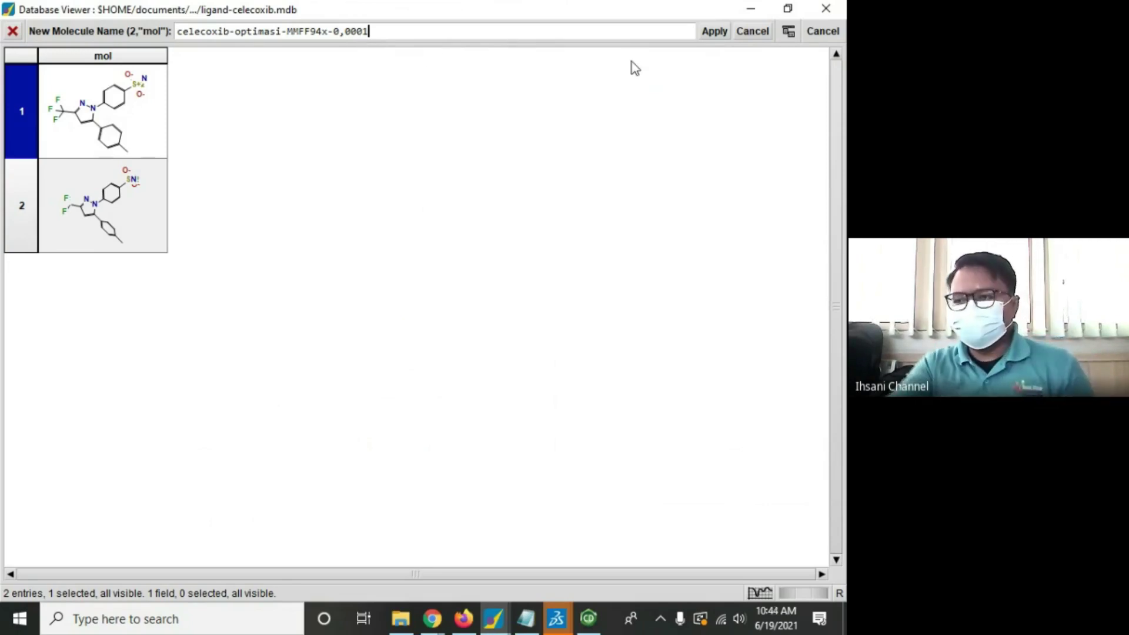
pyautogui.click(713, 31)
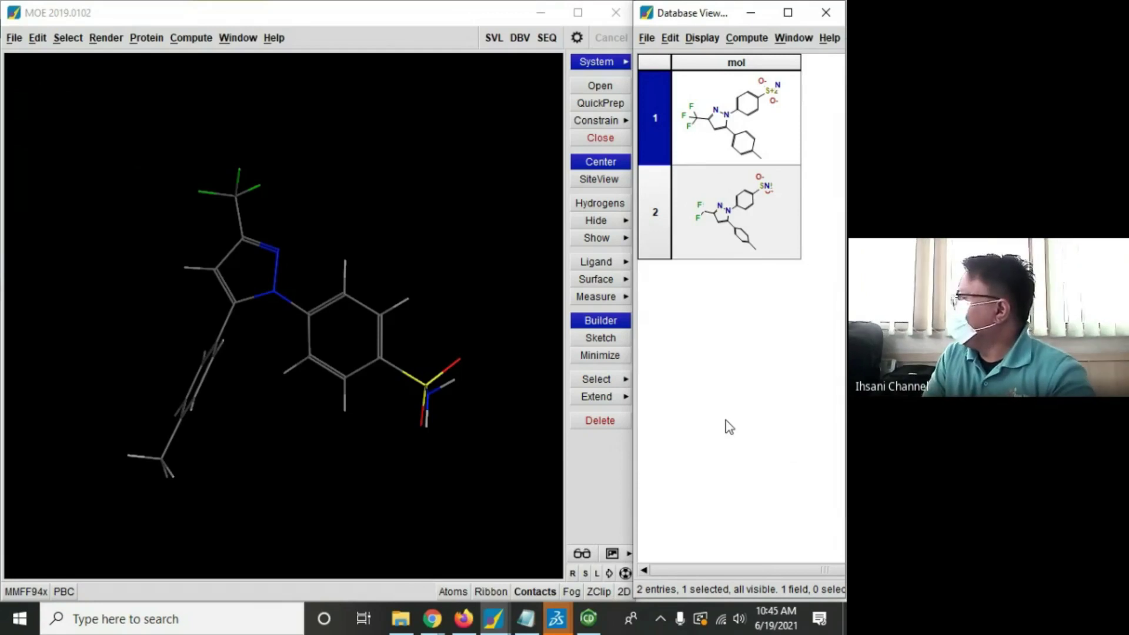
pyautogui.click(14, 39)
pyautogui.moveTo(21, 60)
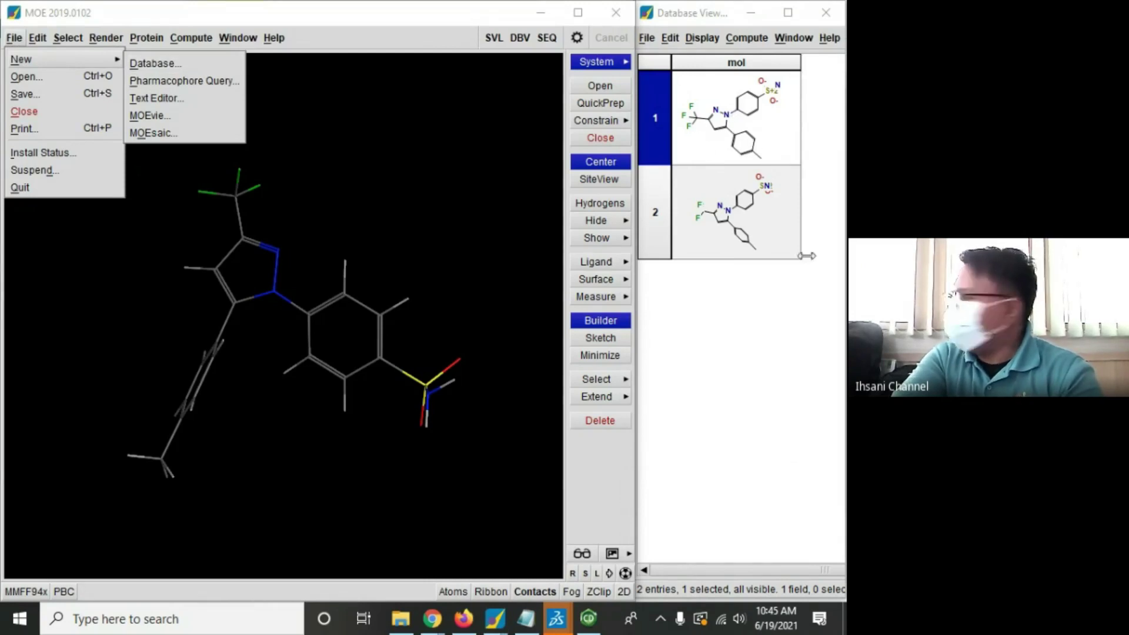
pyautogui.click(794, 367)
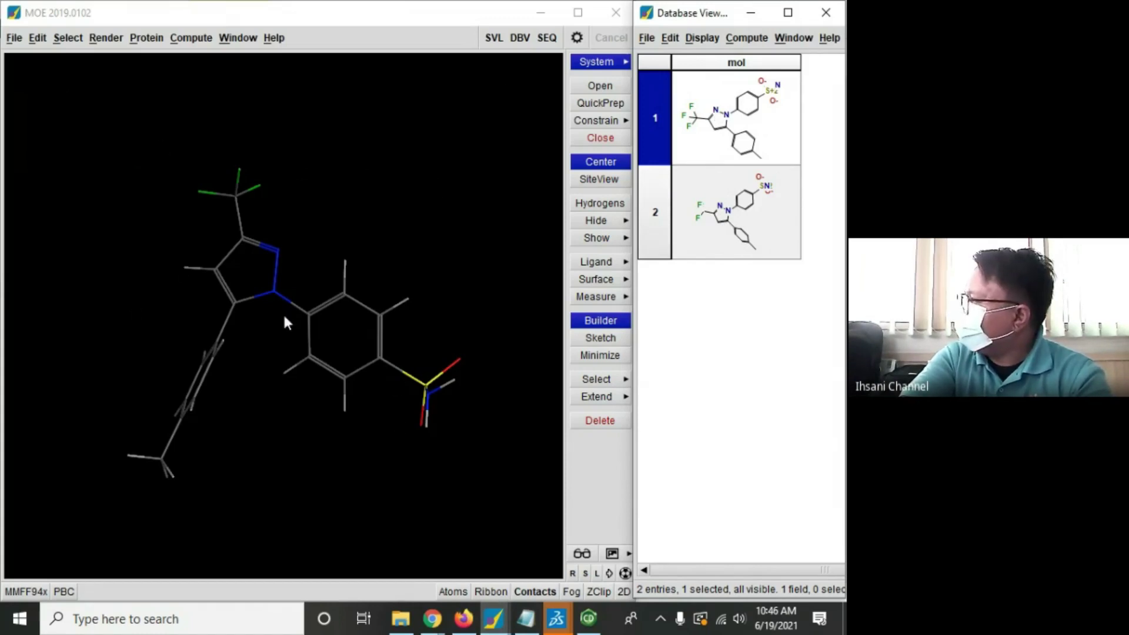
pyautogui.click(190, 39)
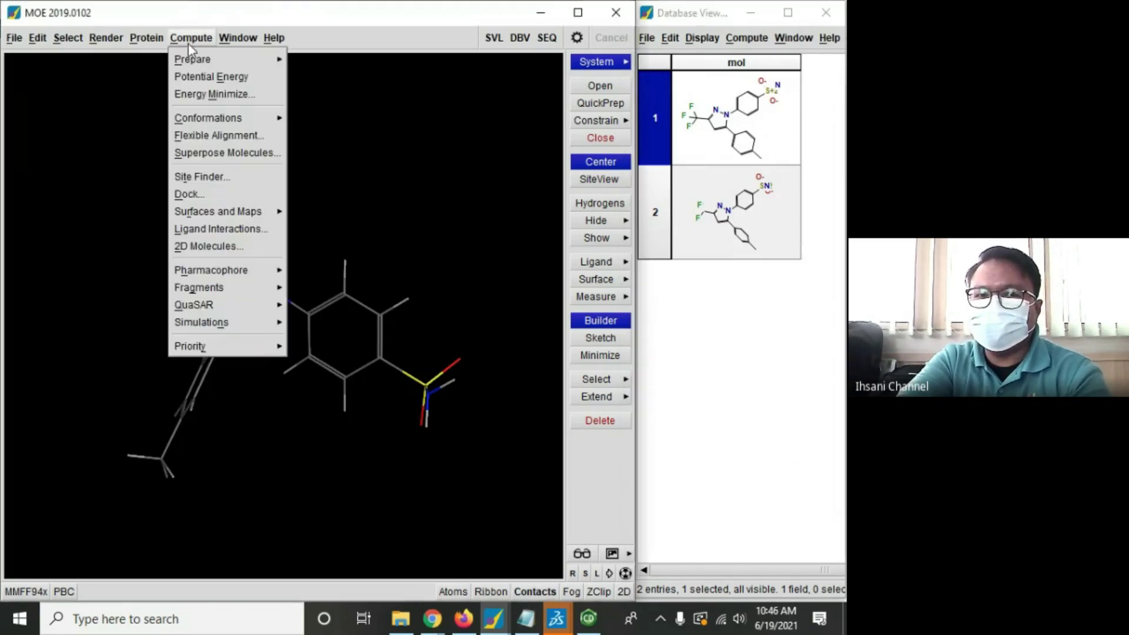
pyautogui.click(203, 94)
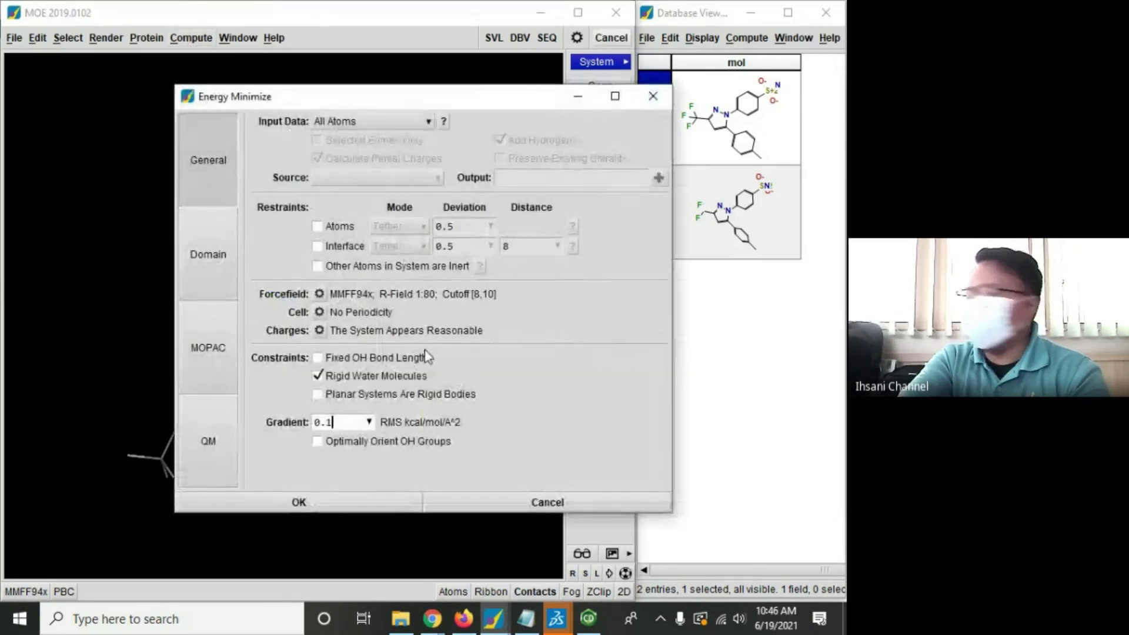
pyautogui.click(574, 509)
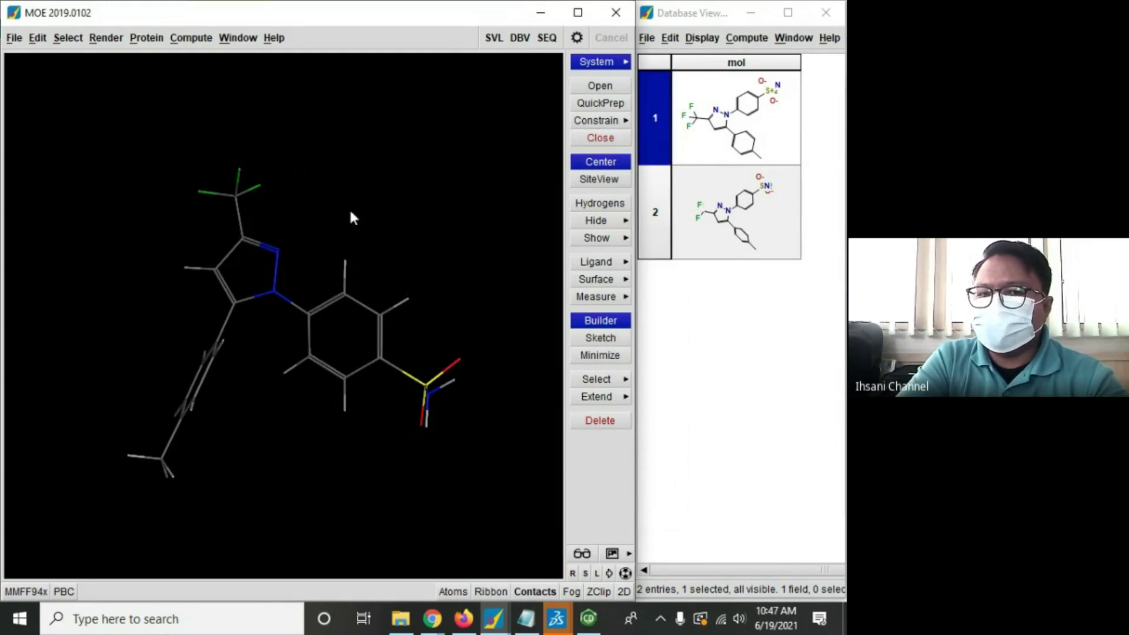
# Step: Clear the molecular data and load 3ln1-prep2-moe-charmm27-pakenda.pdb from the COX-2 Inhibitor project folder with the default PDB loading options
pyautogui.click(599, 140)
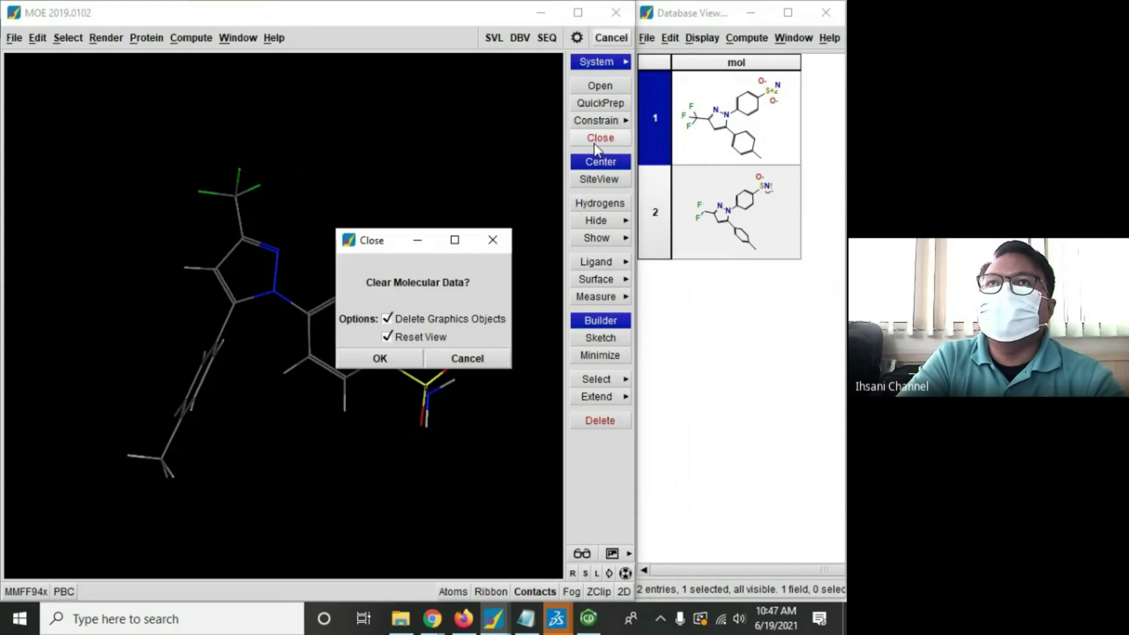
pyautogui.click(381, 357)
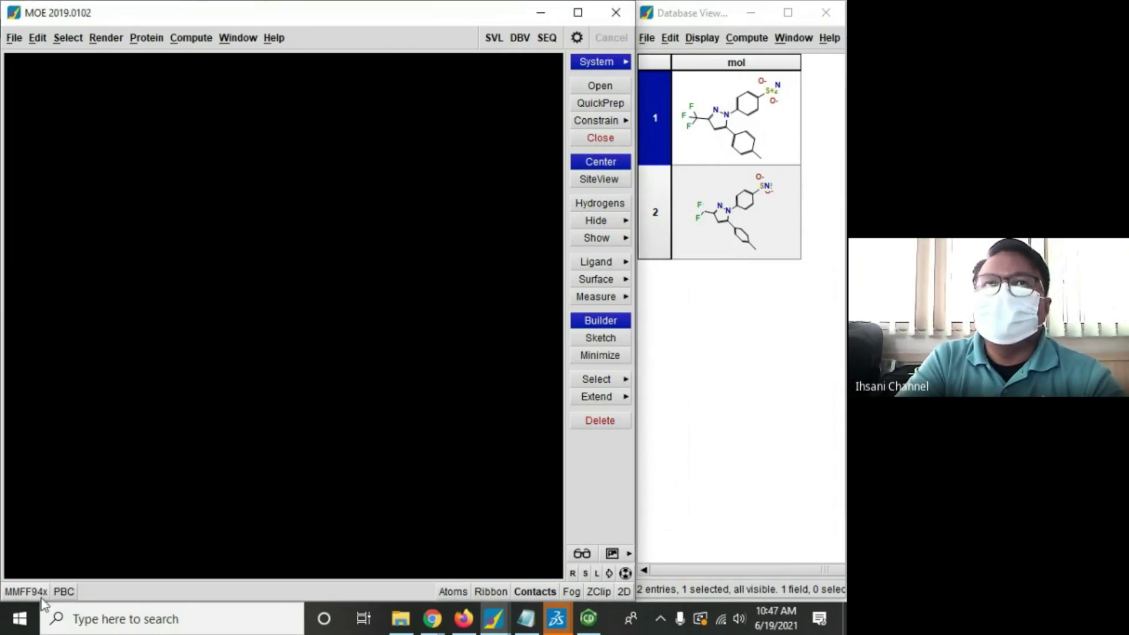
pyautogui.click(14, 37)
pyautogui.click(25, 77)
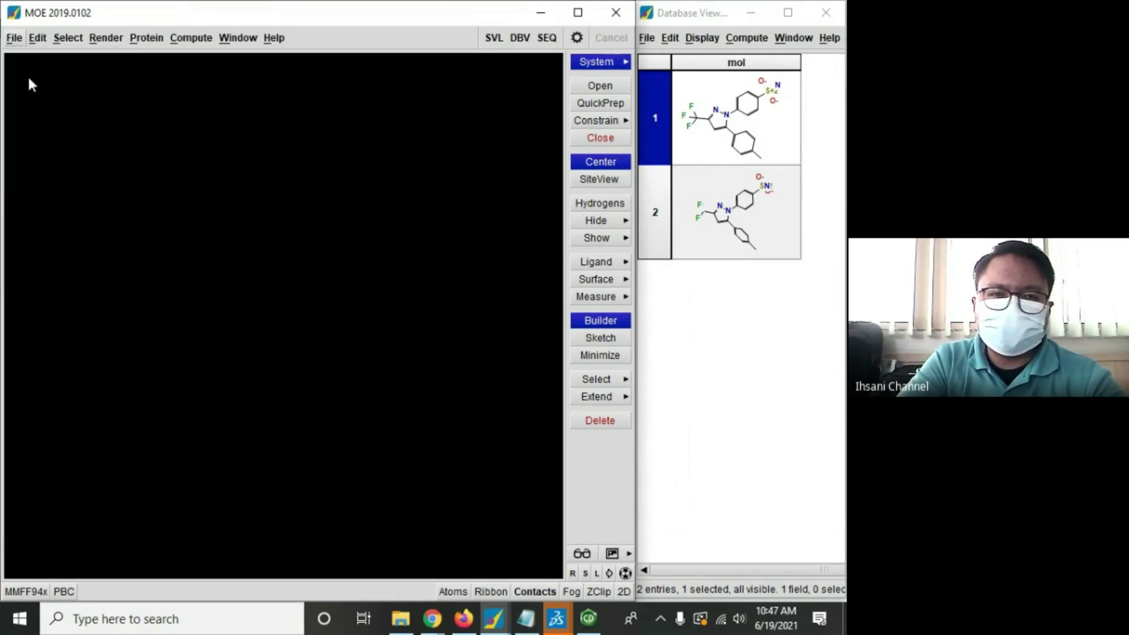
pyautogui.moveTo(444, 124); pyautogui.dragTo(456, 78)
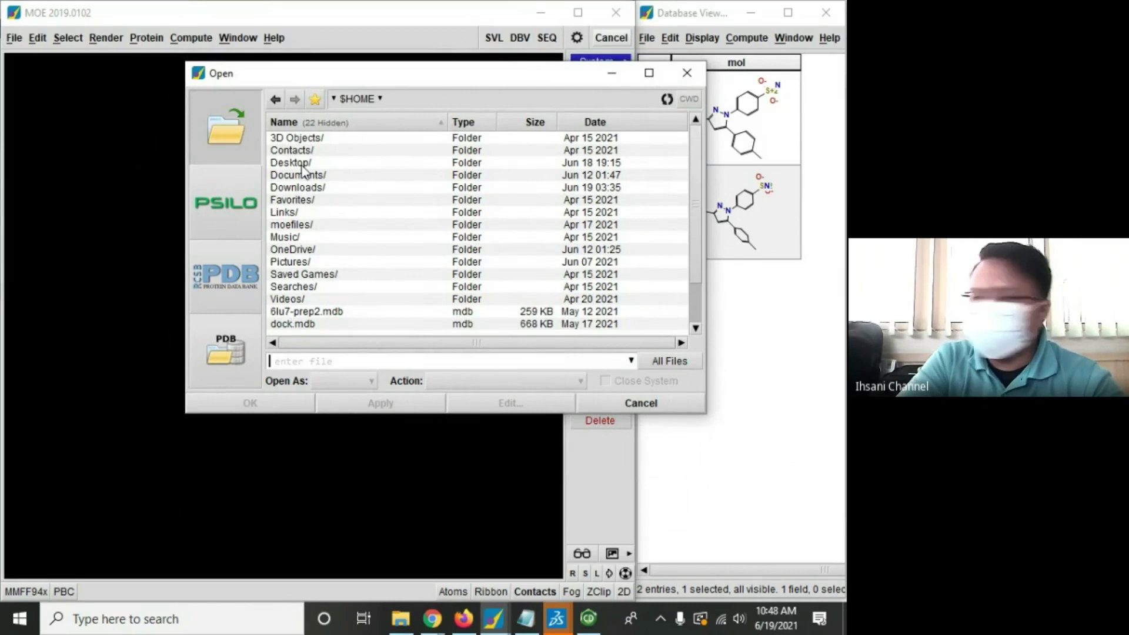
pyautogui.doubleClick(306, 177)
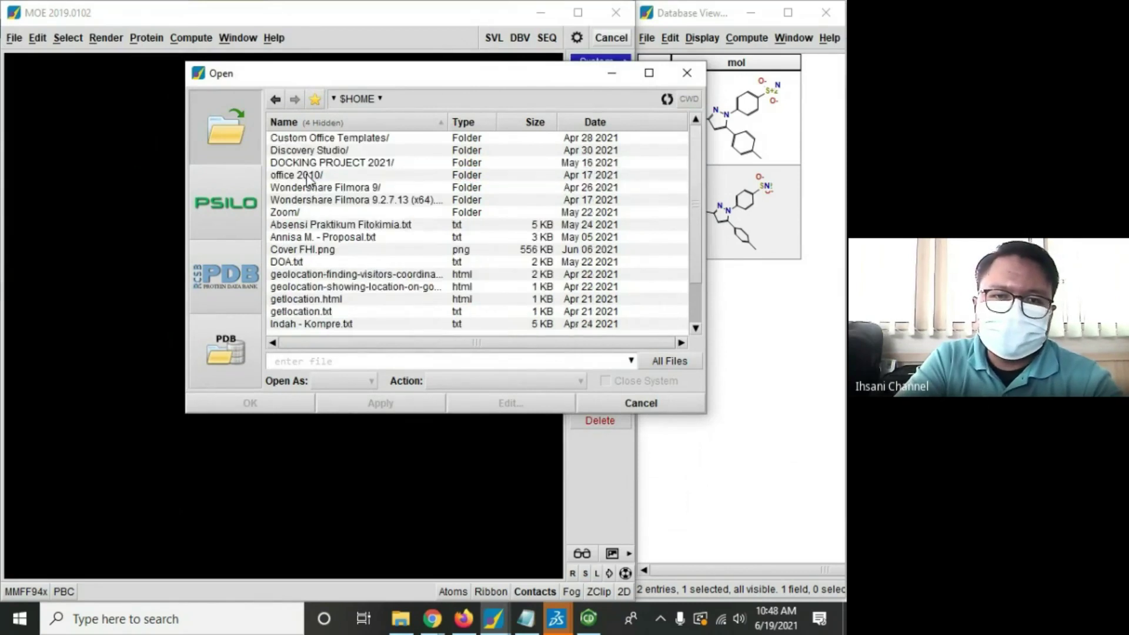
pyautogui.click(316, 164)
pyautogui.doubleClick(316, 164)
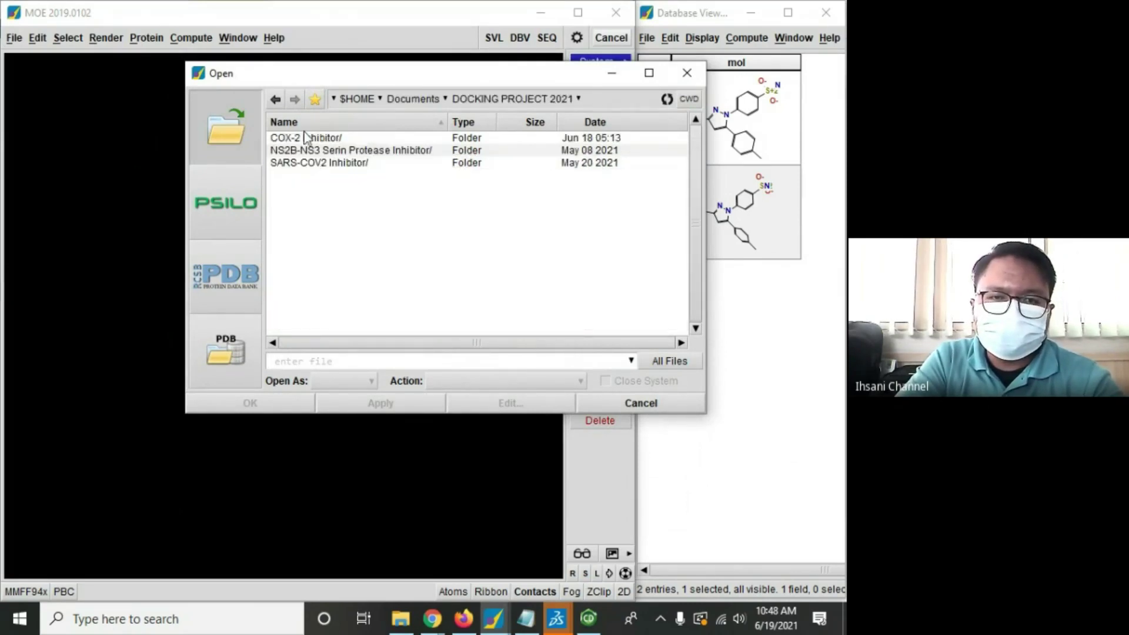
pyautogui.doubleClick(301, 140)
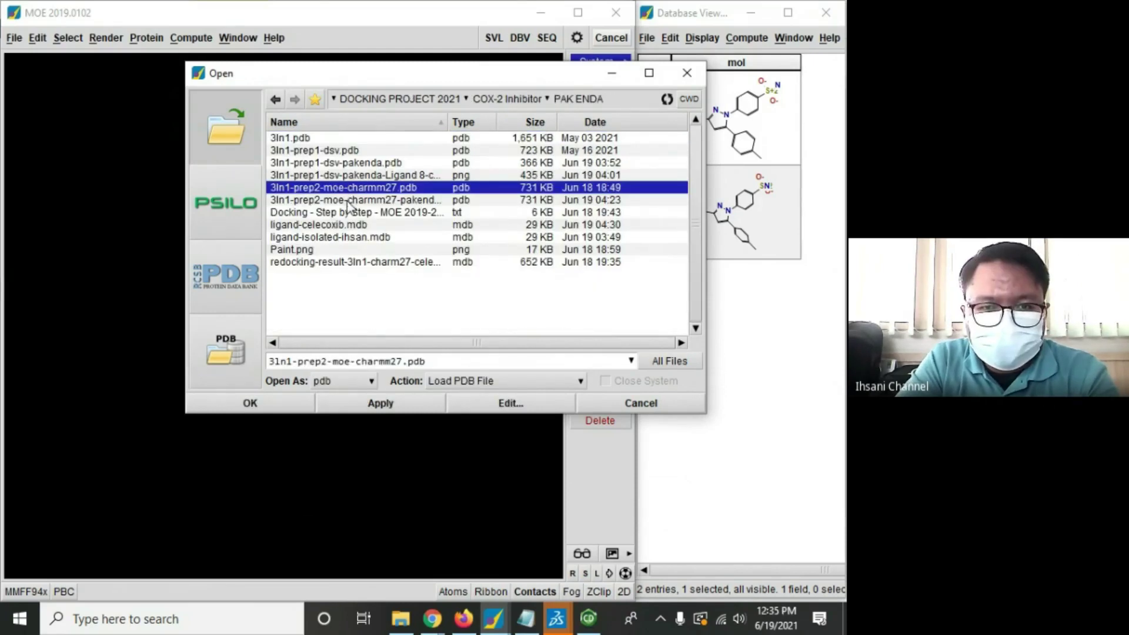
pyautogui.click(346, 200)
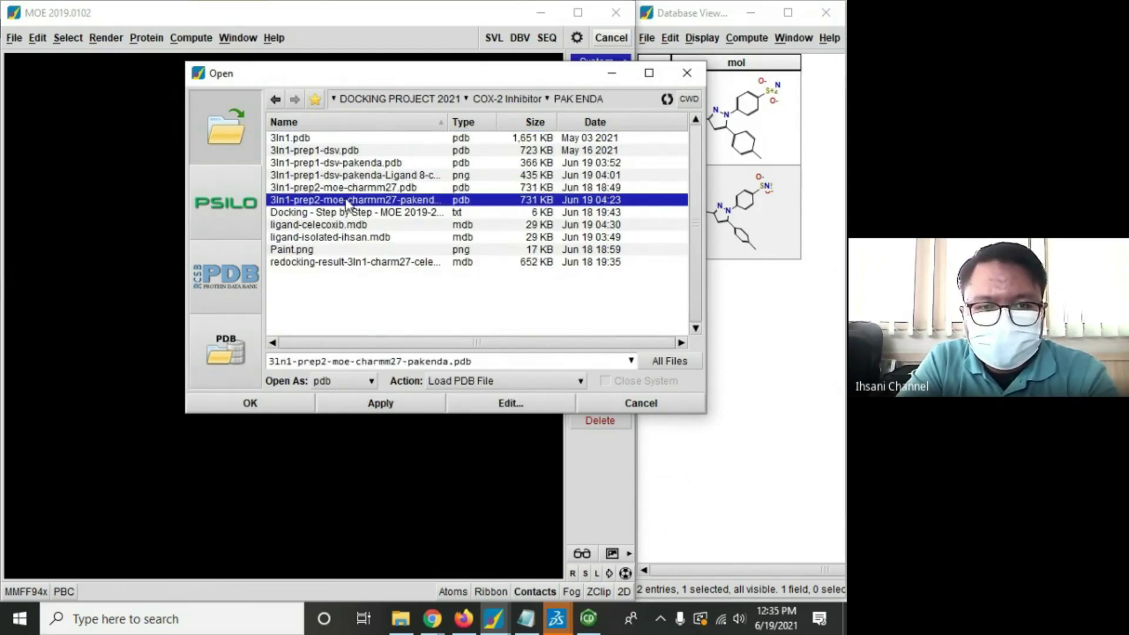
pyautogui.click(297, 406)
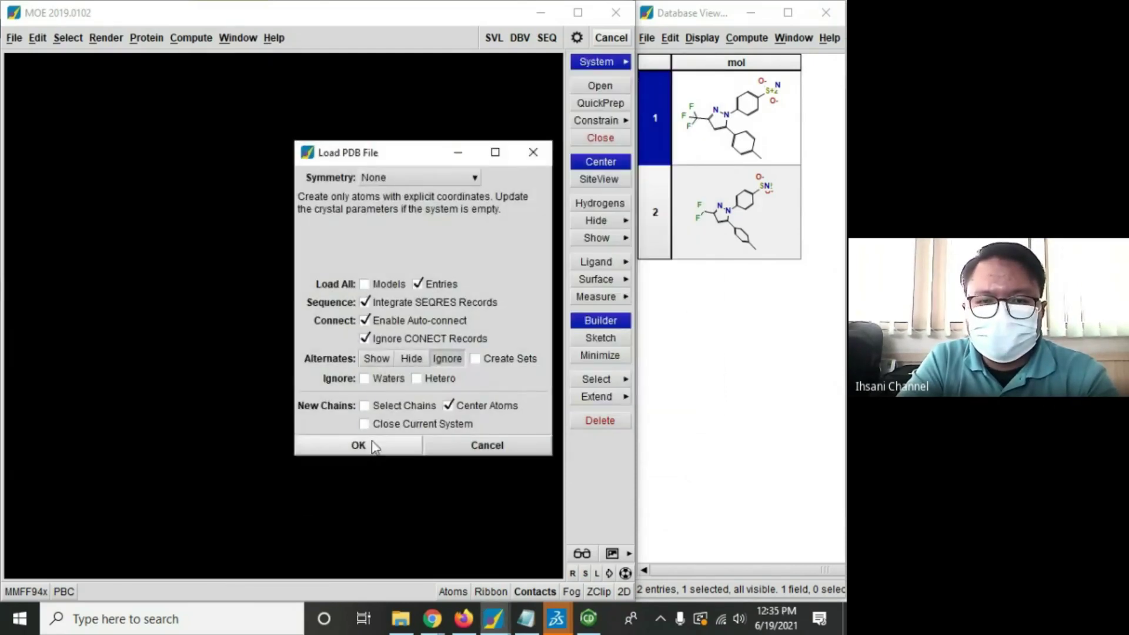
pyautogui.click(380, 453)
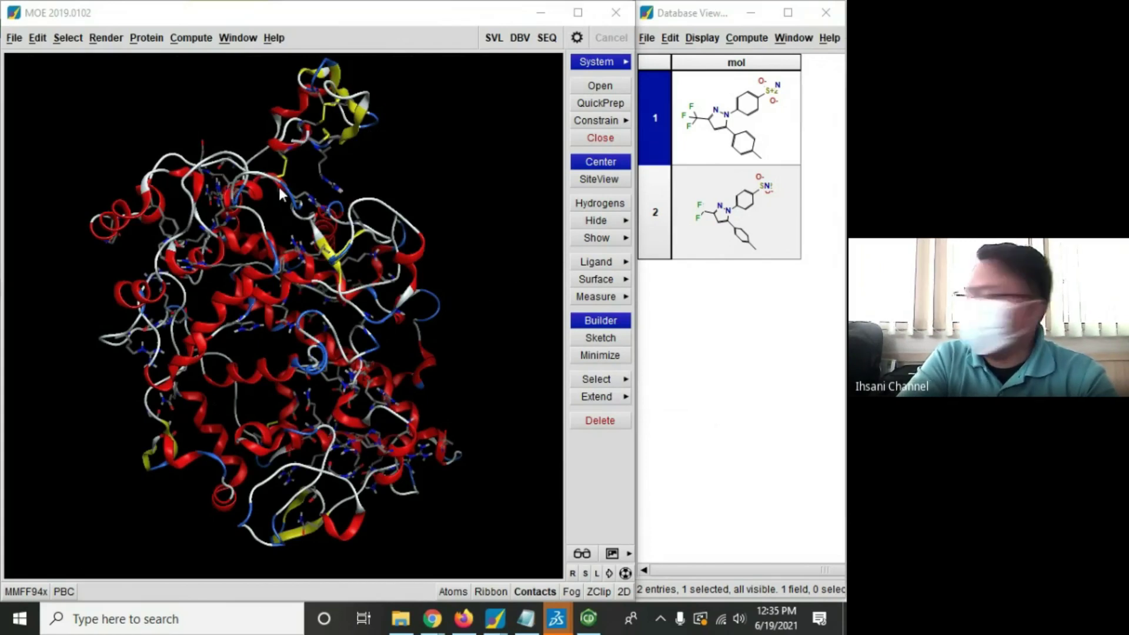
# Step: Load the CHARMM27 forcefield through the energy minimization's potential setup and close the setup without running the minimization
pyautogui.click(192, 37)
pyautogui.click(235, 91)
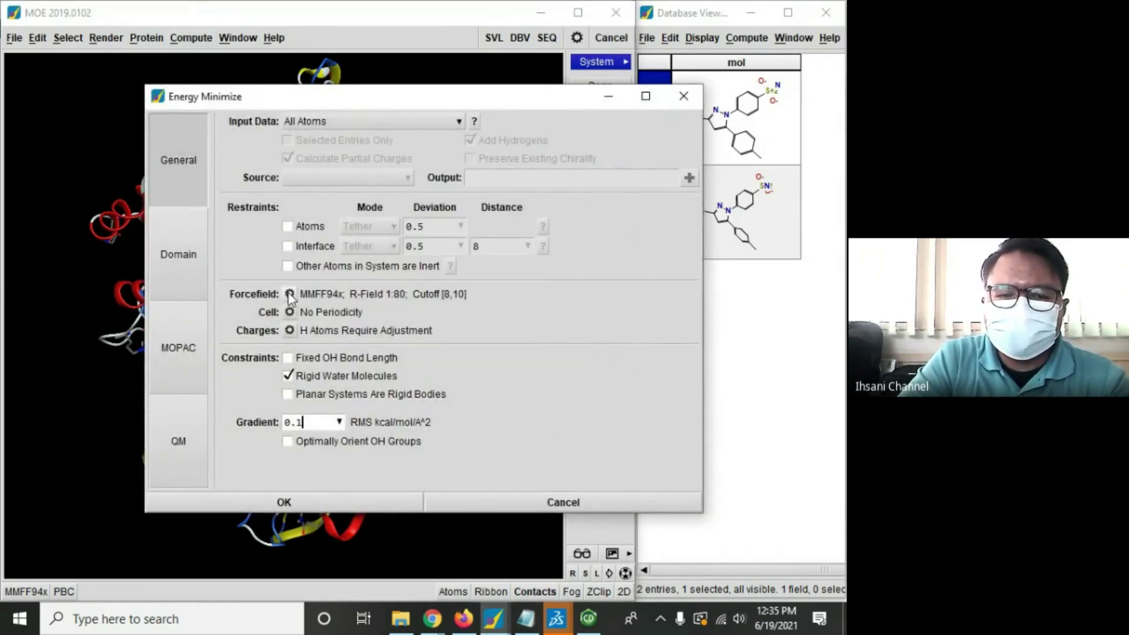
pyautogui.click(290, 295)
pyautogui.click(309, 157)
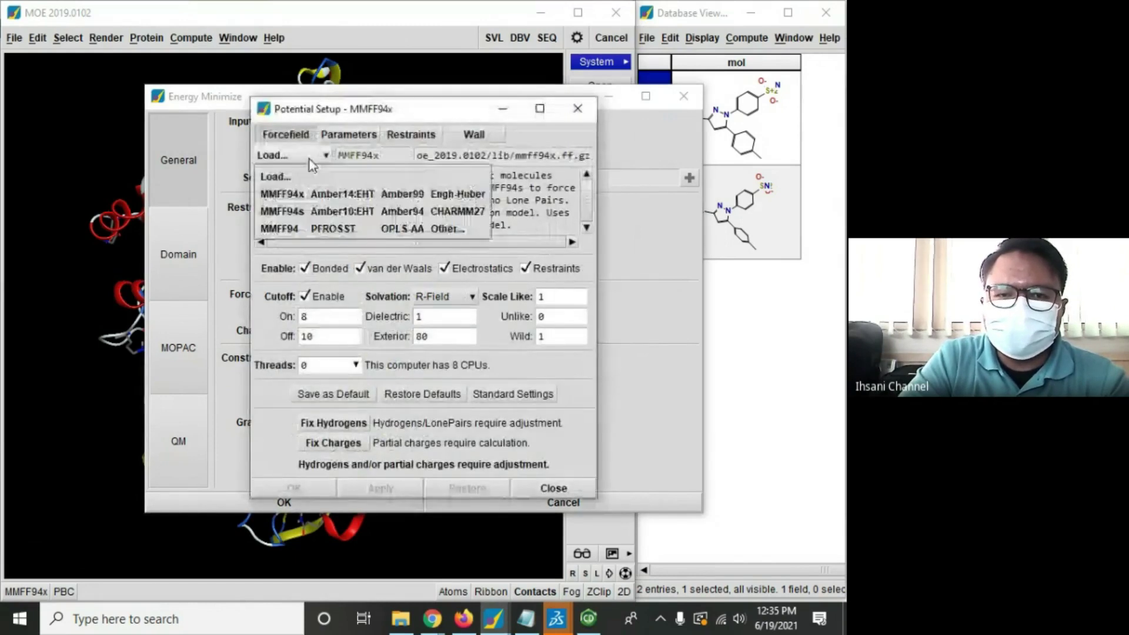
pyautogui.click(457, 210)
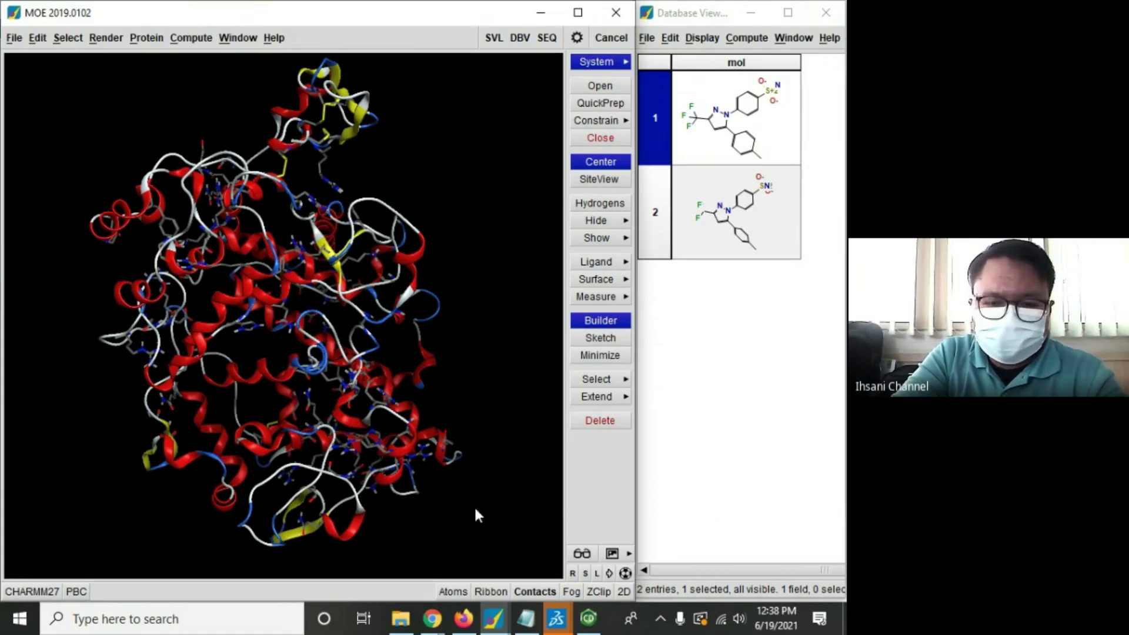
# Step: Switch to the docking notes in Notepad and highlight the Site Finder instruction in the Re-docking Isolated Ligand section
pyautogui.click(526, 618)
pyautogui.scroll(-5, 224, 381)
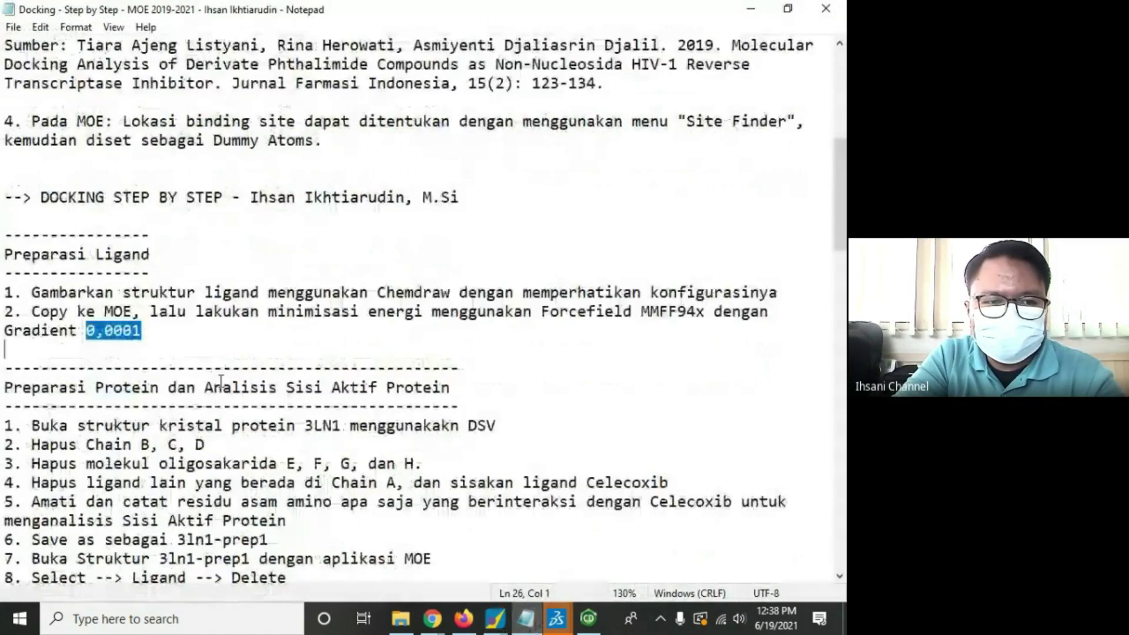
pyautogui.scroll(2, 225, 381)
pyautogui.moveTo(152, 216); pyautogui.dragTo(3, 123)
pyautogui.scroll(-12, 294, 310)
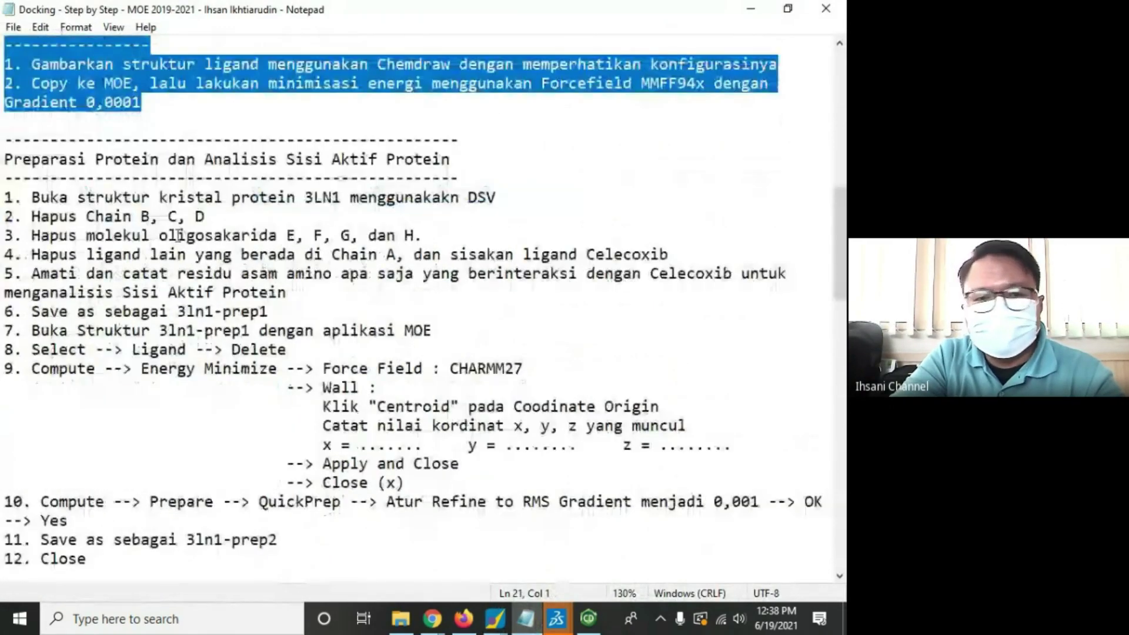
pyautogui.moveTo(3, 97); pyautogui.dragTo(251, 100)
pyautogui.click(224, 176)
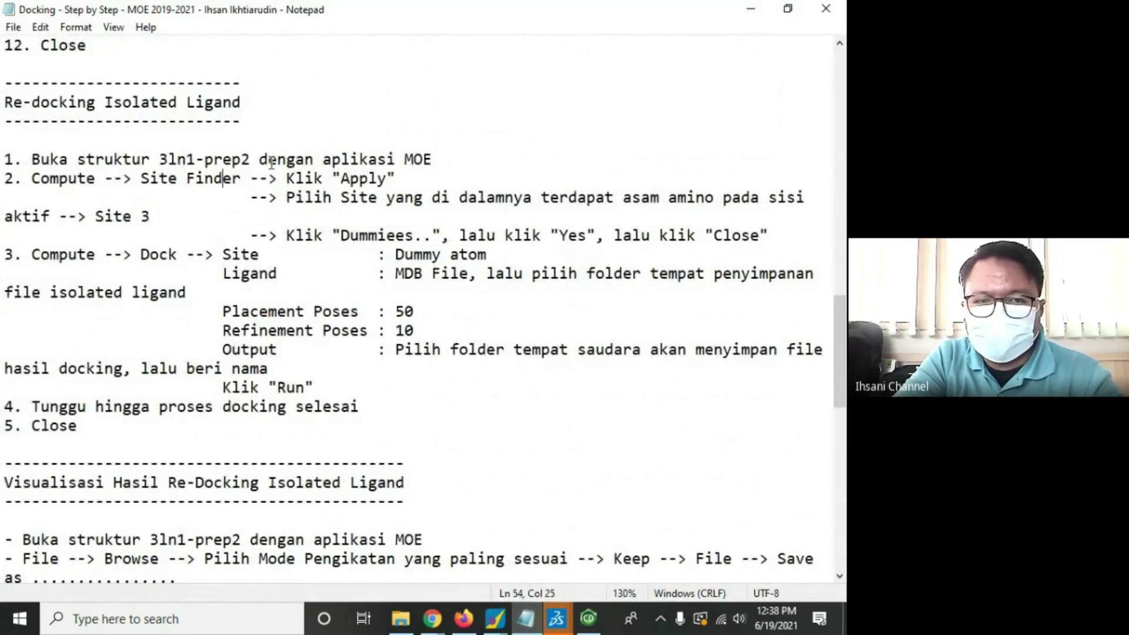
pyautogui.click(447, 158)
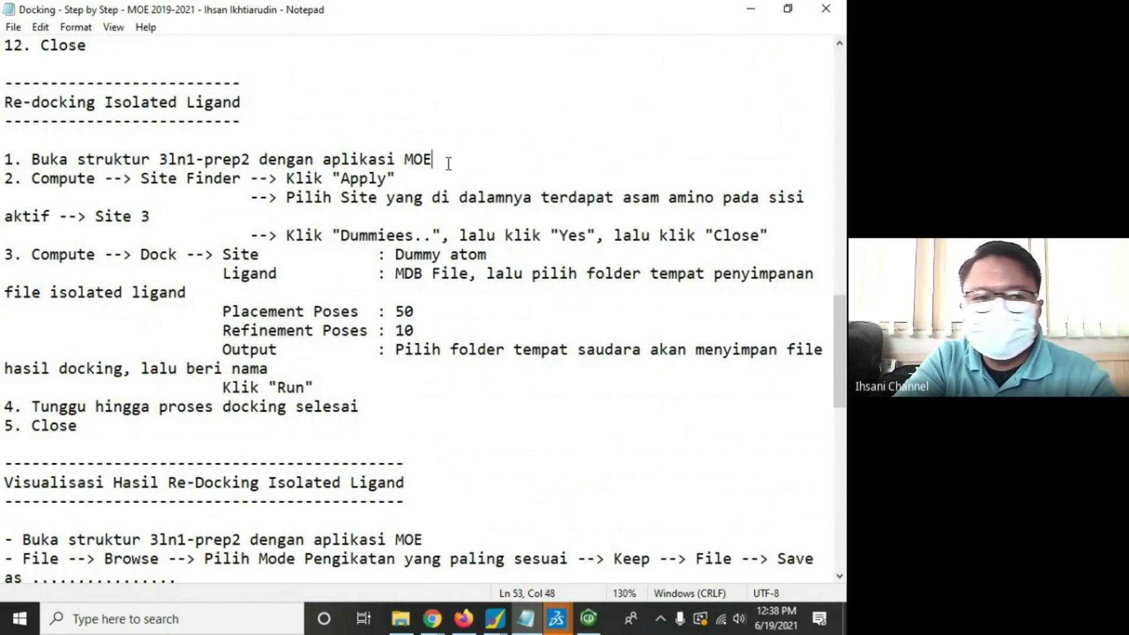
pyautogui.moveTo(31, 178); pyautogui.dragTo(417, 174)
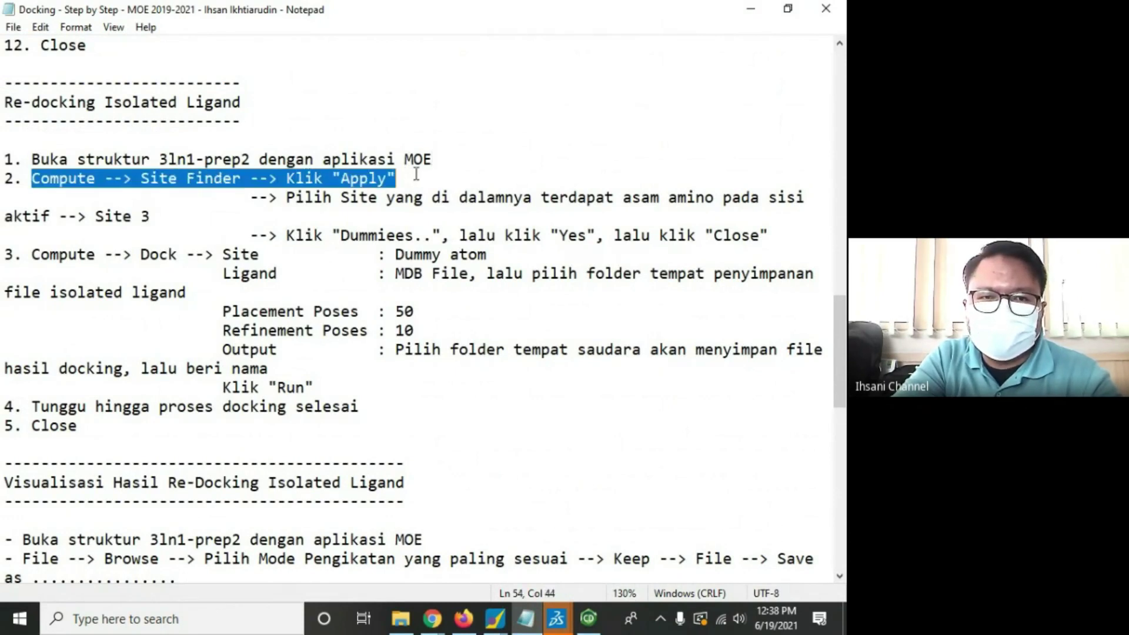
# Step: Return to MOE and run Site Finder on the receptor atoms of the loaded protein
pyautogui.click(750, 9)
pyautogui.click(190, 38)
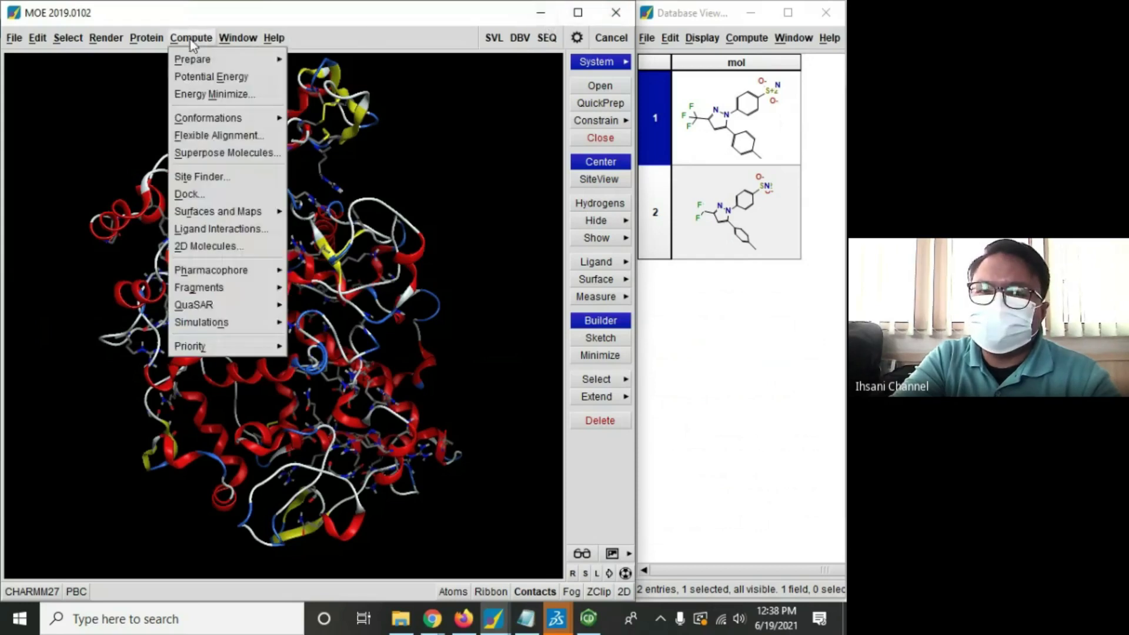
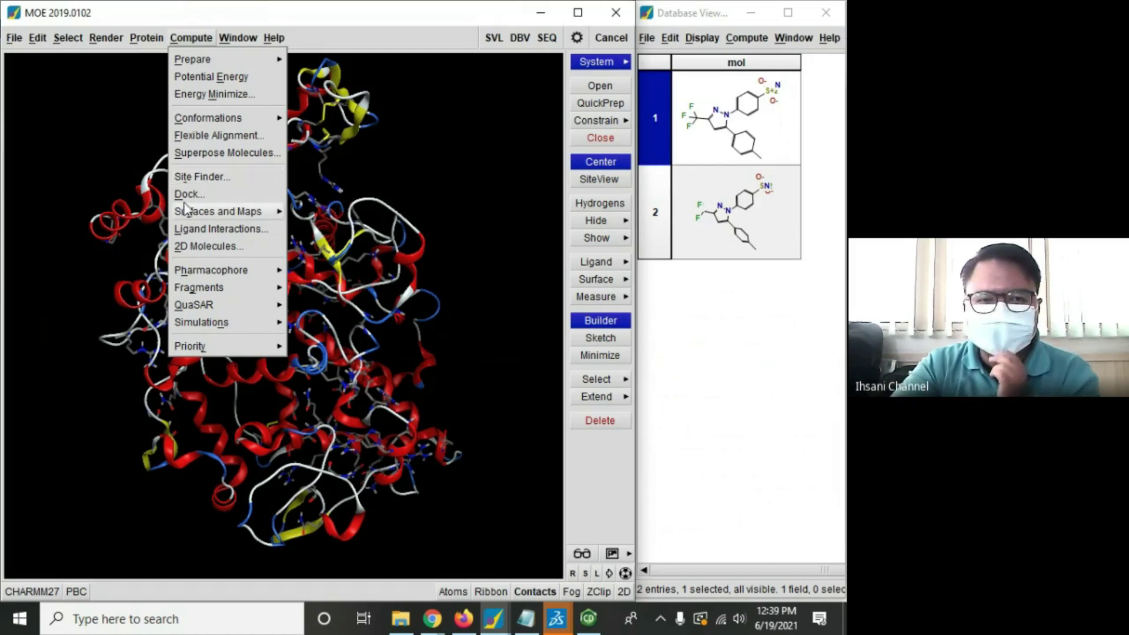
pyautogui.click(209, 175)
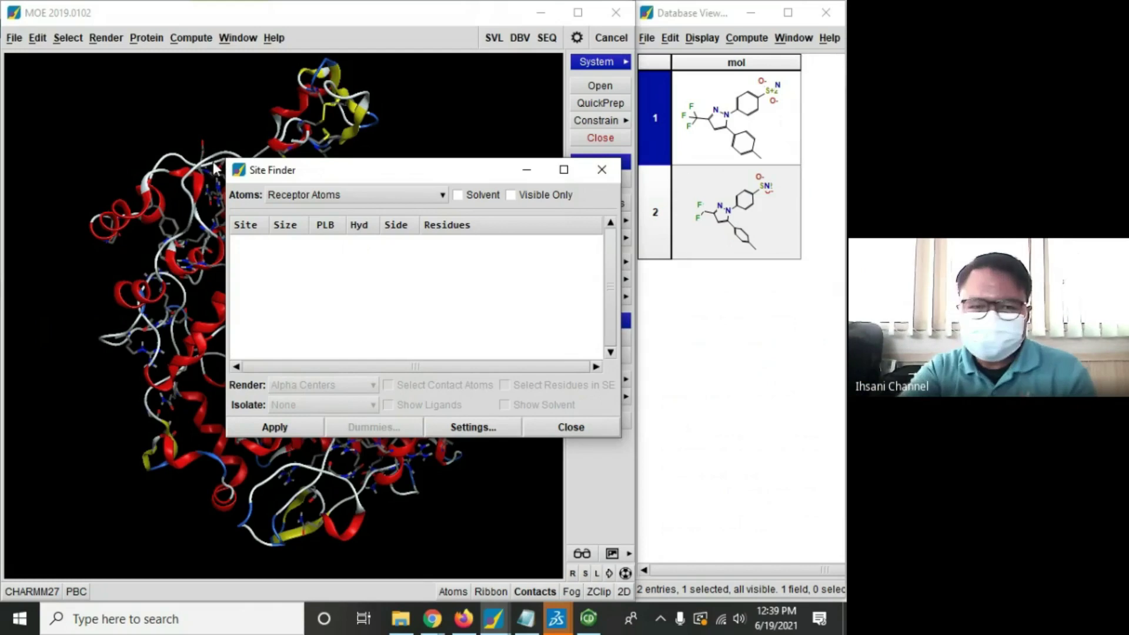
pyautogui.click(274, 434)
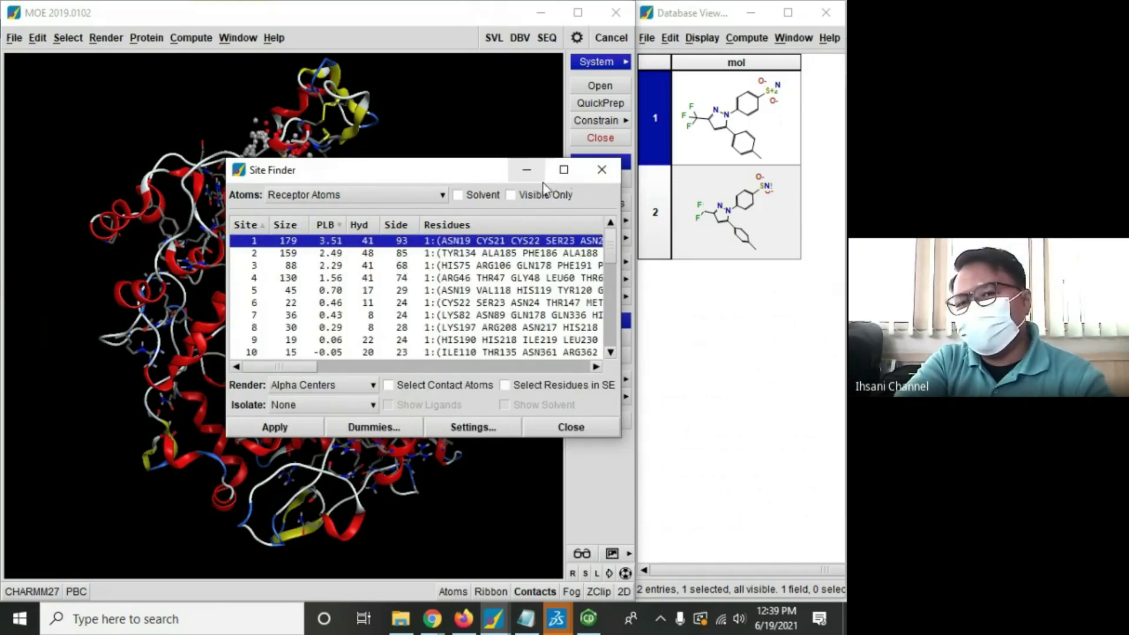
# Step: Enlarge the Site Finder window to full size and examine the residues listed for each candidate site
pyautogui.moveTo(472, 171); pyautogui.dragTo(249, 24)
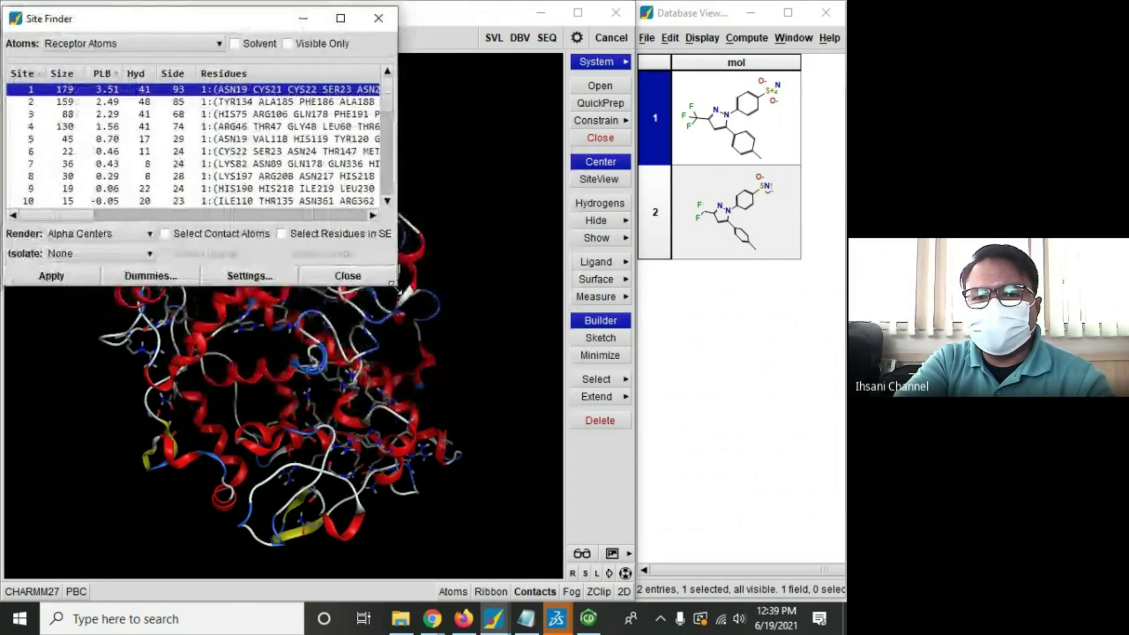
pyautogui.moveTo(396, 286); pyautogui.dragTo(556, 600)
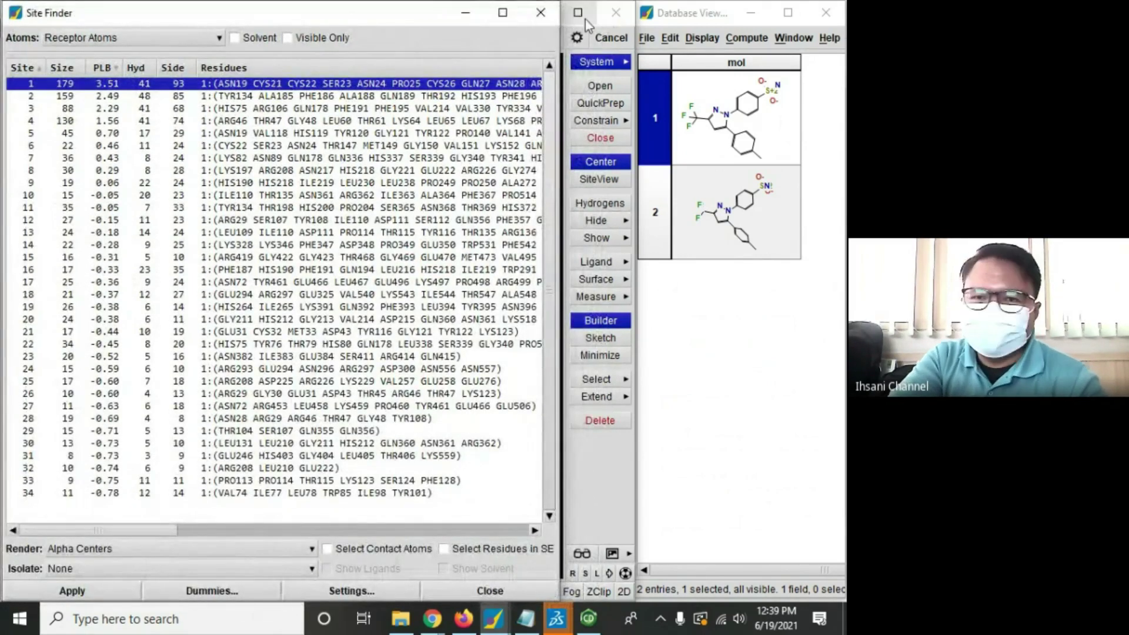
pyautogui.click(502, 13)
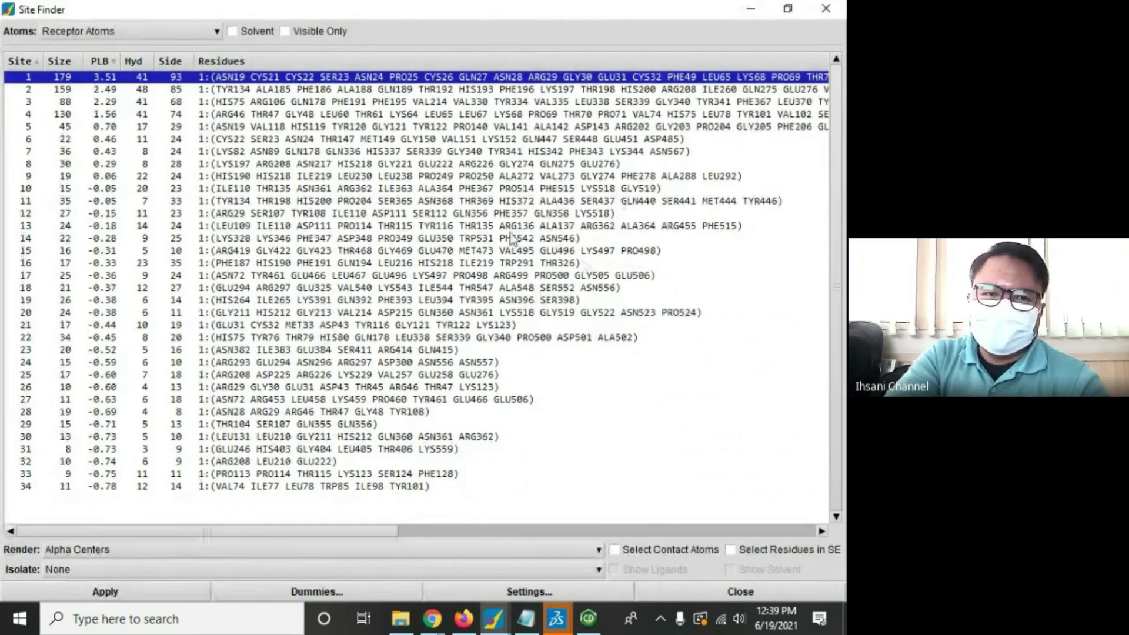
pyautogui.click(81, 101)
pyautogui.click(89, 80)
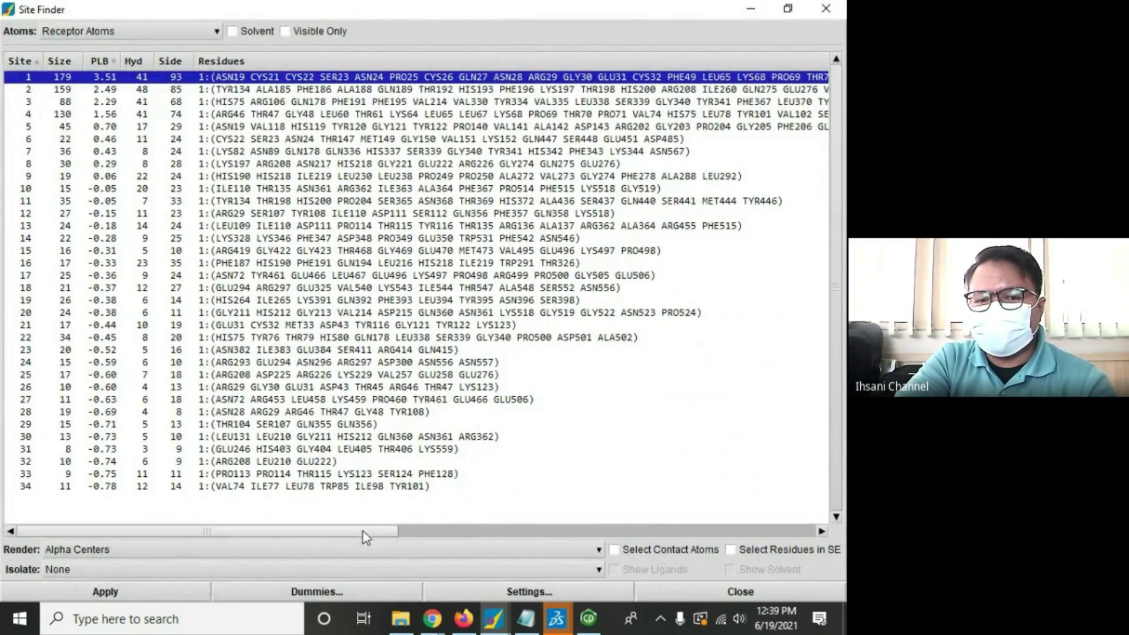
pyautogui.moveTo(364, 531); pyautogui.dragTo(418, 532)
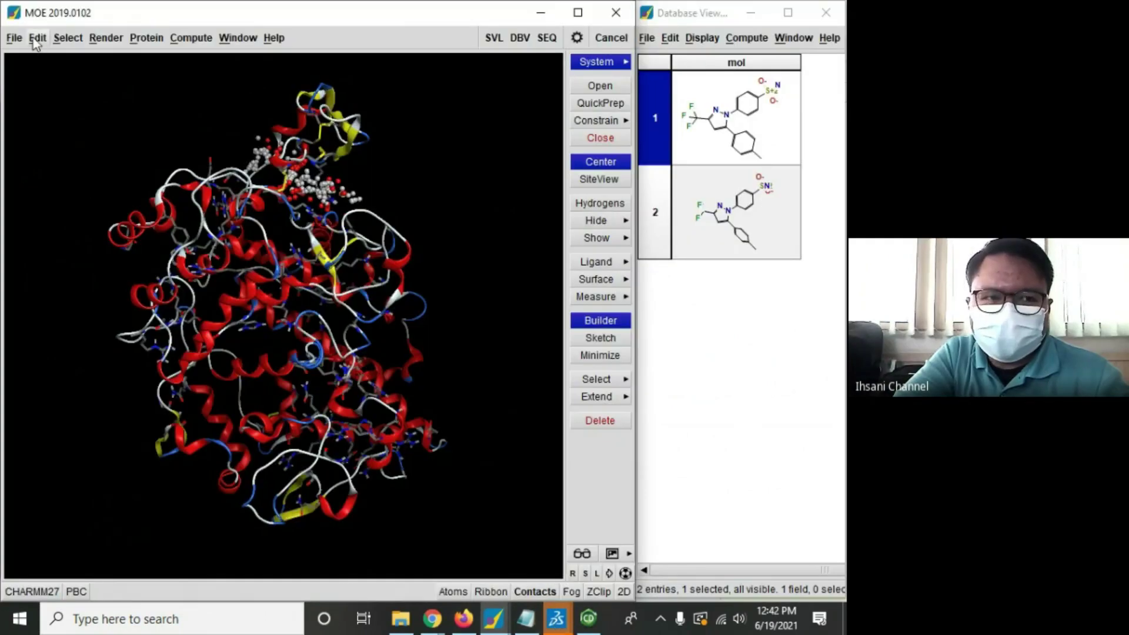
# Step: Load 3ln1-prep1-dsv-pakenda.pdb from the COX-2 Inhibitor project's PAK ENDA folder with the default PDB loading options
pyautogui.click(14, 38)
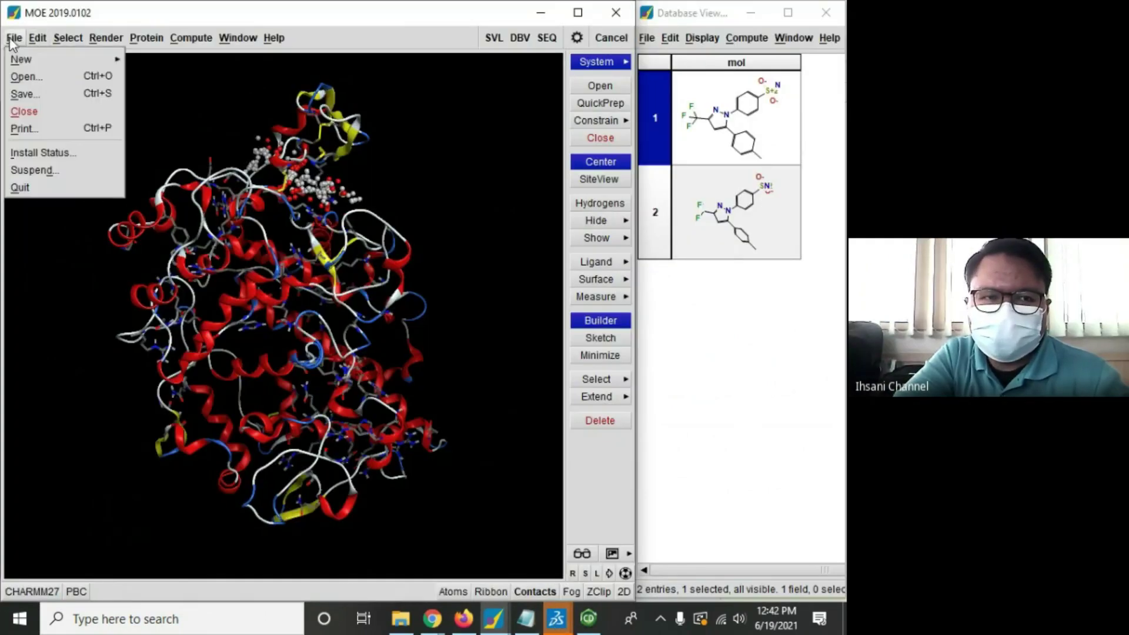
pyautogui.click(24, 75)
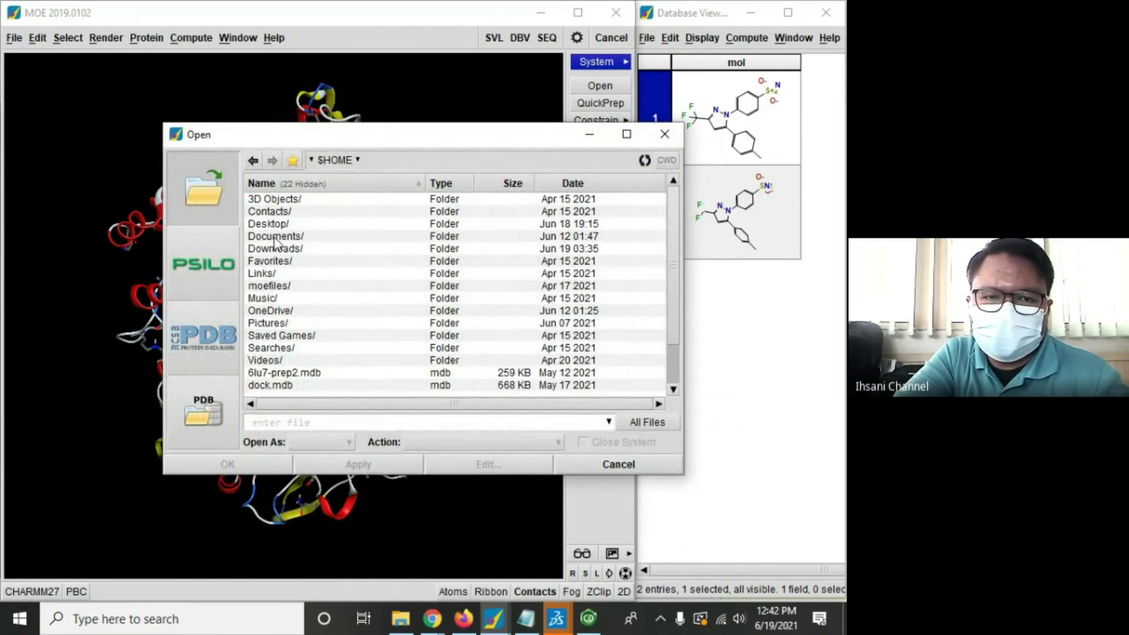
pyautogui.doubleClick(275, 235)
pyautogui.doubleClick(281, 223)
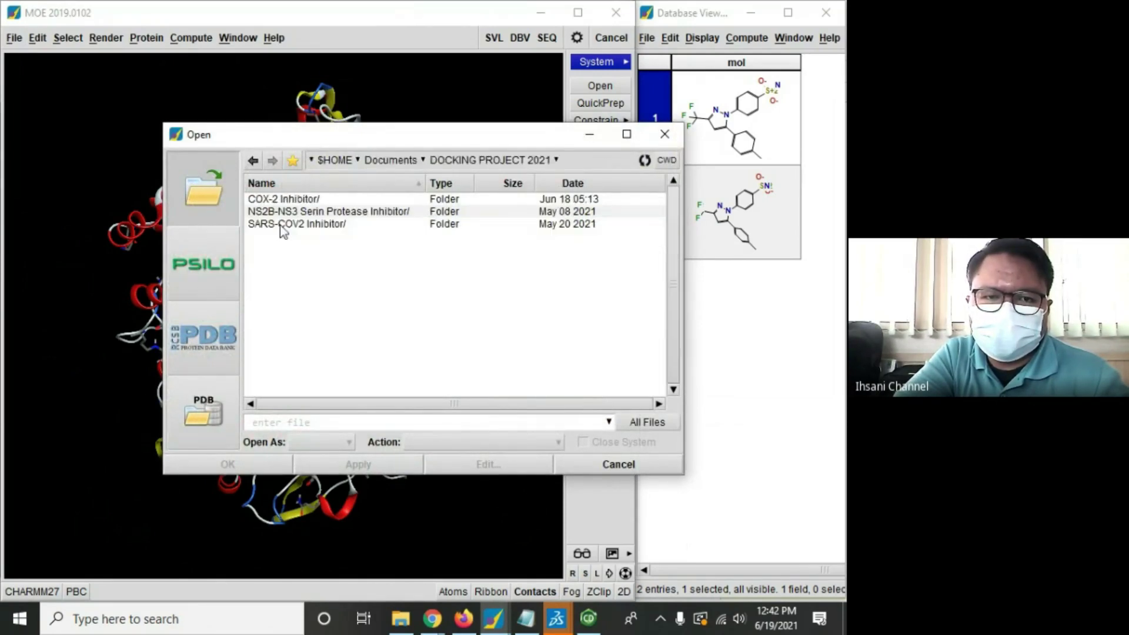
pyautogui.doubleClick(297, 201)
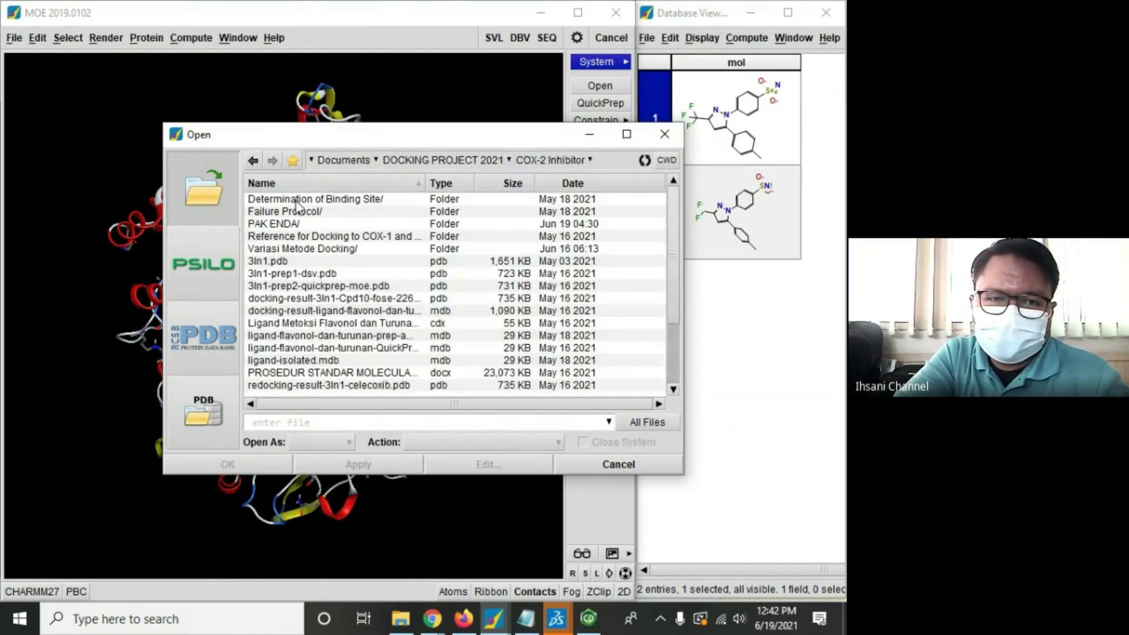
pyautogui.click(291, 226)
pyautogui.doubleClick(291, 225)
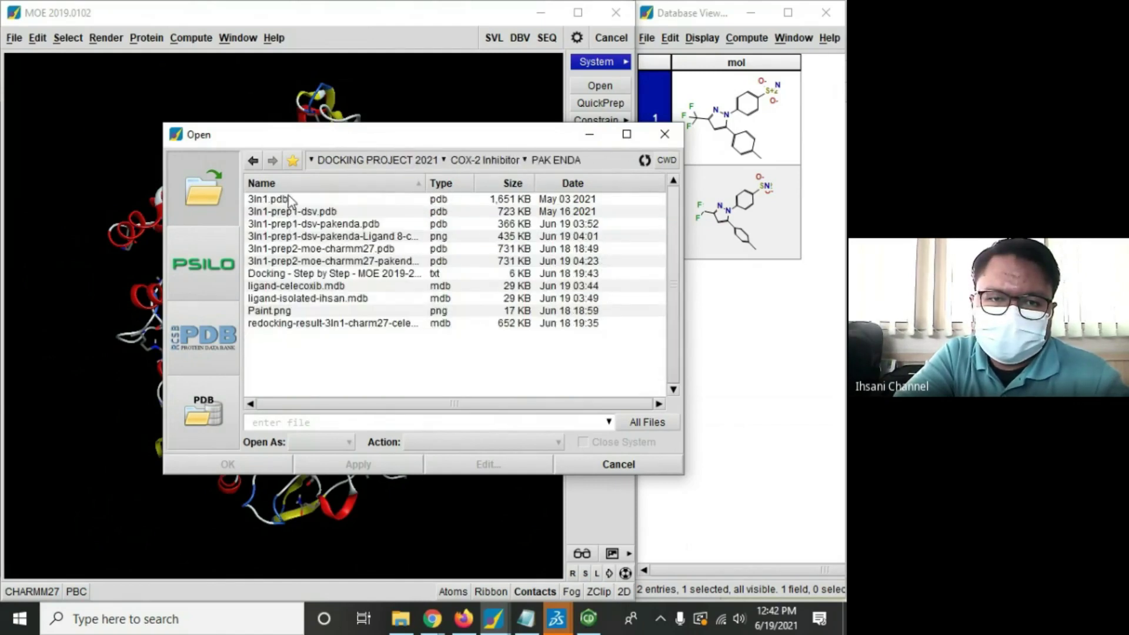
pyautogui.click(306, 224)
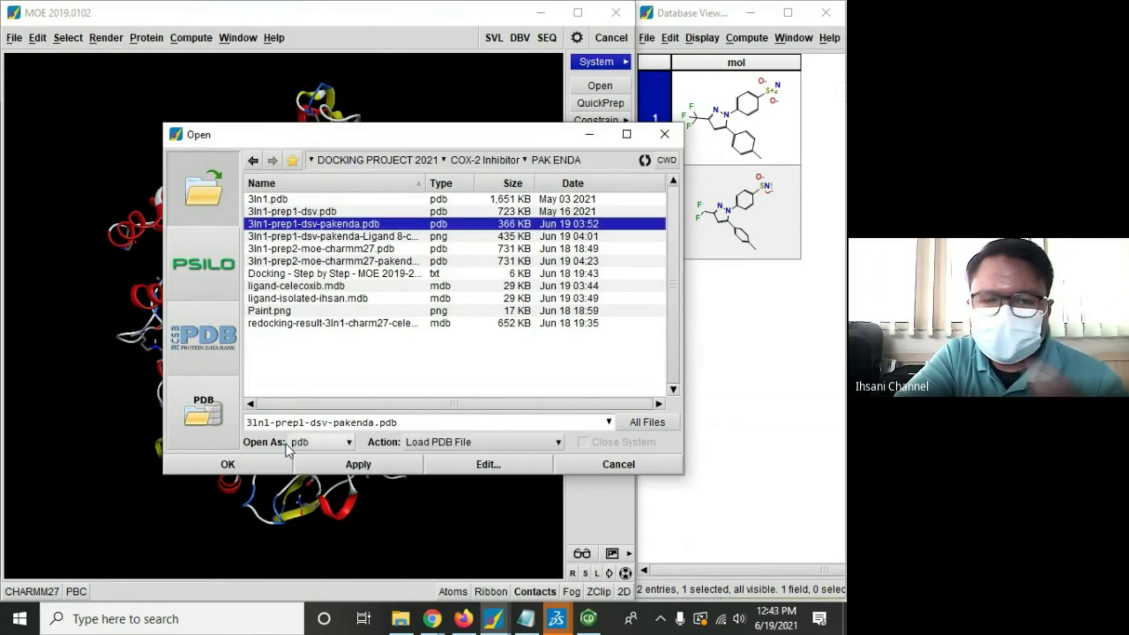
pyautogui.click(261, 470)
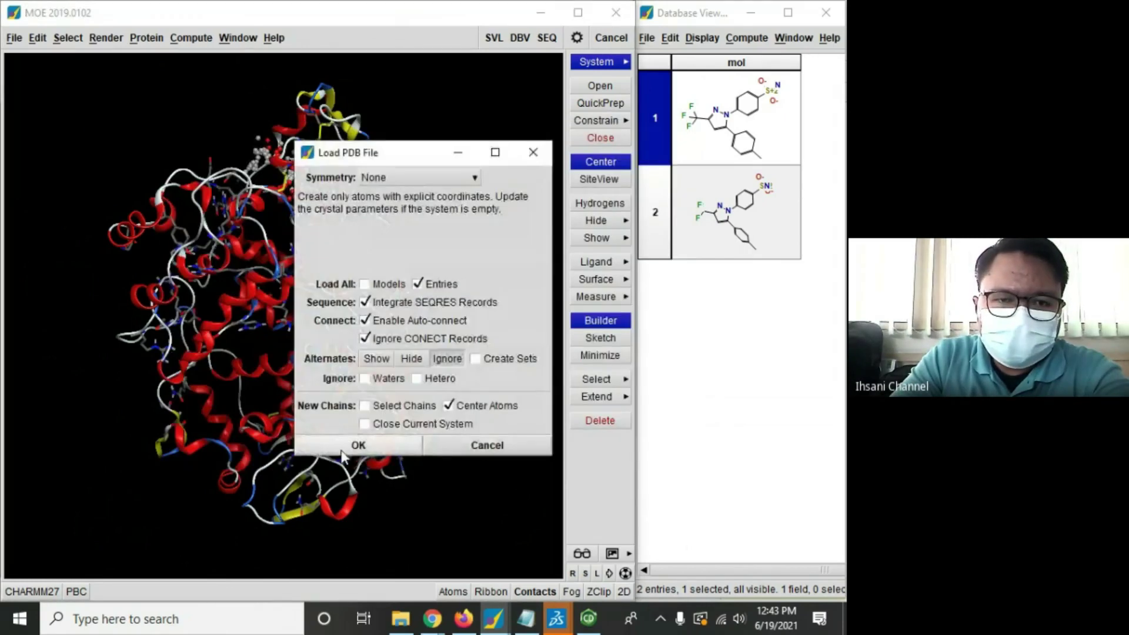
pyautogui.click(330, 445)
# Step: Select the ligand of the loaded reference structure to examine its position within the protein
pyautogui.click(68, 38)
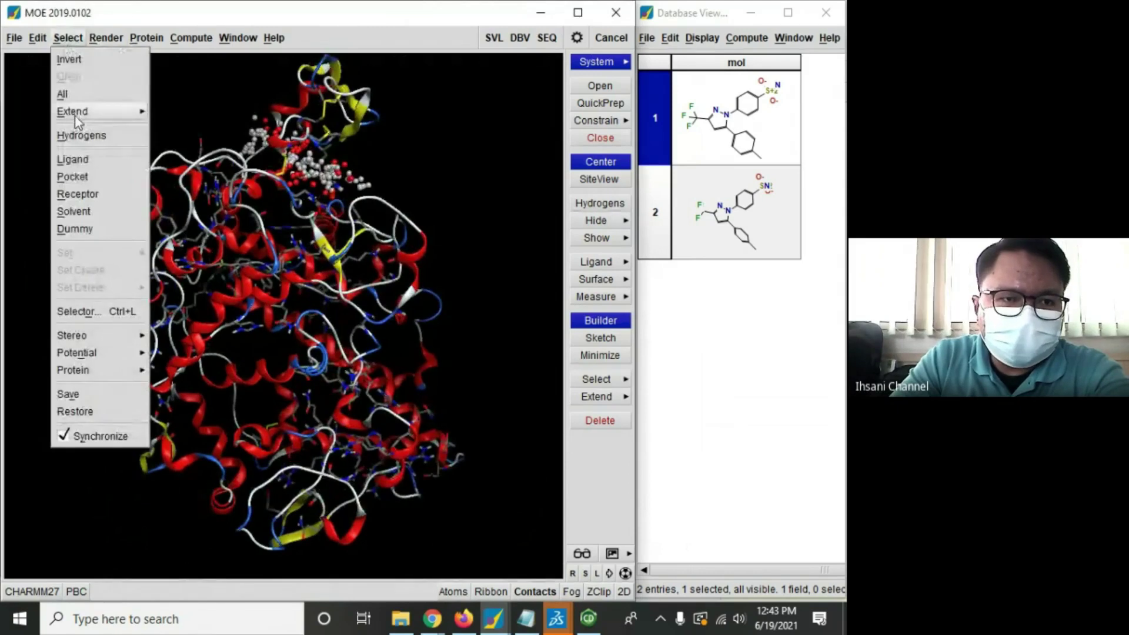
pyautogui.click(78, 159)
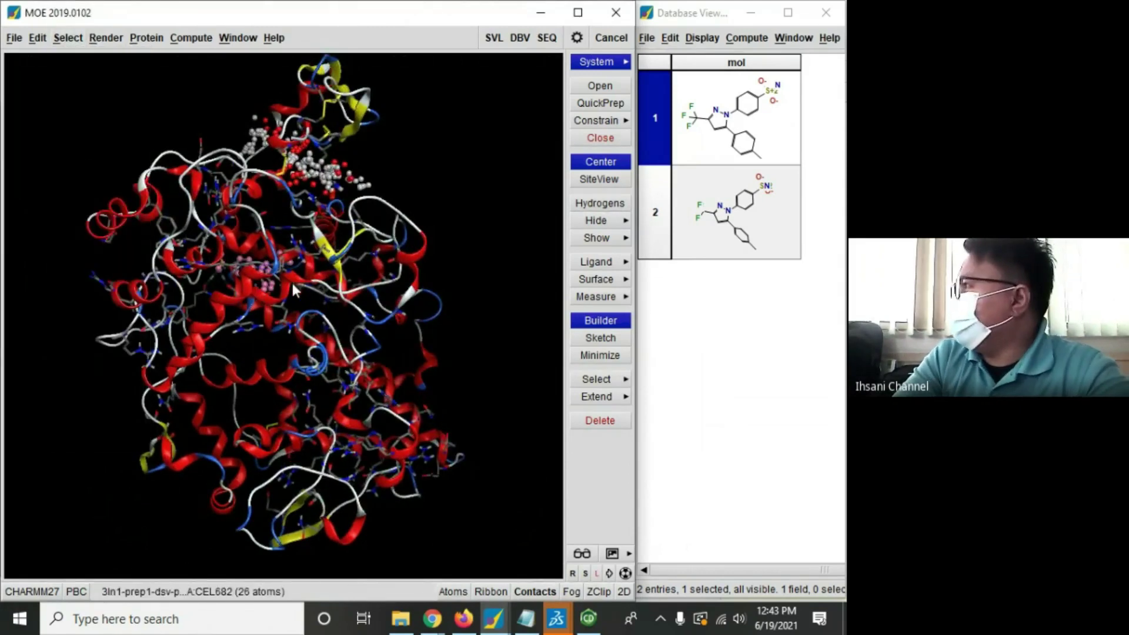
pyautogui.moveTo(244, 312); pyautogui.dragTo(382, 441, button='middle')
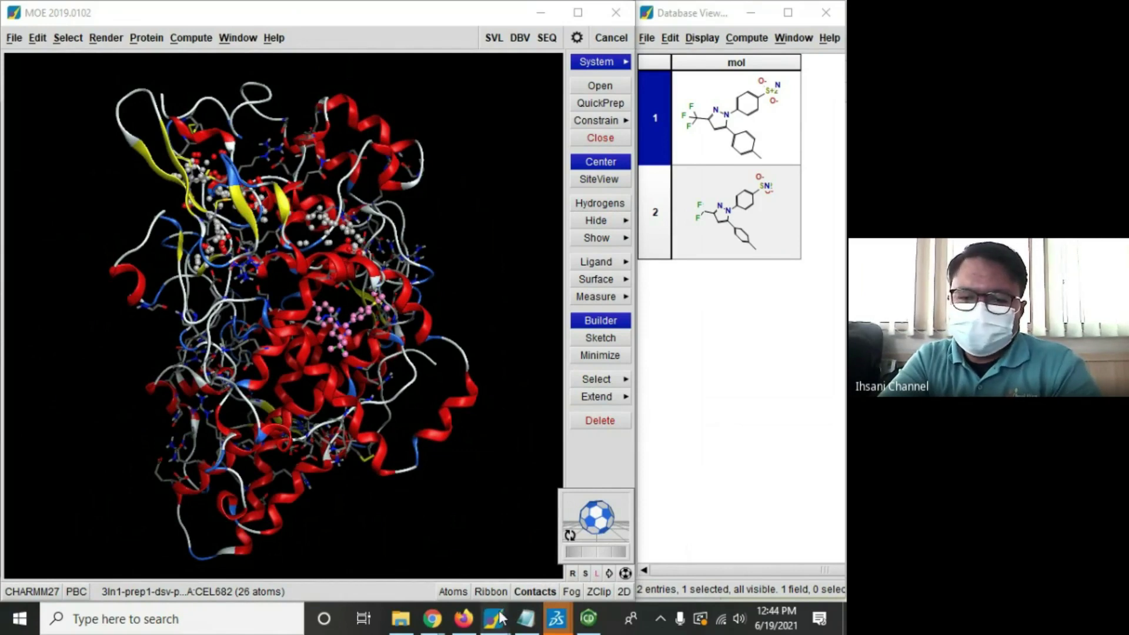
# Step: Choose site 3 in Site Finder, create dummy atoms at its alpha sphere centers, and close Site Finder
pyautogui.moveTo(504, 619)
pyautogui.click(695, 529)
pyautogui.moveTo(208, 19); pyautogui.dragTo(682, 65)
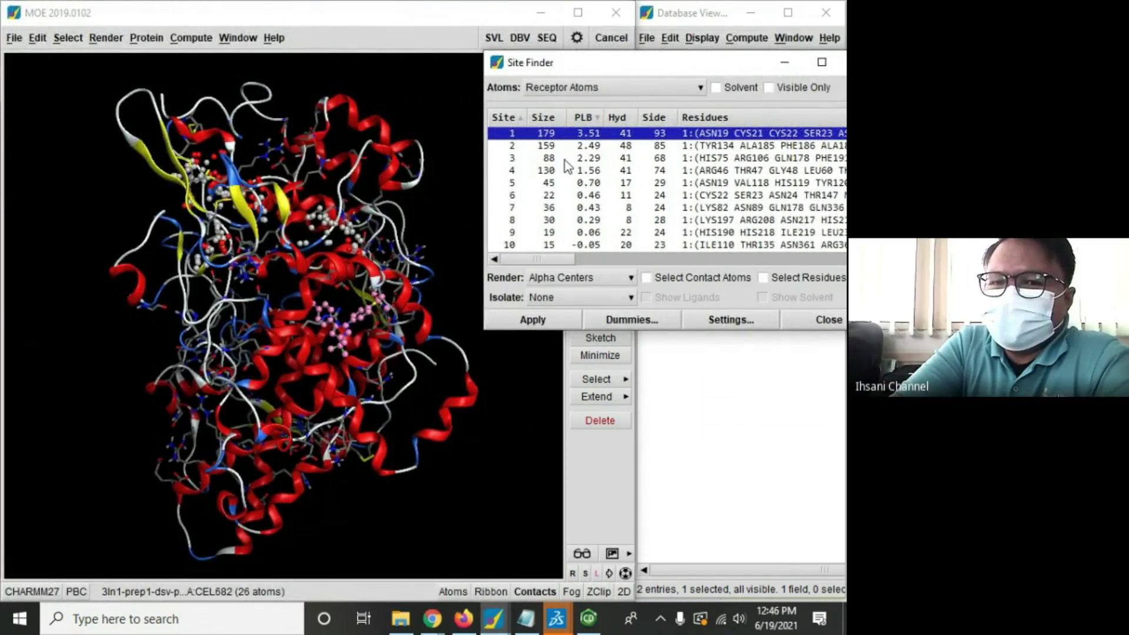
pyautogui.click(530, 160)
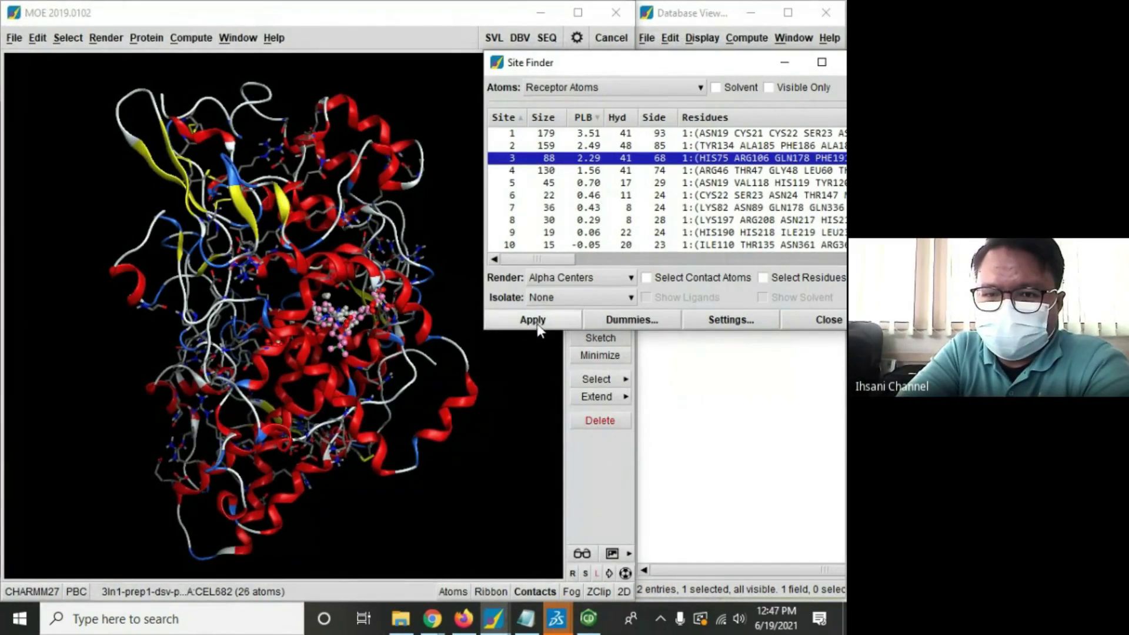
pyautogui.click(632, 321)
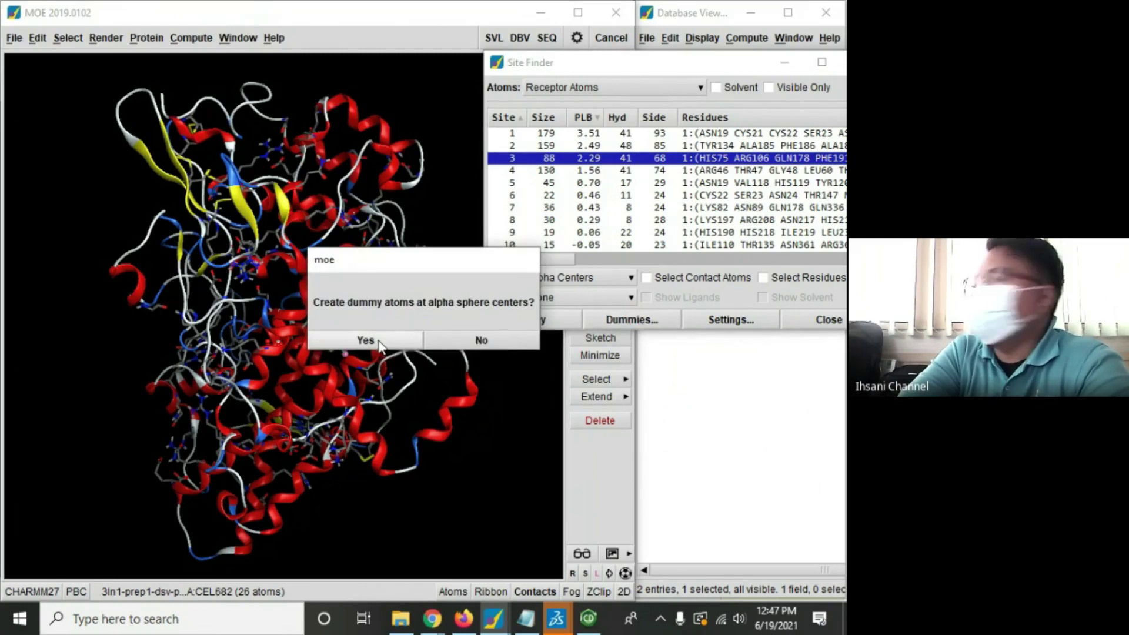
pyautogui.click(379, 341)
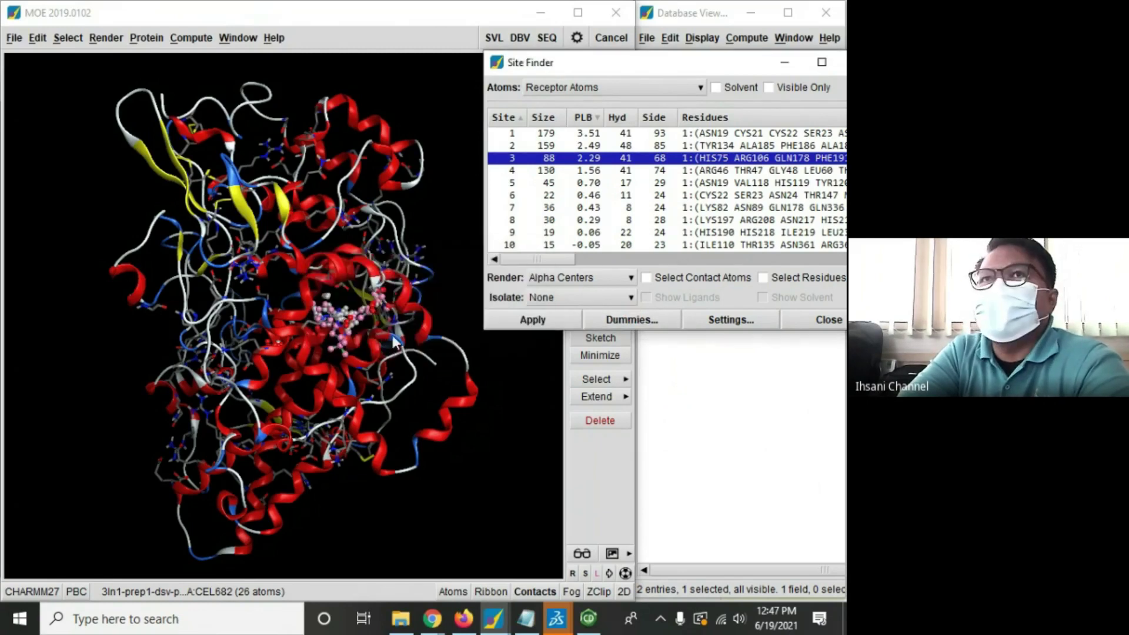
pyautogui.click(821, 320)
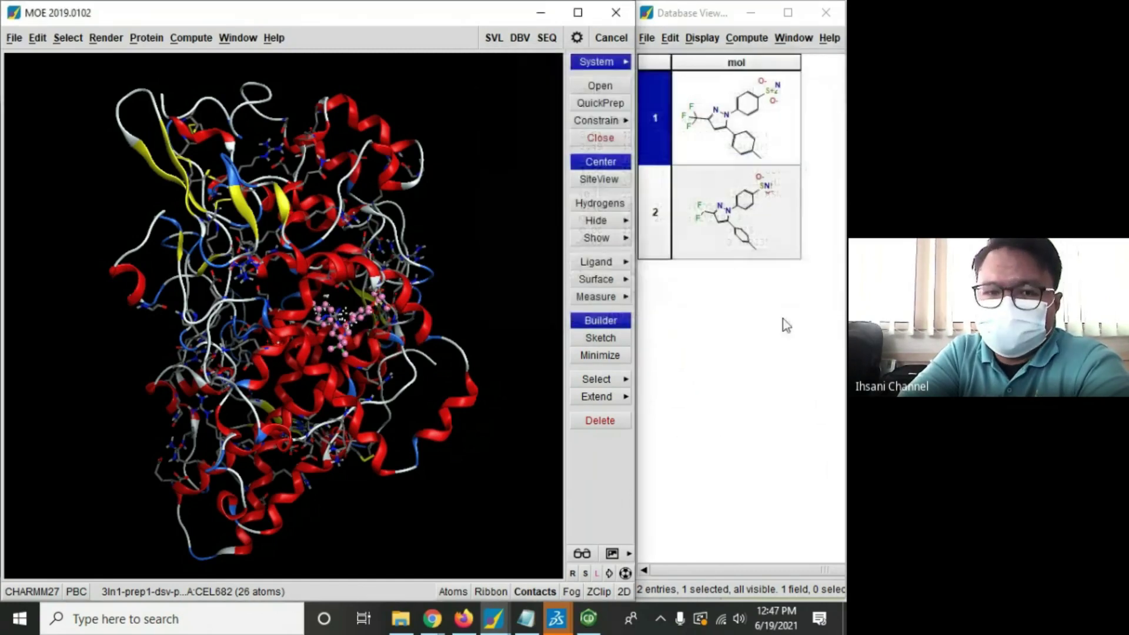
# Step: Clear the ligand selection and remove the 3ln1-prep1-dsv-pakenda structure from the system
pyautogui.click(462, 252)
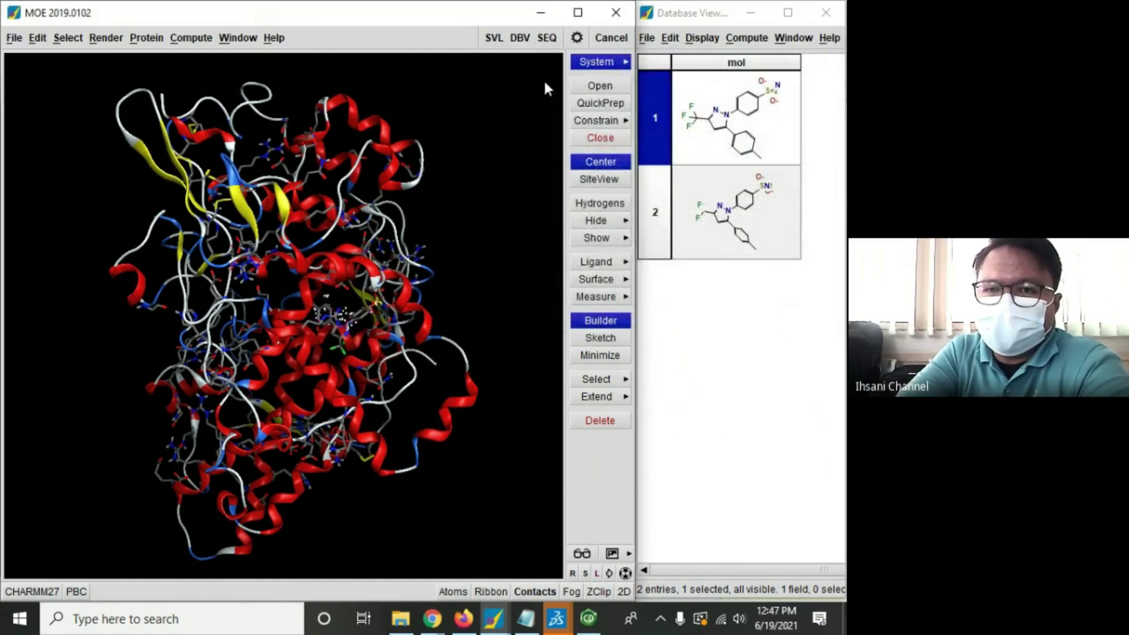
pyautogui.click(614, 65)
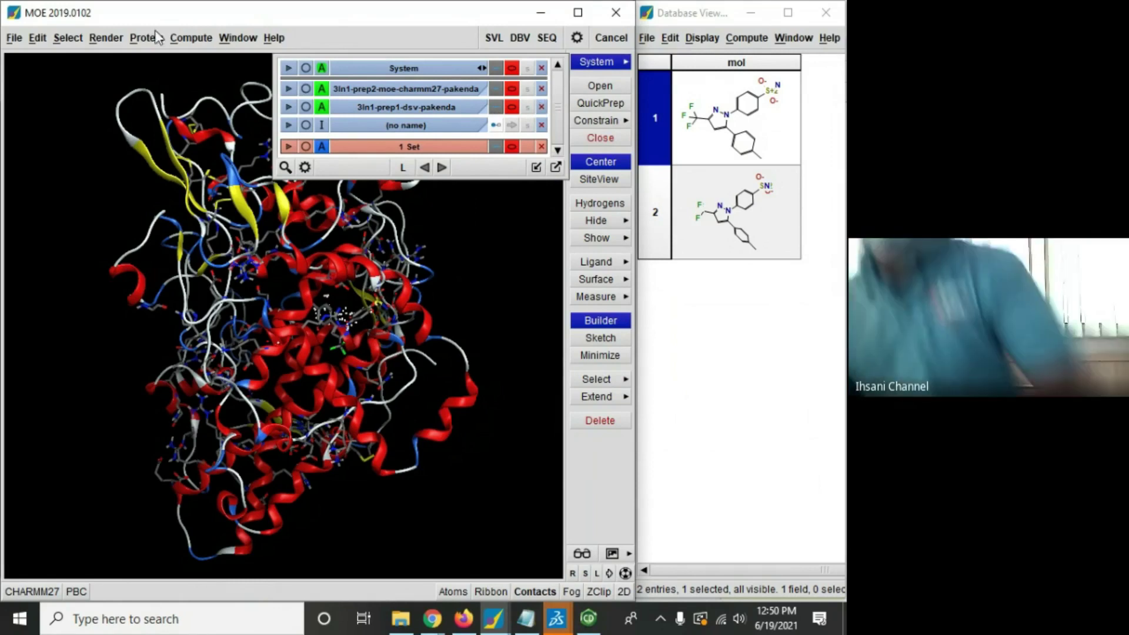
pyautogui.click(488, 210)
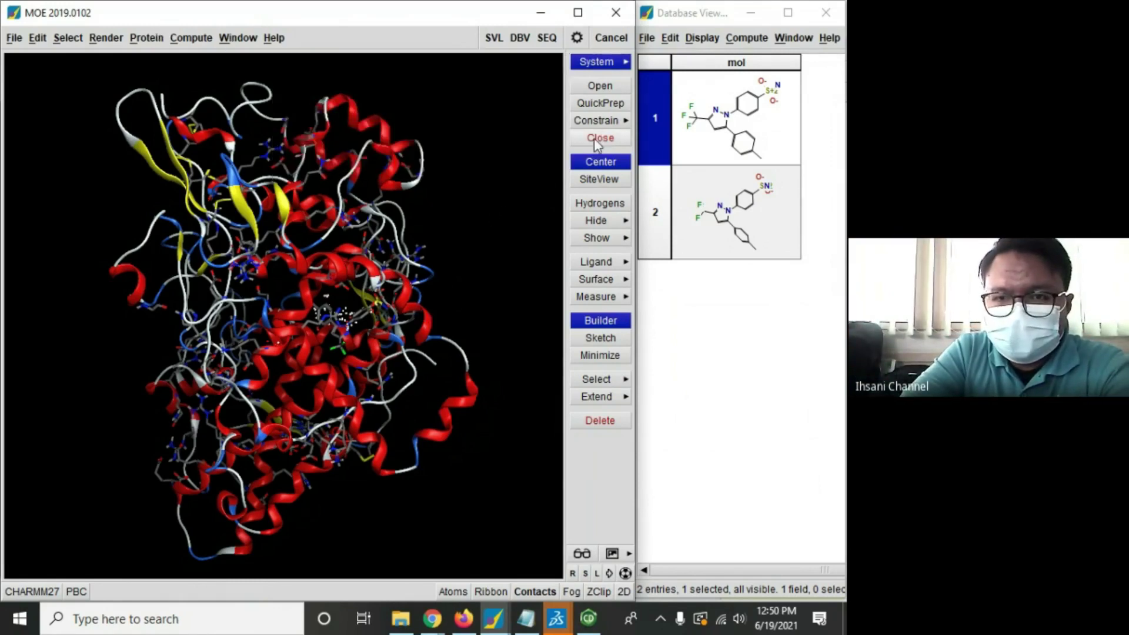
pyautogui.click(597, 62)
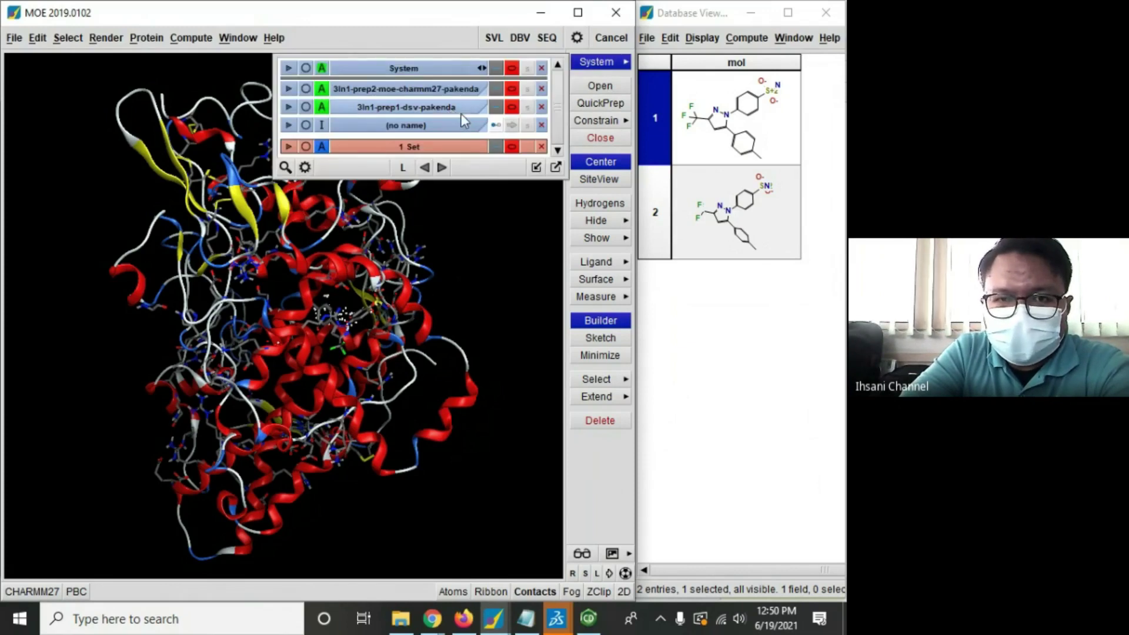
pyautogui.click(541, 107)
pyautogui.click(440, 184)
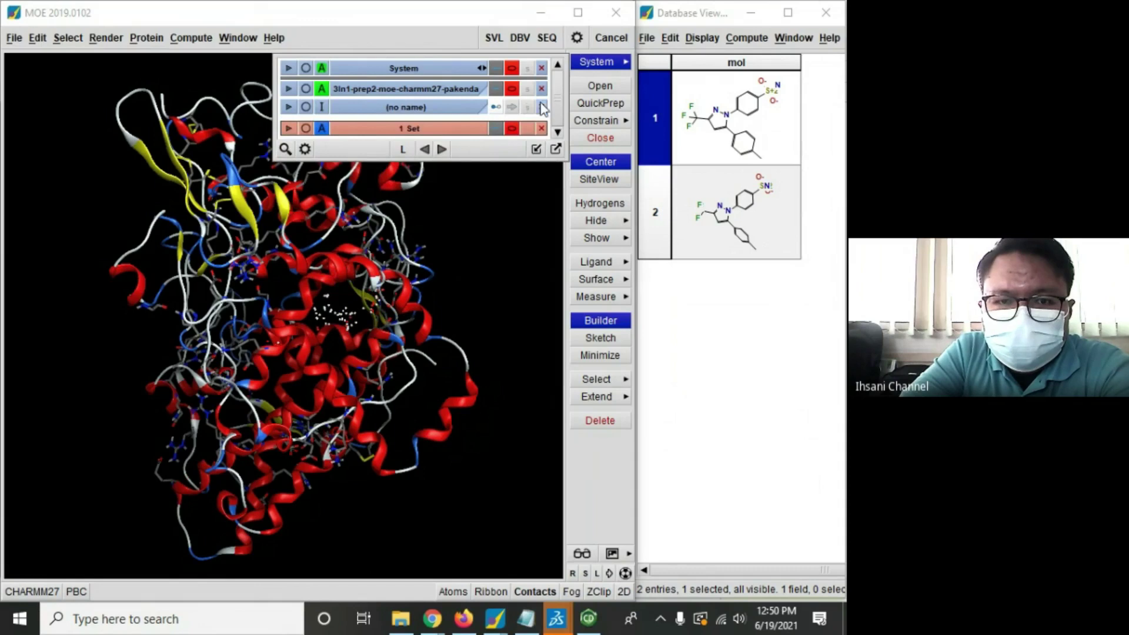
pyautogui.click(521, 245)
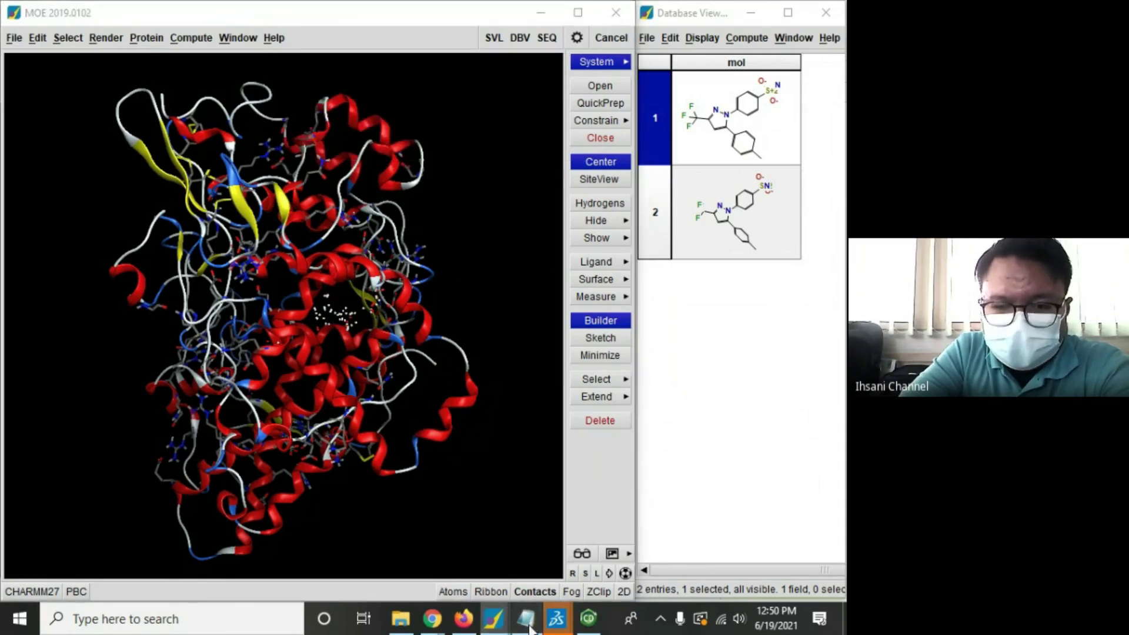
# Step: Switch to the docking notes in Notepad and review the Dummies instruction and the Dock settings for site and ligand
pyautogui.click(526, 619)
pyautogui.moveTo(259, 235); pyautogui.dragTo(795, 238)
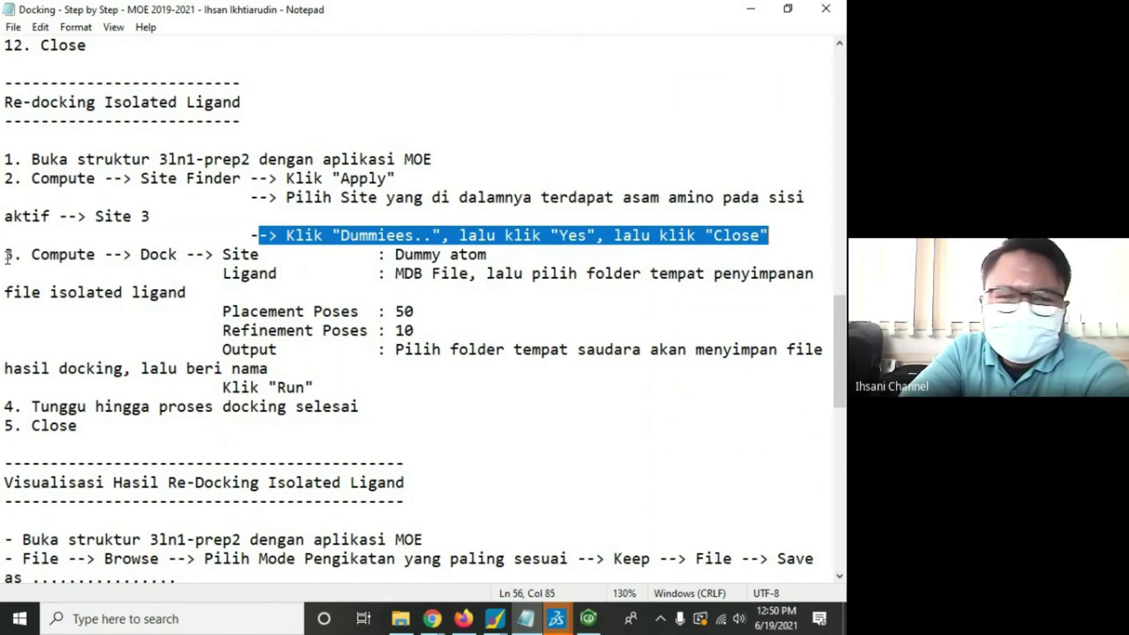
pyautogui.moveTo(5, 259); pyautogui.dragTo(512, 276)
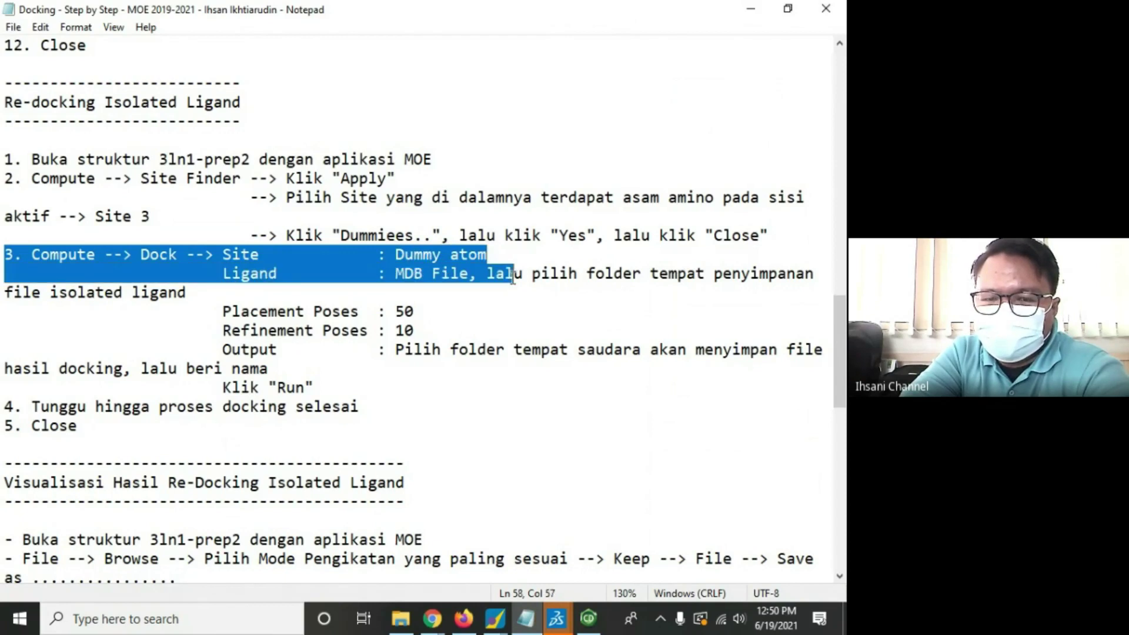
pyautogui.click(40, 254)
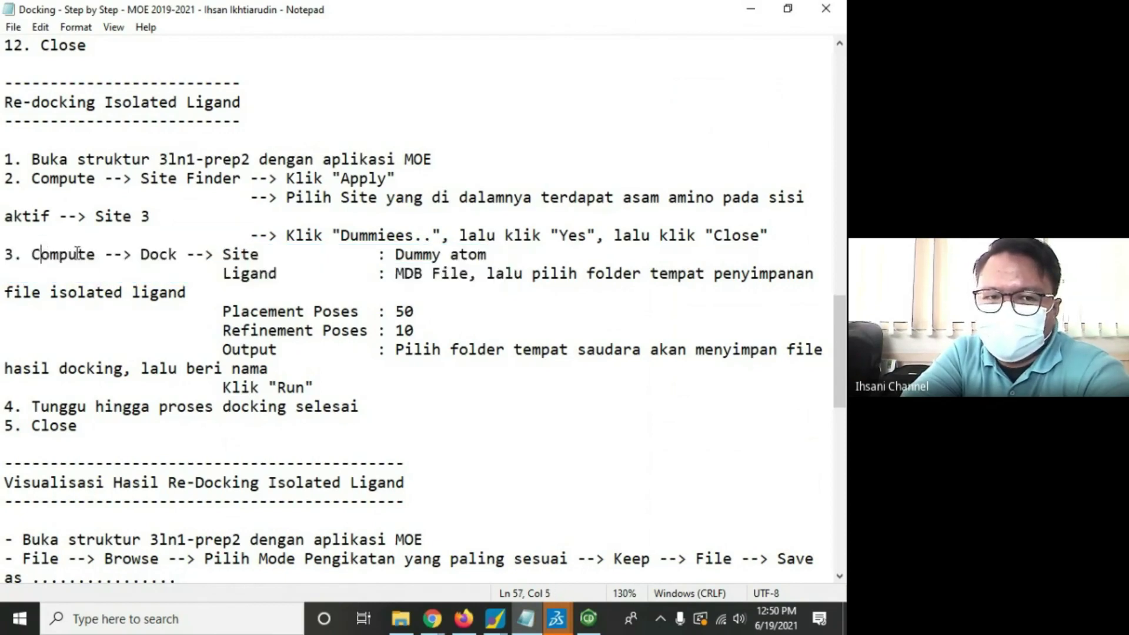
# Step: Return to MOE, open Dock, and set the docking site to Dummy Atoms
pyautogui.click(743, 13)
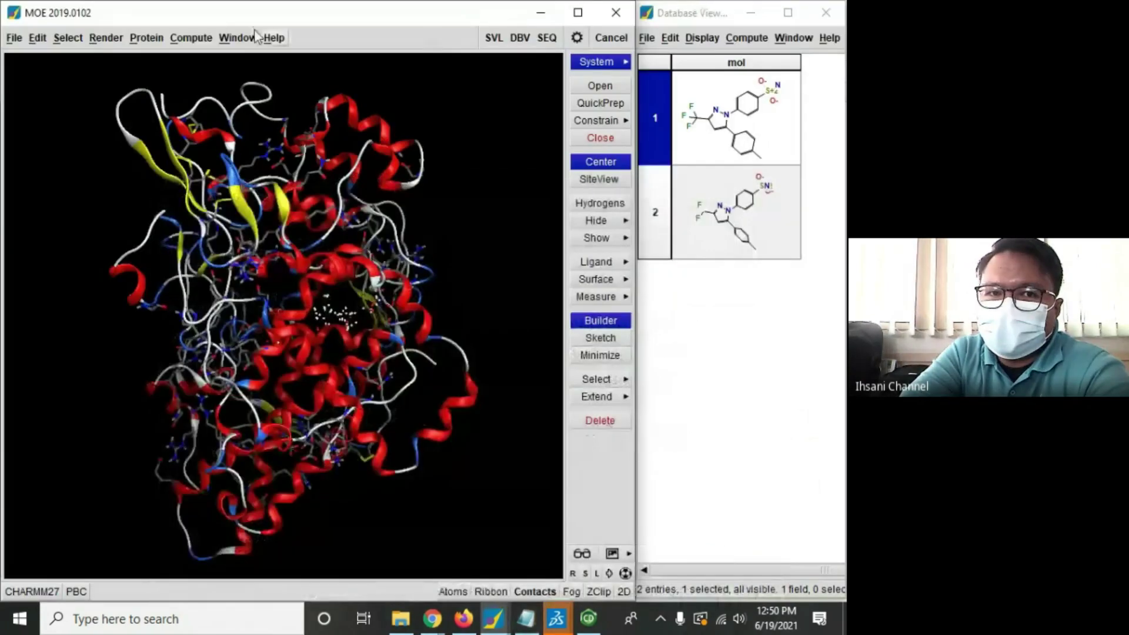
pyautogui.click(203, 39)
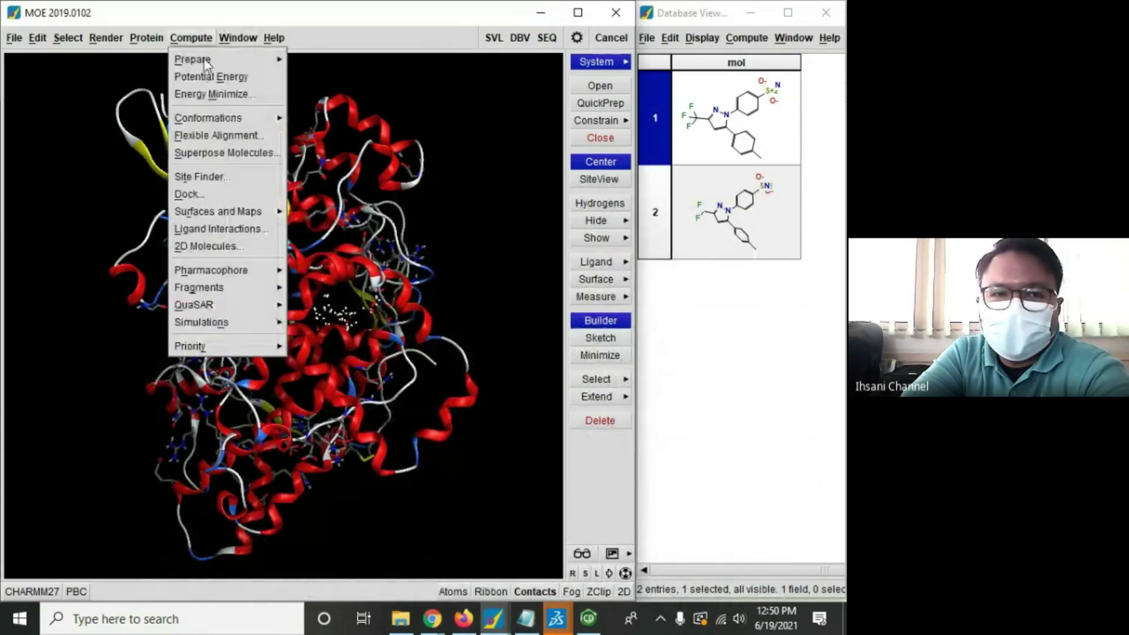
pyautogui.click(199, 196)
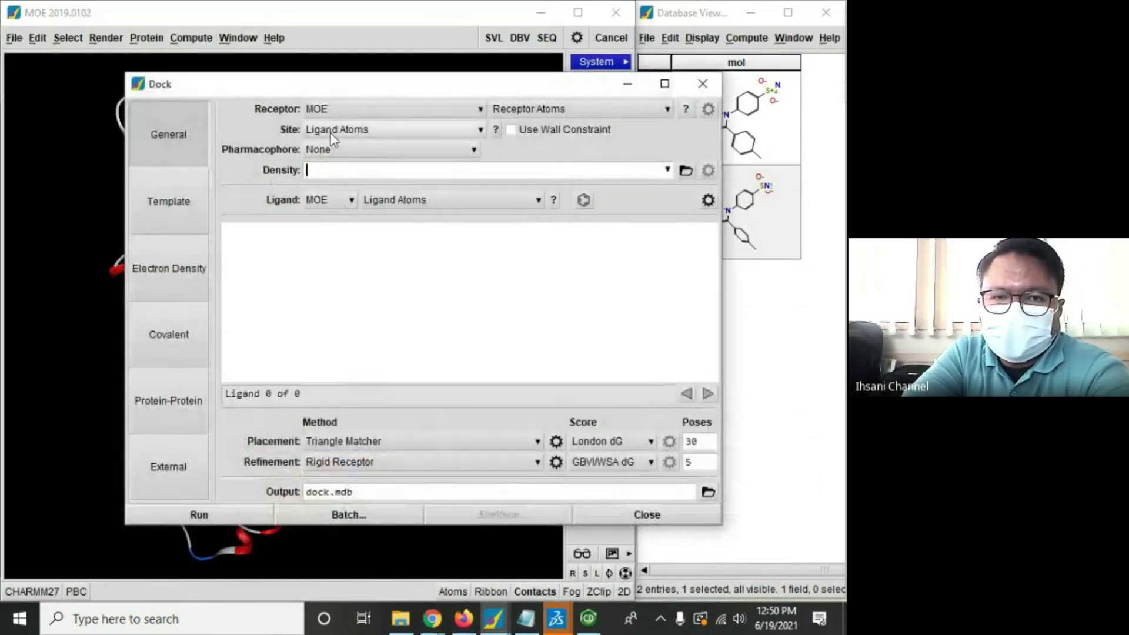
pyautogui.click(333, 131)
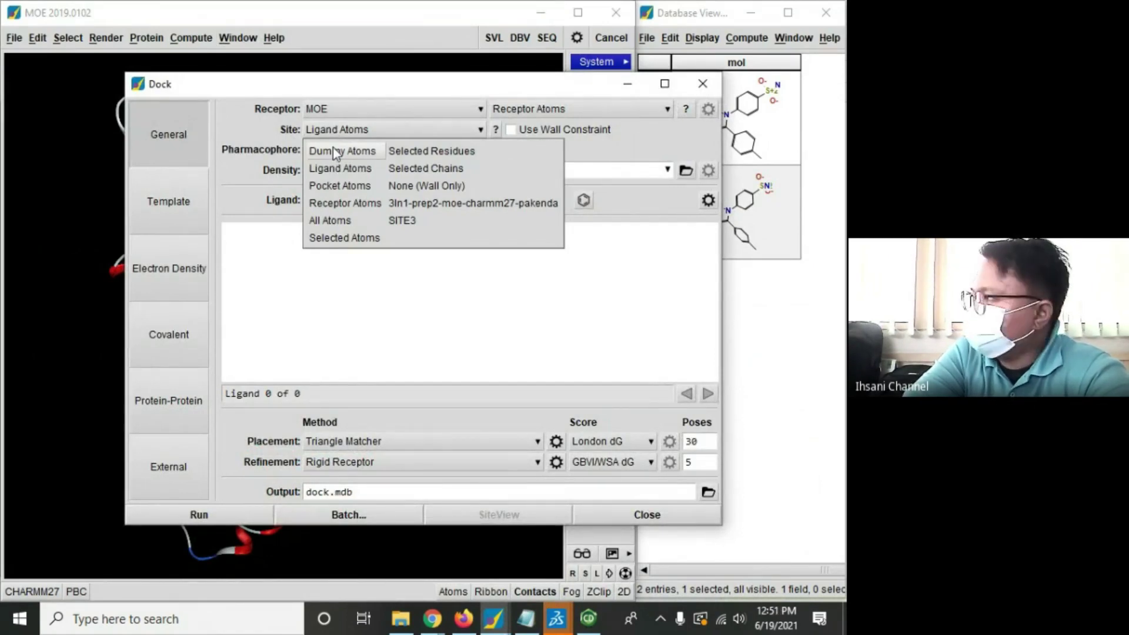
pyautogui.click(333, 150)
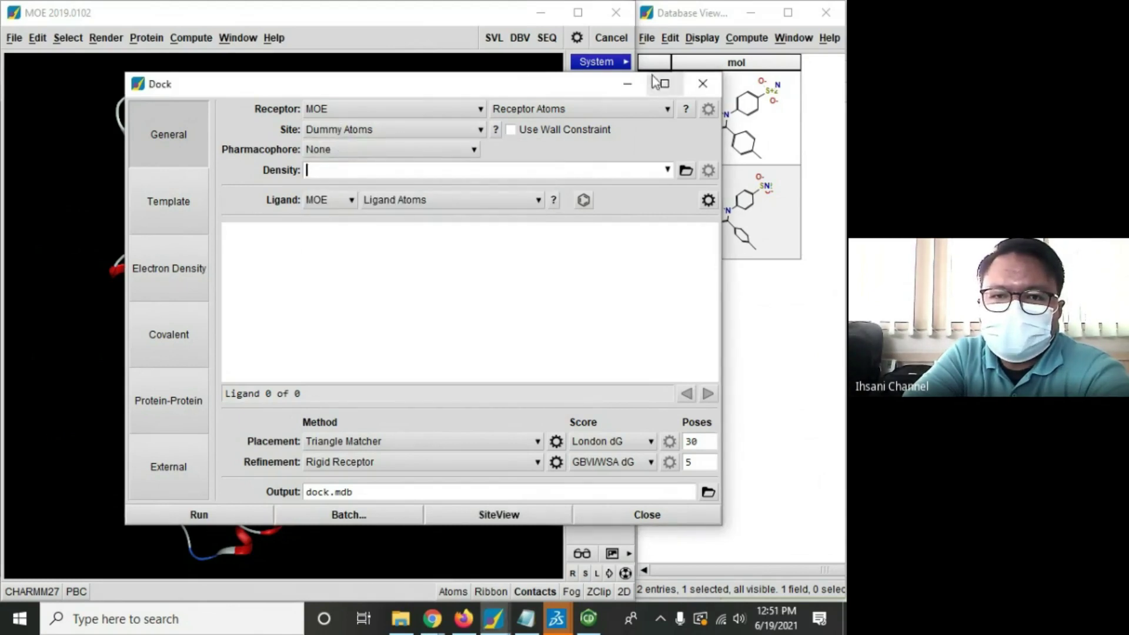
# Step: Set the ligand source to MDB File and load ligand-celecoxib.mdb from the COX-2 Inhibitor folder of DOCKING PROJECT 2021
pyautogui.click(327, 199)
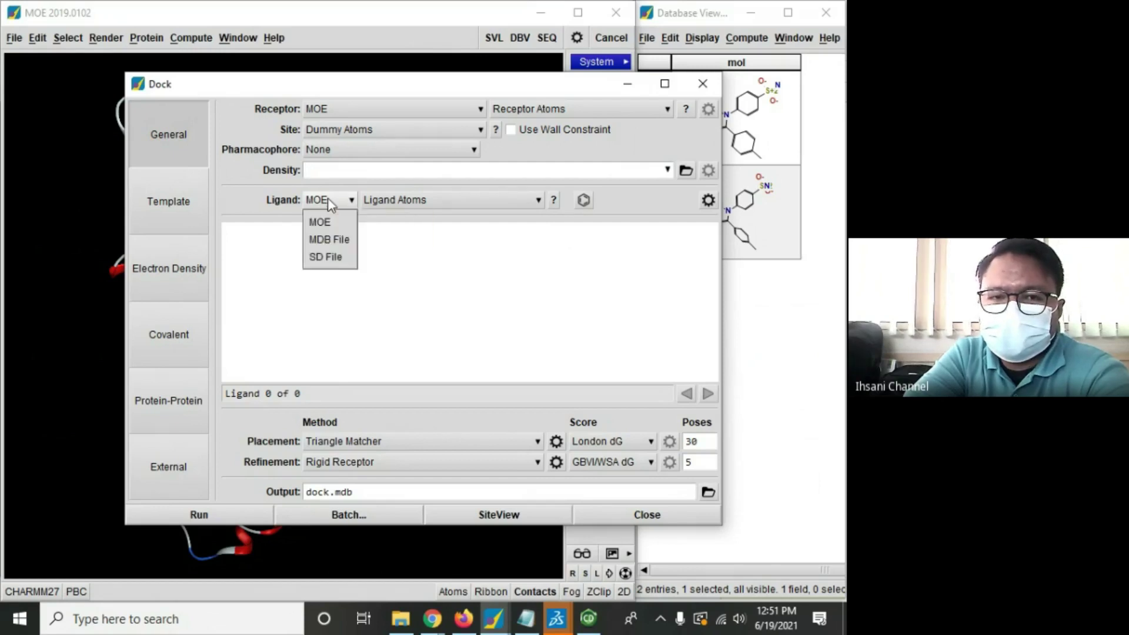
pyautogui.click(339, 240)
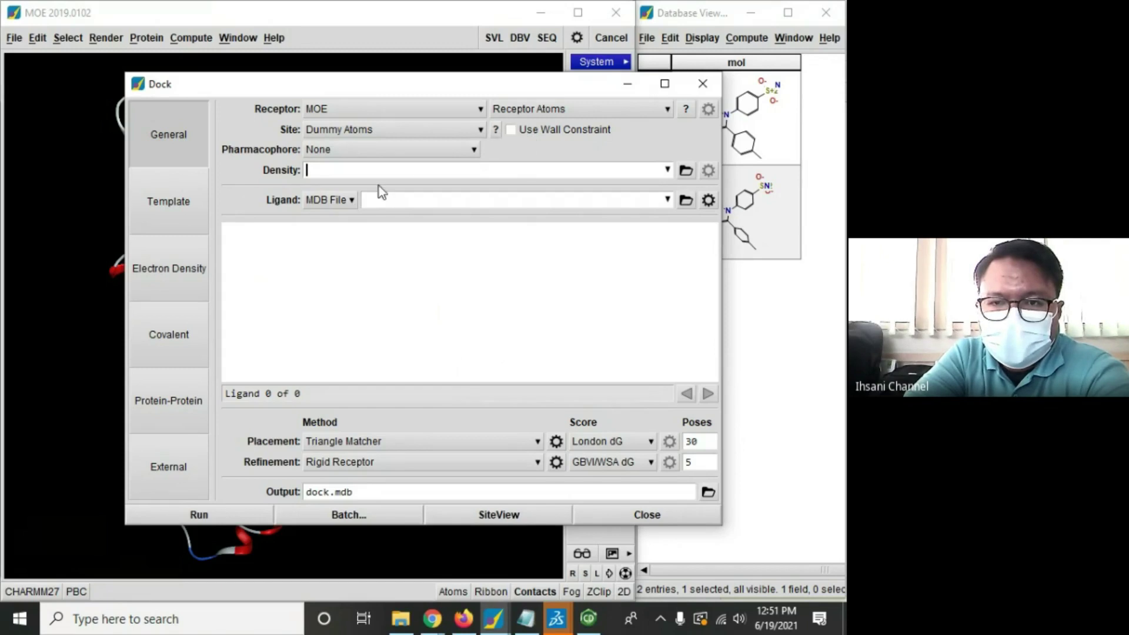
pyautogui.click(686, 200)
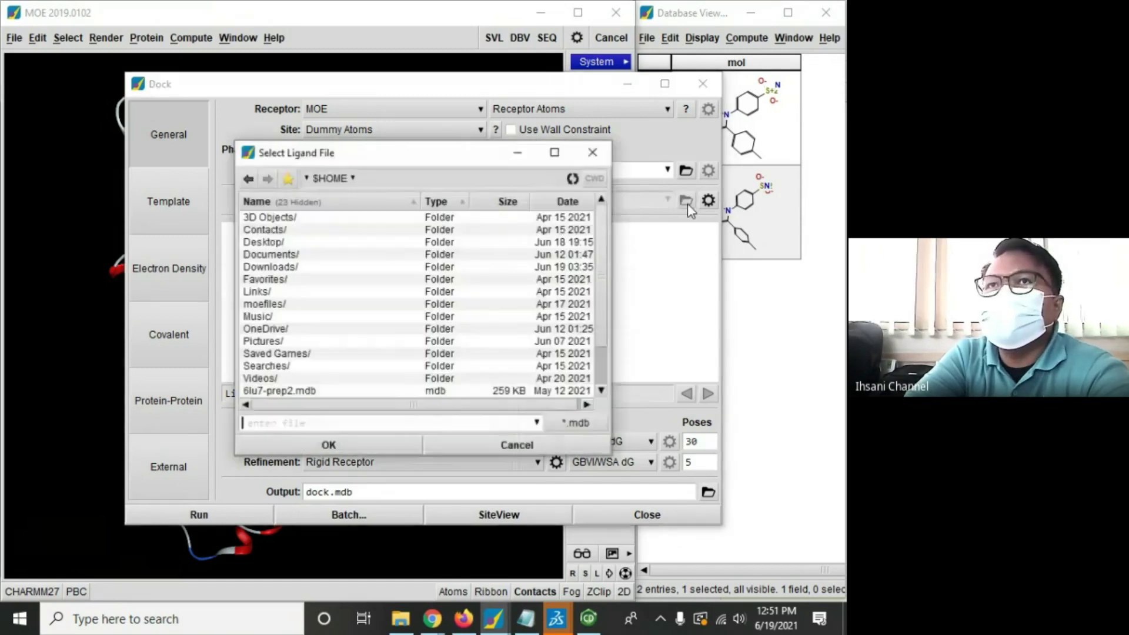
pyautogui.doubleClick(271, 255)
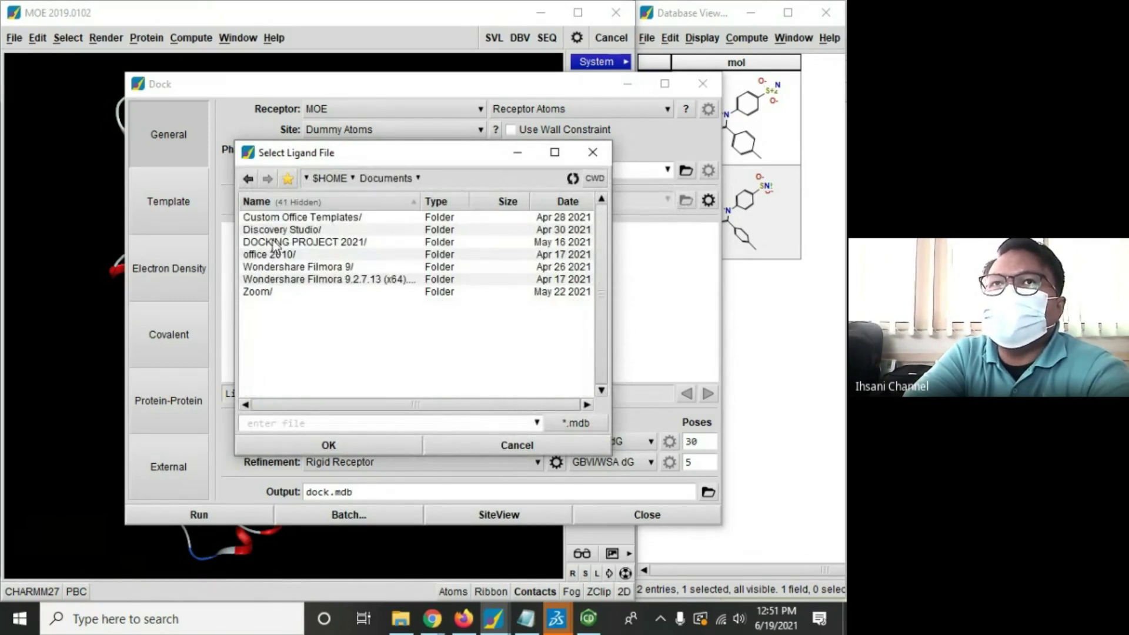
pyautogui.doubleClick(274, 243)
pyautogui.doubleClick(274, 220)
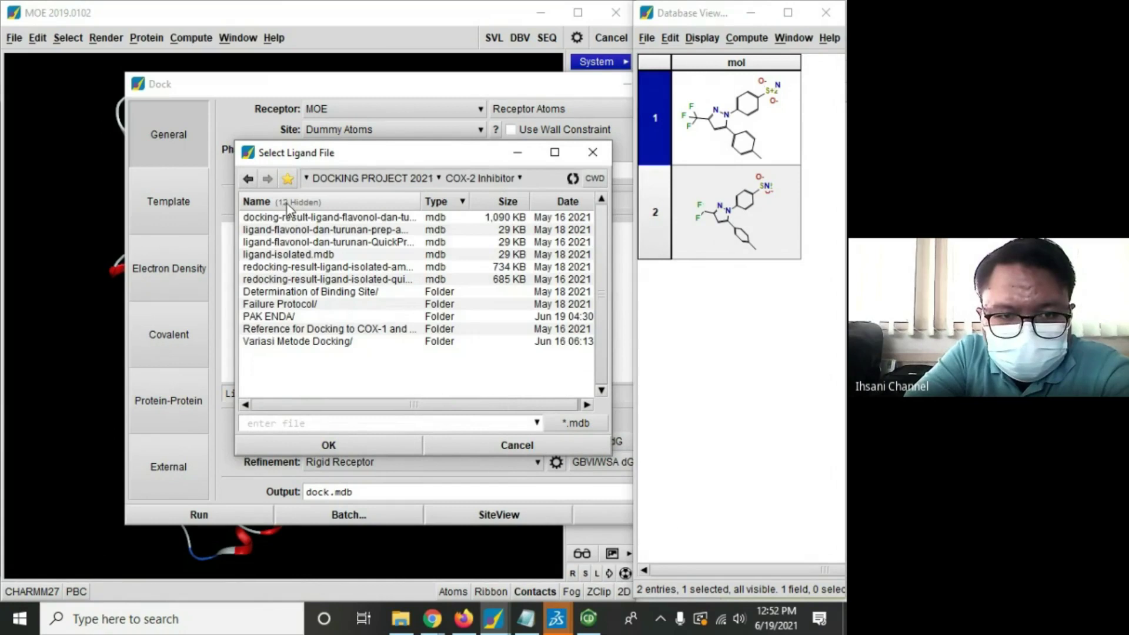
pyautogui.doubleClick(296, 318)
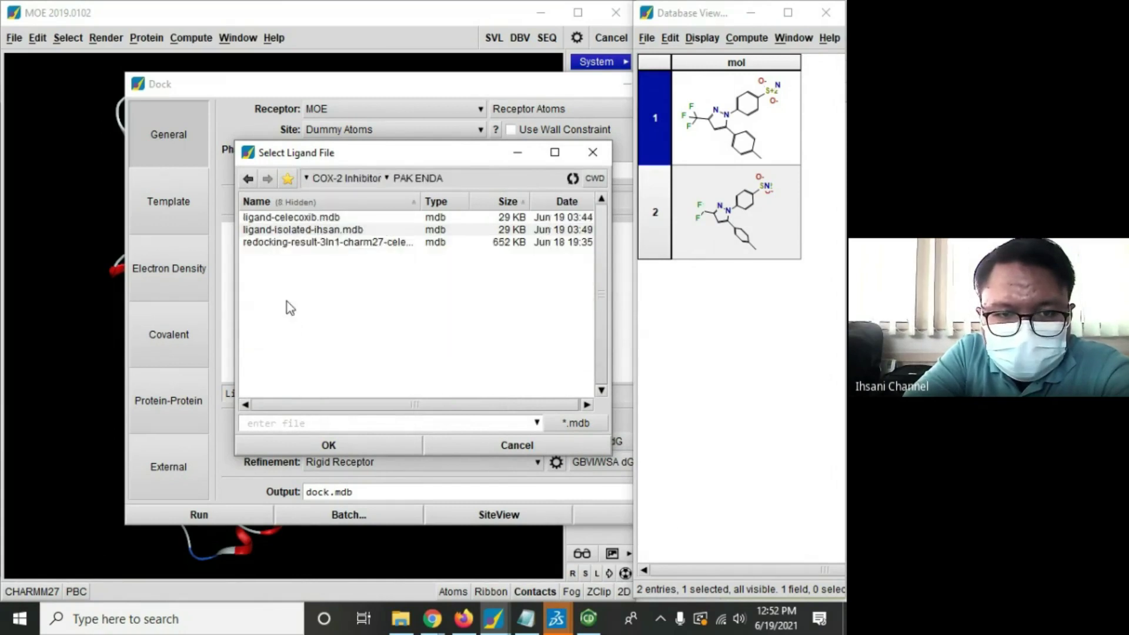
pyautogui.click(301, 217)
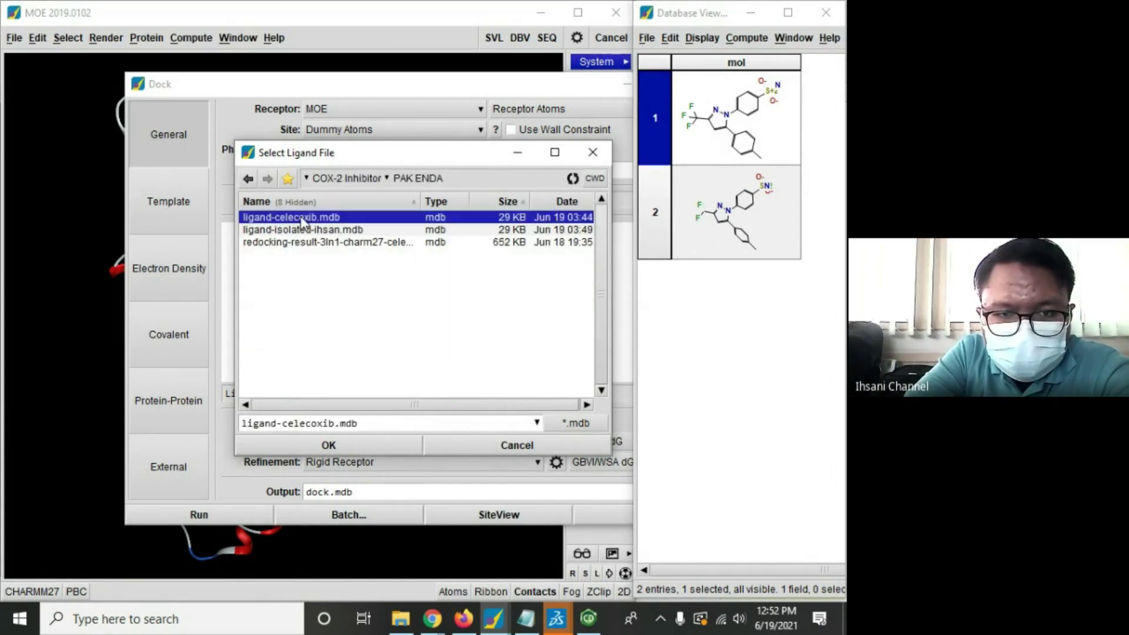
pyautogui.click(397, 447)
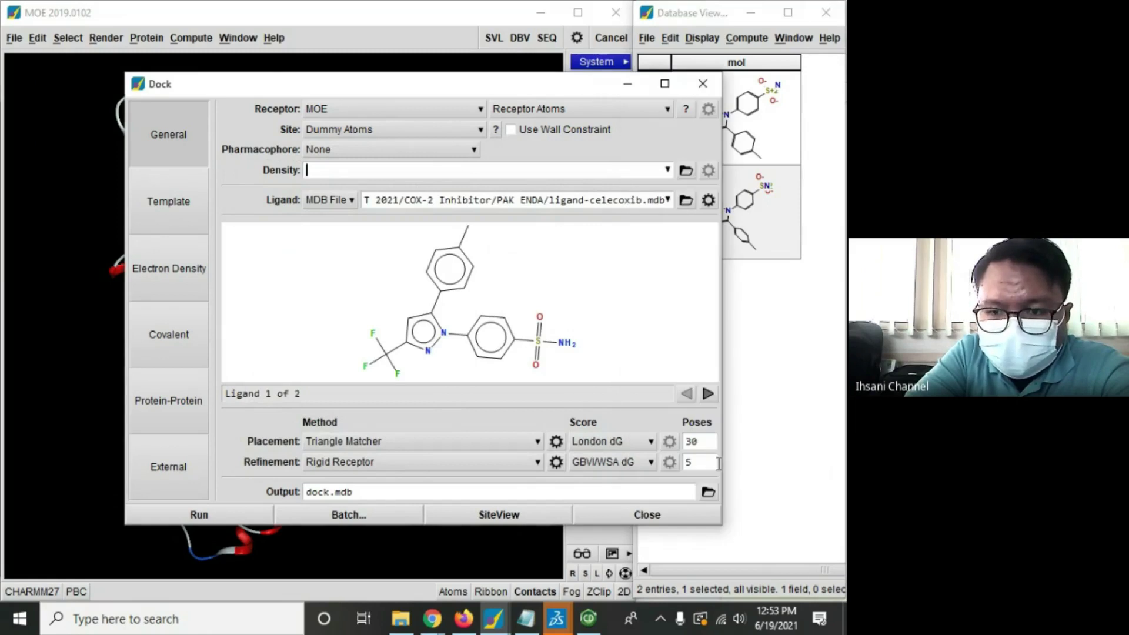
# Step: Set the number of poses to 50 for placement and 10 for refinement
pyautogui.doubleClick(701, 443)
pyautogui.write('50')
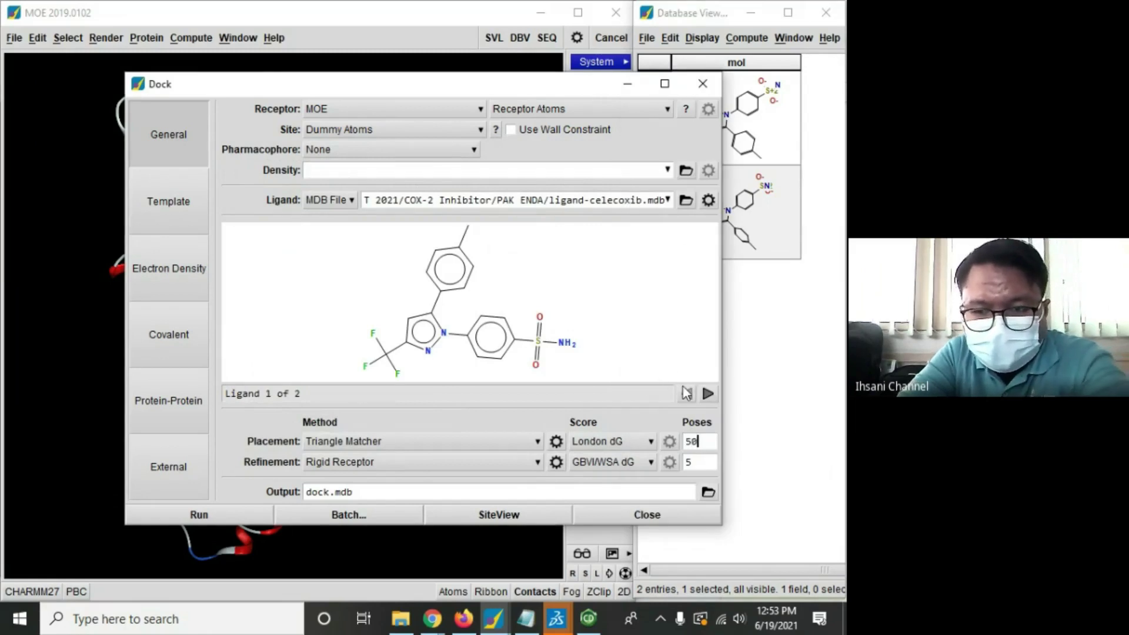
pyautogui.doubleClick(696, 462)
pyautogui.write('10')
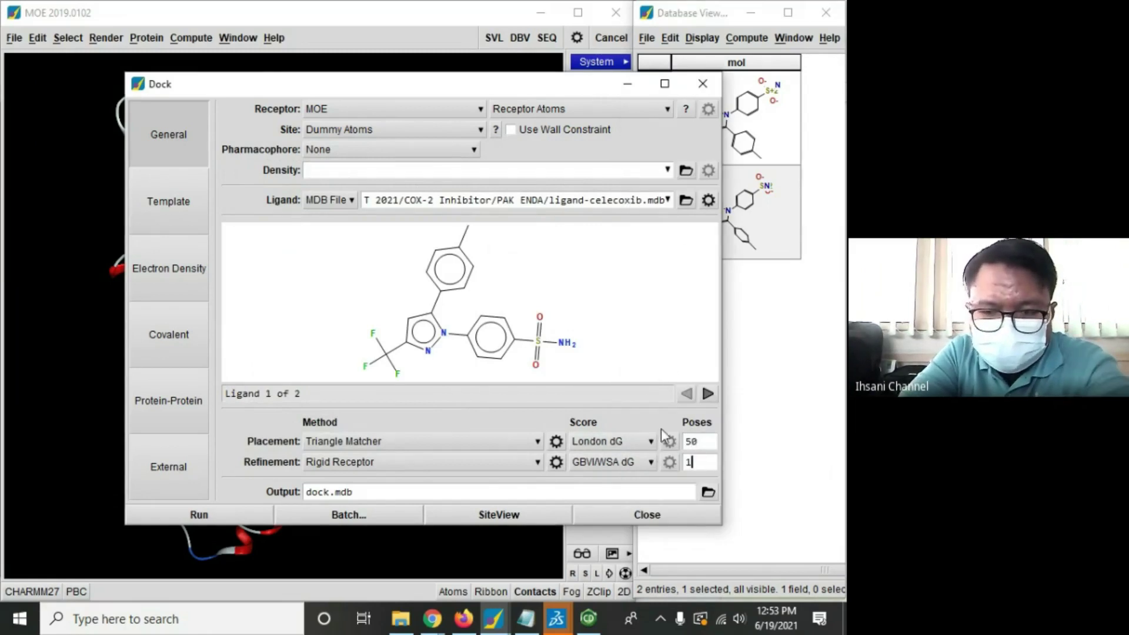
# Step: Name the output database "redocking result celecoxib" and place it in the same project folder as the celecoxib ligand file
pyautogui.click(708, 492)
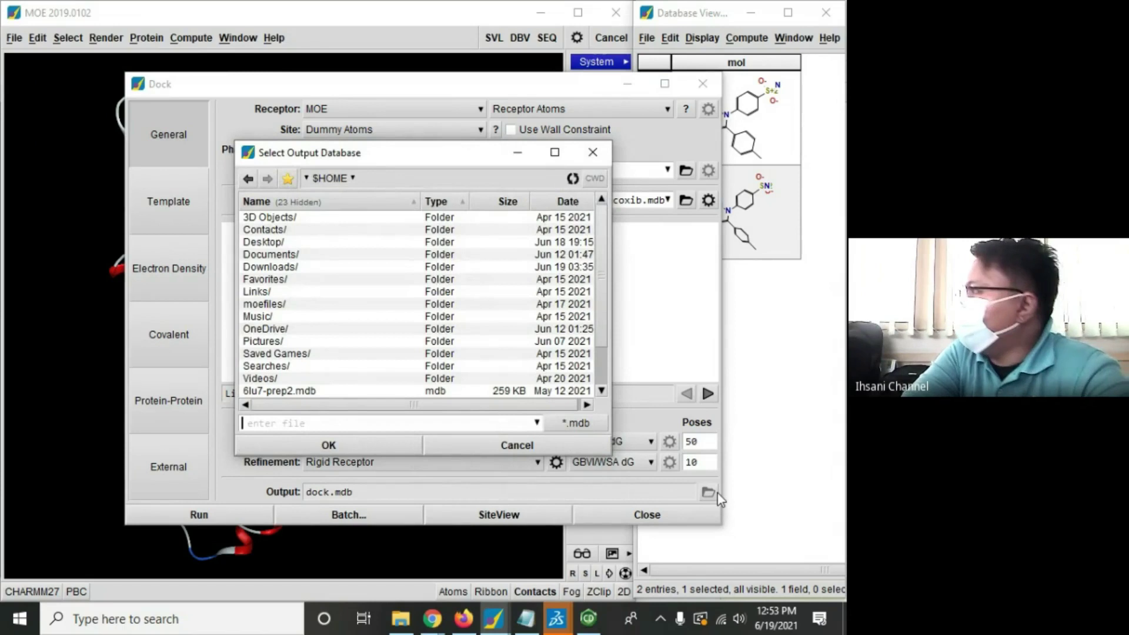
pyautogui.doubleClick(282, 256)
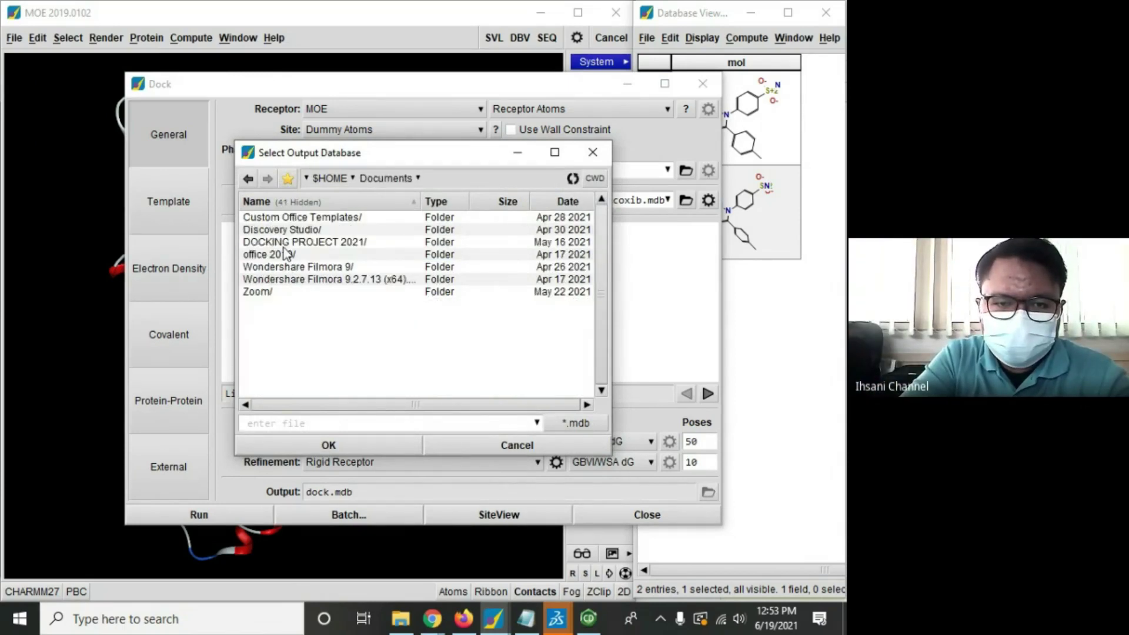
pyautogui.doubleClick(283, 242)
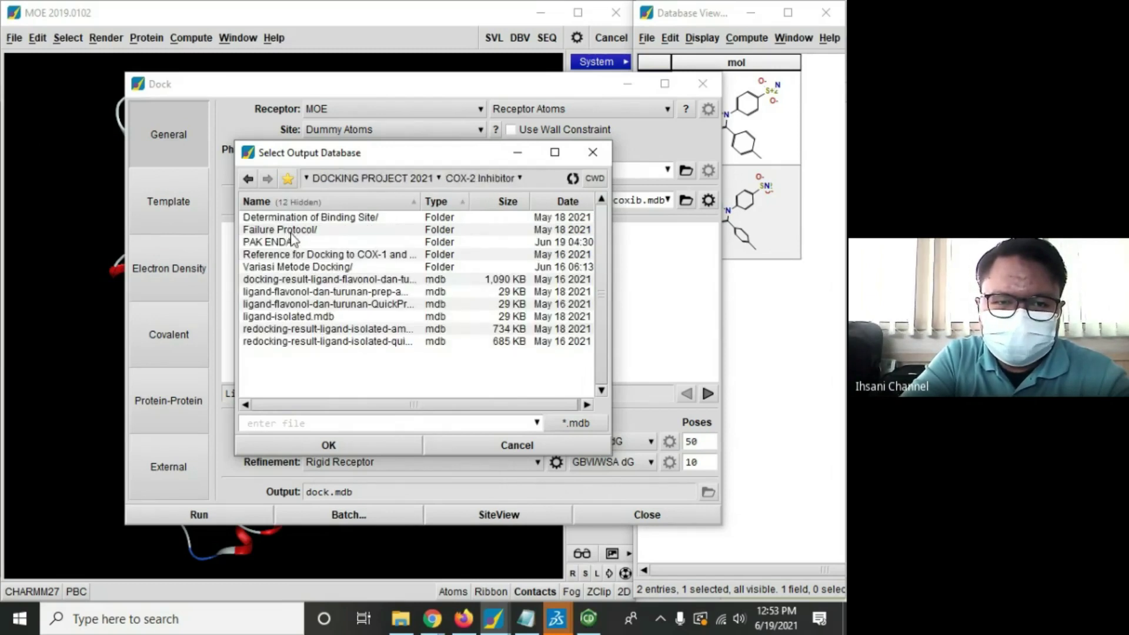
pyautogui.doubleClick(277, 242)
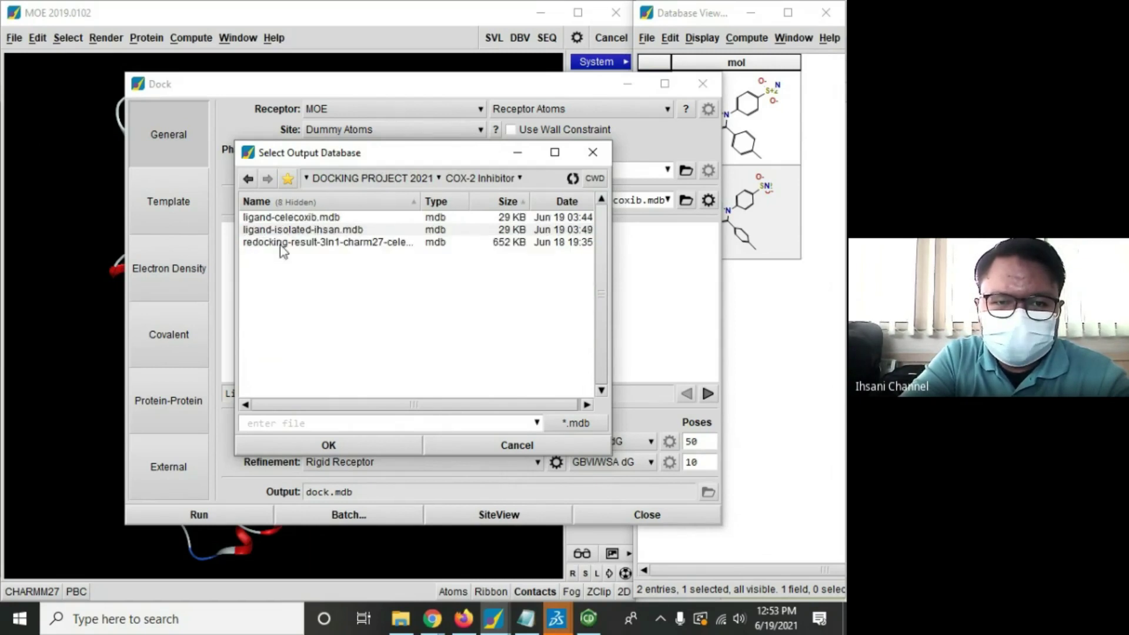
pyautogui.click(327, 423)
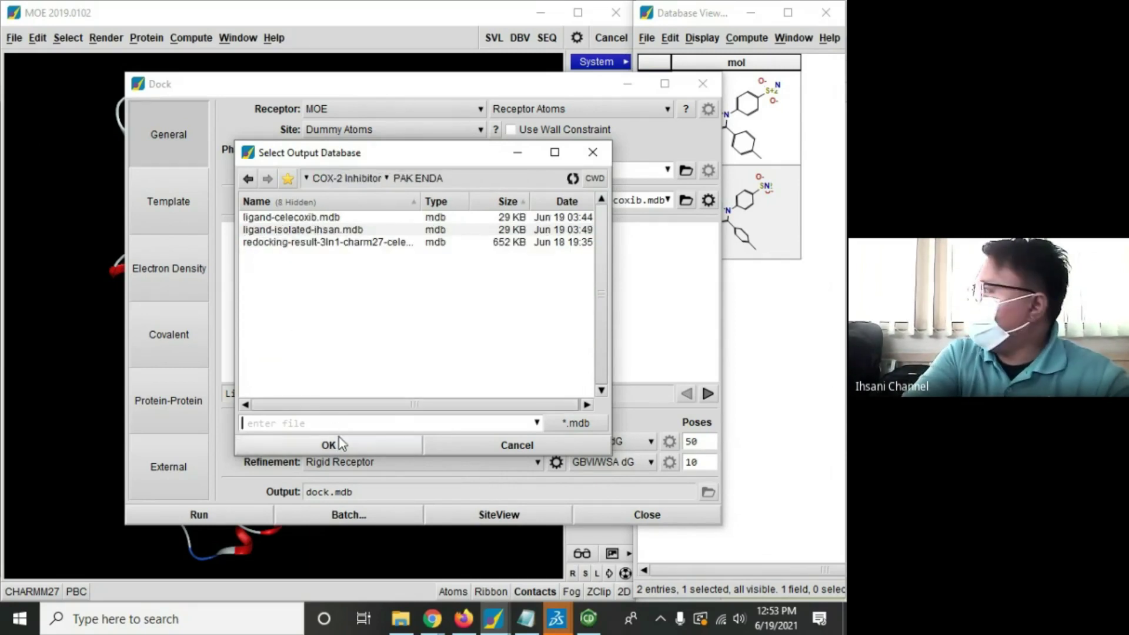
pyautogui.write('redocking resul')
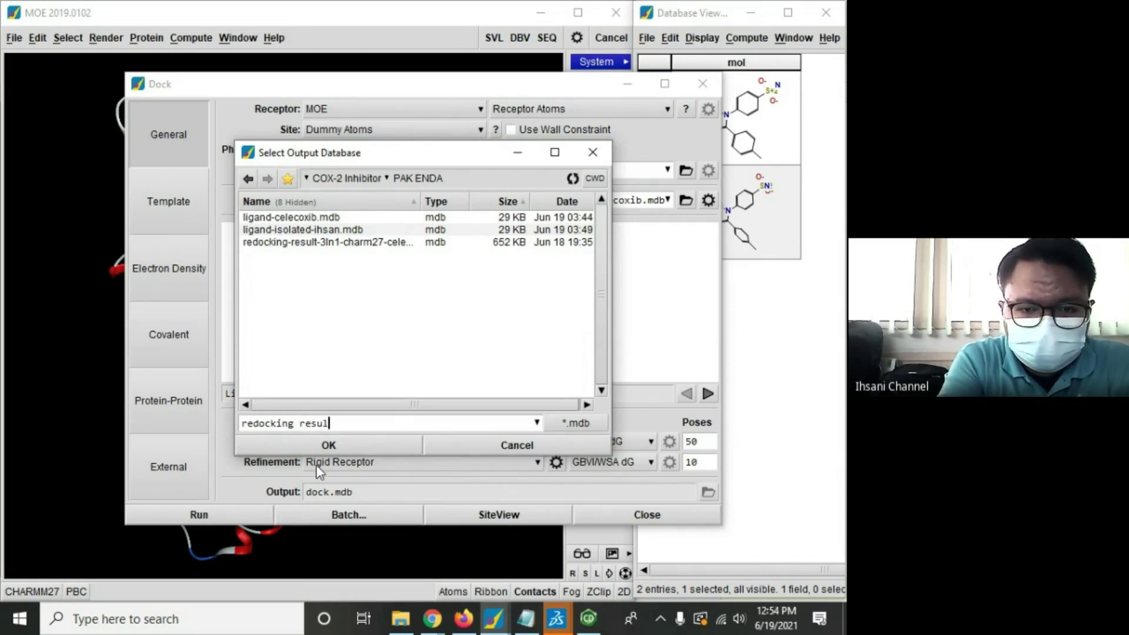
pyautogui.write('t celecoxib')
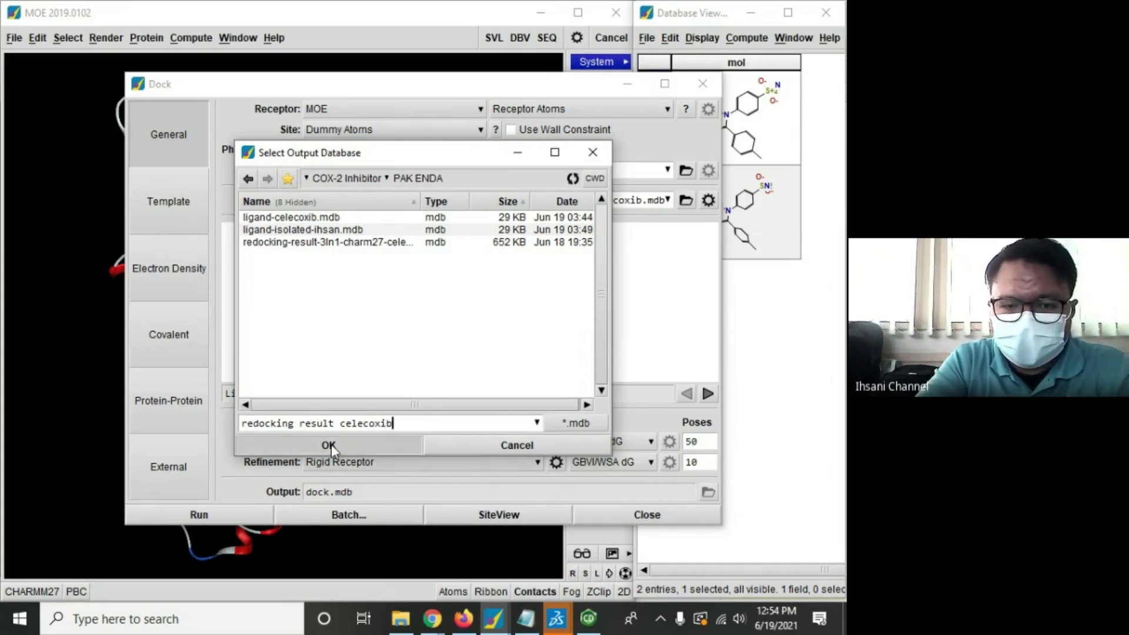
pyautogui.click(331, 447)
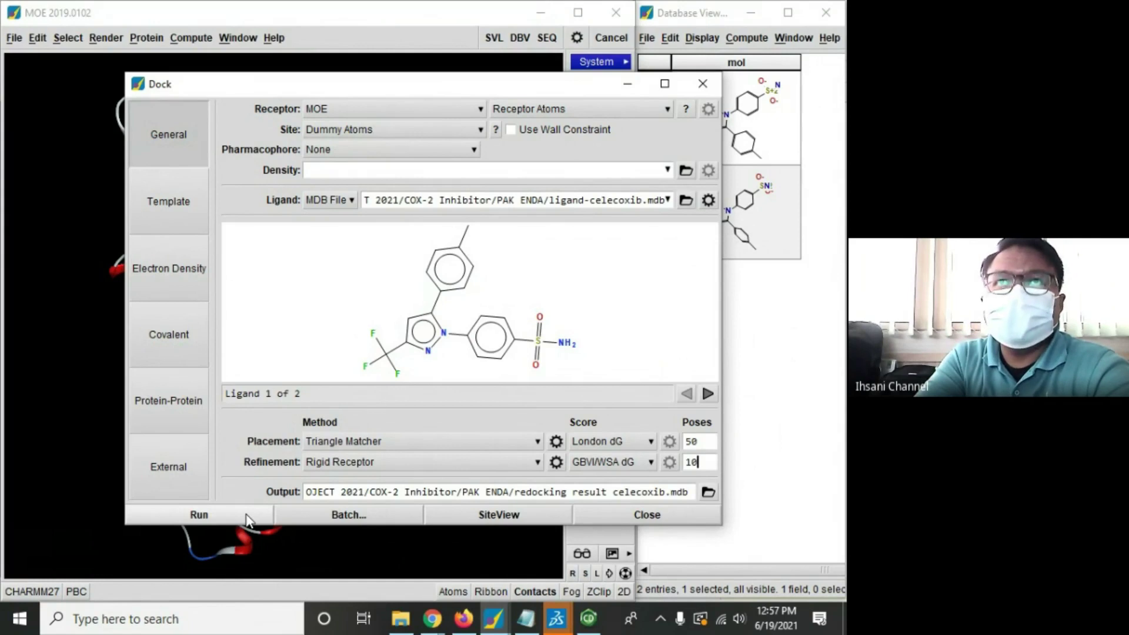
# Step: Run the docking, then minimize the Dock dialog and enlarge the output Database Viewer
pyautogui.click(247, 516)
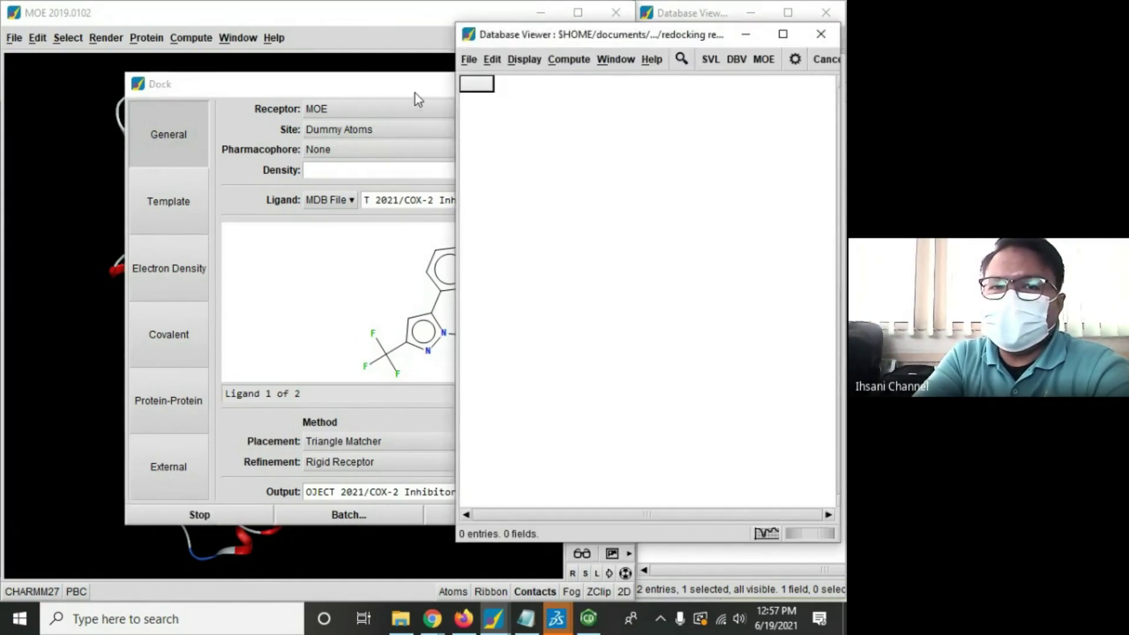
pyautogui.moveTo(397, 96); pyautogui.dragTo(297, 112)
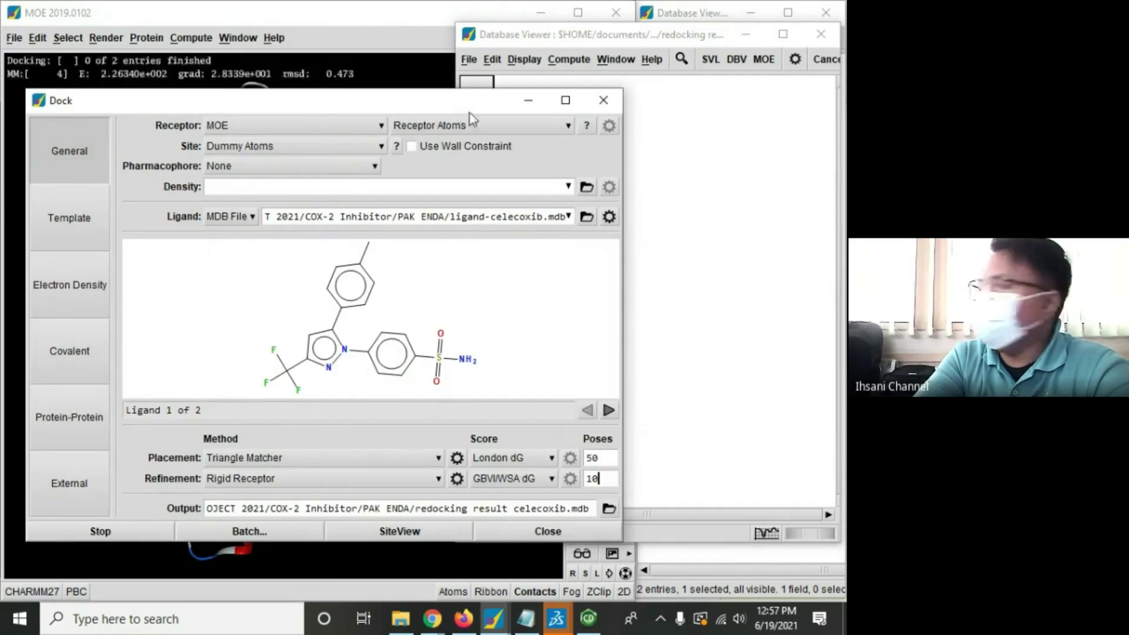
pyautogui.click(528, 102)
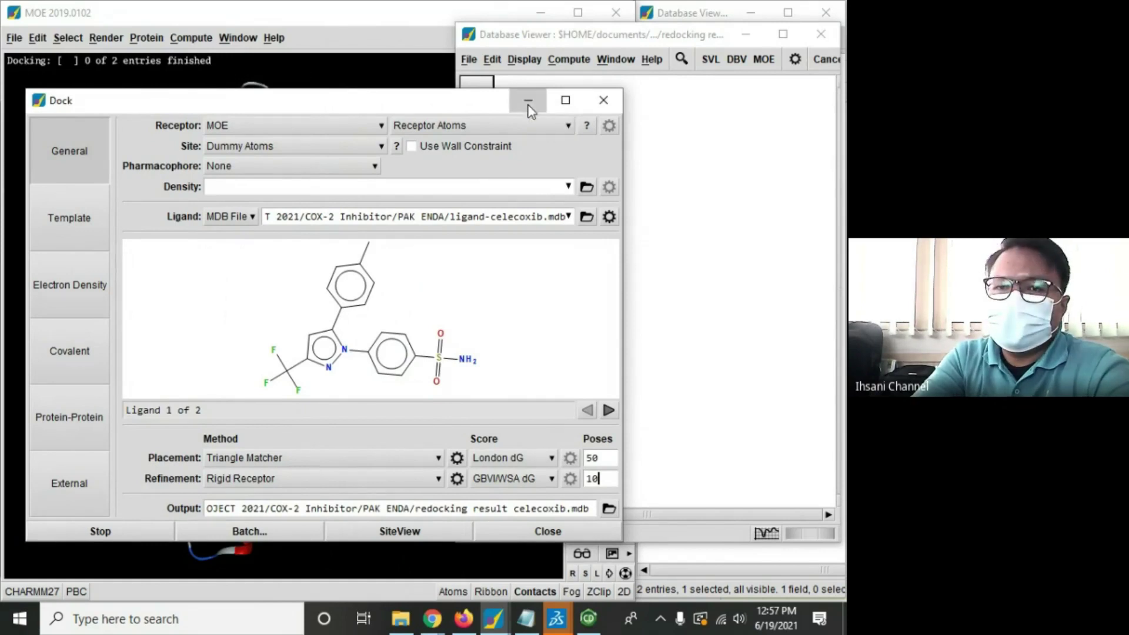
pyautogui.moveTo(619, 36); pyautogui.dragTo(627, 15)
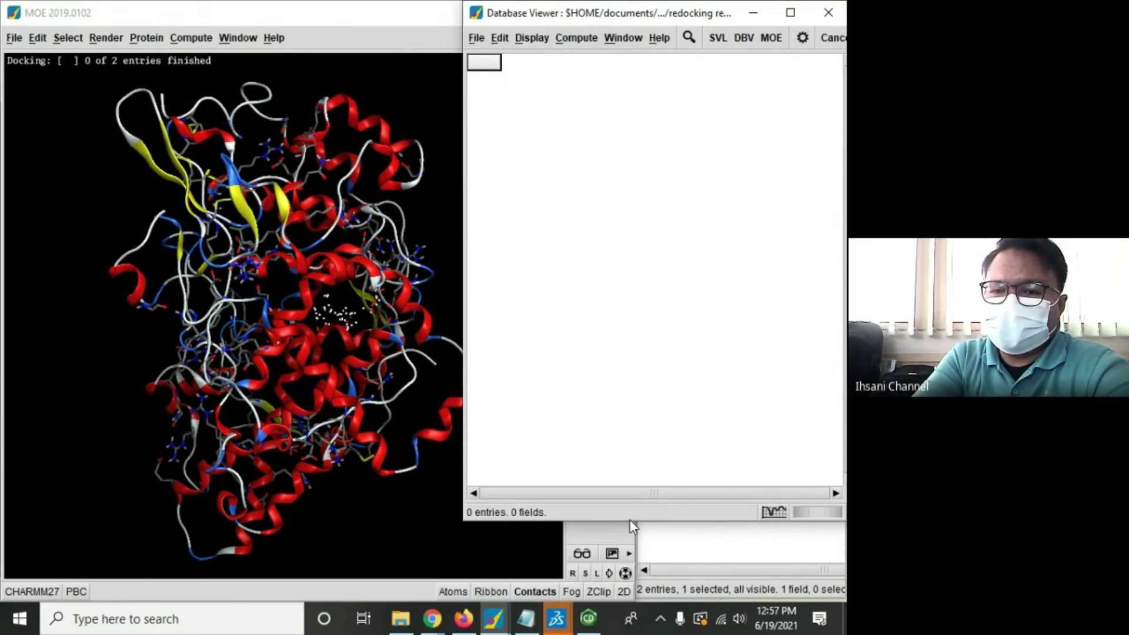
pyautogui.moveTo(629, 520); pyautogui.dragTo(648, 594)
# Step: Bring the protein view forward and examine the ligand poses being tried at the dummy atoms
pyautogui.click(403, 510)
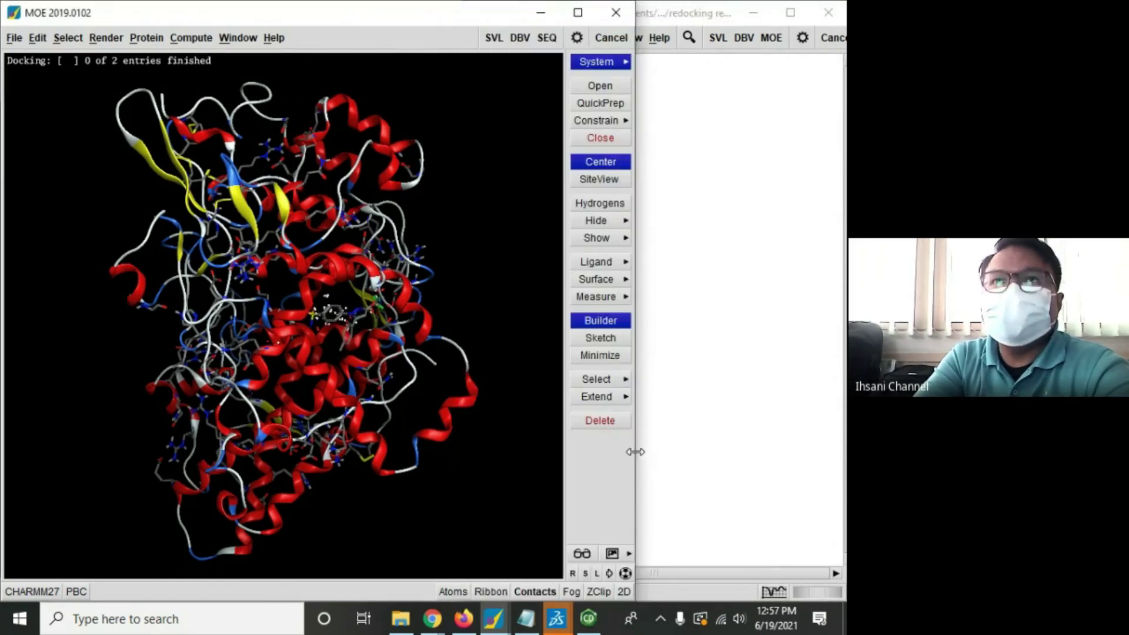
pyautogui.scroll(-2, 355, 357)
pyautogui.scroll(5, 354, 357)
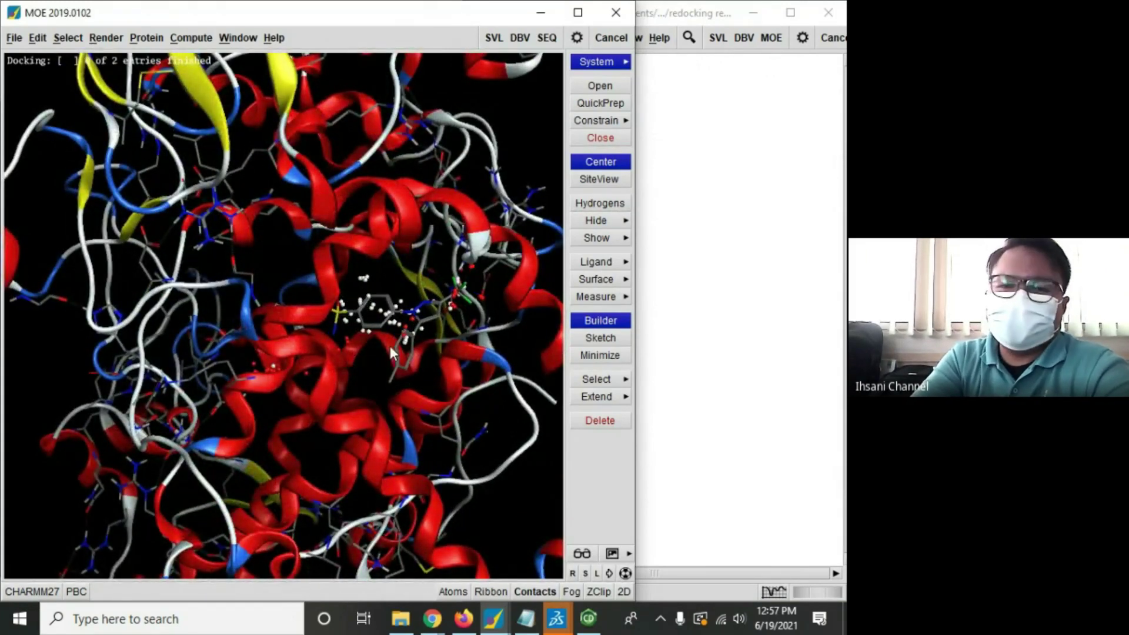
pyautogui.scroll(-2, 415, 351)
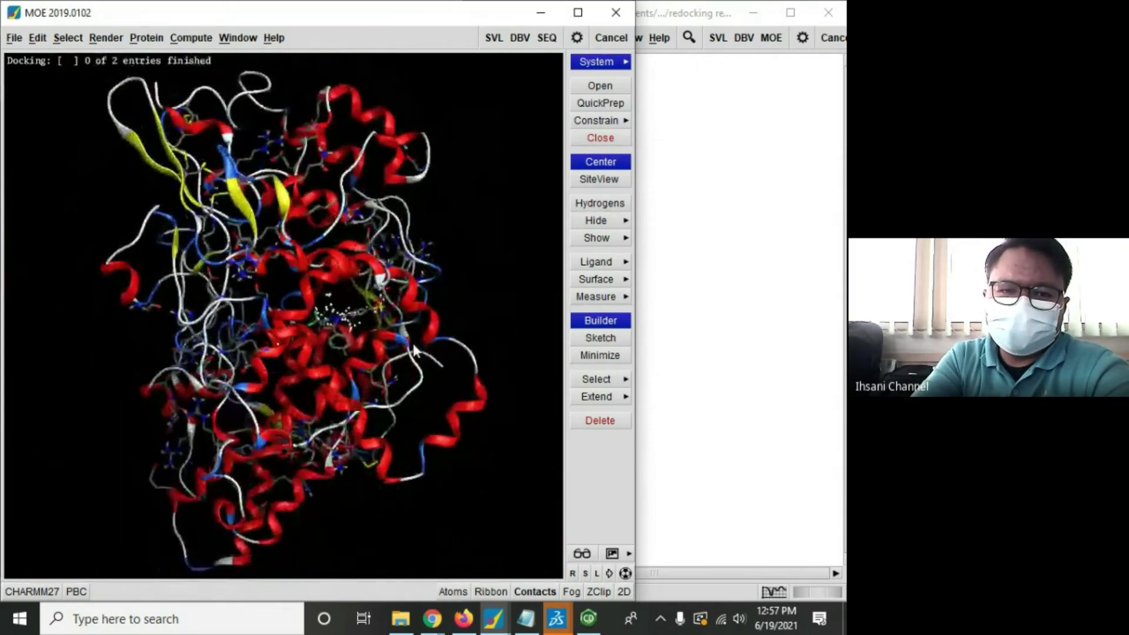
# Step: Bring the docking results database forward, narrow its window to uncover the protein, and widen its mol column
pyautogui.click(705, 218)
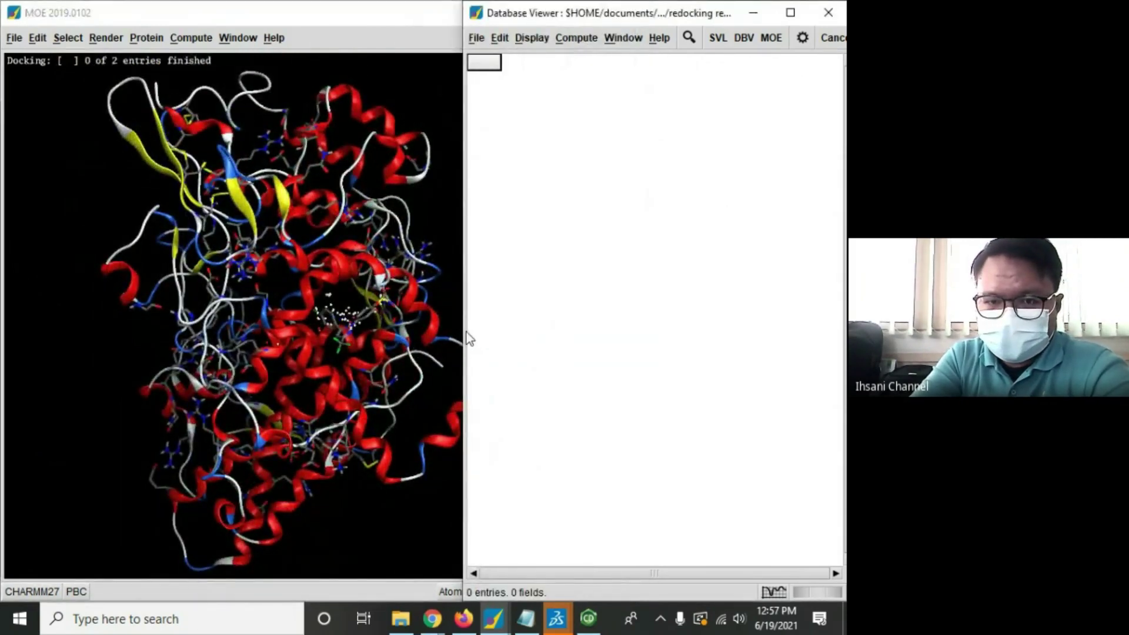
pyautogui.moveTo(465, 337); pyautogui.dragTo(559, 347)
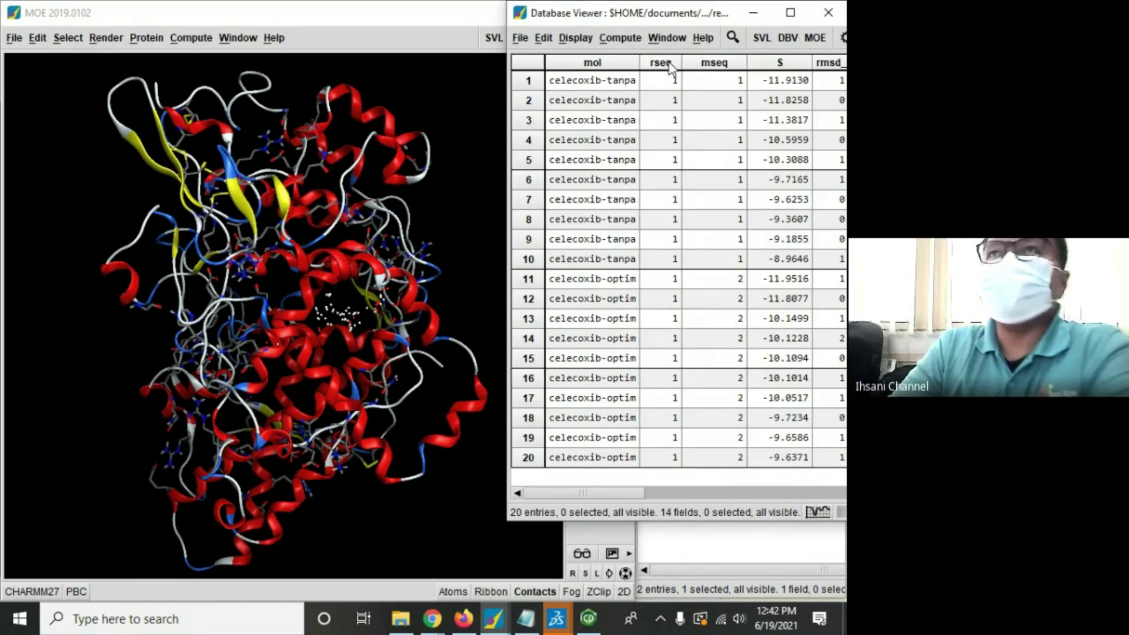
pyautogui.moveTo(640, 61); pyautogui.dragTo(669, 57)
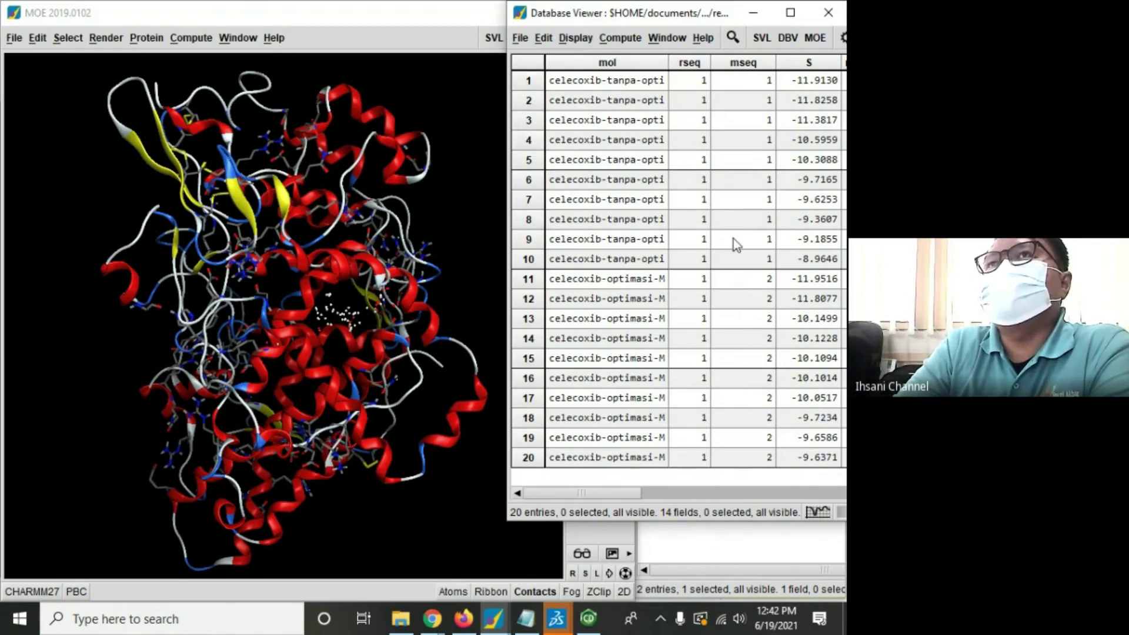
# Step: Select the mseq field and entry 10 in the docking results to compare the two celecoxib ligands' entries
pyautogui.click(745, 62)
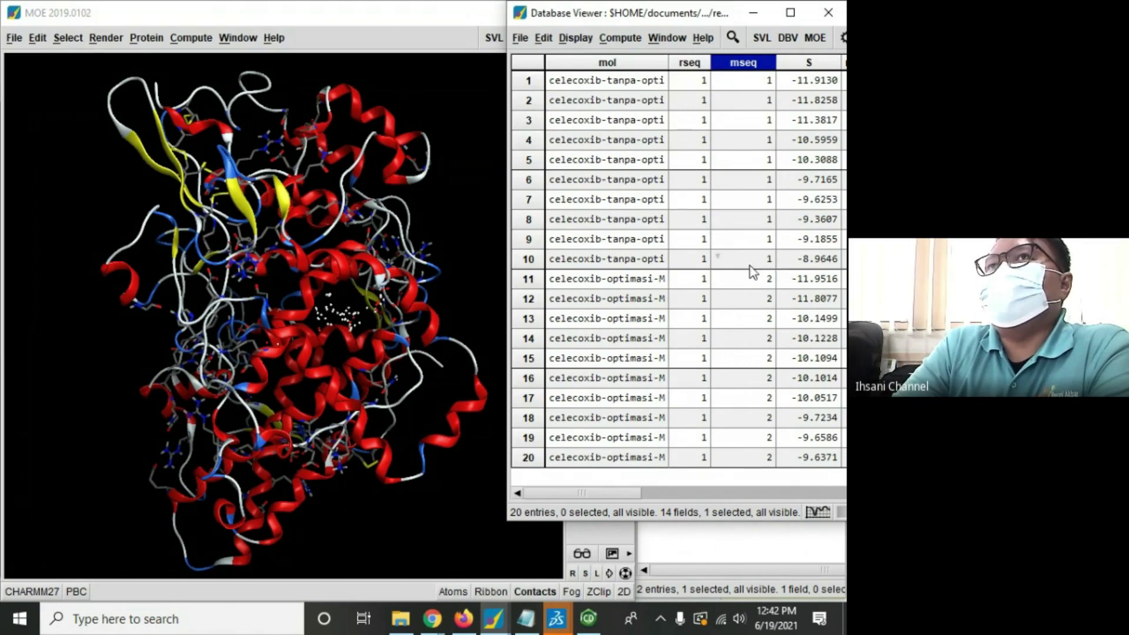
pyautogui.click(529, 262)
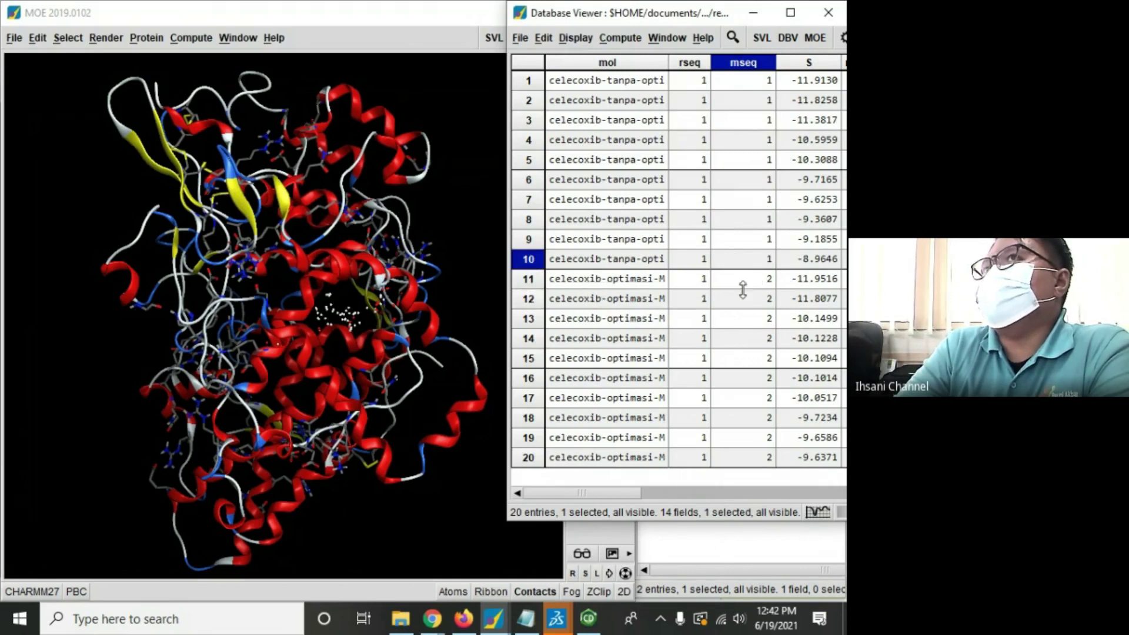
# Step: Widen the mol column to read the ligand names, then narrow it and enlarge the database window to compare the S and rmsd_refine values
pyautogui.click(663, 62)
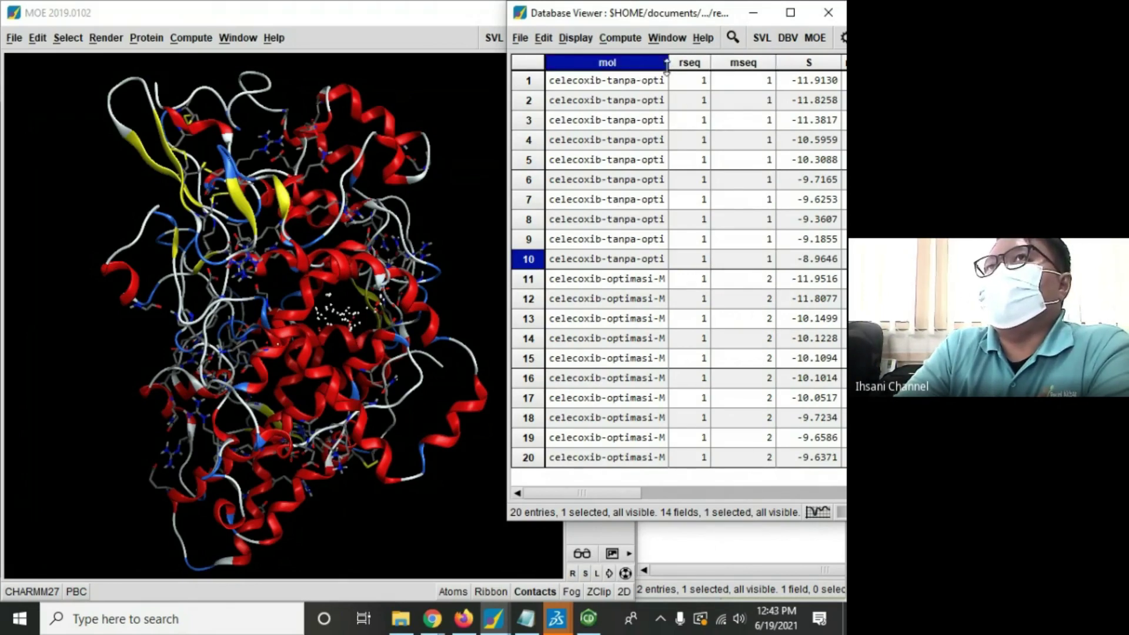
pyautogui.moveTo(667, 64); pyautogui.dragTo(749, 63)
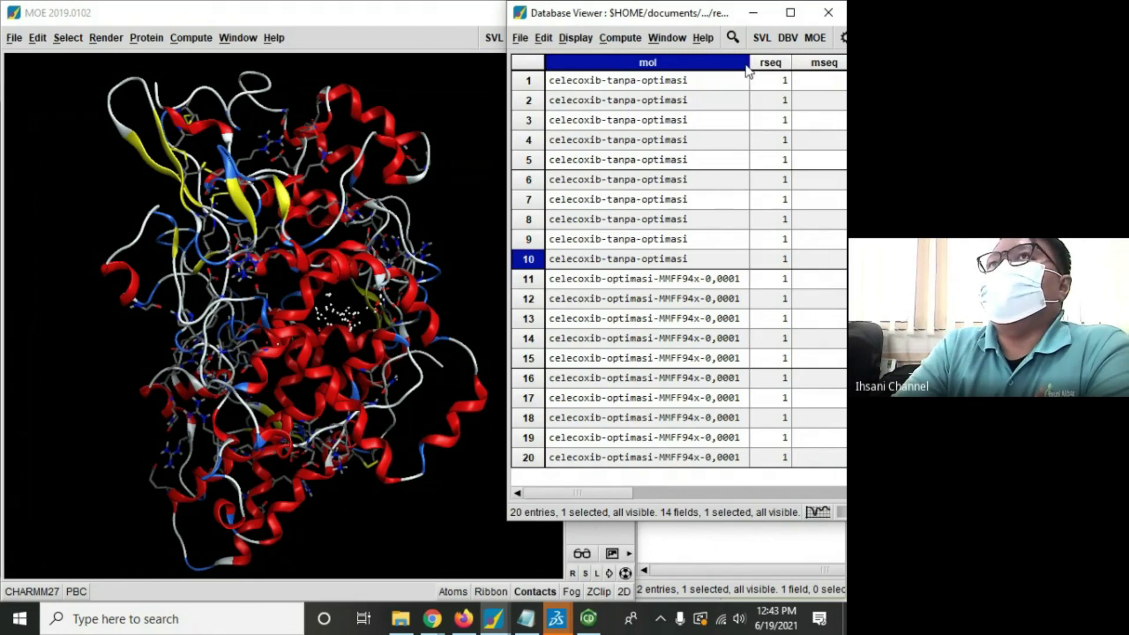
pyautogui.moveTo(749, 71); pyautogui.dragTo(607, 72)
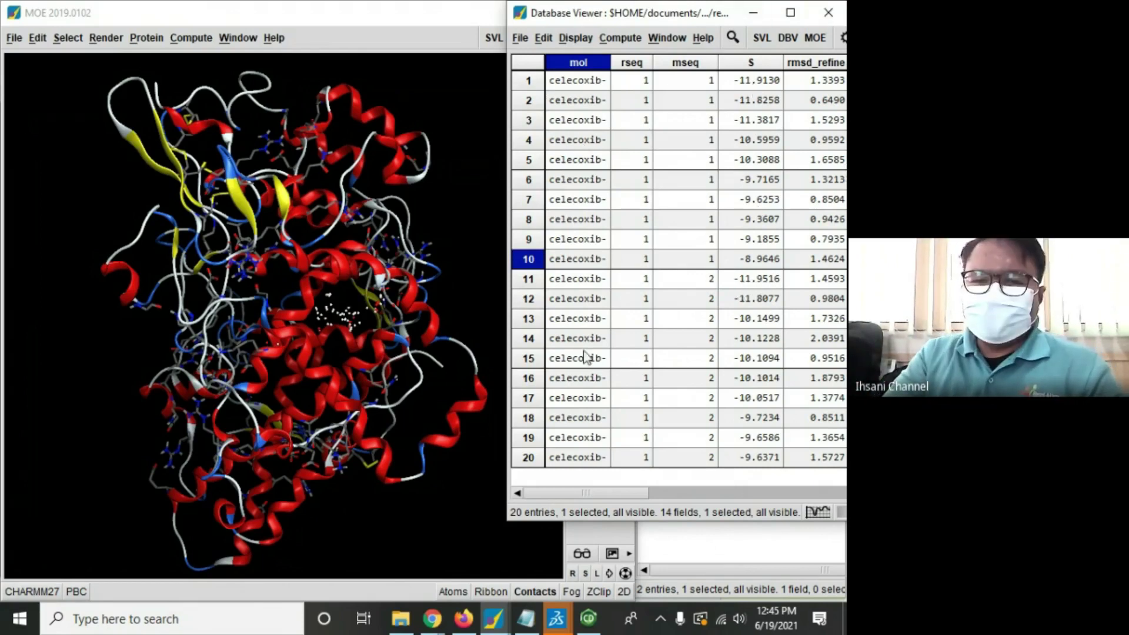
pyautogui.moveTo(510, 525); pyautogui.dragTo(499, 600)
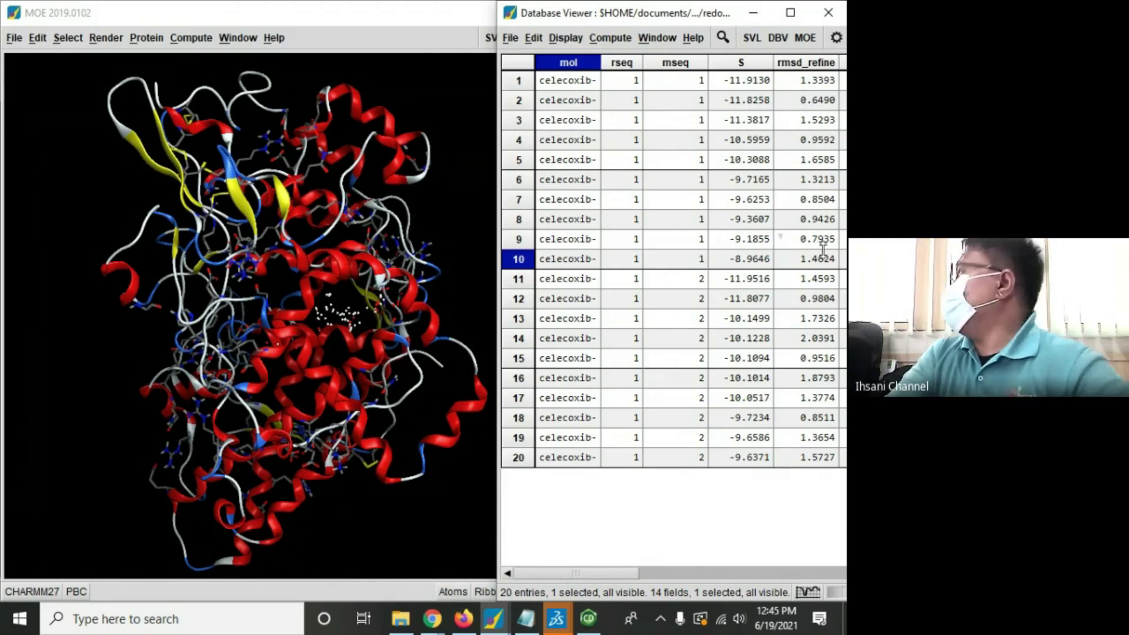
# Step: Switch to the Notepad protocol and review the re-docking validation criterion of RMSD < 2 with matching amino acid residue interactions
pyautogui.hotkey('alt', 'Tab')
pyautogui.moveTo(3, 254); pyautogui.dragTo(435, 254)
pyautogui.scroll(-2, 262, 267)
pyautogui.moveTo(239, 329); pyautogui.dragTo(590, 383)
pyautogui.click(353, 355)
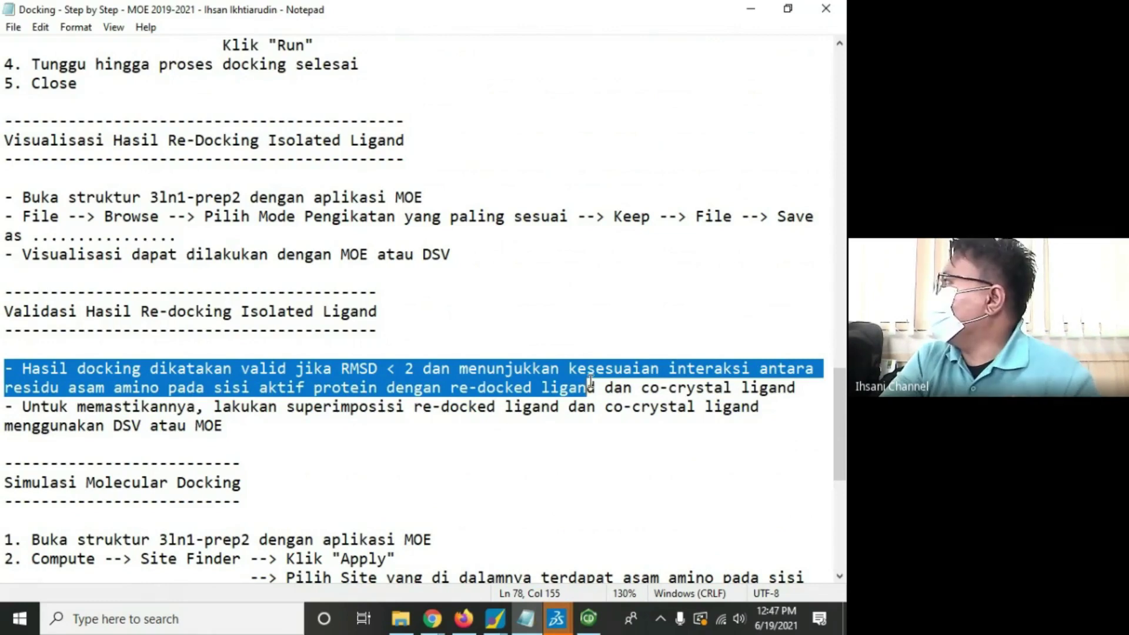
# Step: Switch back to MOE and delete the unnamed dummy-atom chain from the system
pyautogui.hotkey('alt', 'Tab')
pyautogui.click(433, 160)
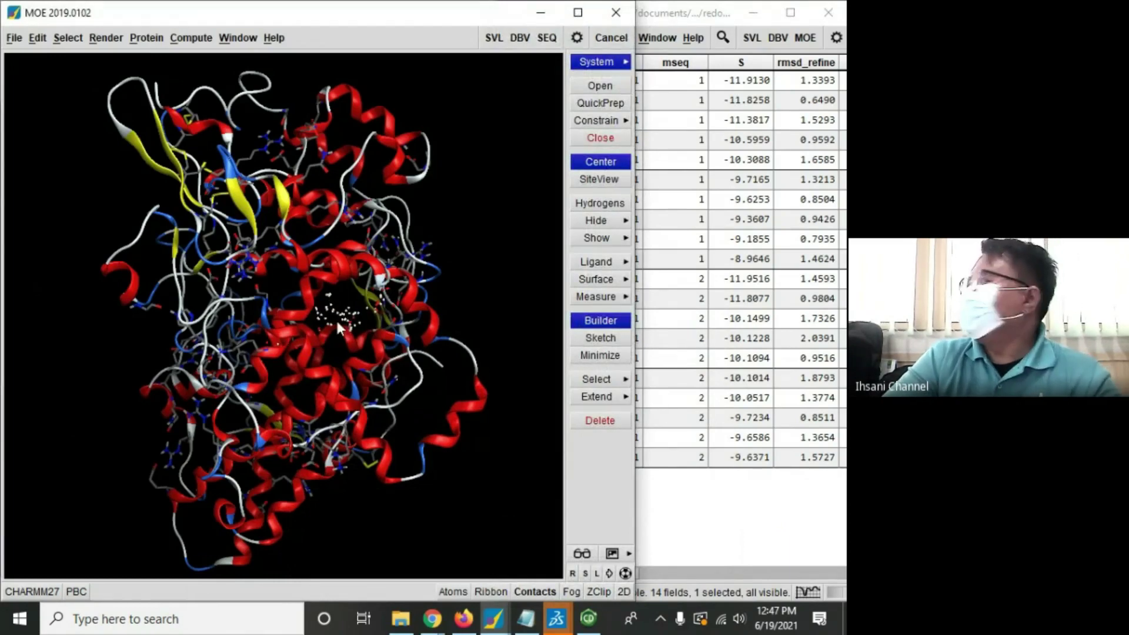
pyautogui.click(596, 64)
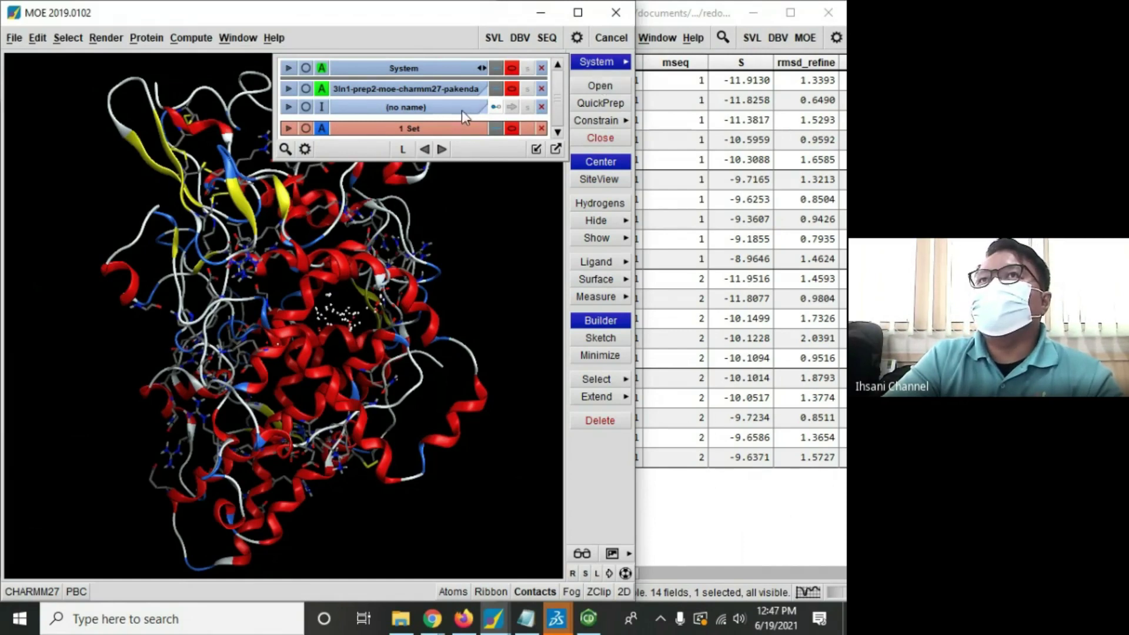
pyautogui.click(542, 107)
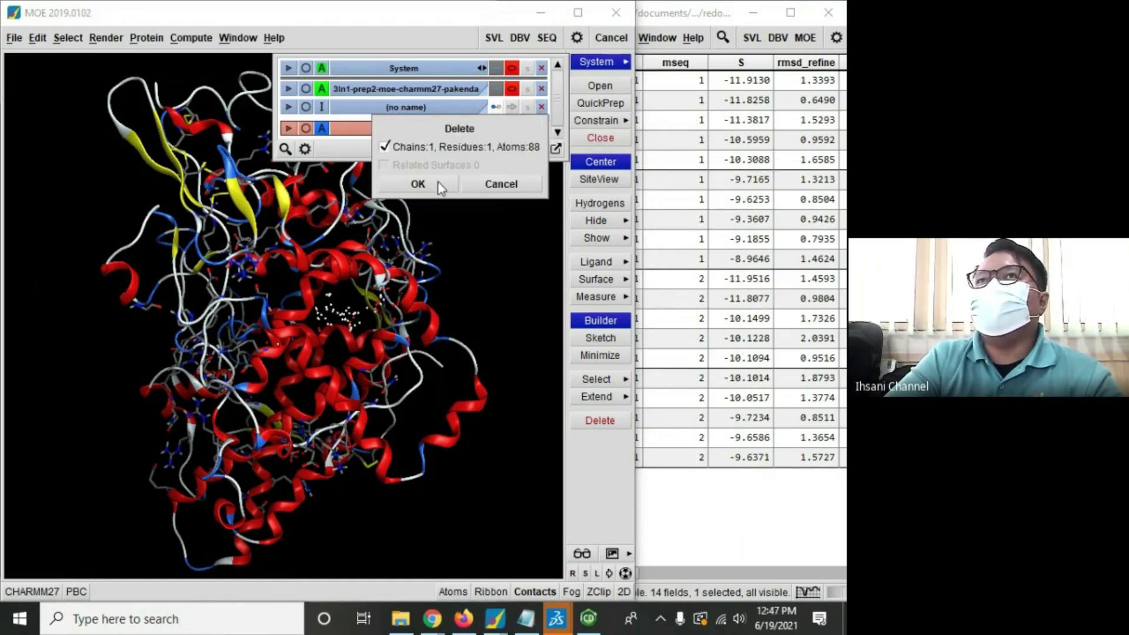
pyautogui.click(420, 186)
pyautogui.click(479, 224)
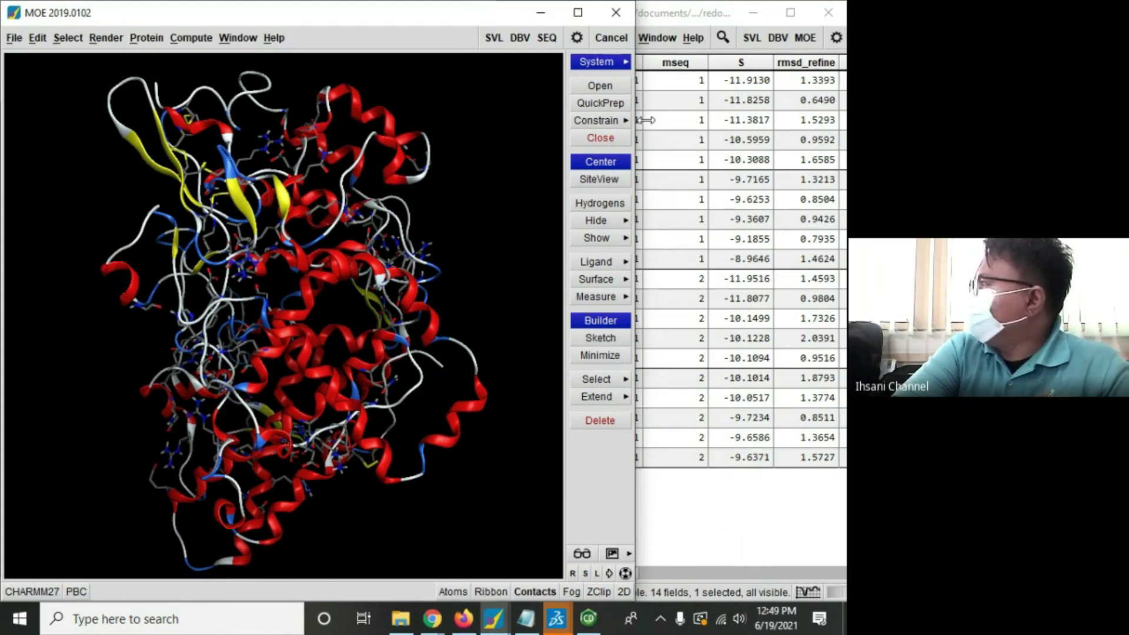
# Step: Close the current molecular system and browse for a structure file in Documents/DOCKING PROJECT 2021/COX-2 Inhibitor
pyautogui.click(582, 135)
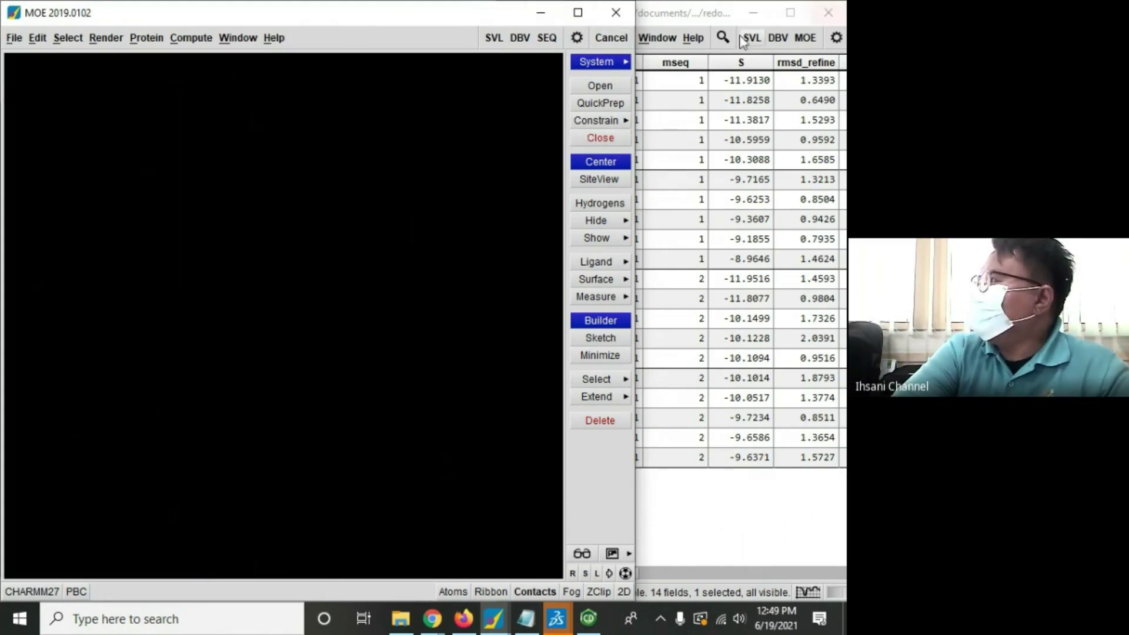
pyautogui.click(13, 38)
pyautogui.click(27, 72)
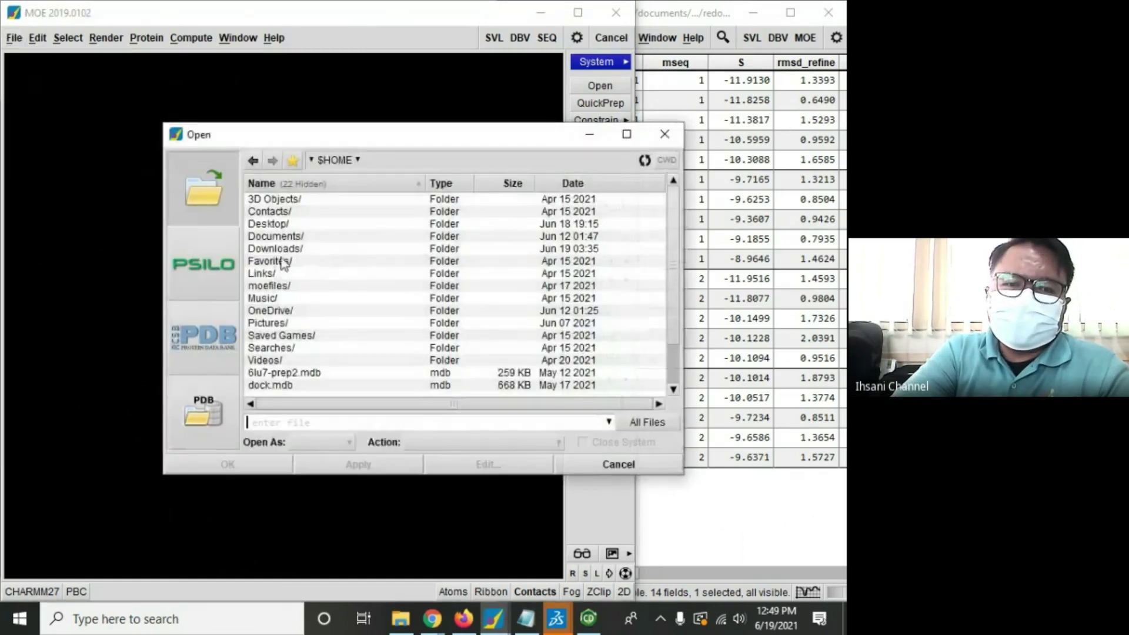
pyautogui.click(287, 236)
pyautogui.doubleClick(288, 235)
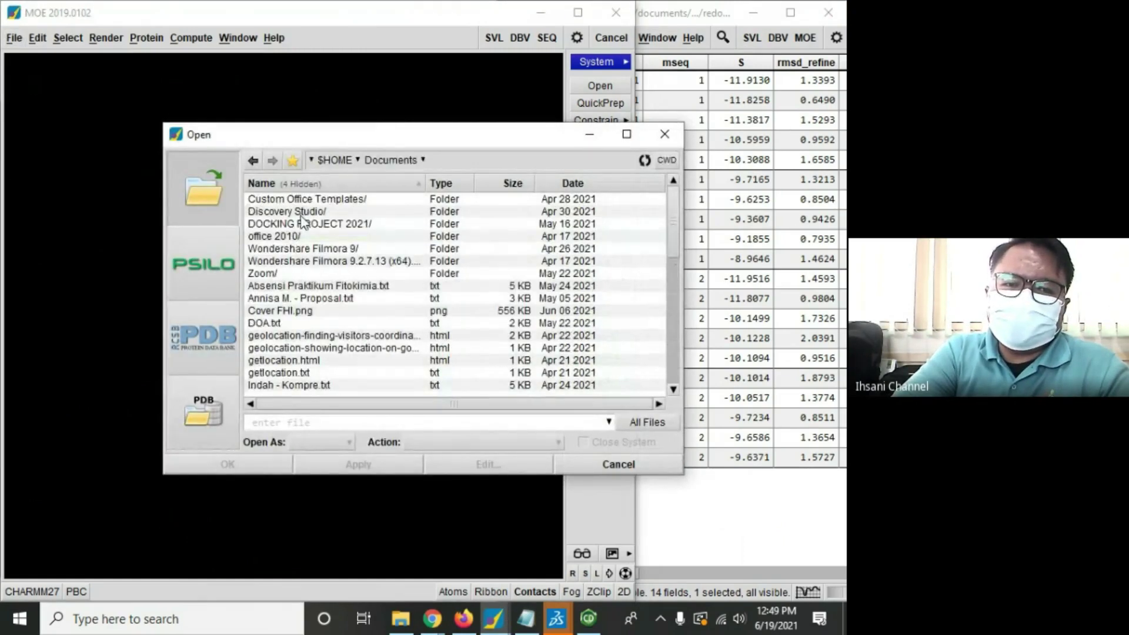
pyautogui.doubleClick(302, 225)
pyautogui.doubleClick(304, 200)
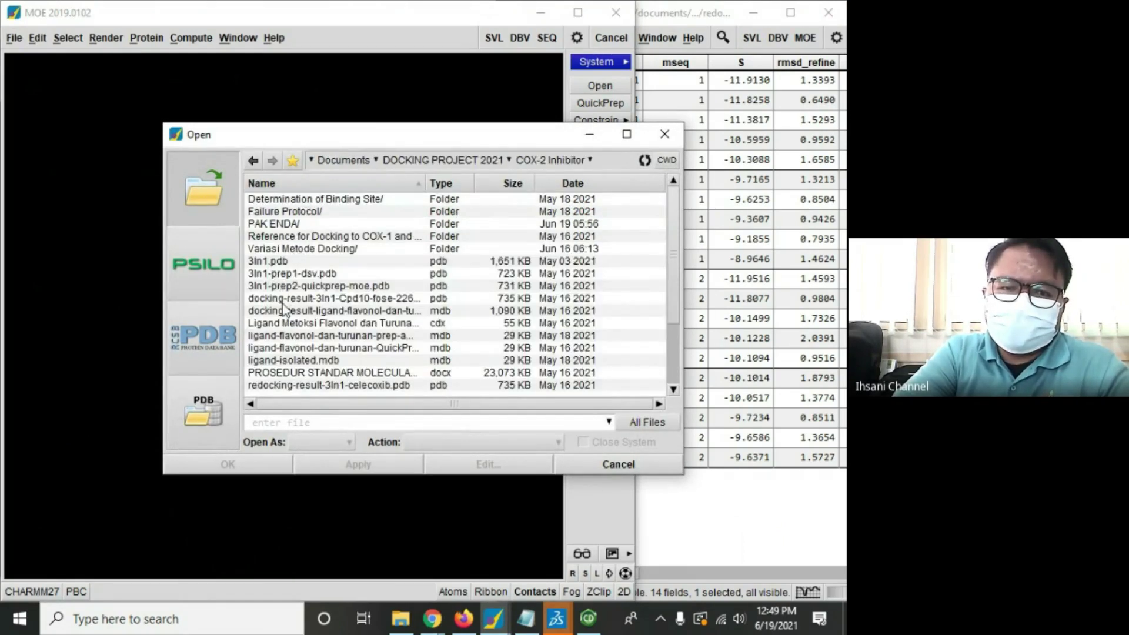
# Step: Load the prepared protein 3ln1-prep2-moe-charmm27-pakenda.pdb from the project subfolder with the default PDB options
pyautogui.doubleClick(288, 224)
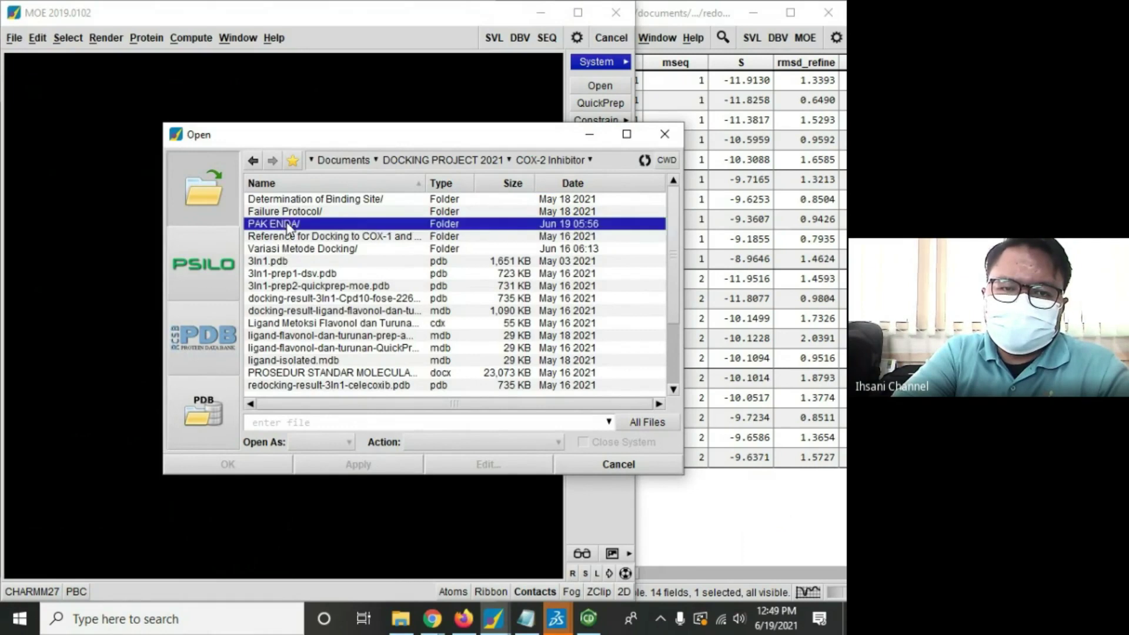
pyautogui.click(292, 260)
pyautogui.click(296, 249)
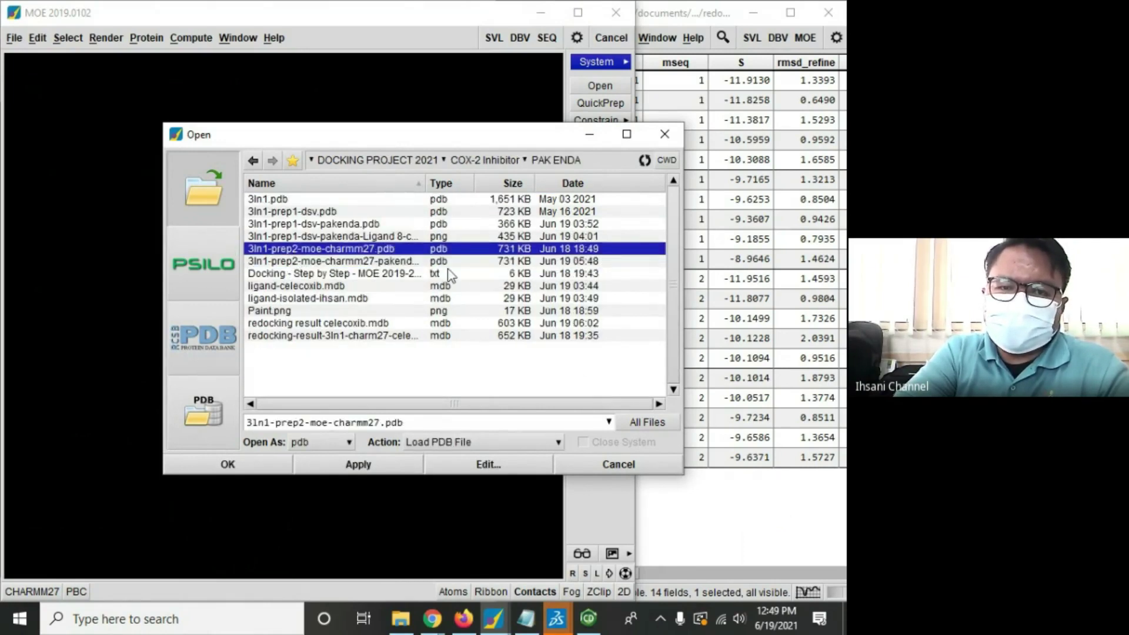
pyautogui.click(404, 261)
pyautogui.click(274, 463)
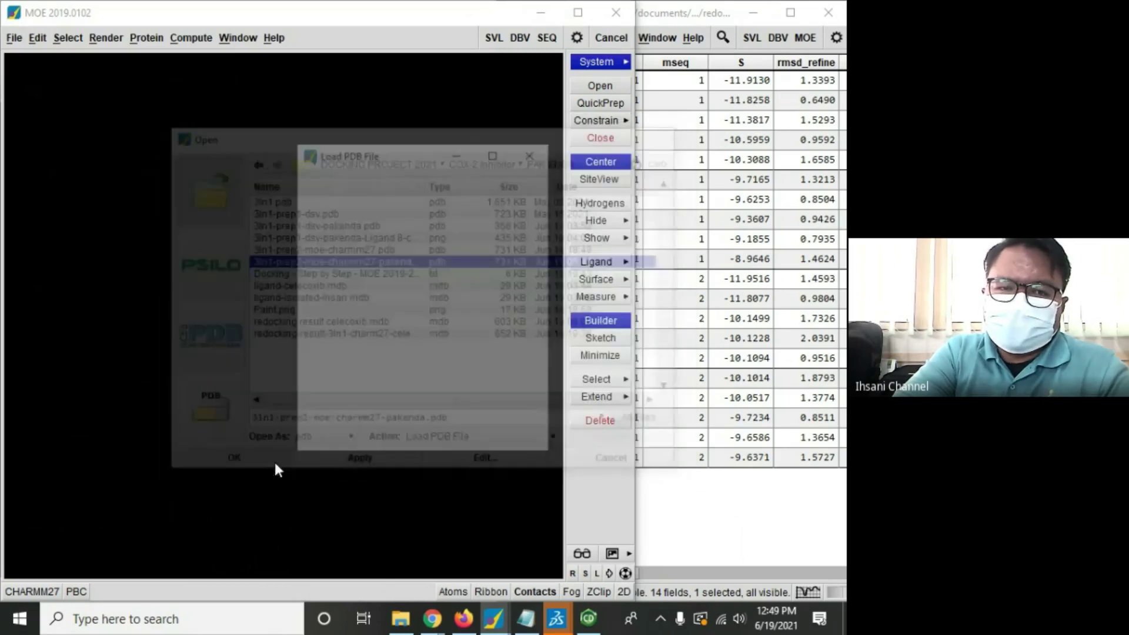
pyautogui.click(348, 442)
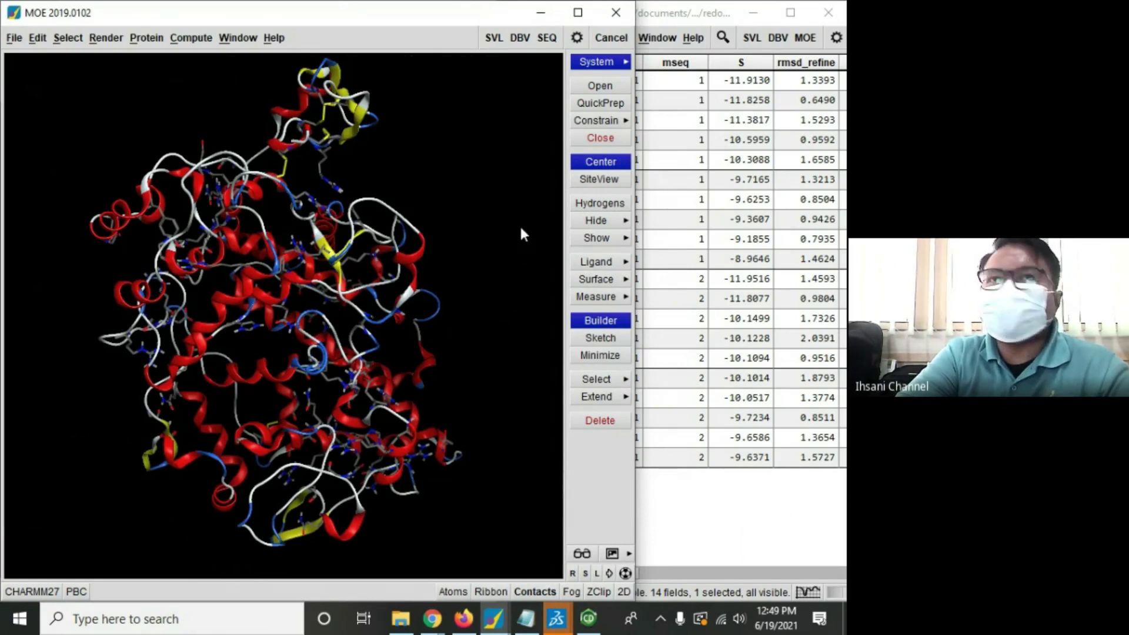
# Step: Narrow the protein window so that it sits beside the docking results database without covering it
pyautogui.click(681, 18)
pyautogui.click(435, 114)
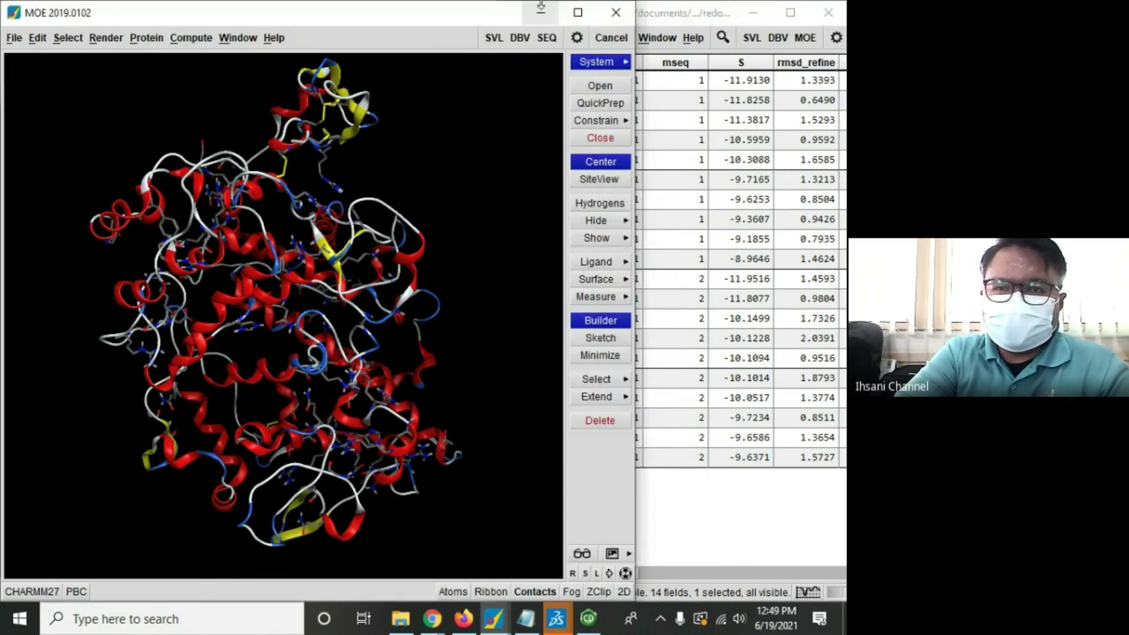
pyautogui.moveTo(636, 76); pyautogui.dragTo(500, 113)
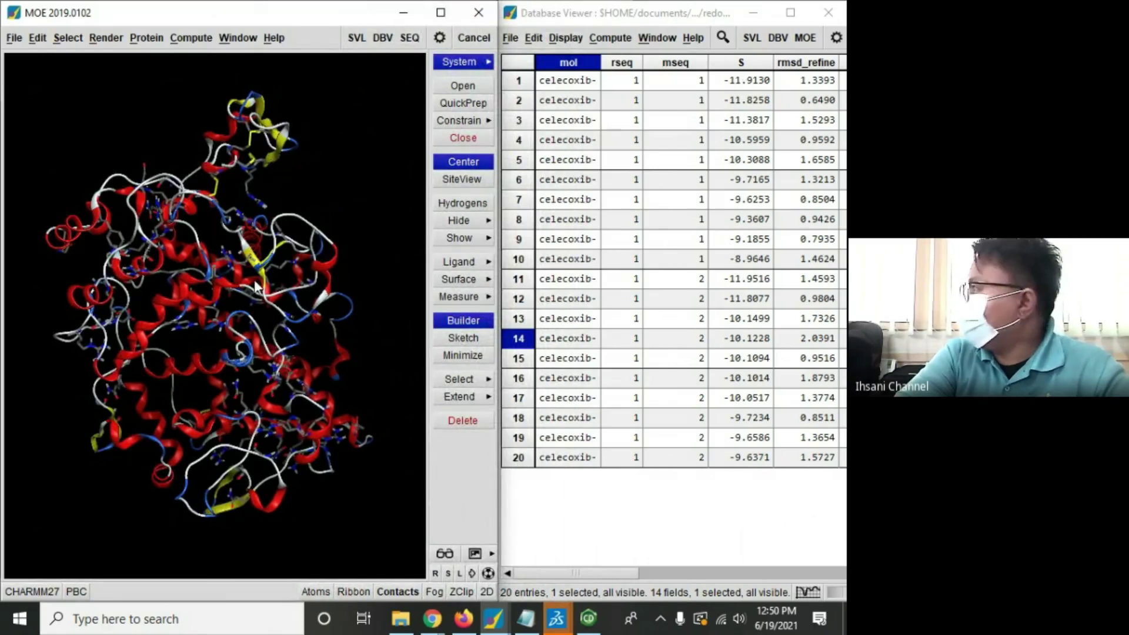
# Step: Load 3ln1-prep1-dsv-pakenda.pdb from the same COX-2 Inhibitor subfolder on top of the prepared protein
pyautogui.click(14, 37)
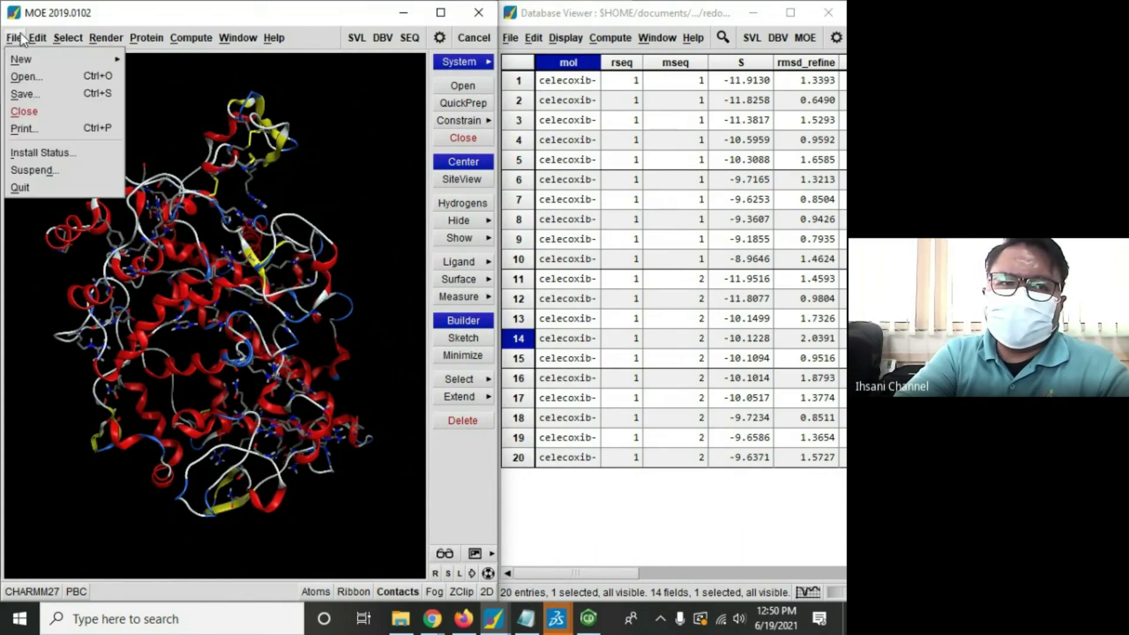
pyautogui.click(59, 75)
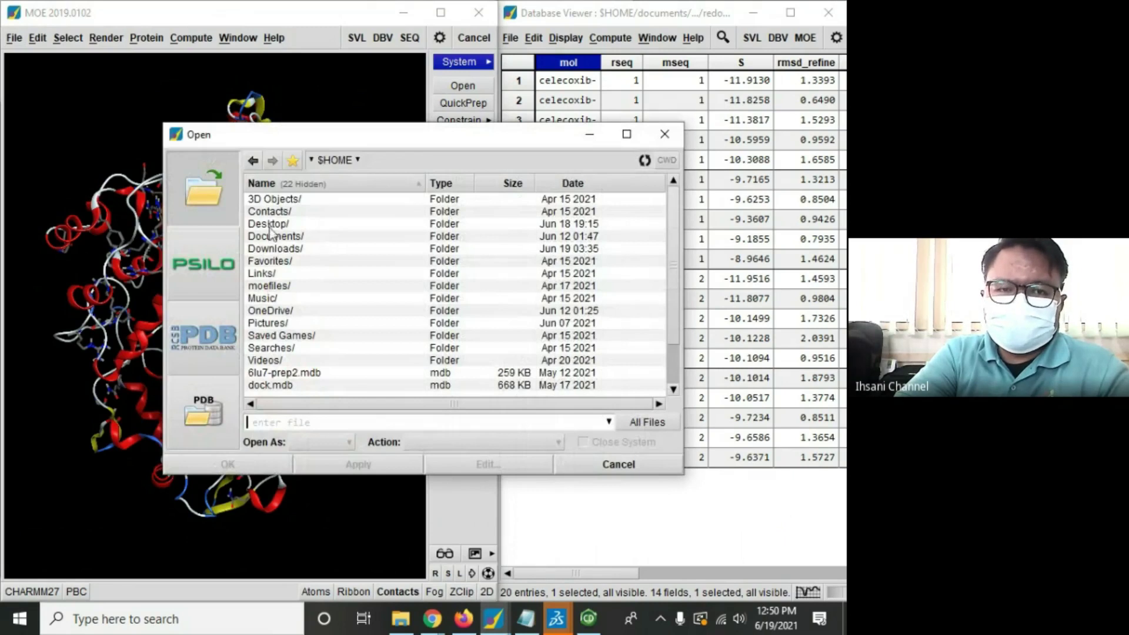
pyautogui.doubleClick(280, 237)
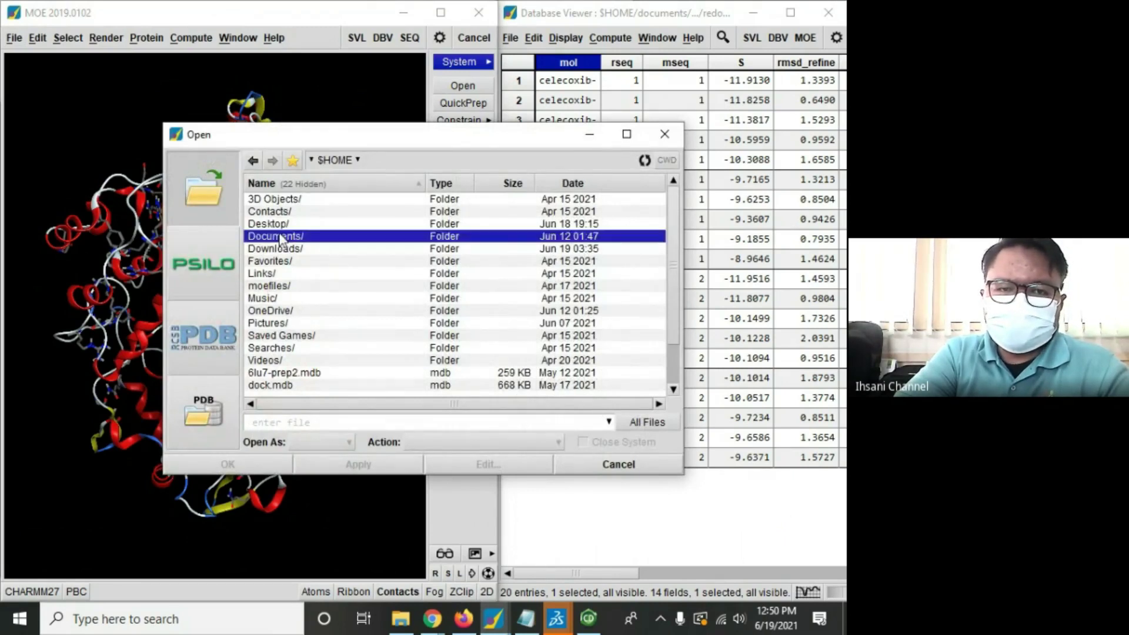
pyautogui.doubleClick(275, 225)
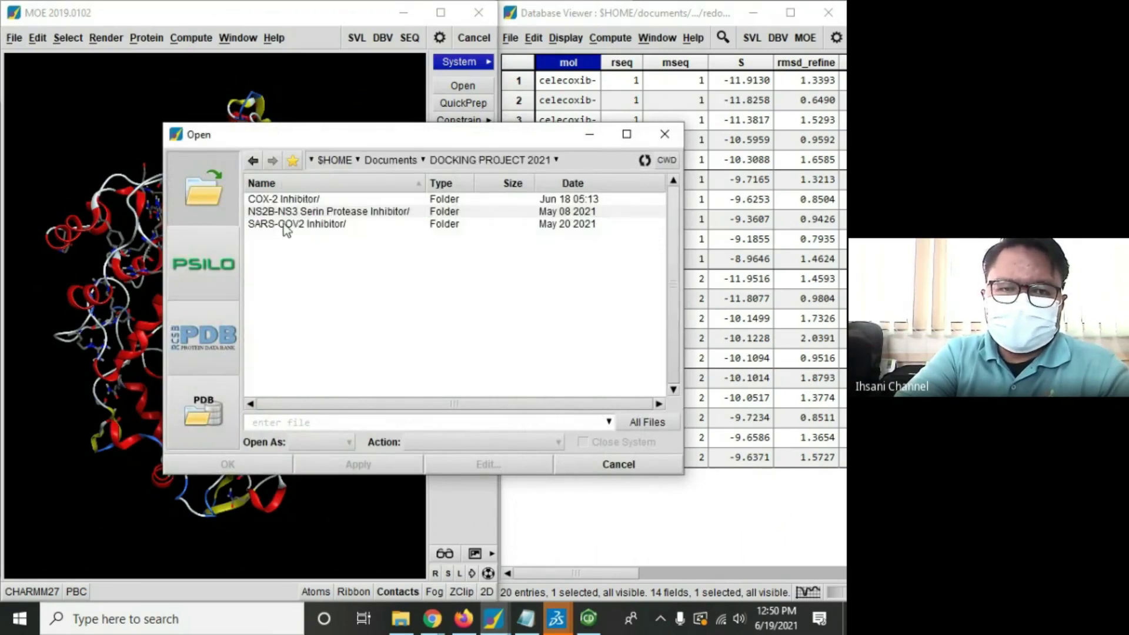
pyautogui.doubleClick(286, 201)
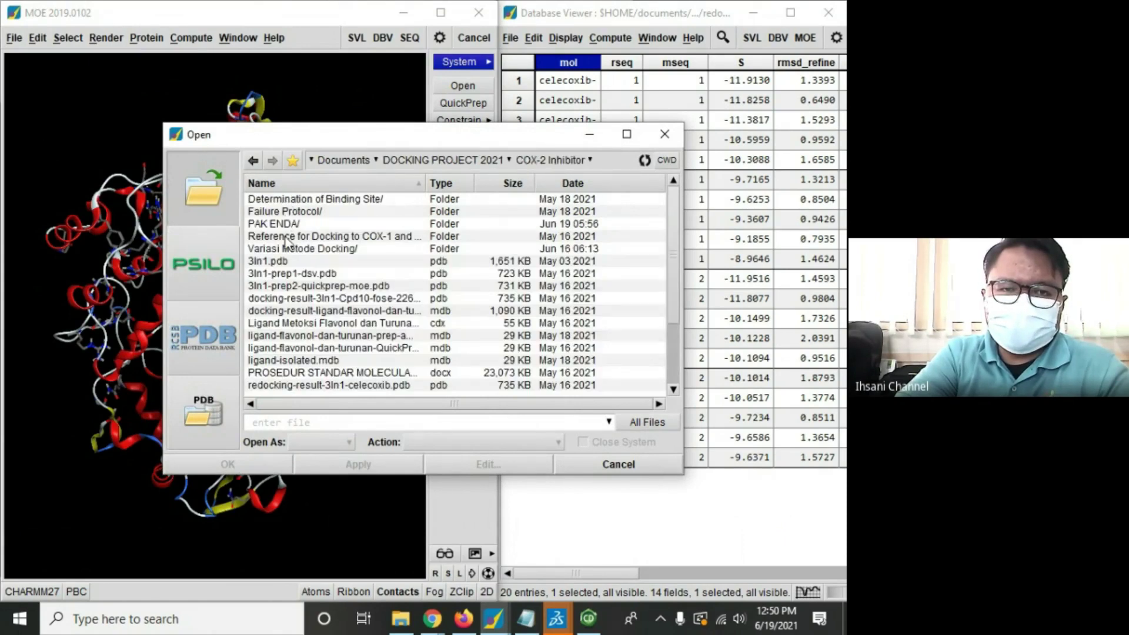
pyautogui.click(287, 224)
pyautogui.doubleClick(287, 224)
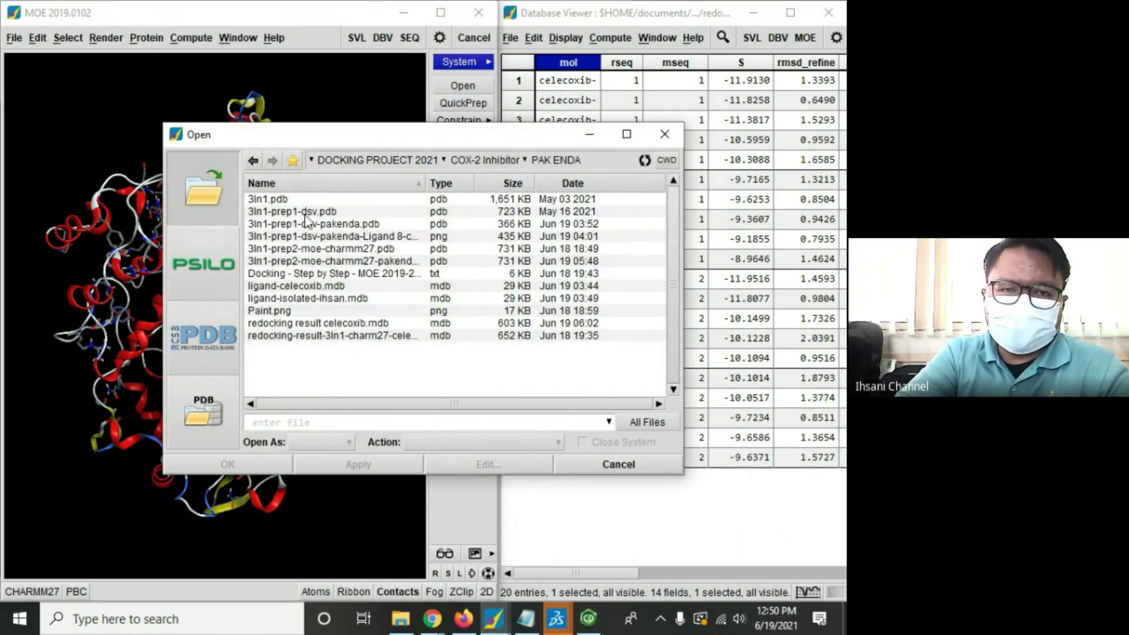
pyautogui.doubleClick(314, 224)
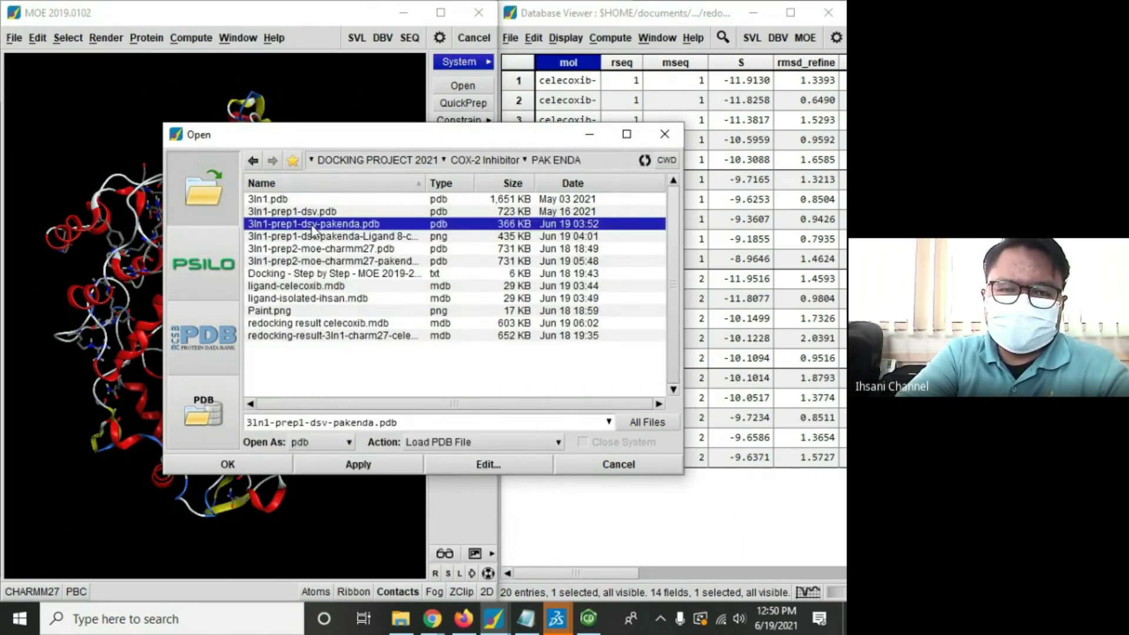
pyautogui.click(360, 445)
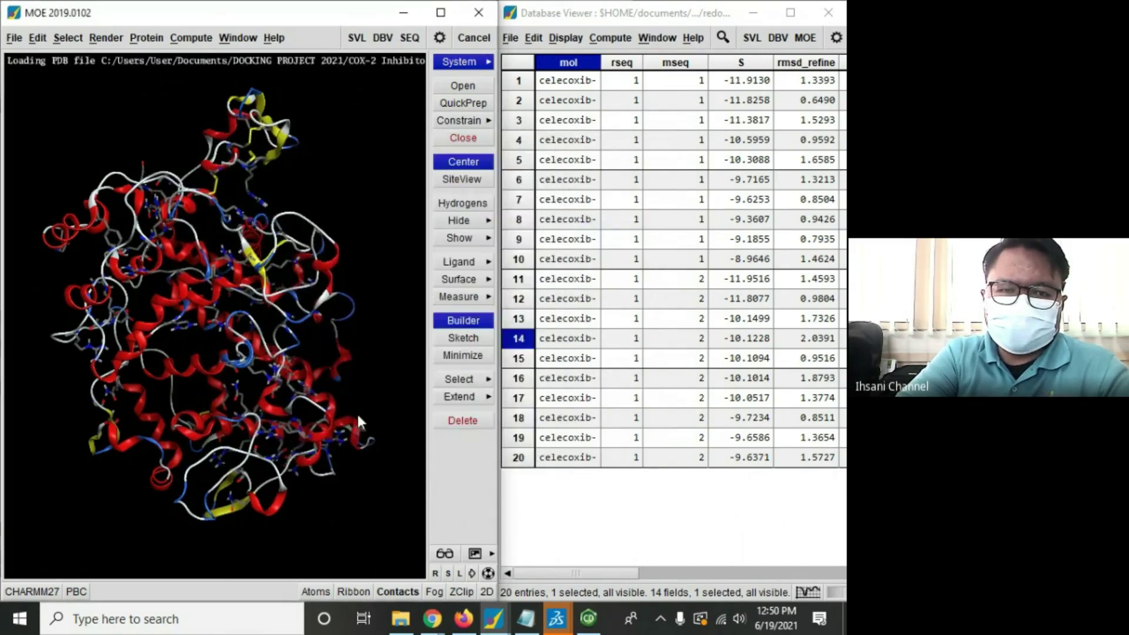
# Step: Select the co-crystal ligand to locate it in the protein, then clear the selection and examine the binding site up close
pyautogui.click(68, 38)
pyautogui.click(72, 160)
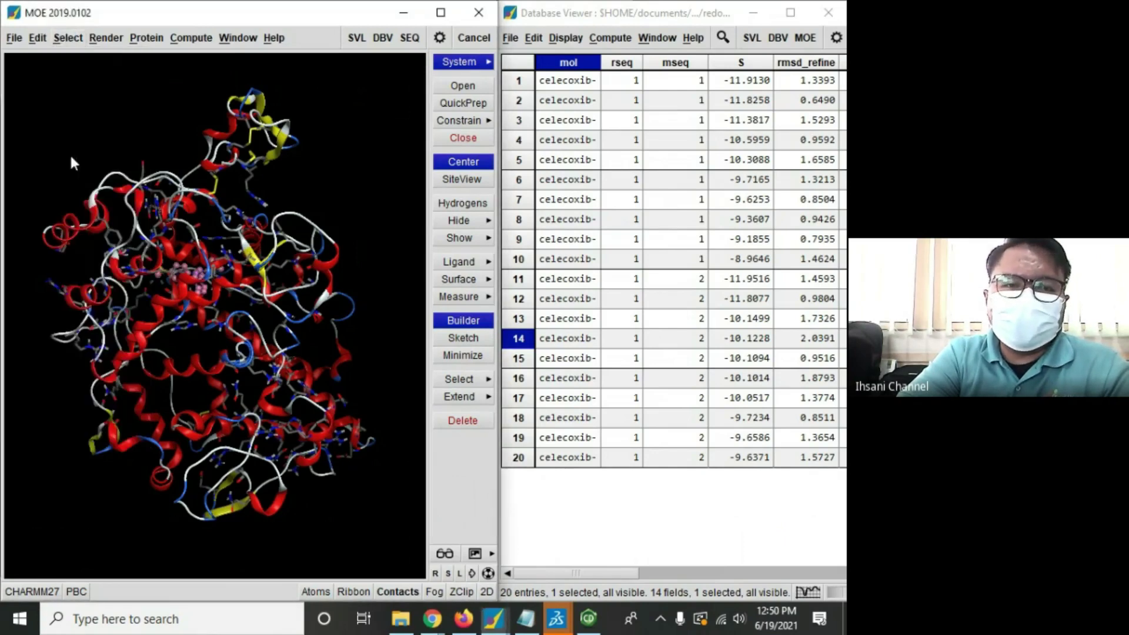
pyautogui.click(483, 554)
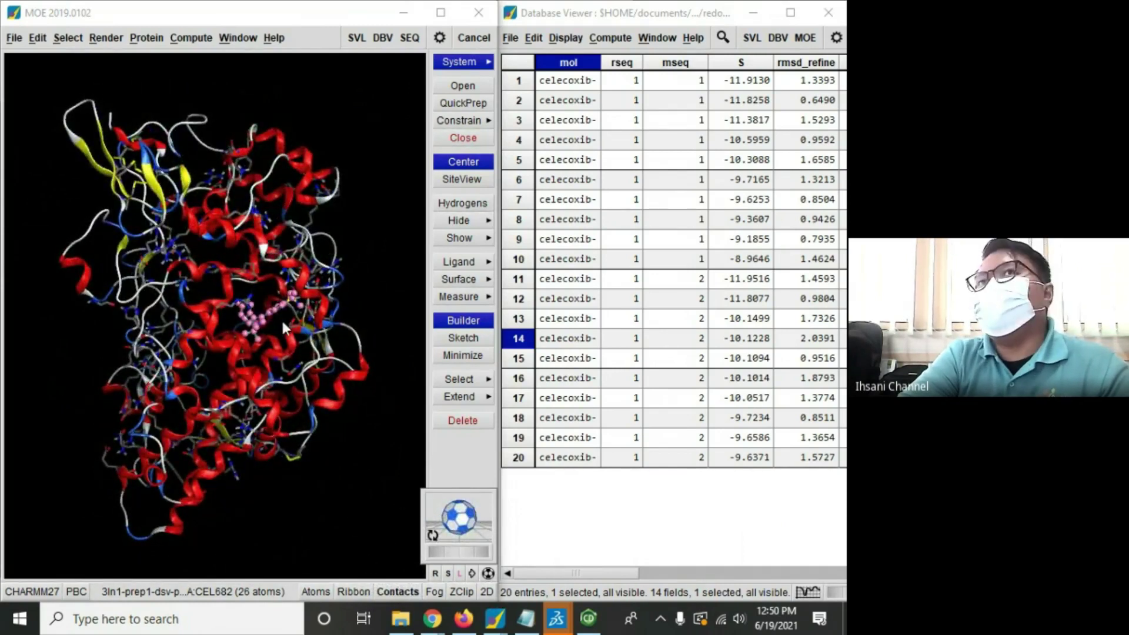
pyautogui.moveTo(457, 512); pyautogui.dragTo(458, 512)
pyautogui.click(359, 263)
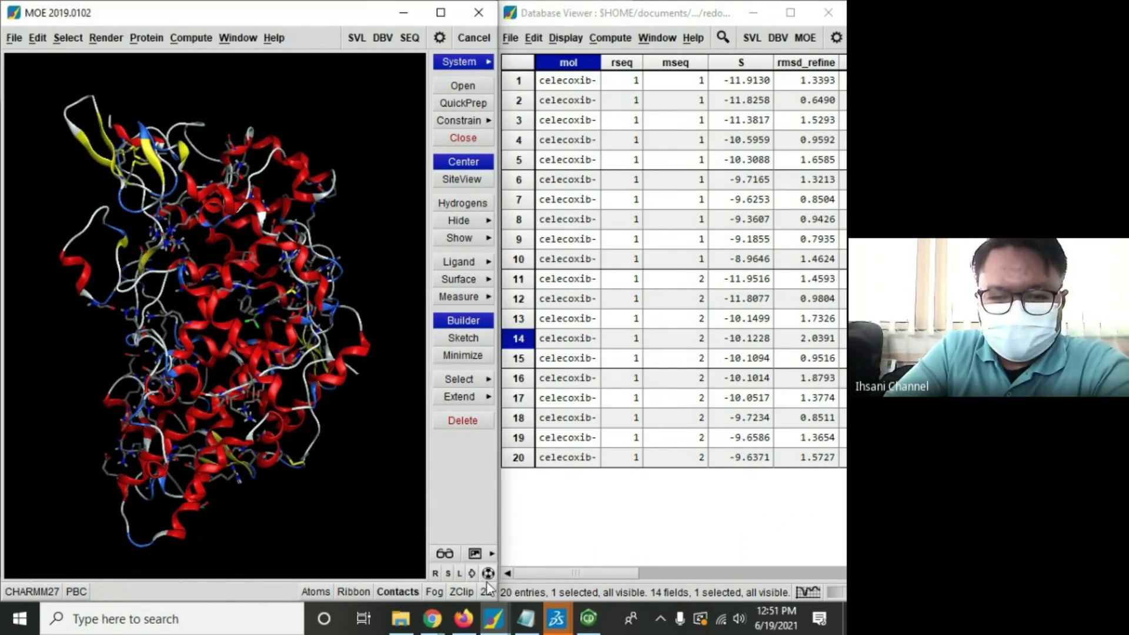
pyautogui.moveTo(488, 573)
pyautogui.moveTo(459, 518); pyautogui.dragTo(459, 517)
pyautogui.click(598, 108)
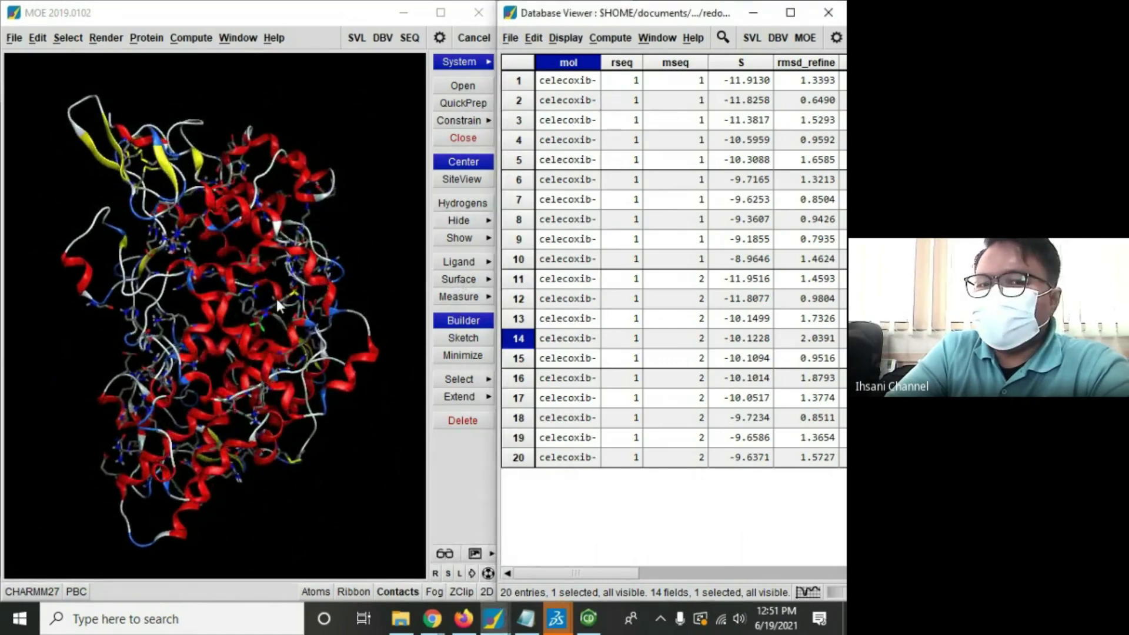
pyautogui.scroll(5, 246, 281)
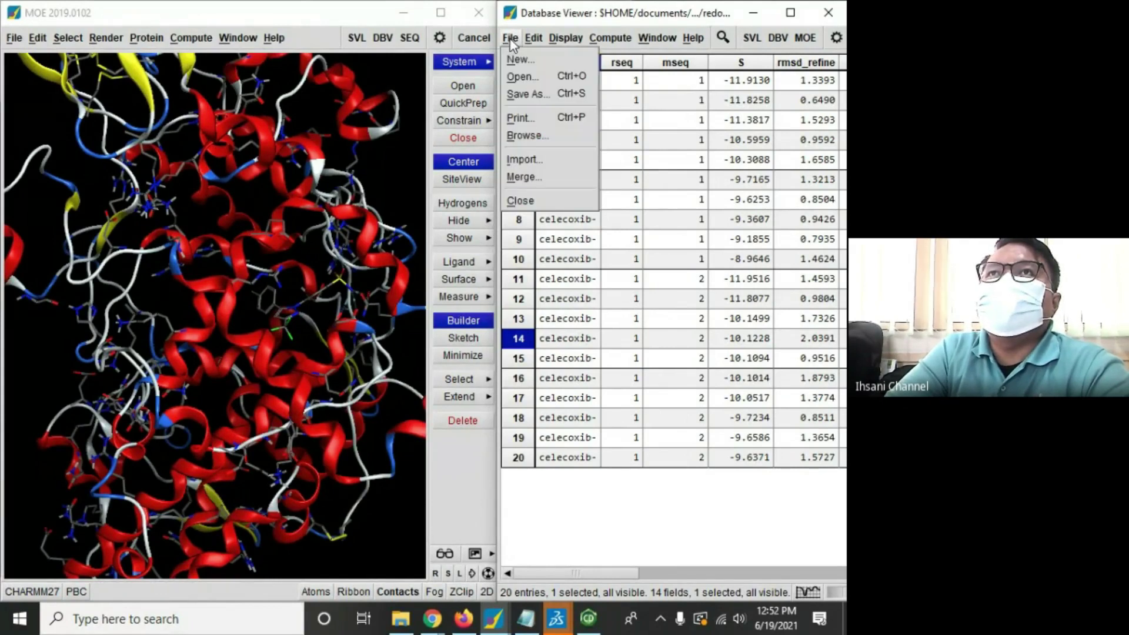
# Step: Browse the entries of redocking result celecoxib.mdb and move the browser window clear of the protein view
pyautogui.click(510, 40)
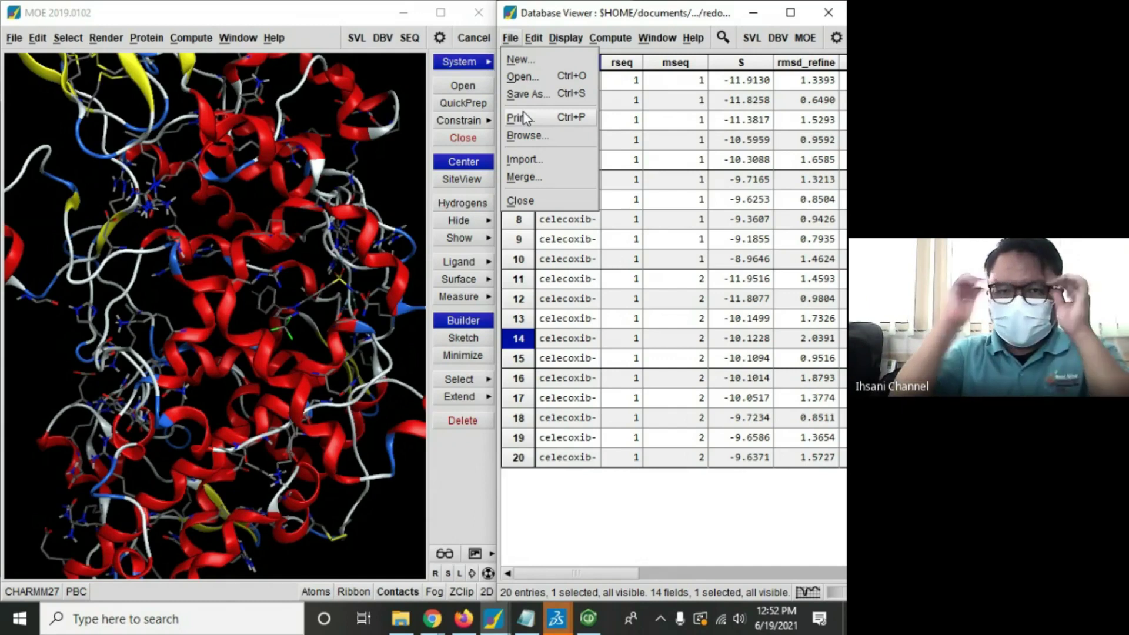
pyautogui.click(538, 138)
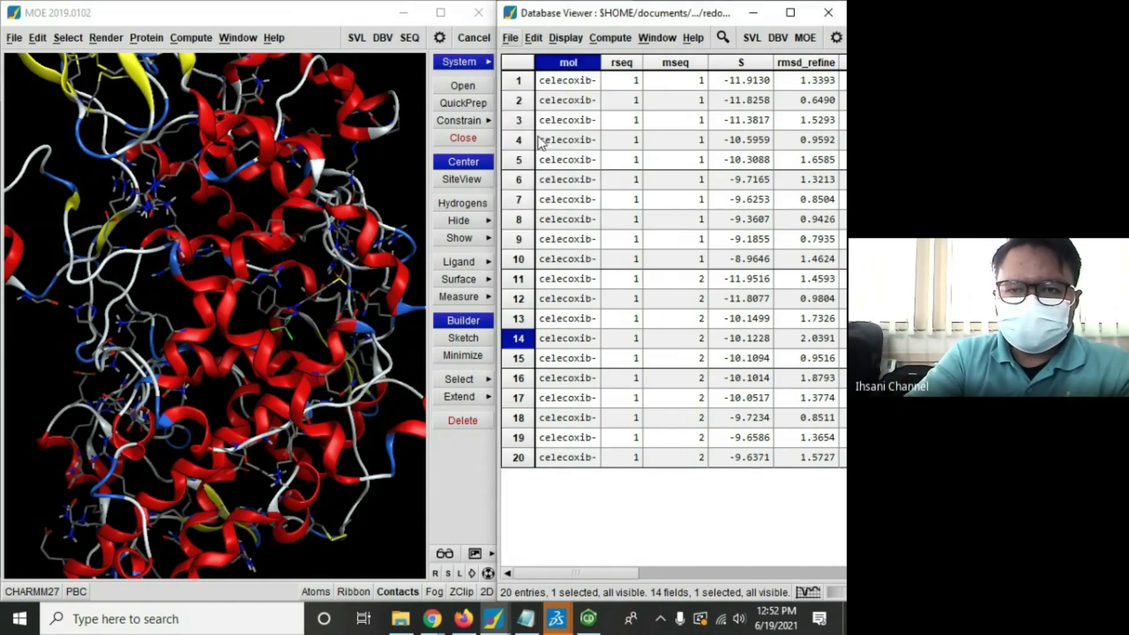
pyautogui.moveTo(460, 194); pyautogui.dragTo(715, 61)
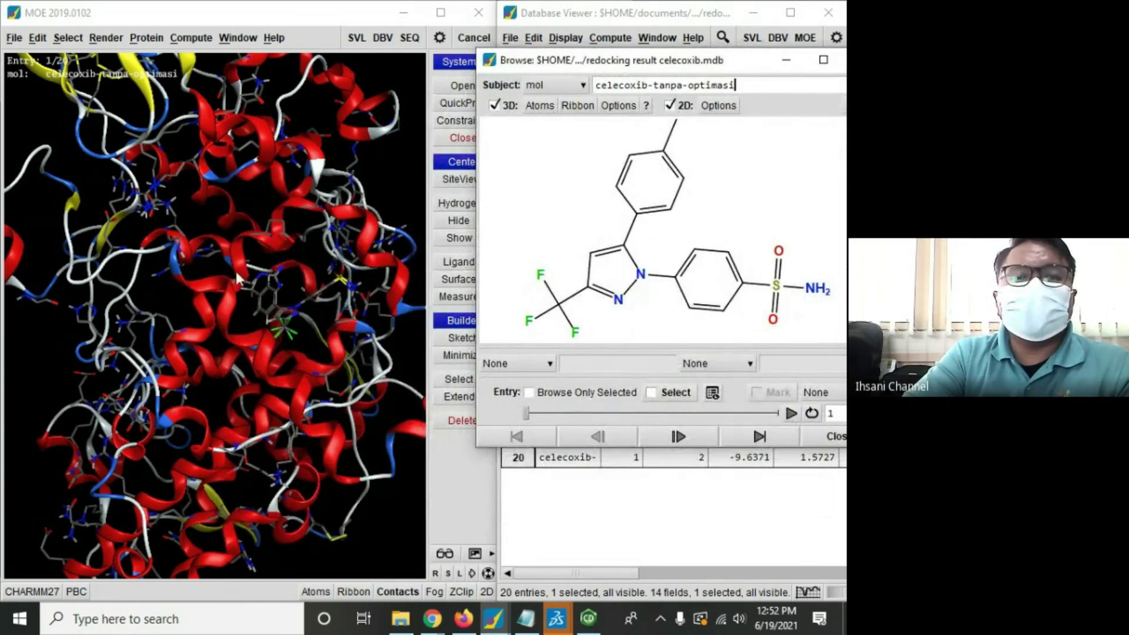
# Step: Reposition and enlarge the 3D view to examine the overlaid ligands in the protein's binding site
pyautogui.moveTo(227, 199); pyautogui.dragTo(377, 400, button='middle')
pyautogui.click(488, 574)
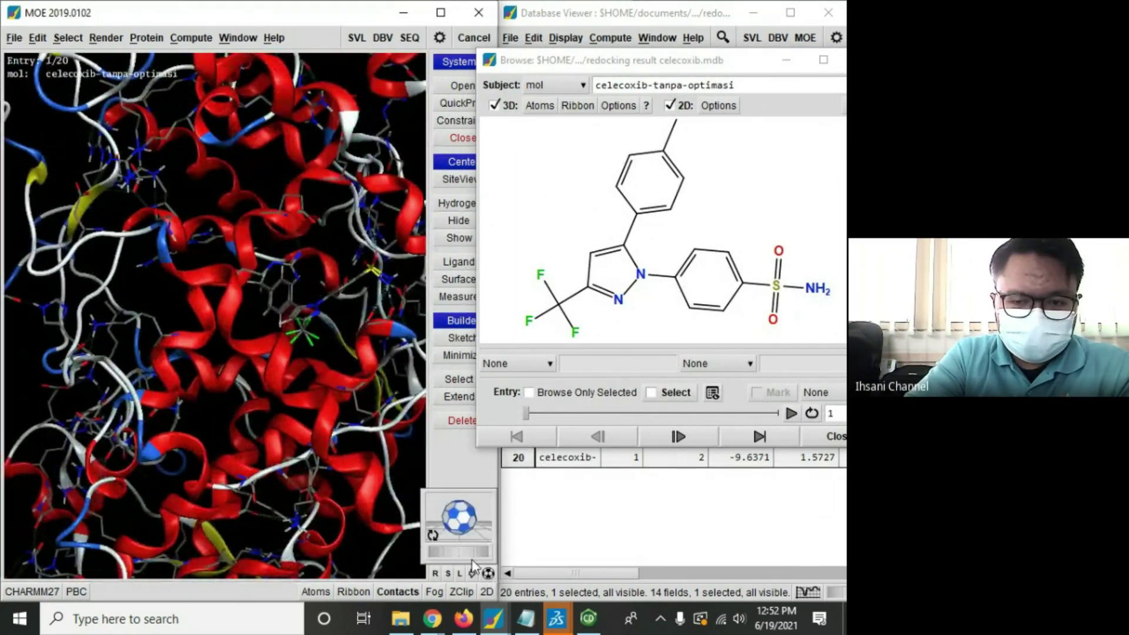
pyautogui.click(434, 534)
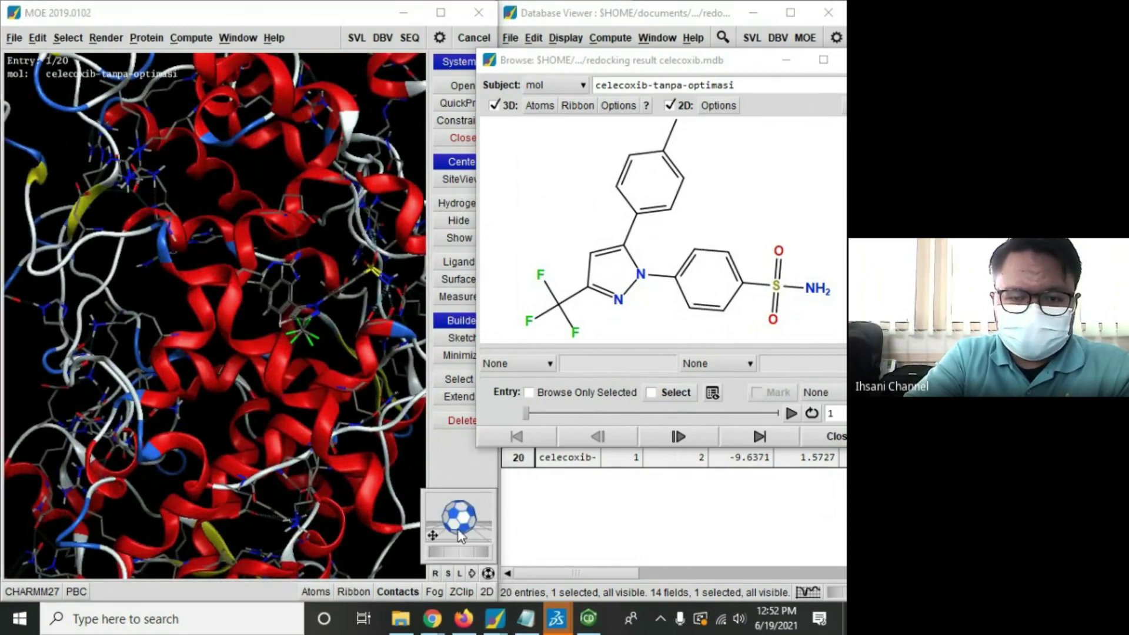
pyautogui.moveTo(461, 517); pyautogui.dragTo(401, 531)
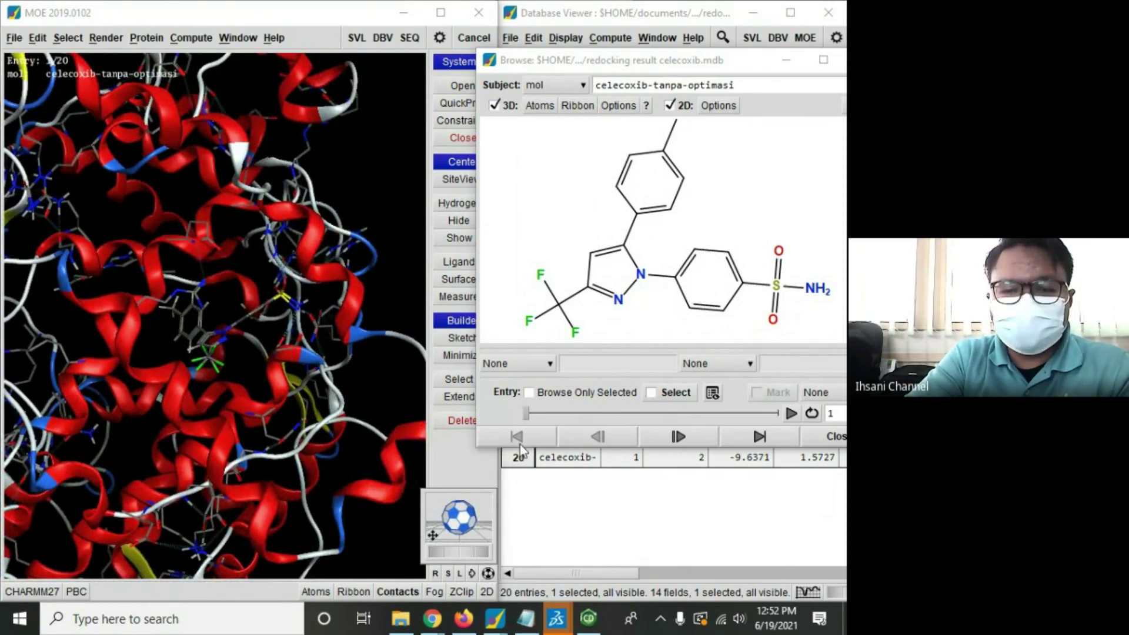
pyautogui.click(722, 382)
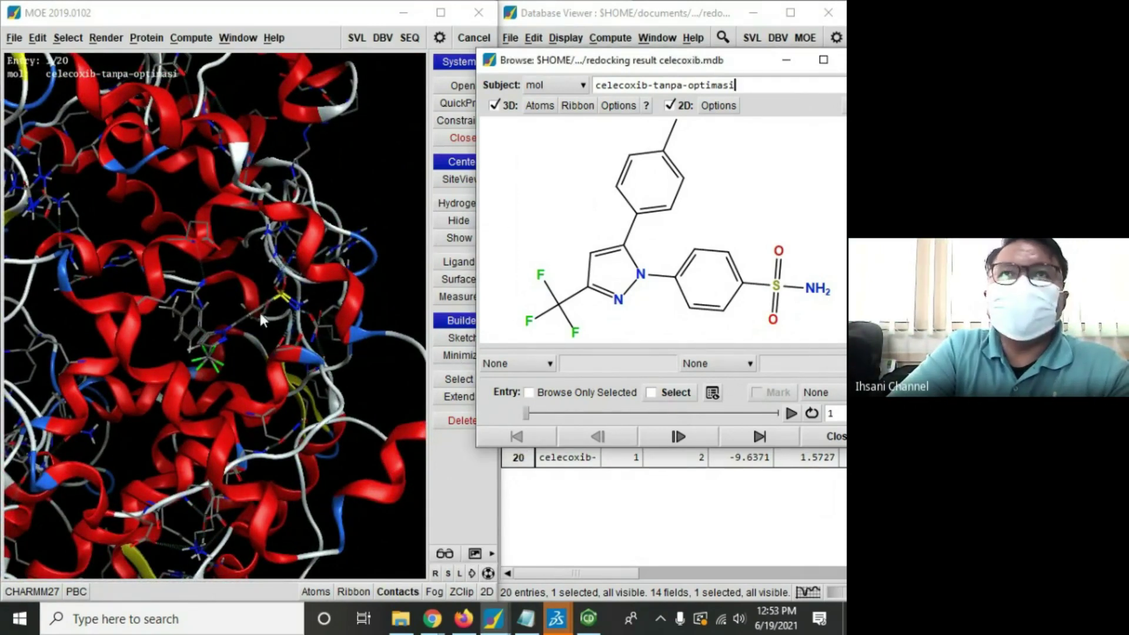
pyautogui.scroll(3, 195, 387)
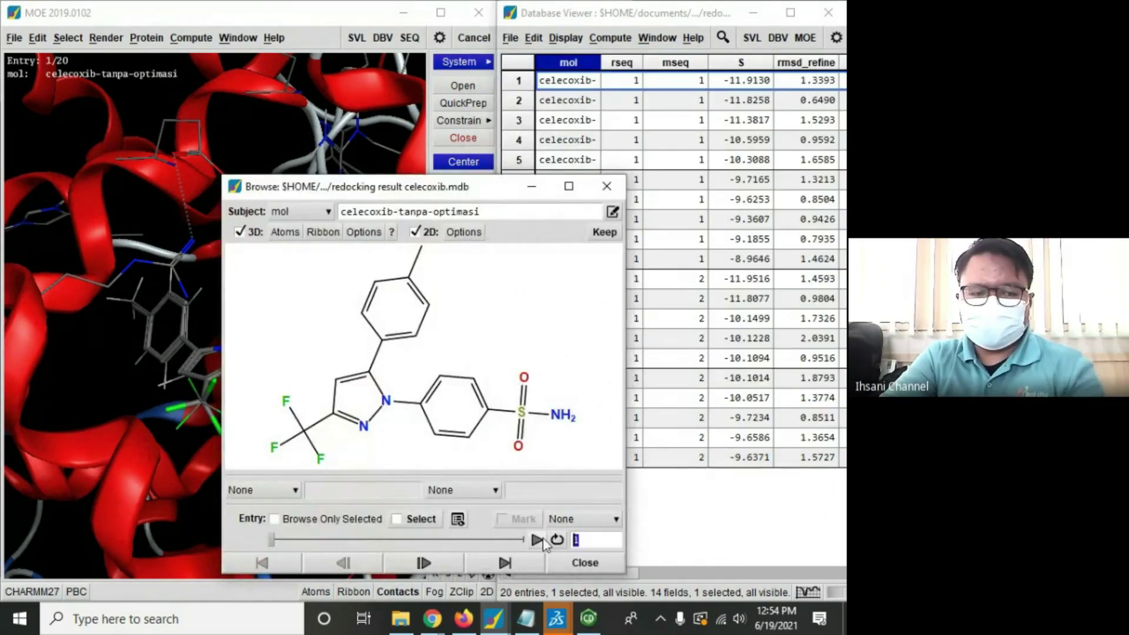
# Step: Compare docked poses 11, 12 and 13 with the co-crystal ligand, keep the browser clear of the protein, and return to entry 11
pyautogui.press('Return')
pyautogui.moveTo(485, 188); pyautogui.dragTo(708, 52)
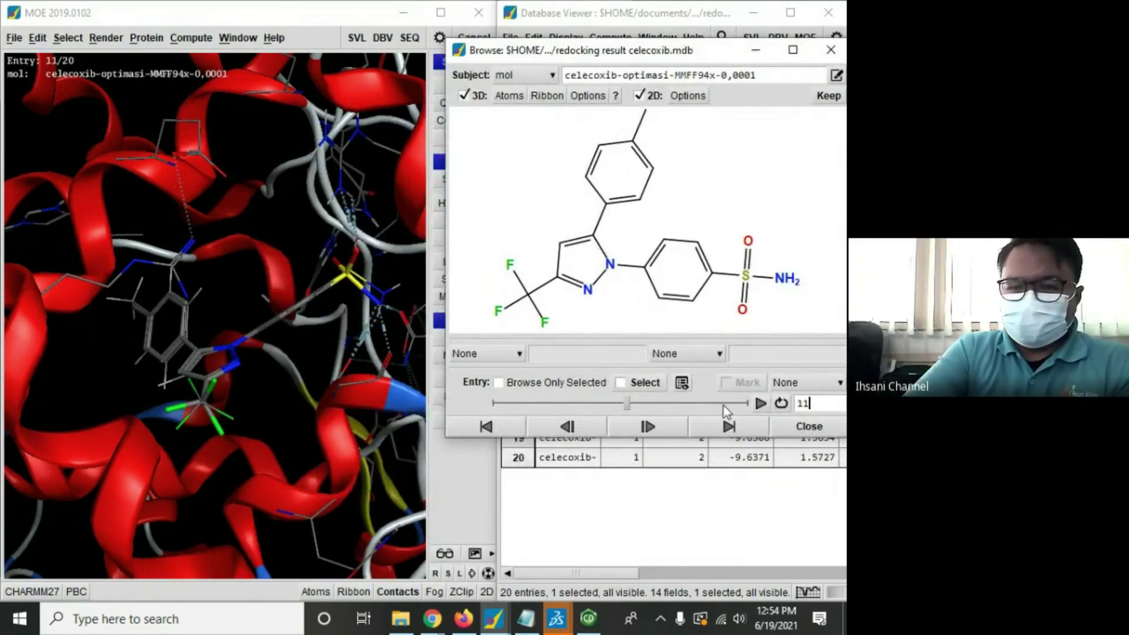
pyautogui.click(630, 428)
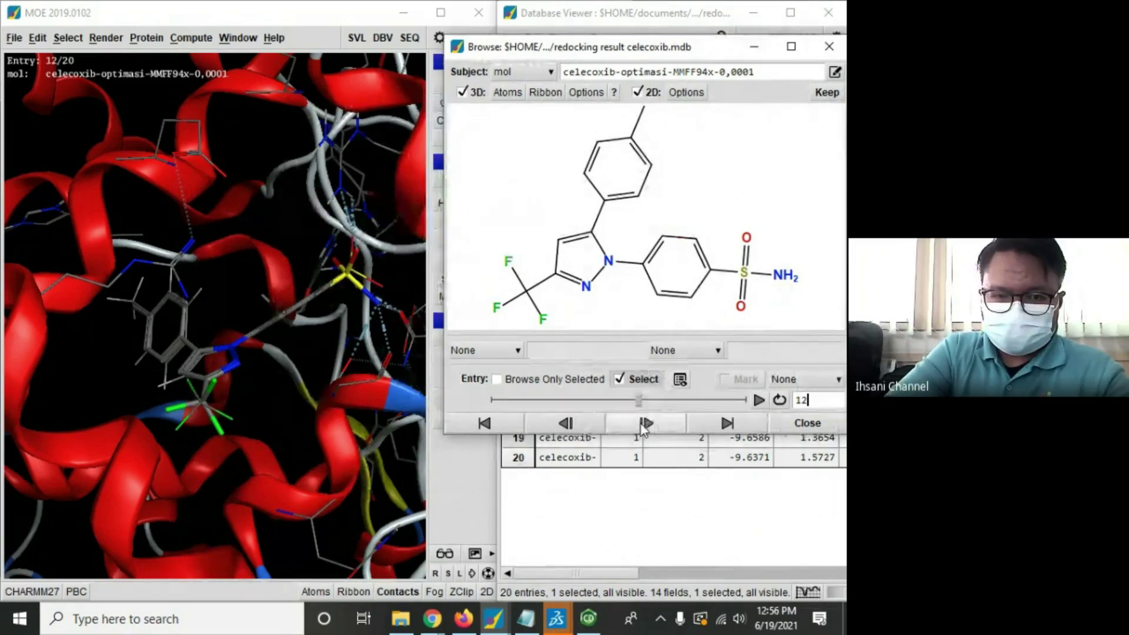
pyautogui.click(628, 425)
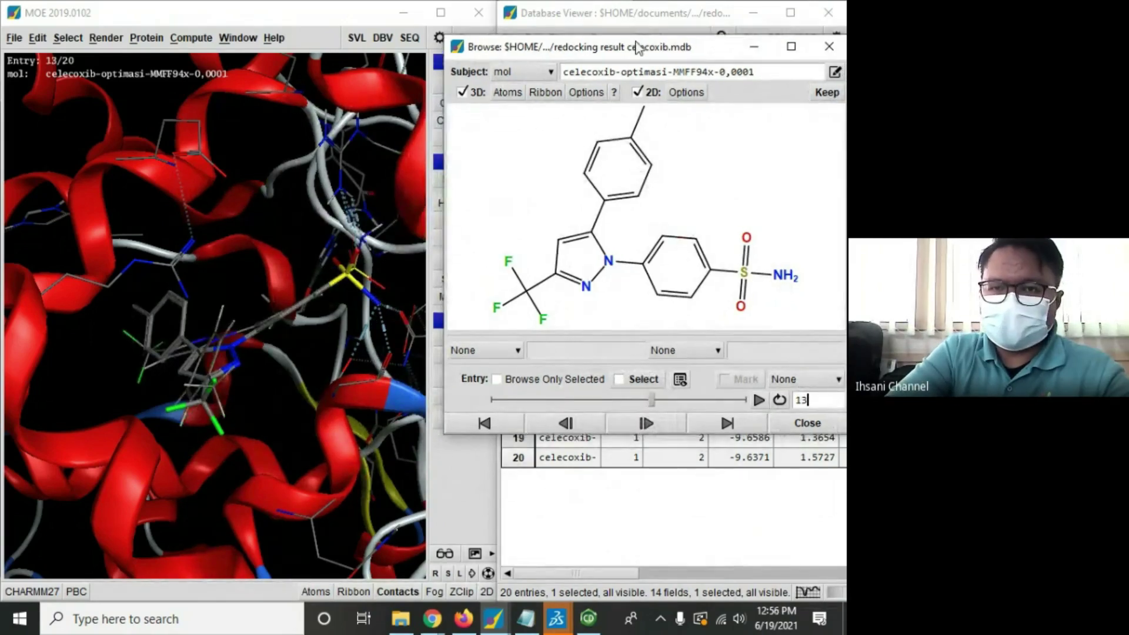
pyautogui.moveTo(641, 54); pyautogui.dragTo(607, 20)
pyautogui.click(500, 414)
pyautogui.click(500, 414)
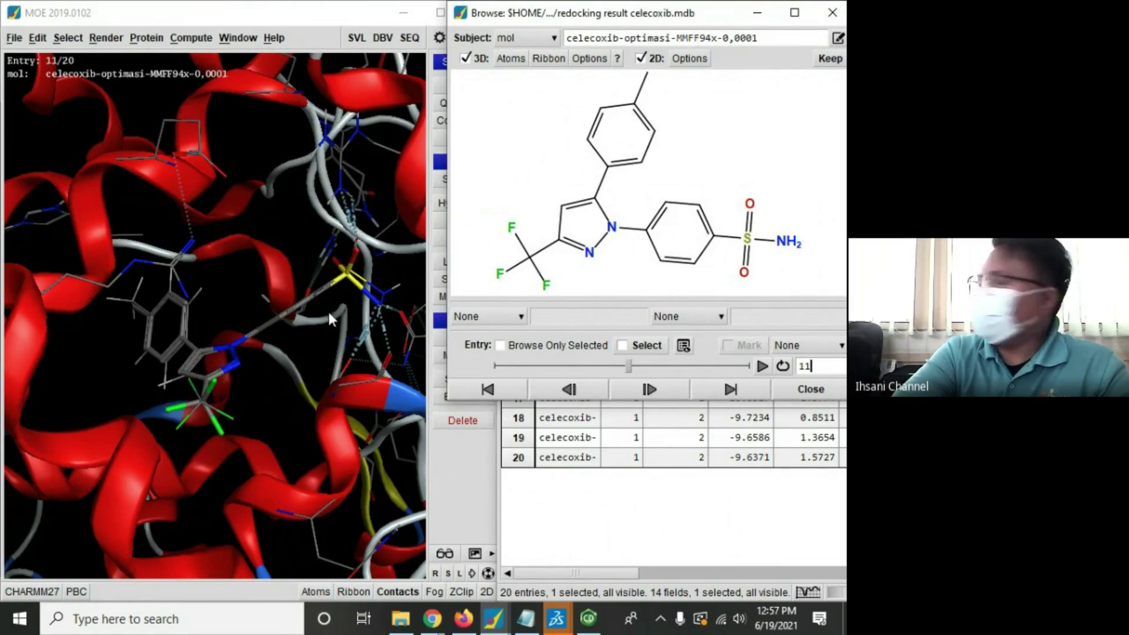
# Step: Switch to Chrome and search Google for "superimposed of redocking ligand" in a new tab
pyautogui.click(399, 623)
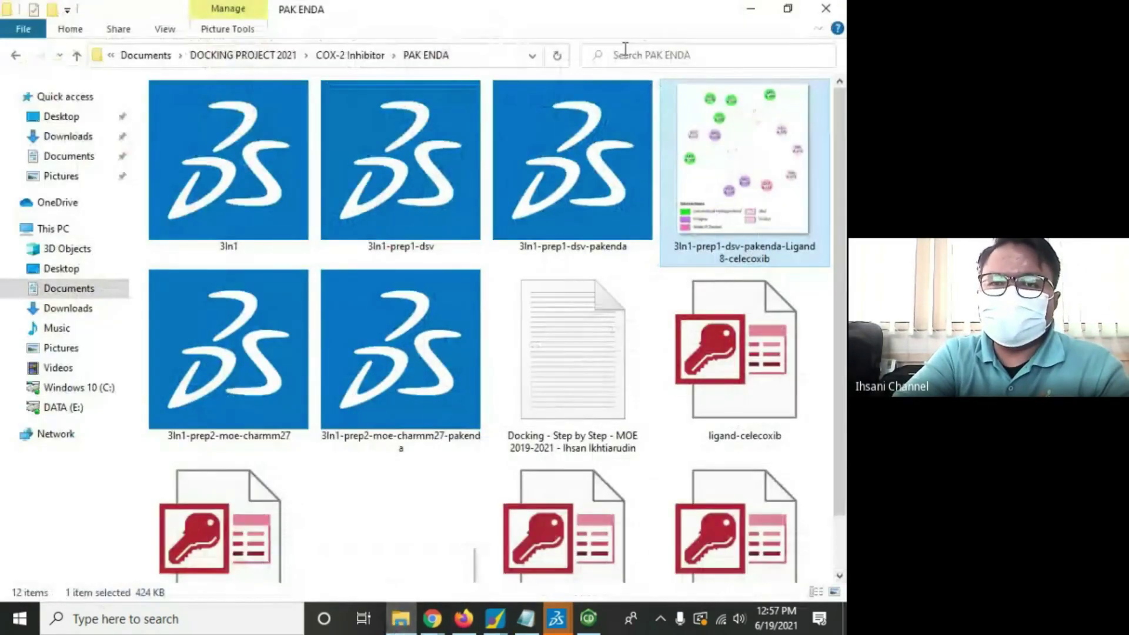
pyautogui.click(400, 622)
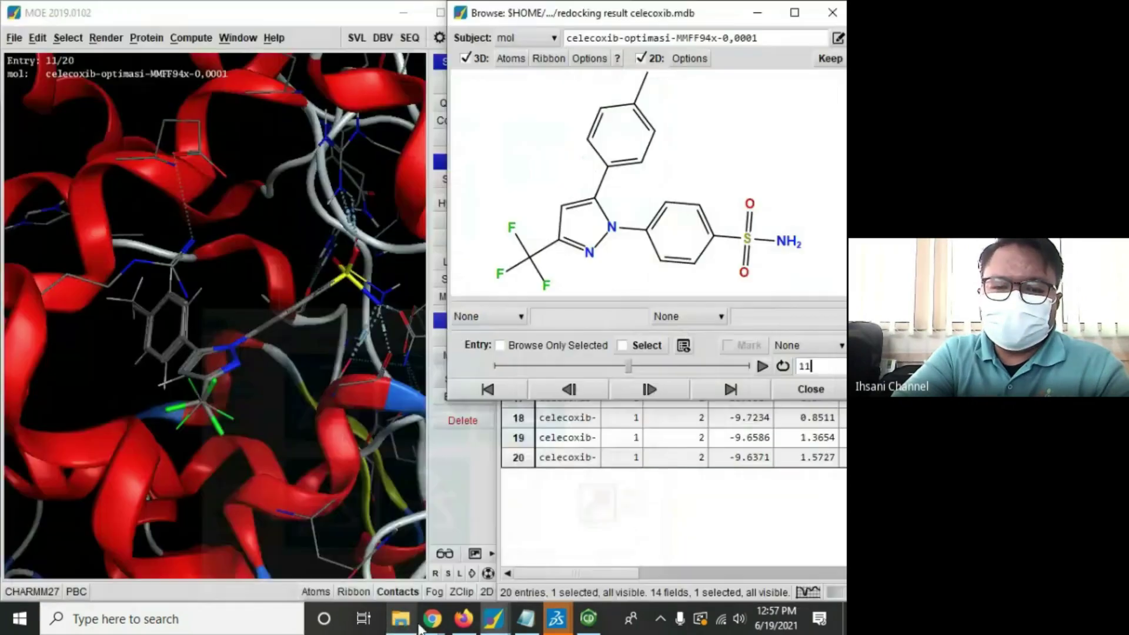
pyautogui.moveTo(429, 623)
pyautogui.click(339, 514)
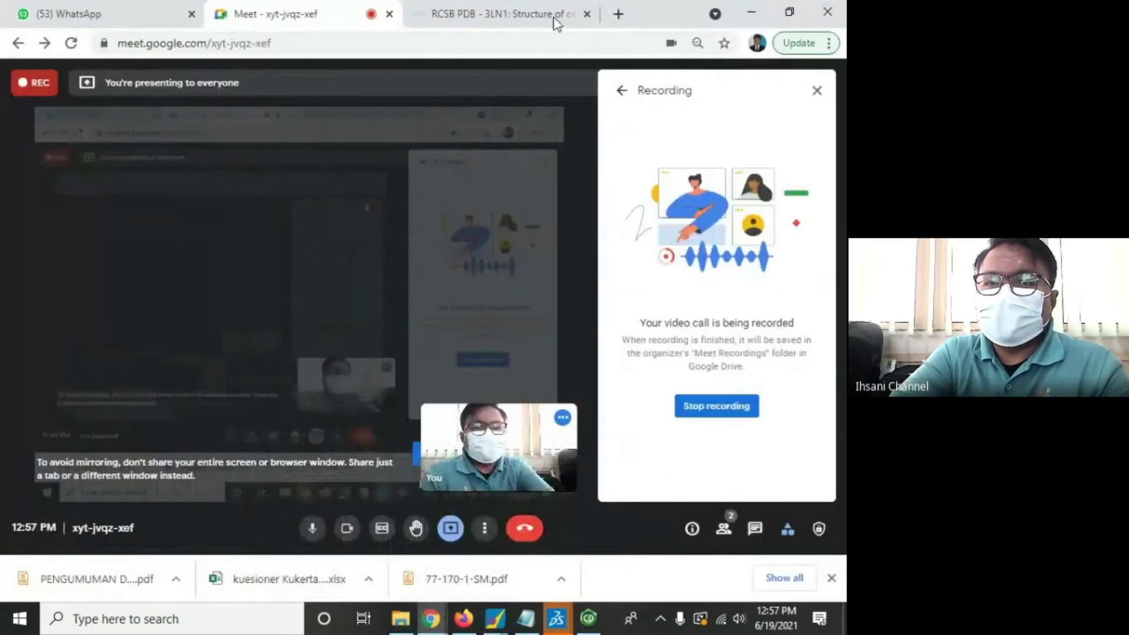
pyautogui.click(619, 14)
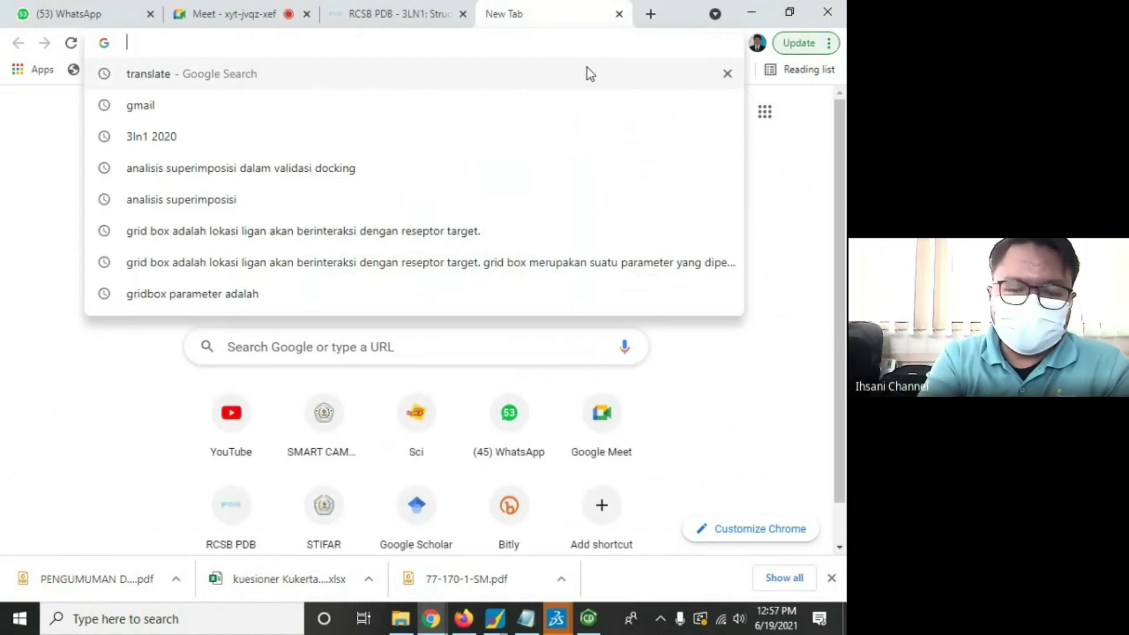
pyautogui.write('superimpose')
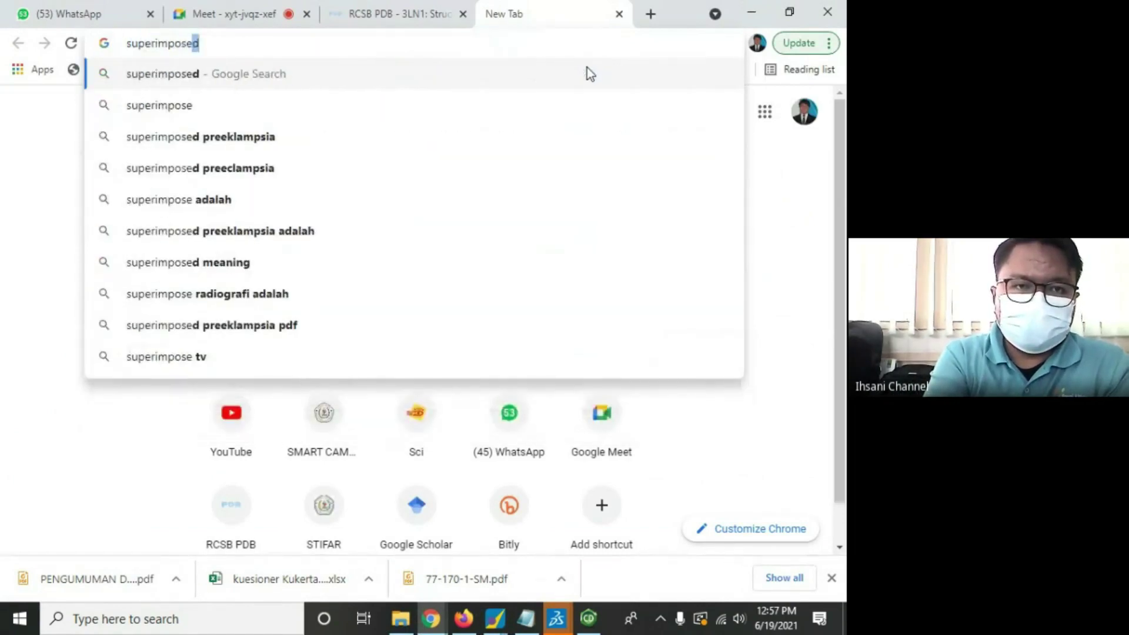
pyautogui.write('d of')
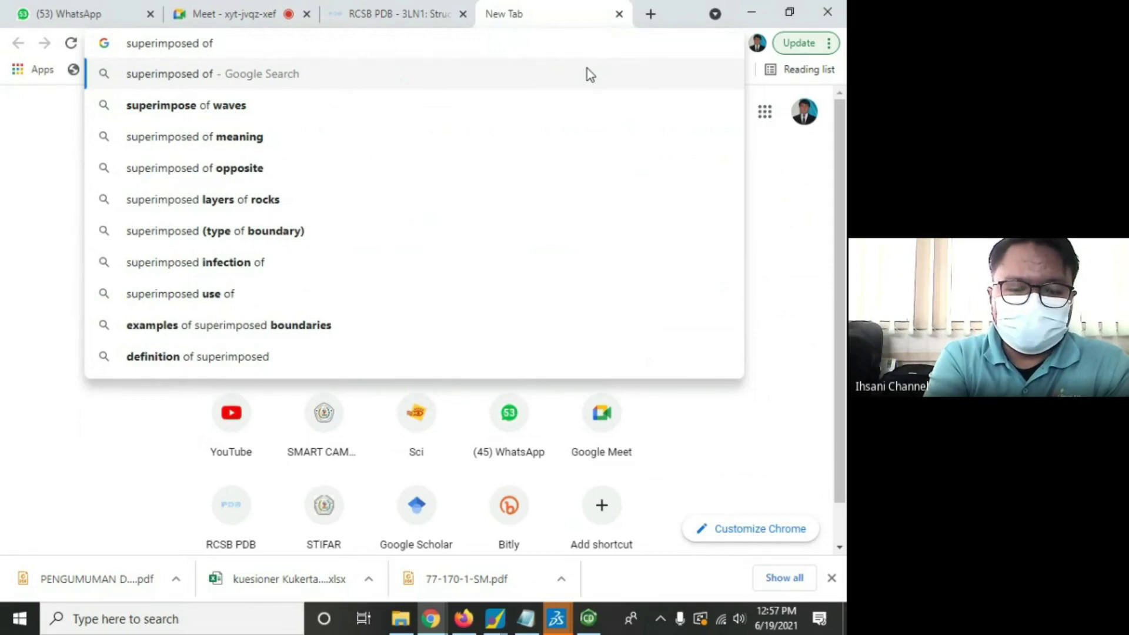
pyautogui.write(' redocki')
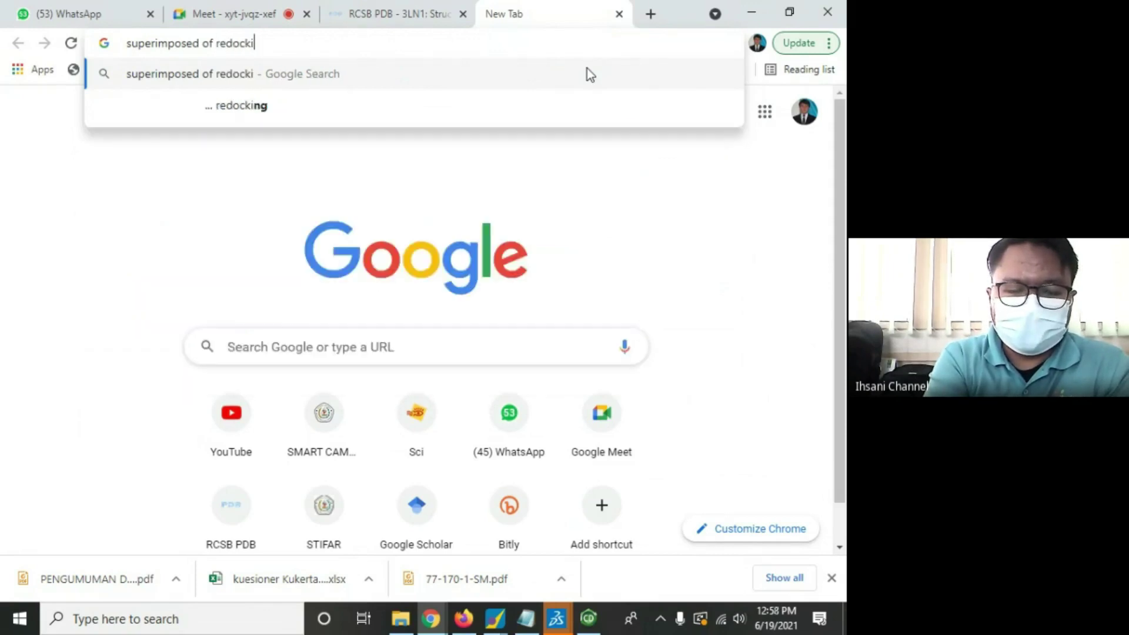
pyautogui.write('ng ligand')
pyautogui.press('Return')
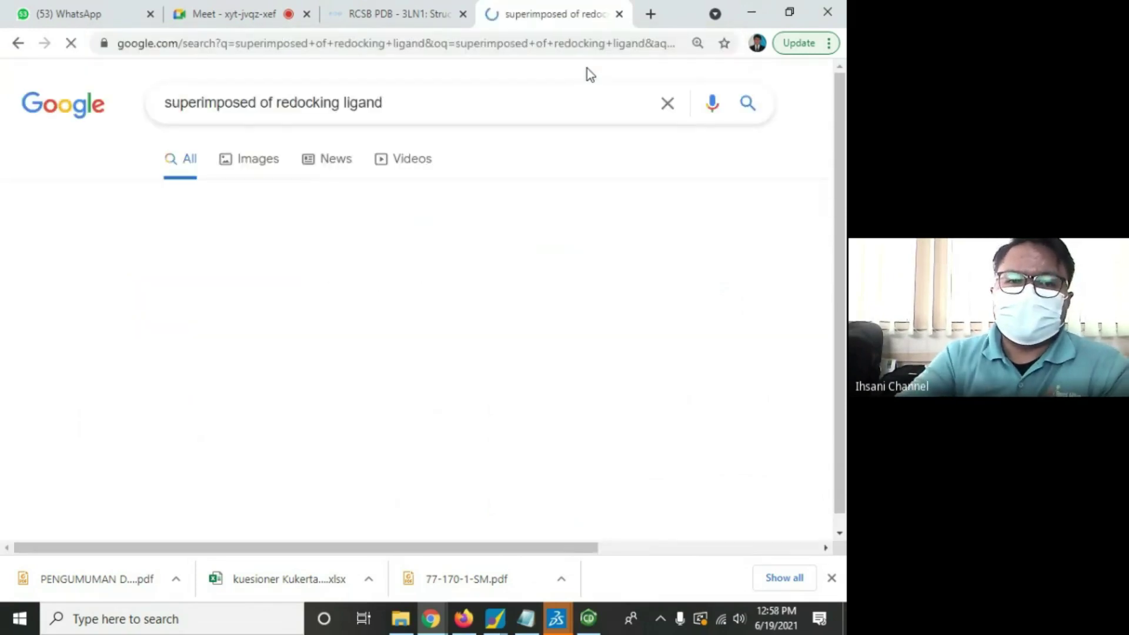
# Step: Show the image results and examine the superimposed crystal ligand, PLOS ONE and magenta redocking pose figures
pyautogui.scroll(-3, 482, 186)
pyautogui.scroll(3, 258, 121)
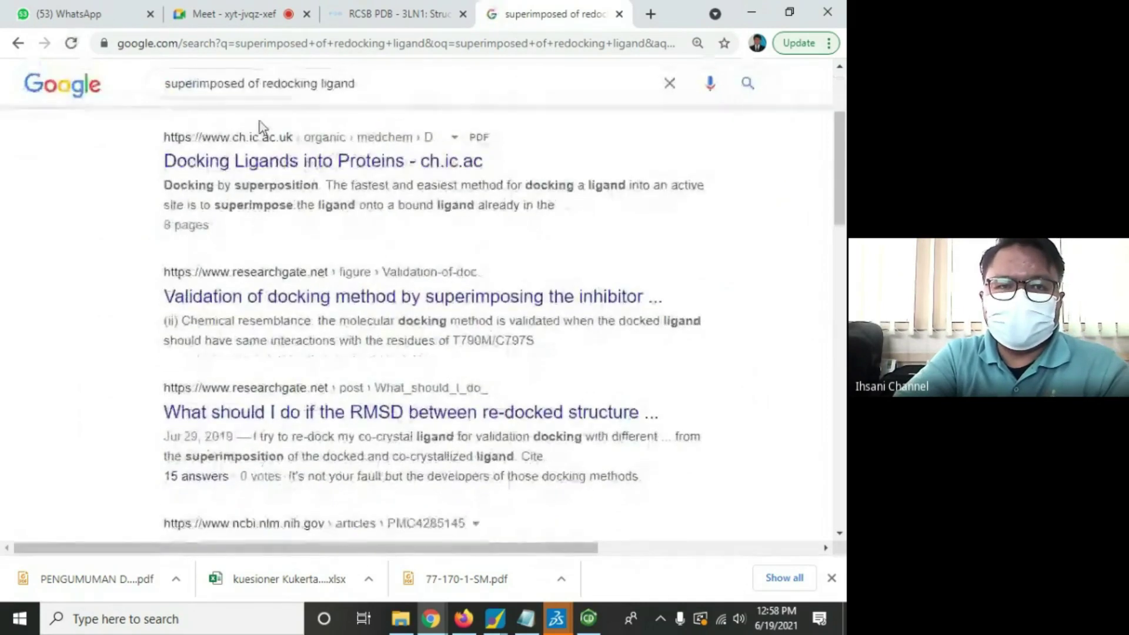
pyautogui.click(247, 158)
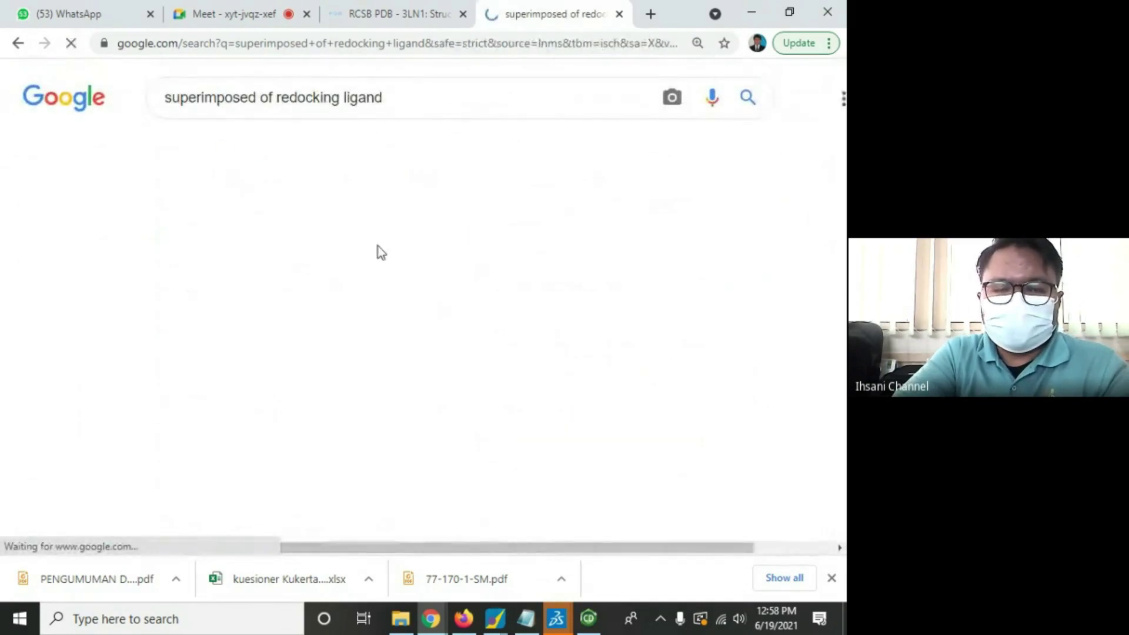
pyautogui.scroll(-2, 298, 253)
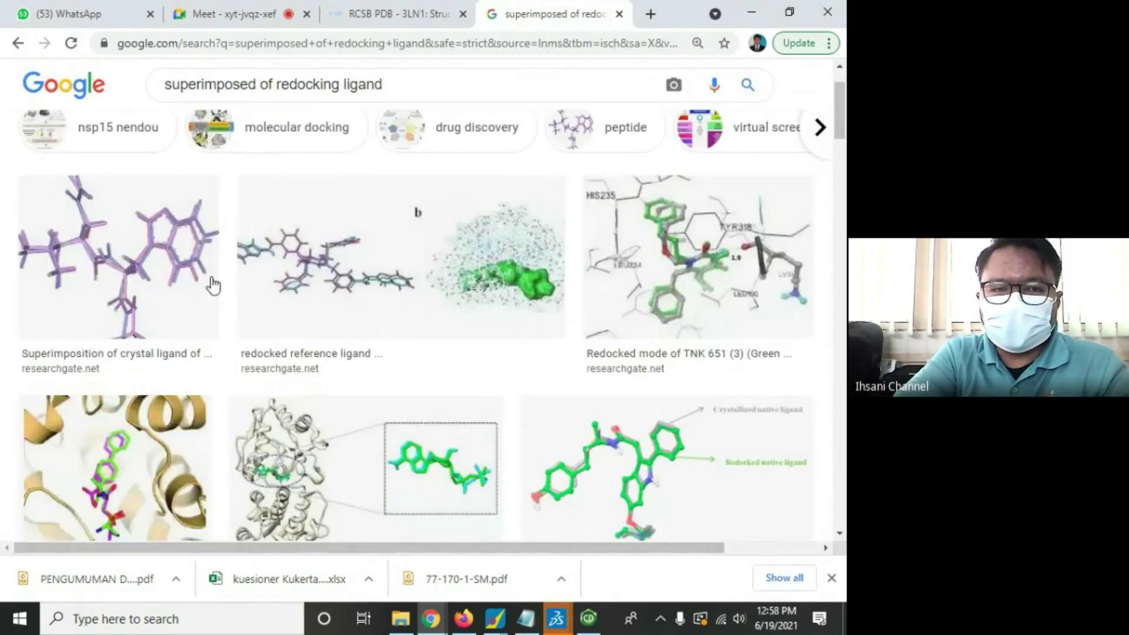
pyautogui.click(134, 278)
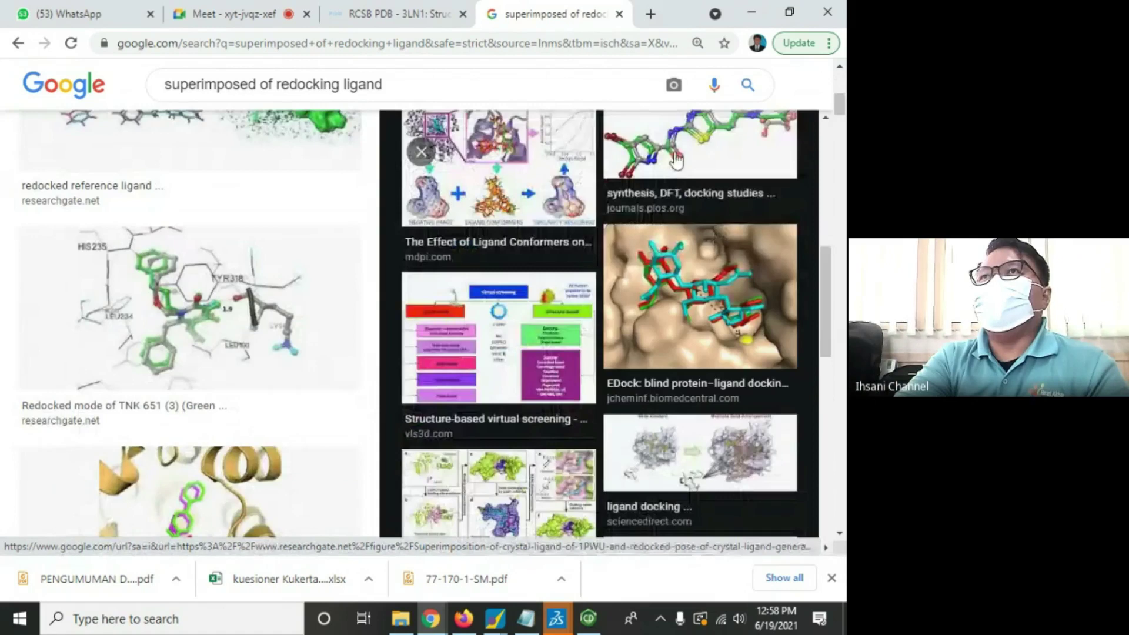
pyautogui.click(673, 187)
pyautogui.scroll(-4, 179, 408)
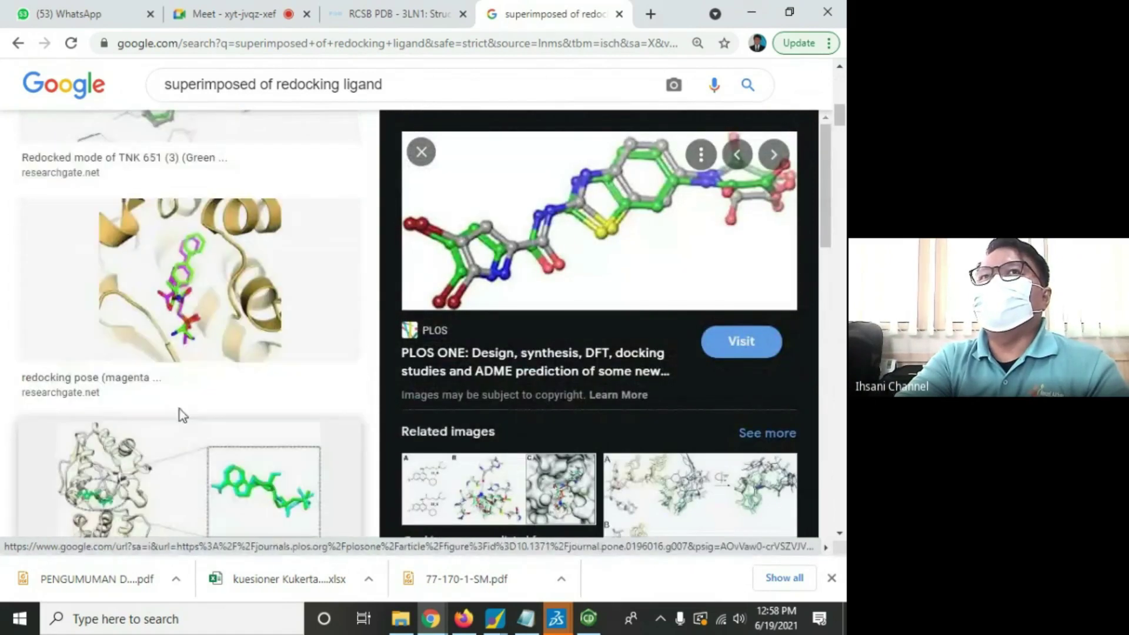
pyautogui.click(188, 330)
pyautogui.scroll(-2, 336, 344)
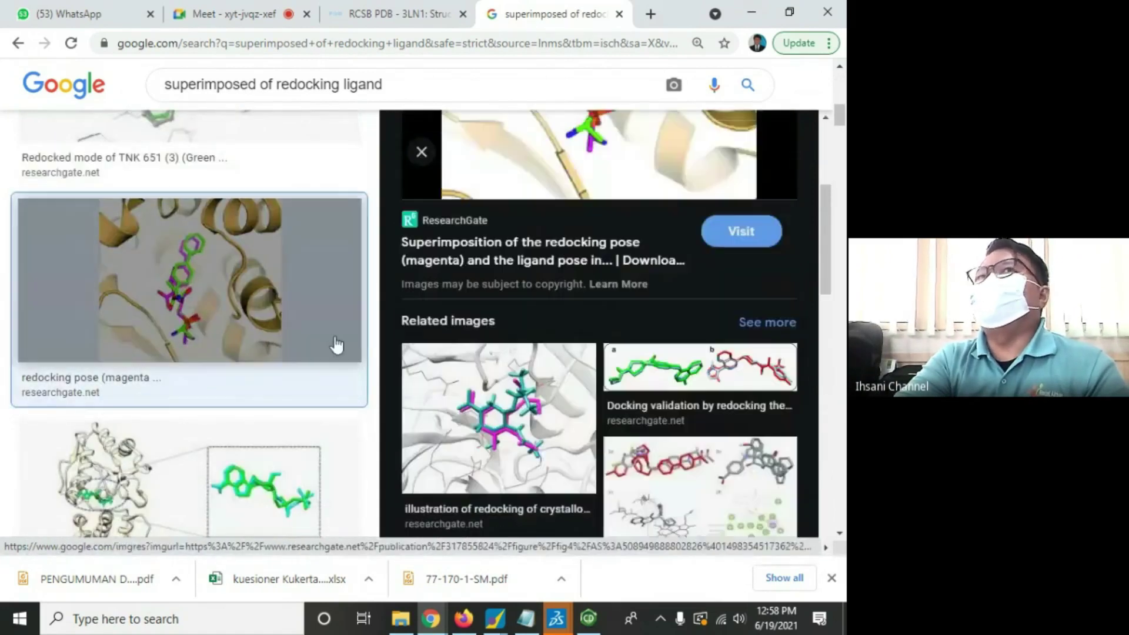
# Step: Examine the figures of the co-crystallized ADP ligand, the predicted docking pose and the 2YJD ligand re-docking
pyautogui.scroll(-2, 255, 411)
pyautogui.click(254, 462)
pyautogui.scroll(-5, 351, 336)
pyautogui.scroll(-4, 222, 403)
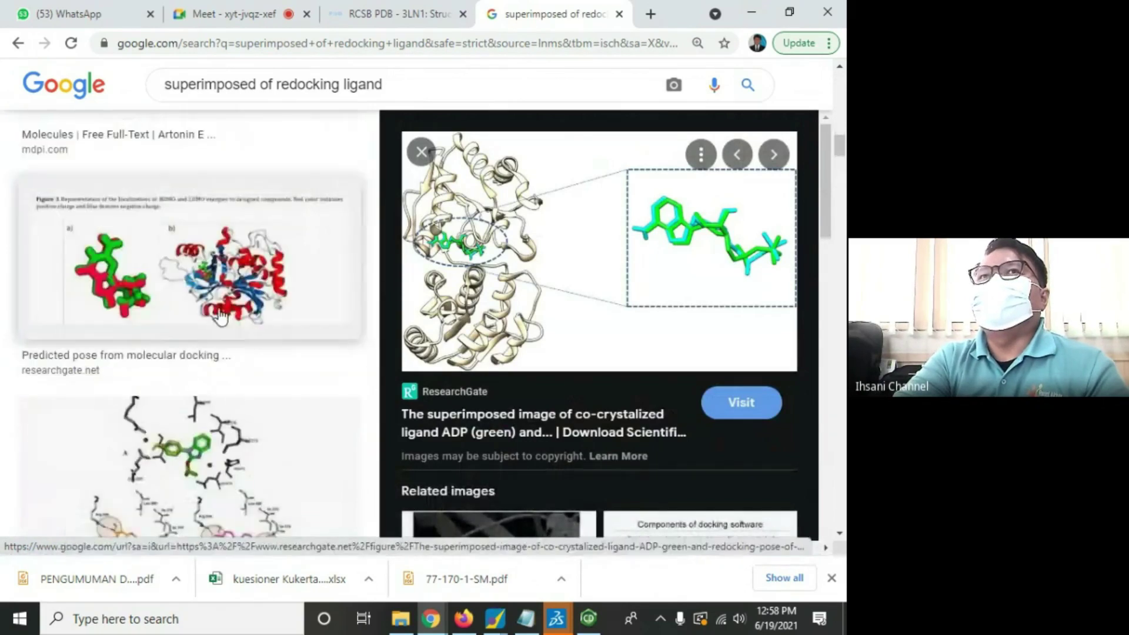
pyautogui.click(229, 289)
pyautogui.click(358, 426)
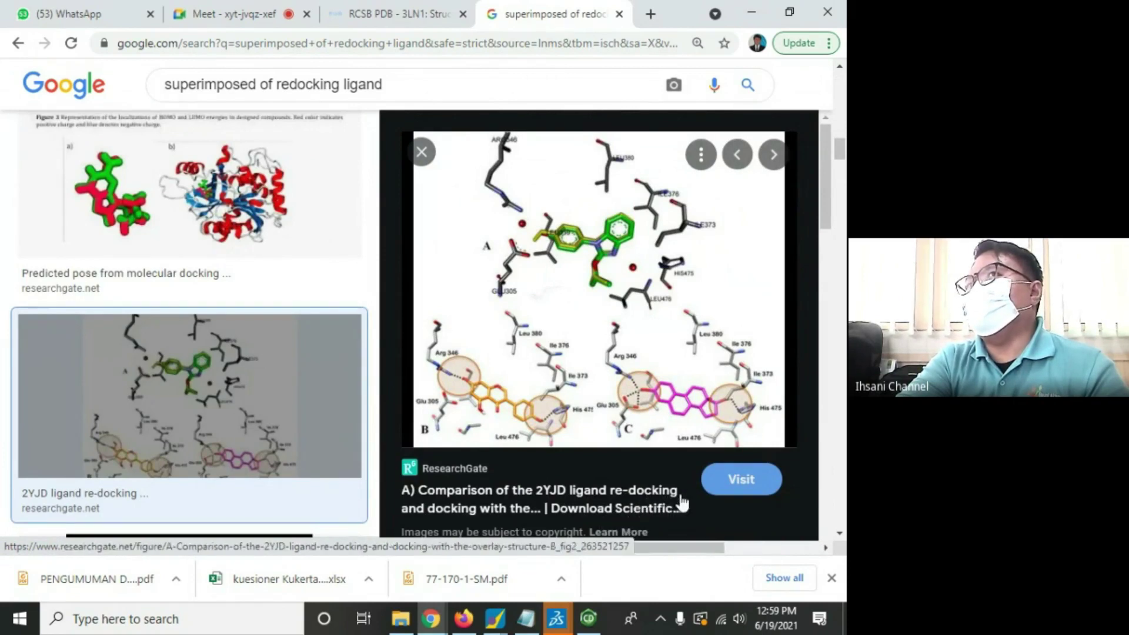
# Step: Review the Artonin E, magenta redocking pose and TNK 651 superposition figures, then return to the first crystal ligand result
pyautogui.scroll(6, 88, 444)
pyautogui.click(167, 329)
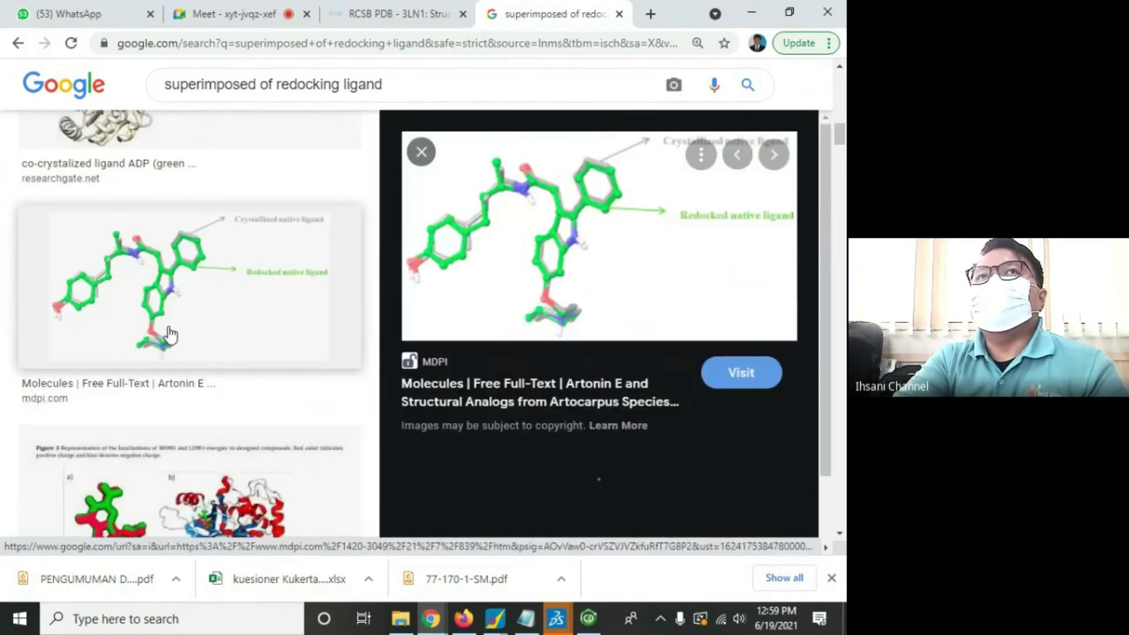
pyautogui.scroll(5, 178, 326)
pyautogui.click(188, 188)
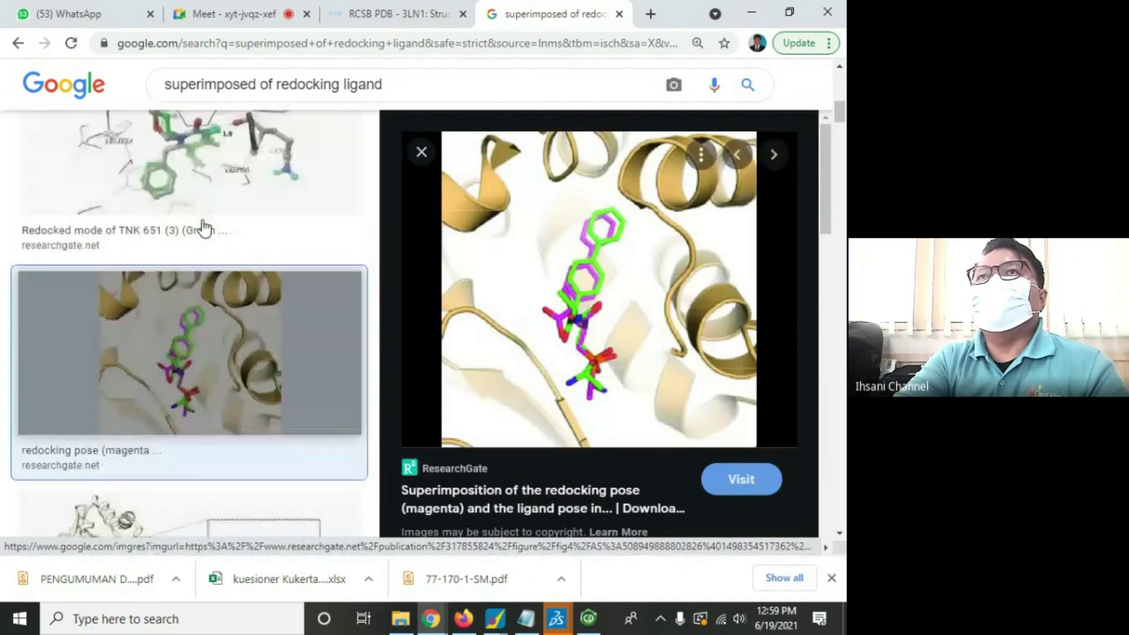
pyautogui.click(736, 154)
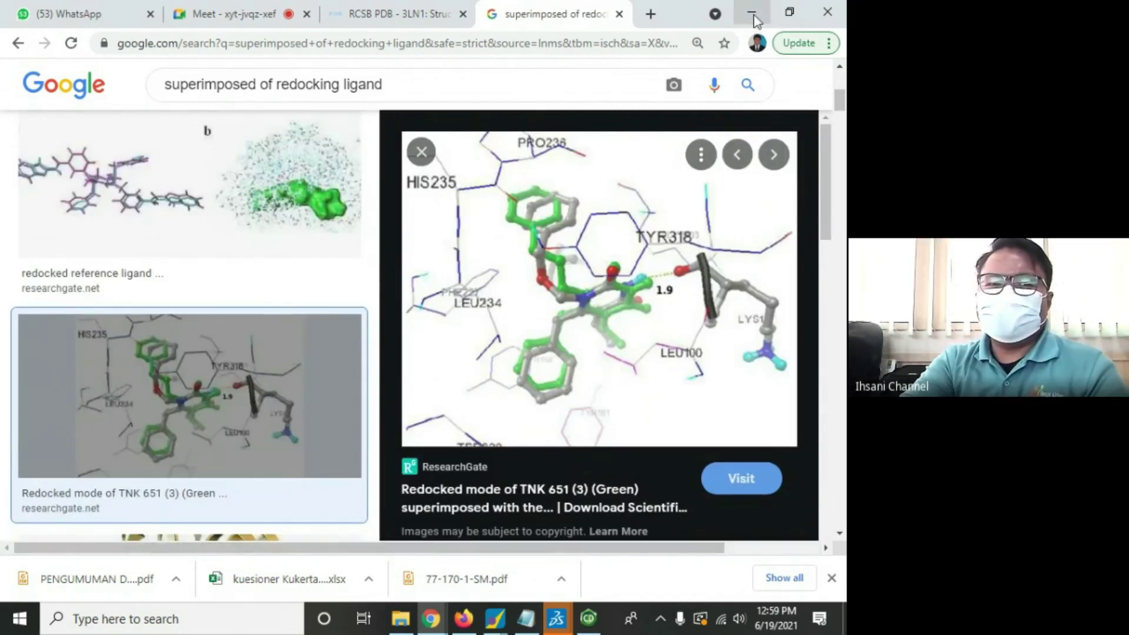
pyautogui.scroll(6, 182, 291)
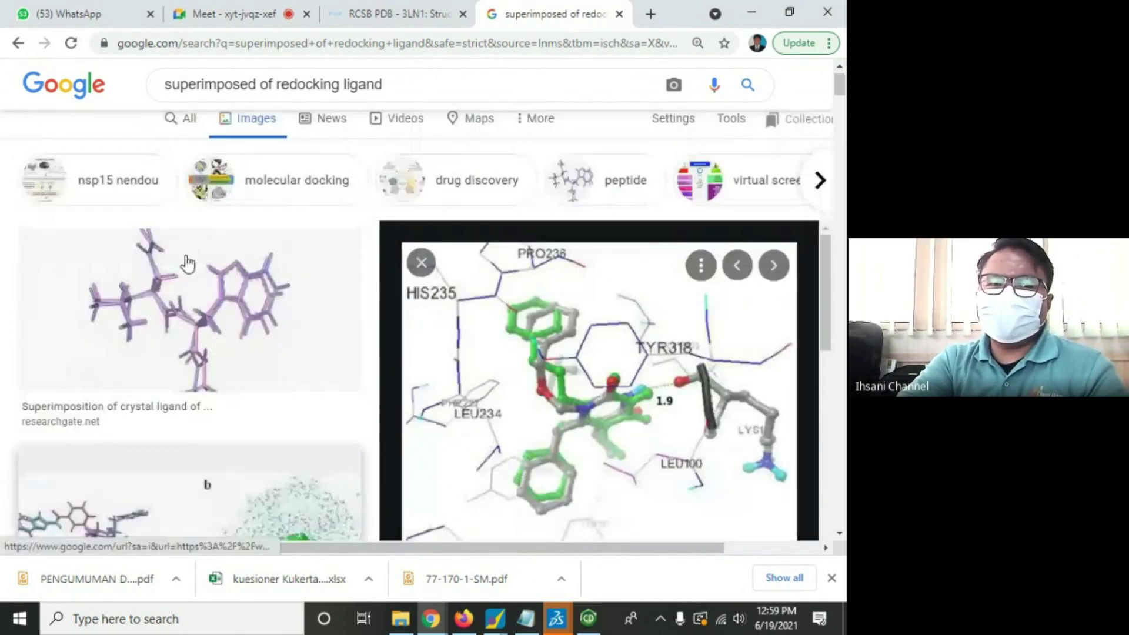
pyautogui.click(198, 354)
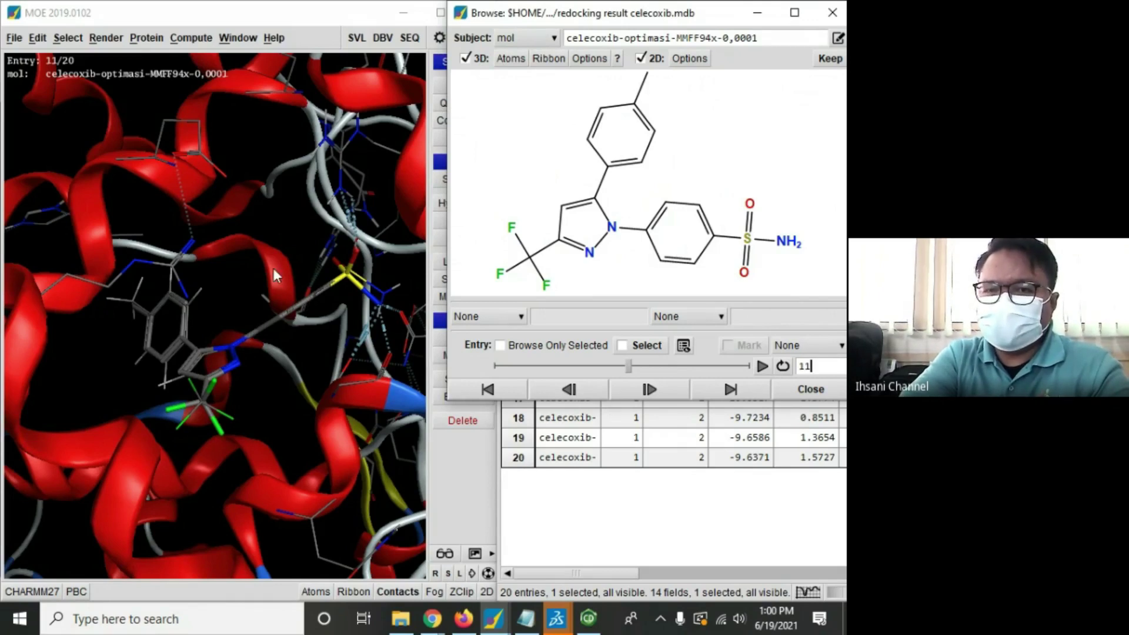
# Step: Switch back to MOE, uncover the RMSD column and keep the docked pose of entry 11 in the protein view
pyautogui.moveTo(667, 18); pyautogui.dragTo(585, 61)
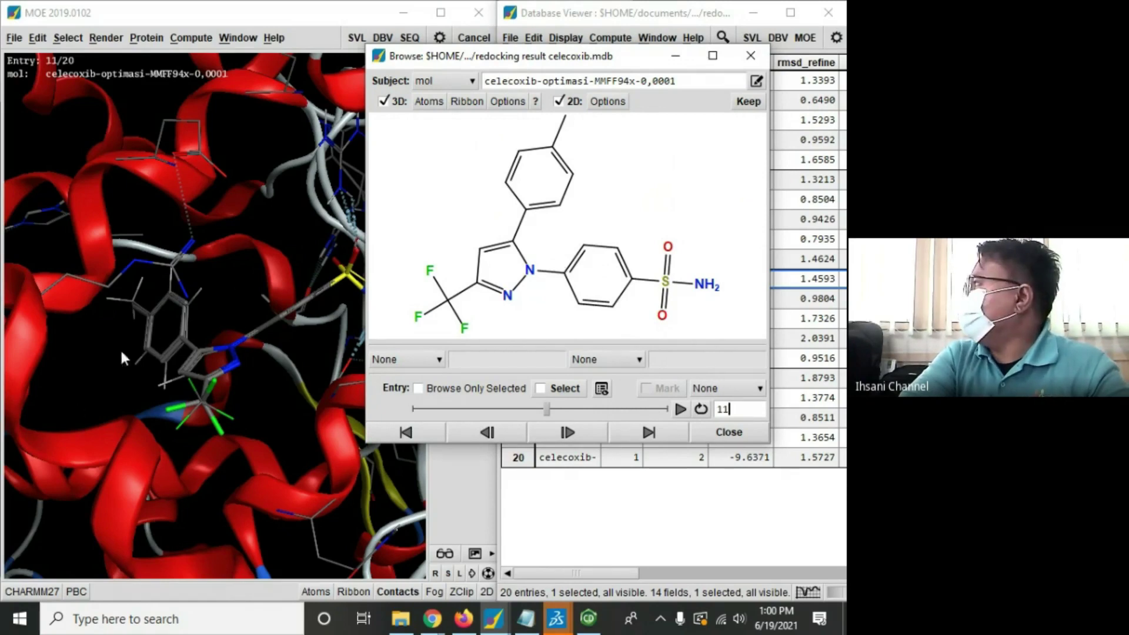
pyautogui.click(744, 104)
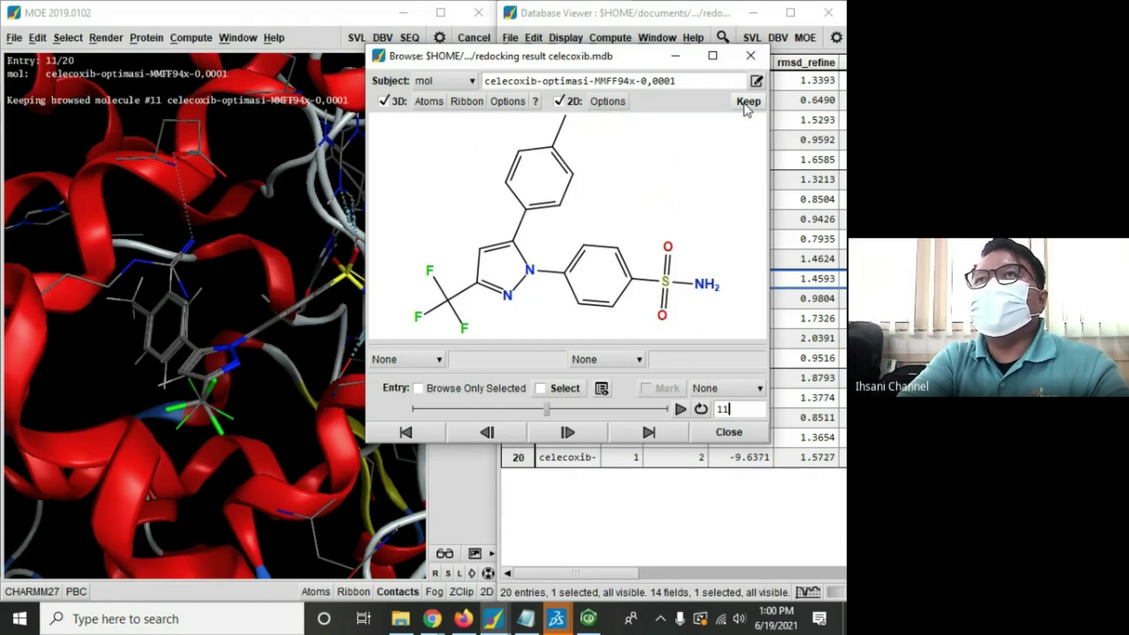
pyautogui.click(745, 105)
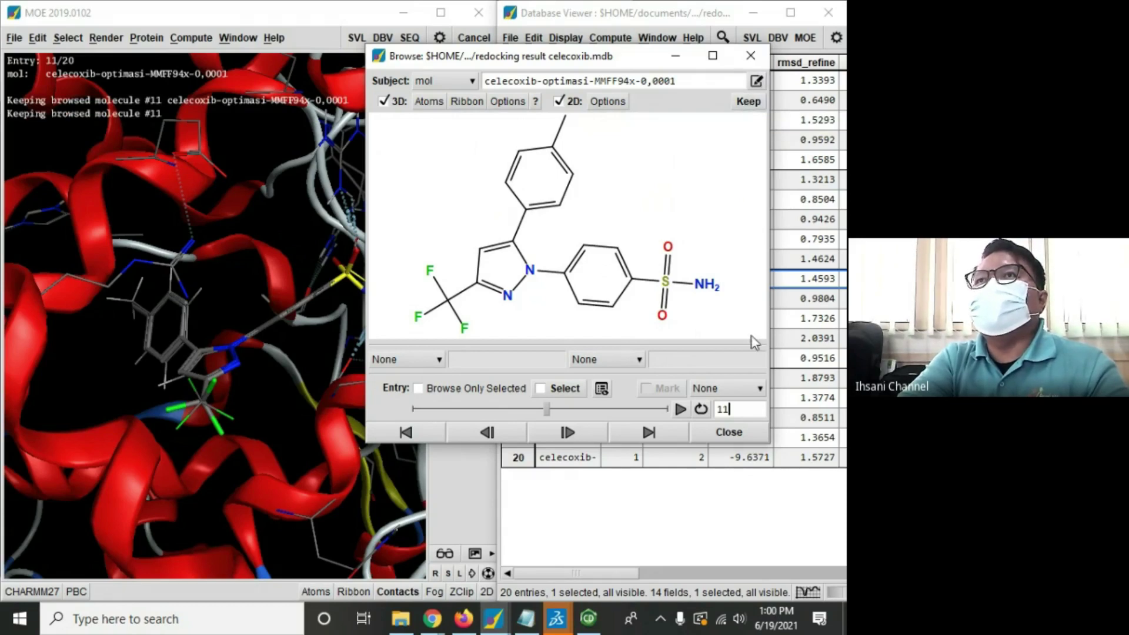
# Step: Minimize the docking result browser, then select the whole receptor and delete it so only the overlaid ligands remain
pyautogui.click(675, 57)
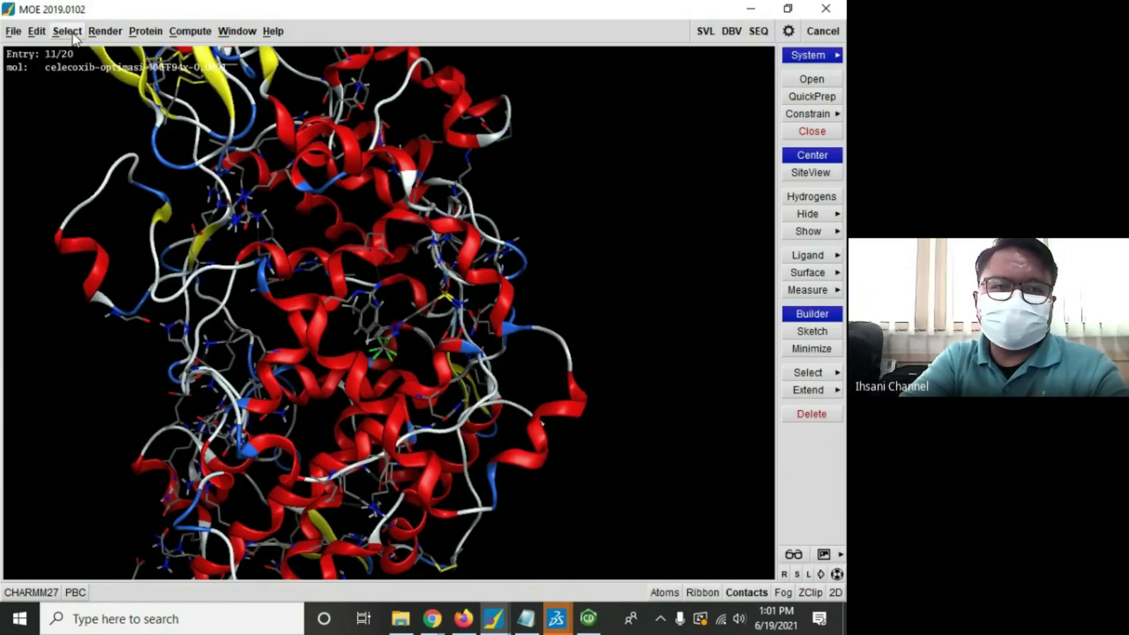
pyautogui.click(67, 31)
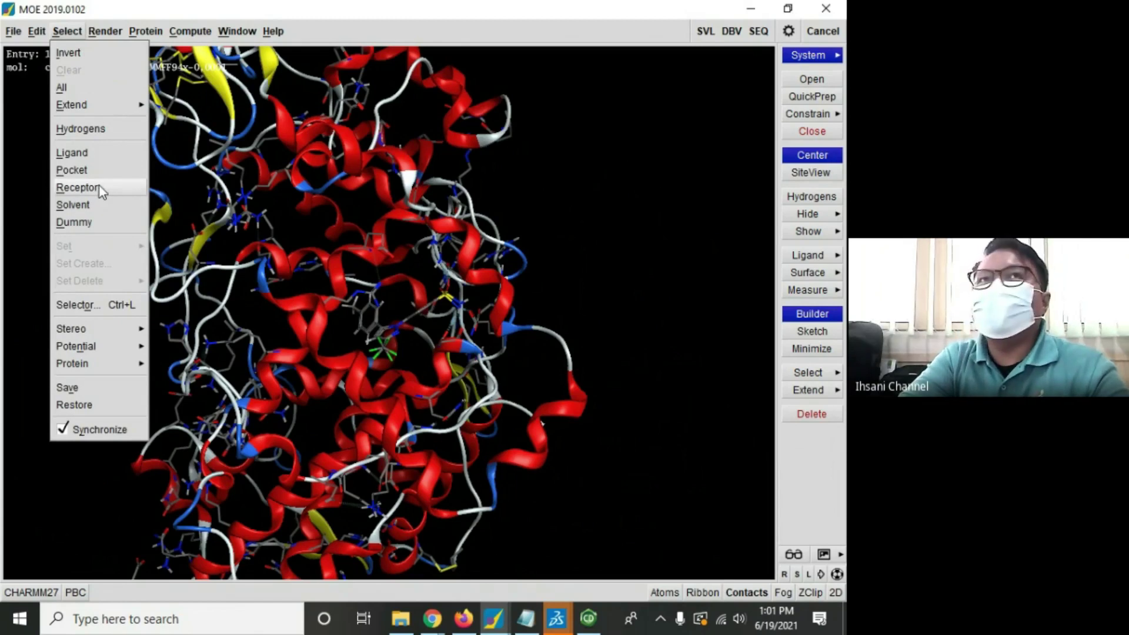
pyautogui.click(601, 167)
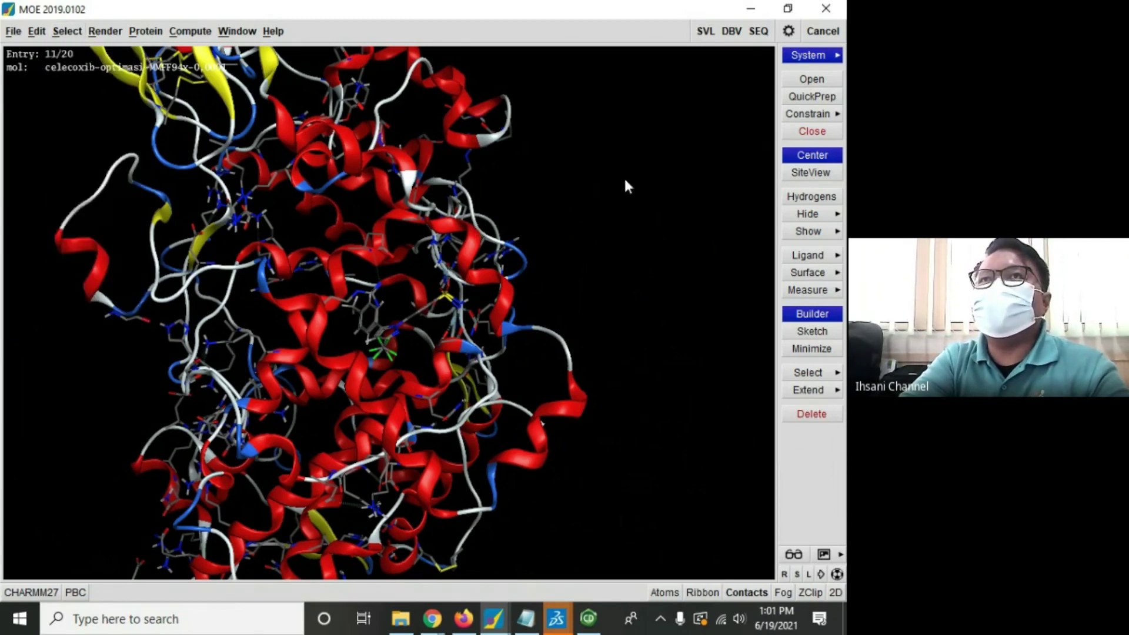
pyautogui.click(67, 31)
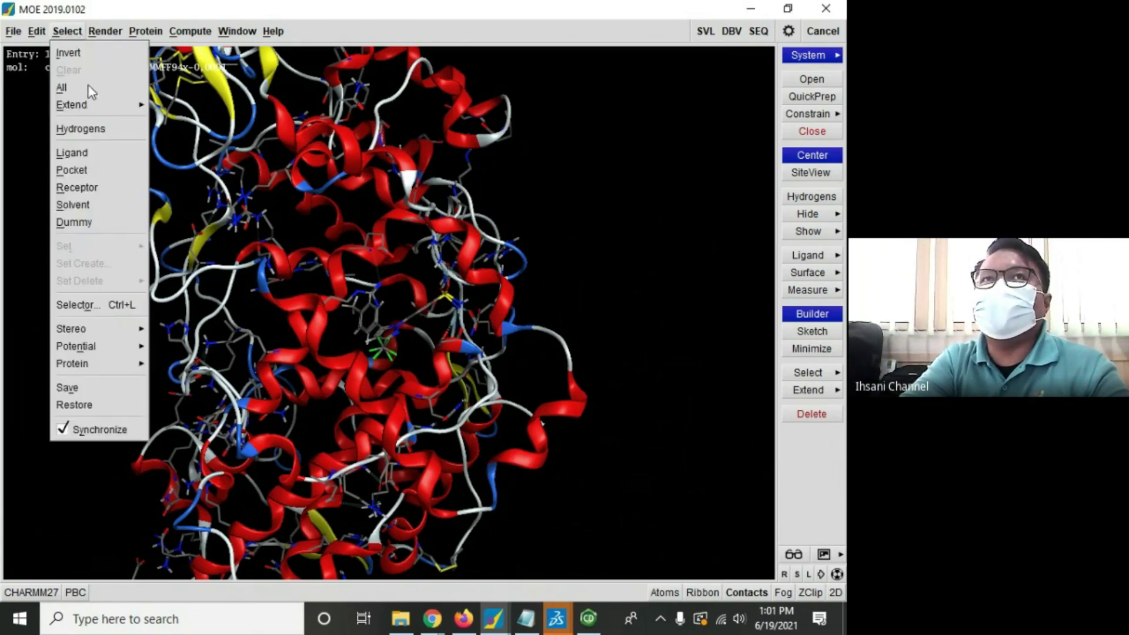
pyautogui.click(77, 188)
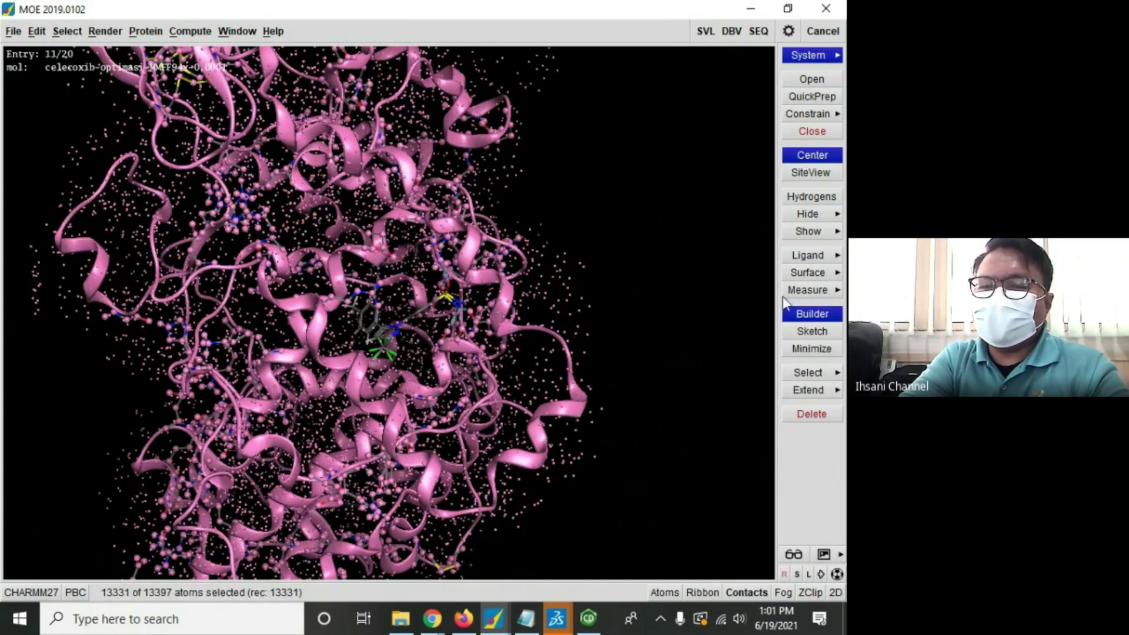
pyautogui.click(811, 414)
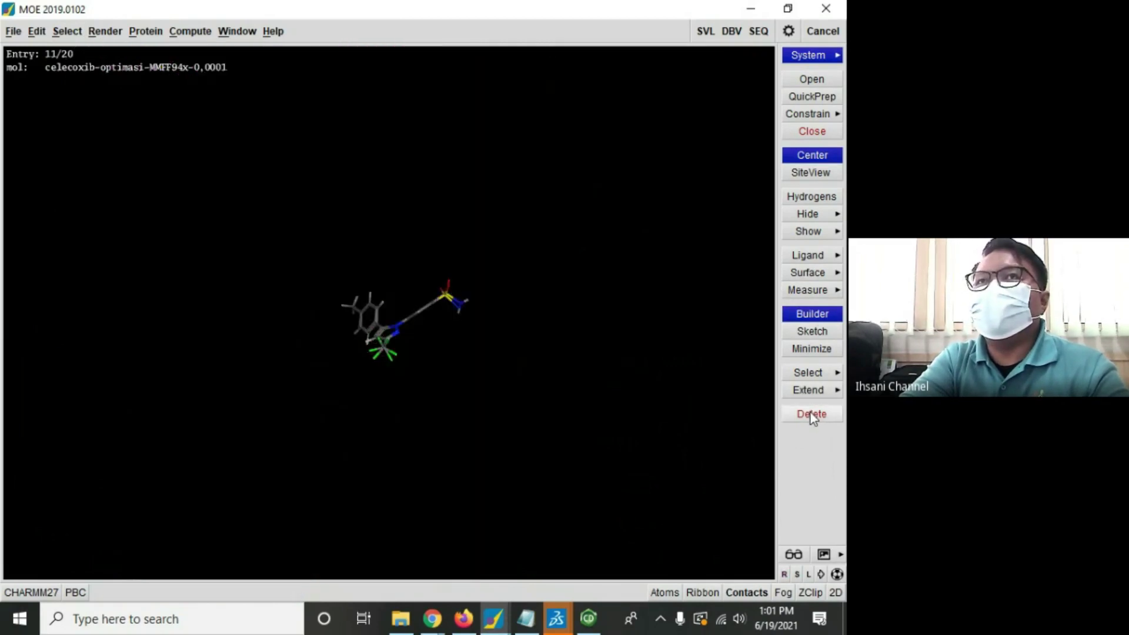
# Step: Examine how closely the crystal and redocked celecoxib ligands overlap, from close up and from different angles
pyautogui.scroll(5, 625, 349)
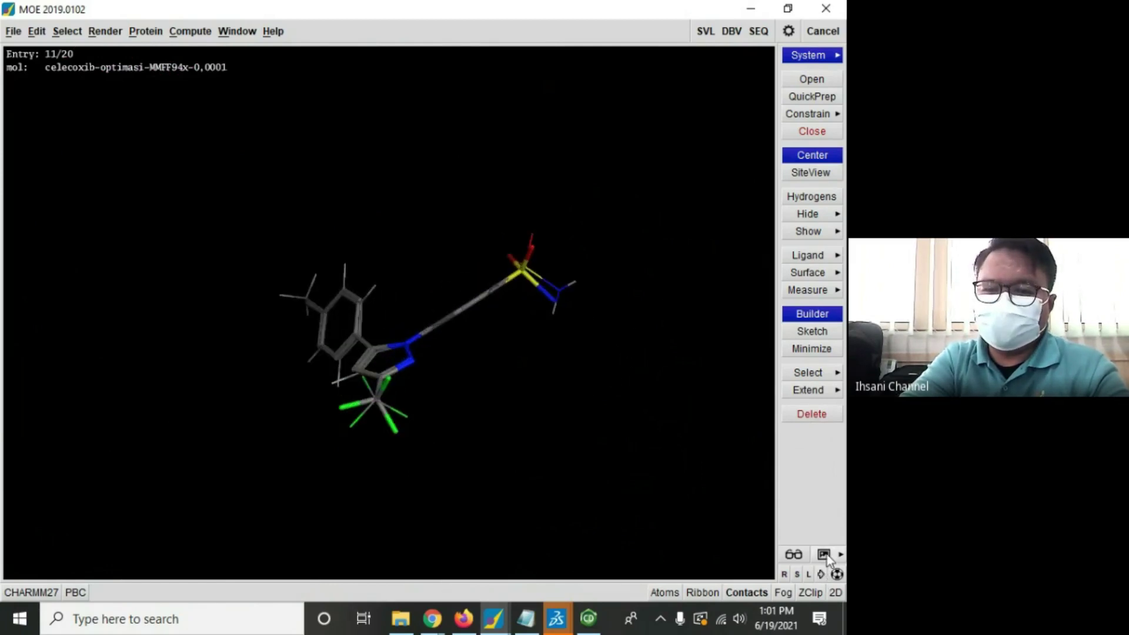
pyautogui.click(836, 574)
pyautogui.moveTo(806, 517); pyautogui.dragTo(822, 541)
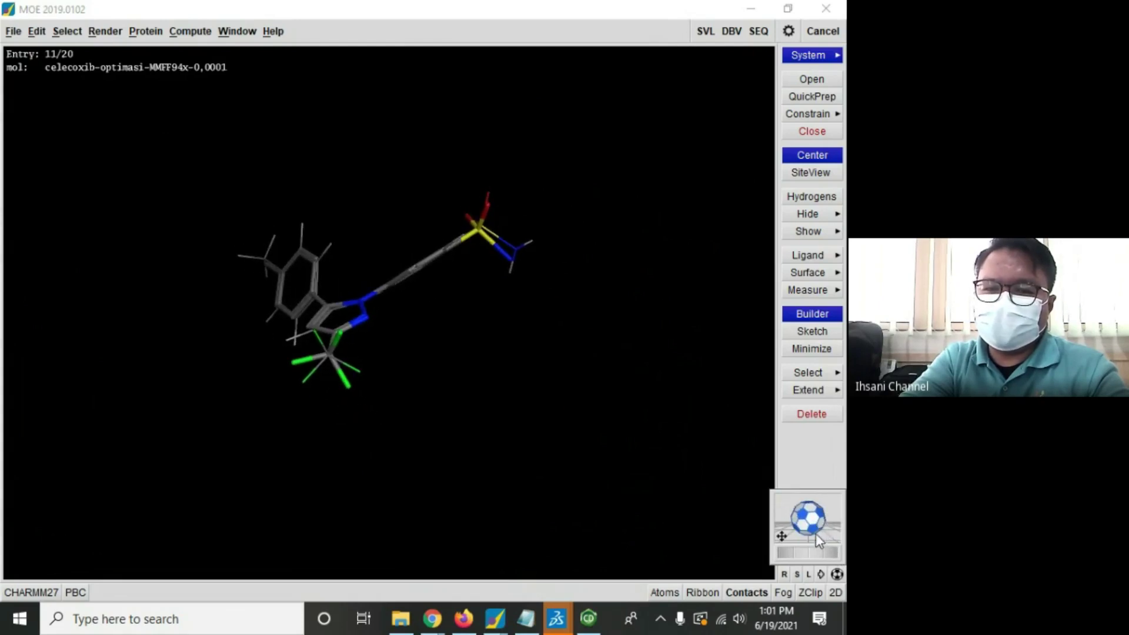
pyautogui.moveTo(812, 529)
pyautogui.mouseDown()
pyautogui.moveTo(803, 521)
pyautogui.moveTo(831, 554)
pyautogui.moveTo(809, 553)
pyautogui.moveTo(806, 527)
pyautogui.mouseUp()
pyautogui.click(822, 573)
pyautogui.click(837, 573)
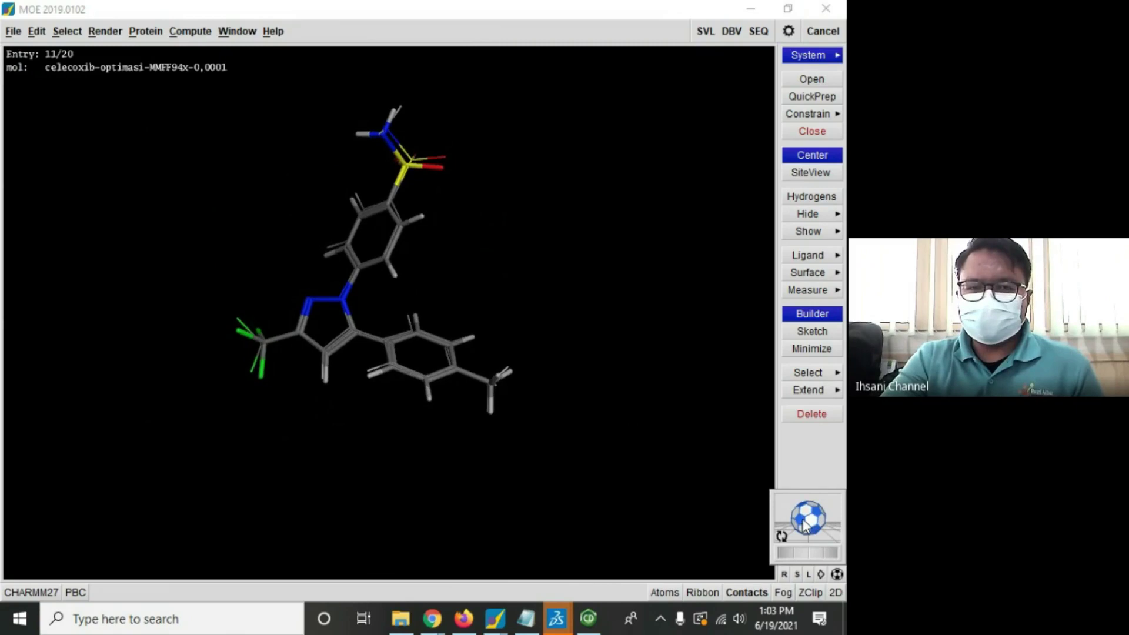
# Step: Hide the ligand of the 3ln1-prep1-dsv system and colour the carbon atoms of the remaining ligand yellow
pyautogui.click(809, 56)
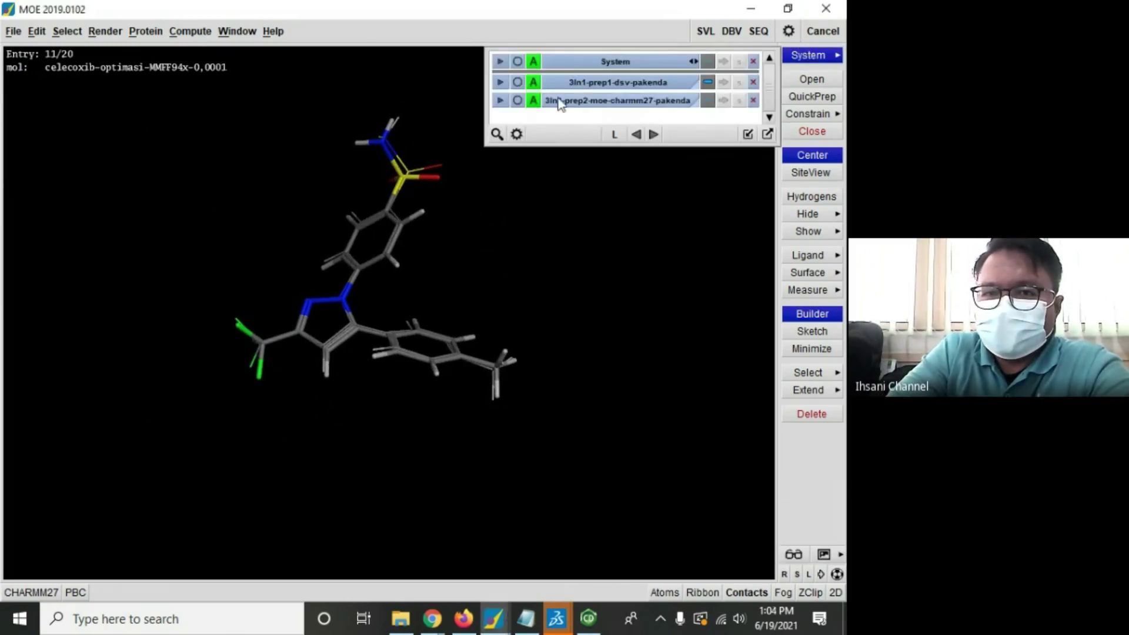
pyautogui.click(596, 83)
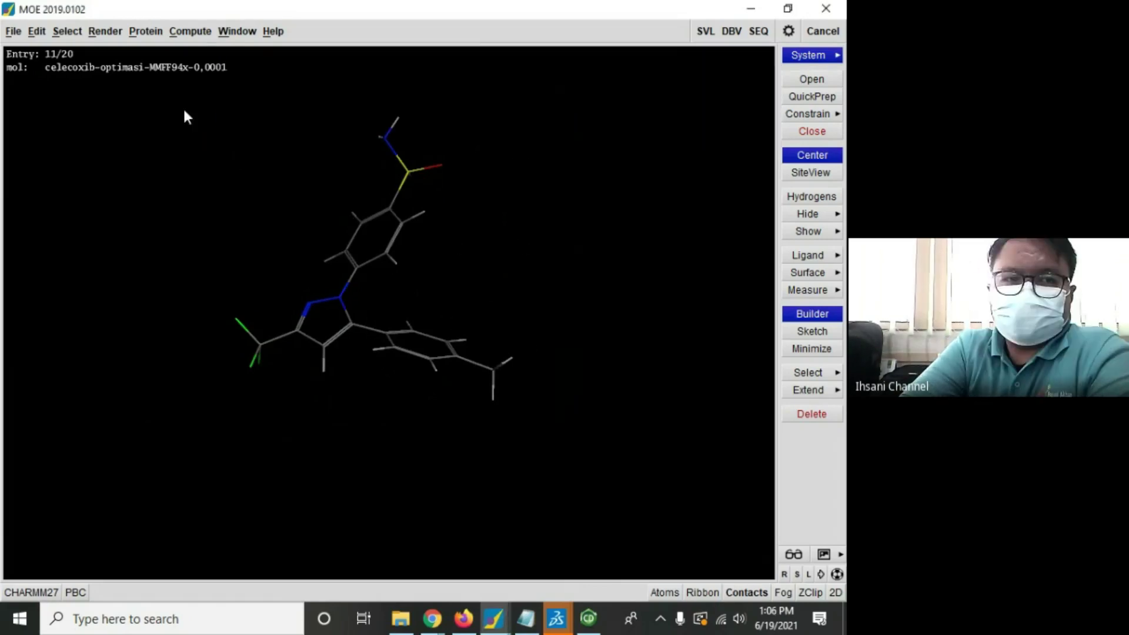
pyautogui.moveTo(202, 111); pyautogui.dragTo(601, 402)
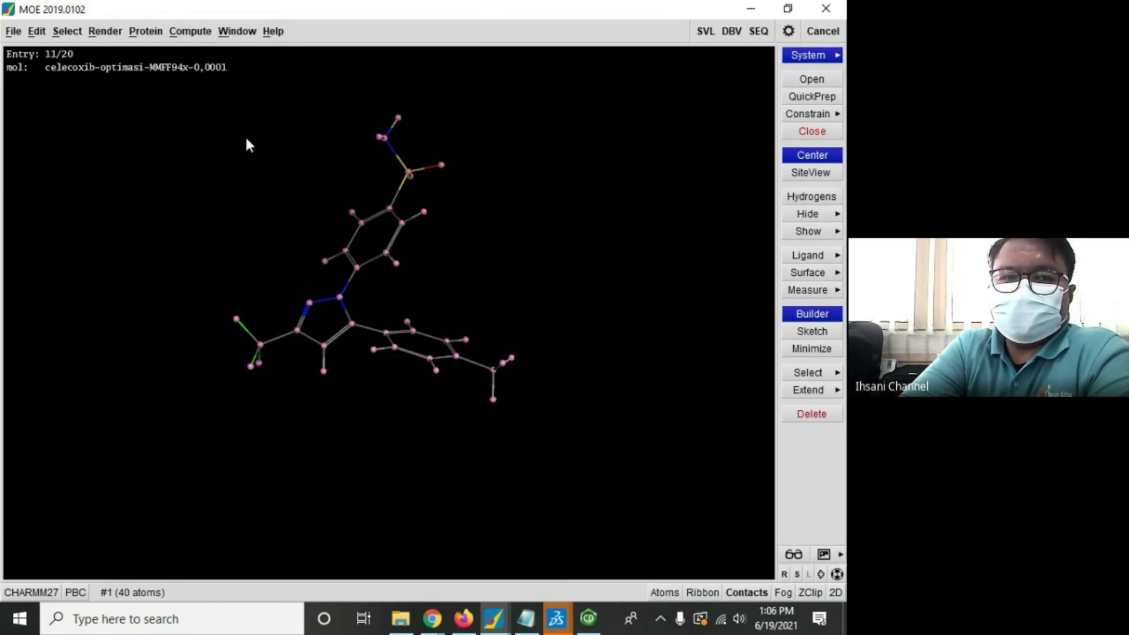
pyautogui.click(108, 32)
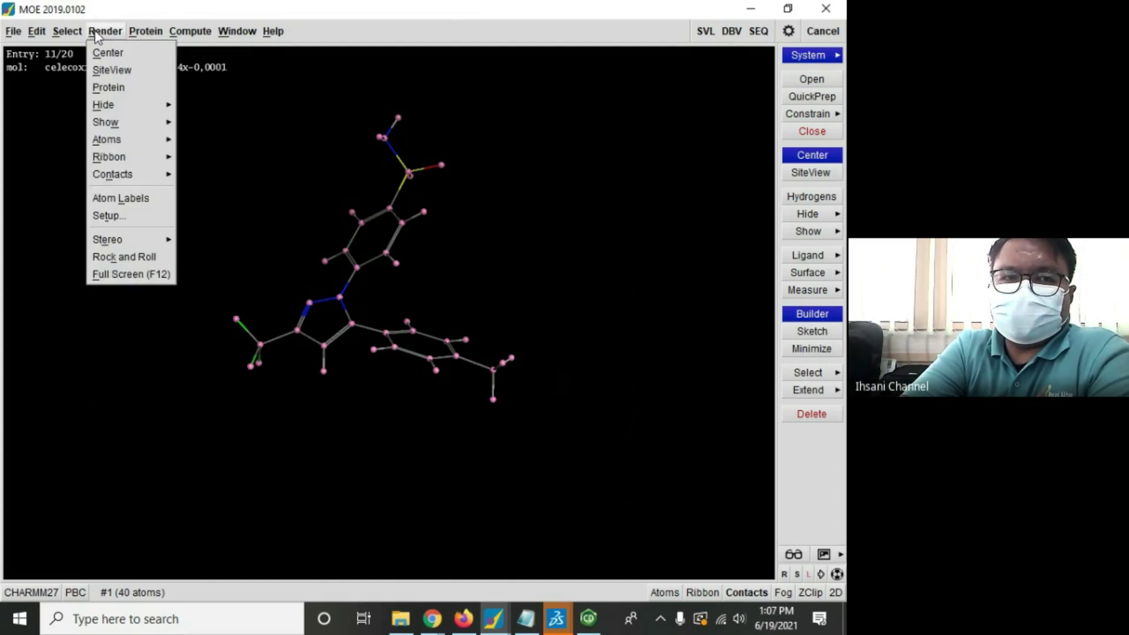
pyautogui.click(126, 145)
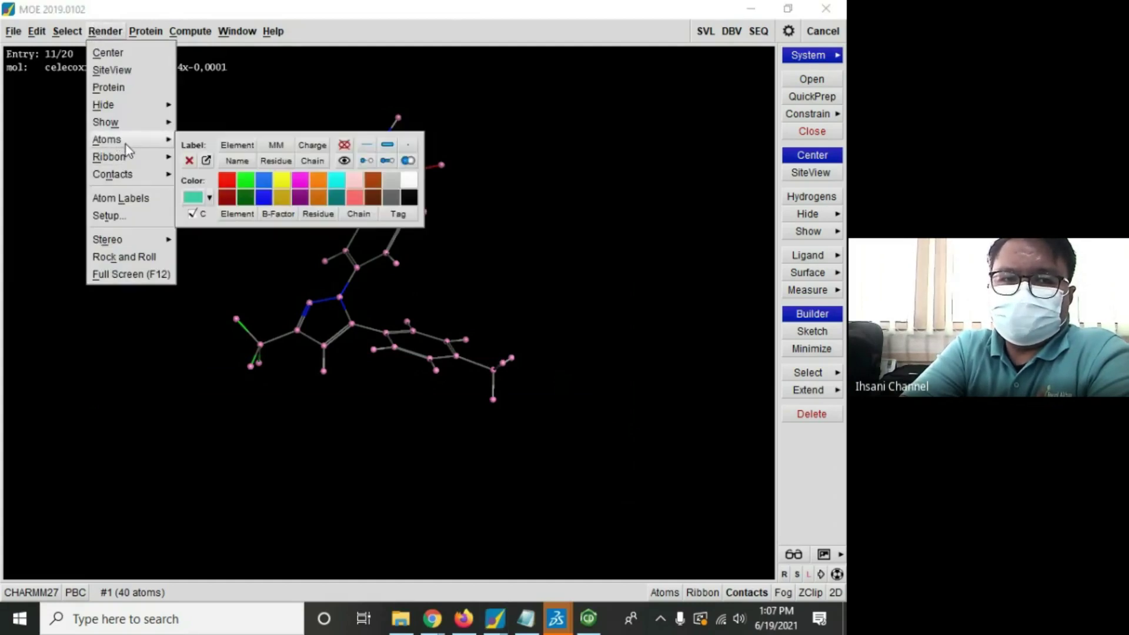
pyautogui.click(285, 184)
pyautogui.click(639, 239)
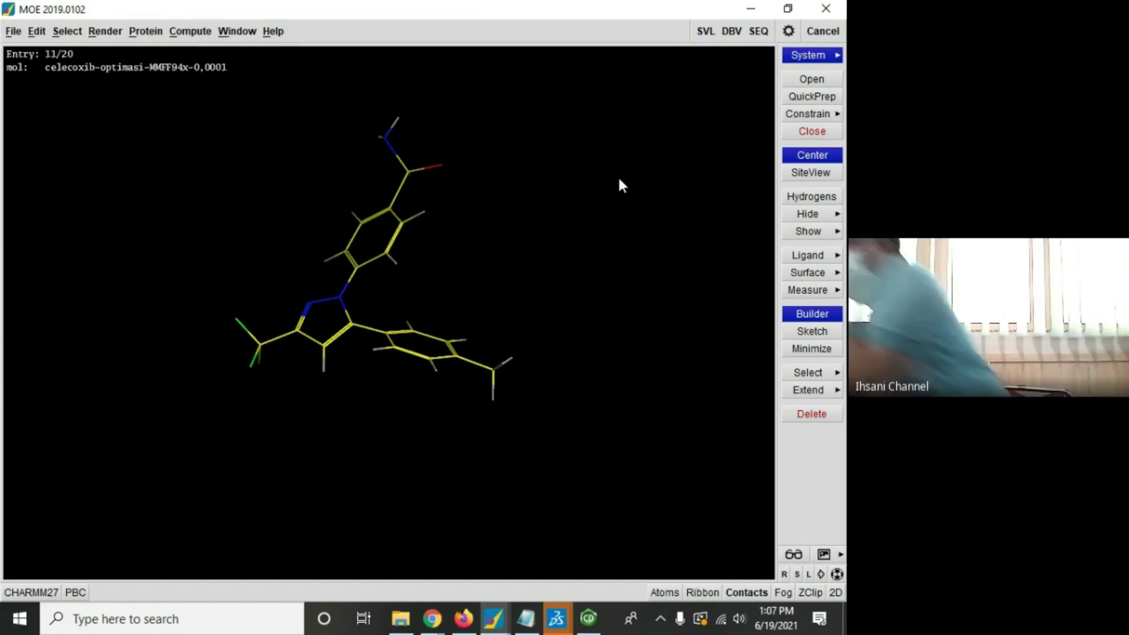
# Step: Show the 3ln1-prep1-dsv system again so both ligands are displayed superimposed
pyautogui.click(795, 57)
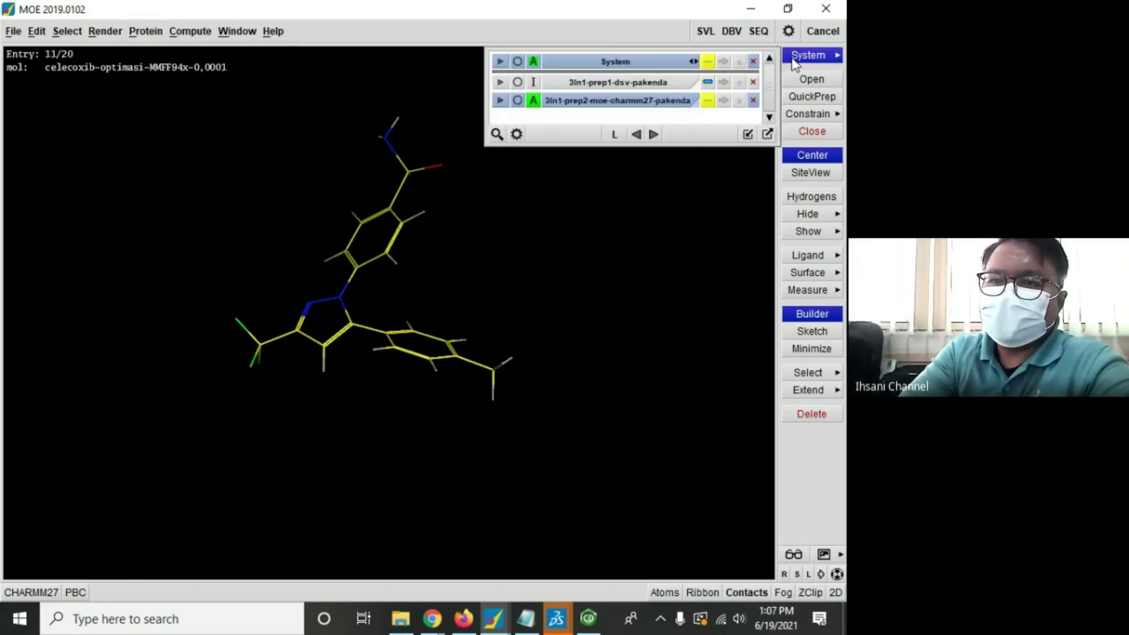
pyautogui.click(668, 83)
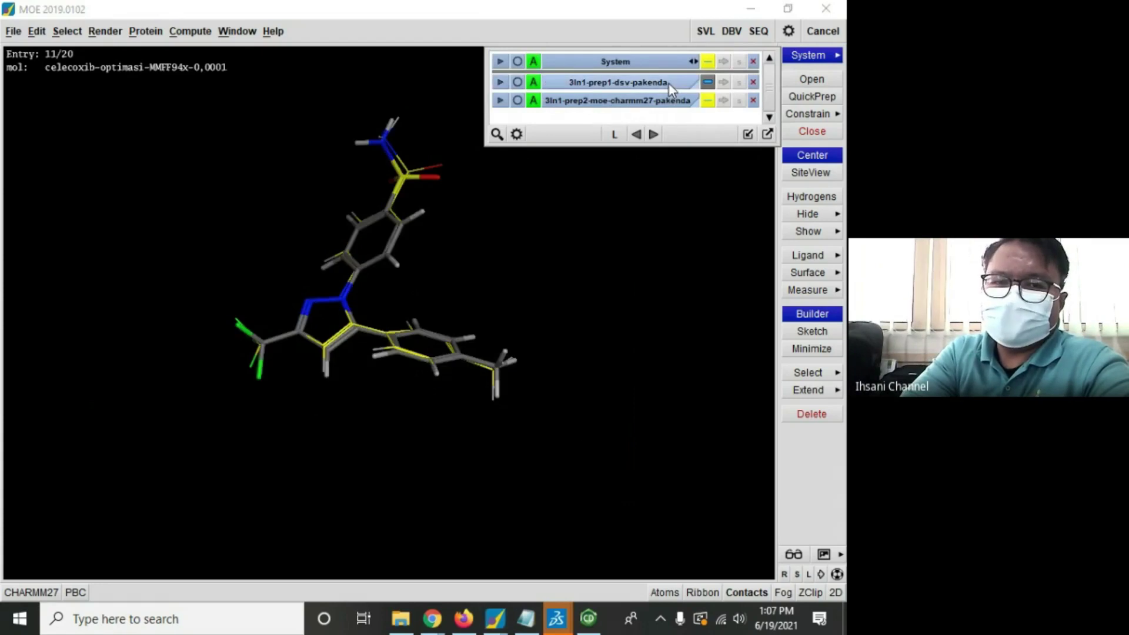
pyautogui.click(676, 319)
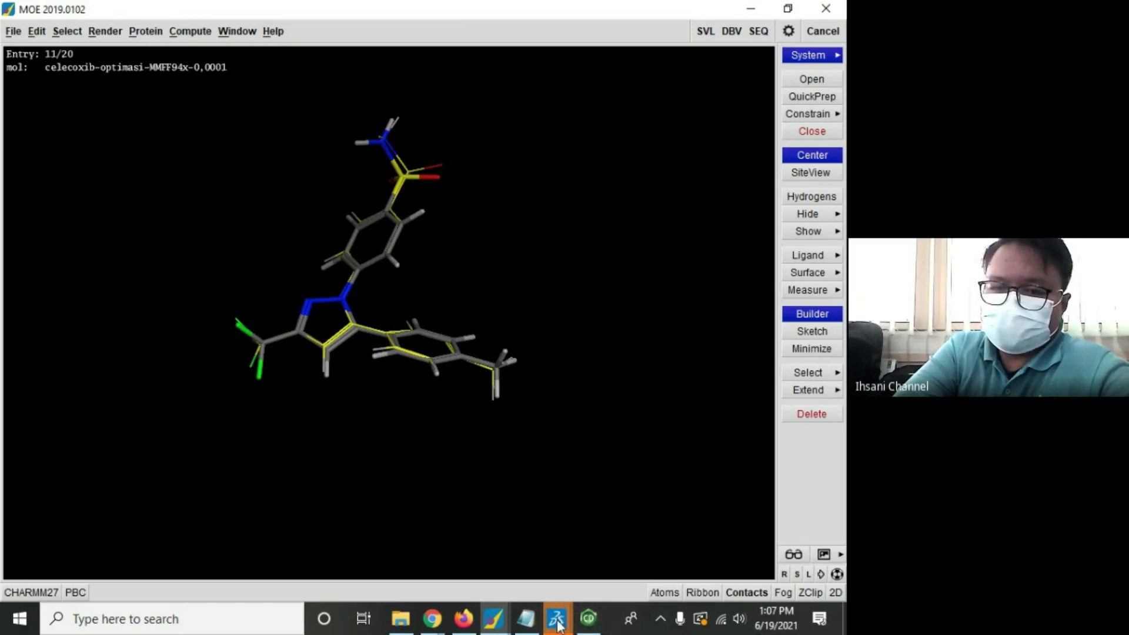
# Step: Select both ligands and set up saving them in Protein Data Bank (.pdb) format in the COX-2 Inhibitor project's subfolder
pyautogui.moveTo(164, 88); pyautogui.dragTo(612, 464)
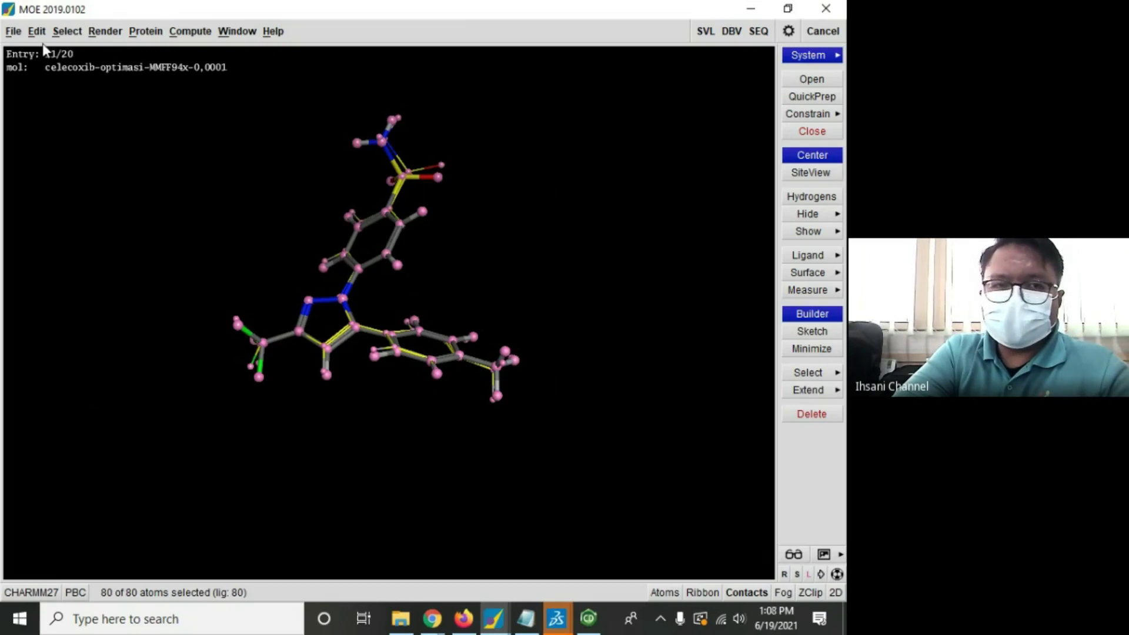
pyautogui.click(14, 33)
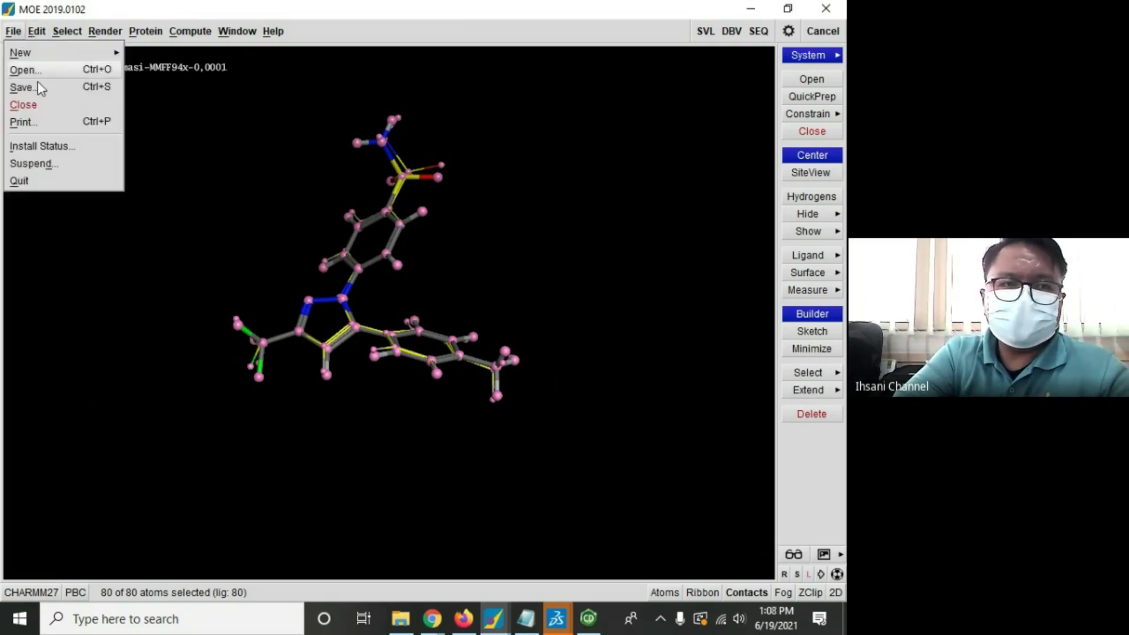
pyautogui.click(24, 88)
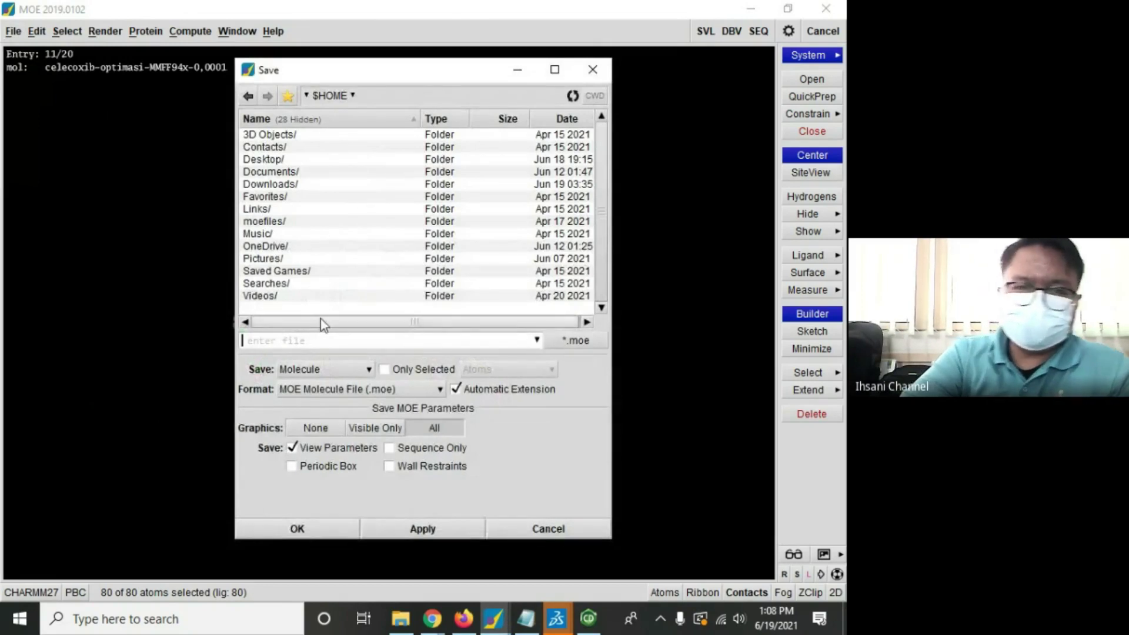
pyautogui.click(272, 174)
pyautogui.doubleClick(272, 175)
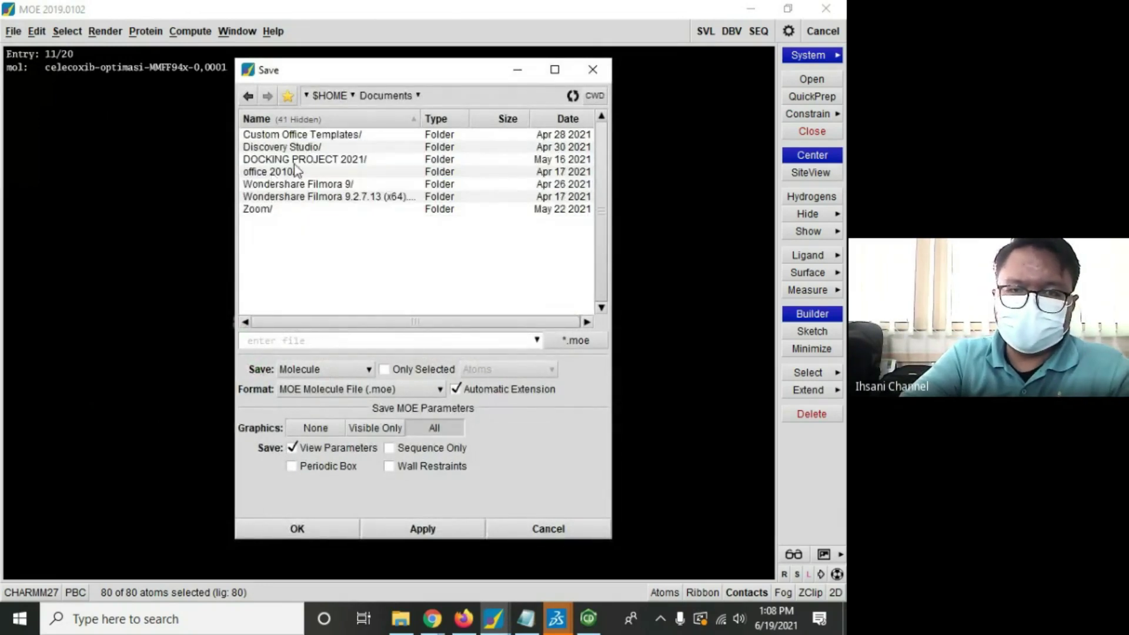
pyautogui.doubleClick(294, 162)
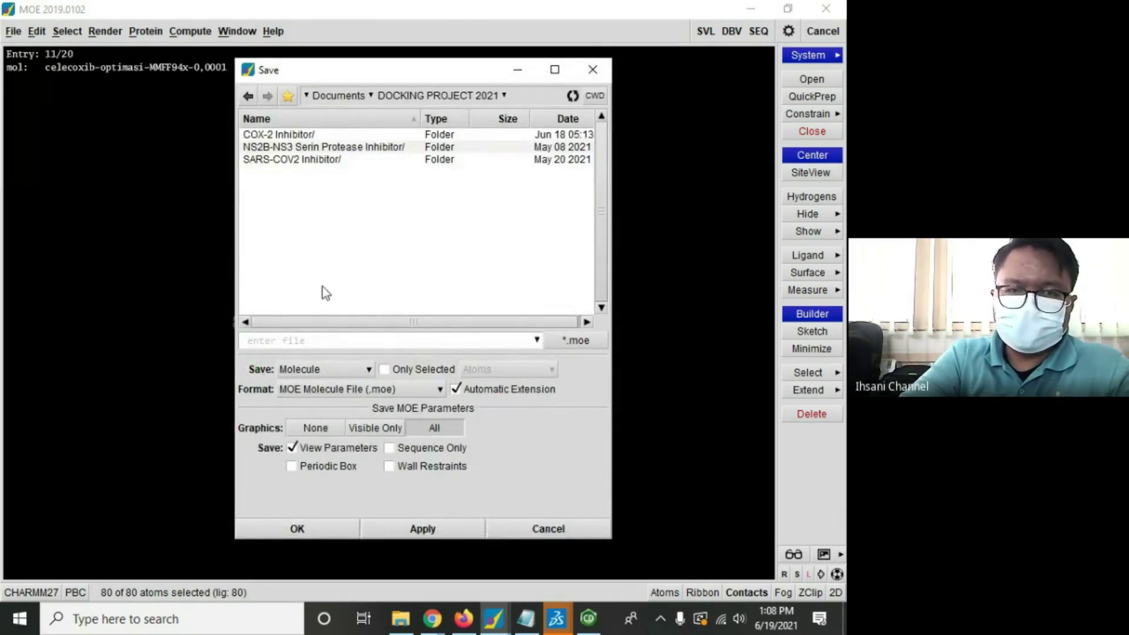
pyautogui.doubleClick(308, 137)
pyautogui.doubleClick(303, 165)
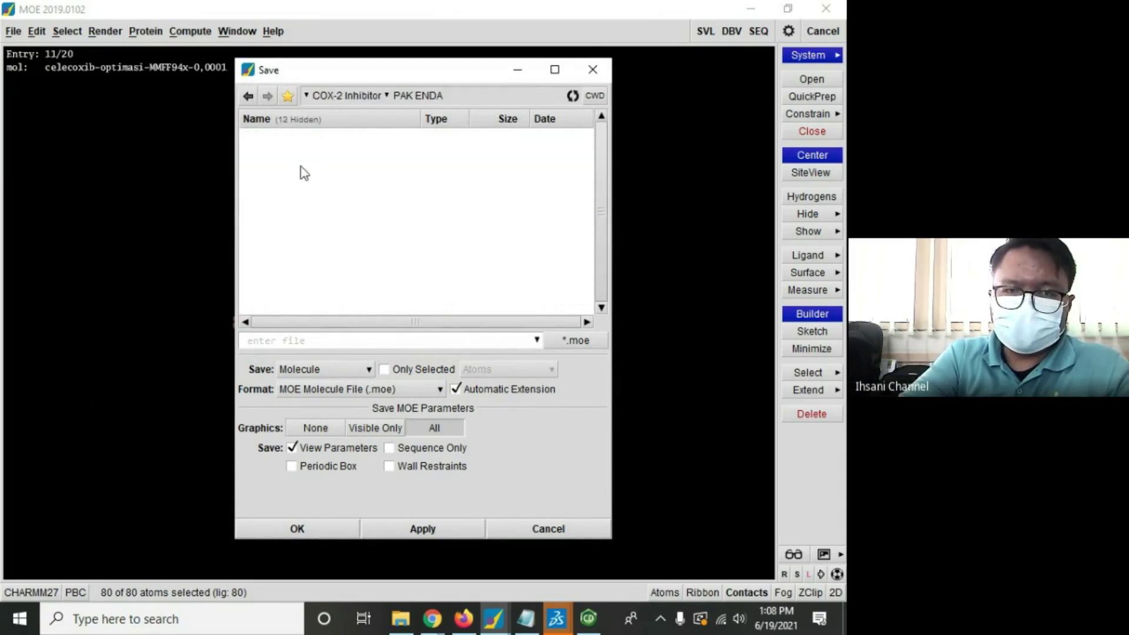
pyautogui.click(322, 391)
pyautogui.click(311, 515)
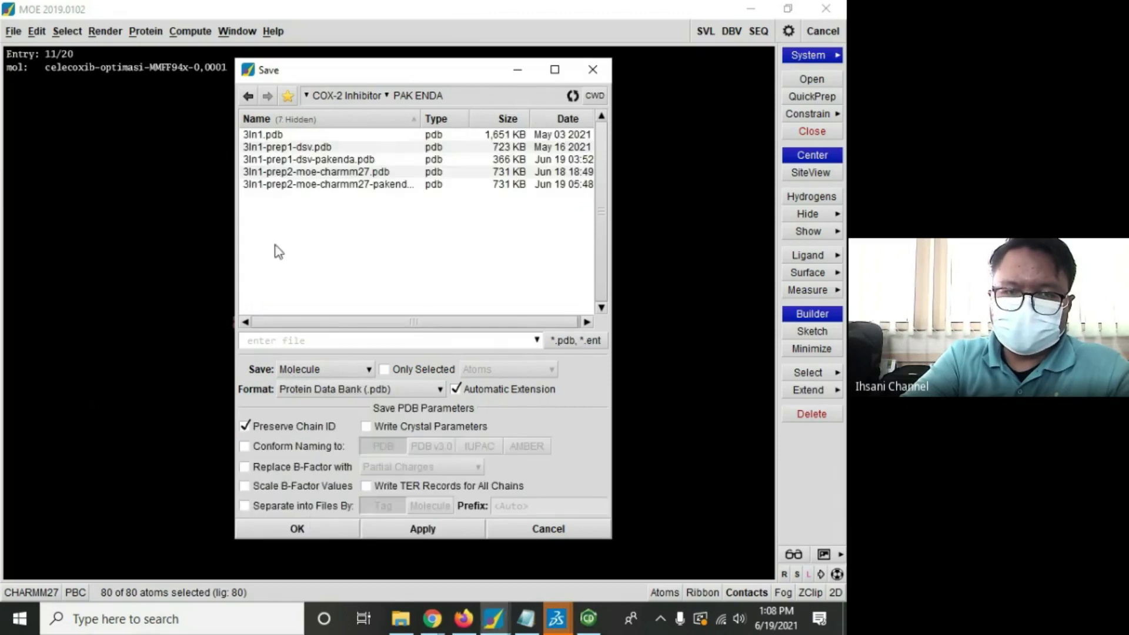
# Step: Name the file superimposition-co-crystal-ligand-and-redocked-ligand and save it
pyautogui.click(308, 338)
pyautogui.write('superimpo')
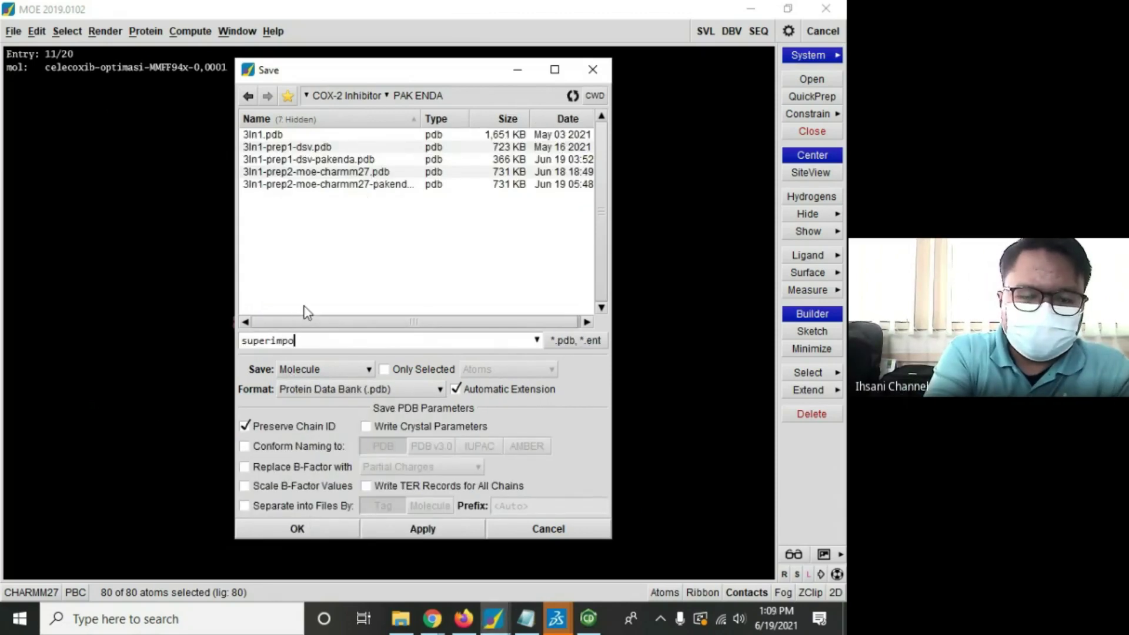
pyautogui.write('sition')
pyautogui.press('BackSpace')
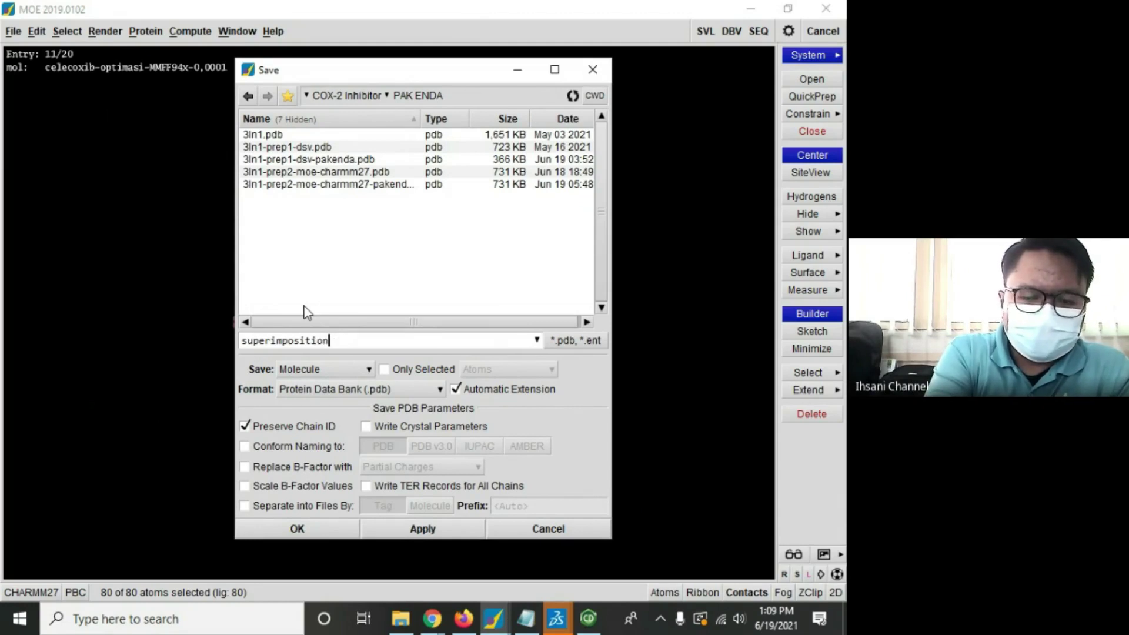
pyautogui.write('-co-crysta')
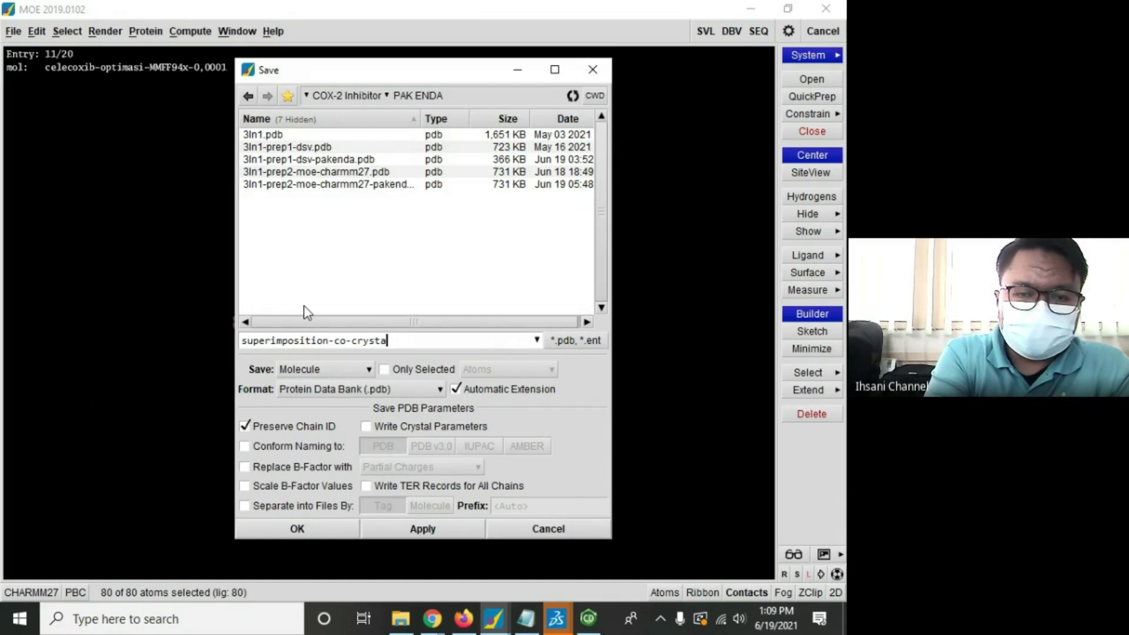
pyautogui.write('l-ligand-and-re')
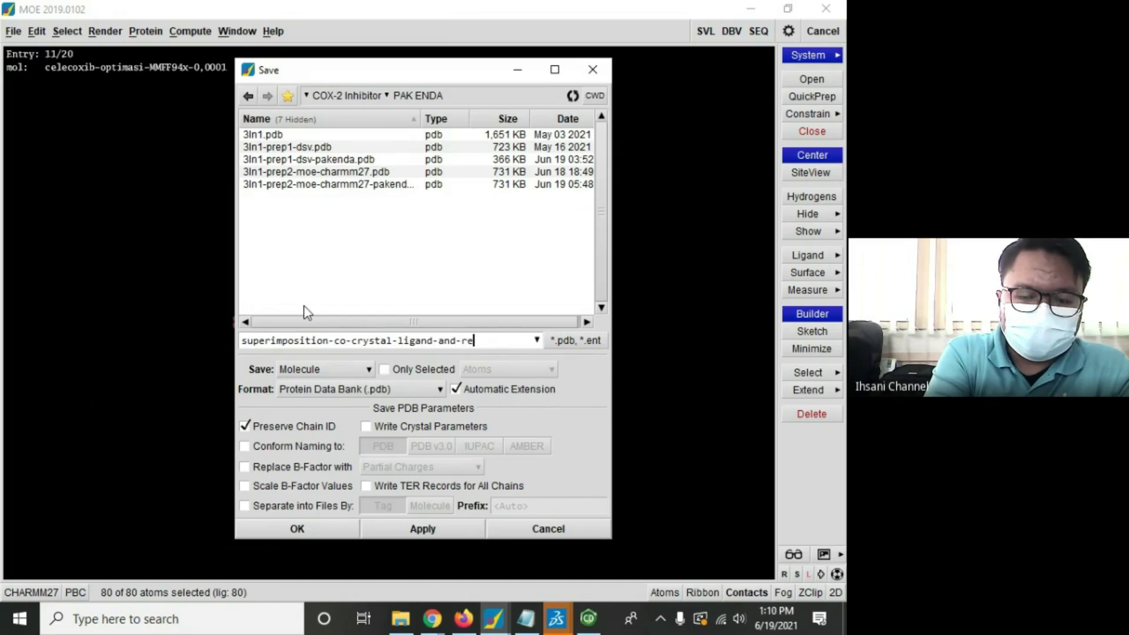
pyautogui.write('docked-ligand')
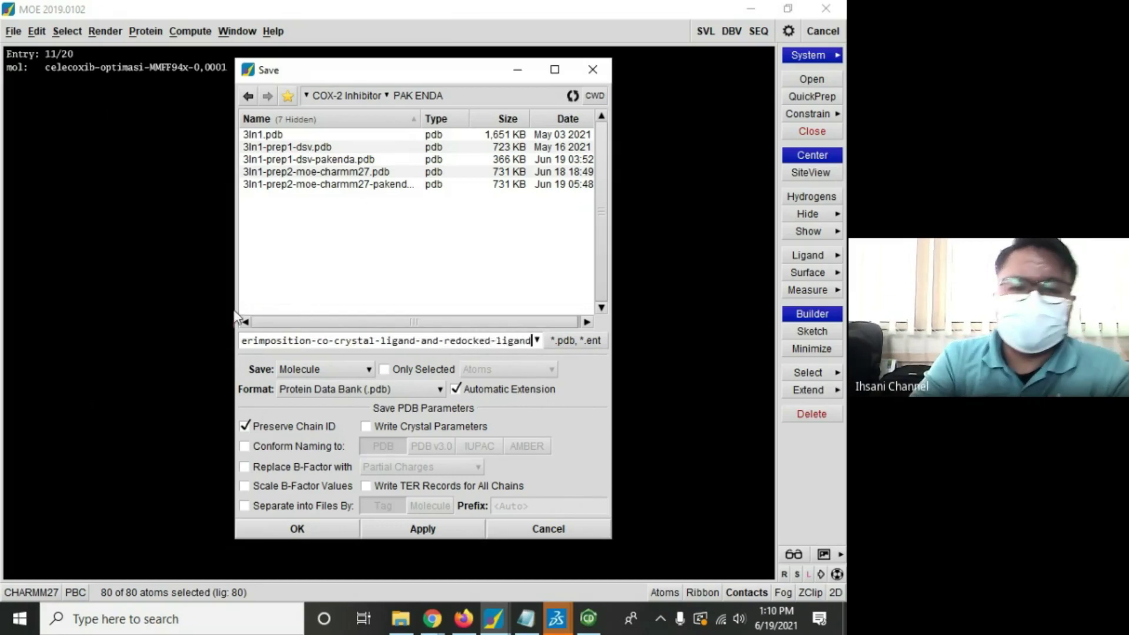
pyautogui.click(317, 531)
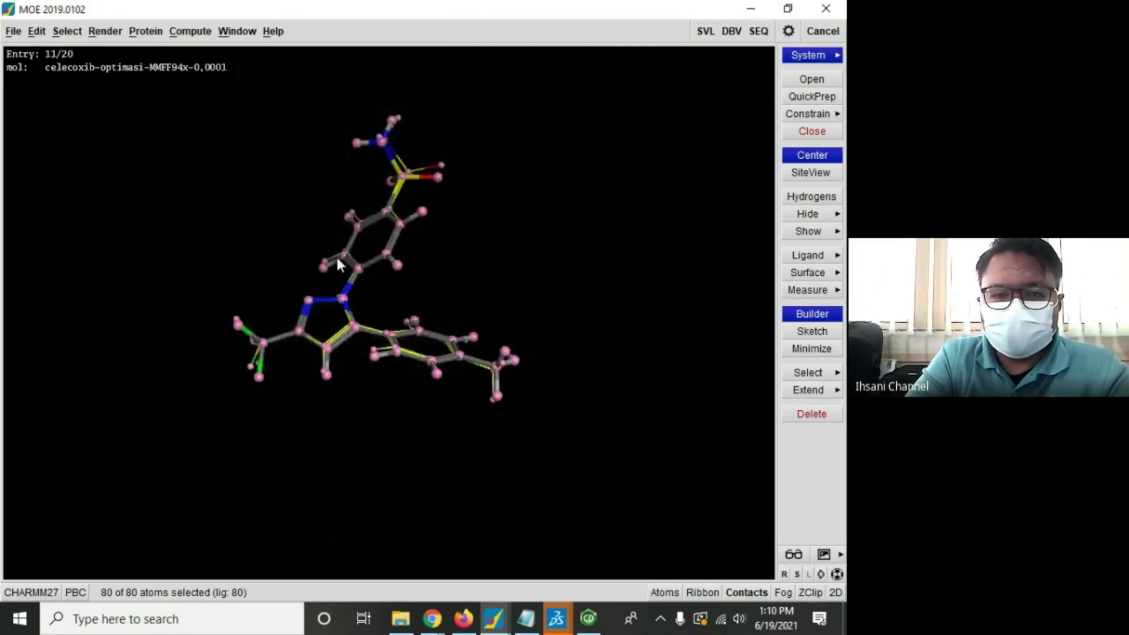
# Step: Clear the ligand selection and undo the recent edits, back through the receptor deletion
pyautogui.click(464, 252)
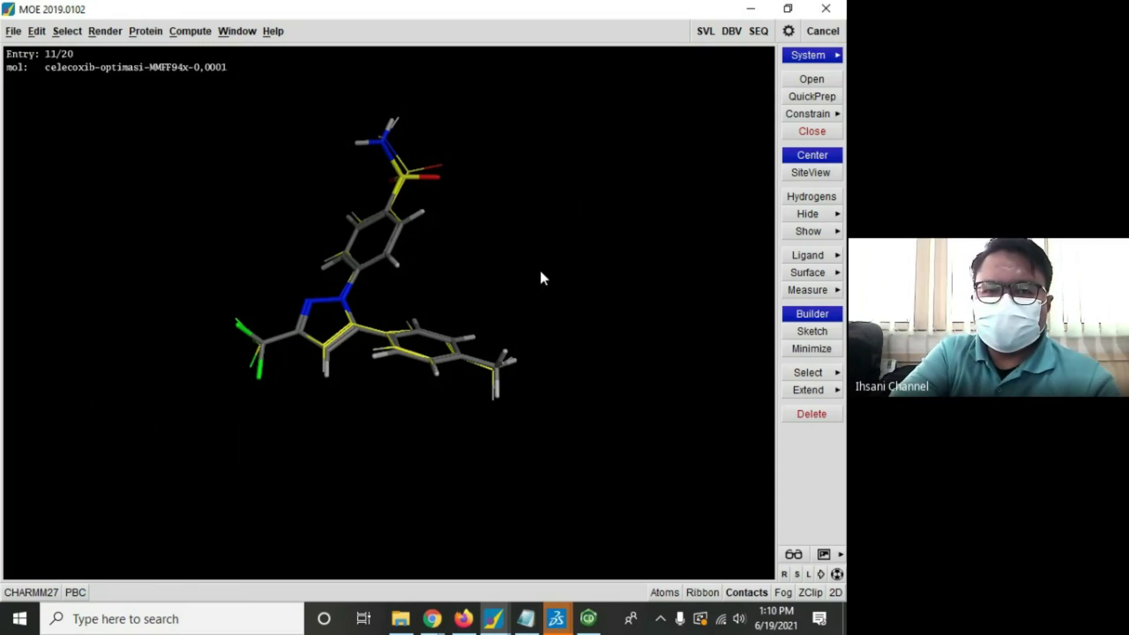
pyautogui.hotkey('ctrl', 'a')
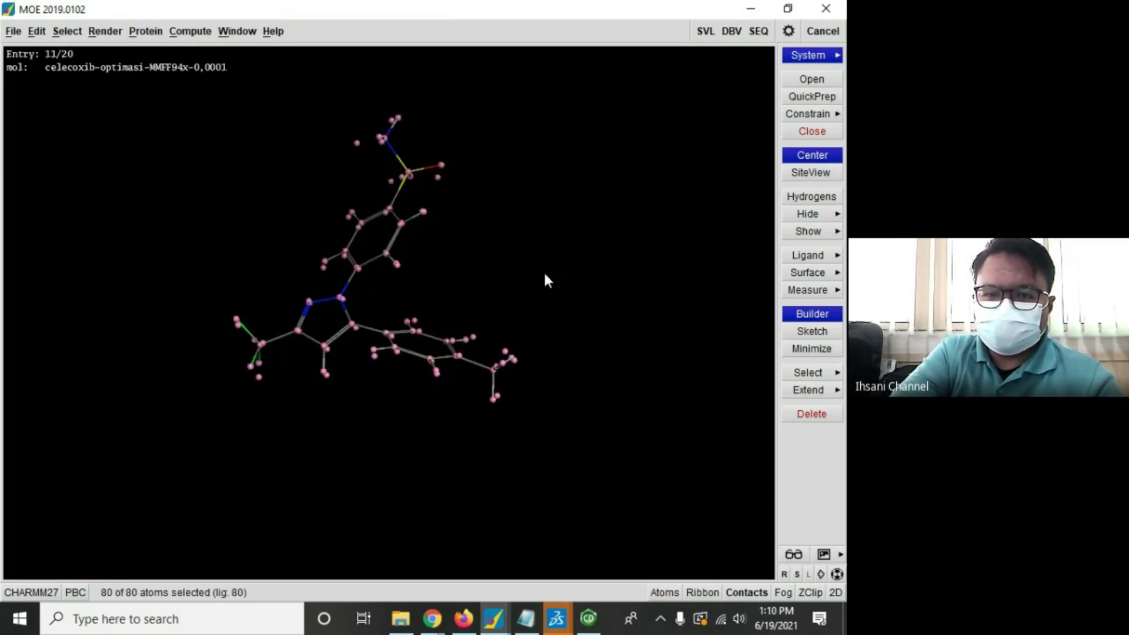
pyautogui.click(470, 253)
pyautogui.moveTo(469, 253); pyautogui.dragTo(483, 261, button='middle')
pyautogui.hotkey('ctrl', 'a')
pyautogui.click(486, 262)
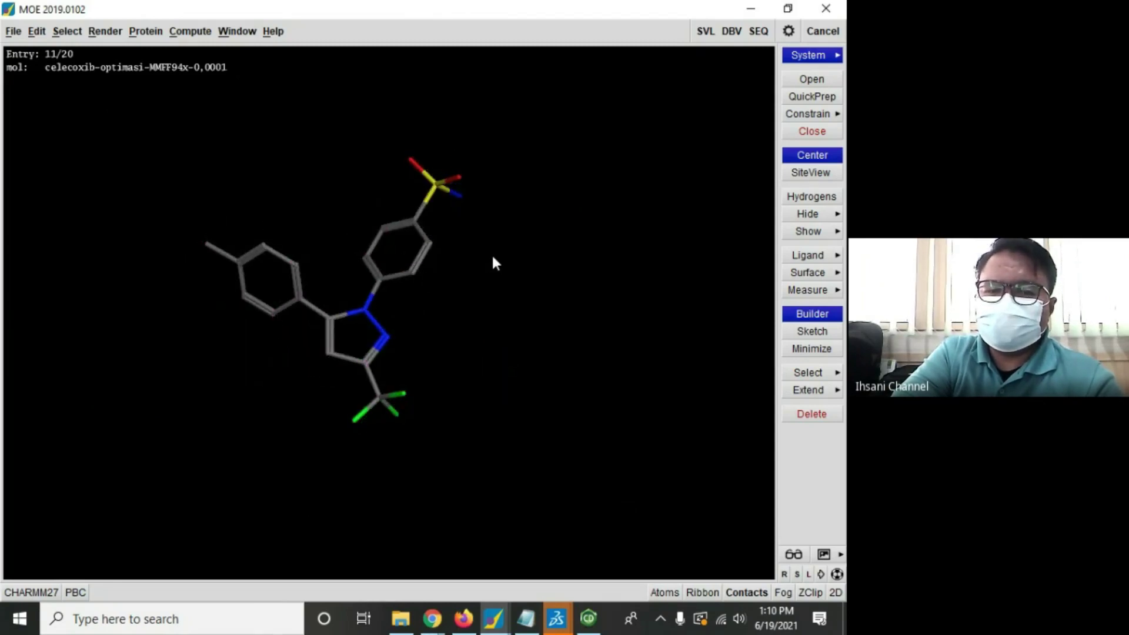
pyautogui.hotkey('ctrl', 'z')
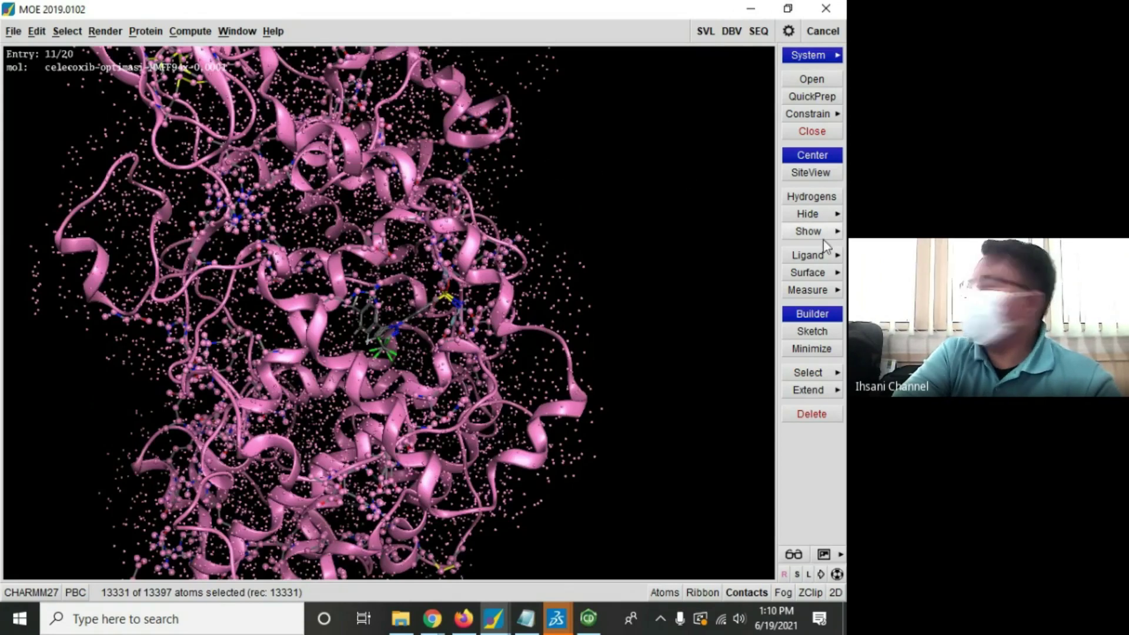
# Step: Clear the atom selection and close the 3ln1-prep1-dsv system, keeping the receptor and the redocked ligand loaded
pyautogui.click(674, 211)
pyautogui.click(811, 57)
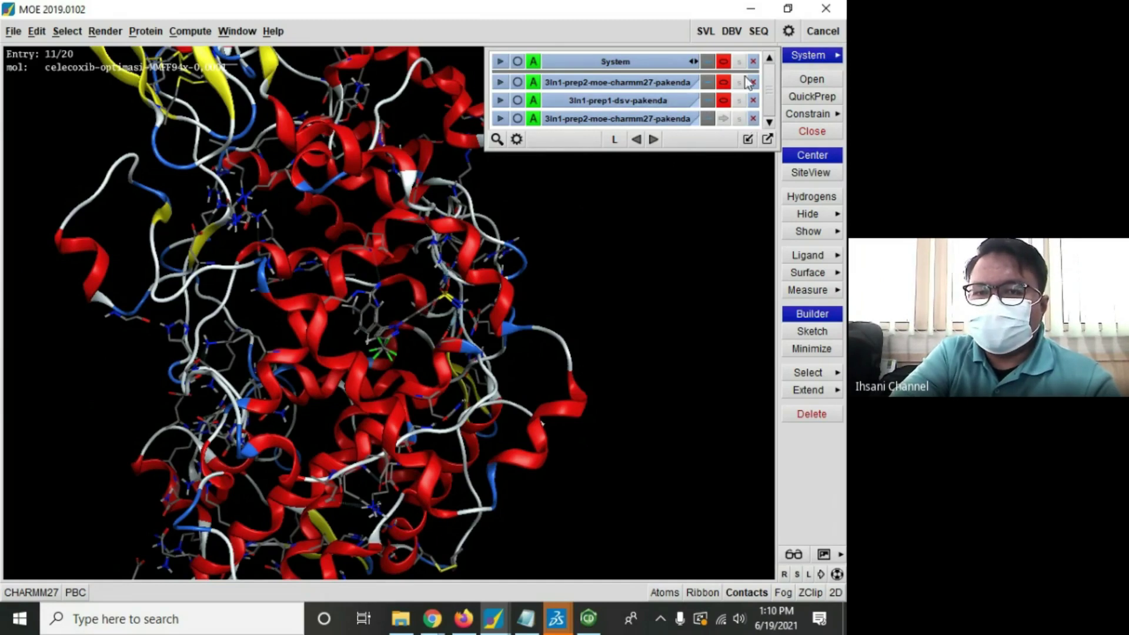
pyautogui.click(754, 101)
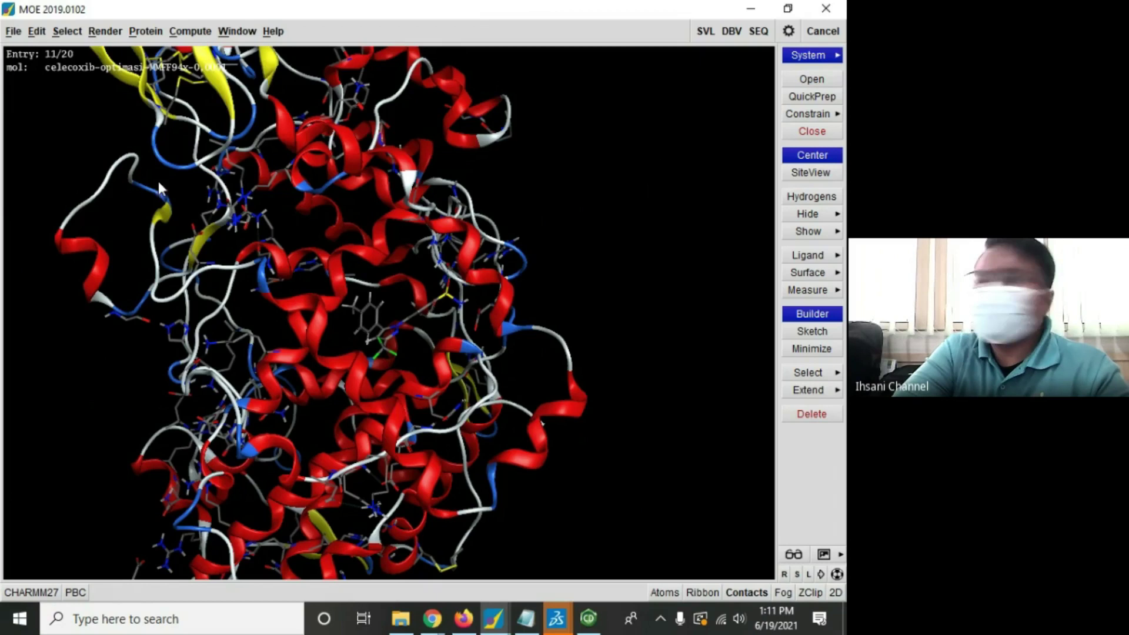
# Step: Start saving the current complex and browse to the project subfolder inside Documents, COX-2 Inhibitor
pyautogui.click(14, 34)
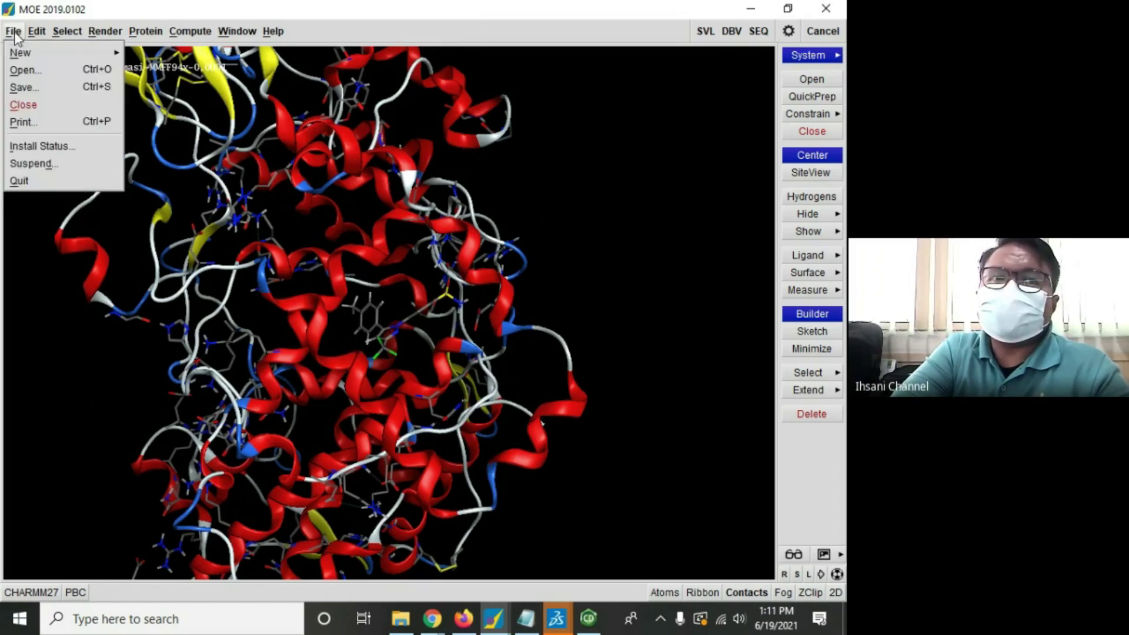
pyautogui.click(33, 88)
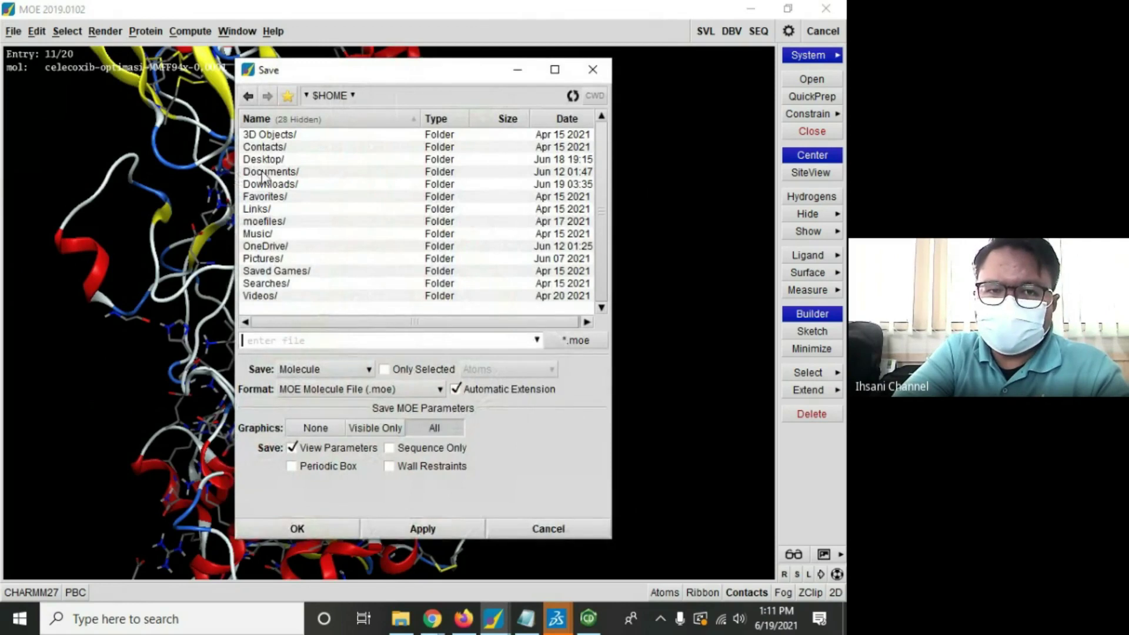
pyautogui.doubleClick(263, 172)
pyautogui.doubleClick(265, 160)
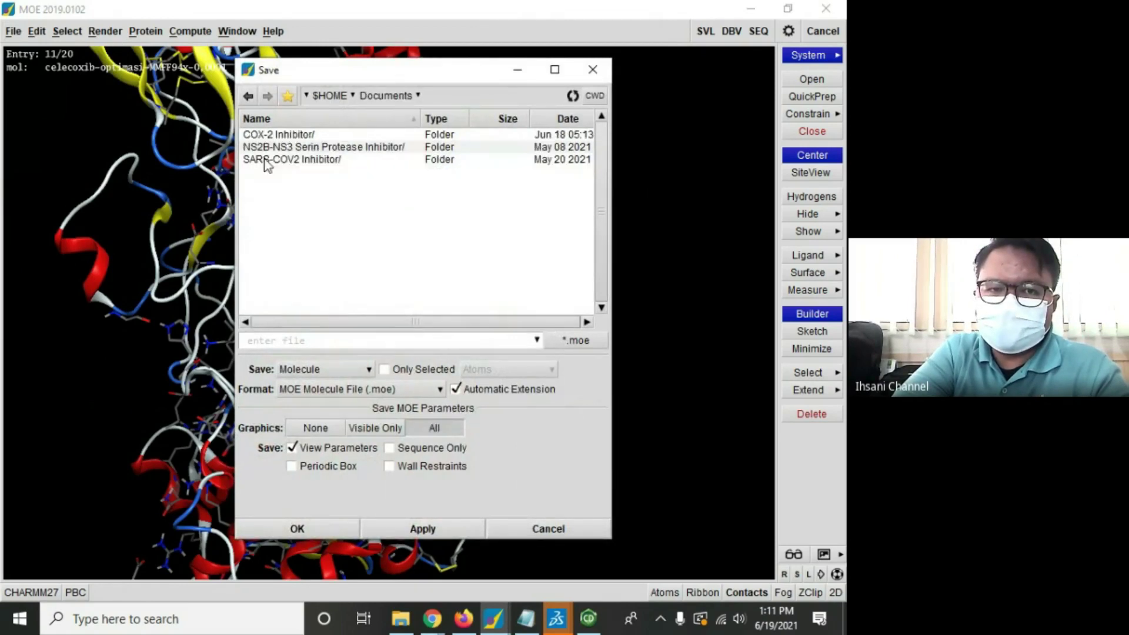
pyautogui.doubleClick(294, 135)
pyautogui.doubleClick(295, 159)
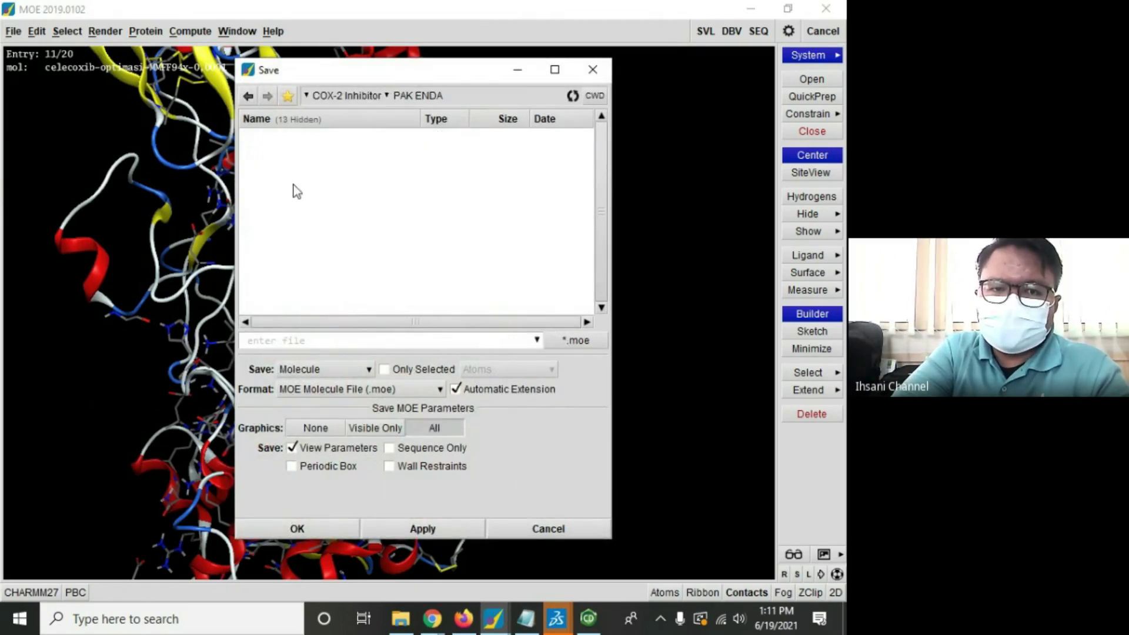
# Step: Set the save format to Protein Data Bank (.pdb) and name the file redocking-result-celecoxib
pyautogui.click(344, 393)
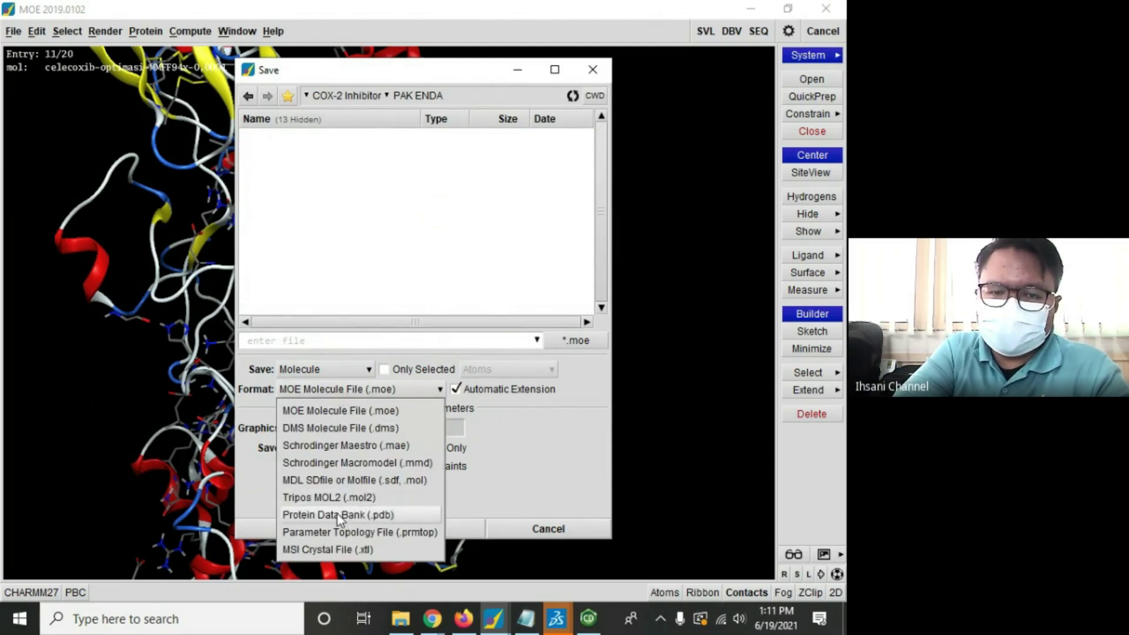
pyautogui.click(338, 514)
pyautogui.click(325, 342)
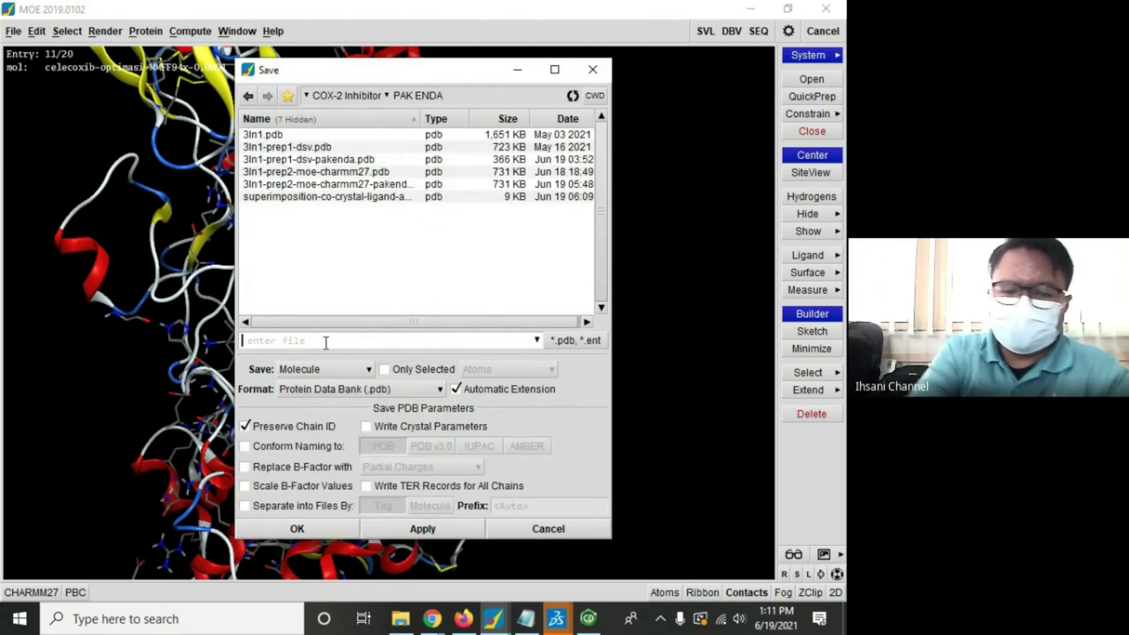
pyautogui.write('redocking-result')
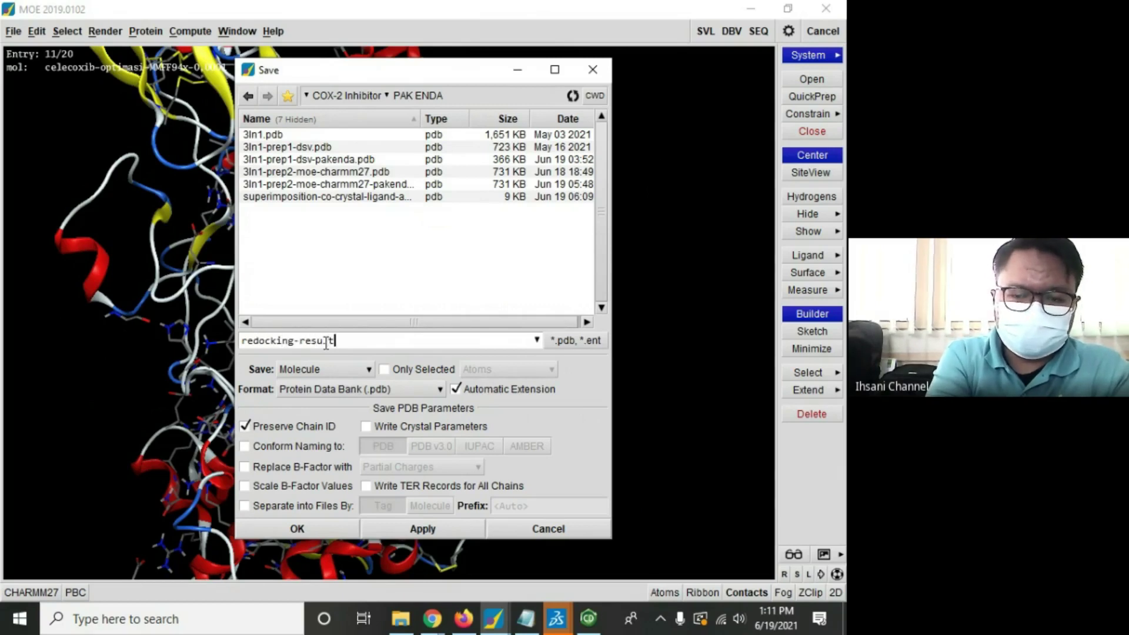
pyautogui.write('-celecoxib')
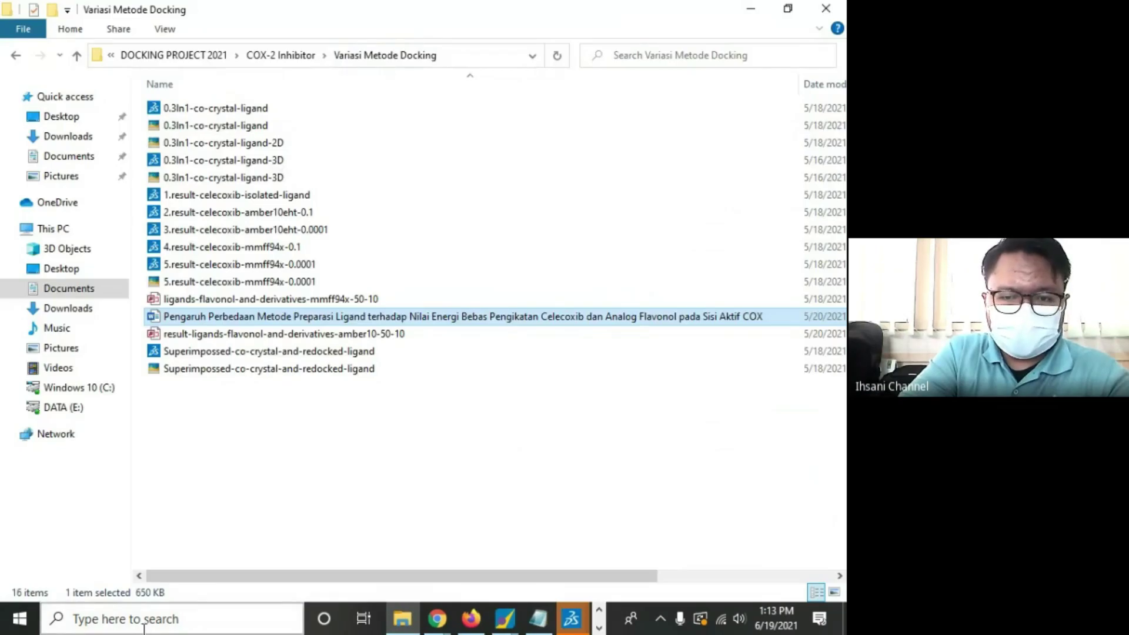
# Step: Switch to Word and create a new blank document for the docking results table
pyautogui.click(136, 619)
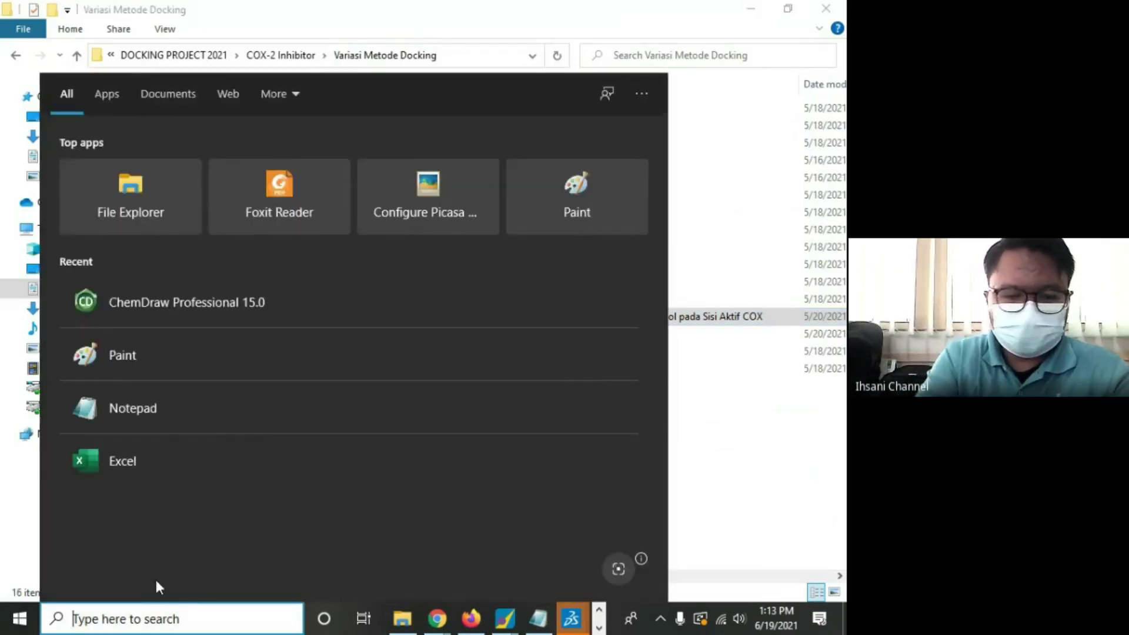
pyautogui.write('word')
pyautogui.press('Return')
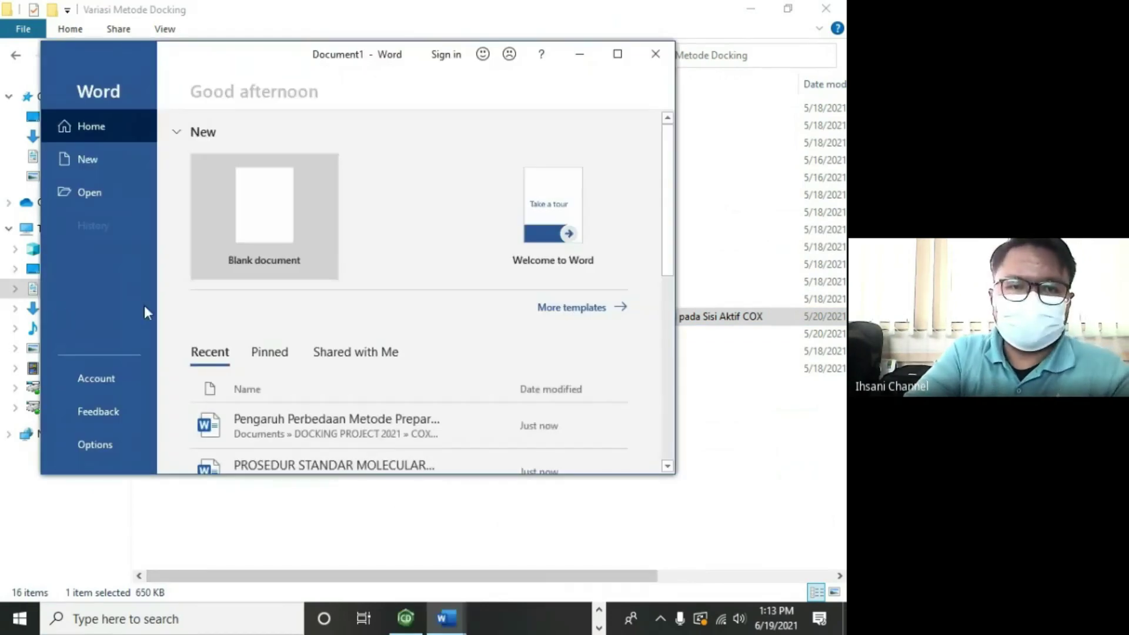
pyautogui.click(267, 234)
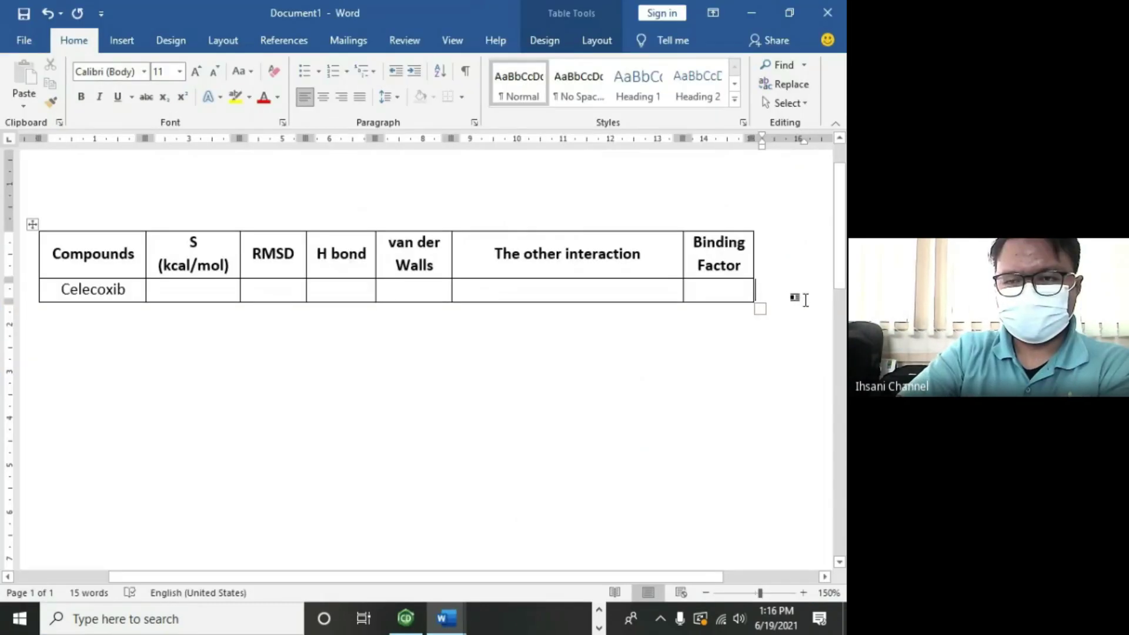
# Step: Add an empty row to the results table below the Celecoxib row
pyautogui.press('Tab')
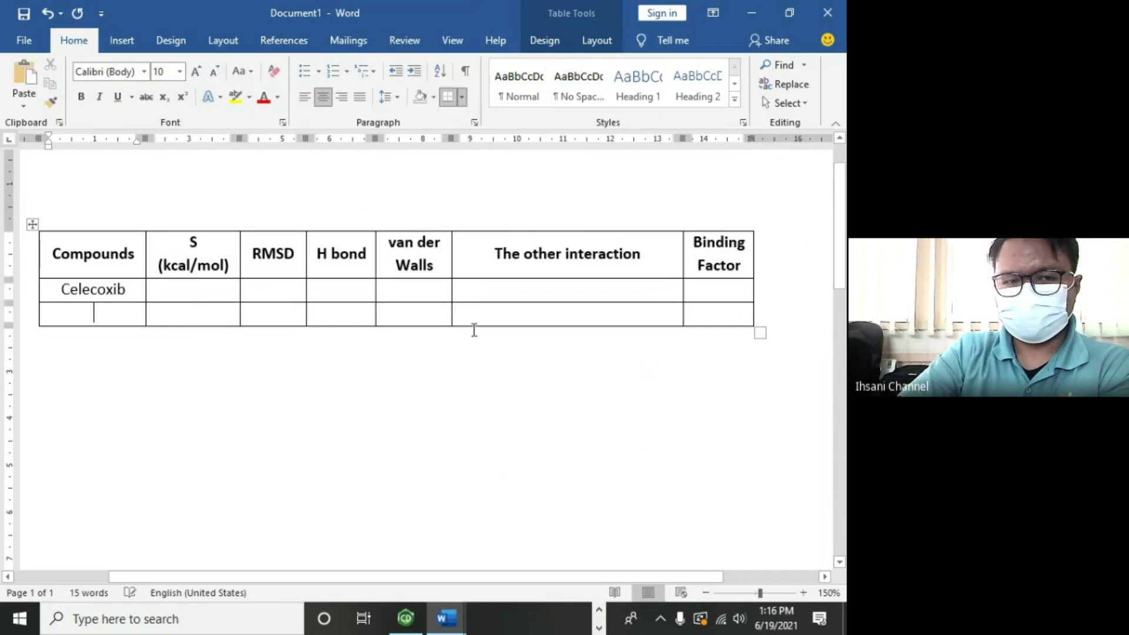
pyautogui.doubleClick(94, 288)
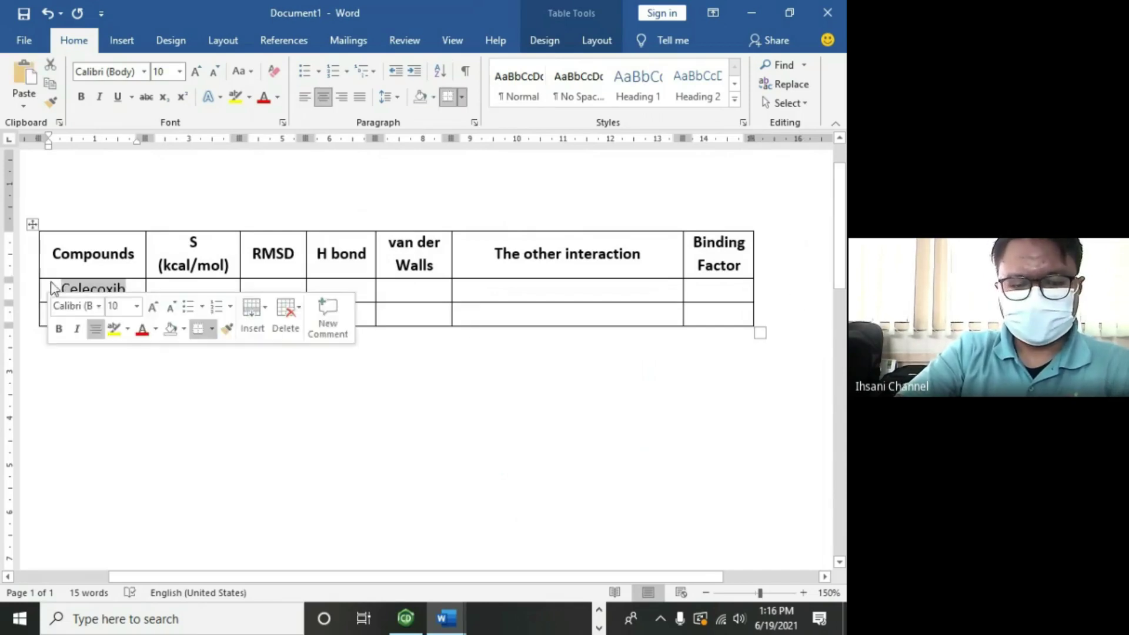
pyautogui.click(588, 315)
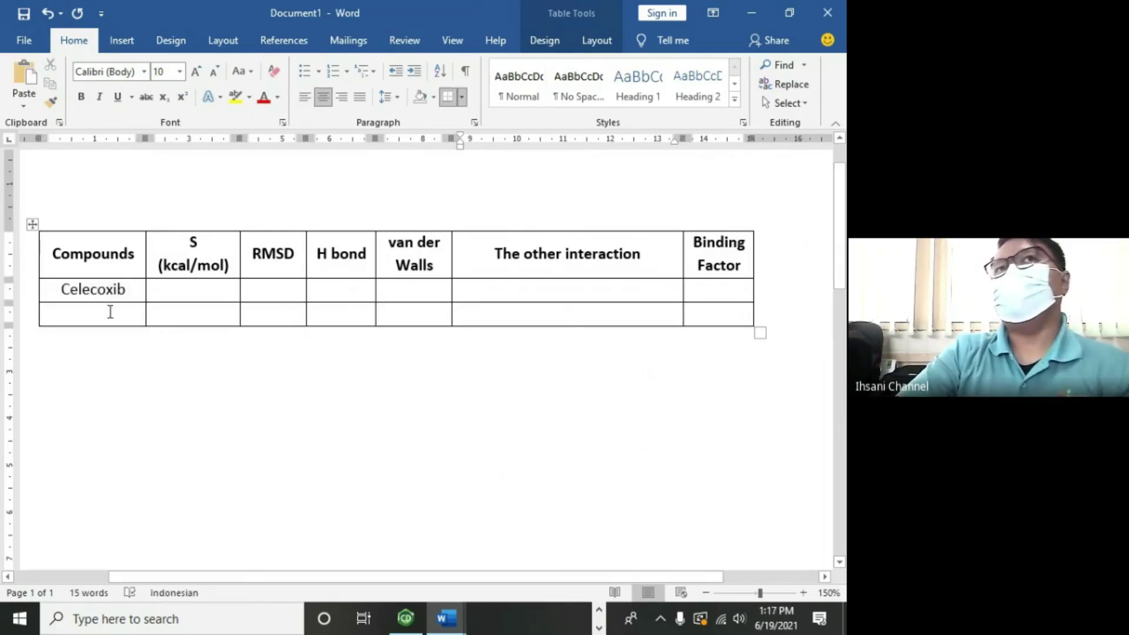
pyautogui.moveTo(130, 294); pyautogui.dragTo(745, 288)
pyautogui.click(61, 288)
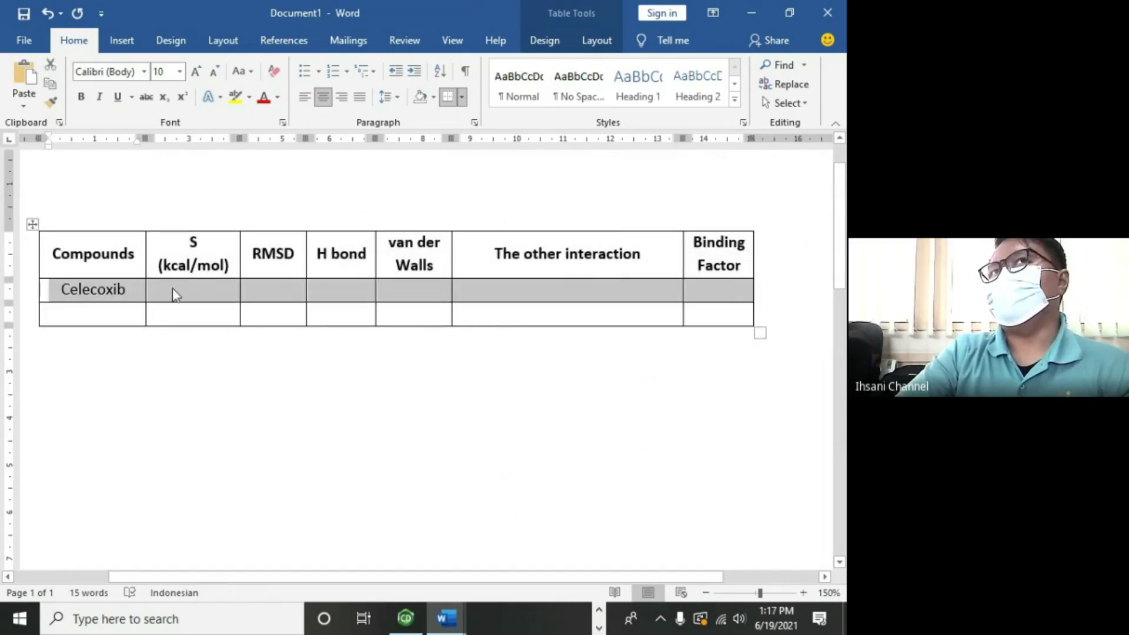
pyautogui.moveTo(110, 308); pyautogui.dragTo(745, 312)
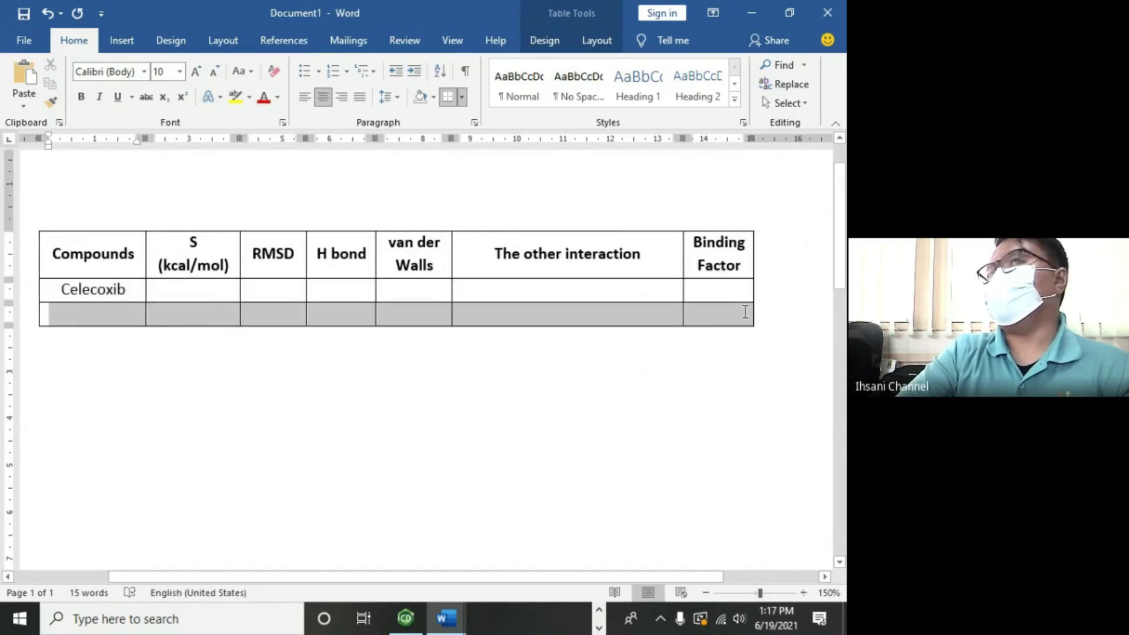
pyautogui.click(134, 315)
pyautogui.moveTo(94, 294); pyautogui.dragTo(53, 277)
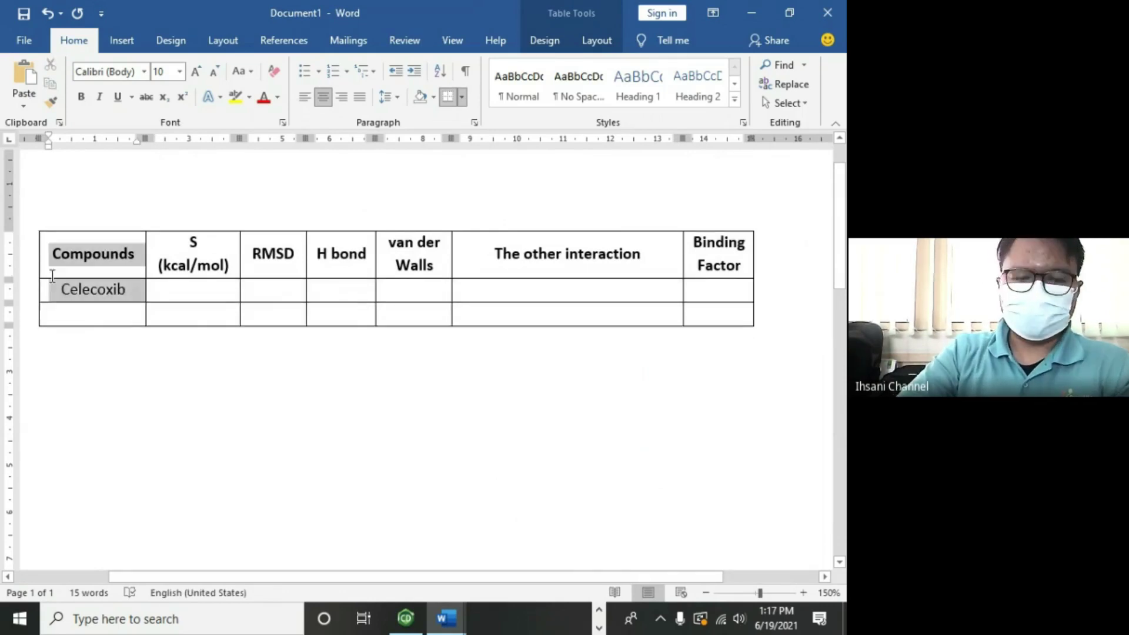
# Step: Replace the Celecoxib entry in the Compounds column with Co-crystal ligand
pyautogui.click(125, 289)
pyautogui.press('BackSpace')
pyautogui.press('BackSpace')
pyautogui.press('BackSpace')
pyautogui.press('BackSpace')
pyautogui.press('BackSpace')
pyautogui.press('BackSpace')
pyautogui.press('BackSpace')
pyautogui.press('BackSpace')
pyautogui.press('BackSpace')
pyautogui.write('Co-cr')
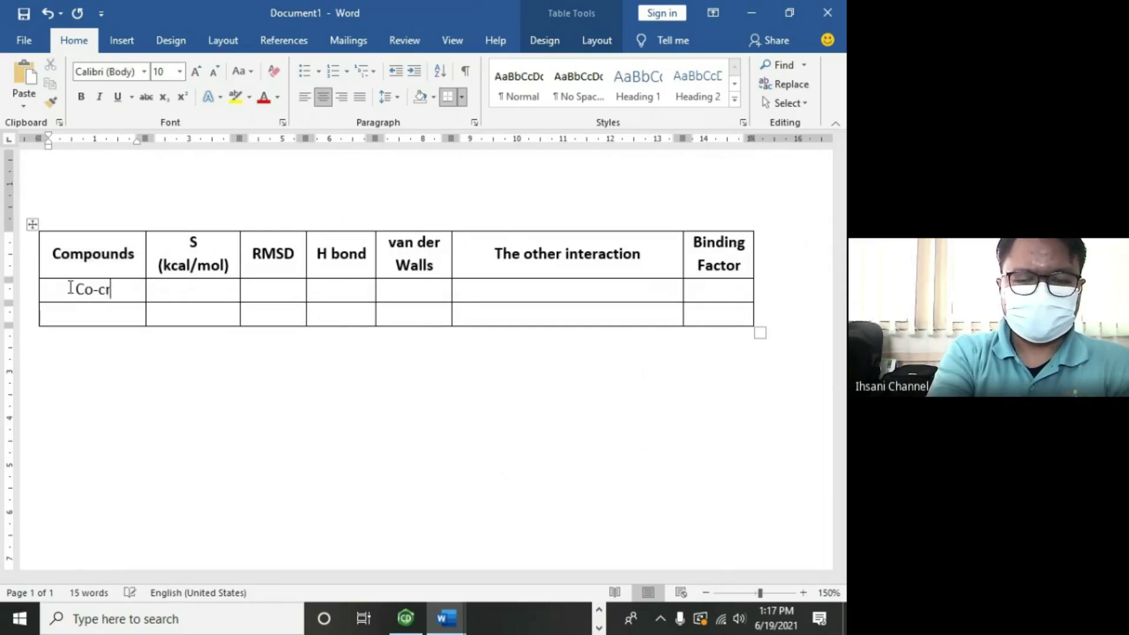
pyautogui.write('ystal ligand')
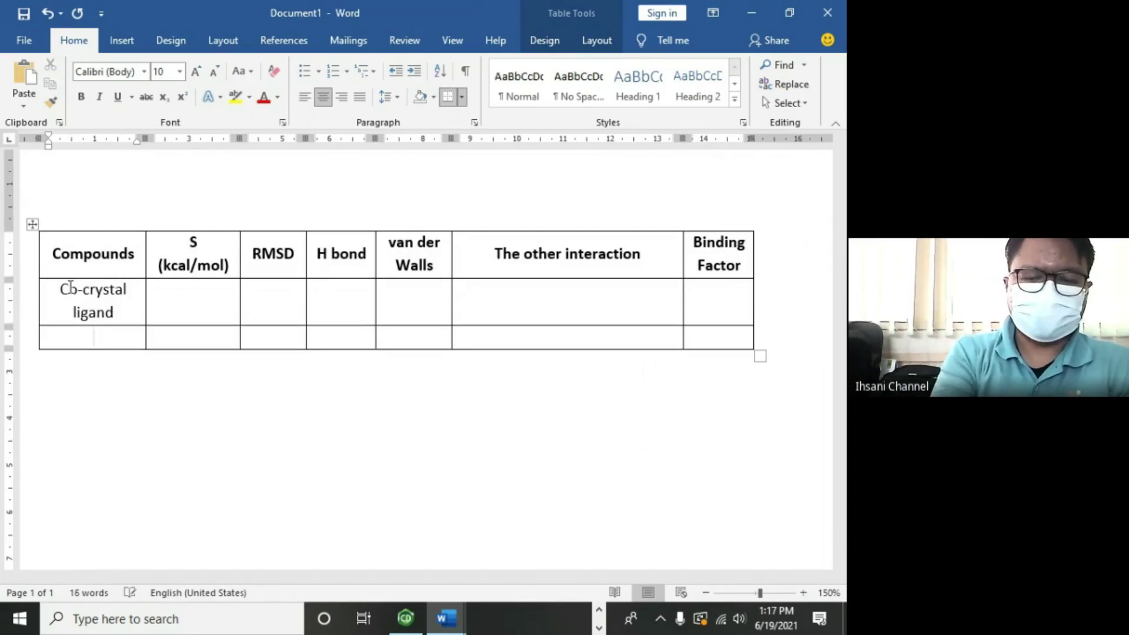
# Step: Enter "Re-docked ligand" in the Compounds column below the co-crystal ligand entry
pyautogui.press('Down')
pyautogui.write('Re-')
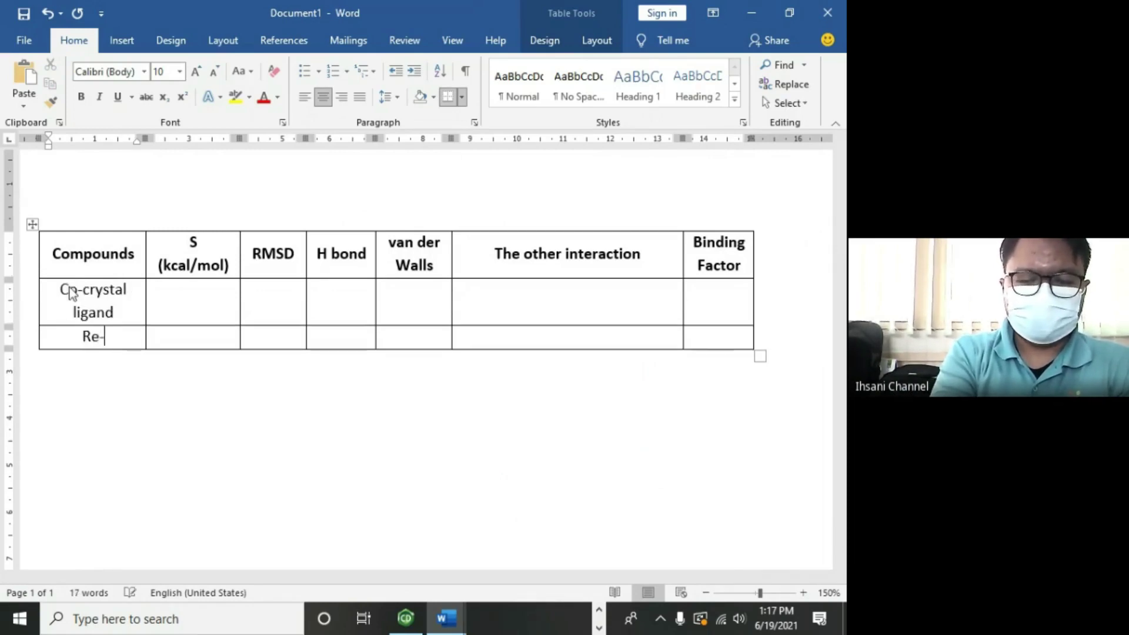
pyautogui.write('docked ligand')
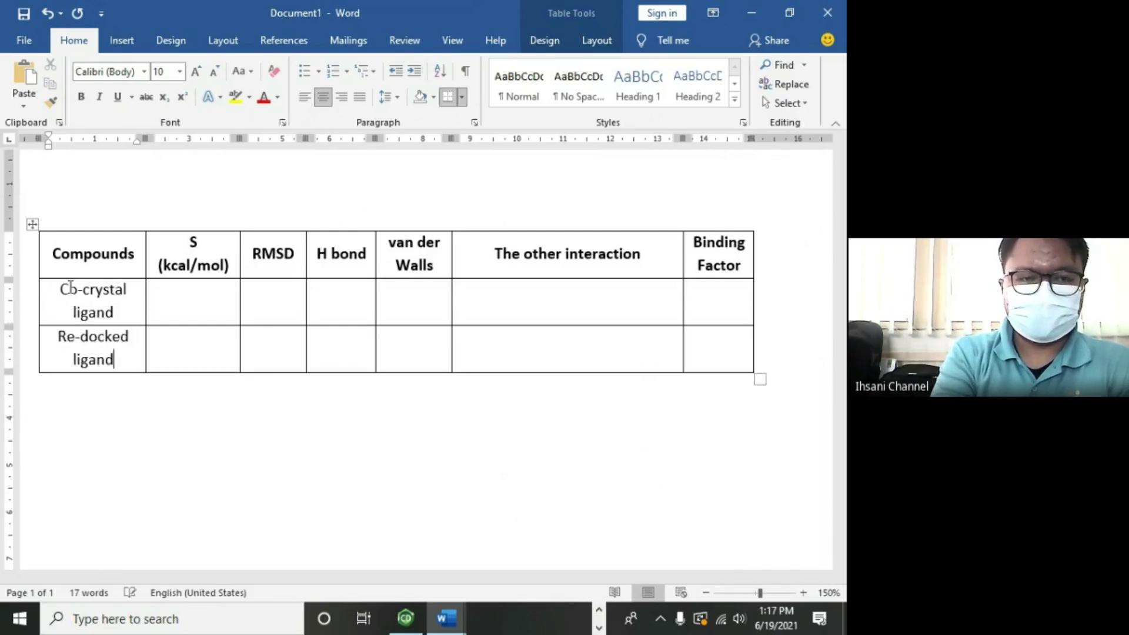
# Step: Fill the S (kcal/mol) and RMSD cells of the co-crystal ligand row with a dash each
pyautogui.click(204, 315)
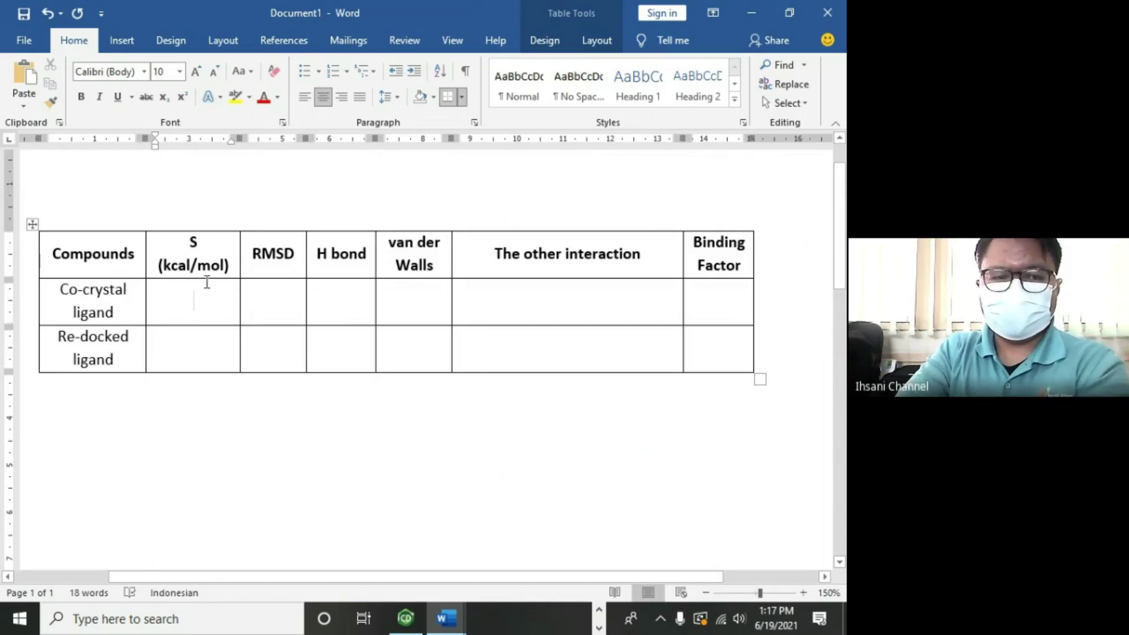
pyautogui.write('-')
pyautogui.click(275, 302)
pyautogui.write('-')
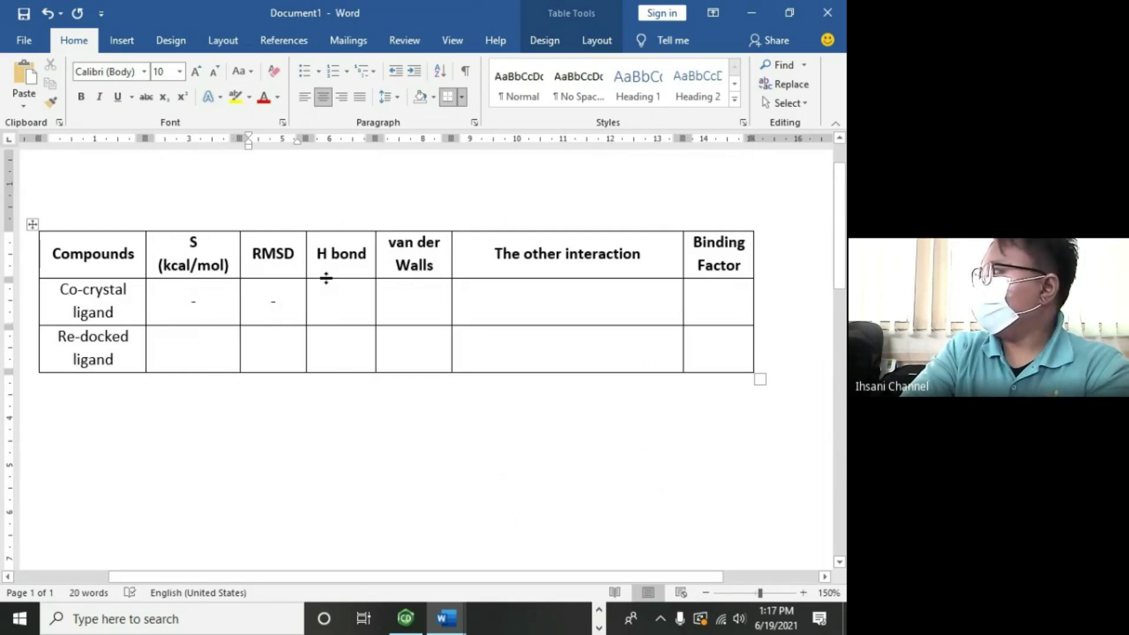
pyautogui.moveTo(94, 307); pyautogui.dragTo(703, 307)
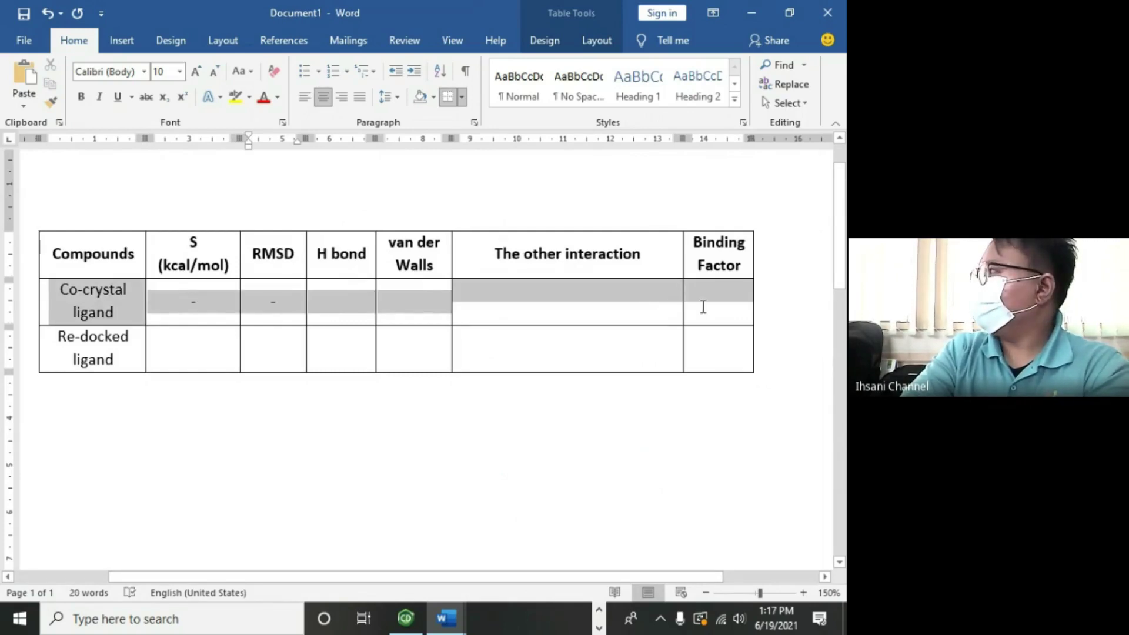
# Step: Place the cursor in the re-docked ligand's S cell and arrange the document beside MOE's redocking results Database Viewer
pyautogui.click(181, 353)
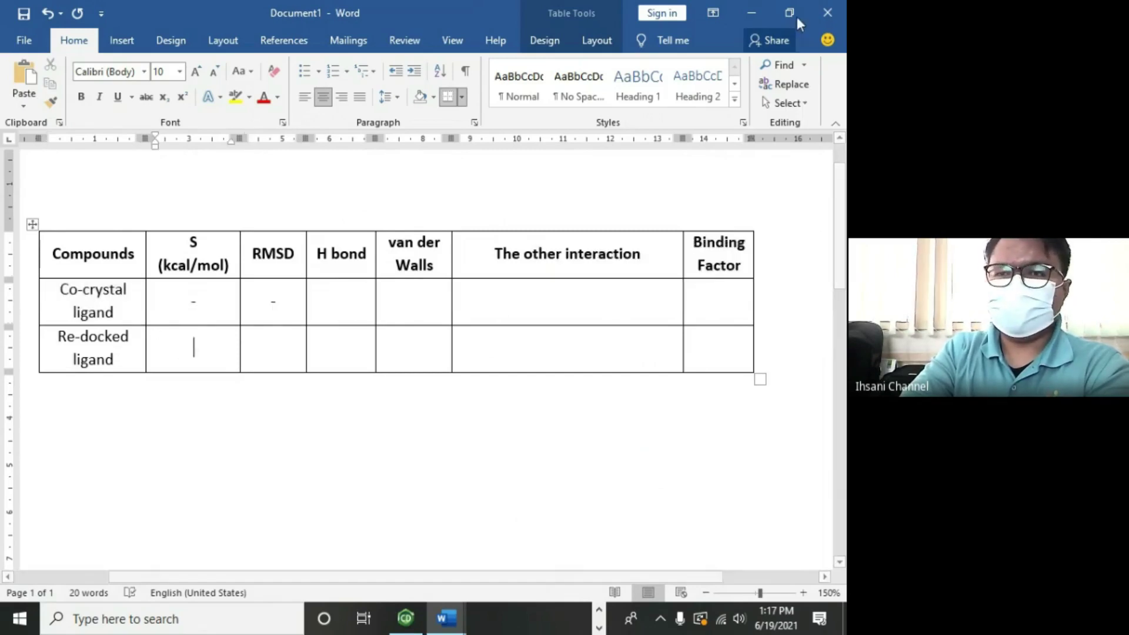
pyautogui.click(442, 622)
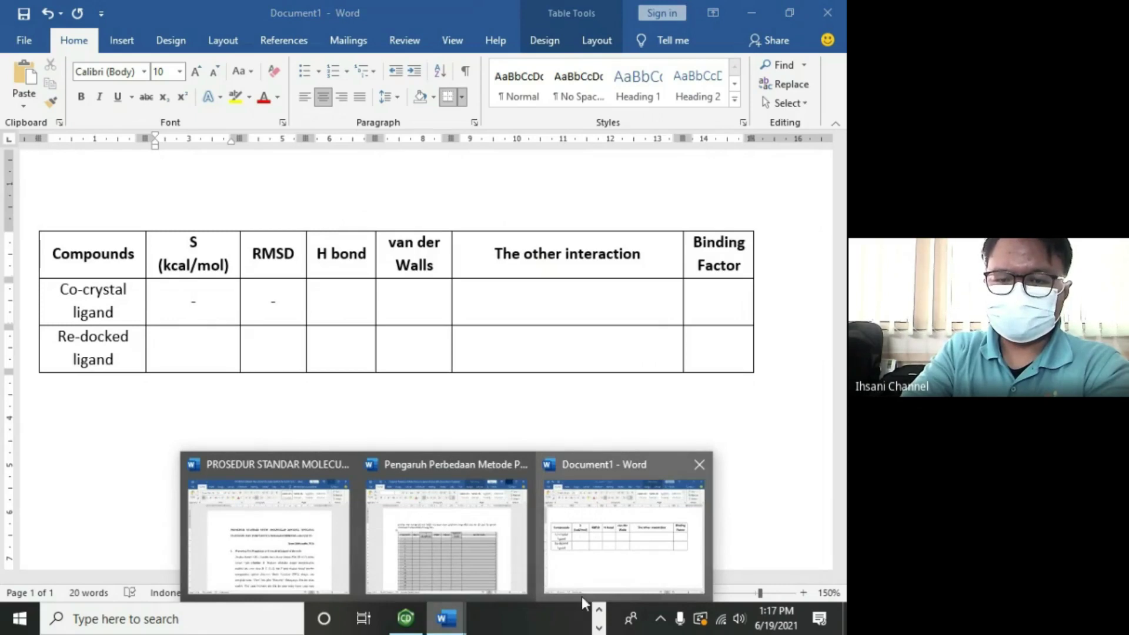
pyautogui.click(599, 610)
pyautogui.moveTo(505, 620)
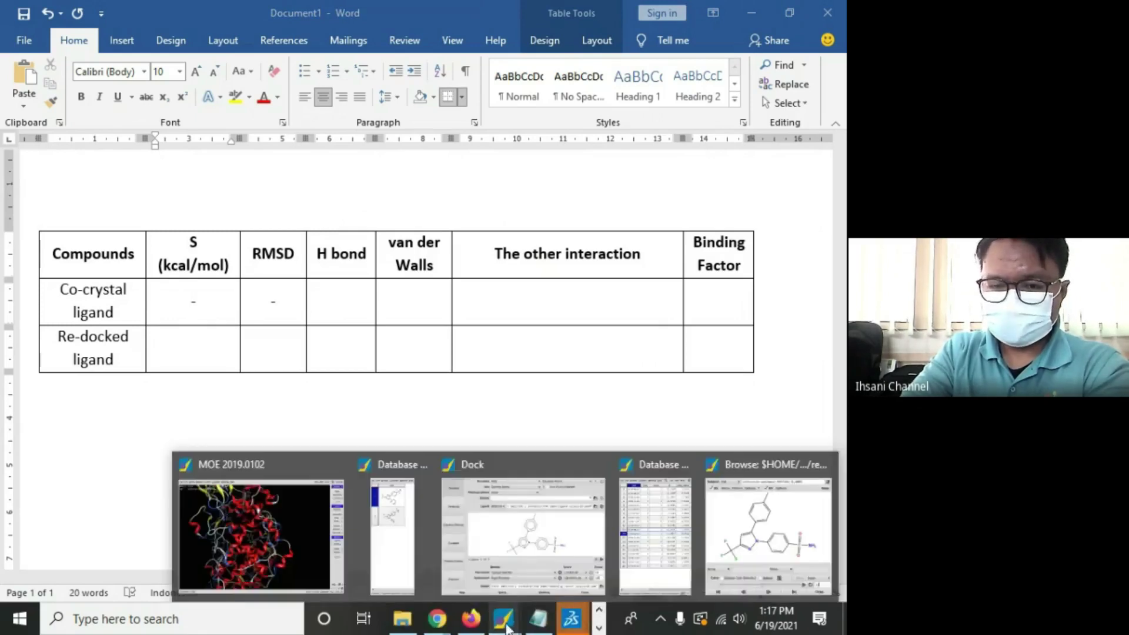
pyautogui.click(655, 531)
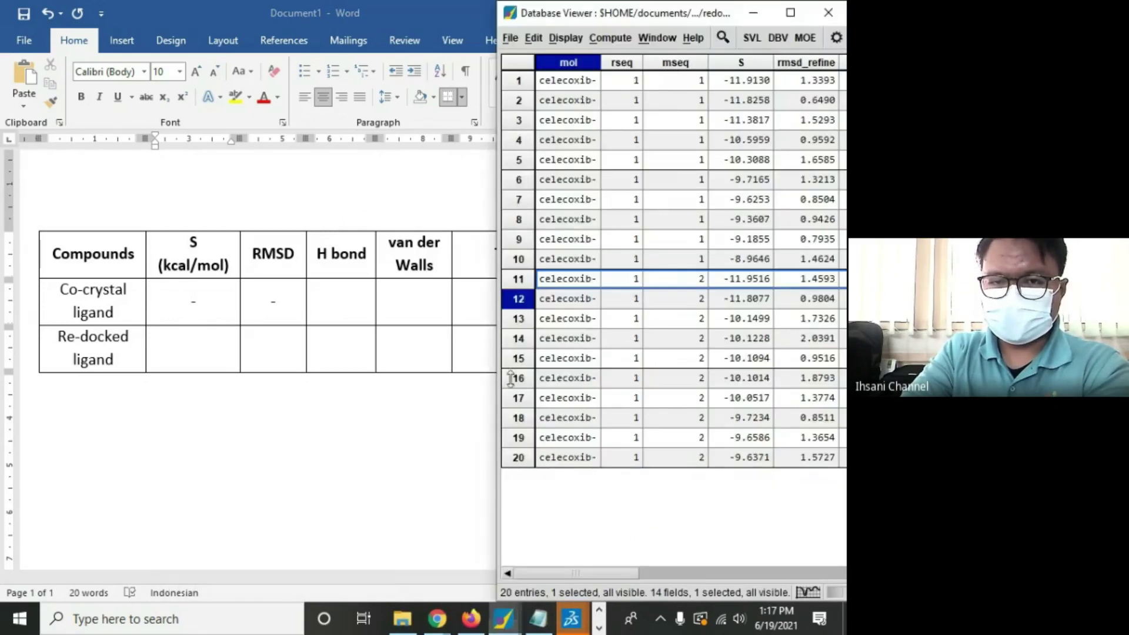
pyautogui.click(425, 175)
pyautogui.click(803, 12)
pyautogui.moveTo(396, 51); pyautogui.dragTo(346, 8)
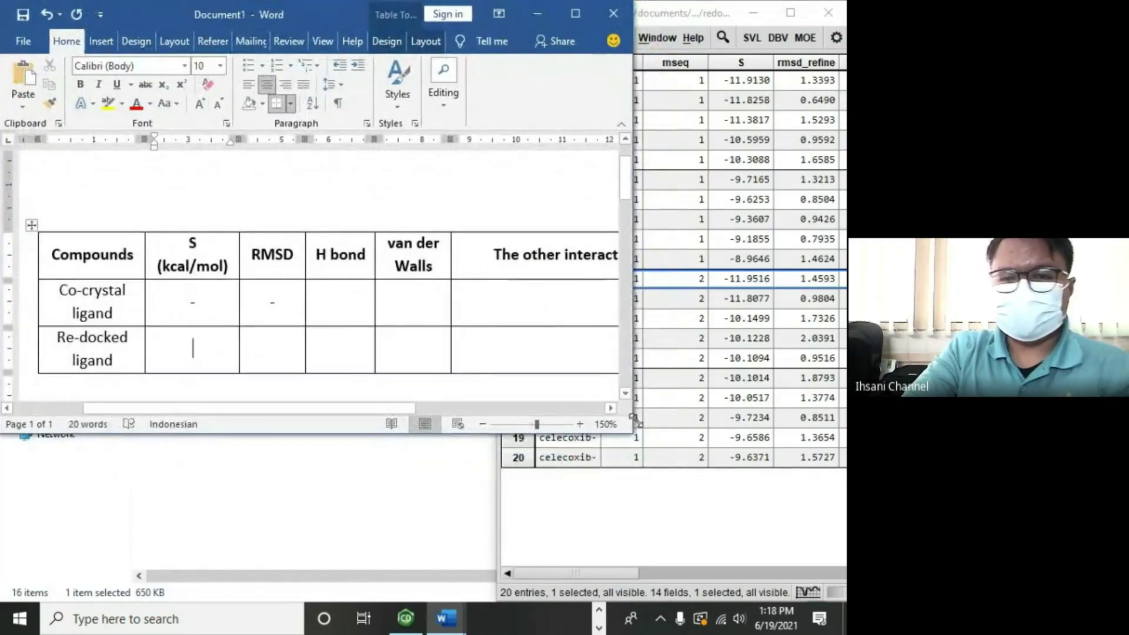
pyautogui.moveTo(634, 428); pyautogui.dragTo(545, 532)
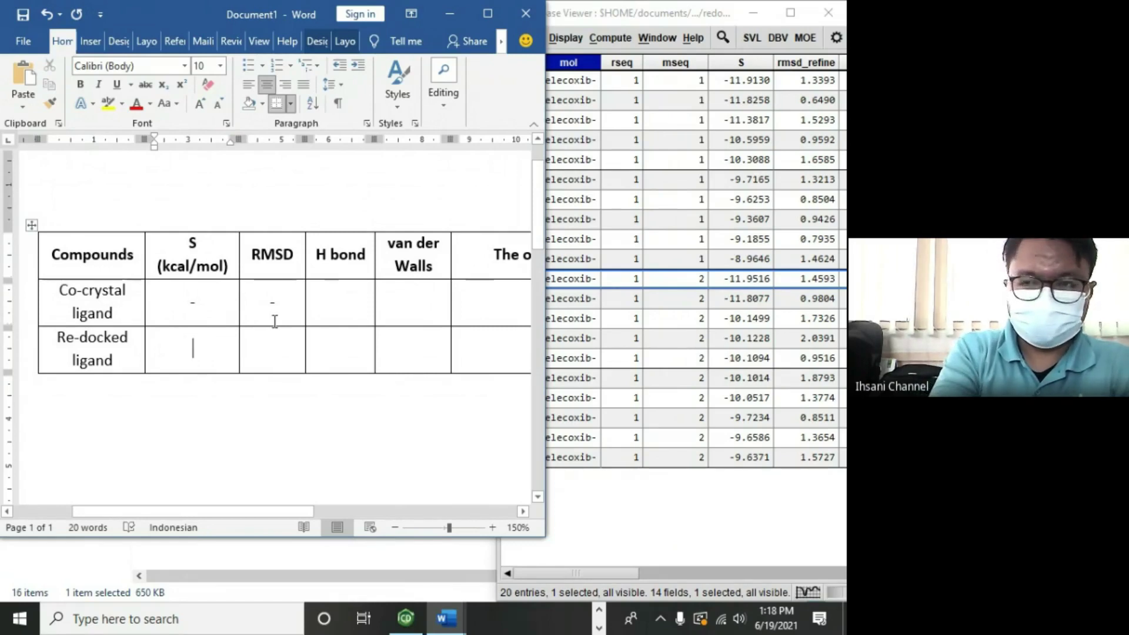
# Step: Enter -11.9516 as the re-docked ligand's S value in the results table
pyautogui.write('-')
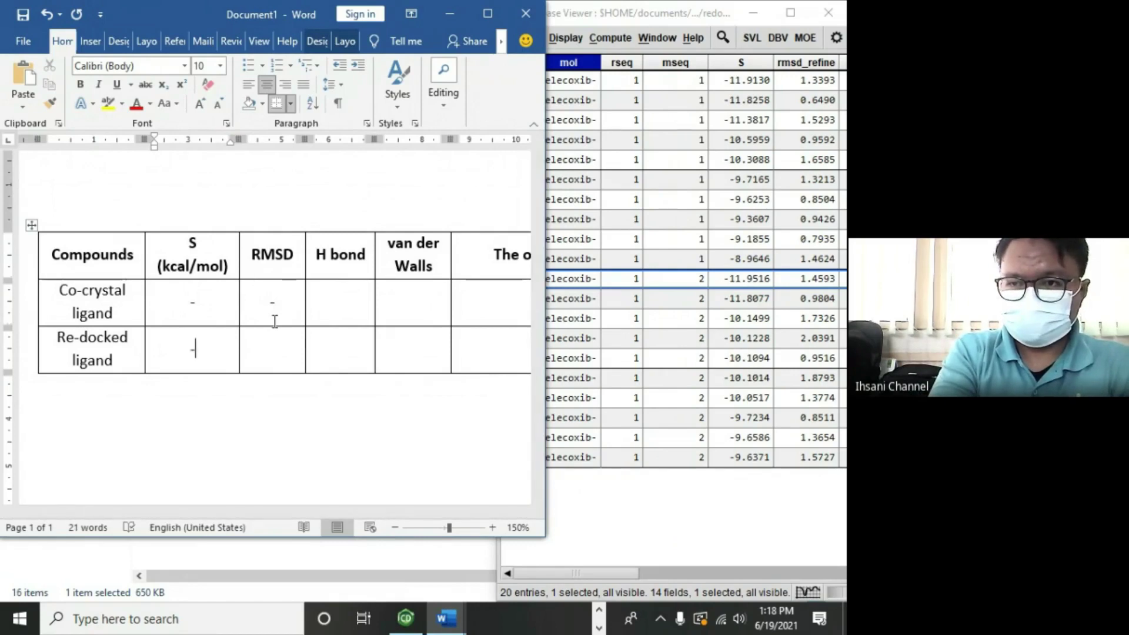
pyautogui.write('11')
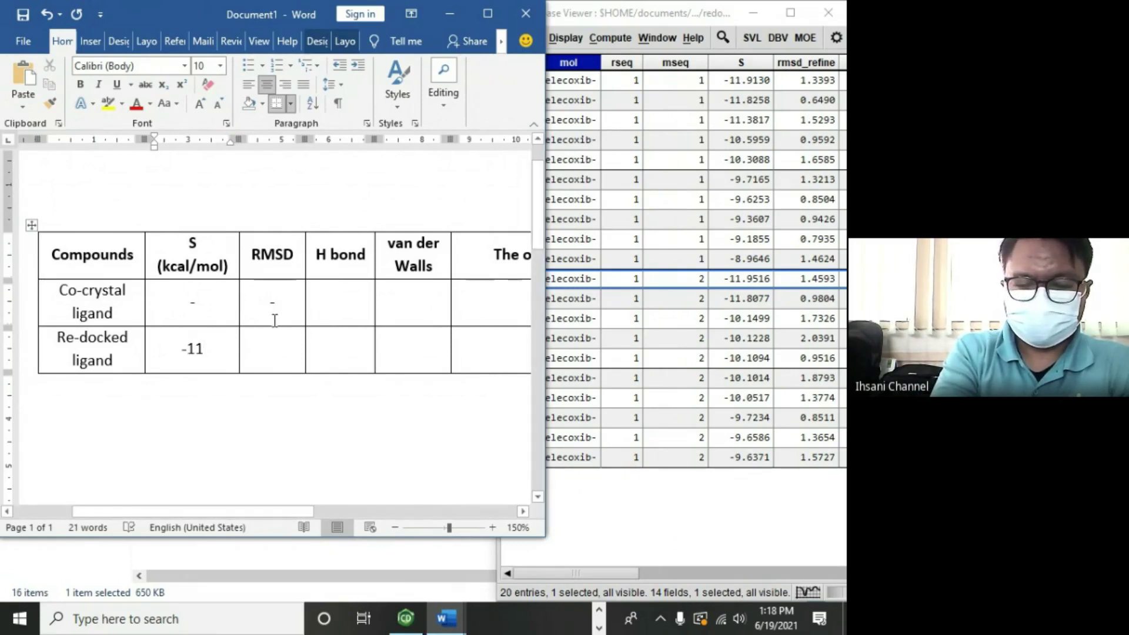
pyautogui.write('.9516')
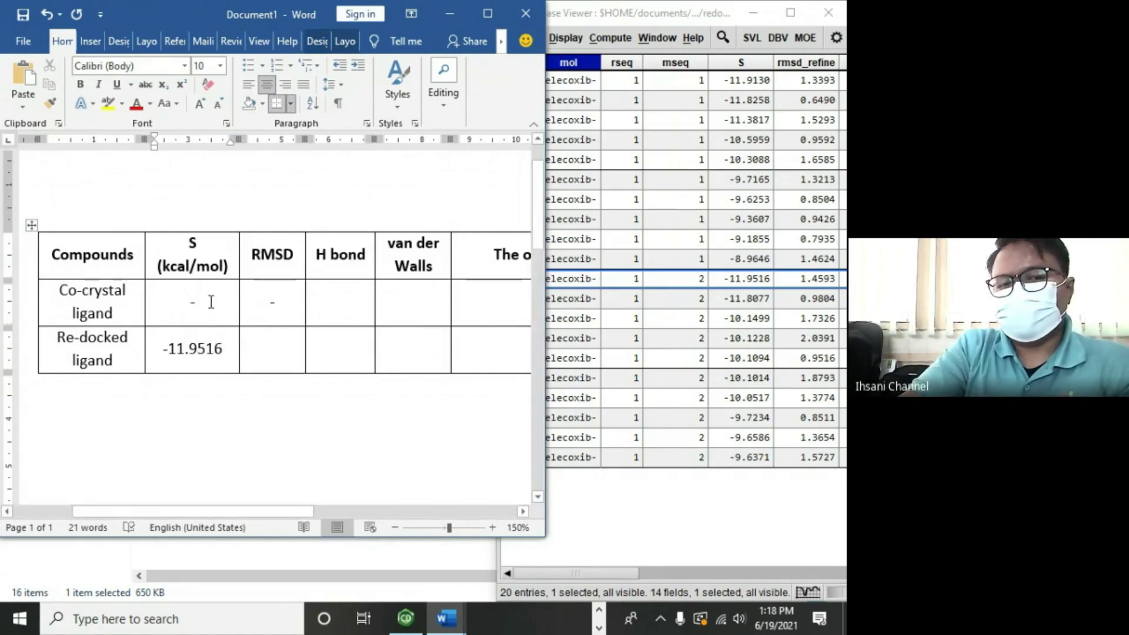
pyautogui.moveTo(209, 302); pyautogui.dragTo(355, 328)
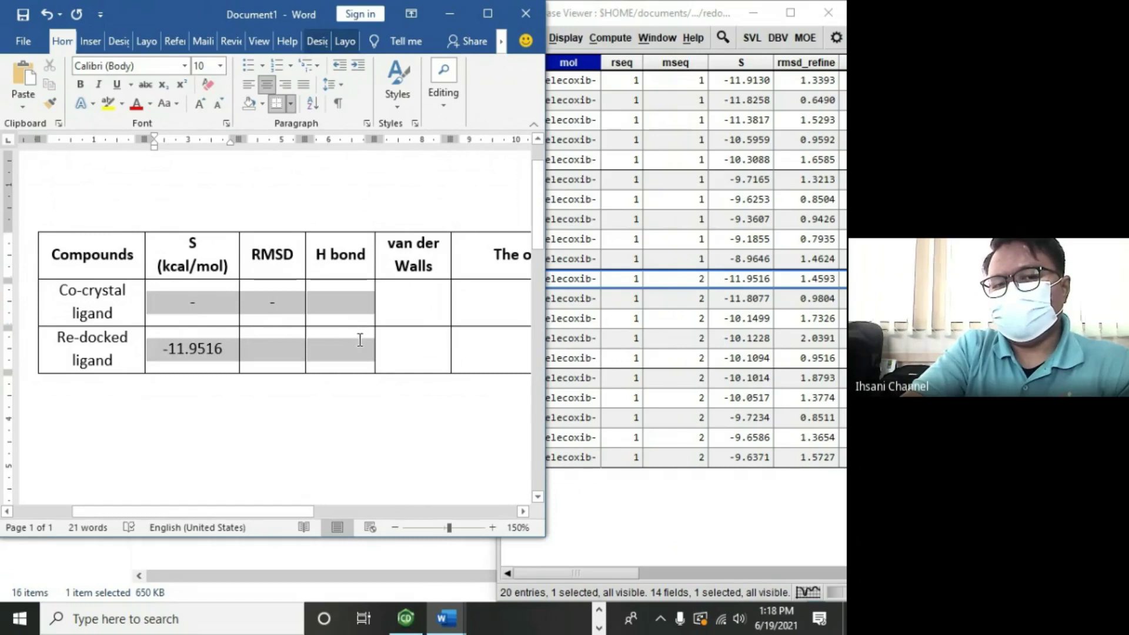
pyautogui.click(215, 311)
pyautogui.moveTo(209, 303); pyautogui.dragTo(227, 344)
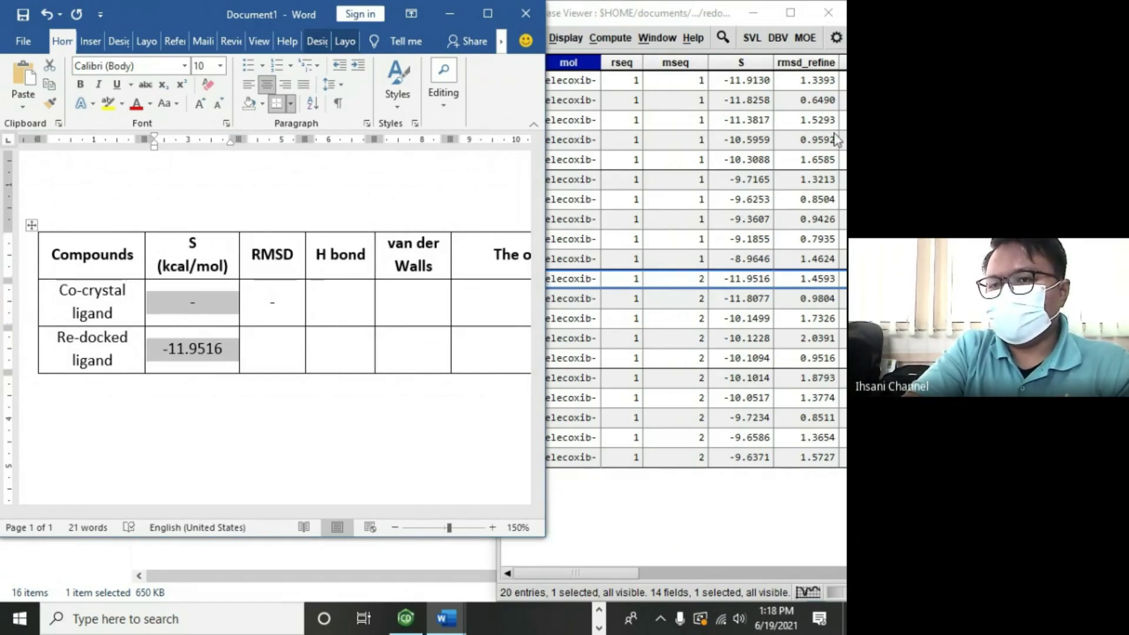
# Step: Enter 1,4593 as the re-docked ligand's RMSD value, taken from entry 11 of the redocking results
pyautogui.click(811, 287)
pyautogui.click(257, 357)
pyautogui.click(274, 348)
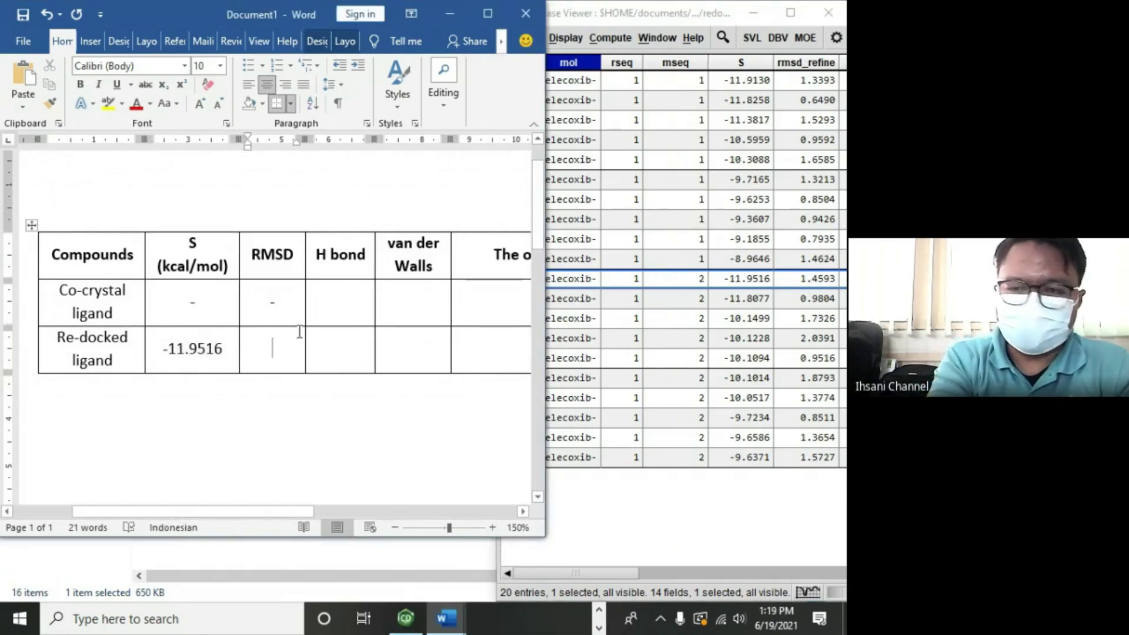
pyautogui.write('1')
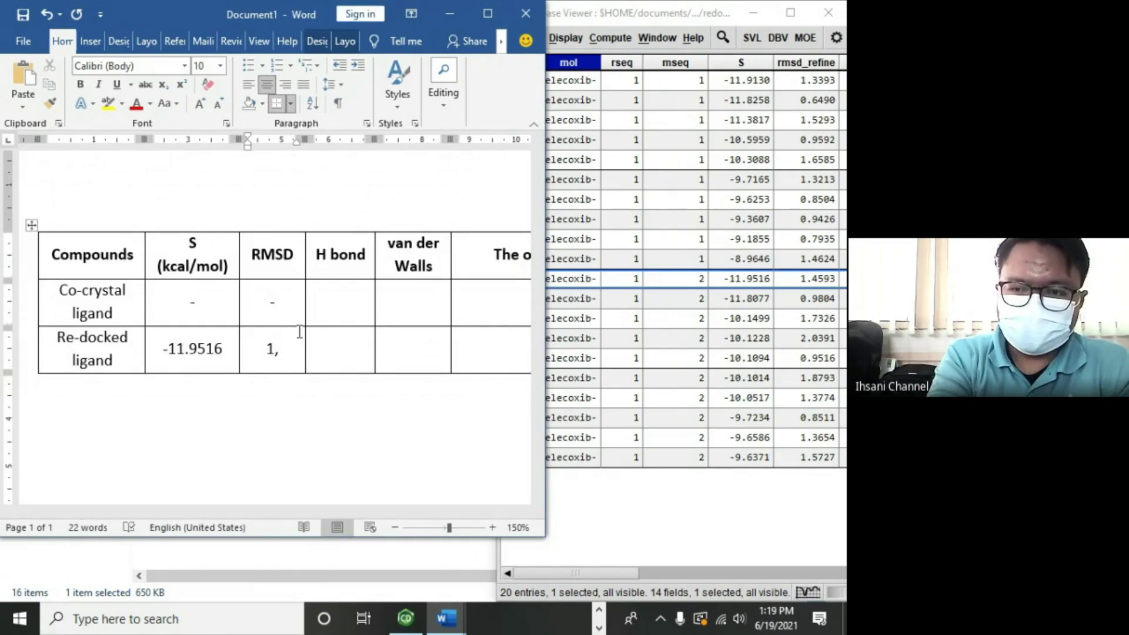
pyautogui.write(',4593')
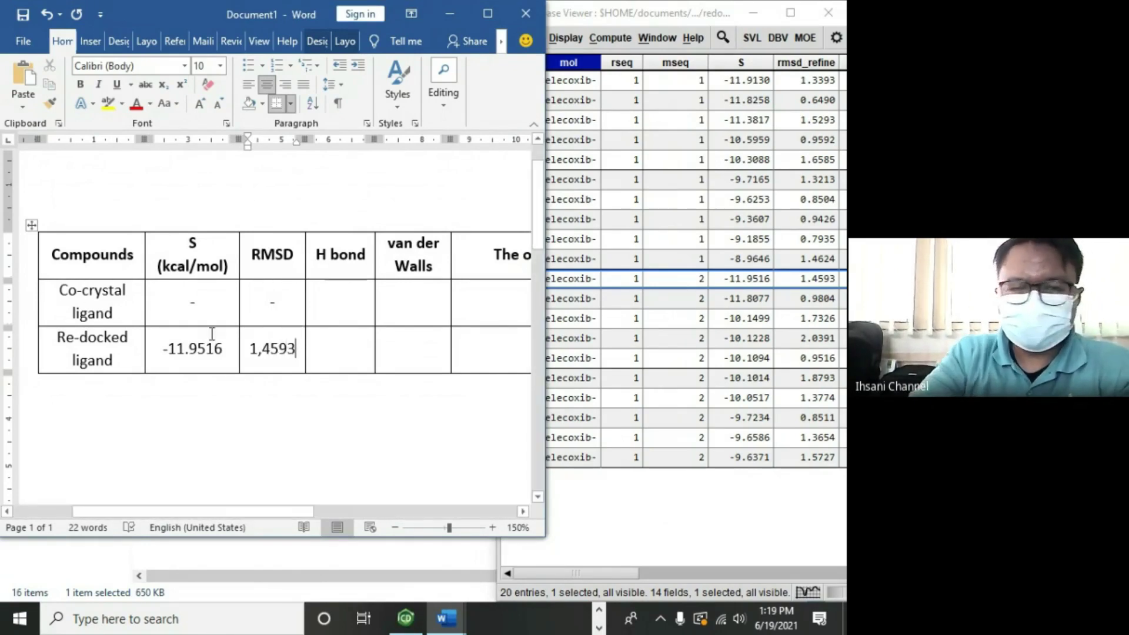
# Step: Place the cursor in the re-docked ligand's H bond cell and save the document as "Docking Result"
pyautogui.click(353, 344)
pyautogui.moveTo(299, 514)
pyautogui.mouseDown()
pyautogui.moveTo(414, 511)
pyautogui.moveTo(272, 515)
pyautogui.moveTo(383, 501)
pyautogui.moveTo(297, 492)
pyautogui.mouseUp()
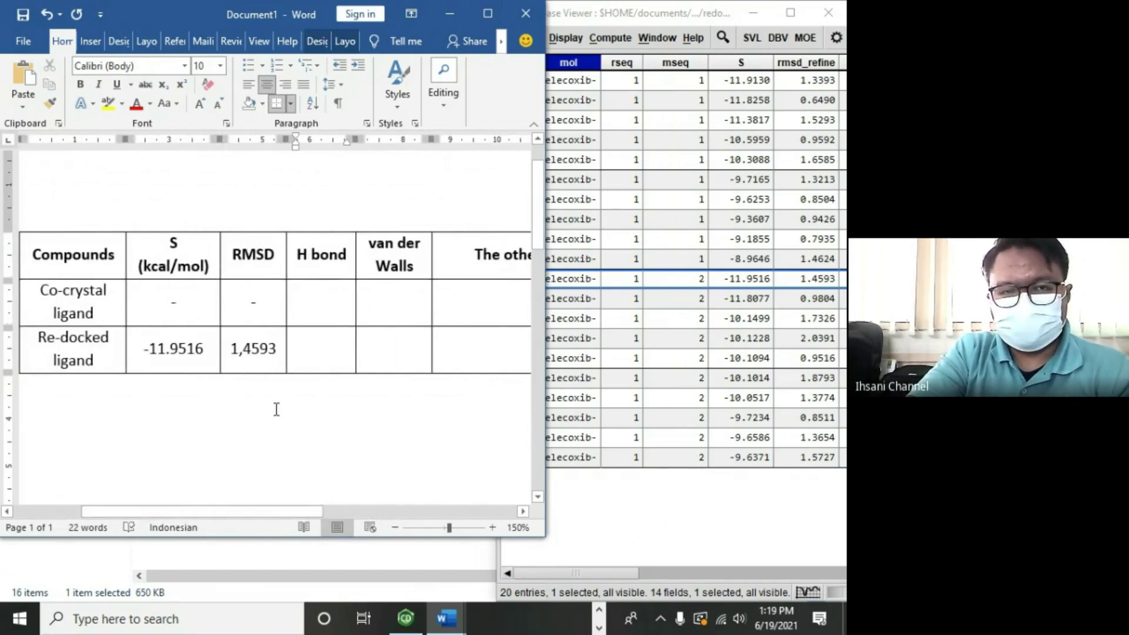
pyautogui.hotkey('ctrl', 's')
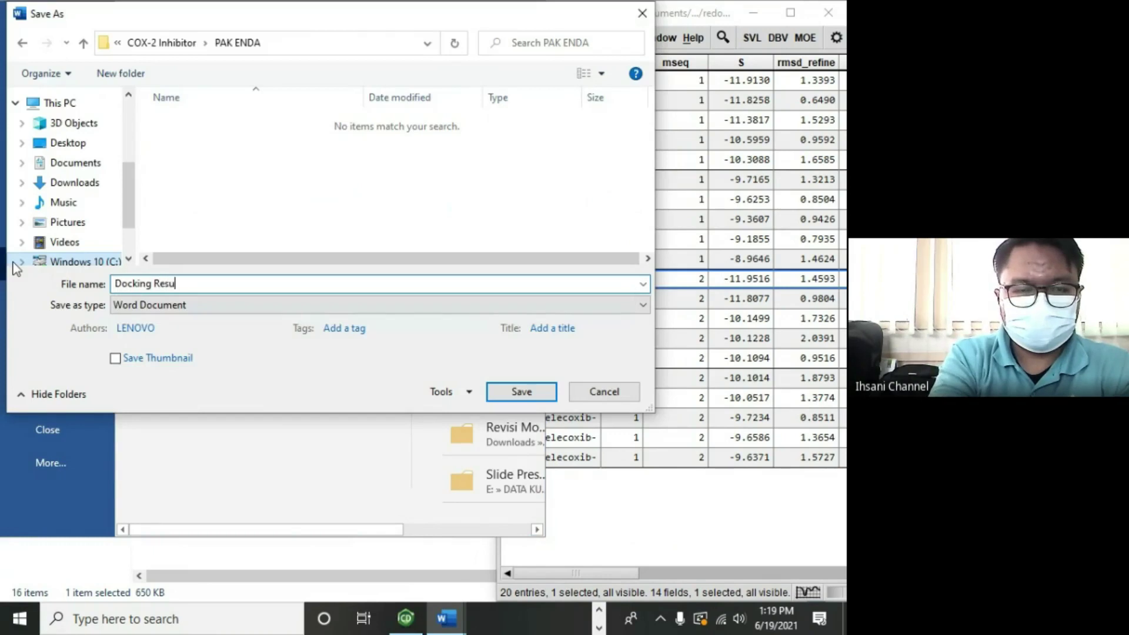
pyautogui.press('Return')
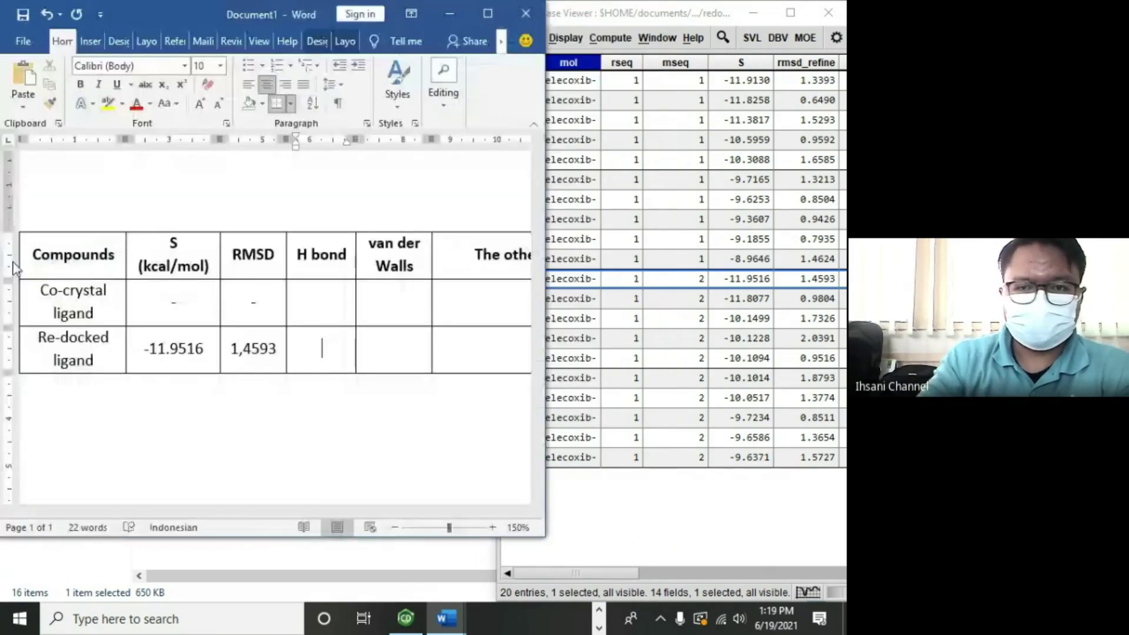
# Step: Switch to MOE and close the redocking results Database Viewer, the redocking result browser and the Dock window
pyautogui.click(747, 108)
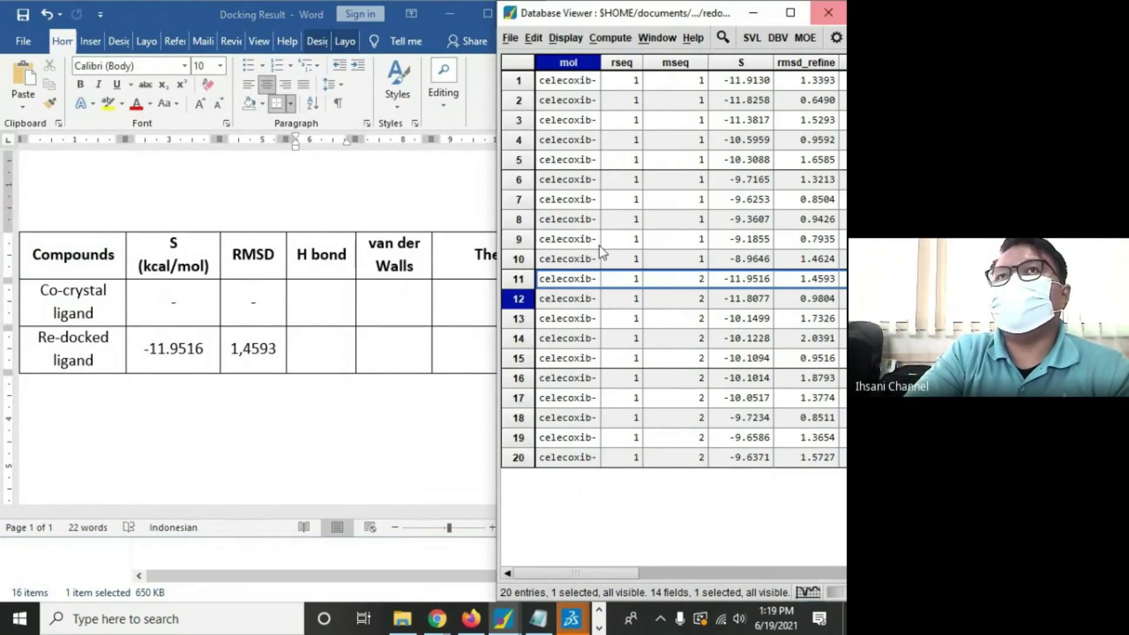
pyautogui.click(828, 13)
pyautogui.click(599, 609)
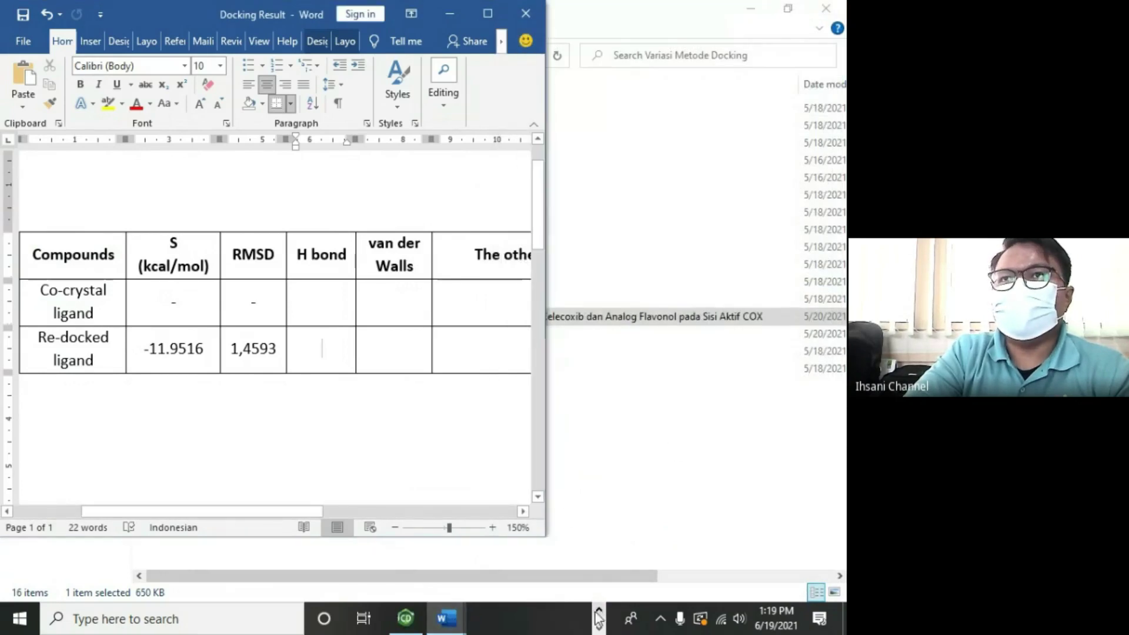
pyautogui.moveTo(497, 626)
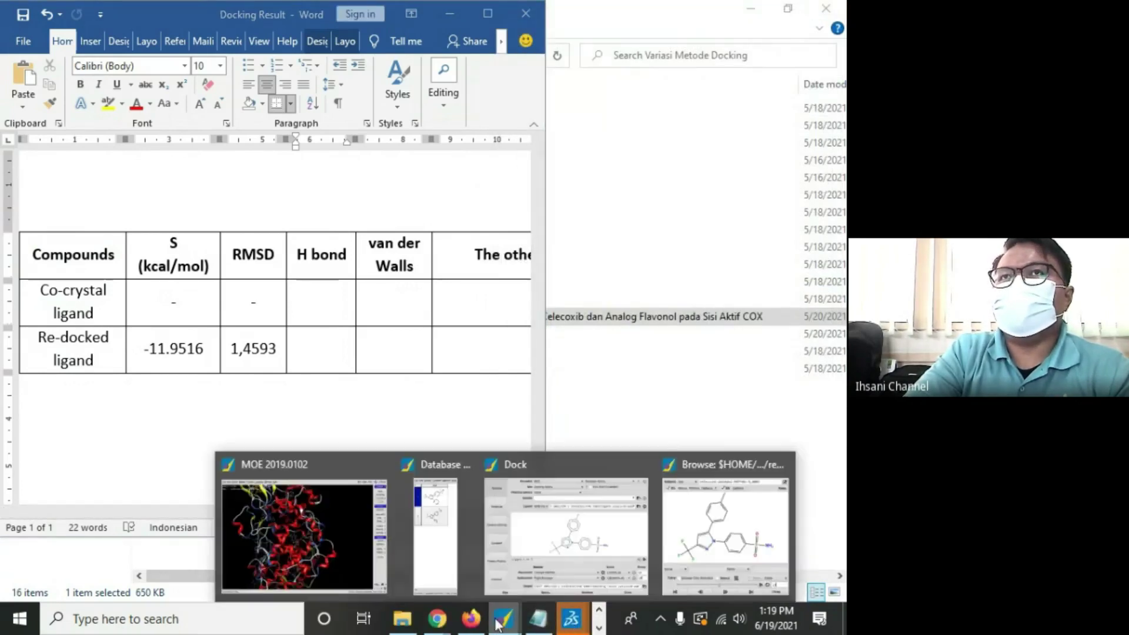
pyautogui.click(758, 525)
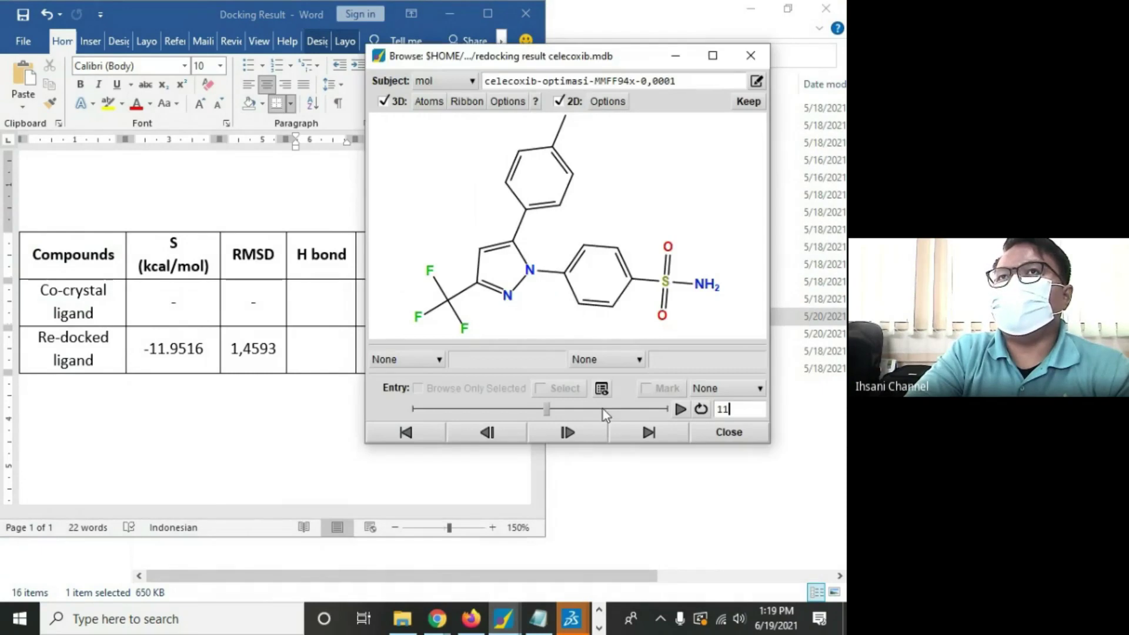
pyautogui.click(755, 59)
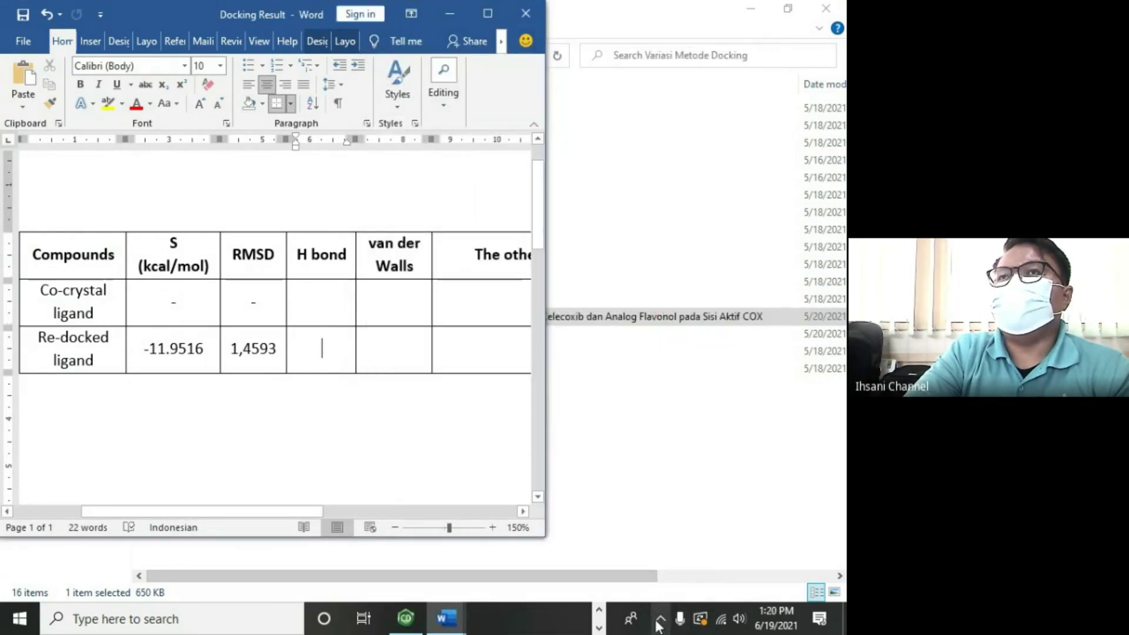
pyautogui.click(599, 624)
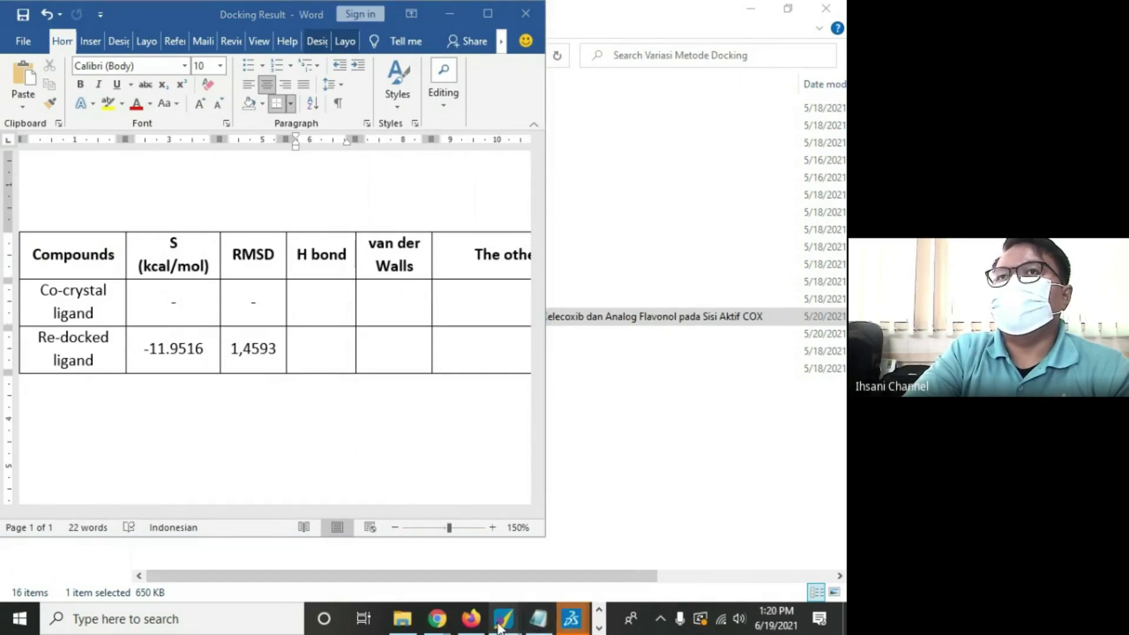
pyautogui.moveTo(501, 623)
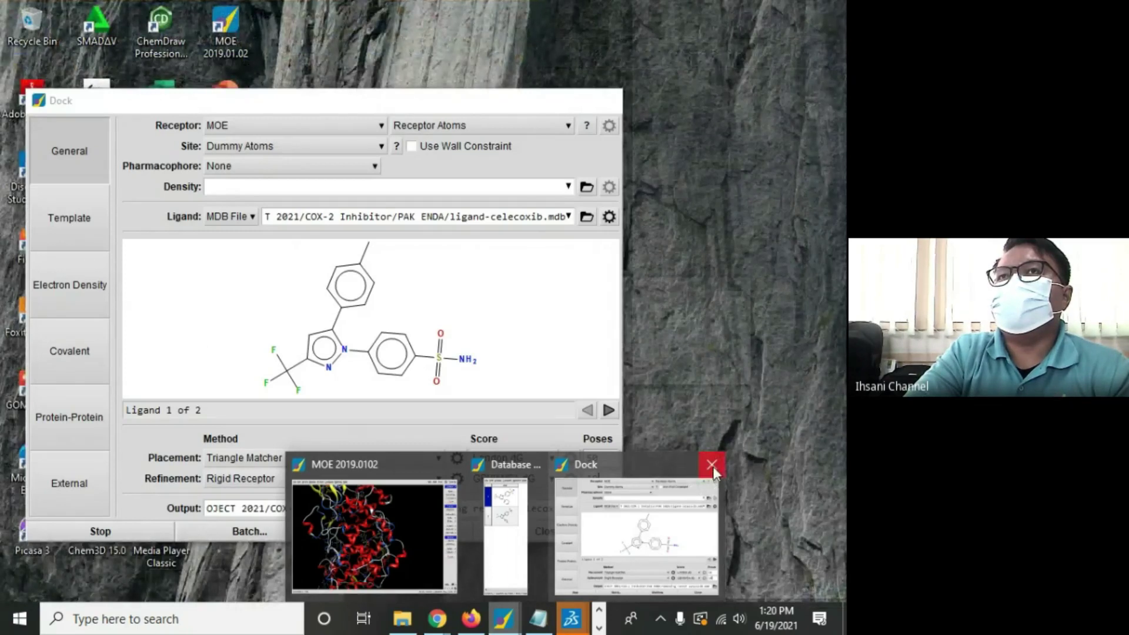
pyautogui.click(713, 465)
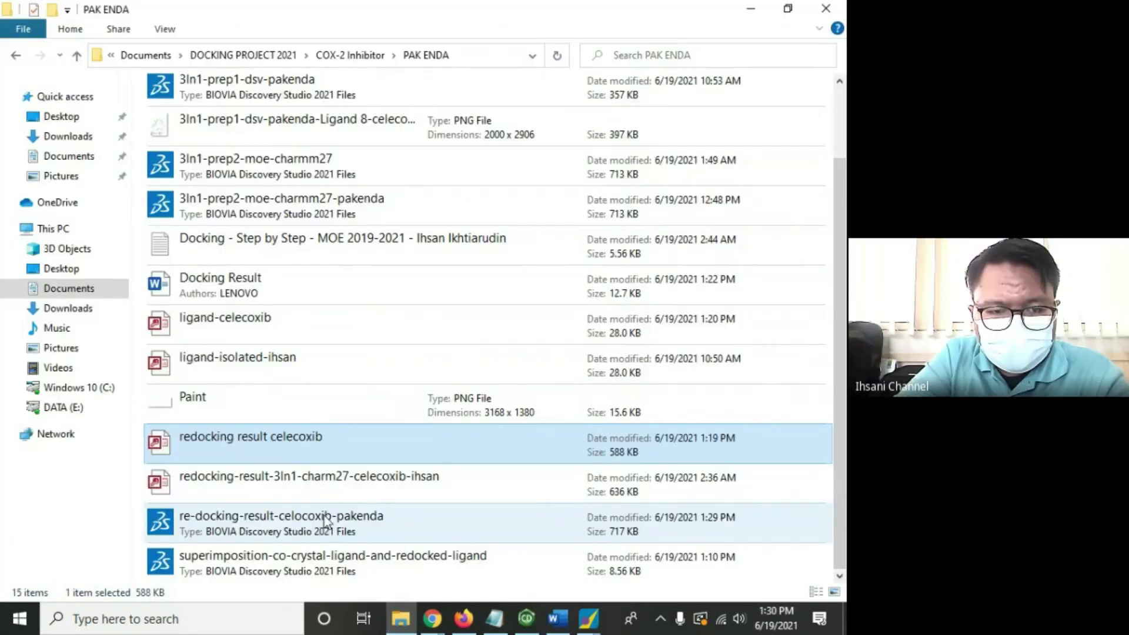
# Step: Open the files re-docking-result-celocoxib-pakenda and 3ln1-prep1-dsv-pakenda in Discovery Studio Visualizer
pyautogui.doubleClick(323, 517)
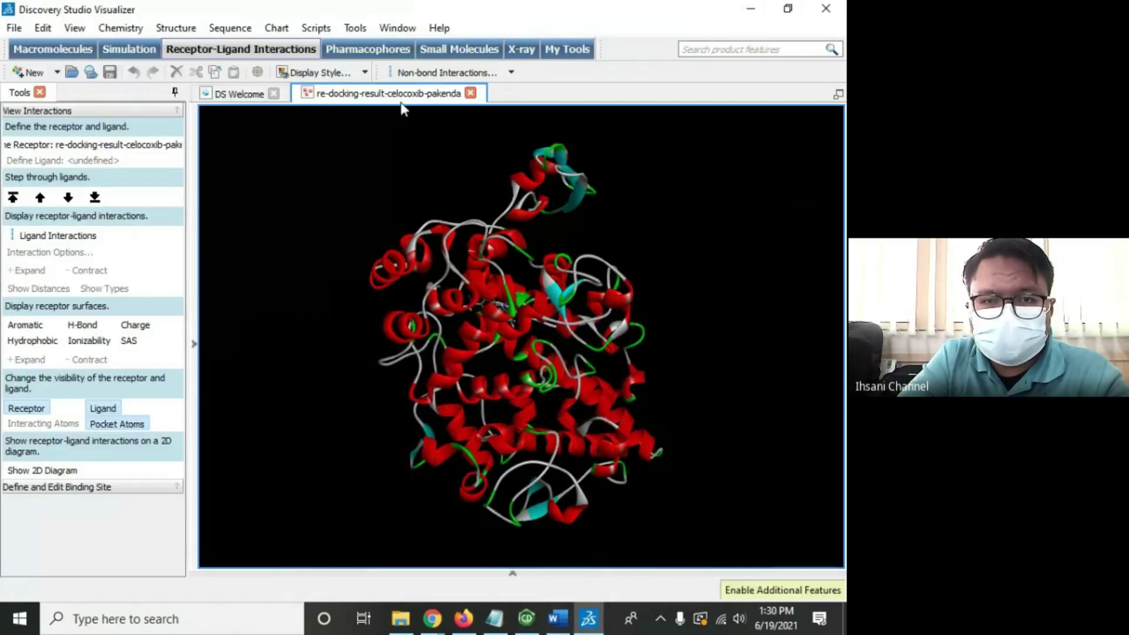
pyautogui.click(400, 619)
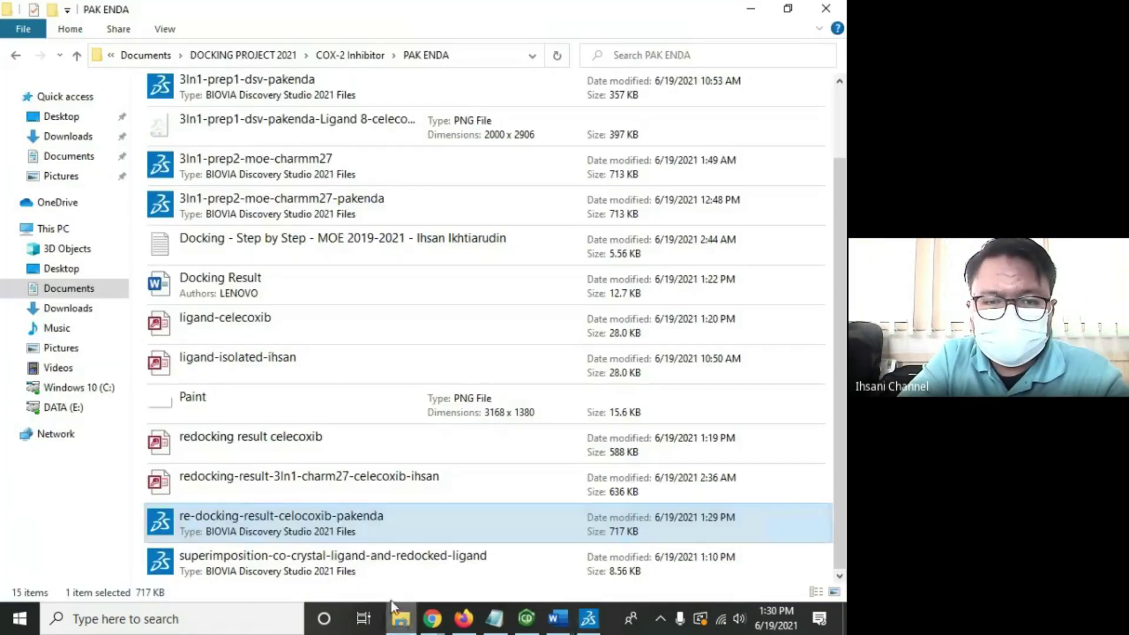
pyautogui.scroll(2, 312, 282)
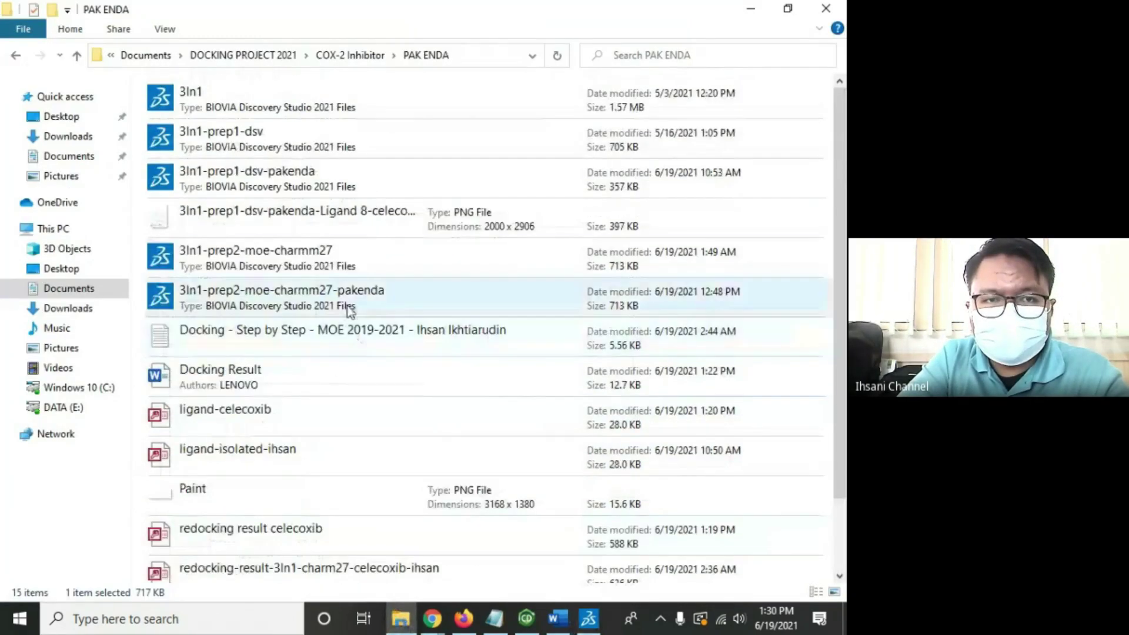
pyautogui.doubleClick(301, 185)
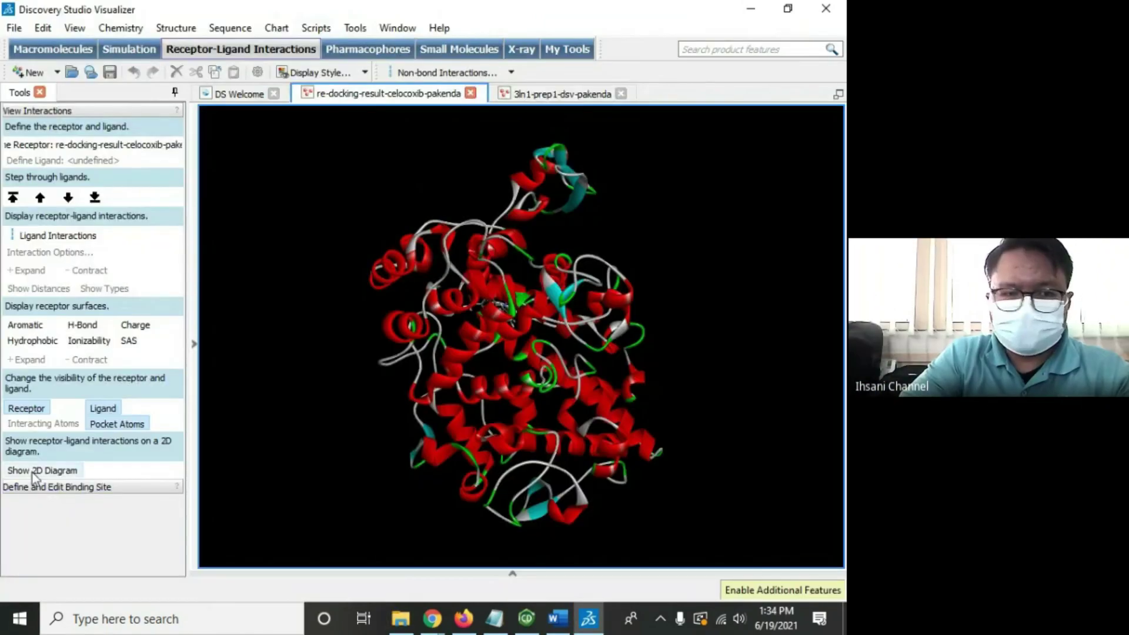
# Step: Show the receptor-ligand interactions of the re-docking result as a 2D diagram
pyautogui.click(37, 471)
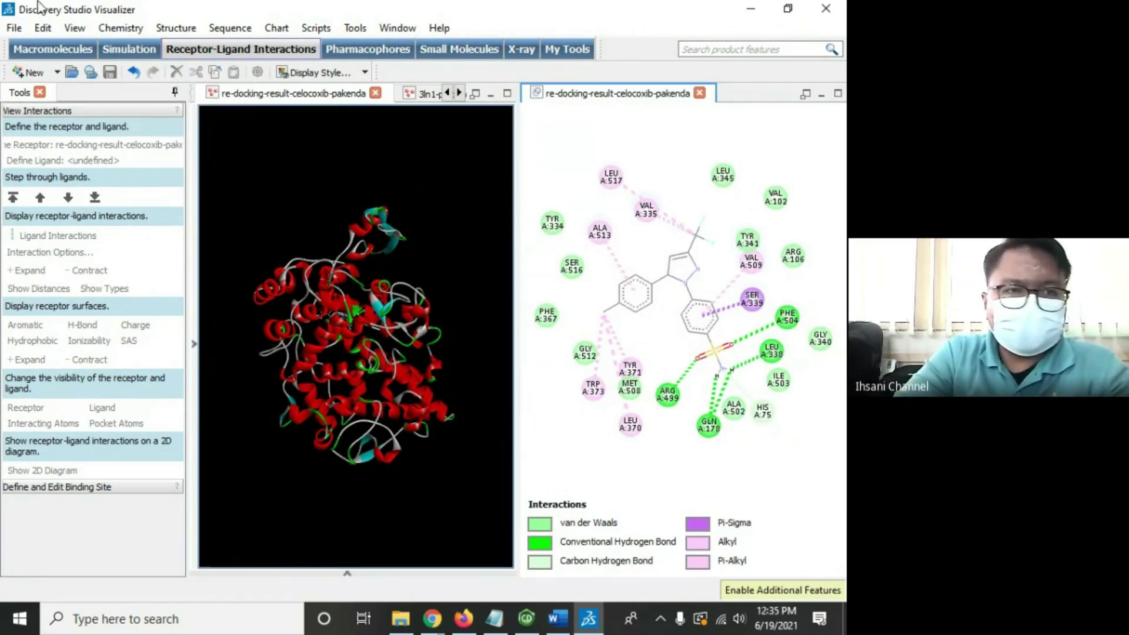
# Step: Save the re-docking 2D interaction diagram as an image named re-docking-result-celocoxib-pakenda, 2000 pixels wide with the aspect ratio kept
pyautogui.click(14, 30)
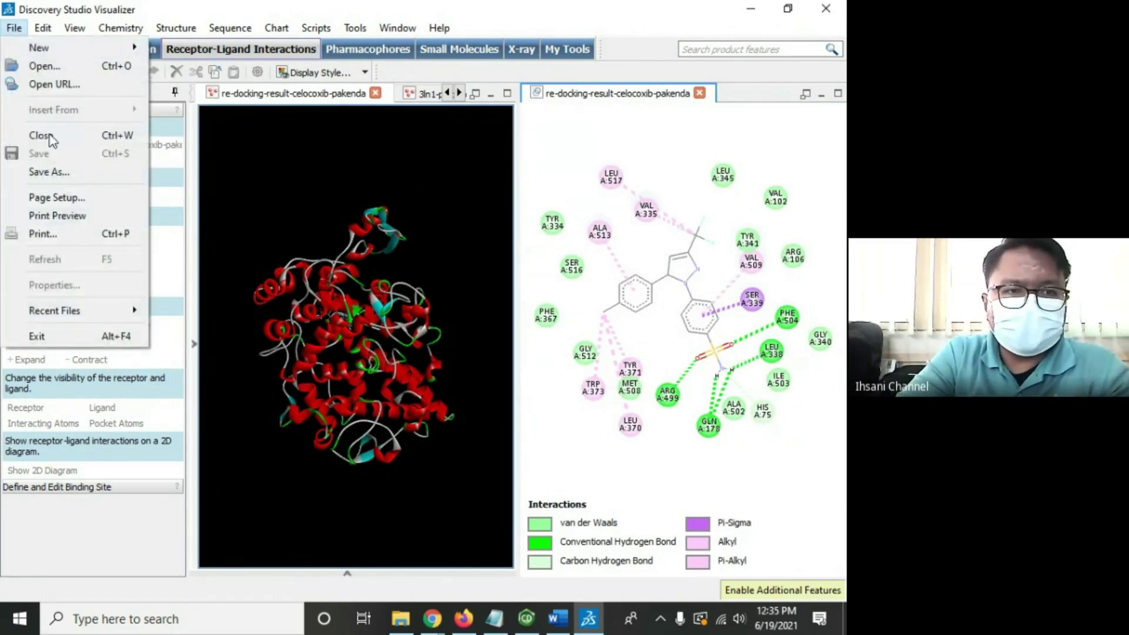
pyautogui.click(49, 172)
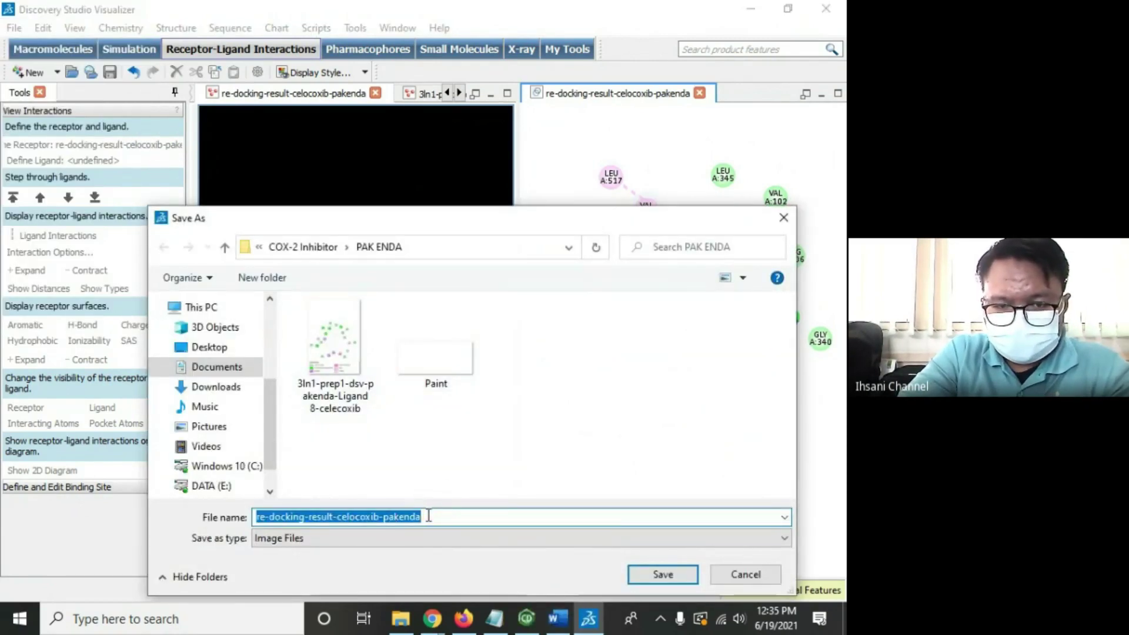
pyautogui.click(426, 516)
pyautogui.moveTo(457, 517); pyautogui.dragTo(377, 515)
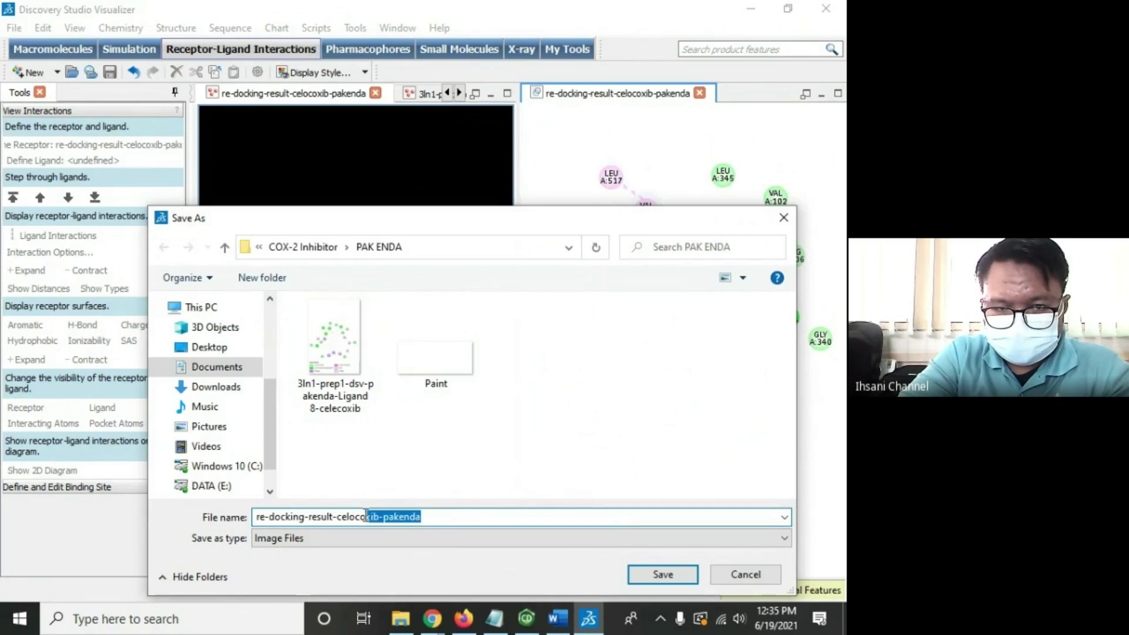
pyautogui.click(652, 575)
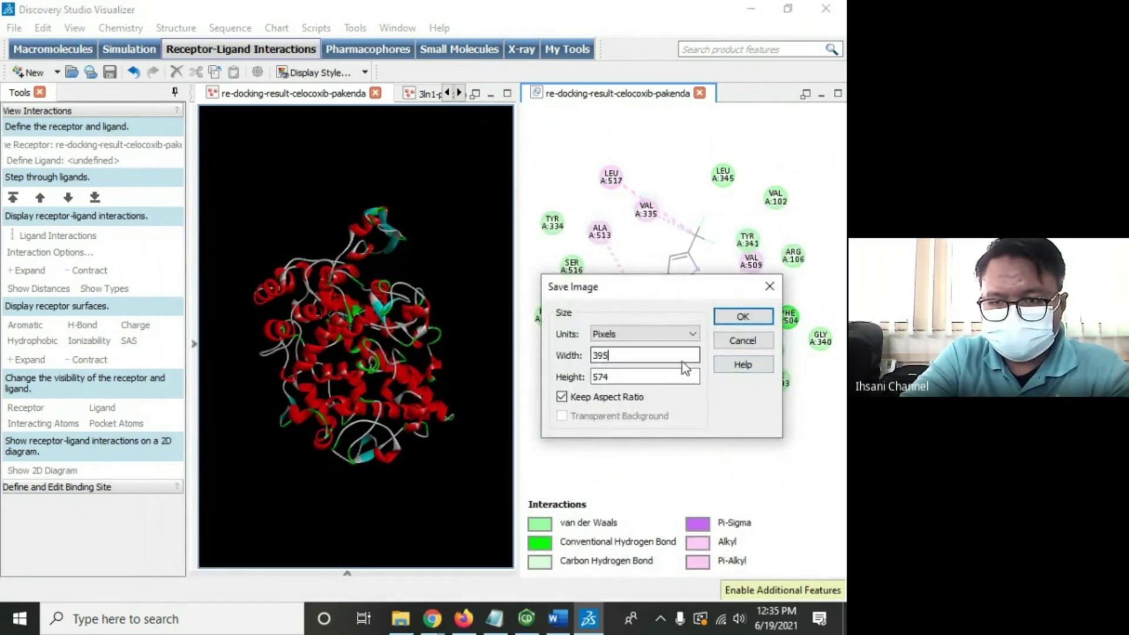
pyautogui.write('2000')
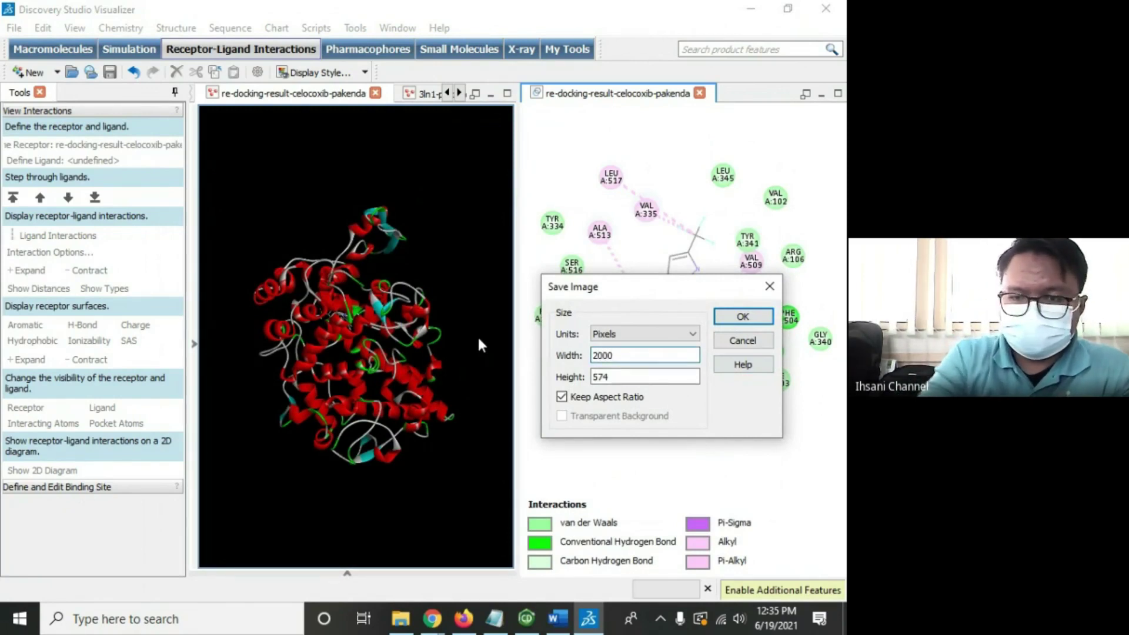
pyautogui.press('Tab')
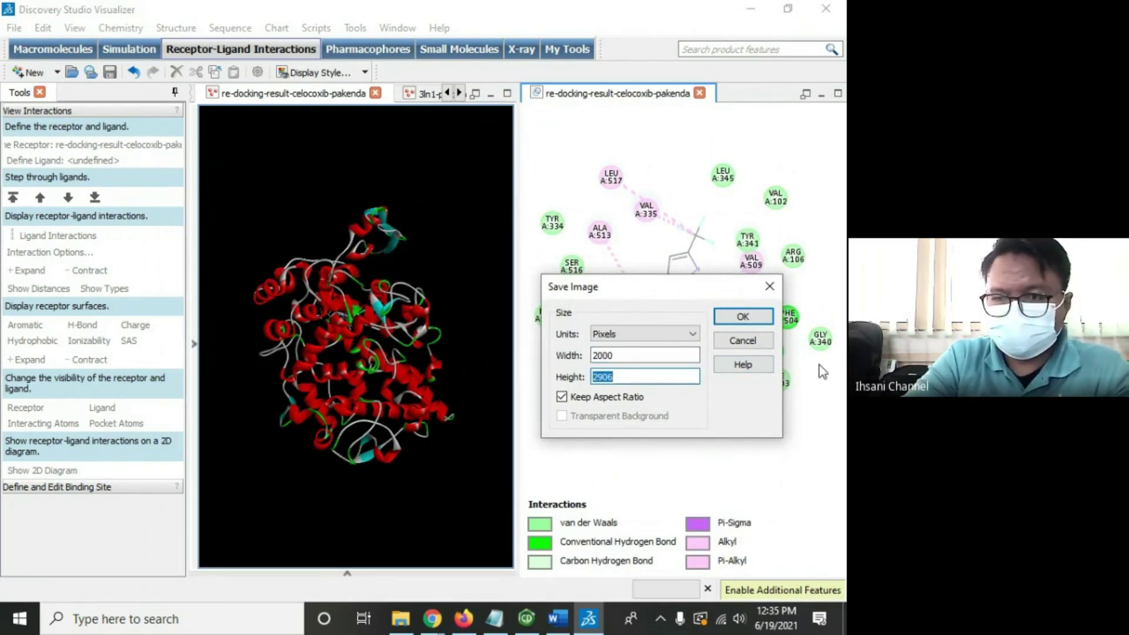
pyautogui.click(742, 317)
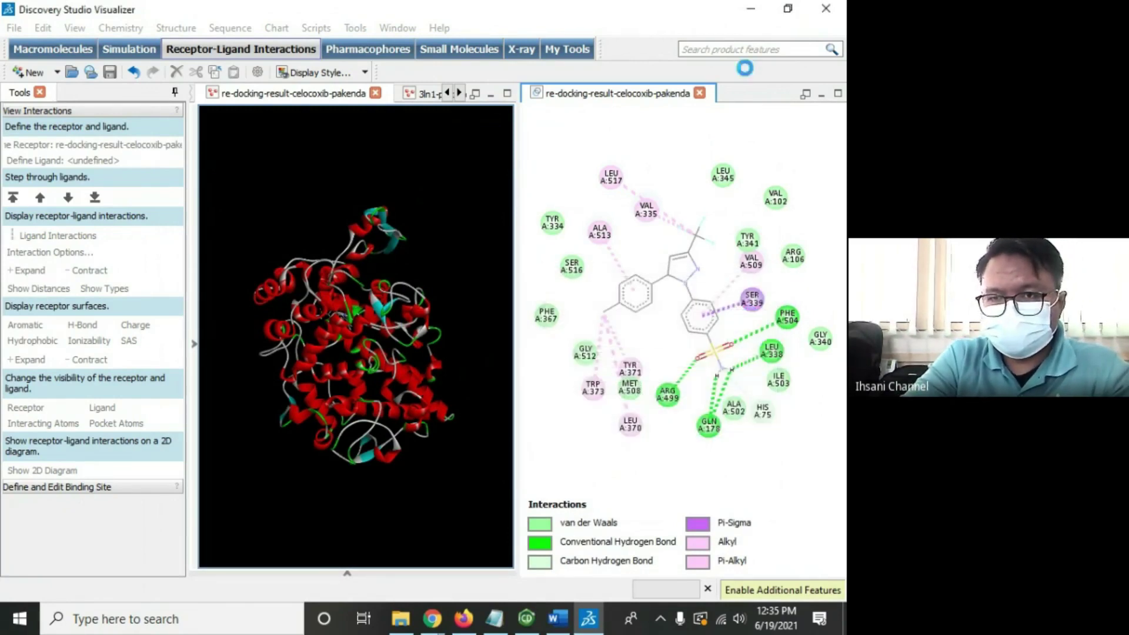
# Step: Close the 2D diagram and open the image 3ln1-prep1-dsv-pakenda-Ligand 8-celecoxib from the PAK ENDA folder in Picasa Photo Viewer
pyautogui.click(699, 92)
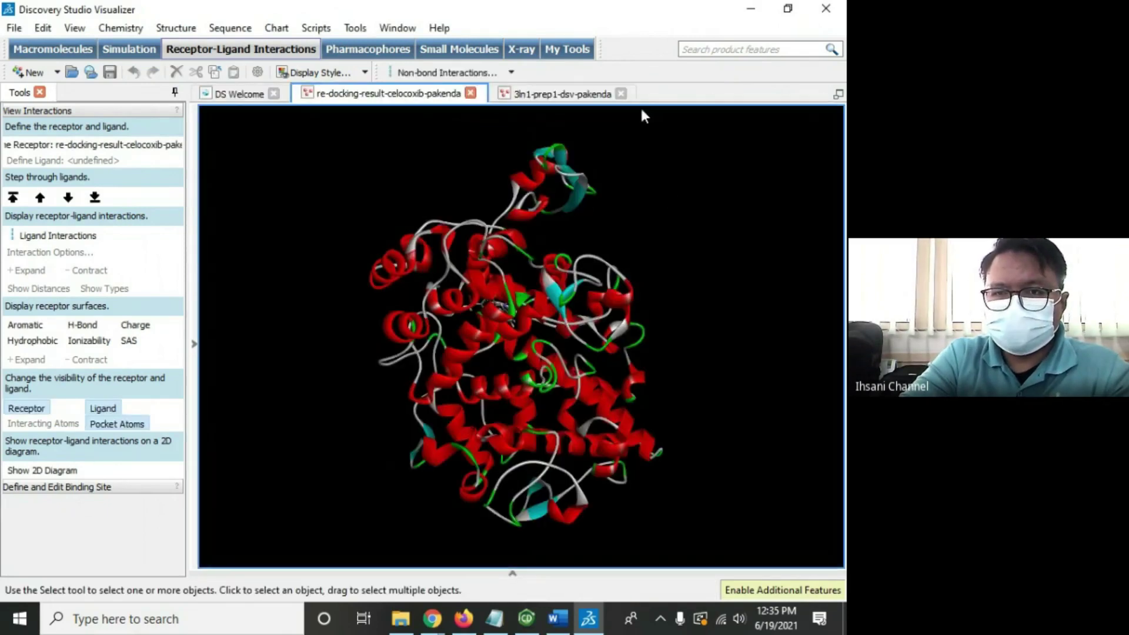
pyautogui.click(755, 8)
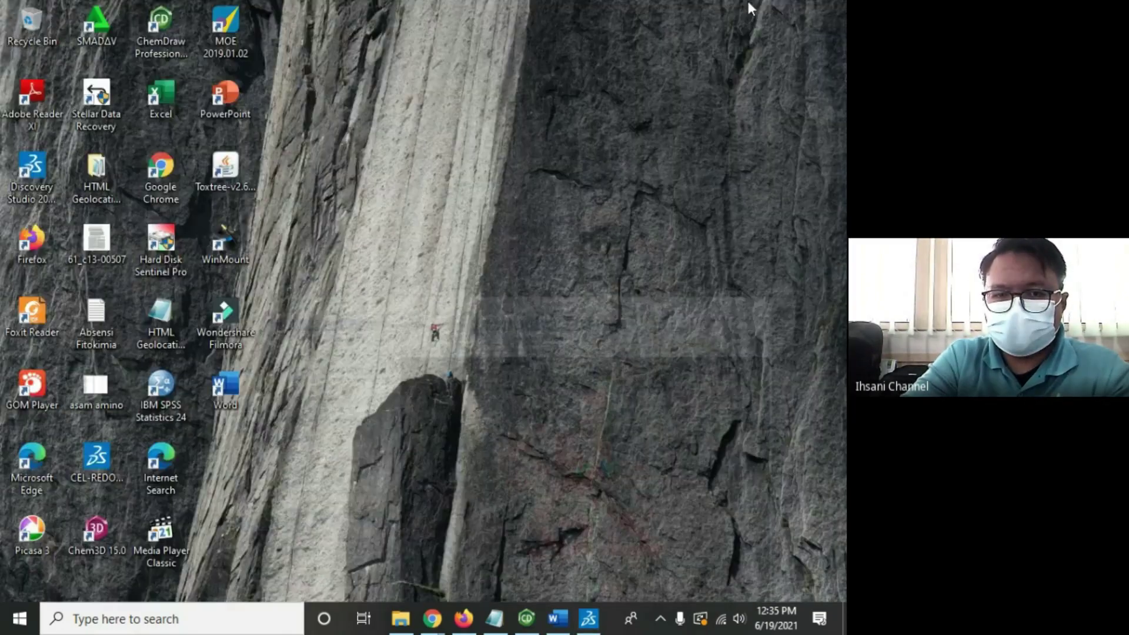
pyautogui.click(400, 619)
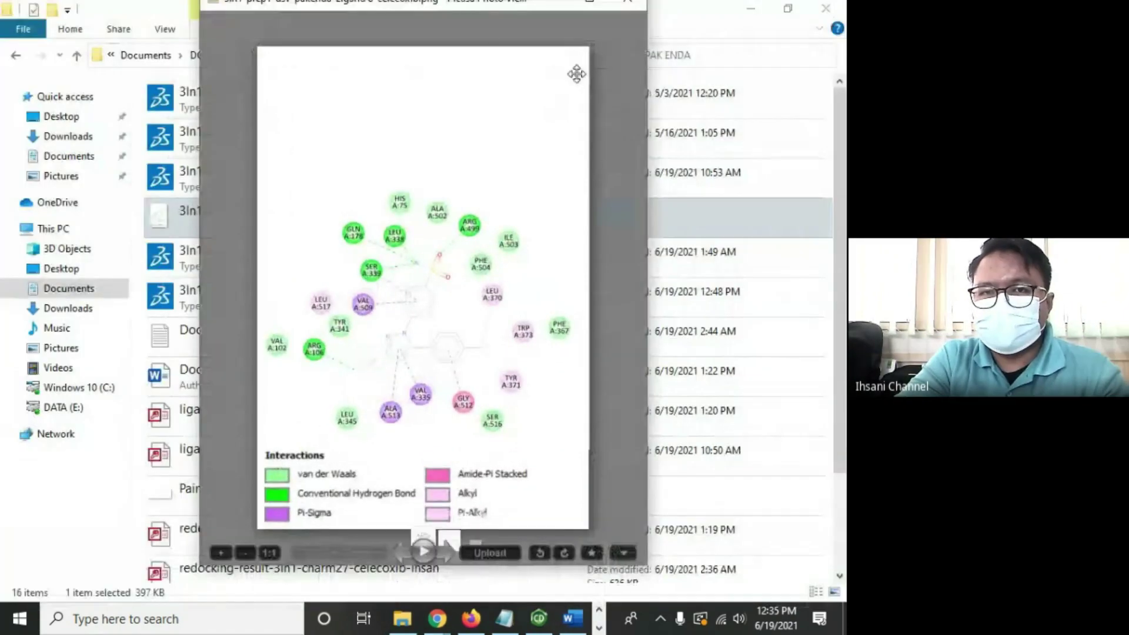
# Step: Move the photo viewer window aside and reduce its height, fitting the whole interaction diagram and legend inside it
pyautogui.moveTo(440, 5); pyautogui.dragTo(657, 19)
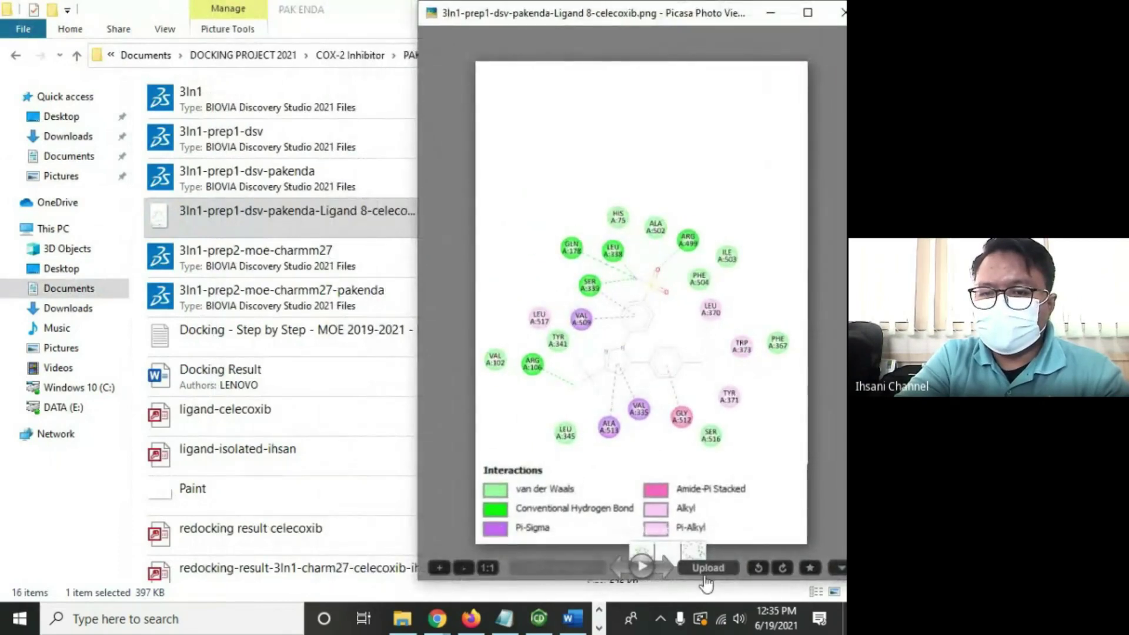
pyautogui.moveTo(706, 581); pyautogui.dragTo(705, 489)
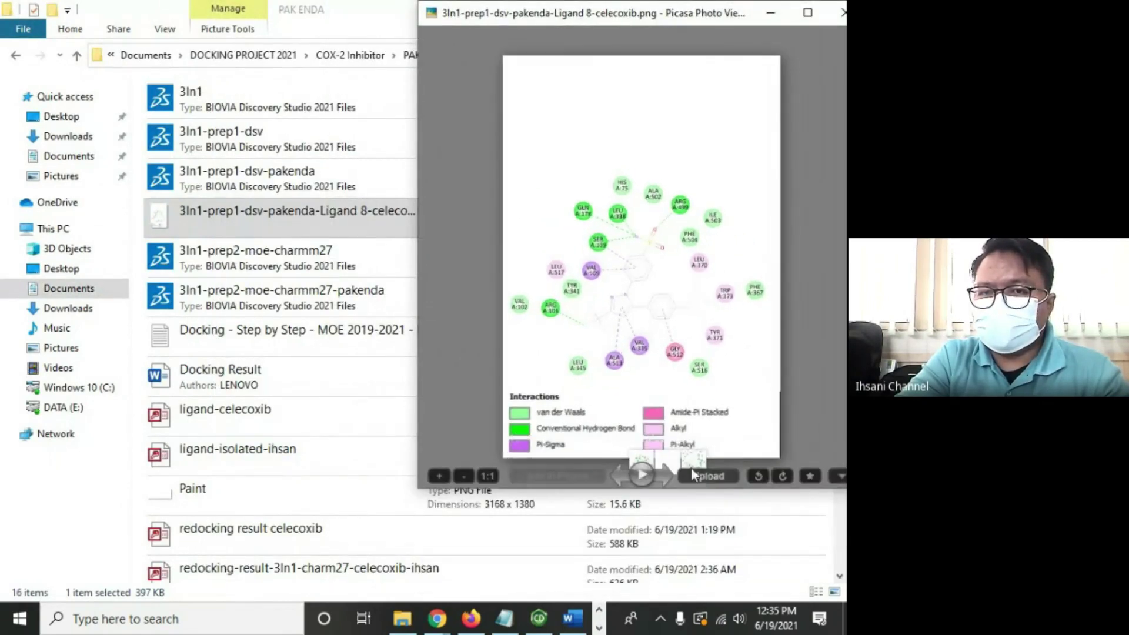
pyautogui.scroll(4, 667, 335)
pyautogui.scroll(-3, 668, 335)
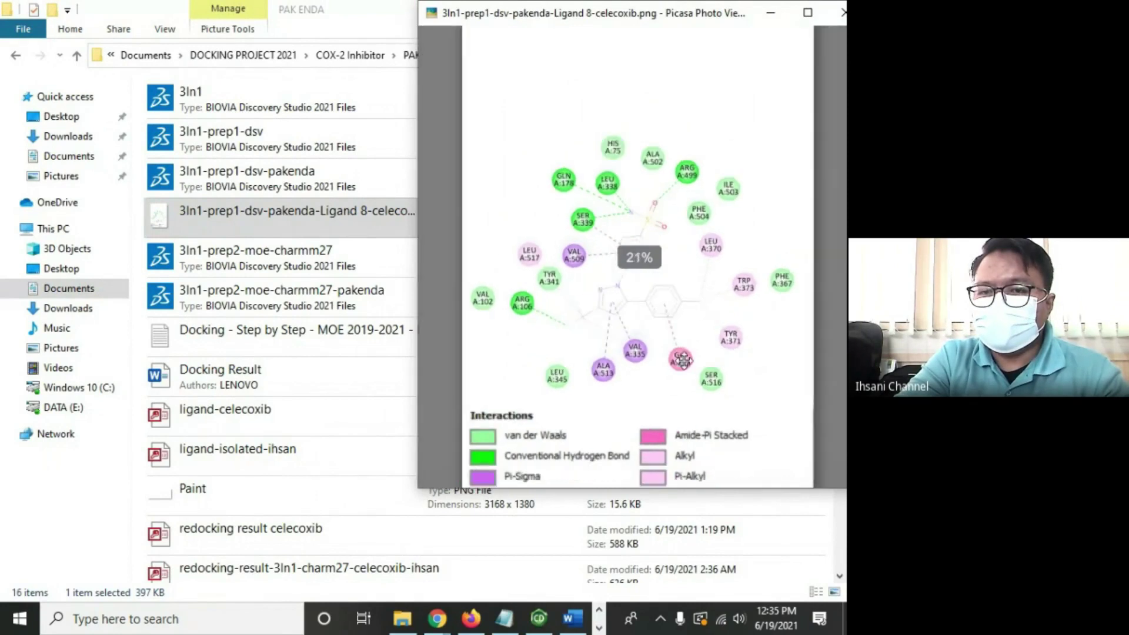
pyautogui.moveTo(723, 486); pyautogui.dragTo(715, 410)
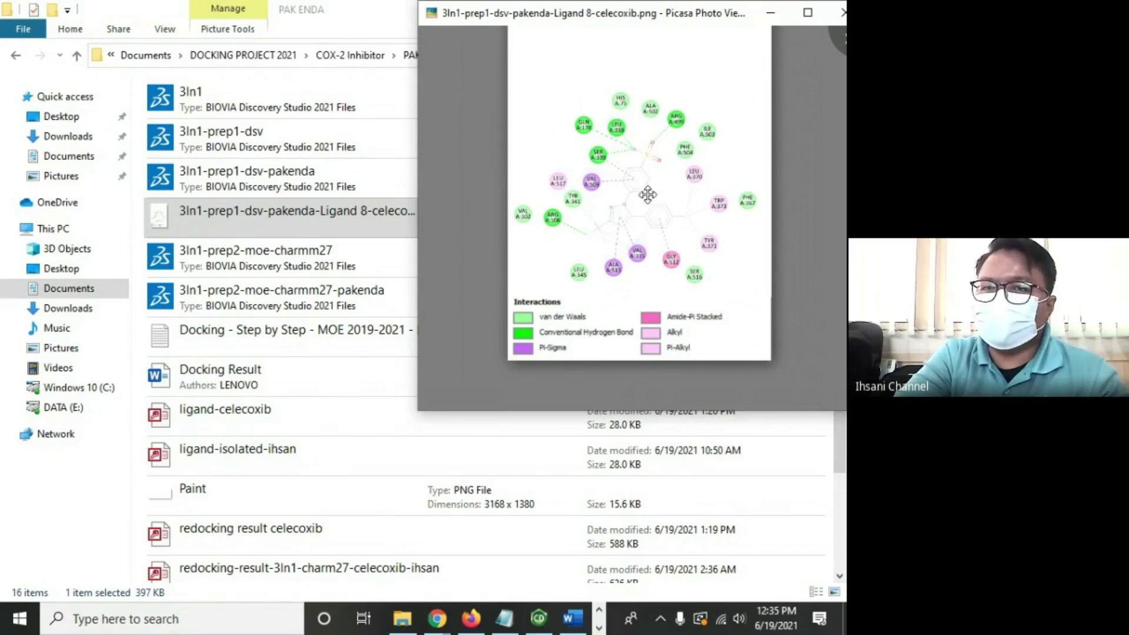
pyautogui.scroll(2, 559, 355)
pyautogui.scroll(-1, 624, 308)
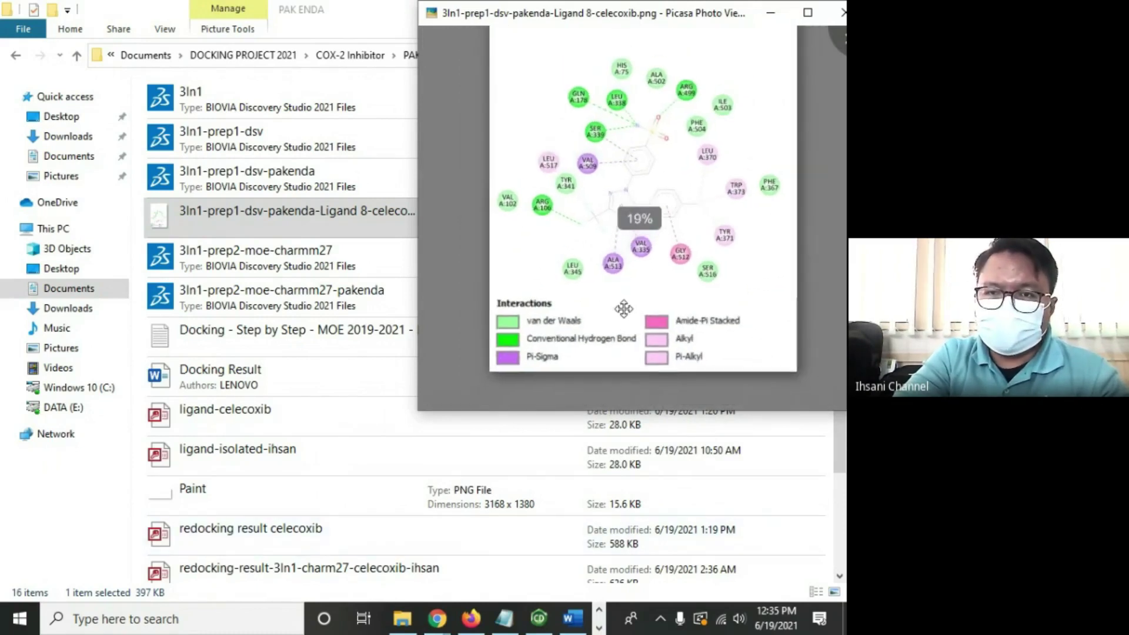
# Step: Switch to the Docking Result document in Word, restore it to a smaller window and place the photo viewer beside it
pyautogui.click(571, 619)
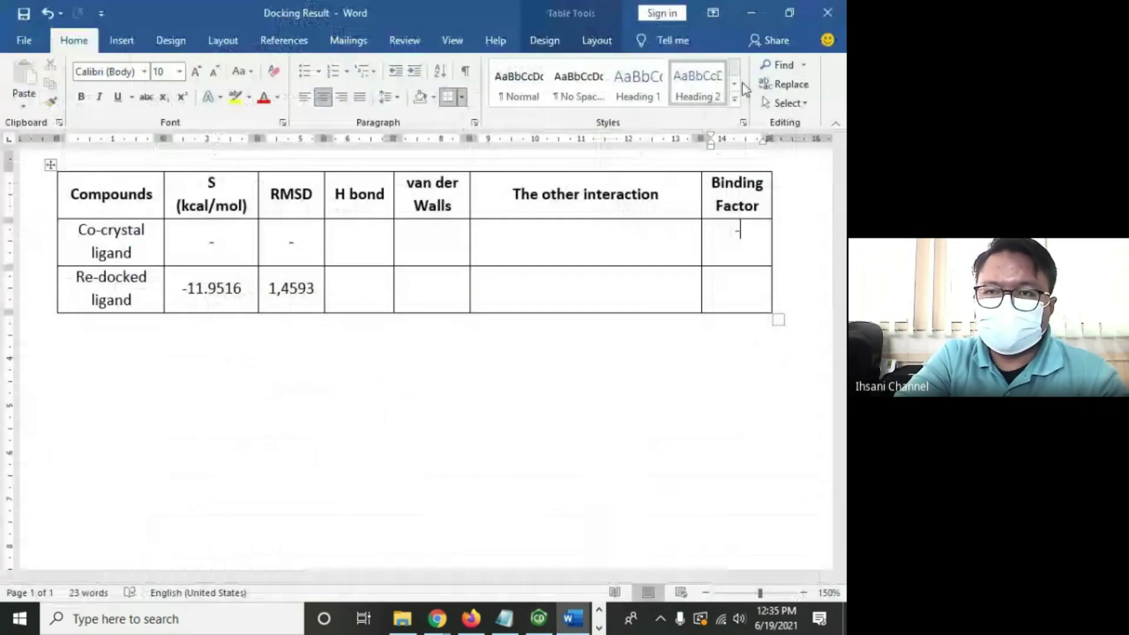
pyautogui.click(790, 14)
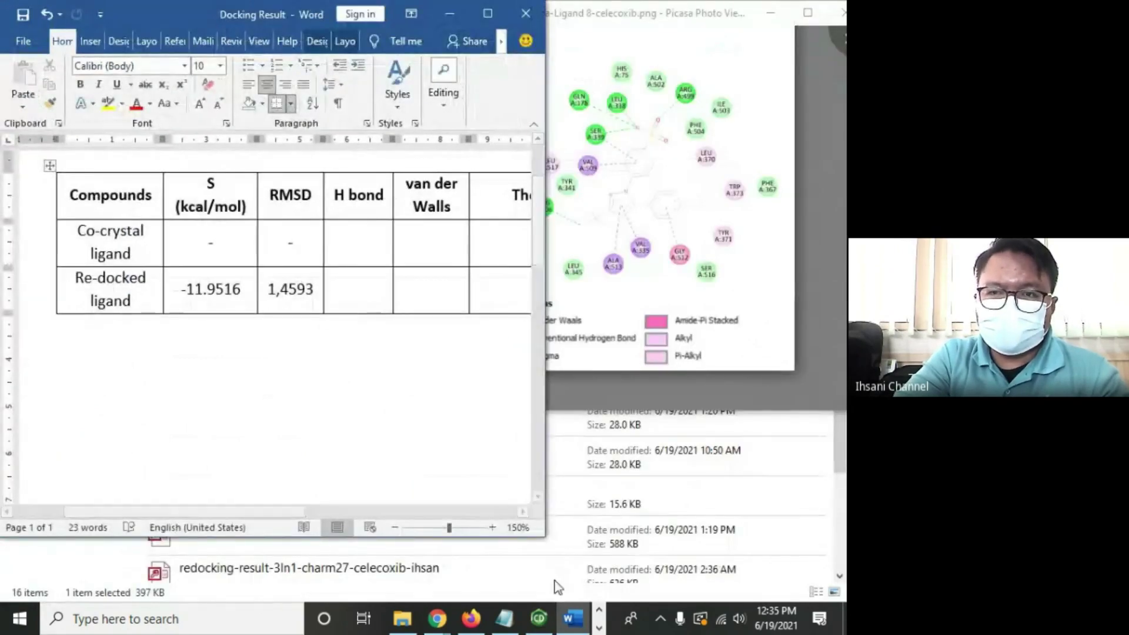
pyautogui.moveTo(700, 15)
pyautogui.mouseDown()
pyautogui.moveTo(722, 49)
pyautogui.moveTo(707, 21)
pyautogui.moveTo(719, 23)
pyautogui.mouseUp()
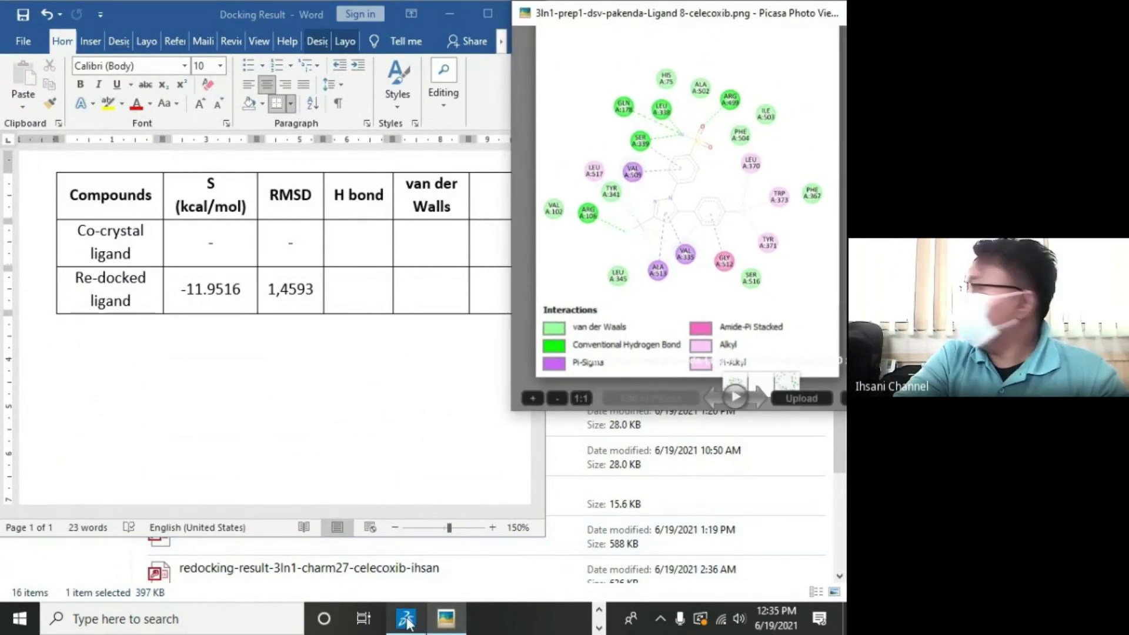
pyautogui.moveTo(405, 622)
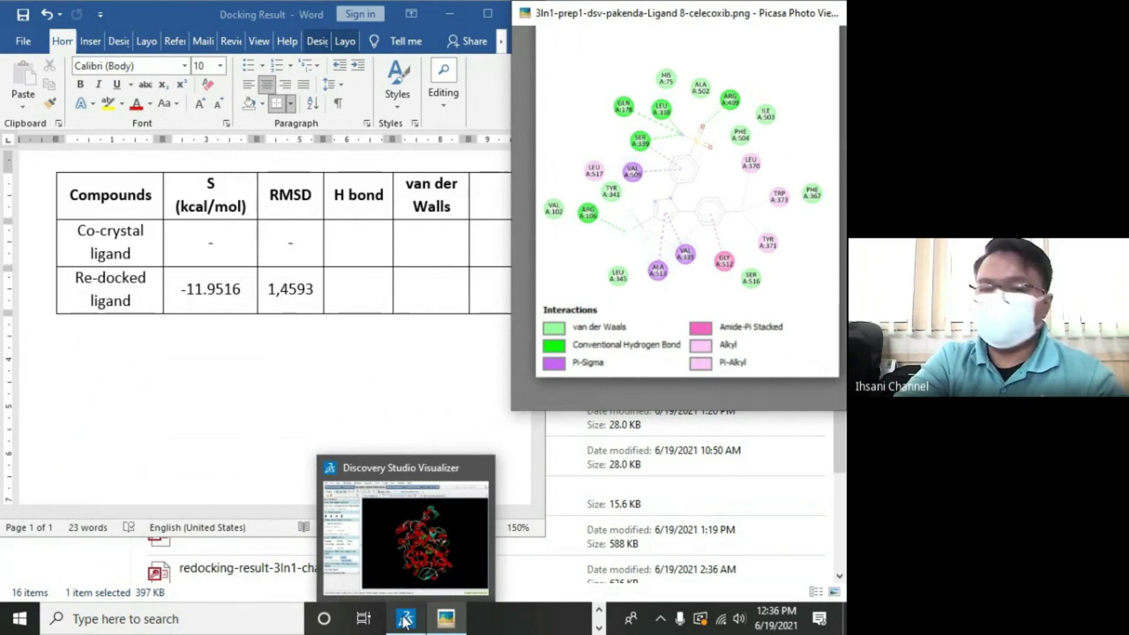
pyautogui.moveTo(408, 598)
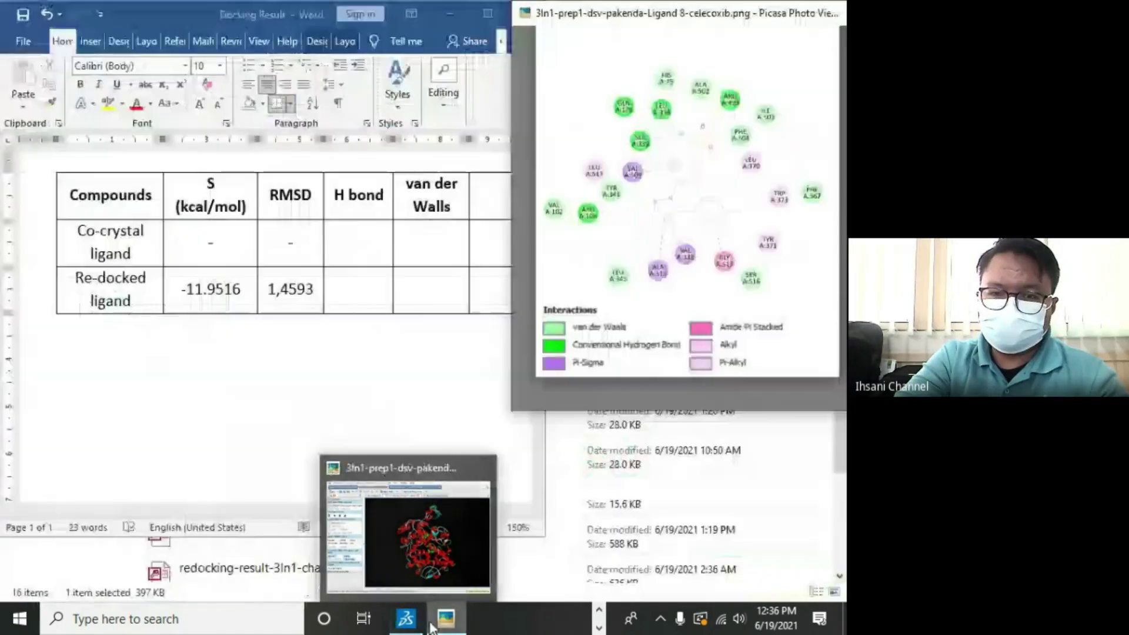
pyautogui.moveTo(441, 620)
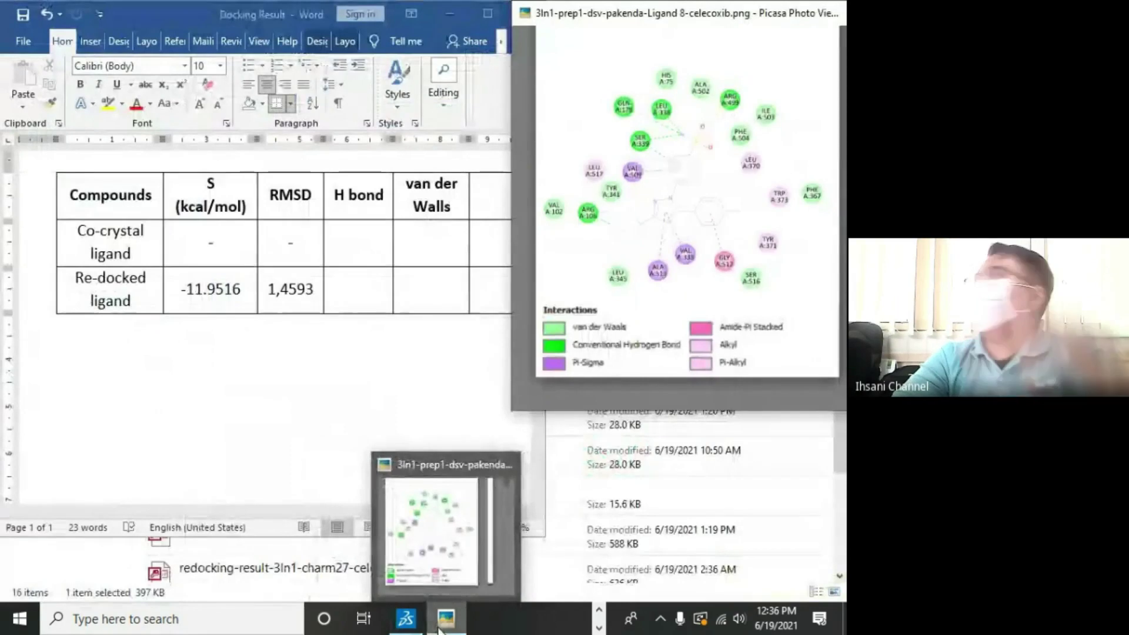
pyautogui.scroll(1, 440, 631)
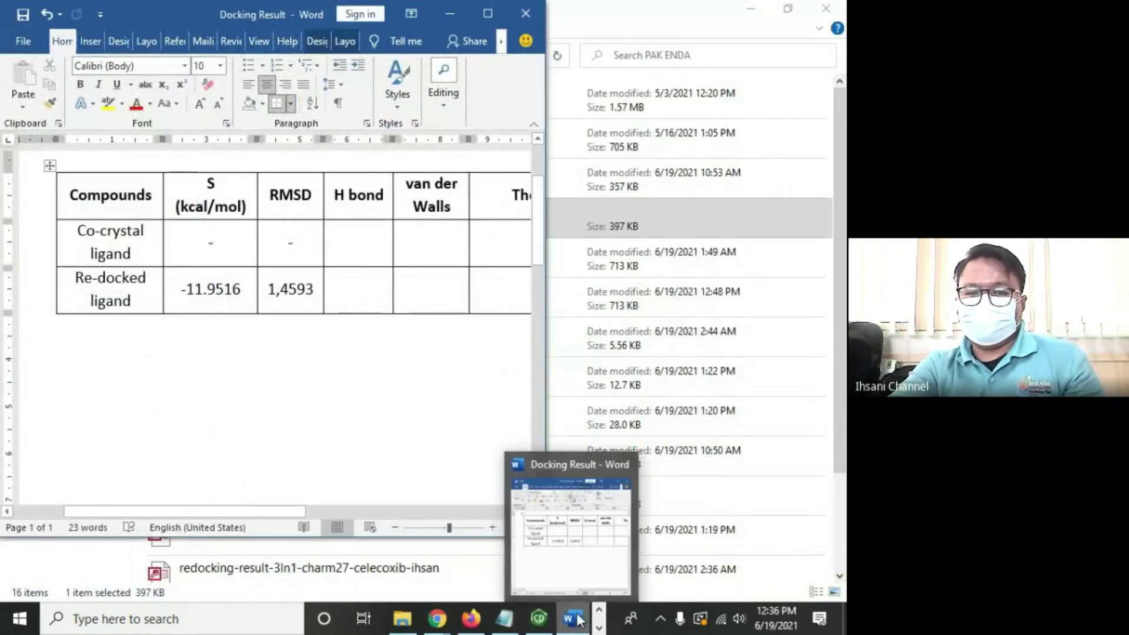
pyautogui.click(600, 624)
pyautogui.click(446, 618)
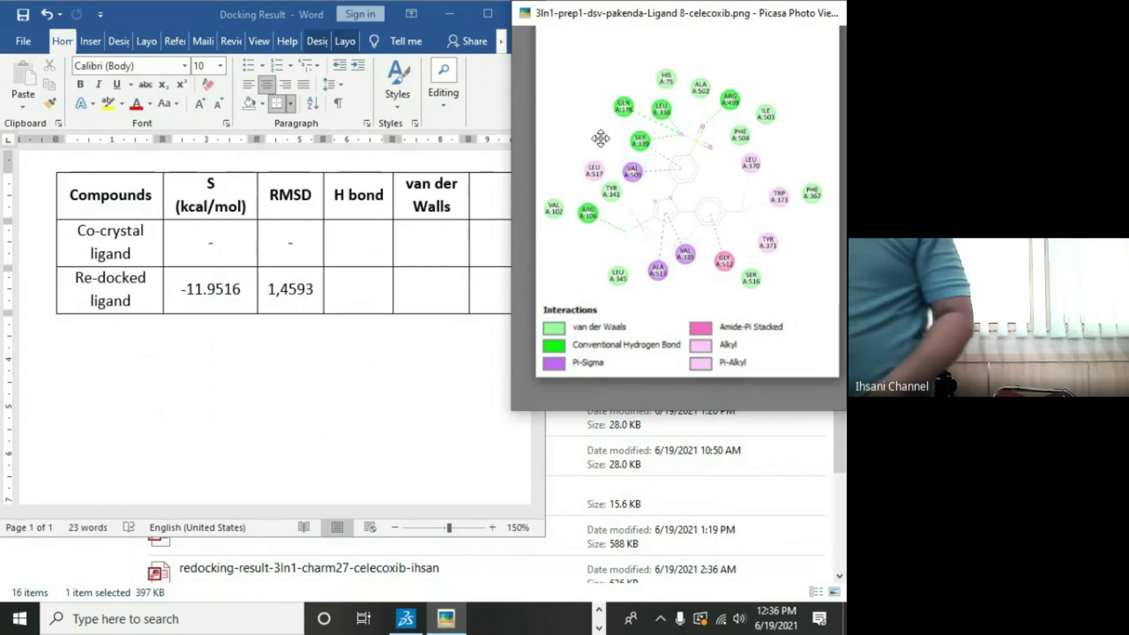
# Step: Examine the co-crystal ligand's interaction diagram up close, comparing the residue colours and bond lines with the interaction legend
pyautogui.scroll(3, 706, 267)
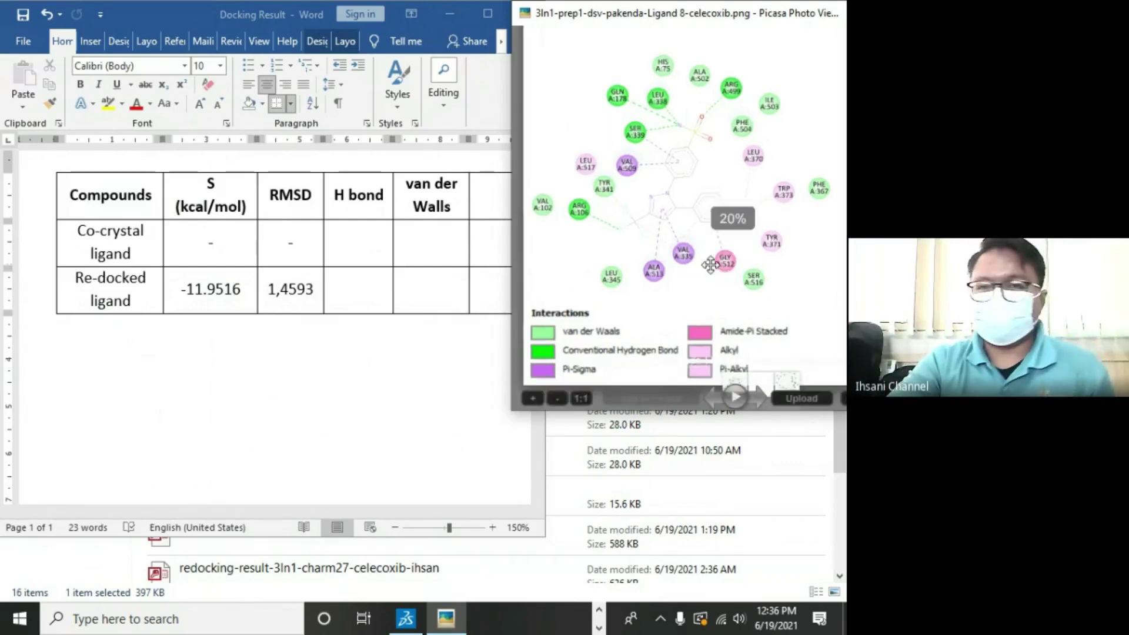
pyautogui.scroll(4, 704, 269)
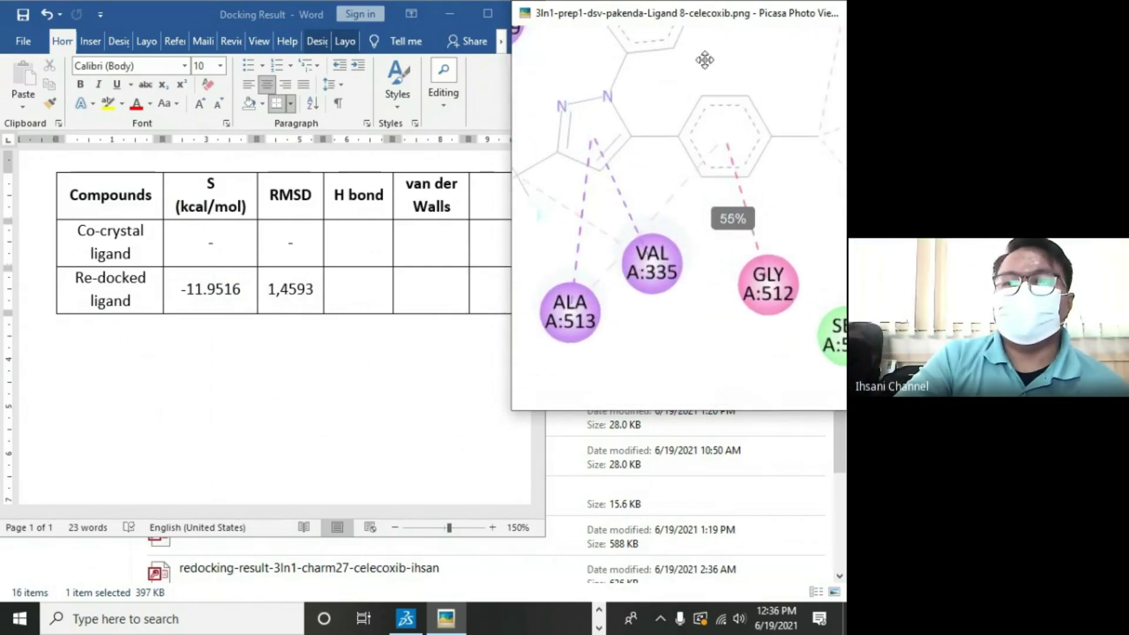
pyautogui.moveTo(745, 22); pyautogui.dragTo(610, 29)
pyautogui.click(765, 20)
pyautogui.scroll(2, 574, 176)
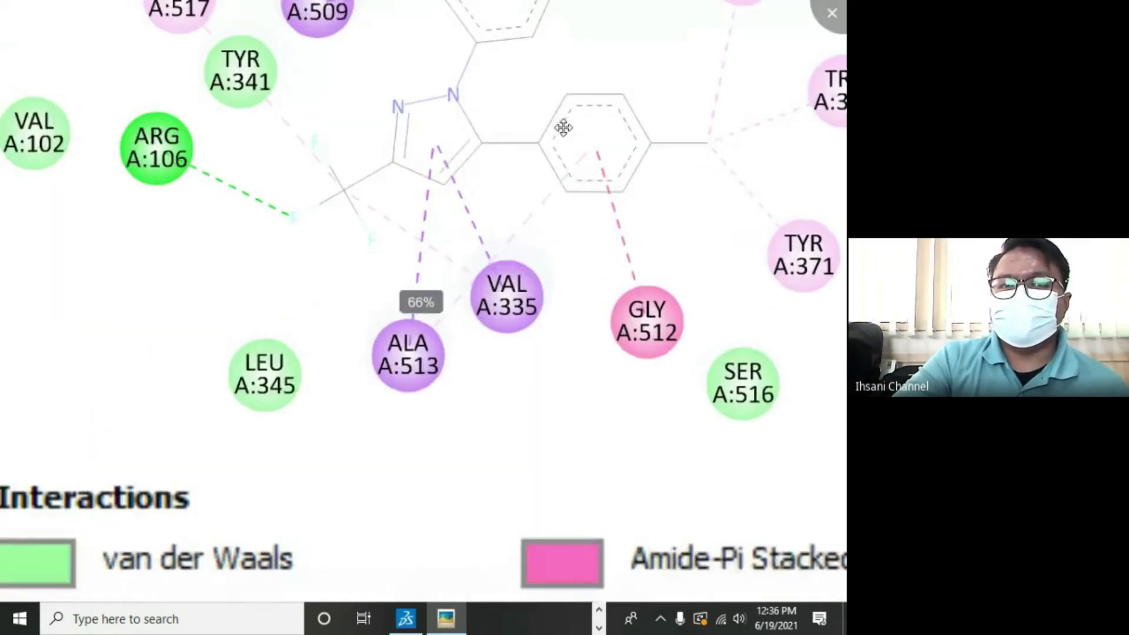
pyautogui.scroll(-3, 589, 103)
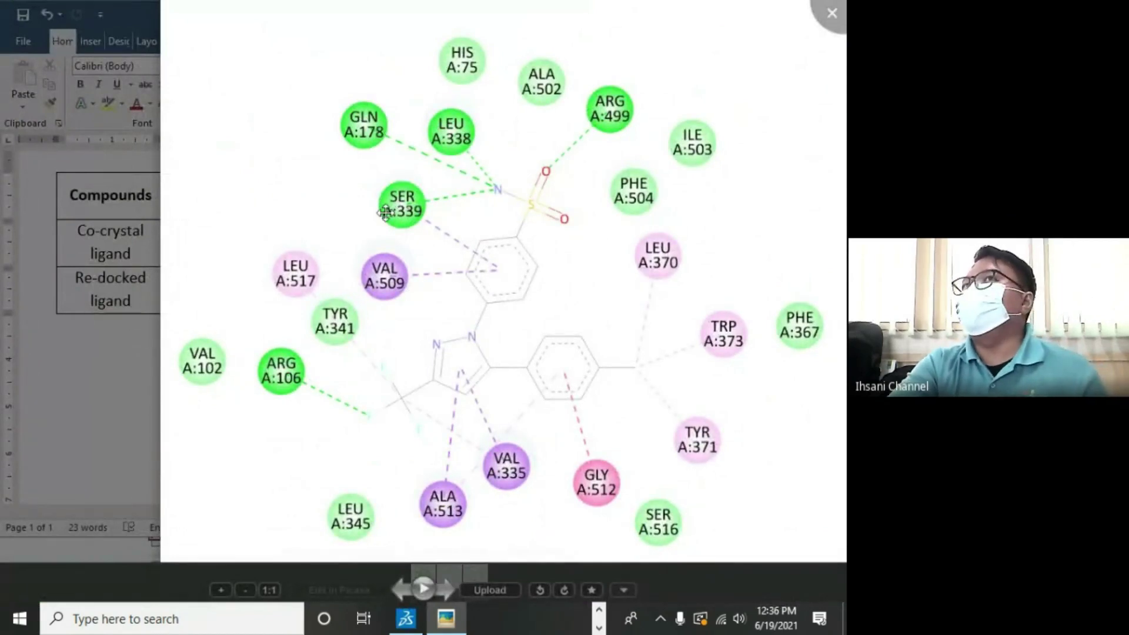
pyautogui.scroll(4, 409, 209)
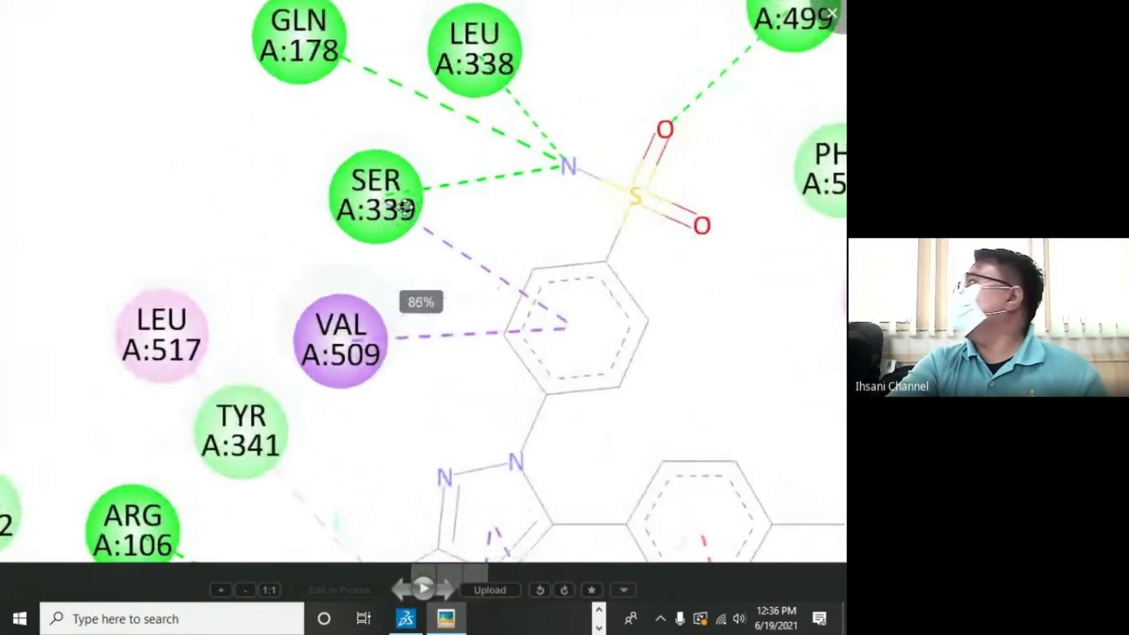
pyautogui.scroll(-6, 497, 227)
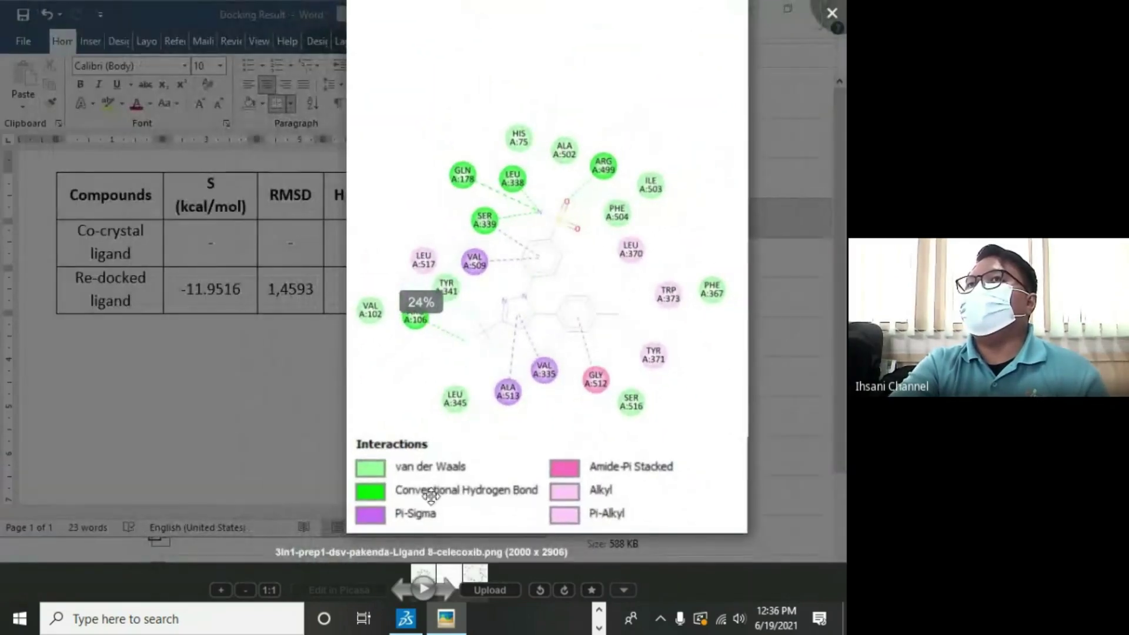
pyautogui.scroll(1, 504, 316)
pyautogui.scroll(3, 504, 316)
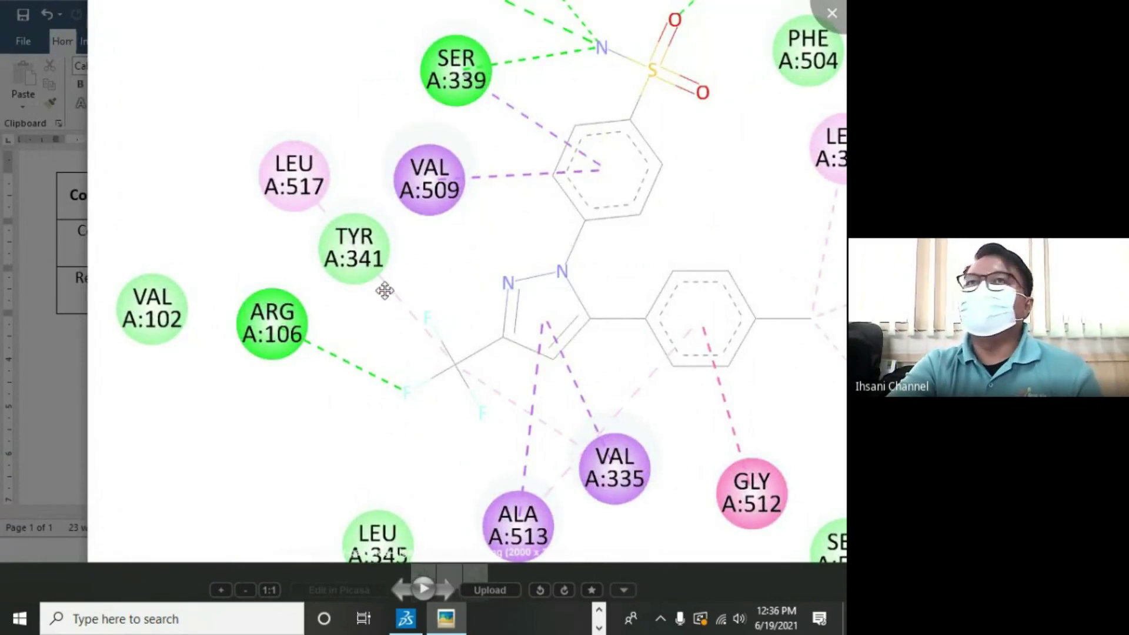
pyautogui.scroll(-4, 420, 240)
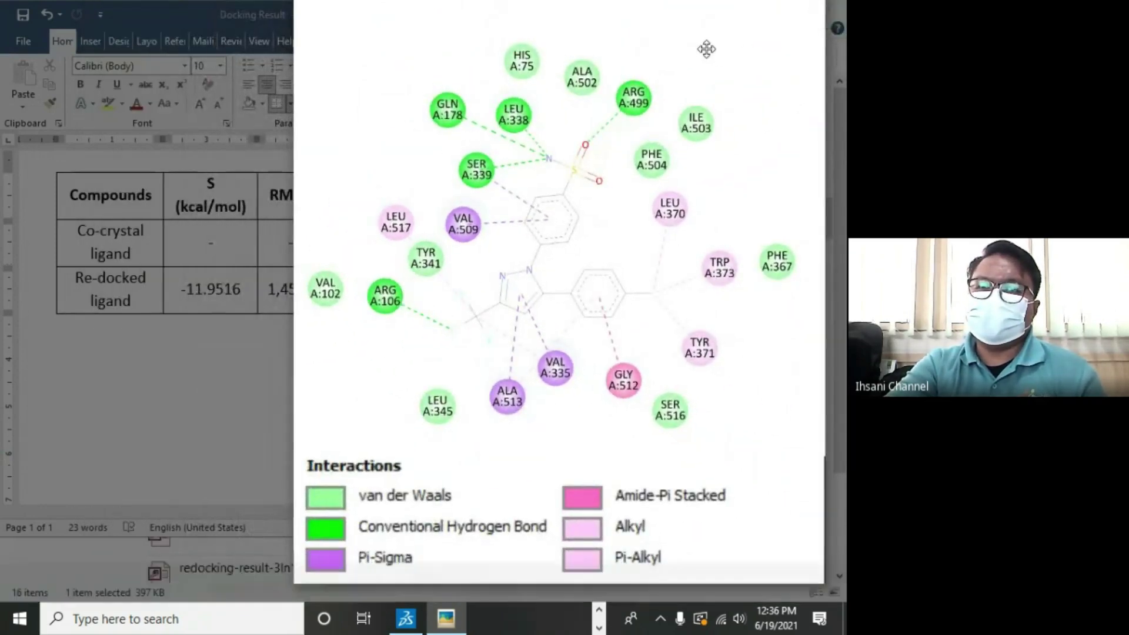
pyautogui.scroll(-3, 704, 49)
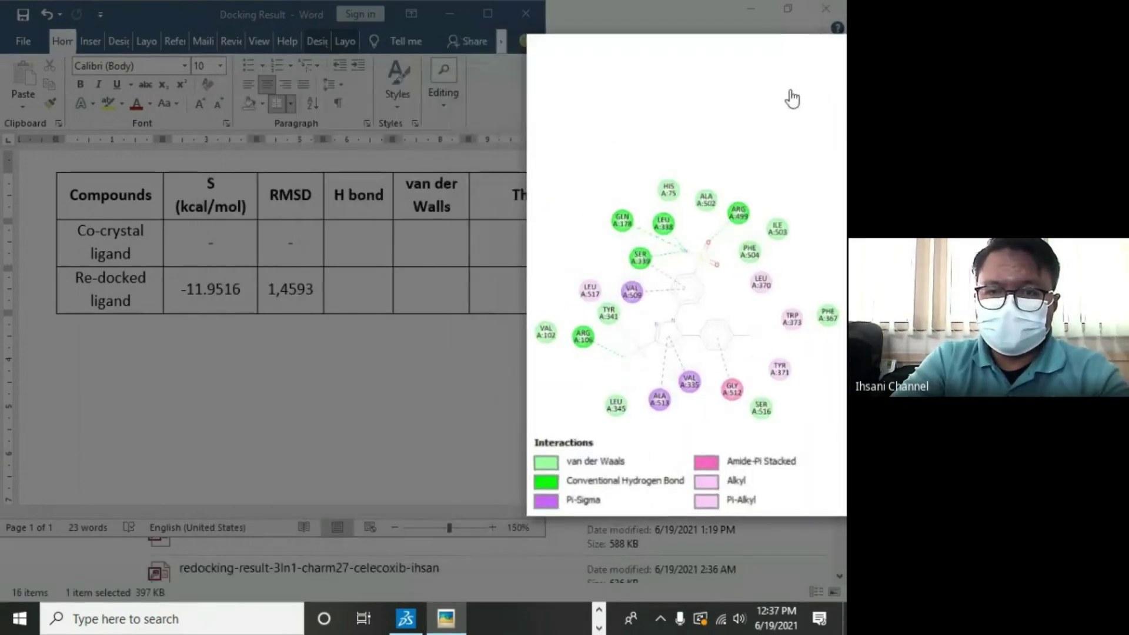
# Step: Return to the Word table and enter Ser339 in the co-crystal ligand's H bond cell
pyautogui.click(376, 387)
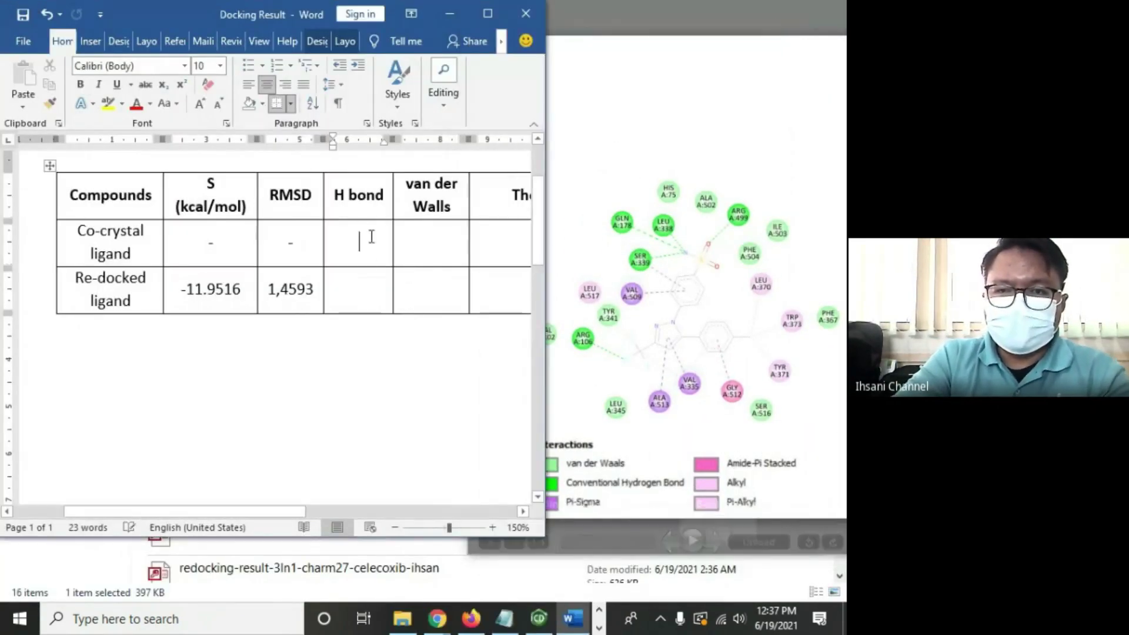
pyautogui.click(371, 234)
pyautogui.write('Ser')
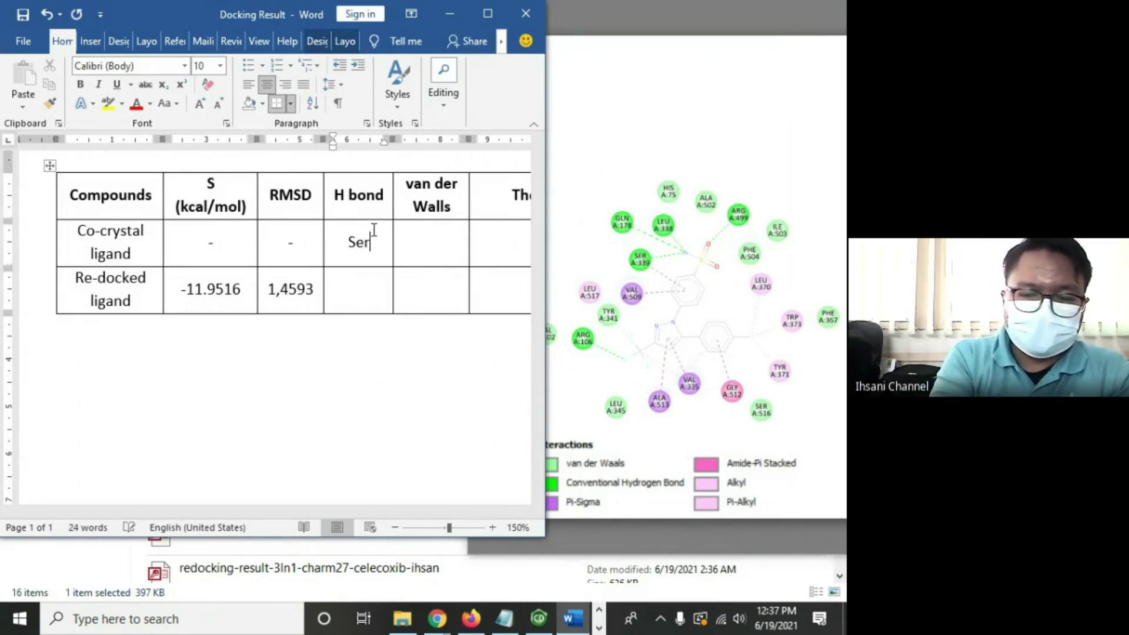
pyautogui.write('339')
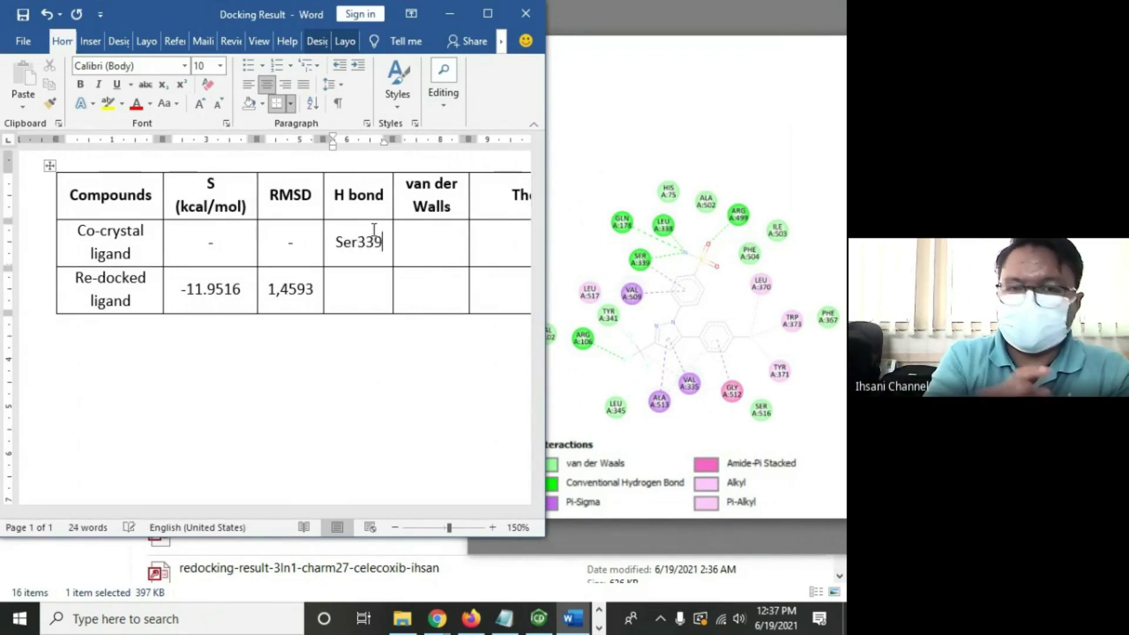
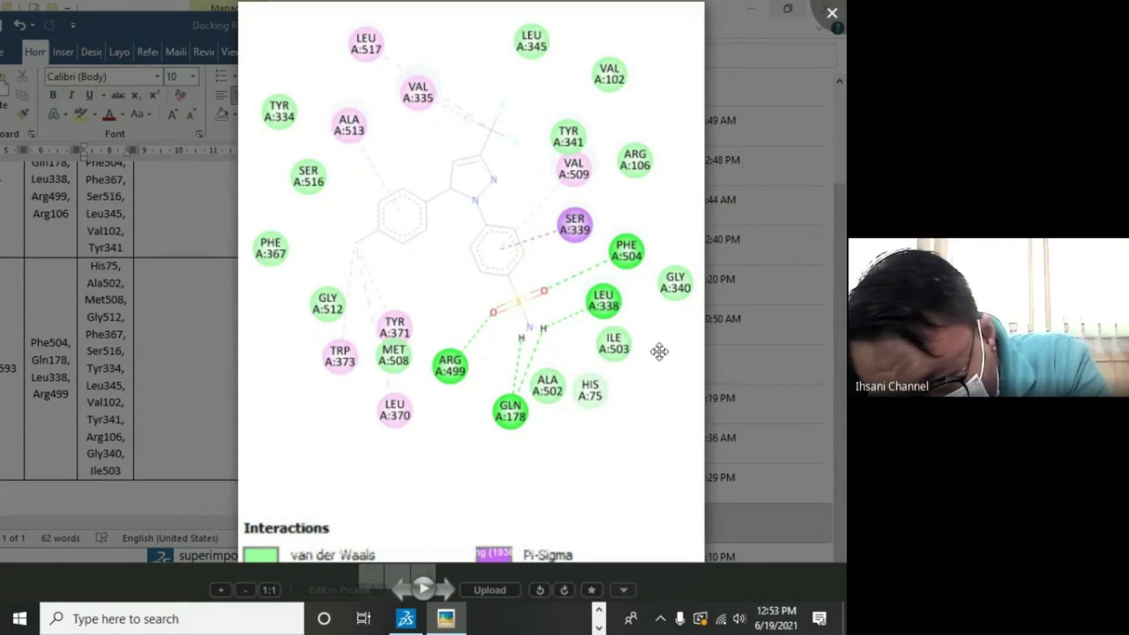
# Step: Move His75 from the re-docked ligand's van der Walls cell to its cell under The other interactions
pyautogui.moveTo(81, 268)
pyautogui.mouseDown()
pyautogui.moveTo(126, 269)
pyautogui.moveTo(90, 266)
pyautogui.mouseUp()
pyautogui.click(127, 265)
pyautogui.hotkey('ctrl', 'x')
pyautogui.click(232, 273)
pyautogui.hotkey('ctrl', 'v')
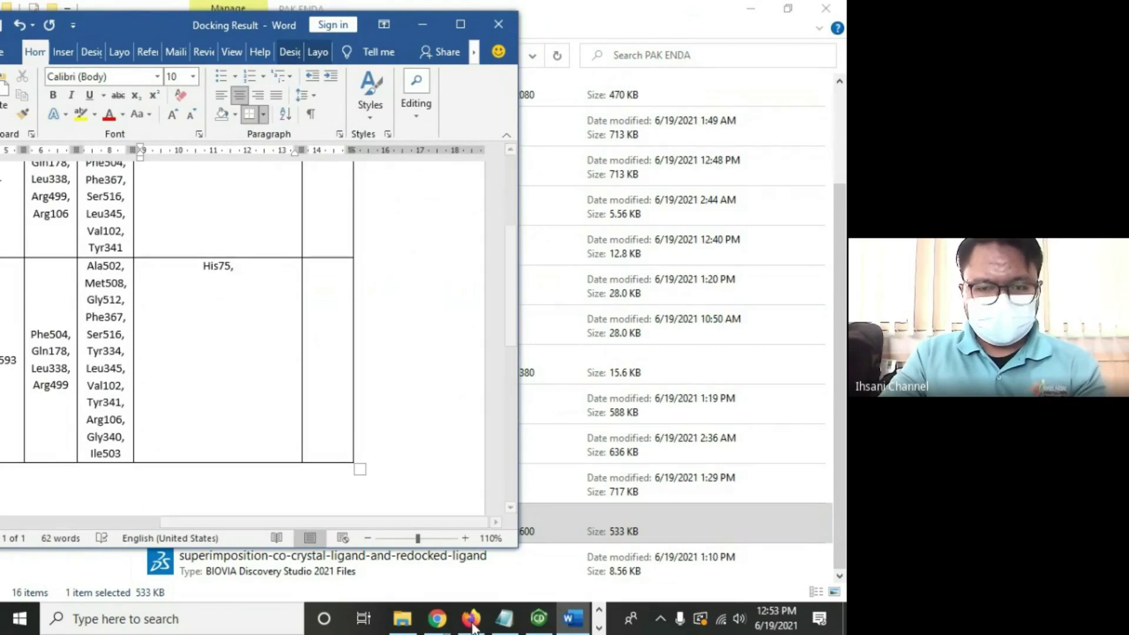
# Step: Narrow the Word window and place the re-docking diagram in the photo viewer beside it, showing all residues and the interaction legend
pyautogui.hotkey('alt', 'Tab')
pyautogui.hotkey('alt', 'Tab')
pyautogui.moveTo(518, 366); pyautogui.dragTo(410, 365)
pyautogui.moveTo(602, 28); pyautogui.dragTo(599, 27)
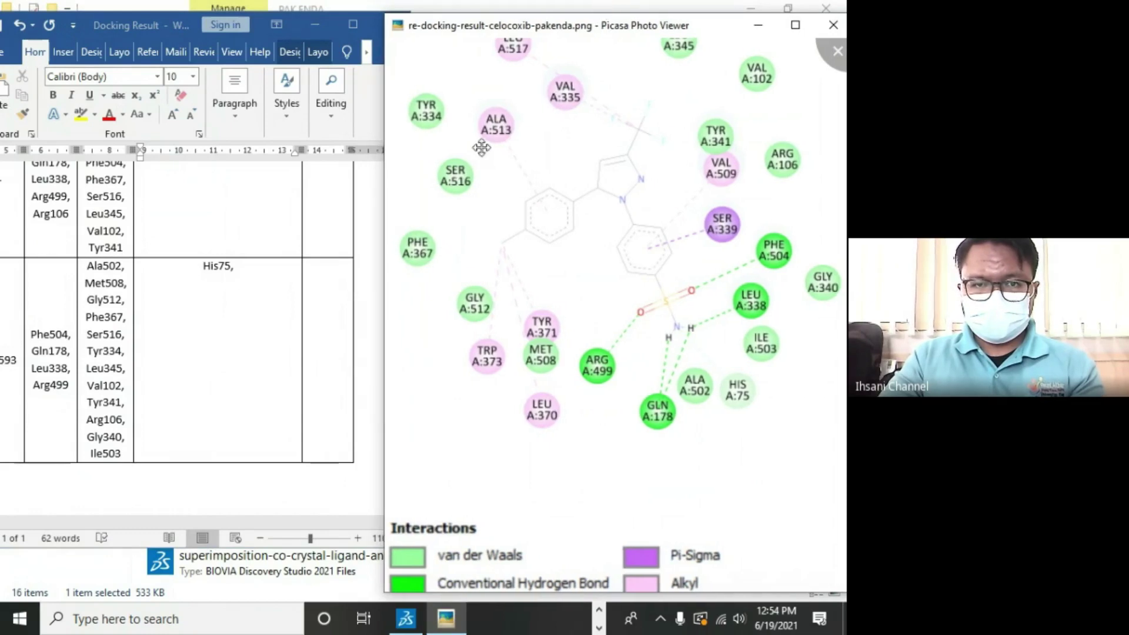
pyautogui.click(288, 323)
pyautogui.click(655, 299)
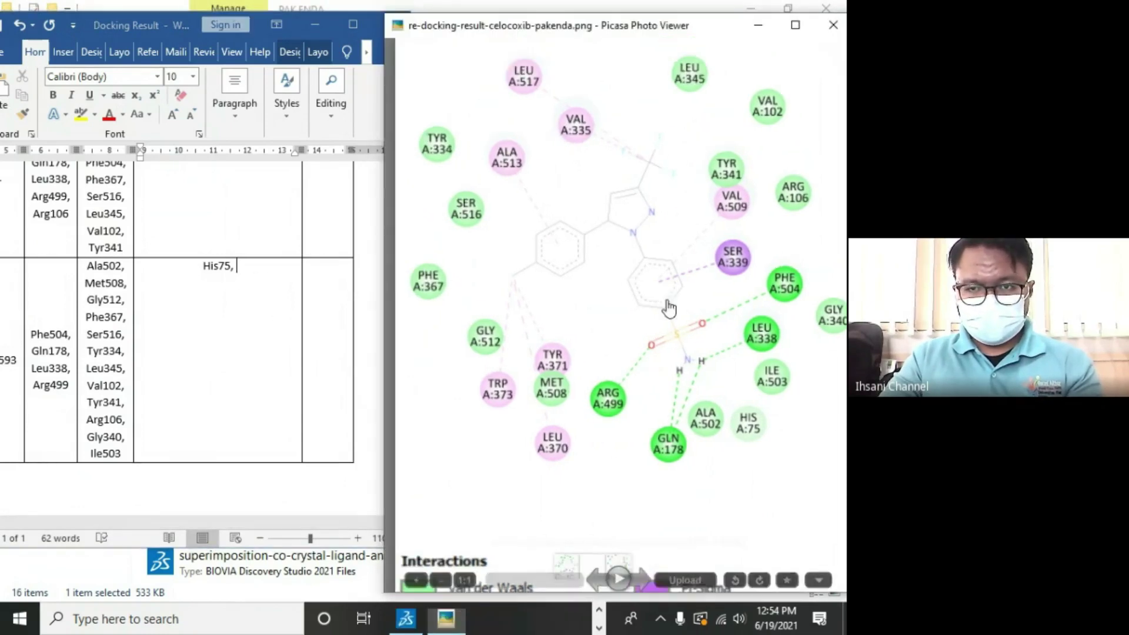
pyautogui.scroll(-3, 649, 295)
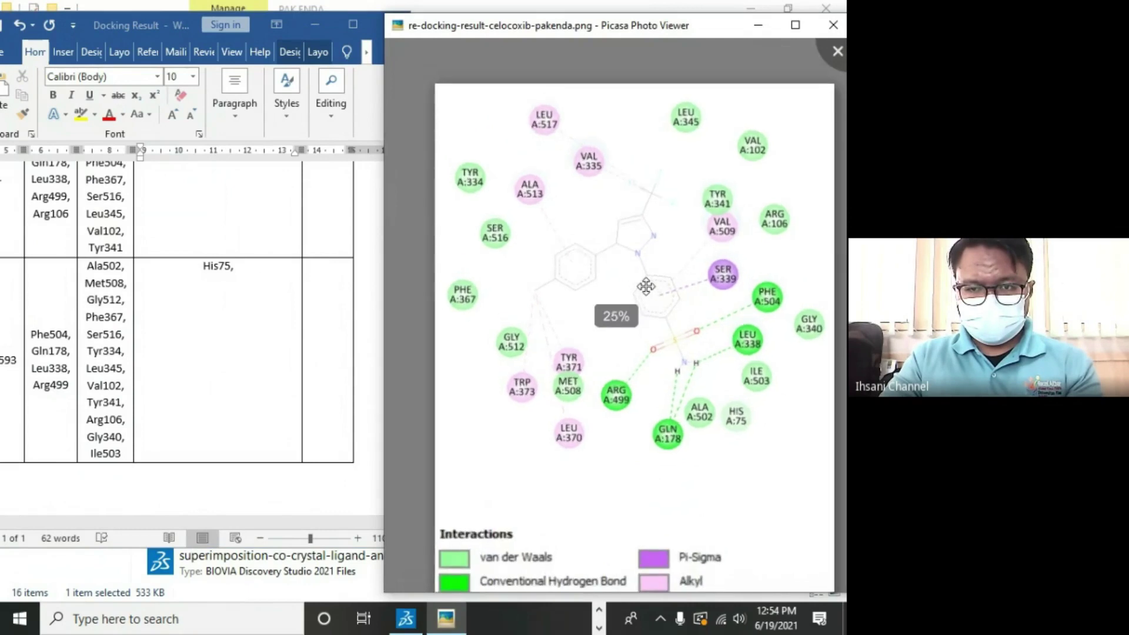
# Step: Add Ser339, Ala513, Leu517, Val335 and Val509 after His75 in the re-docked ligand's other interactions cell
pyautogui.click(265, 247)
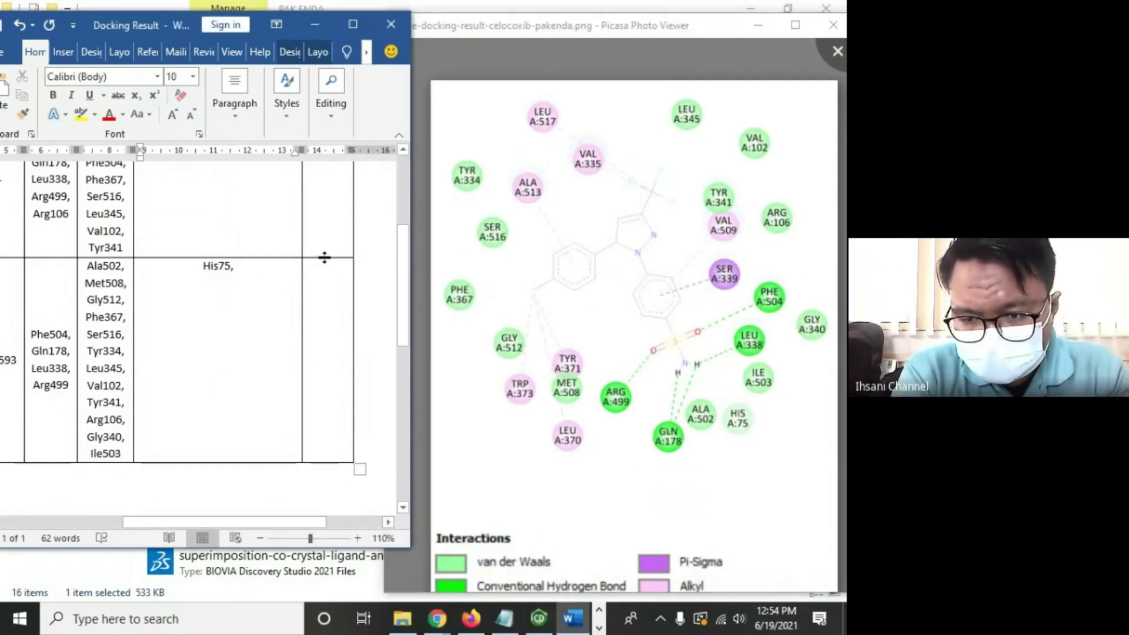
pyautogui.write('Ser')
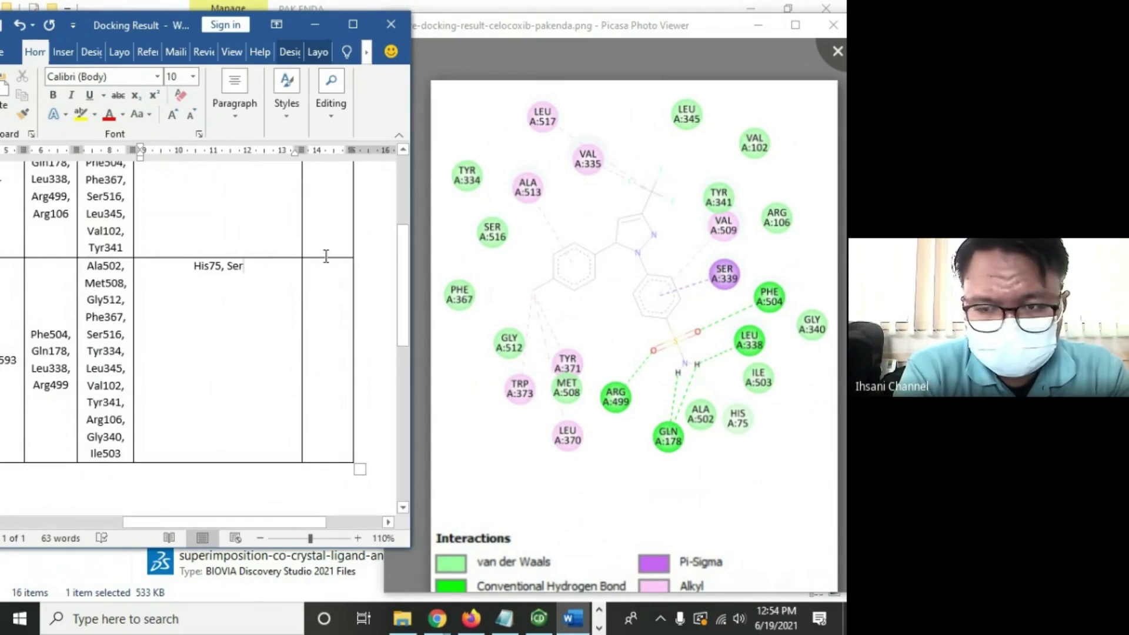
pyautogui.write('339, ')
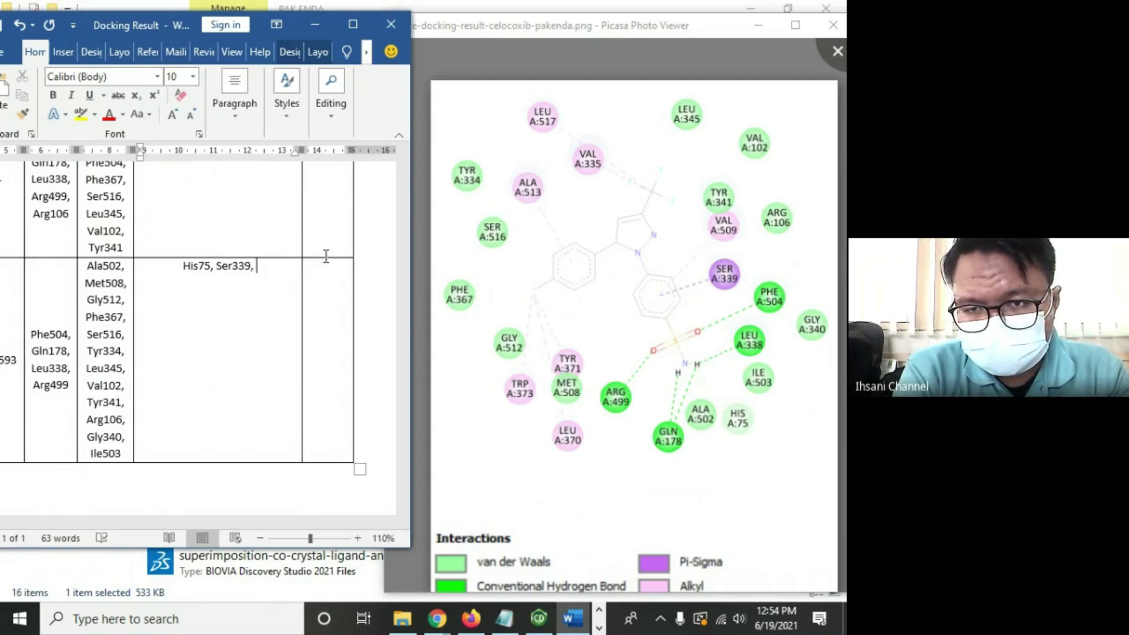
pyautogui.write('Ala513')
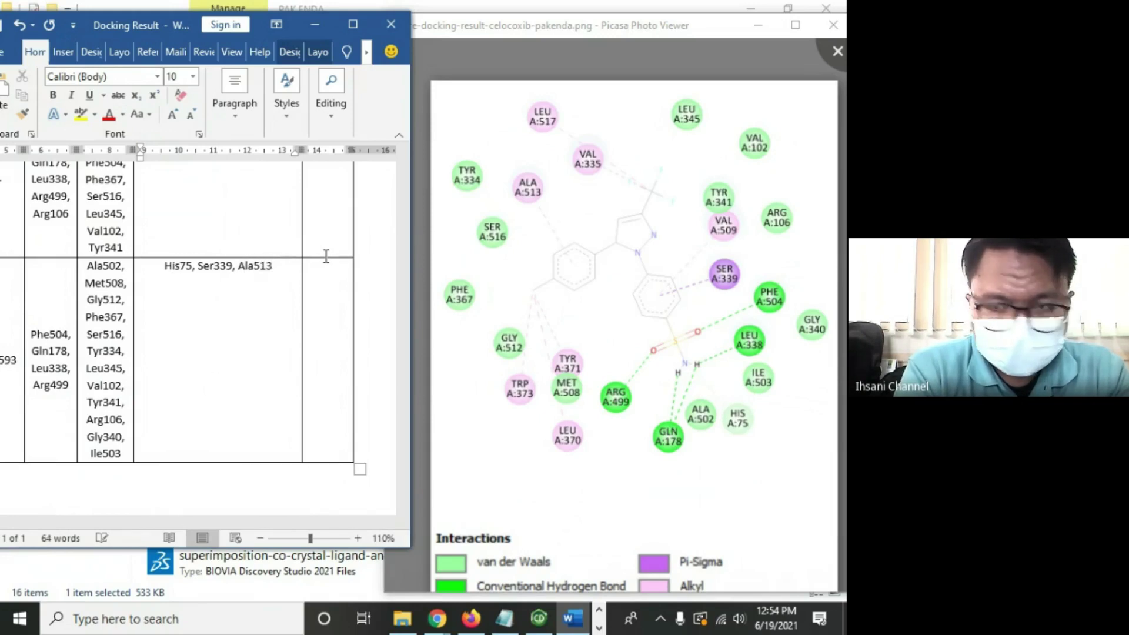
pyautogui.write(',')
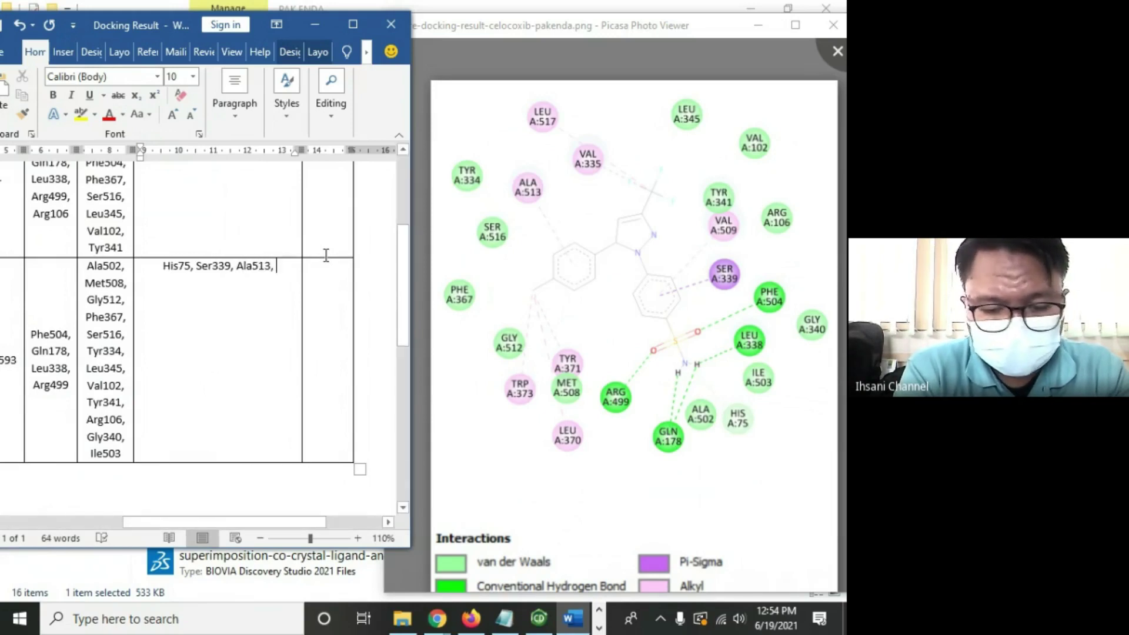
pyautogui.write(' Leu517,')
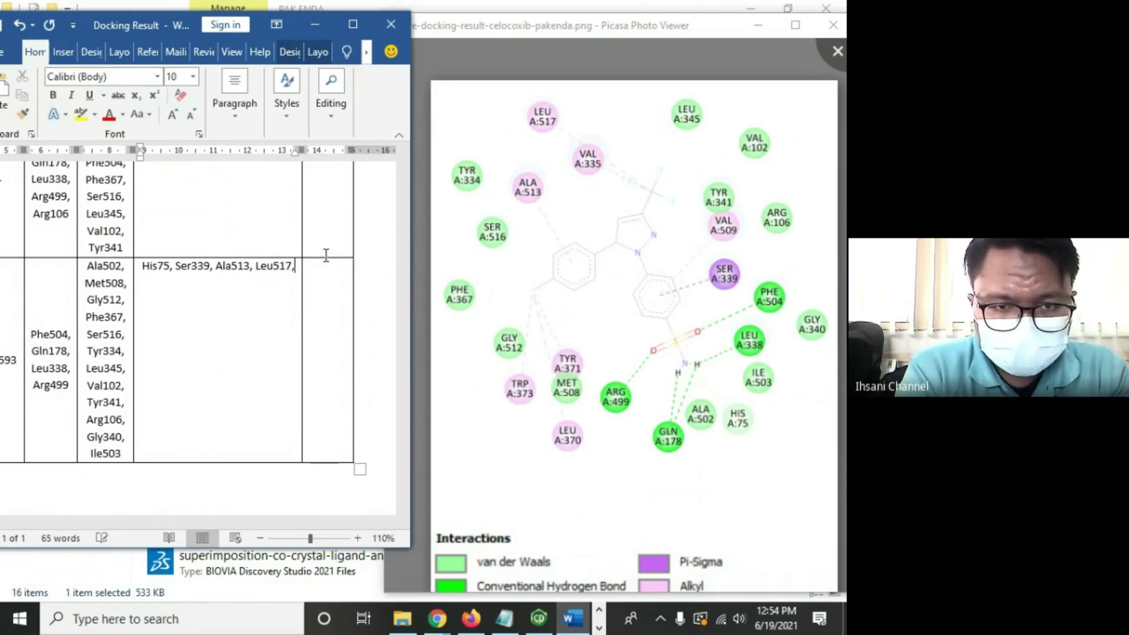
pyautogui.write(' Val335')
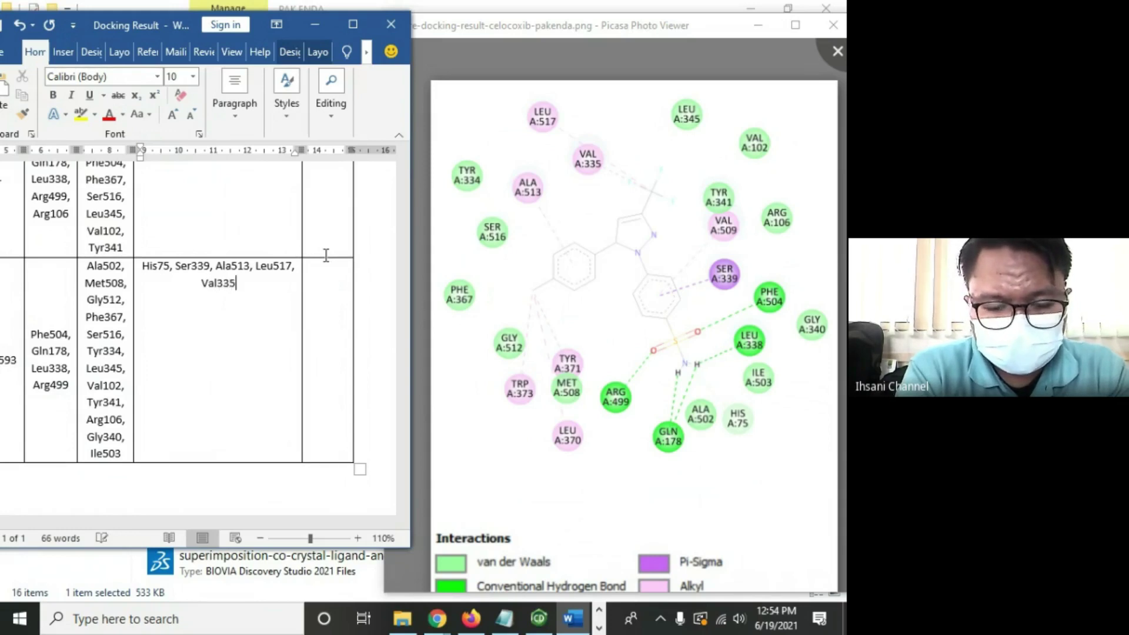
pyautogui.write(', Val509')
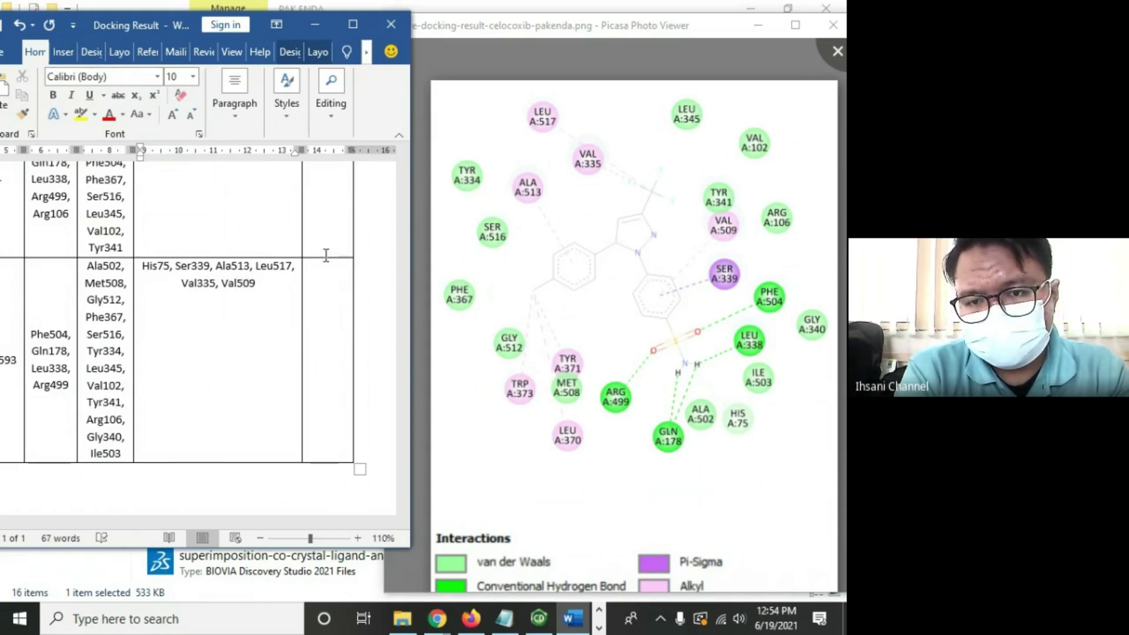
# Step: Complete the re-docked ligand's other interactions list with Trp373, Tyr371 and Leu370
pyautogui.write(',')
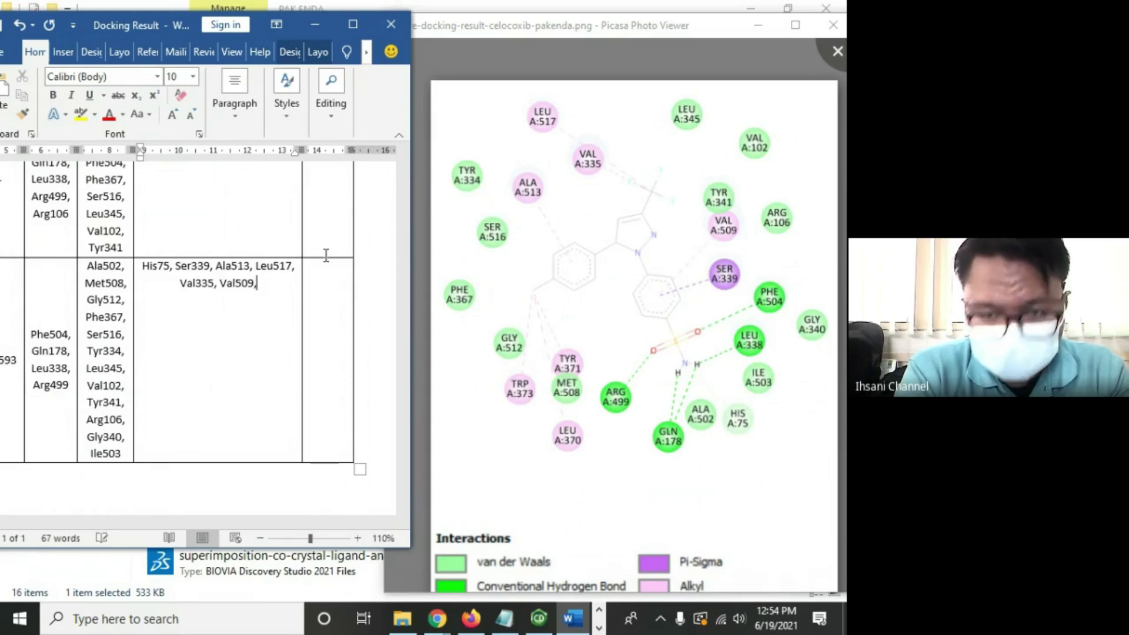
pyautogui.write(' Trp')
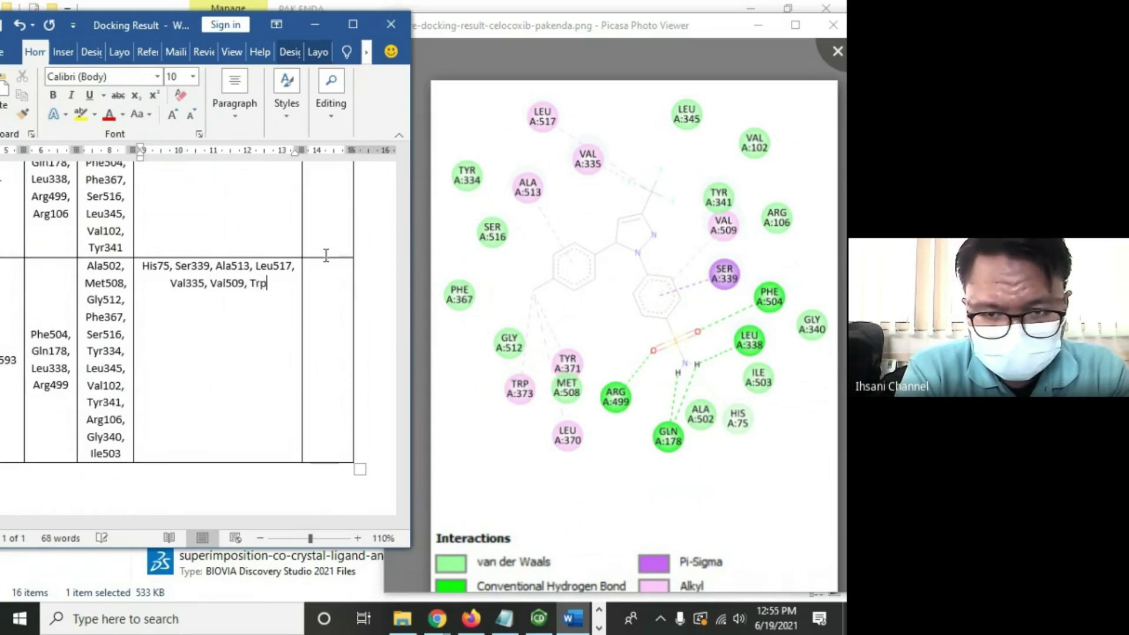
pyautogui.write('37')
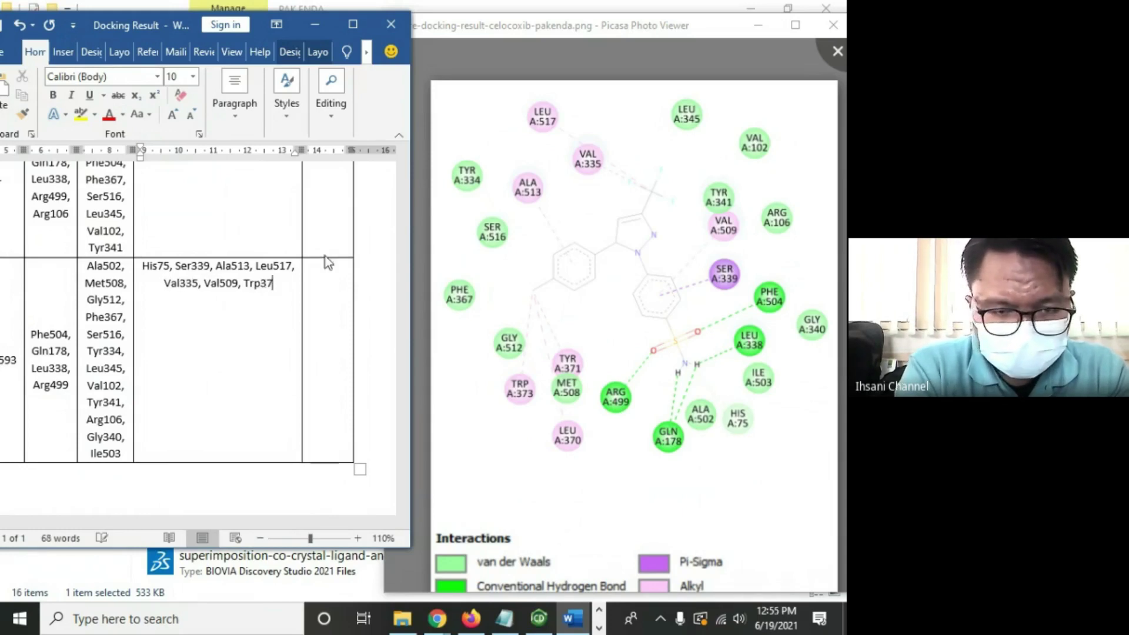
pyautogui.write('3, Tyr371')
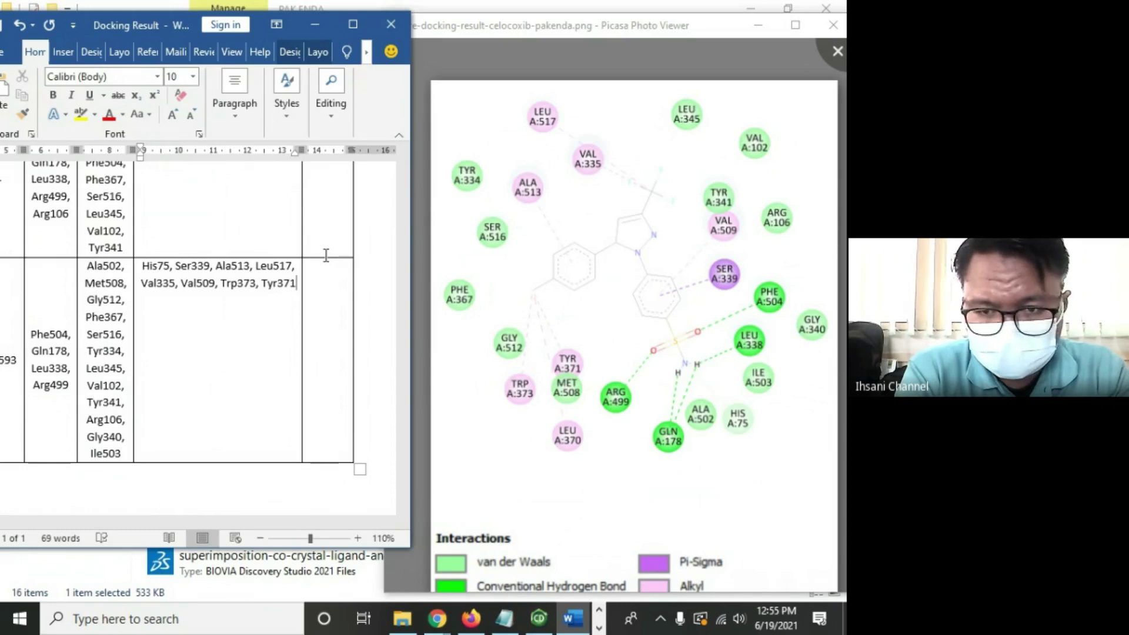
pyautogui.write(', Leu')
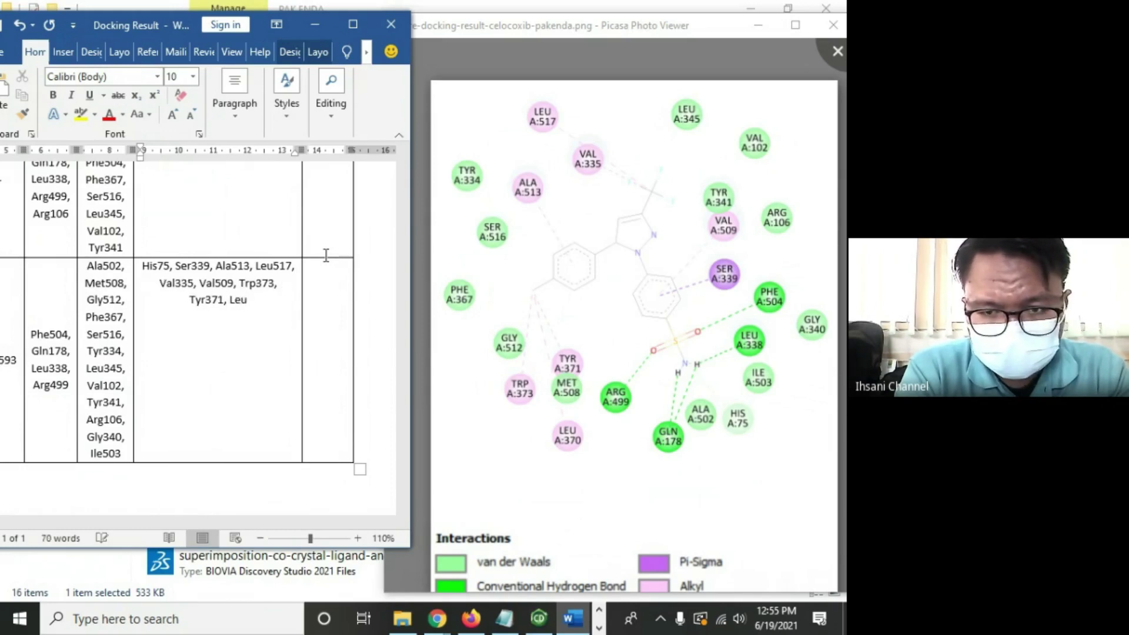
pyautogui.write('370')
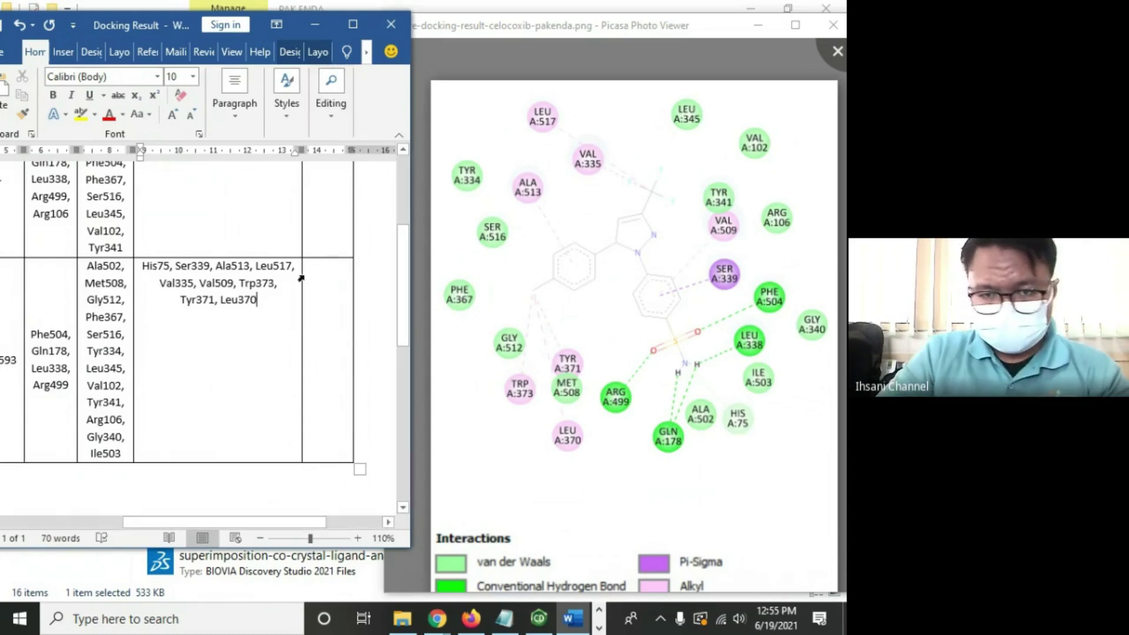
# Step: Check both ligand rows of the table and close the photo viewer showing the re-docking diagram
pyautogui.keyDown('ctrl'); pyautogui.scroll(-5, 317, 321); pyautogui.keyUp('ctrl')
pyautogui.keyDown('ctrl'); pyautogui.scroll(2, 305, 303); pyautogui.keyUp('ctrl')
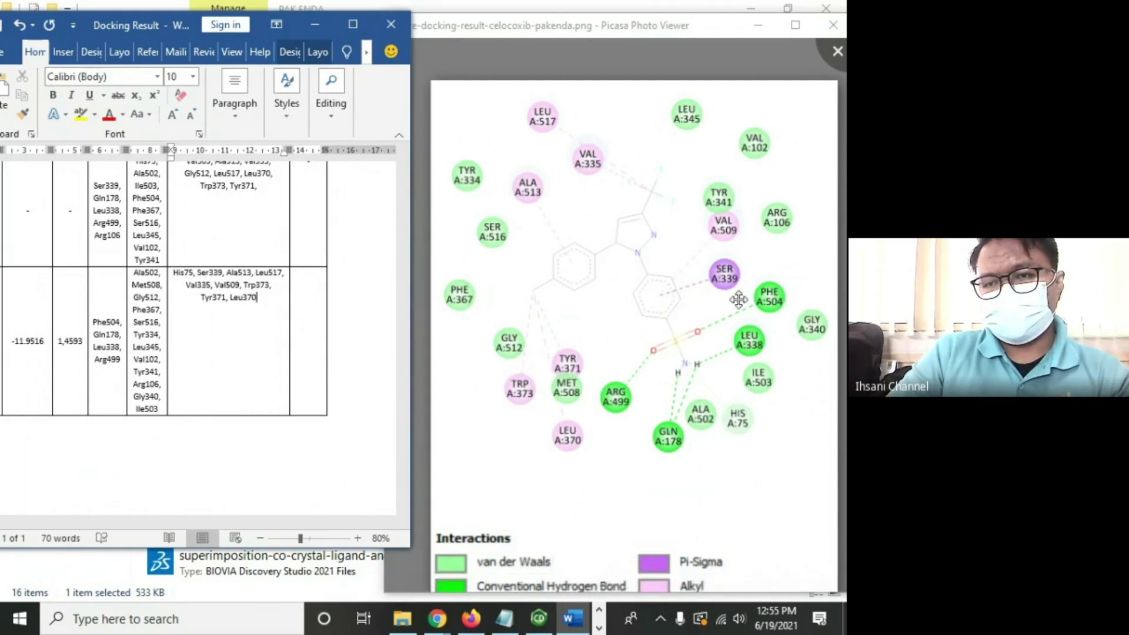
pyautogui.click(833, 25)
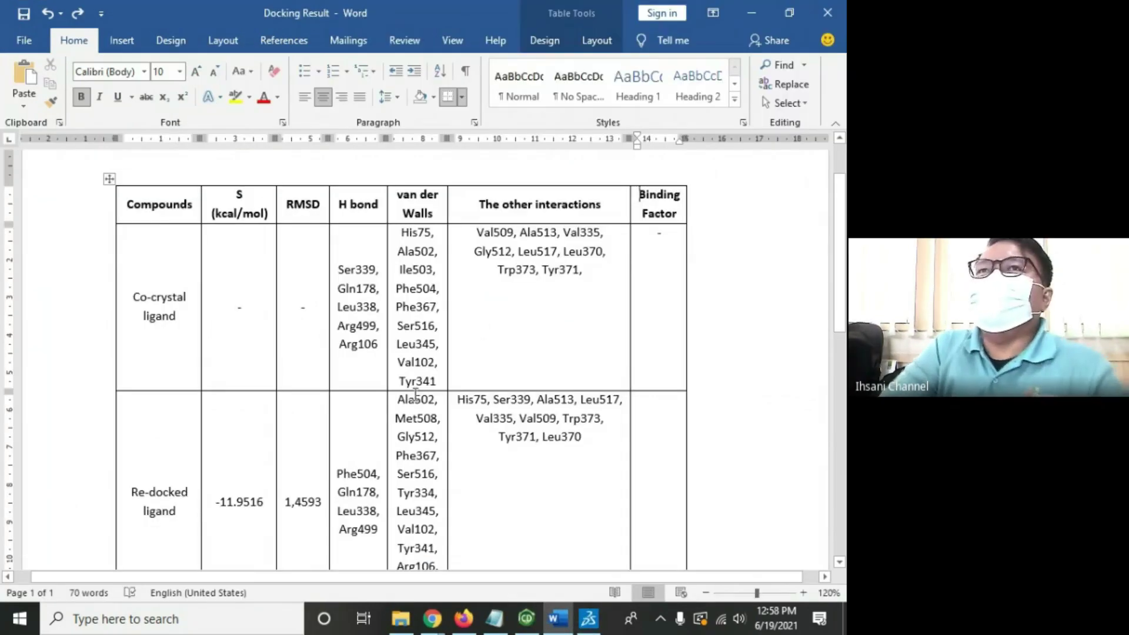
# Step: Bold Phe504 in the re-docked ligand's H bond cell and in the co-crystal ligand's van der Walls cell
pyautogui.scroll(-2, 574, 330)
pyautogui.scroll(1, 670, 293)
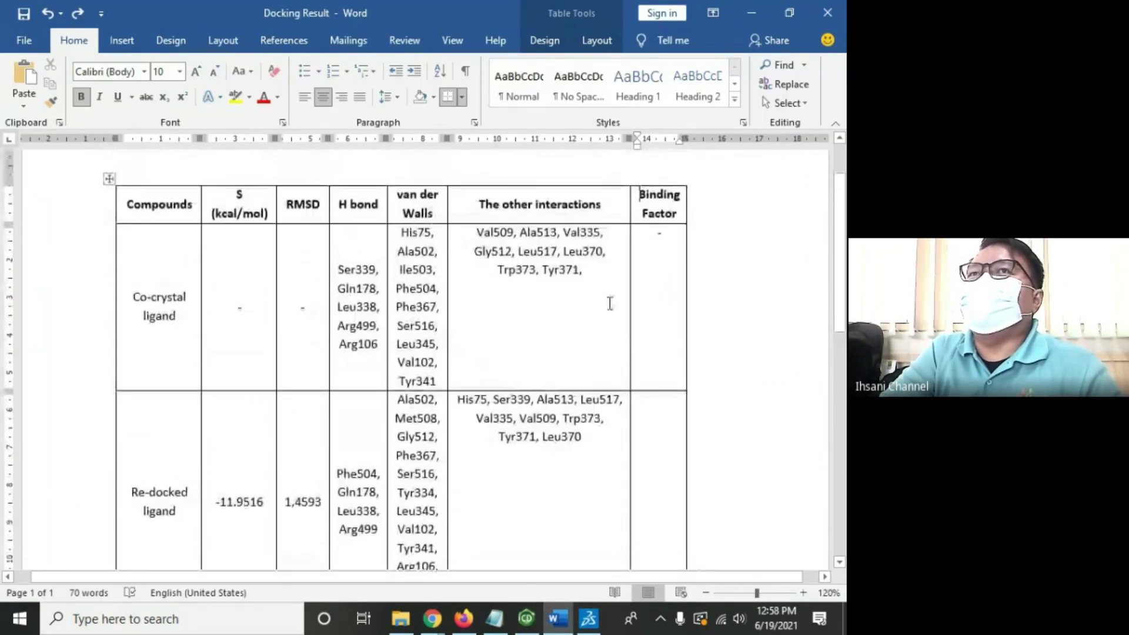
pyautogui.moveTo(339, 472); pyautogui.dragTo(386, 474)
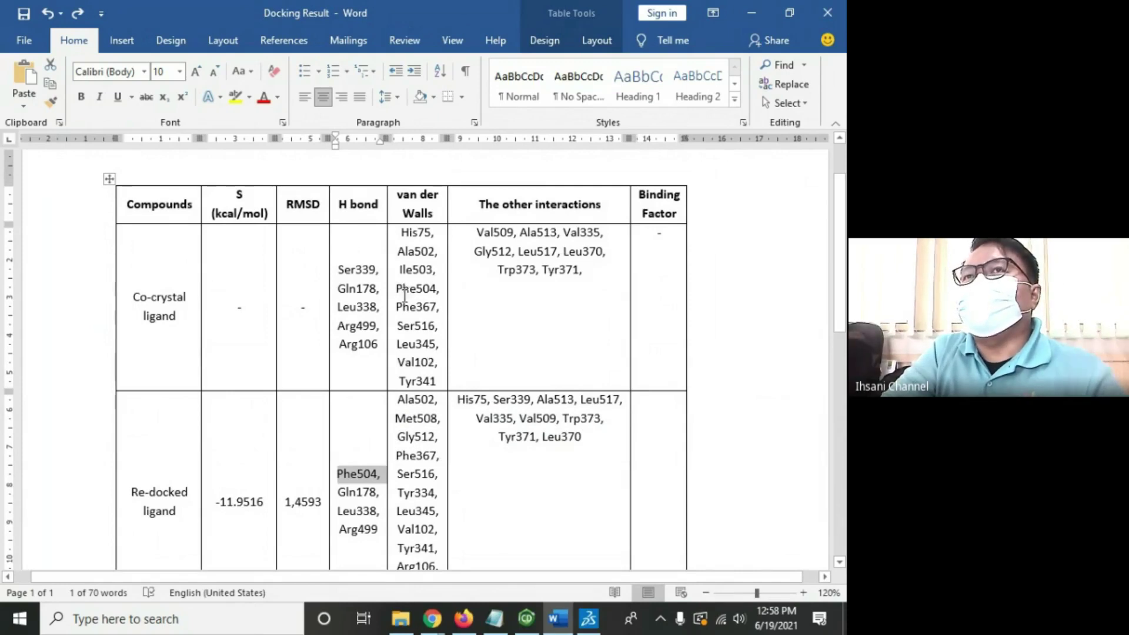
pyautogui.hotkey('ctrl', 'b')
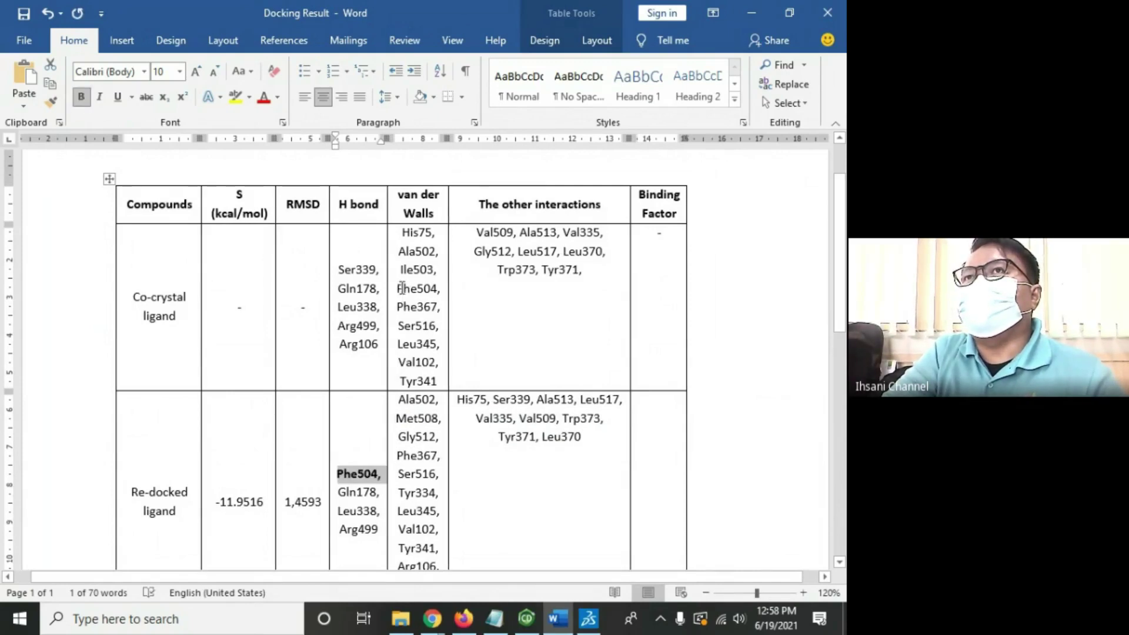
pyautogui.moveTo(402, 288); pyautogui.dragTo(441, 289)
pyautogui.click(399, 291)
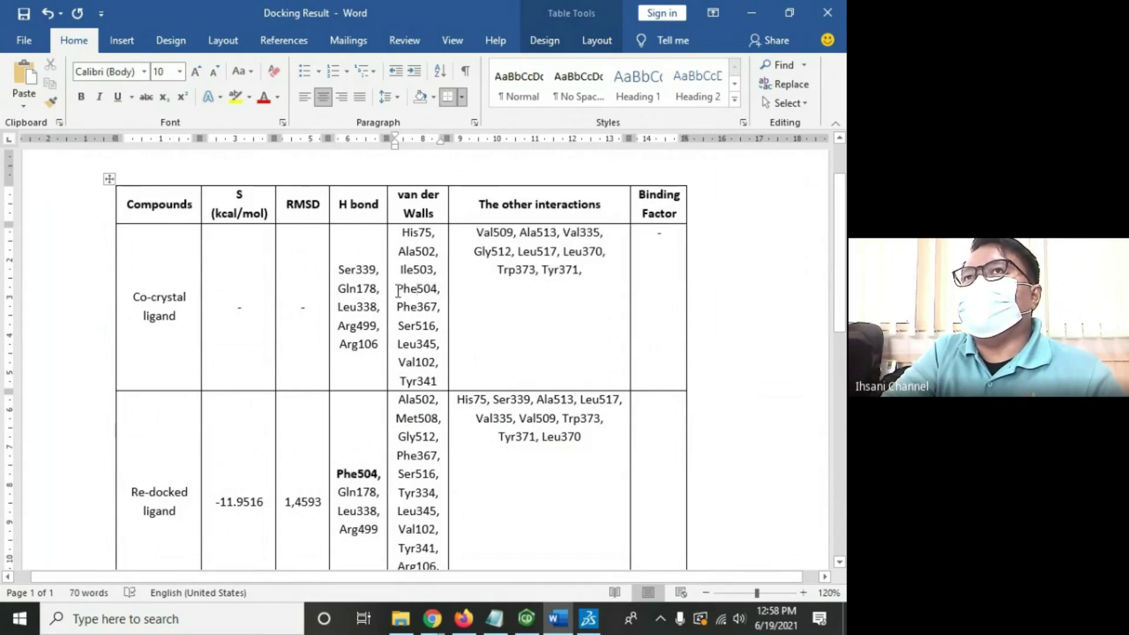
pyautogui.moveTo(398, 289); pyautogui.dragTo(443, 289)
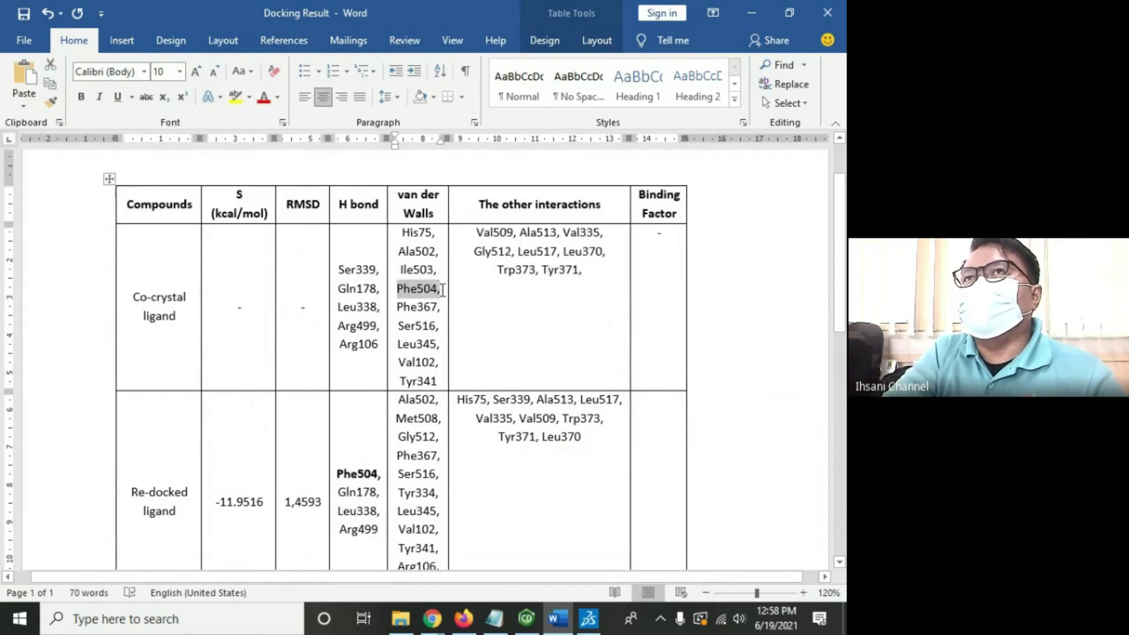
pyautogui.hotkey('ctrl', 'b')
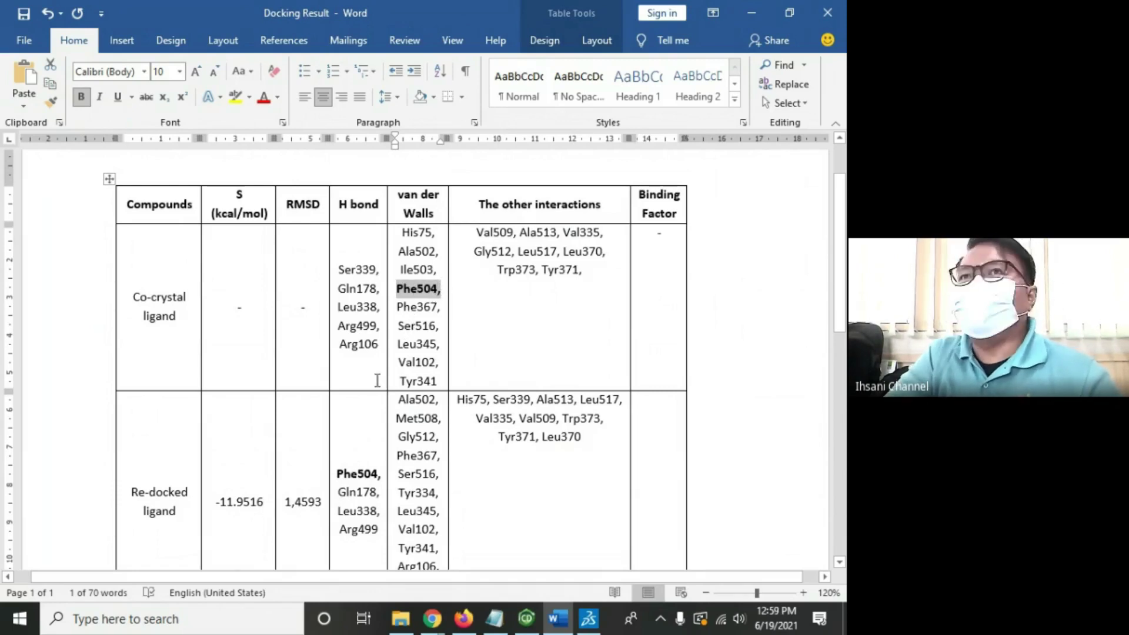
# Step: Bold Gln178 in the H bond cells of both the re-docked and co-crystal ligands
pyautogui.moveTo(339, 492); pyautogui.dragTo(381, 495)
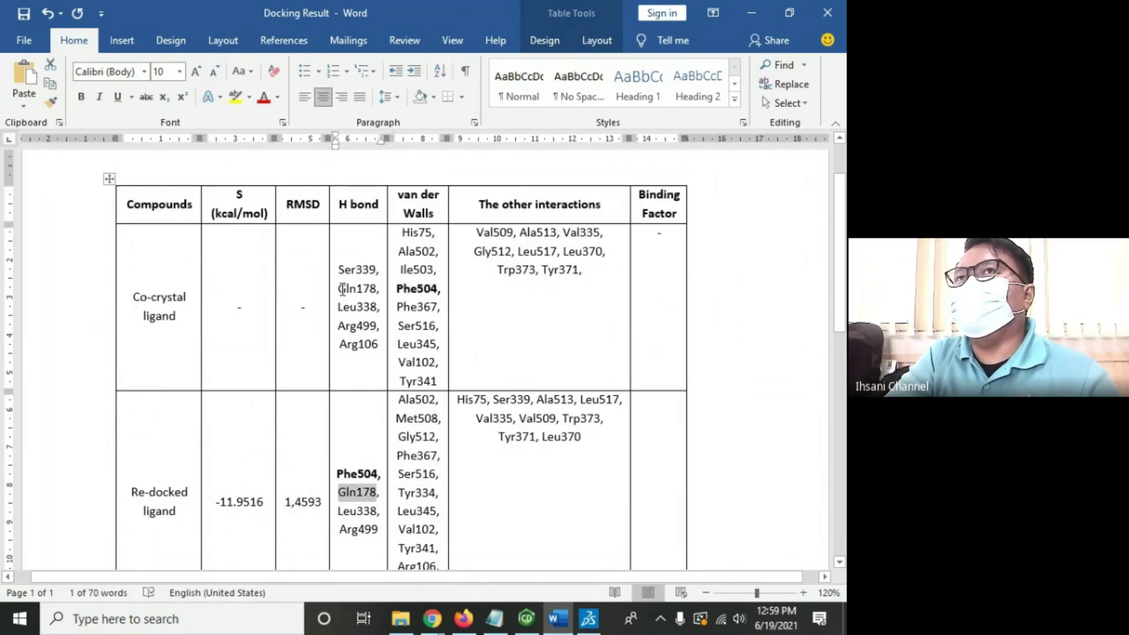
pyautogui.keyDown('ctrl'); pyautogui.moveTo(339, 288); pyautogui.dragTo(384, 290); pyautogui.keyUp('ctrl')
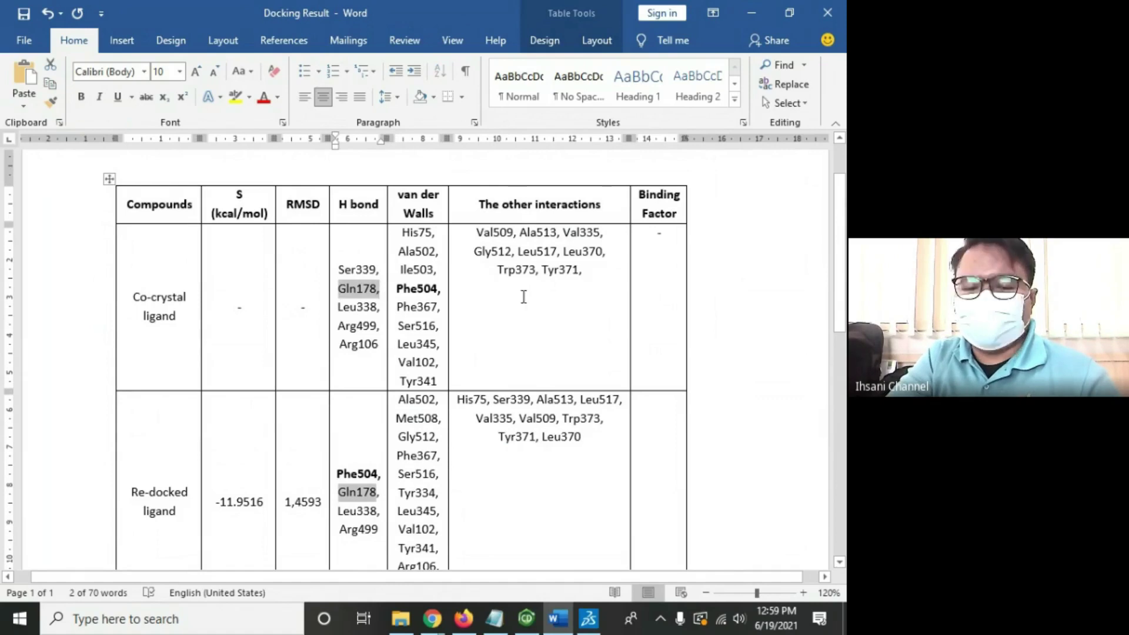
pyautogui.hotkey('ctrl', 'b')
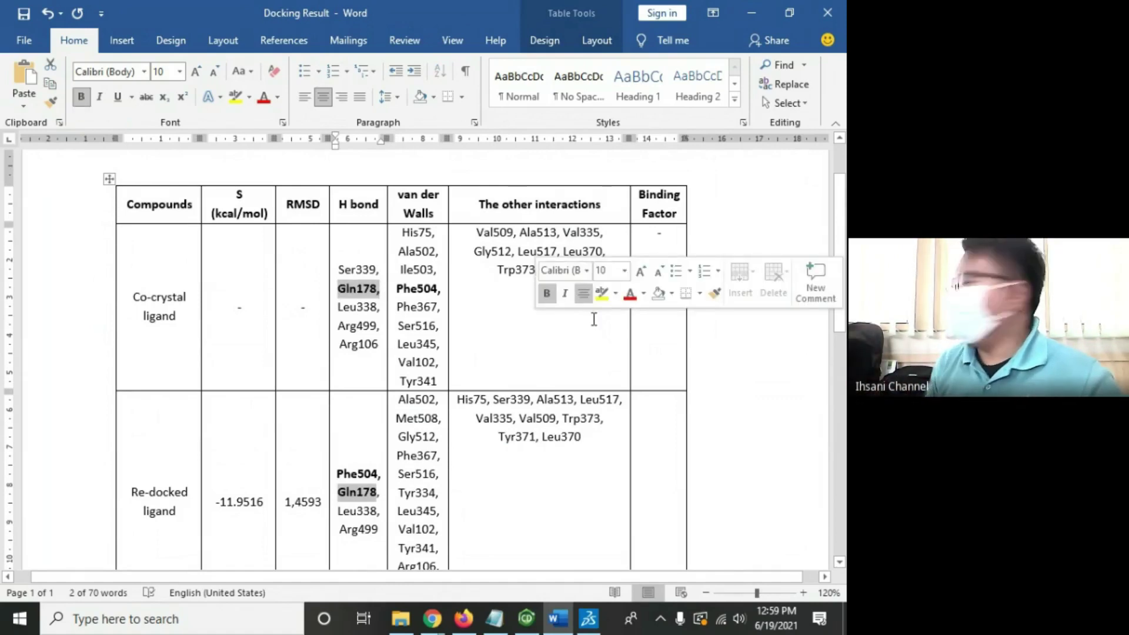
# Step: Bold Leu338 in the H bond cells of both the re-docked and co-crystal ligands
pyautogui.click(341, 509)
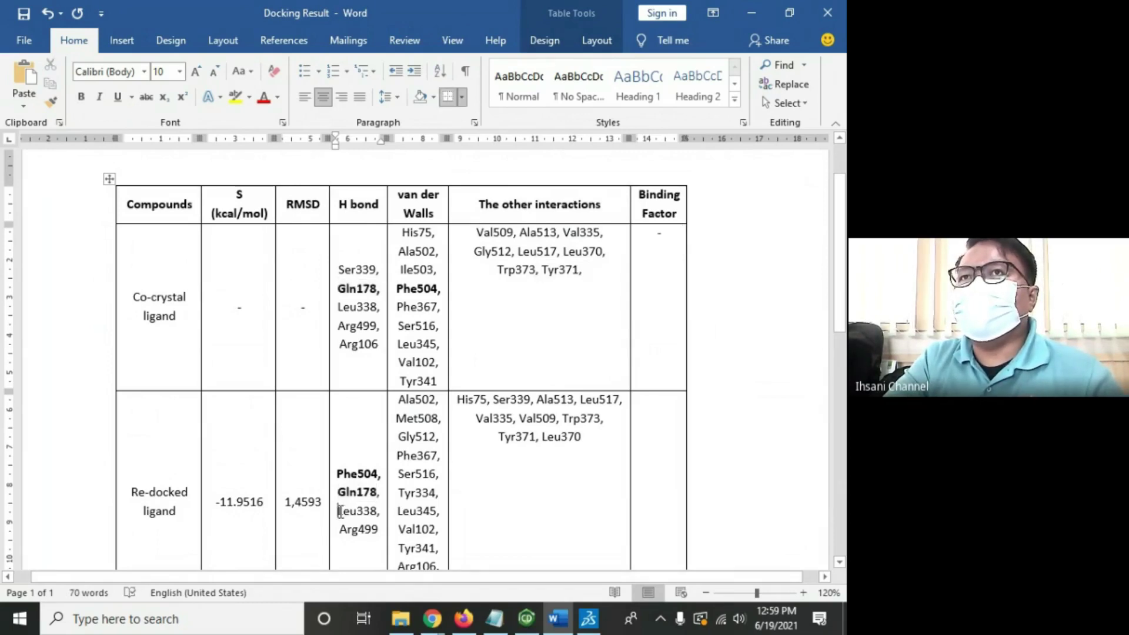
pyautogui.moveTo(340, 512); pyautogui.dragTo(381, 511)
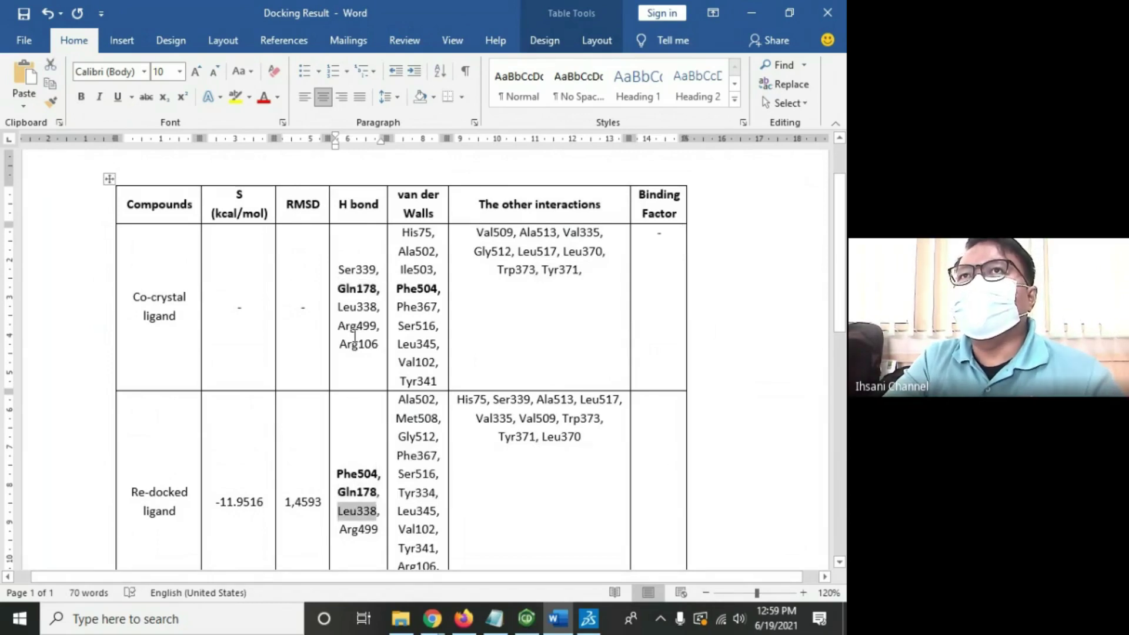
pyautogui.keyDown('ctrl'); pyautogui.click(331, 287); pyautogui.keyUp('ctrl')
pyautogui.click(351, 306)
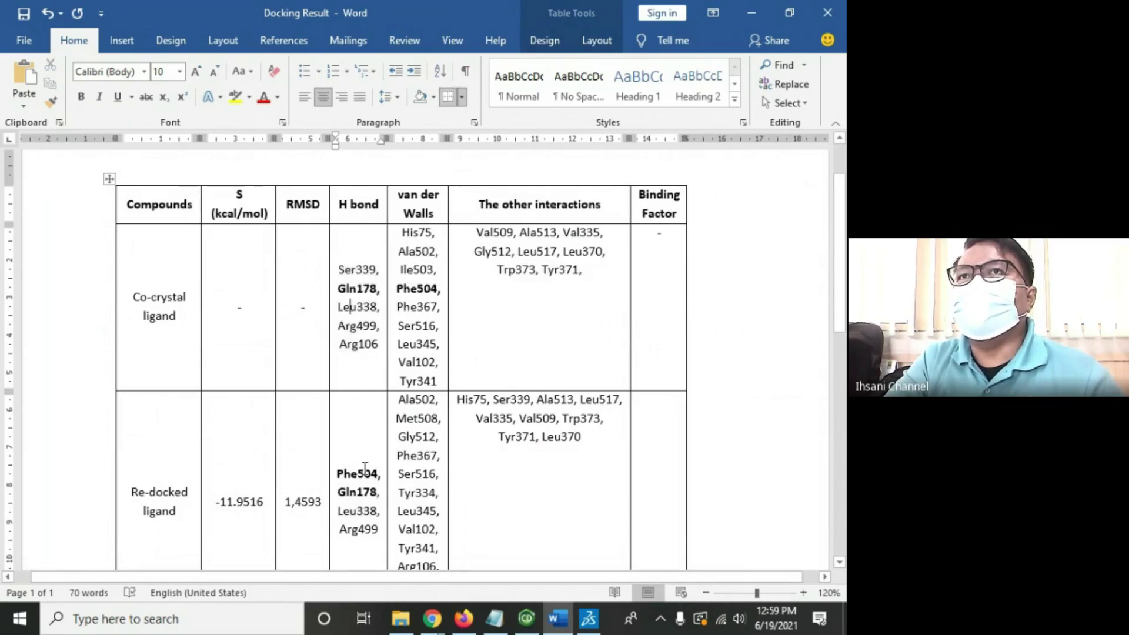
pyautogui.moveTo(339, 512); pyautogui.dragTo(381, 511)
pyautogui.keyDown('ctrl'); pyautogui.moveTo(338, 307); pyautogui.dragTo(379, 306); pyautogui.keyUp('ctrl')
pyautogui.hotkey('ctrl', 'b')
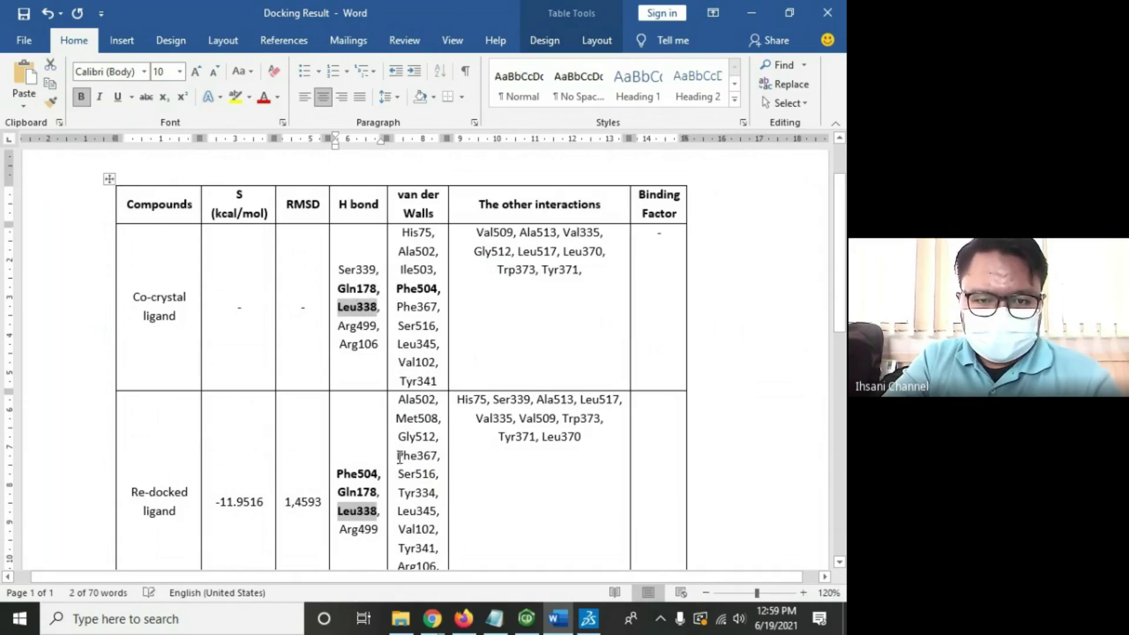
# Step: Bold Arg499 in the H bond cells of both the re-docked and co-crystal ligands
pyautogui.moveTo(340, 530); pyautogui.dragTo(382, 531)
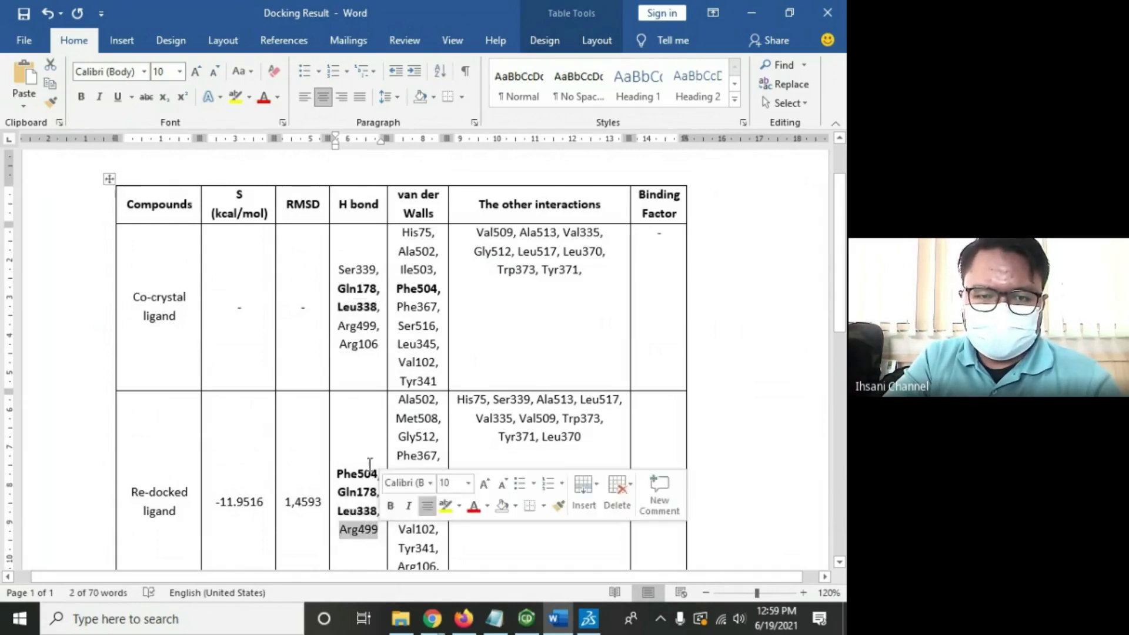
pyautogui.click(333, 332)
pyautogui.moveTo(340, 529); pyautogui.dragTo(382, 531)
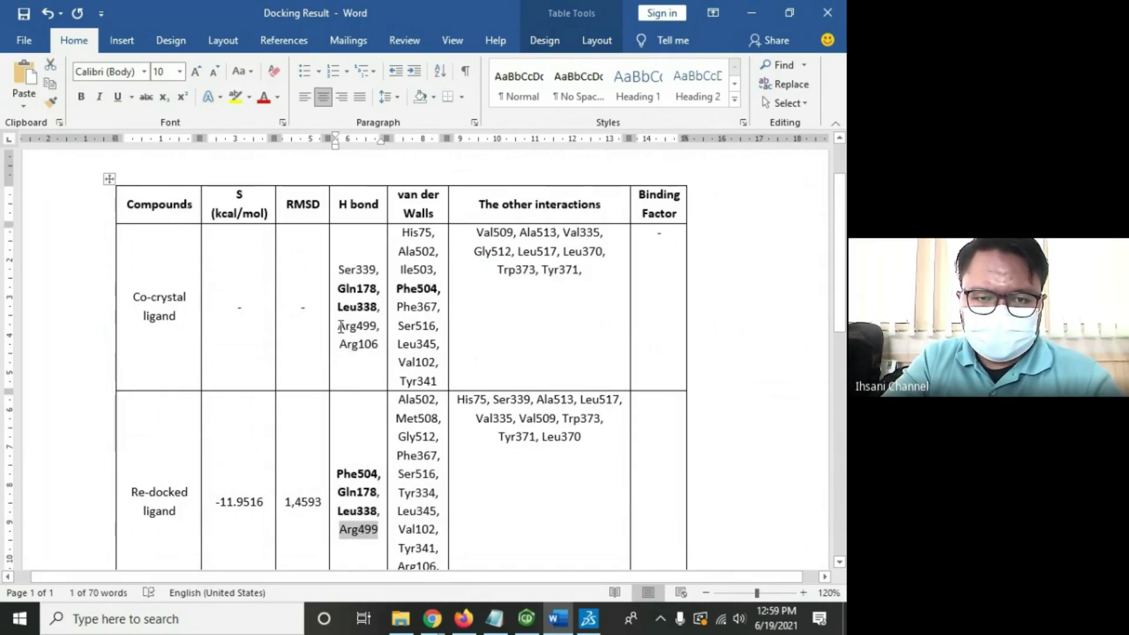
pyautogui.keyDown('ctrl'); pyautogui.moveTo(340, 328); pyautogui.dragTo(379, 326); pyautogui.keyUp('ctrl')
pyautogui.hotkey('ctrl', 'b')
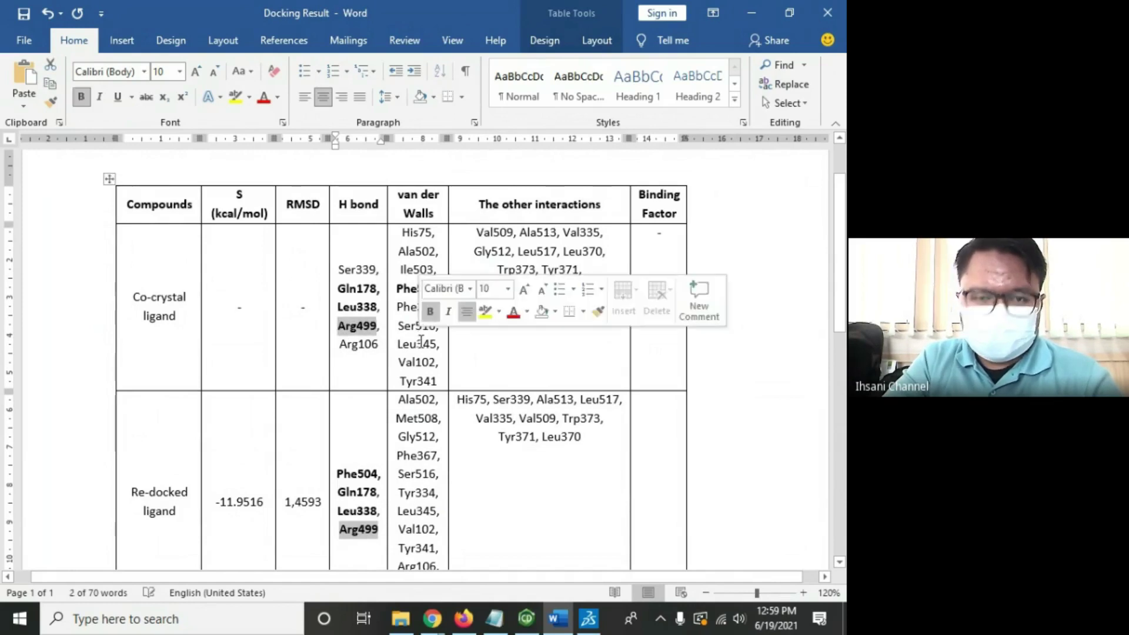
# Step: Bold Ala502 in the van der Walls cells of both the re-docked and co-crystal ligands
pyautogui.moveTo(398, 400); pyautogui.dragTo(437, 400)
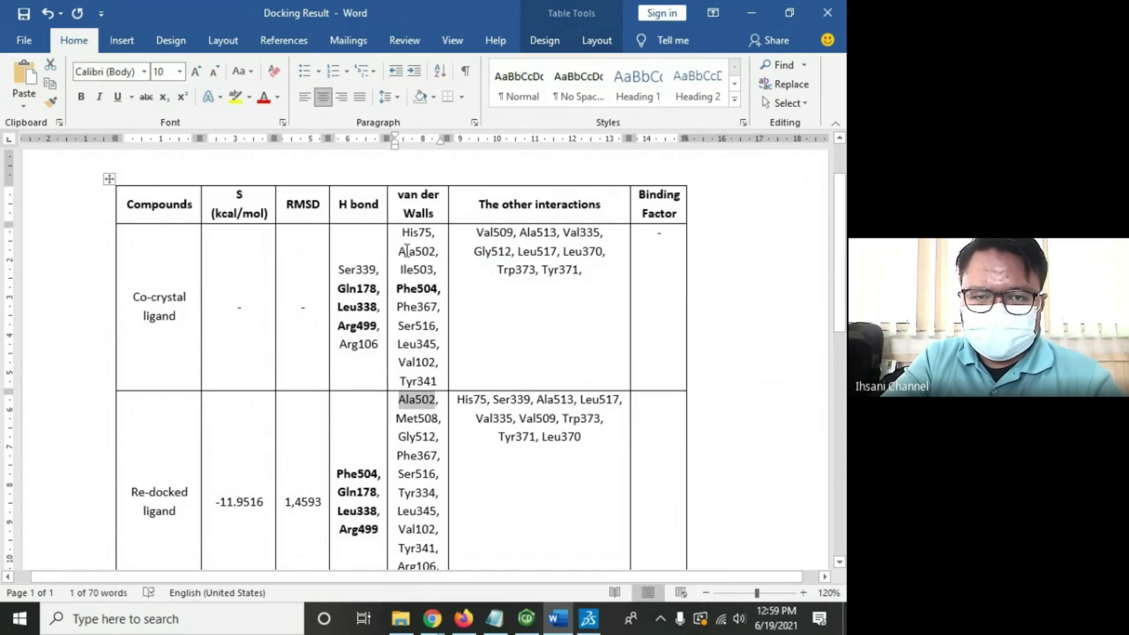
pyautogui.keyDown('ctrl'); pyautogui.moveTo(399, 251); pyautogui.dragTo(438, 251); pyautogui.keyUp('ctrl')
pyautogui.hotkey('ctrl', 'b')
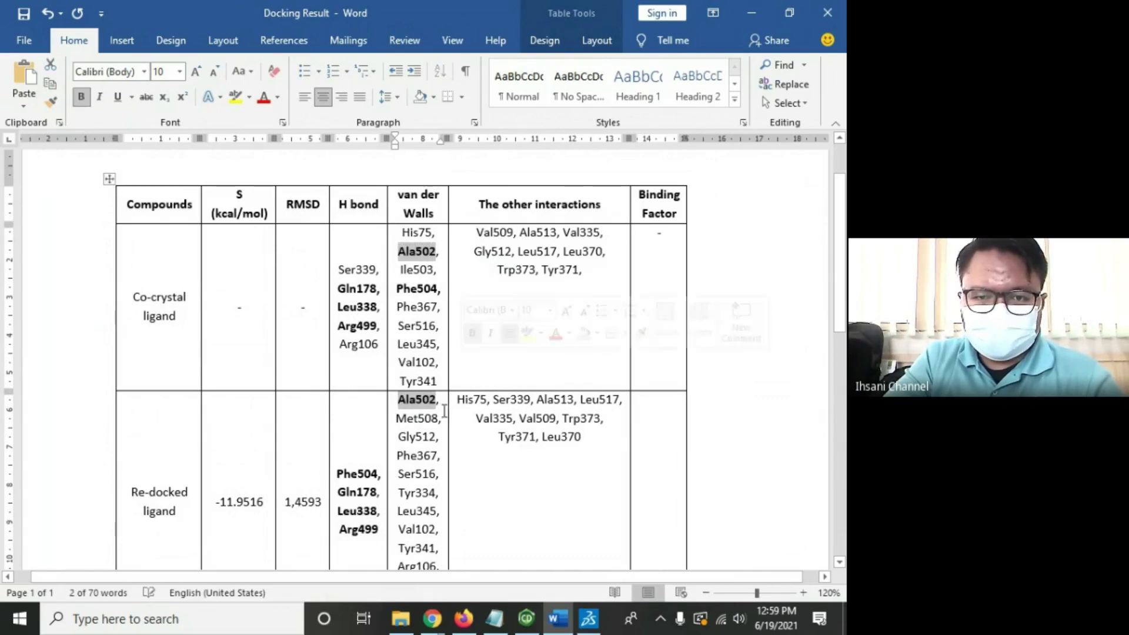
# Step: Bold Gly512 in the re-docked ligand's van der Walls cell and in the co-crystal ligand's other interactions cell
pyautogui.moveTo(399, 418); pyautogui.dragTo(438, 419)
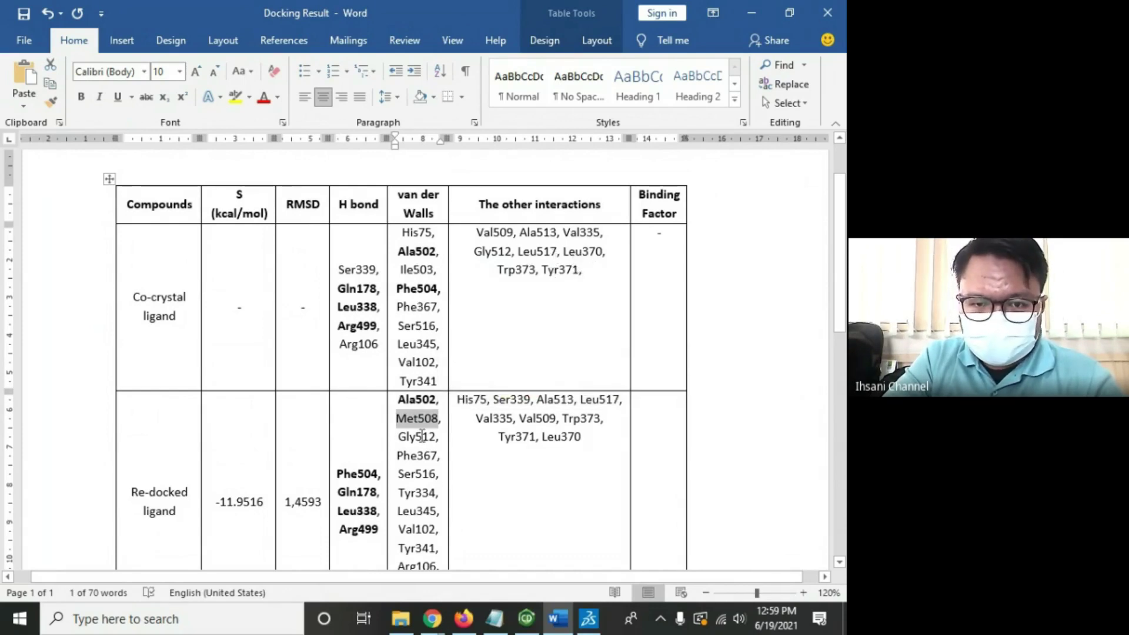
pyautogui.moveTo(398, 436); pyautogui.dragTo(440, 437)
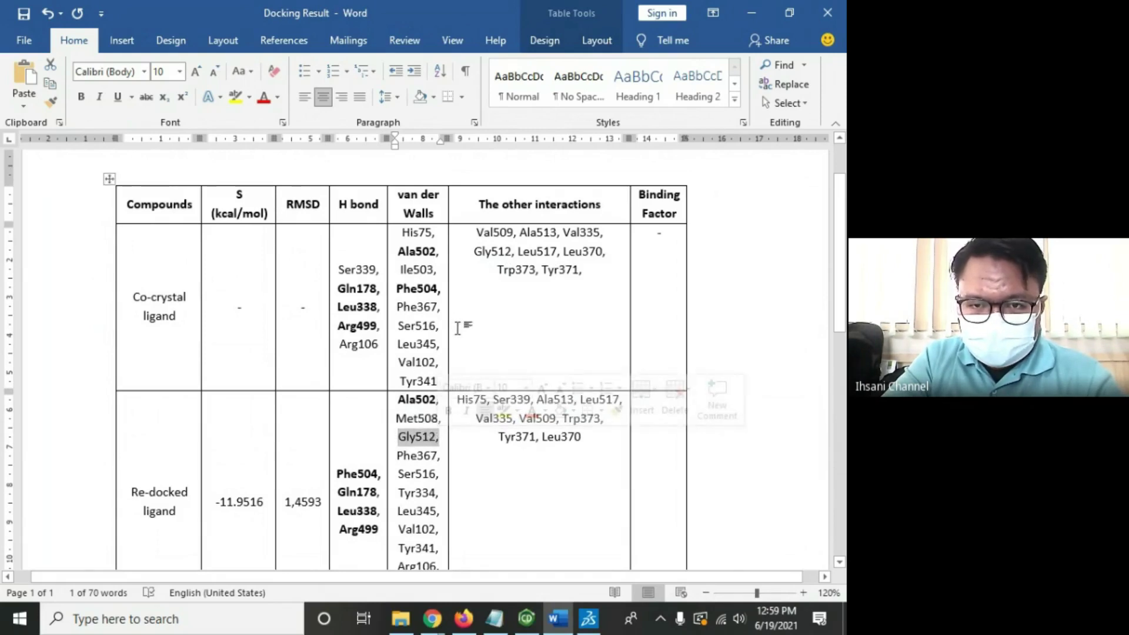
pyautogui.keyDown('ctrl'); pyautogui.moveTo(474, 251); pyautogui.dragTo(512, 251); pyautogui.keyUp('ctrl')
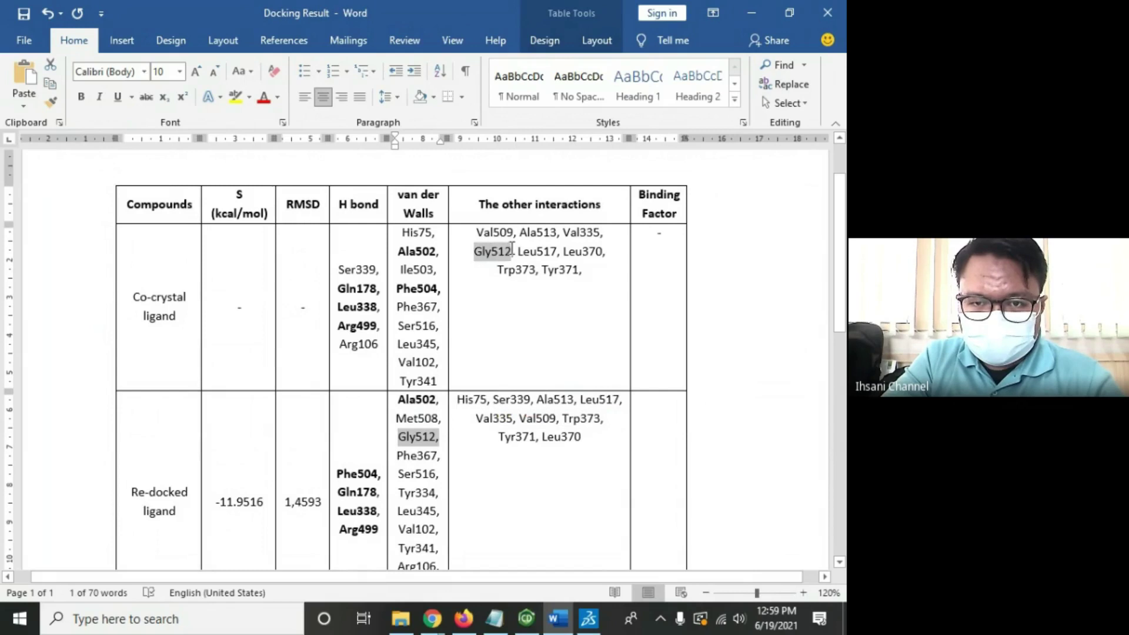
pyautogui.hotkey('ctrl', 'b')
# Step: Bold Phe367 and Ser516 in the van der Walls cells of both the re-docked and co-crystal ligands
pyautogui.moveTo(398, 455); pyautogui.dragTo(438, 456)
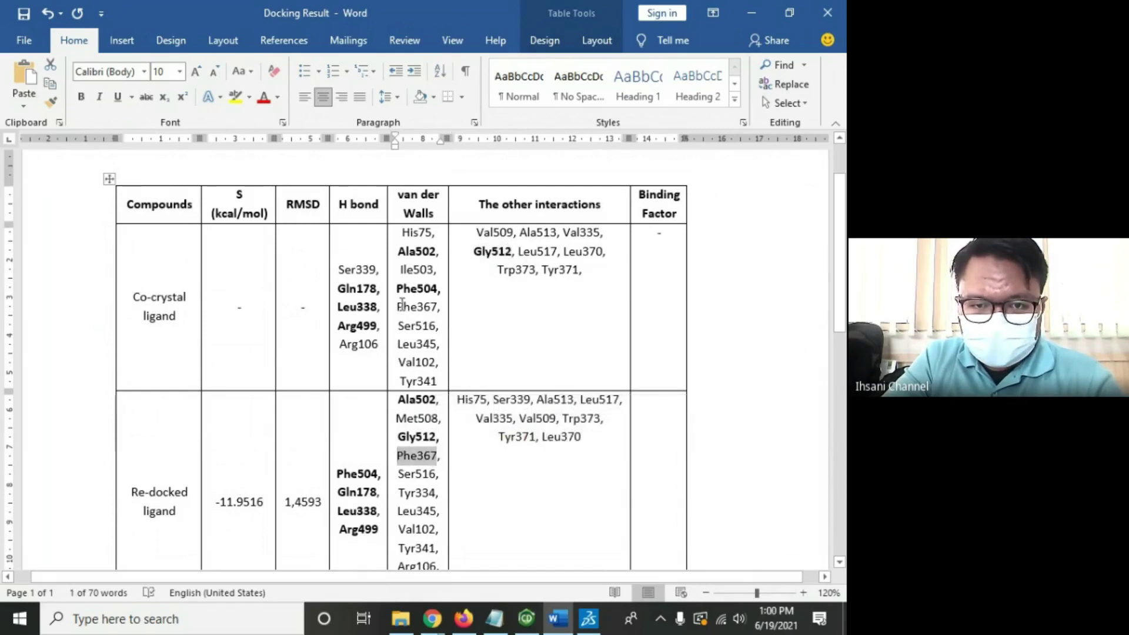
pyautogui.keyDown('ctrl'); pyautogui.moveTo(398, 304); pyautogui.dragTo(437, 307); pyautogui.keyUp('ctrl')
pyautogui.hotkey('ctrl', 'b')
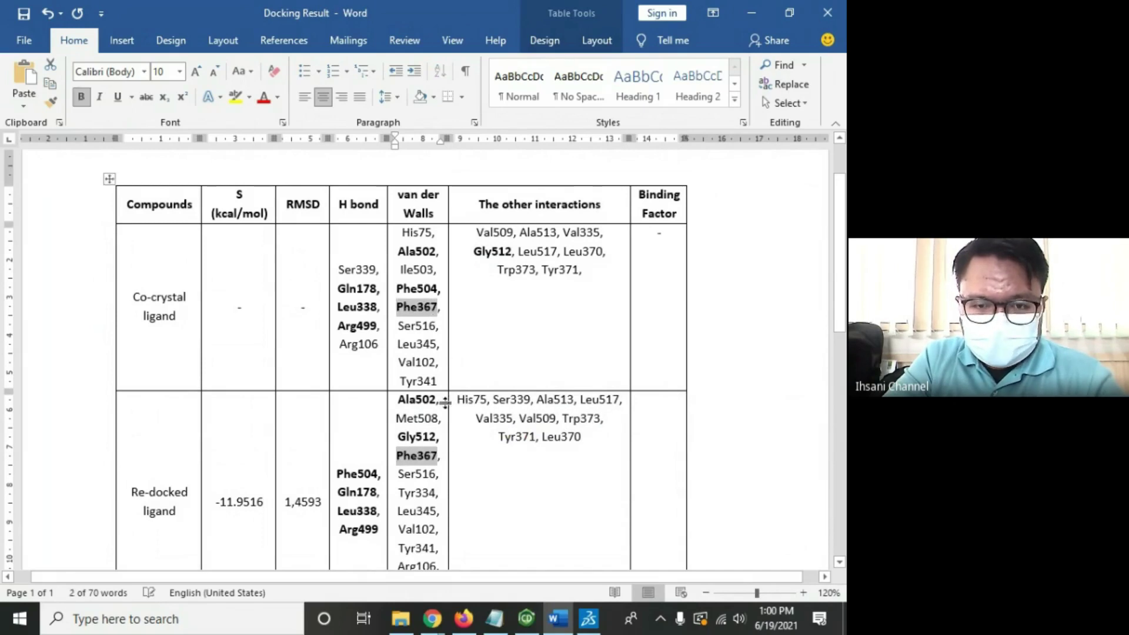
pyautogui.doubleClick(414, 478)
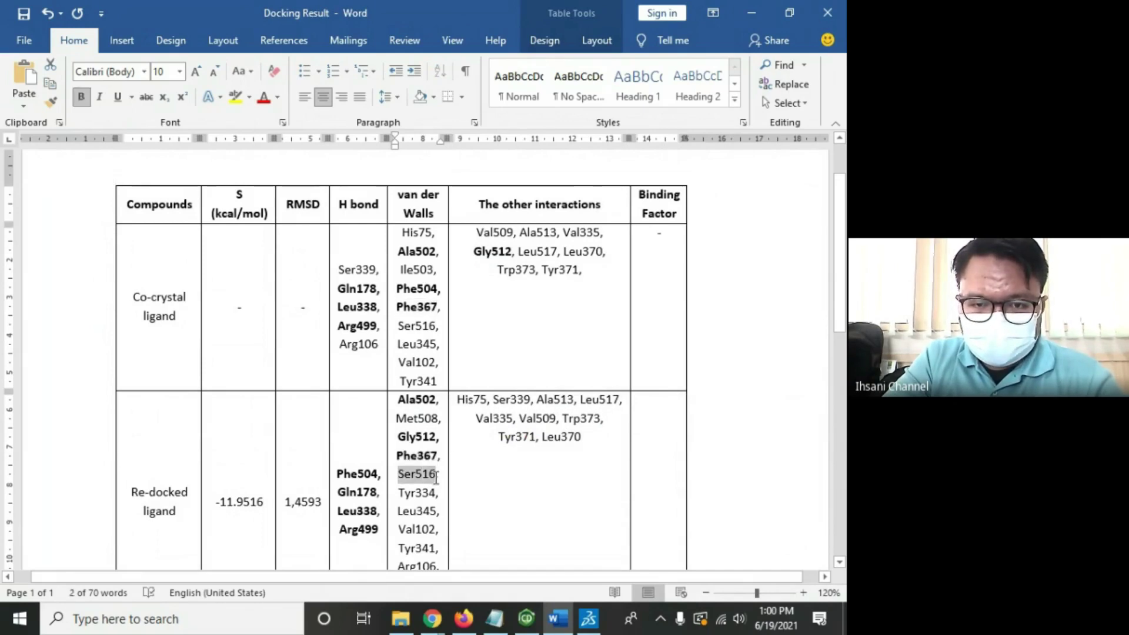
pyautogui.keyDown('ctrl'); pyautogui.moveTo(399, 325); pyautogui.dragTo(442, 327); pyautogui.keyUp('ctrl')
pyautogui.hotkey('ctrl', 'b')
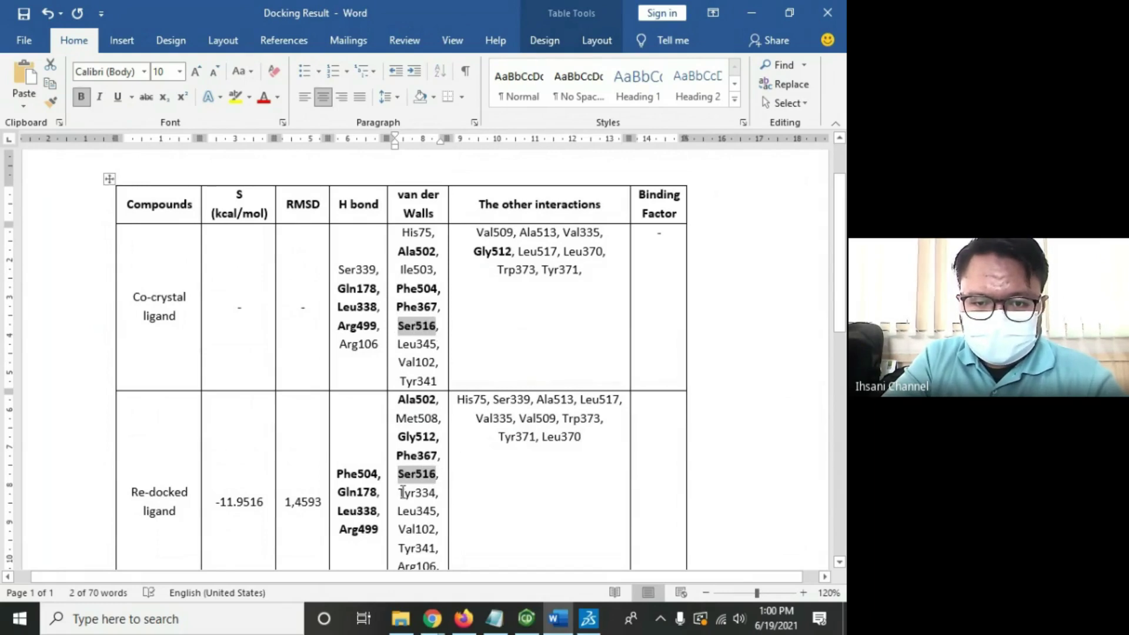
# Step: Bold Leu345 in the van der Walls cells of both the re-docked and co-crystal ligands
pyautogui.doubleClick(408, 493)
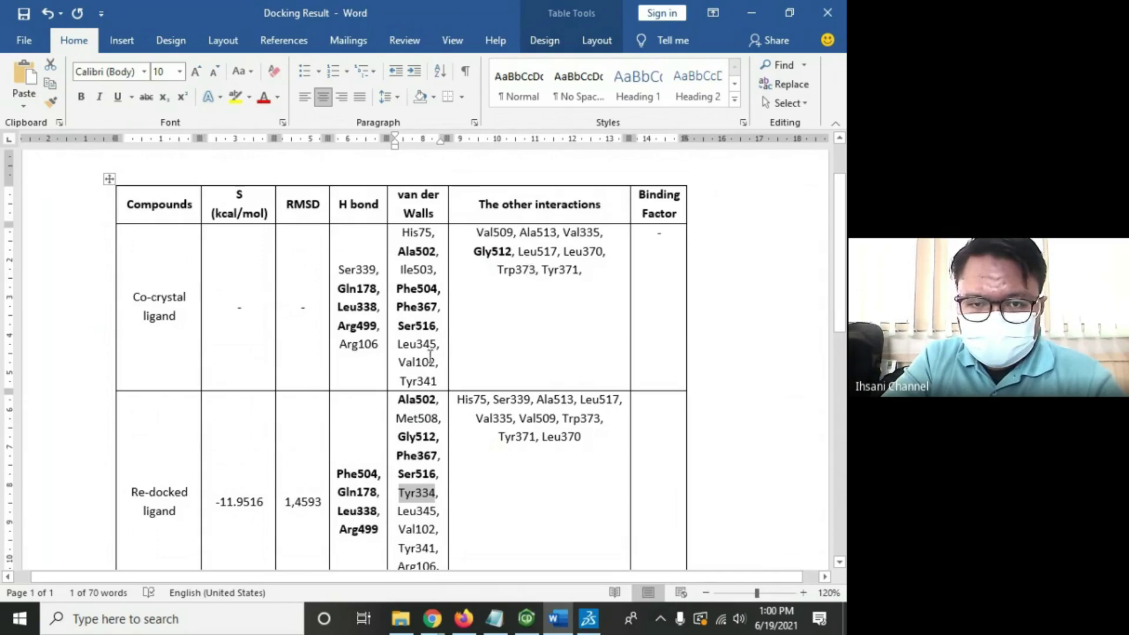
pyautogui.scroll(-1, 531, 265)
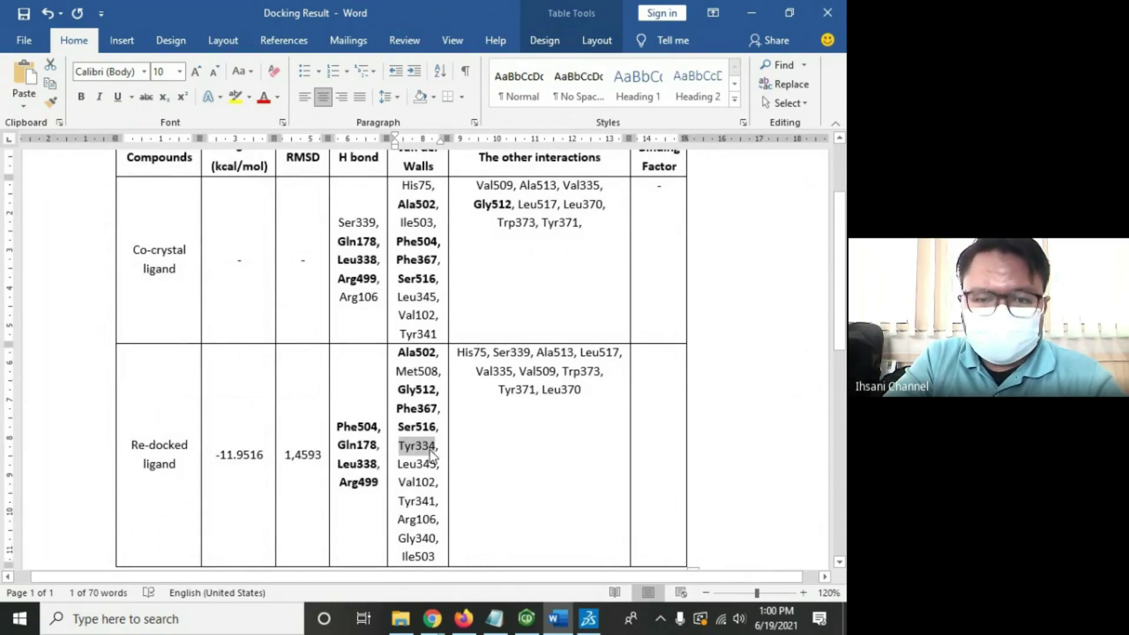
pyautogui.moveTo(431, 469); pyautogui.dragTo(438, 468)
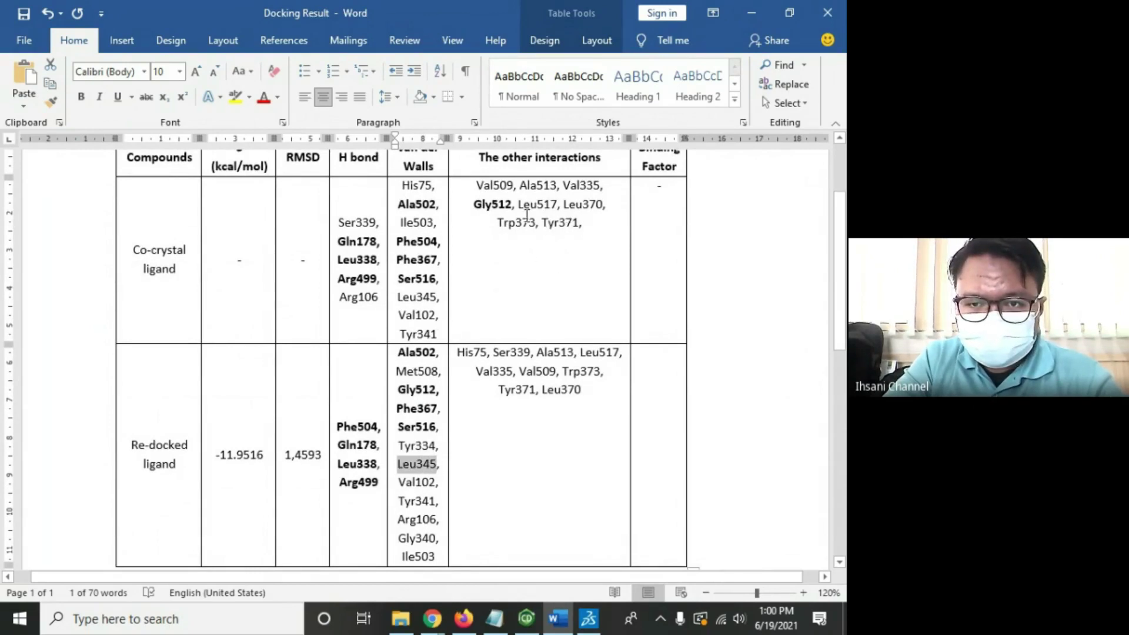
pyautogui.moveTo(398, 299); pyautogui.dragTo(437, 294)
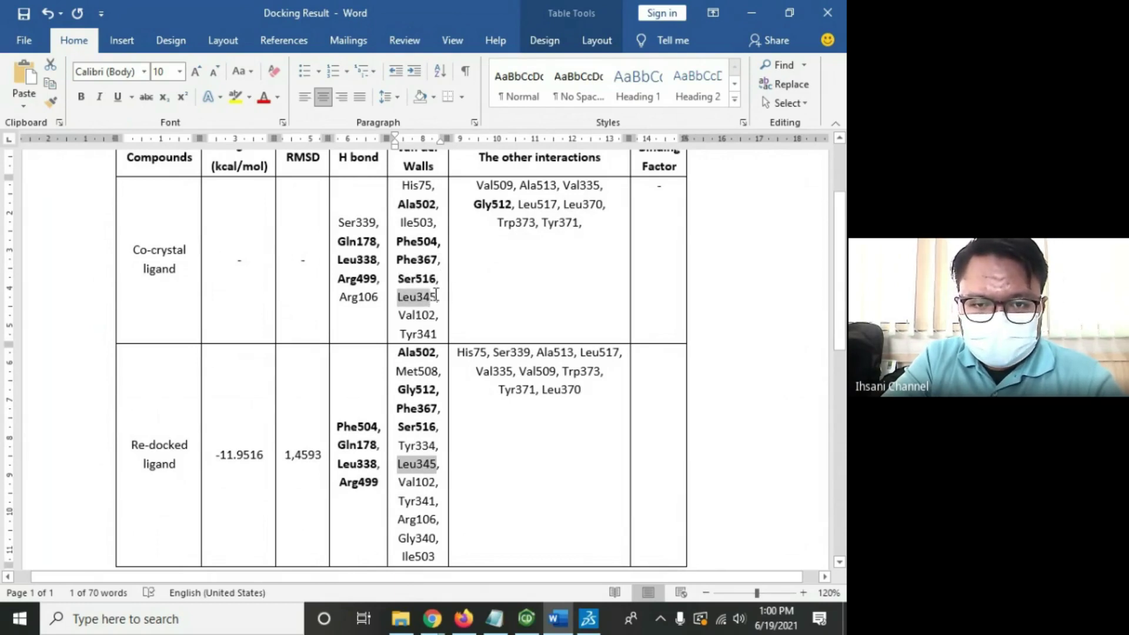
pyautogui.hotkey('ctrl', 'b')
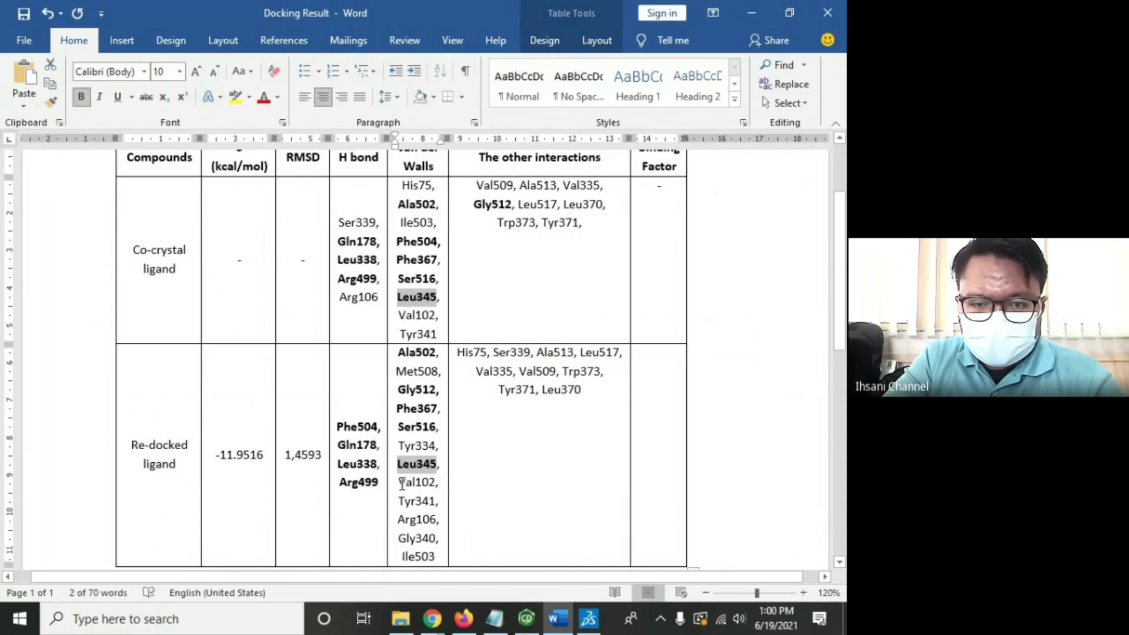
# Step: Bold Val102 and Tyr341 in the van der Walls cells of both the re-docked and co-crystal ligands
pyautogui.click(438, 442)
pyautogui.moveTo(399, 482); pyautogui.dragTo(435, 483)
pyautogui.keyDown('ctrl'); pyautogui.moveTo(398, 314); pyautogui.dragTo(437, 316); pyautogui.keyUp('ctrl')
pyautogui.hotkey('ctrl', 'b')
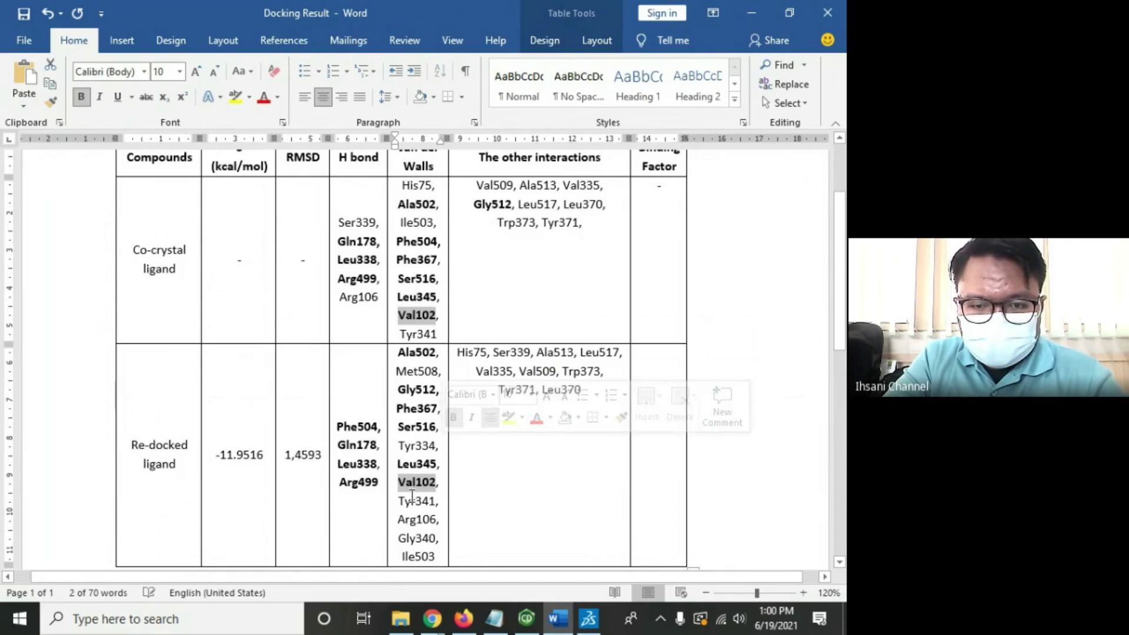
pyautogui.moveTo(399, 500); pyautogui.dragTo(436, 509)
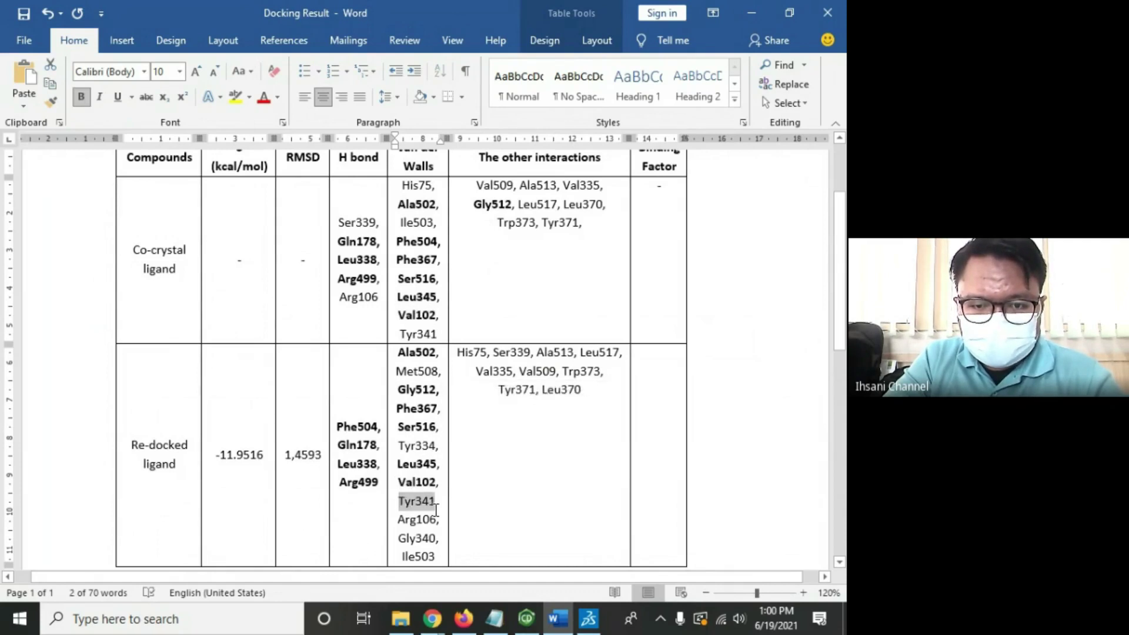
pyautogui.keyDown('ctrl'); pyautogui.moveTo(399, 334); pyautogui.dragTo(443, 334); pyautogui.keyUp('ctrl')
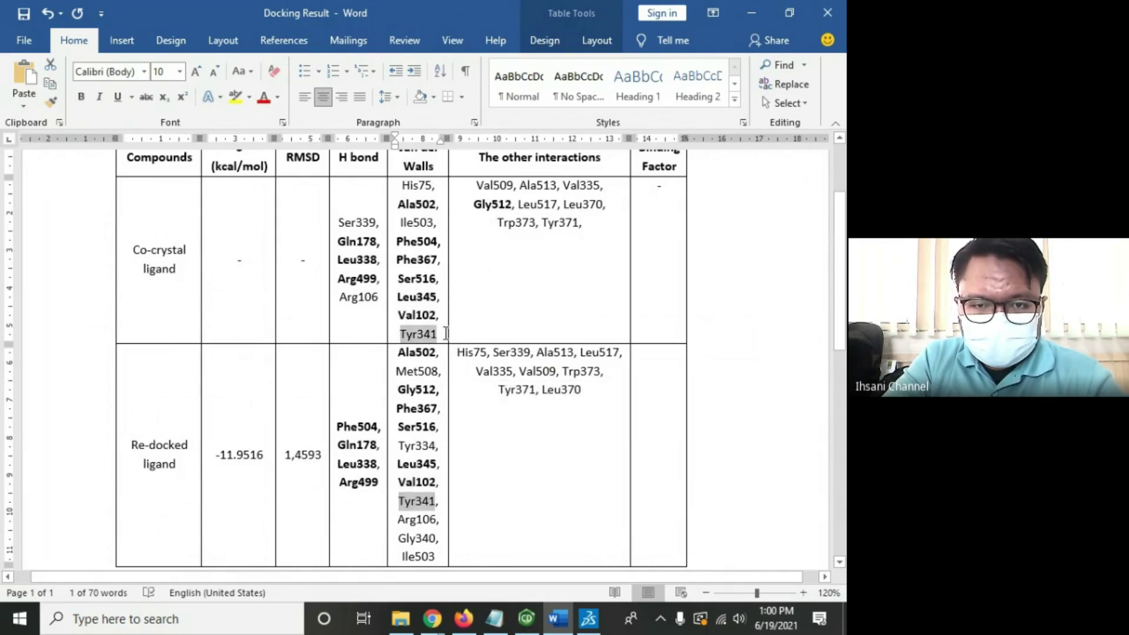
pyautogui.hotkey('ctrl', 'b')
# Step: Bold Arg106 in the re-docked ligand's van der Walls cell and in the co-crystal ligand's H bond cell
pyautogui.moveTo(400, 518); pyautogui.dragTo(440, 520)
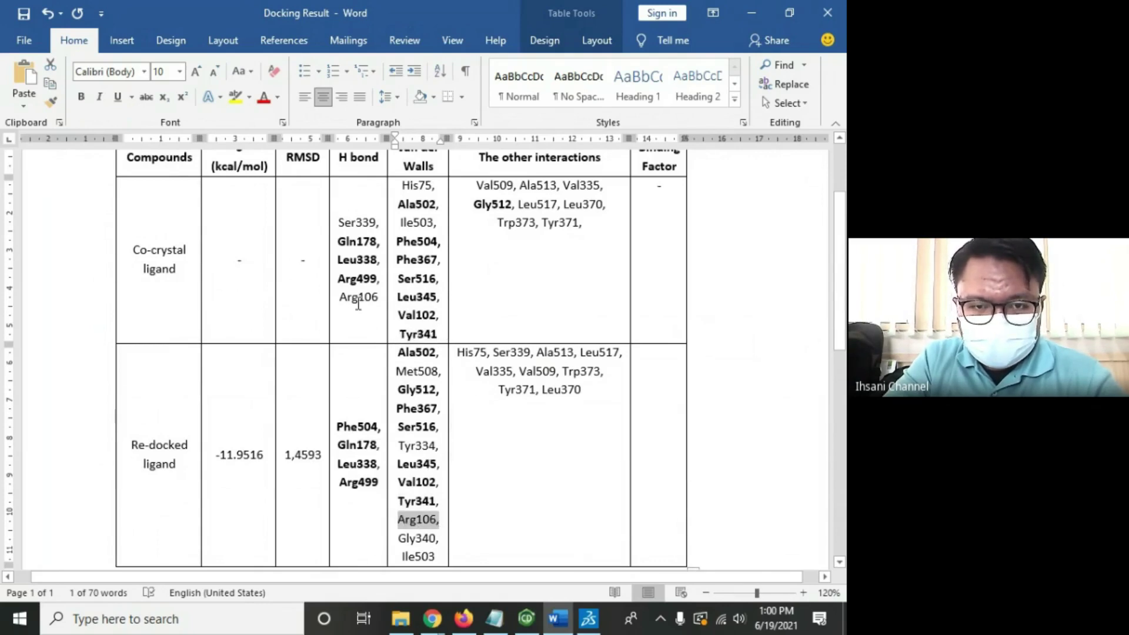
pyautogui.keyDown('ctrl'); pyautogui.moveTo(340, 296); pyautogui.dragTo(380, 297); pyautogui.keyUp('ctrl')
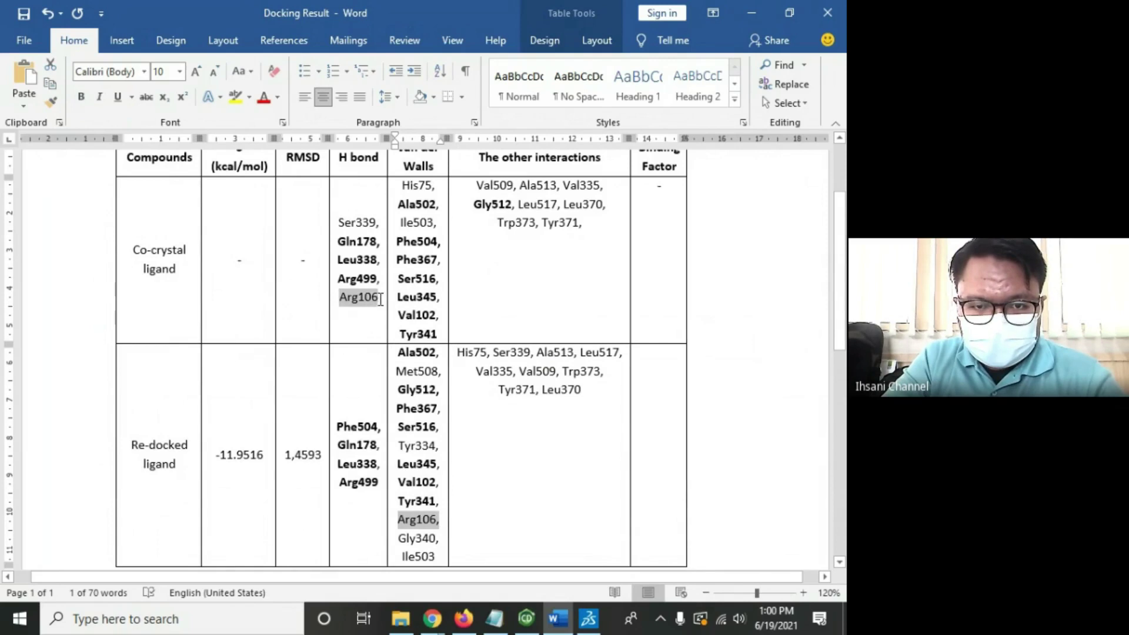
pyautogui.hotkey('ctrl', 'b')
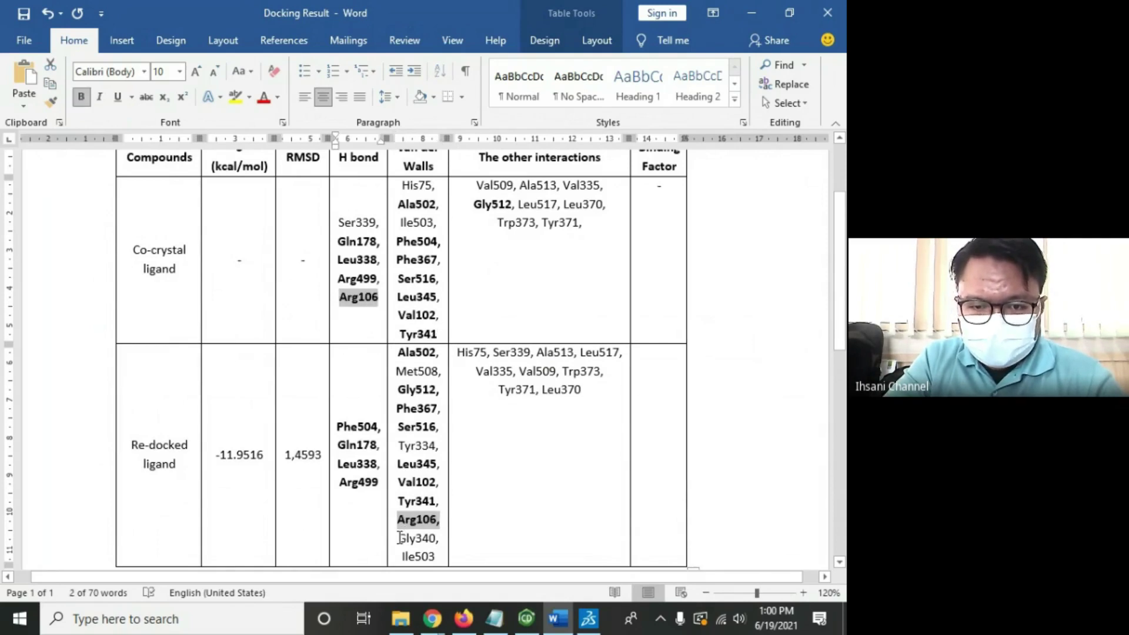
# Step: Bold His75 in the re-docked ligand's other interactions cell and in the co-crystal ligand's van der Walls cell
pyautogui.moveTo(400, 538); pyautogui.dragTo(439, 538)
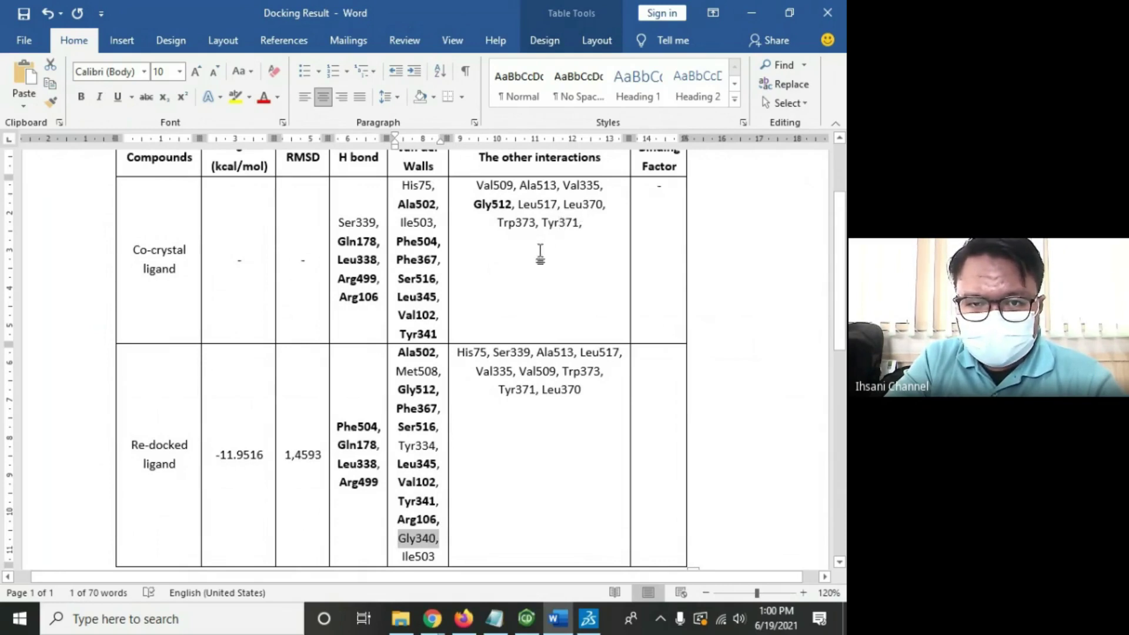
pyautogui.moveTo(460, 352); pyautogui.dragTo(491, 360)
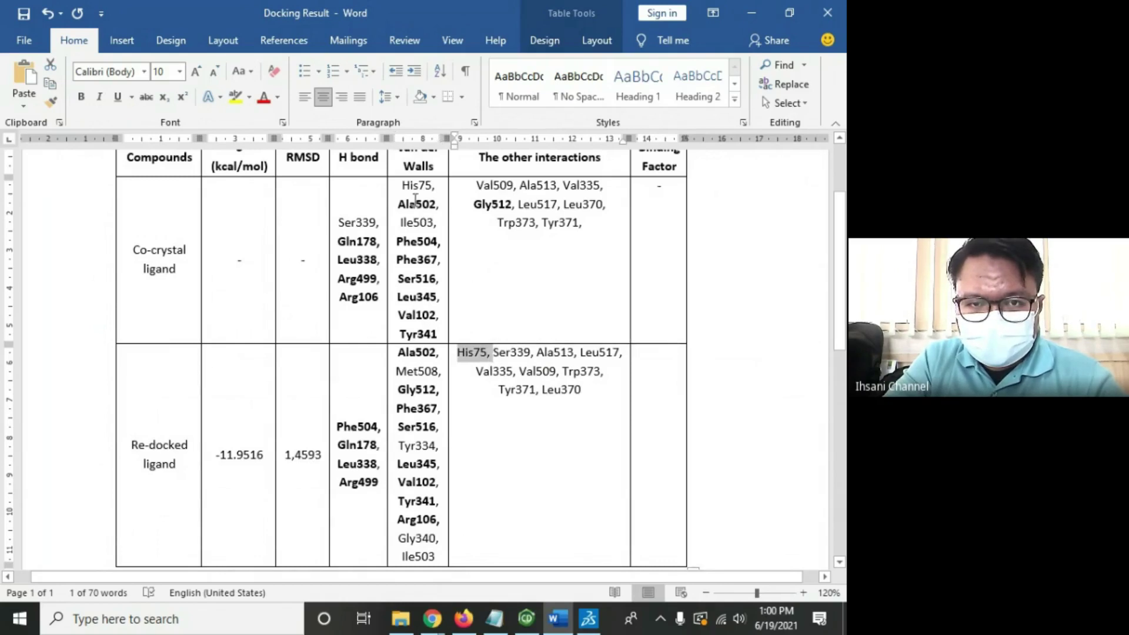
pyautogui.keyDown('ctrl'); pyautogui.moveTo(403, 184); pyautogui.dragTo(439, 187); pyautogui.keyUp('ctrl')
pyautogui.hotkey('ctrl', 'b')
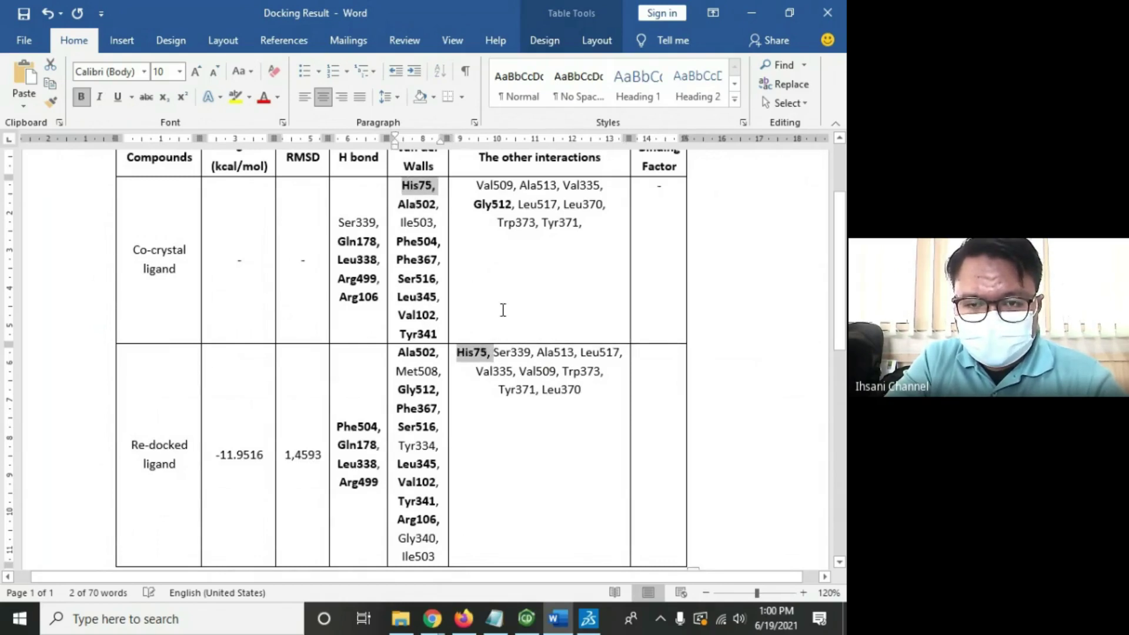
# Step: Bold Ser339 in the co-crystal ligand's H bond cell and in the re-docked ligand's other interactions cell
pyautogui.moveTo(493, 352); pyautogui.dragTo(531, 353)
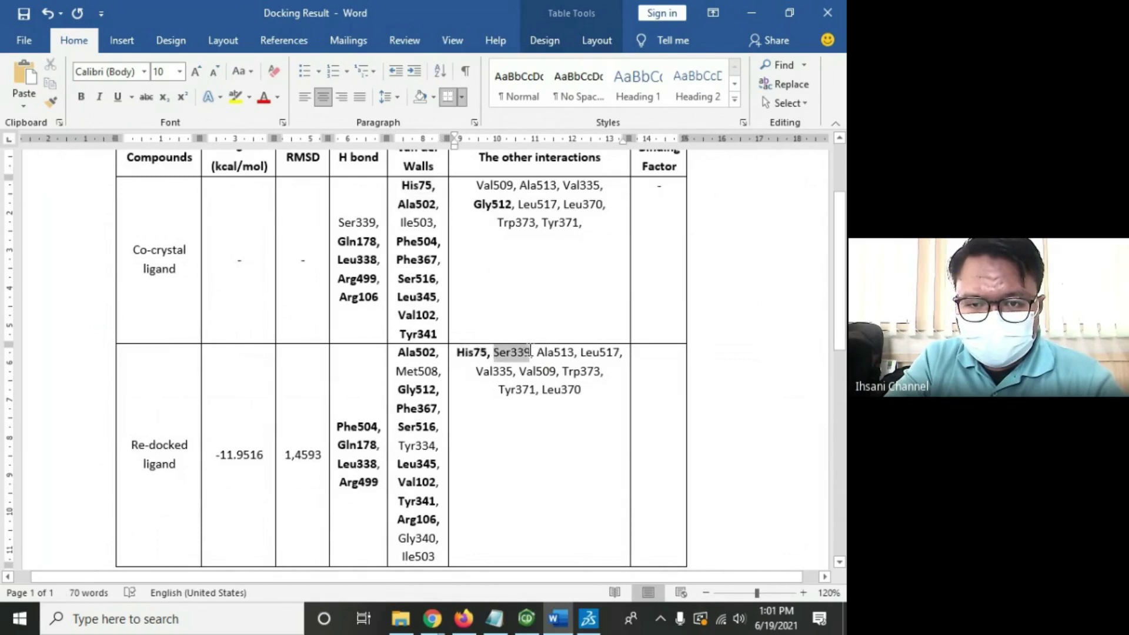
pyautogui.keyDown('ctrl'); pyautogui.moveTo(338, 224); pyautogui.dragTo(377, 224); pyautogui.keyUp('ctrl')
pyautogui.click(338, 223)
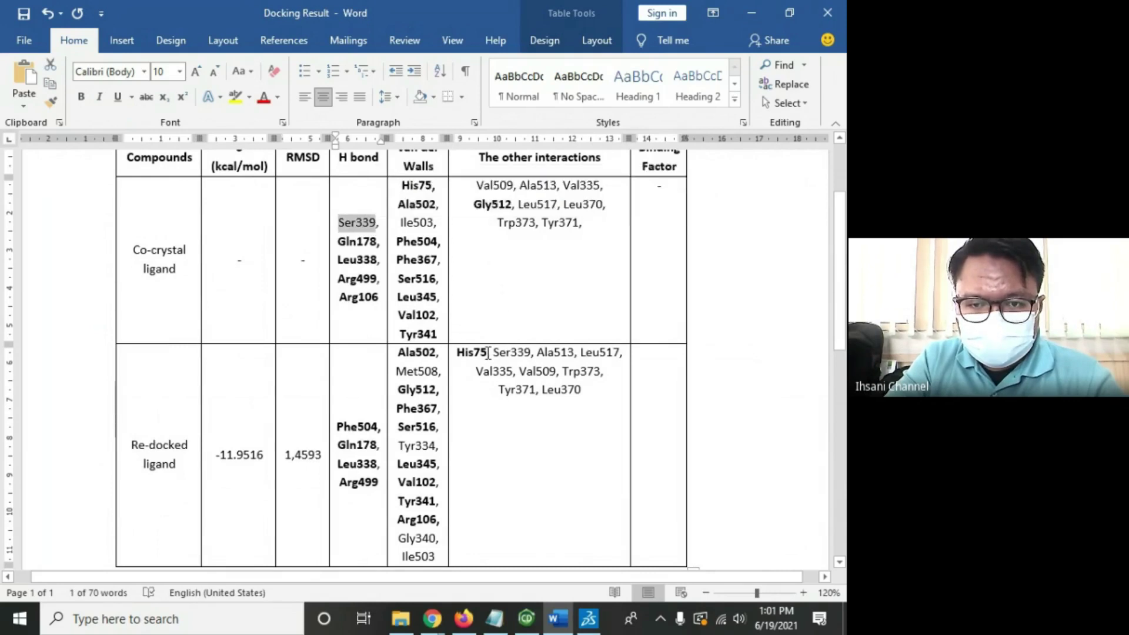
pyautogui.keyDown('ctrl'); pyautogui.moveTo(494, 354); pyautogui.dragTo(532, 354); pyautogui.keyUp('ctrl')
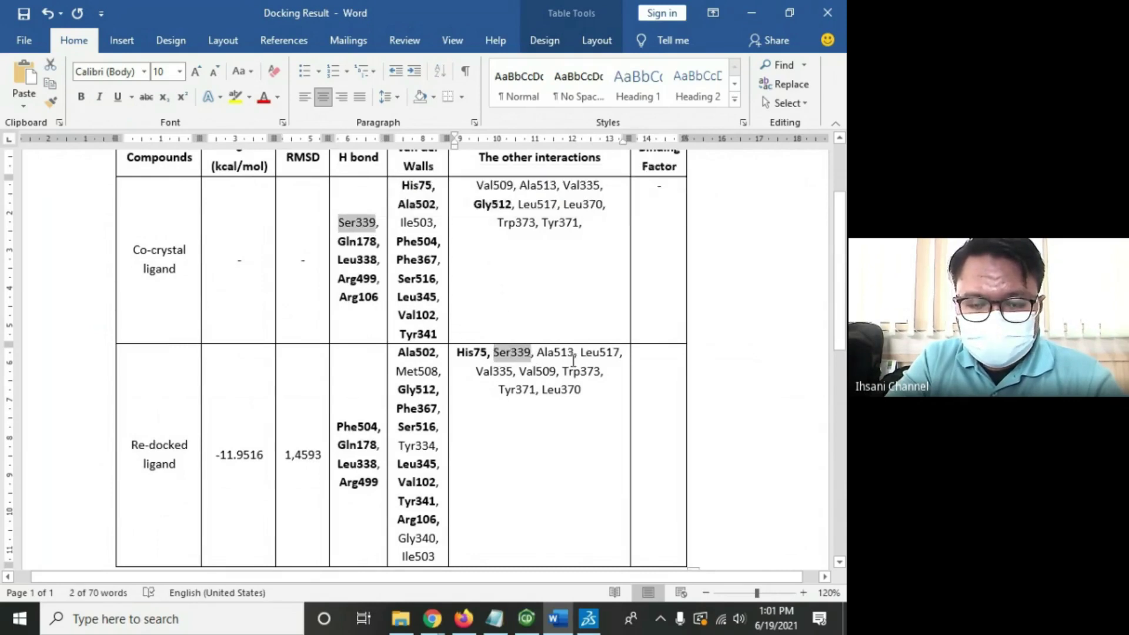
pyautogui.hotkey('ctrl', 'b')
# Step: Bold Ala513 and Leu517 in the other interactions cells of both the re-docked and co-crystal ligands
pyautogui.moveTo(538, 353); pyautogui.dragTo(574, 355)
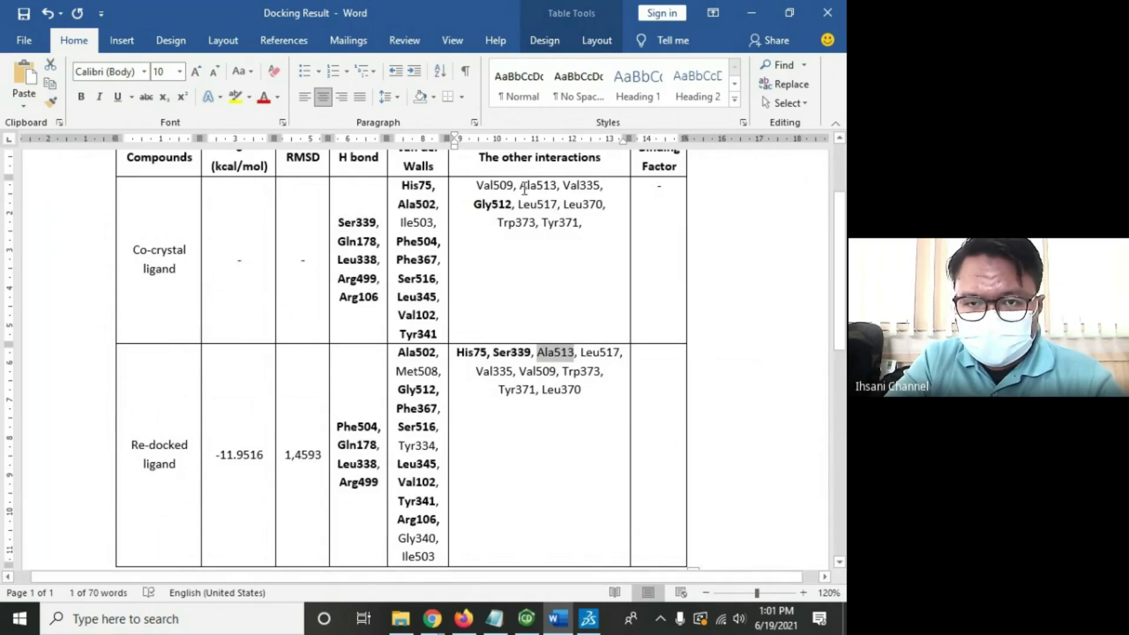
pyautogui.keyDown('ctrl'); pyautogui.moveTo(519, 184); pyautogui.dragTo(556, 186); pyautogui.keyUp('ctrl')
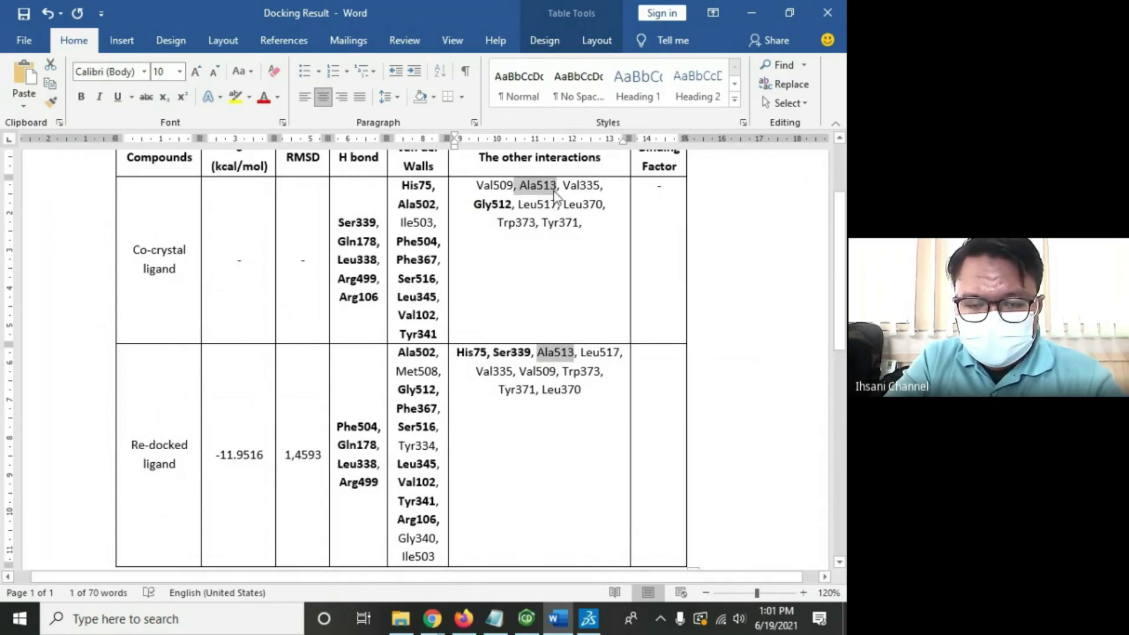
pyautogui.hotkey('ctrl', 'b')
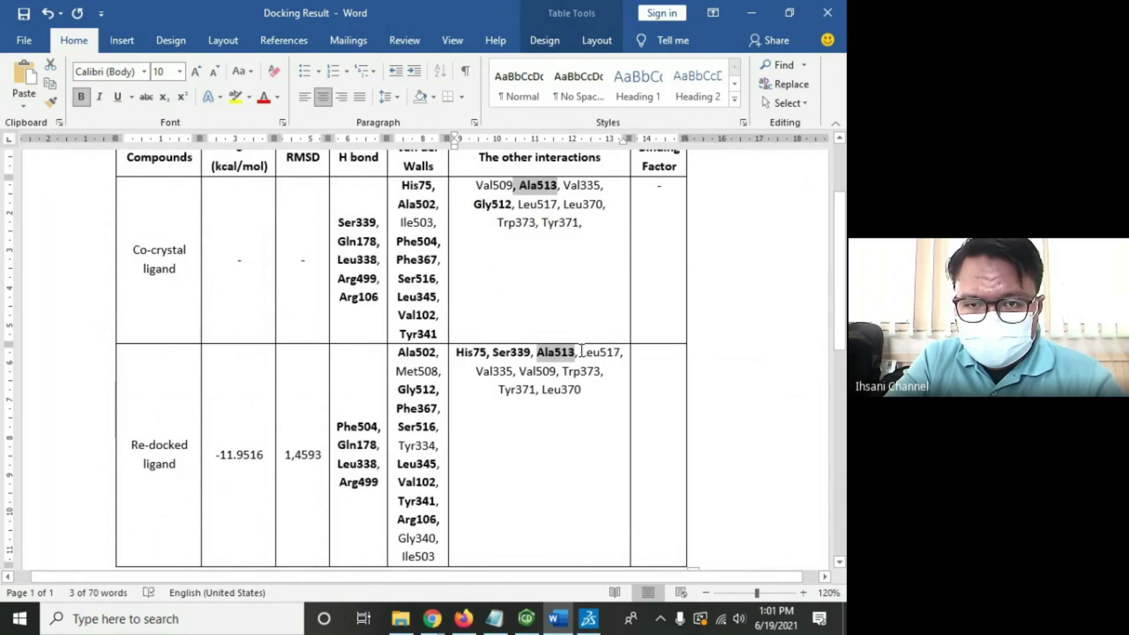
pyautogui.moveTo(581, 351); pyautogui.dragTo(620, 353)
pyautogui.keyDown('ctrl'); pyautogui.moveTo(518, 205); pyautogui.dragTo(555, 201); pyautogui.keyUp('ctrl')
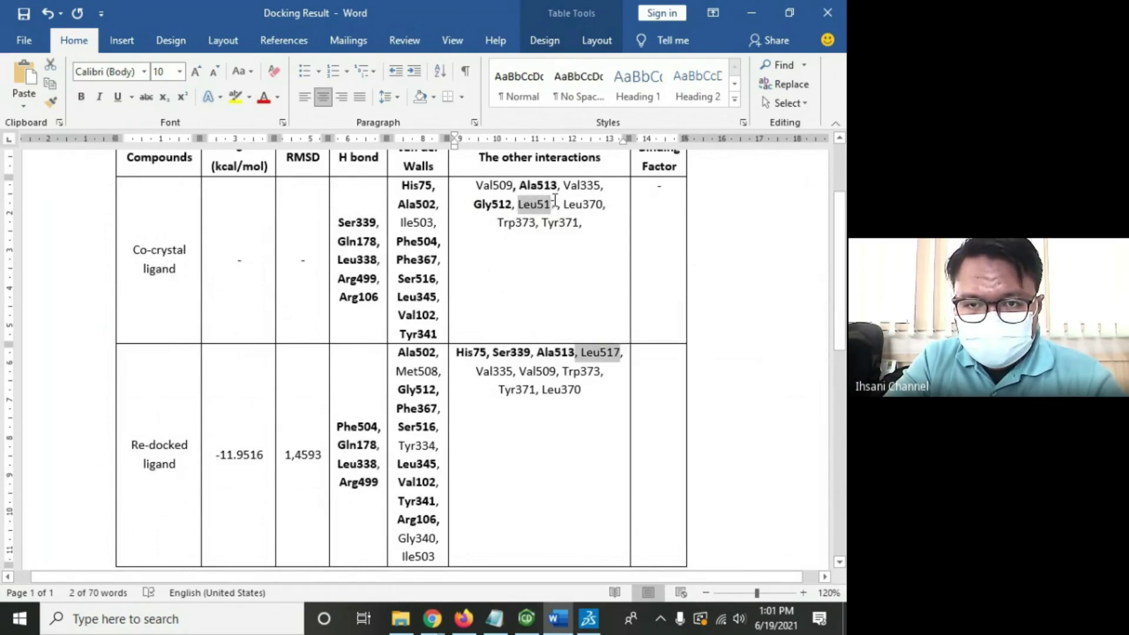
pyautogui.hotkey('ctrl', 'b')
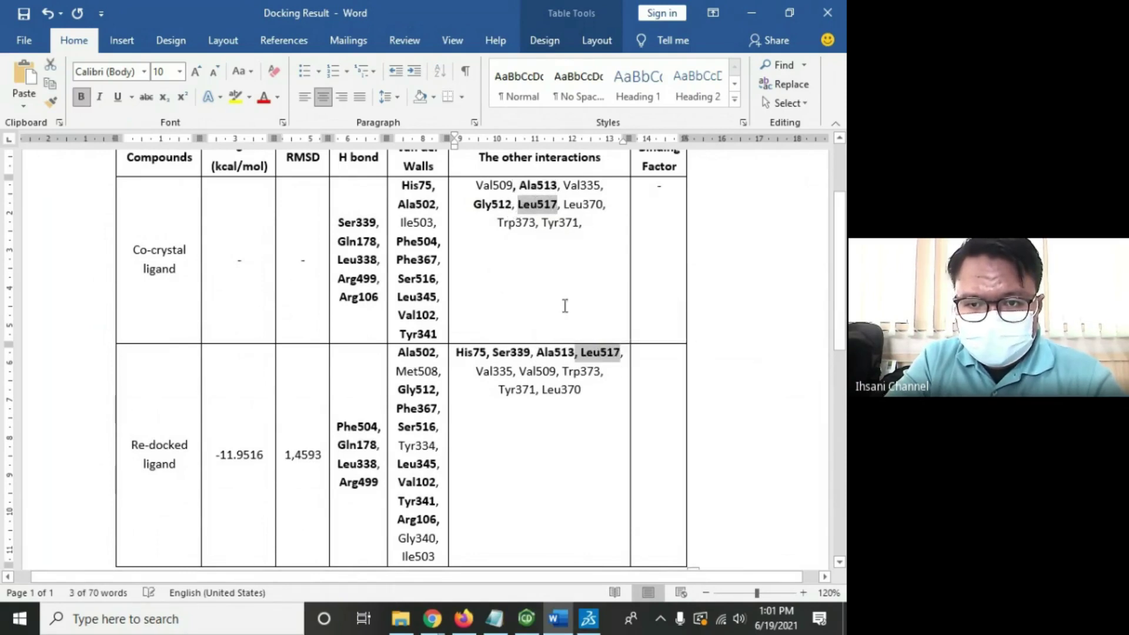
# Step: Bold Val335 and Val509 in the other interactions cells of both the re-docked and co-crystal ligands
pyautogui.click(473, 371)
pyautogui.moveTo(500, 371); pyautogui.dragTo(517, 371)
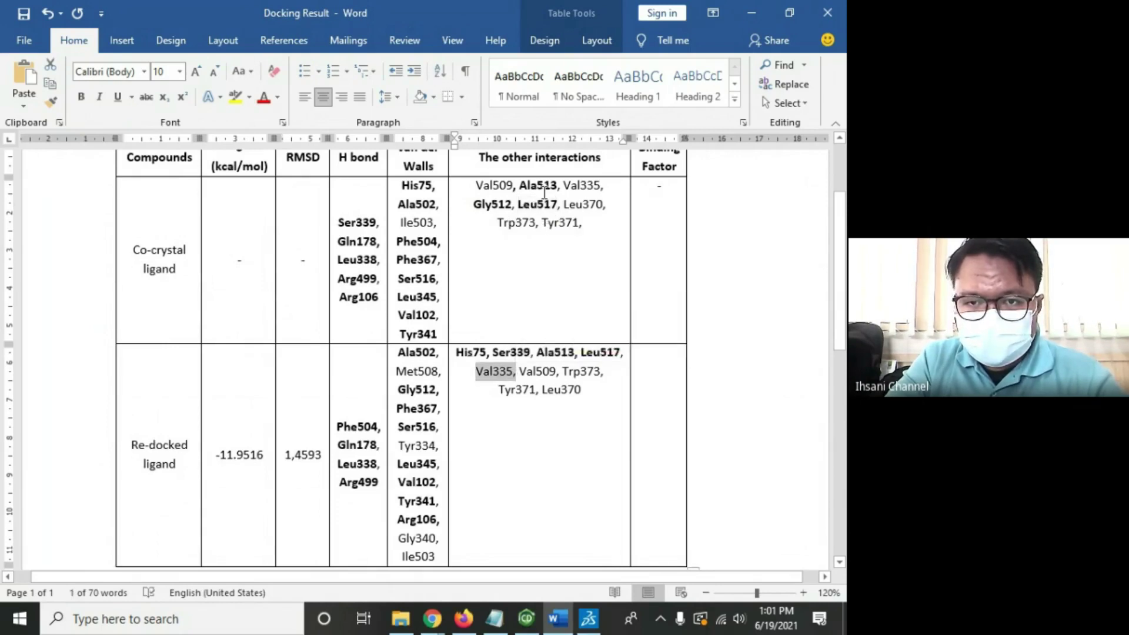
pyautogui.keyDown('ctrl'); pyautogui.moveTo(563, 186); pyautogui.dragTo(603, 185); pyautogui.keyUp('ctrl')
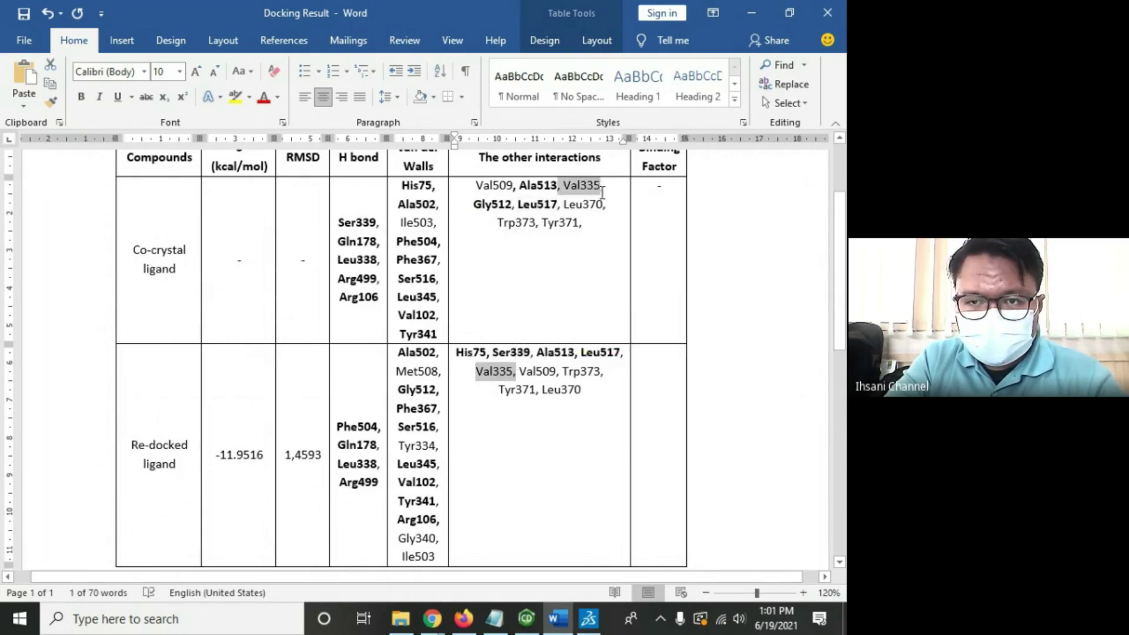
pyautogui.hotkey('ctrl', 'b')
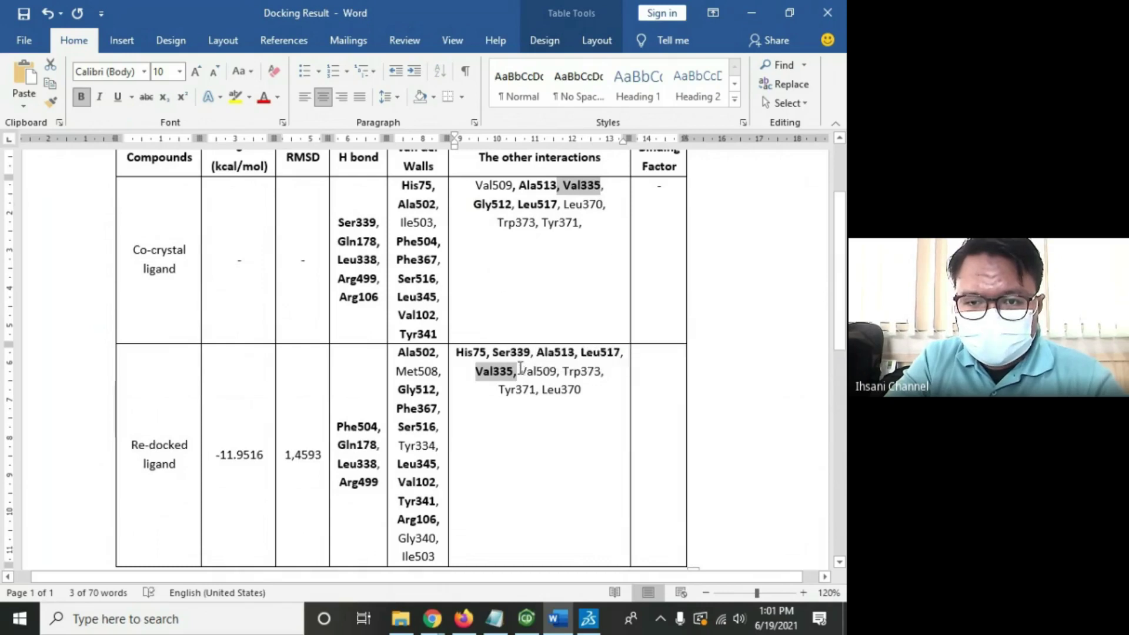
pyautogui.moveTo(520, 371); pyautogui.dragTo(559, 370)
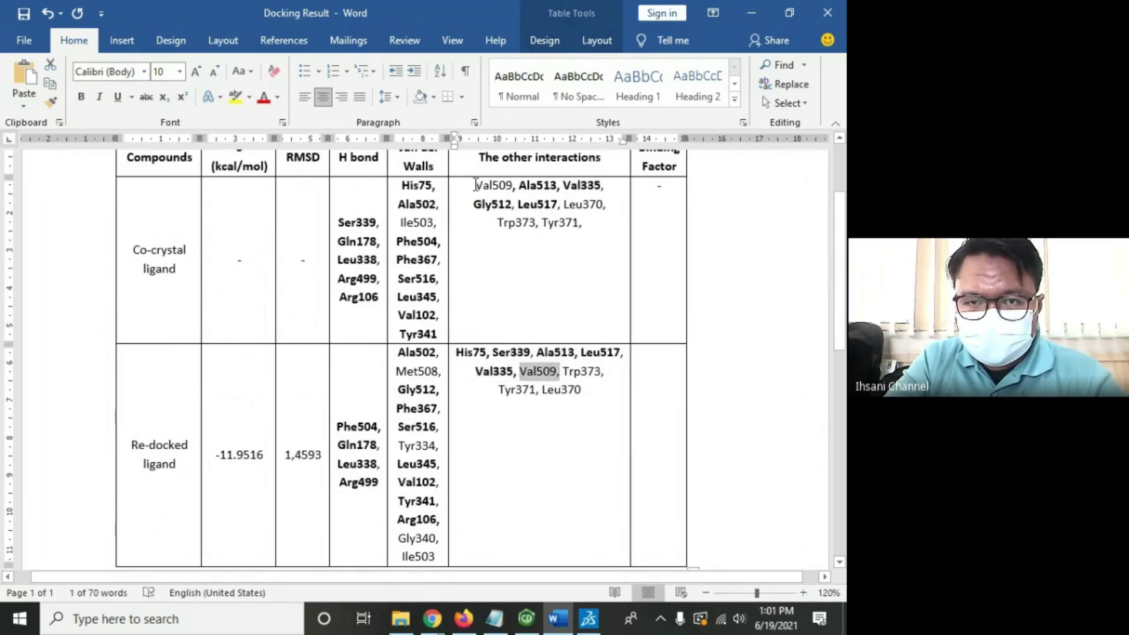
pyautogui.keyDown('ctrl'); pyautogui.moveTo(476, 185); pyautogui.dragTo(512, 184); pyautogui.keyUp('ctrl')
pyautogui.hotkey('ctrl', 'b')
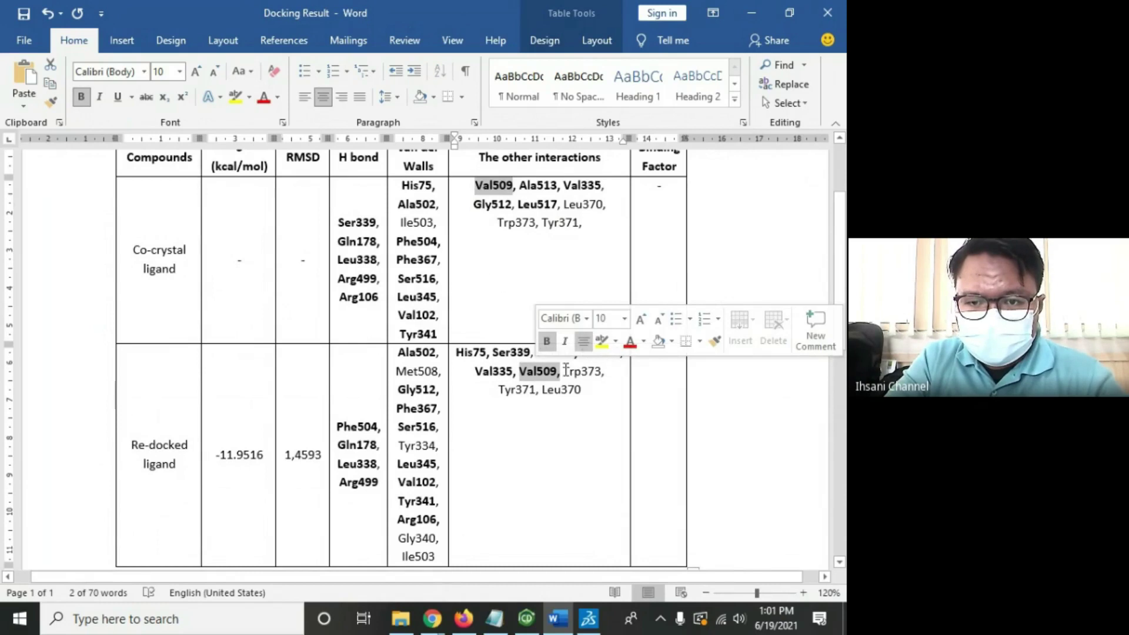
# Step: Bold Trp373 and Tyr371 in the other interactions cells of both the re-docked and co-crystal ligands
pyautogui.moveTo(563, 371); pyautogui.dragTo(609, 369)
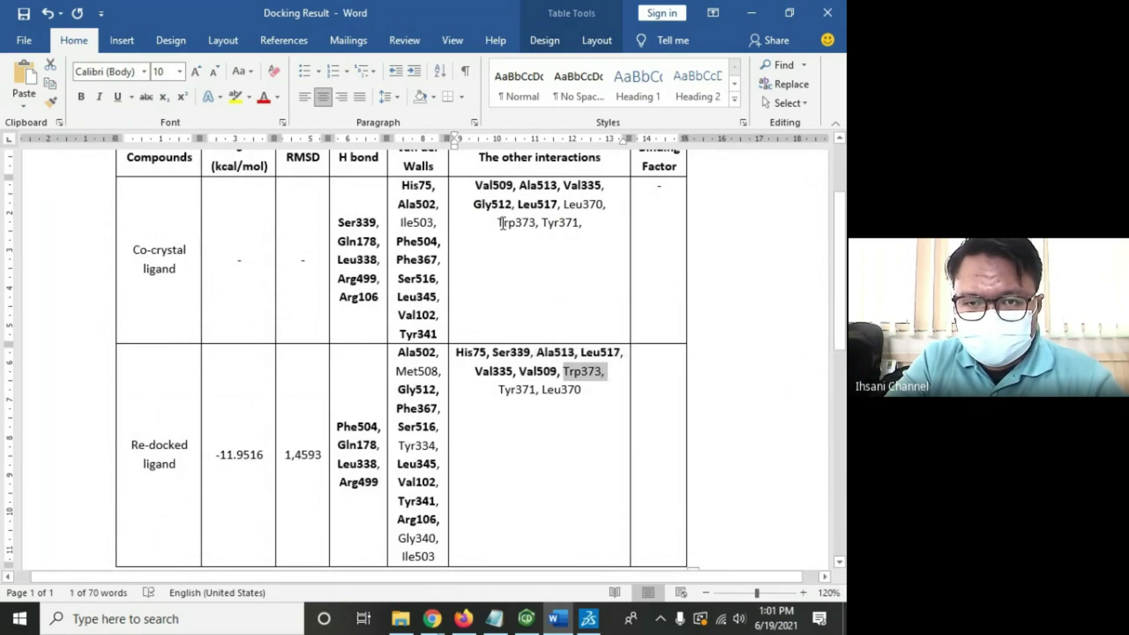
pyautogui.keyDown('ctrl'); pyautogui.moveTo(496, 223); pyautogui.dragTo(539, 226); pyautogui.keyUp('ctrl')
pyautogui.hotkey('ctrl', 'b')
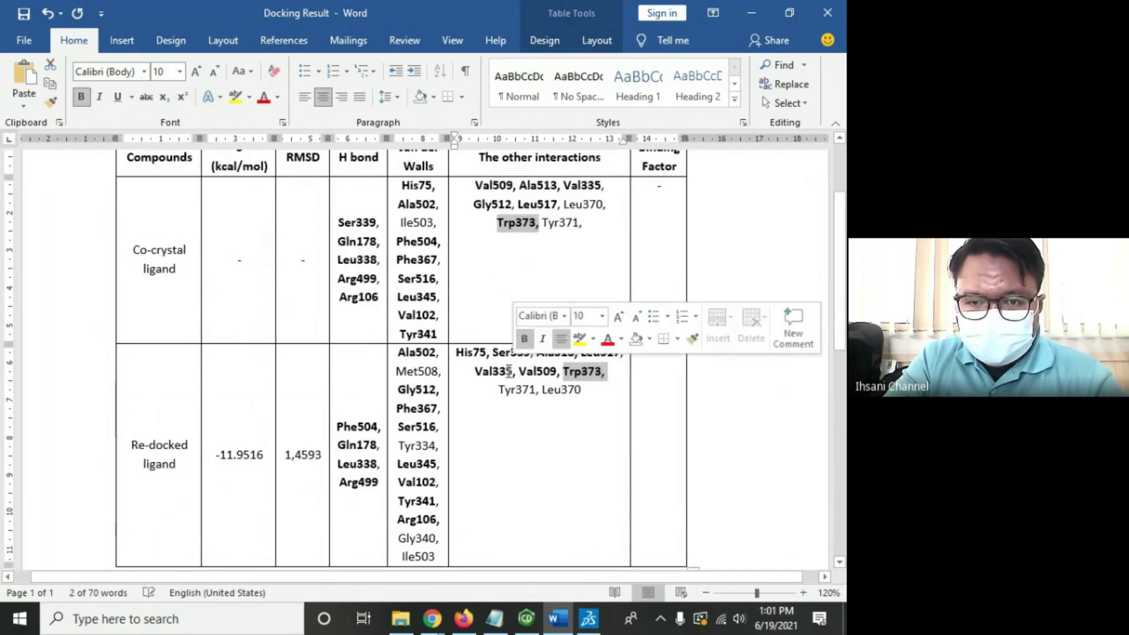
pyautogui.moveTo(498, 390); pyautogui.dragTo(536, 389)
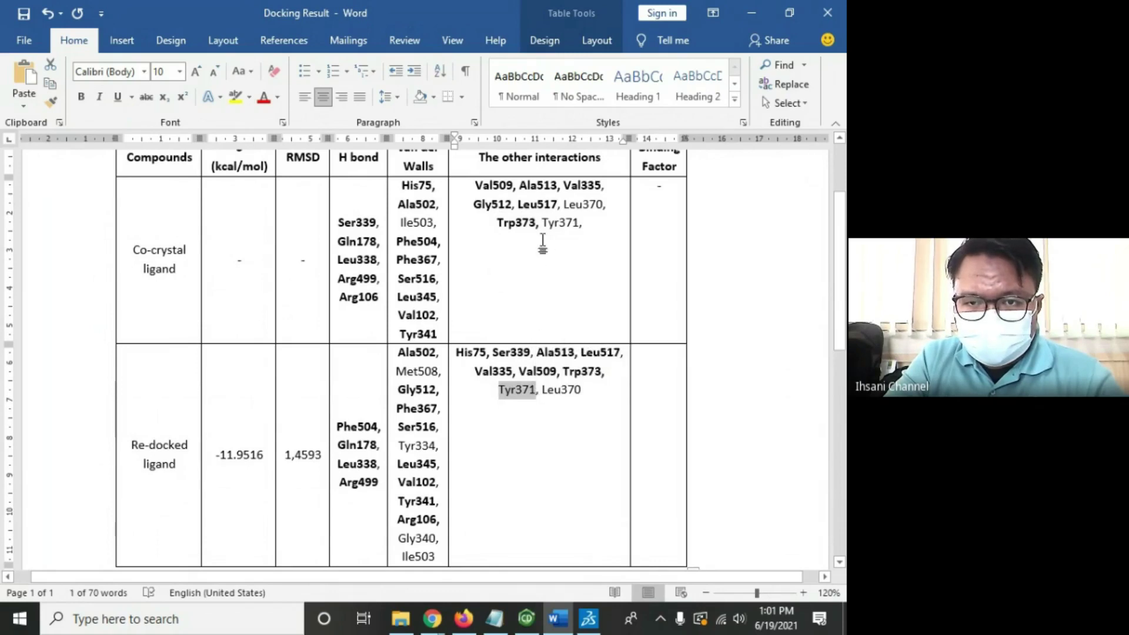
pyautogui.keyDown('ctrl'); pyautogui.moveTo(566, 224); pyautogui.dragTo(587, 224); pyautogui.keyUp('ctrl')
pyautogui.hotkey('ctrl', 'b')
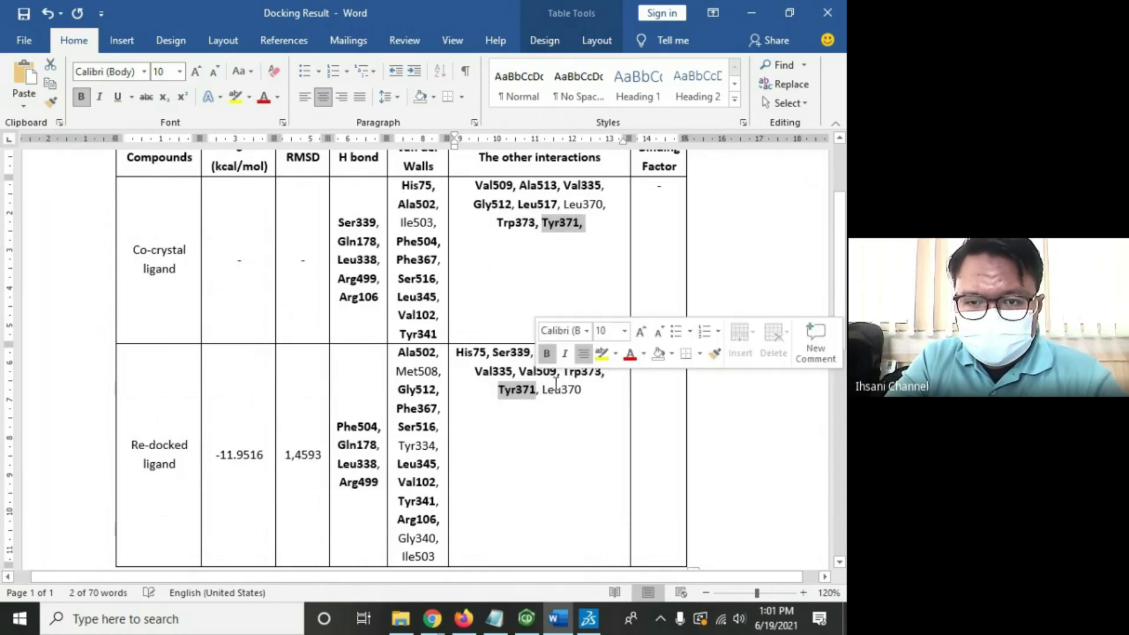
# Step: Bold Leu370 in the other interactions cells of both the re-docked and co-crystal ligands
pyautogui.moveTo(542, 389); pyautogui.dragTo(582, 390)
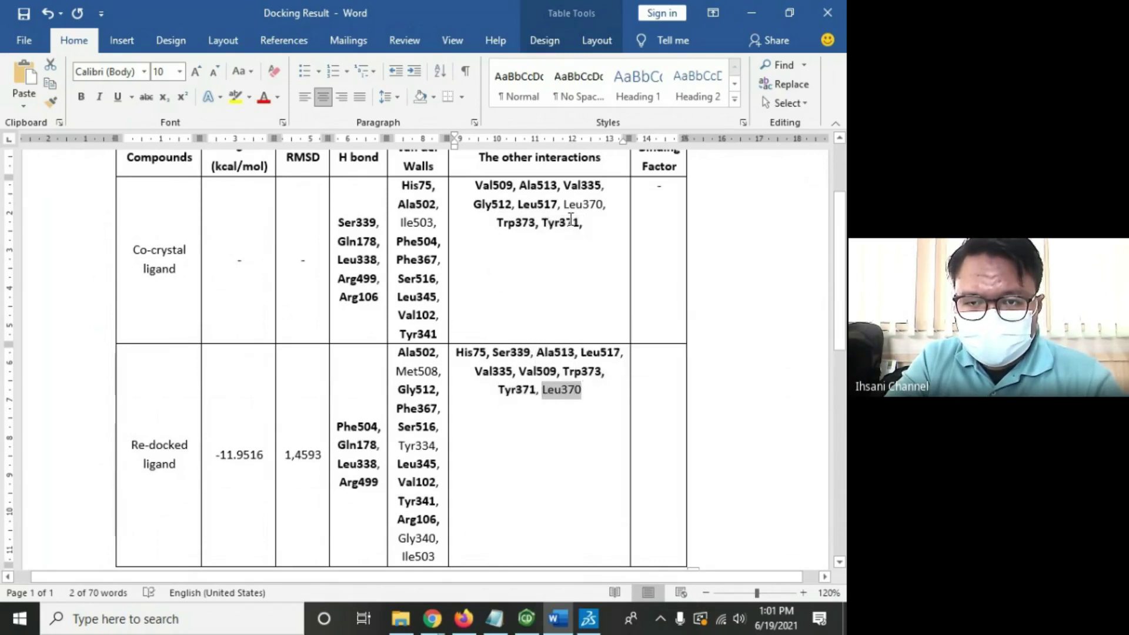
pyautogui.keyDown('ctrl'); pyautogui.moveTo(564, 204); pyautogui.dragTo(607, 205); pyautogui.keyUp('ctrl')
pyautogui.hotkey('ctrl', 'b')
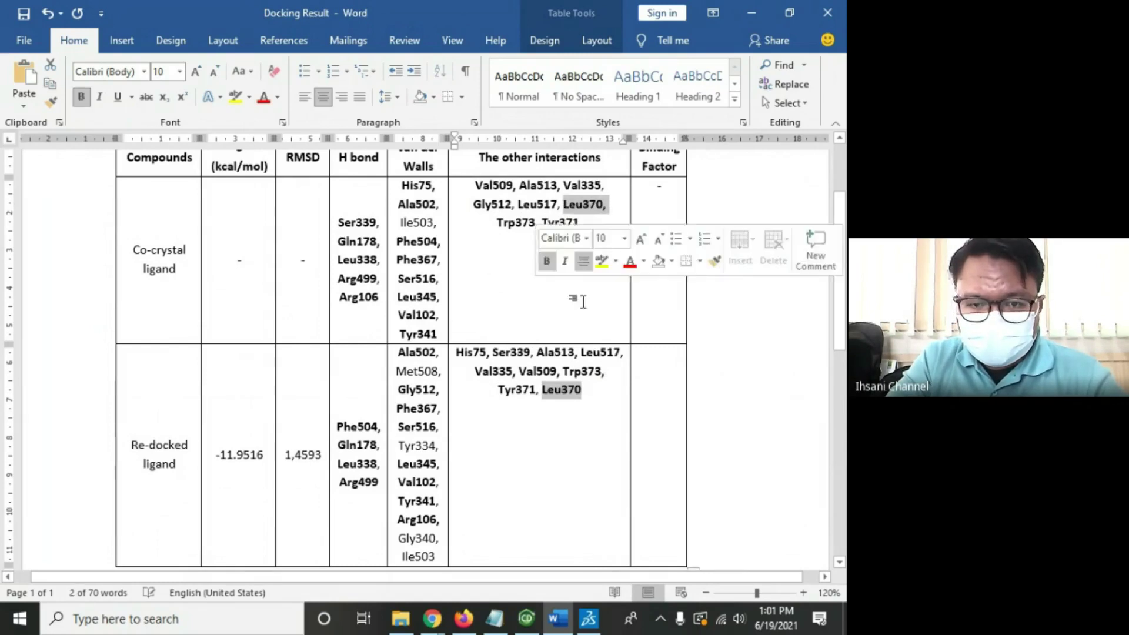
pyautogui.click(520, 356)
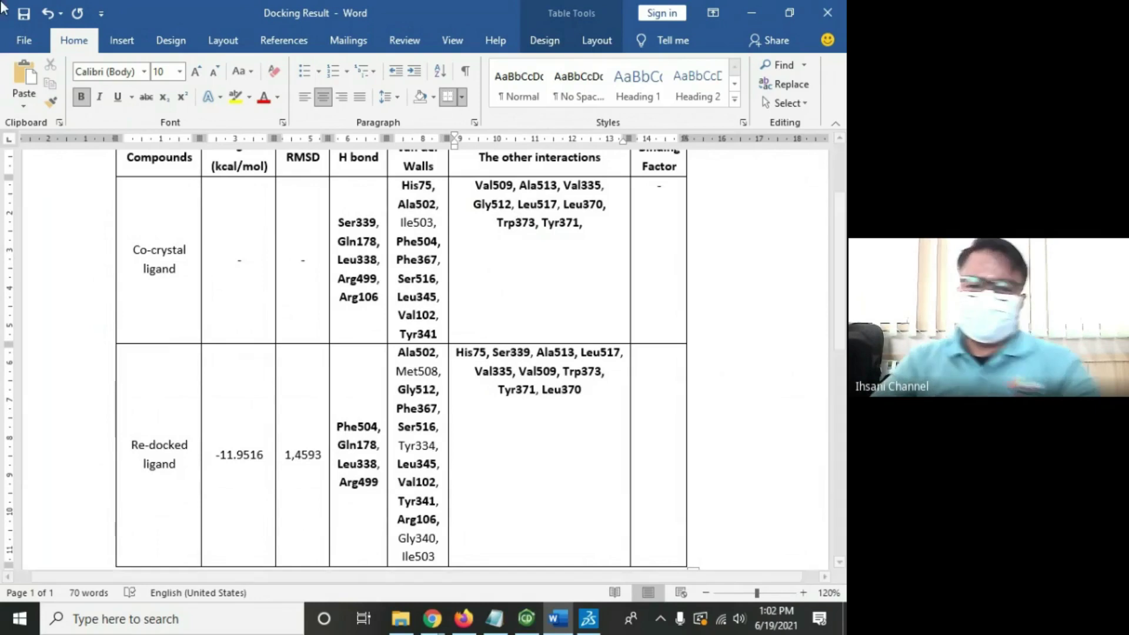
# Step: Enter 21 as the re-docked ligand's Binding Factor and save the document
pyautogui.scroll(-3, 322, 395)
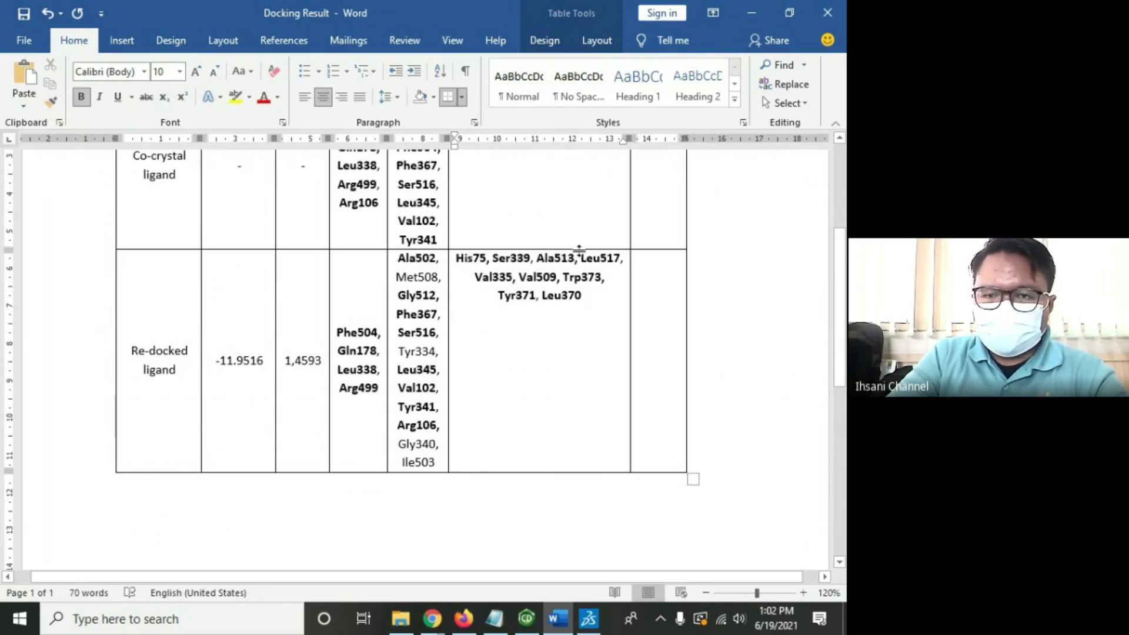
pyautogui.click(648, 266)
pyautogui.write('21')
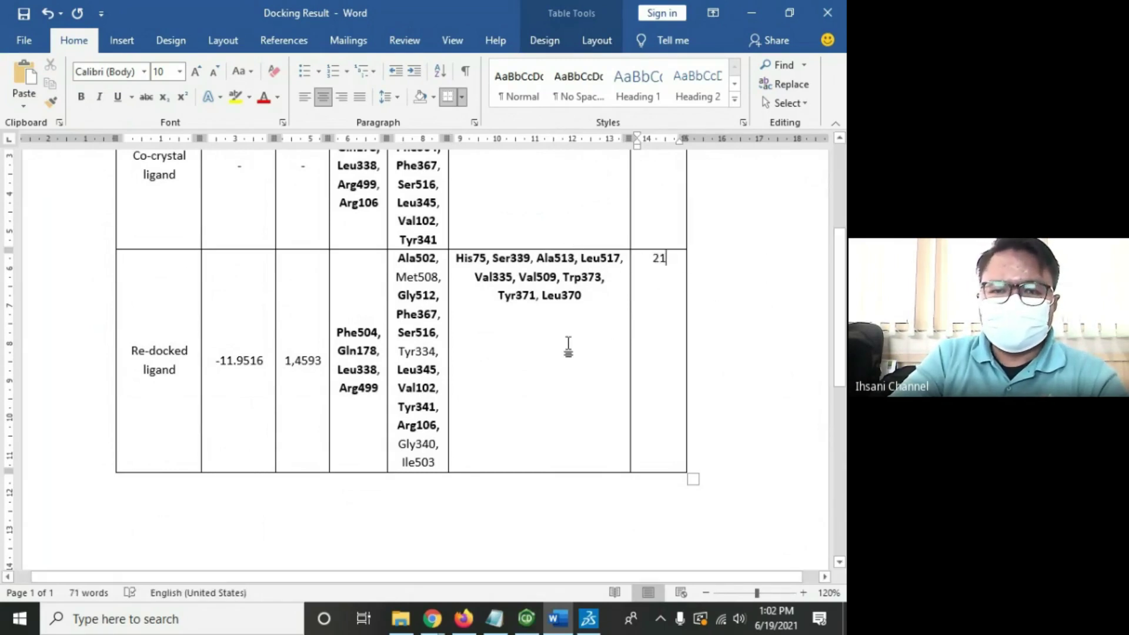
pyautogui.scroll(3, 676, 283)
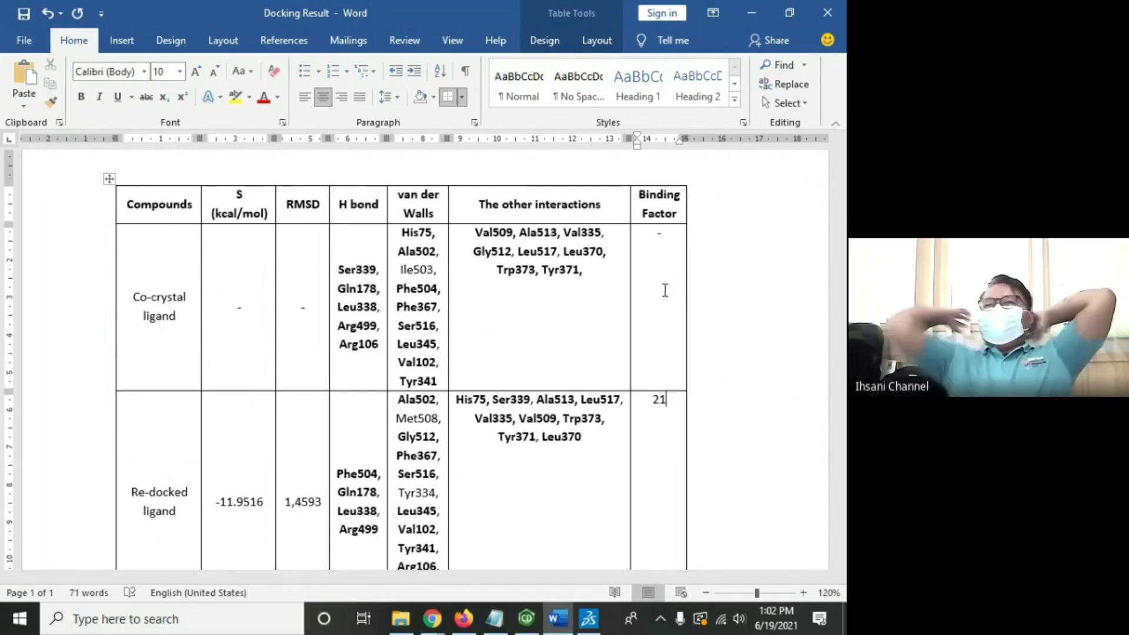
pyautogui.hotkey('ctrl', 's')
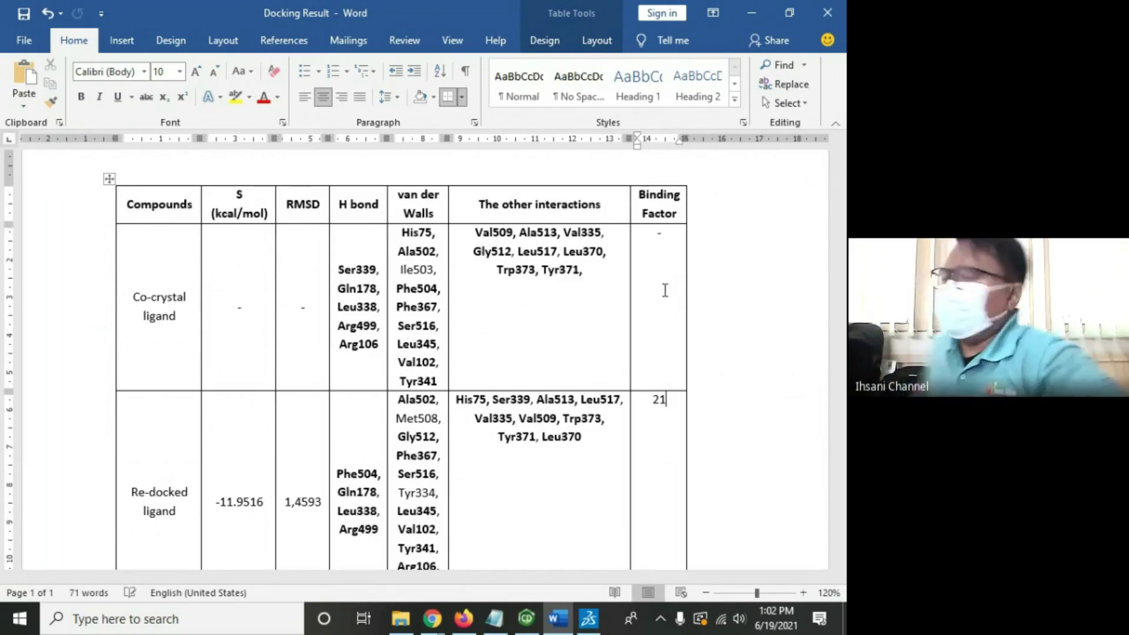
# Step: Review the completed co-crystal and re-docked ligand rows, including their bolded residues and the Binding Factor column
pyautogui.scroll(-1, 650, 352)
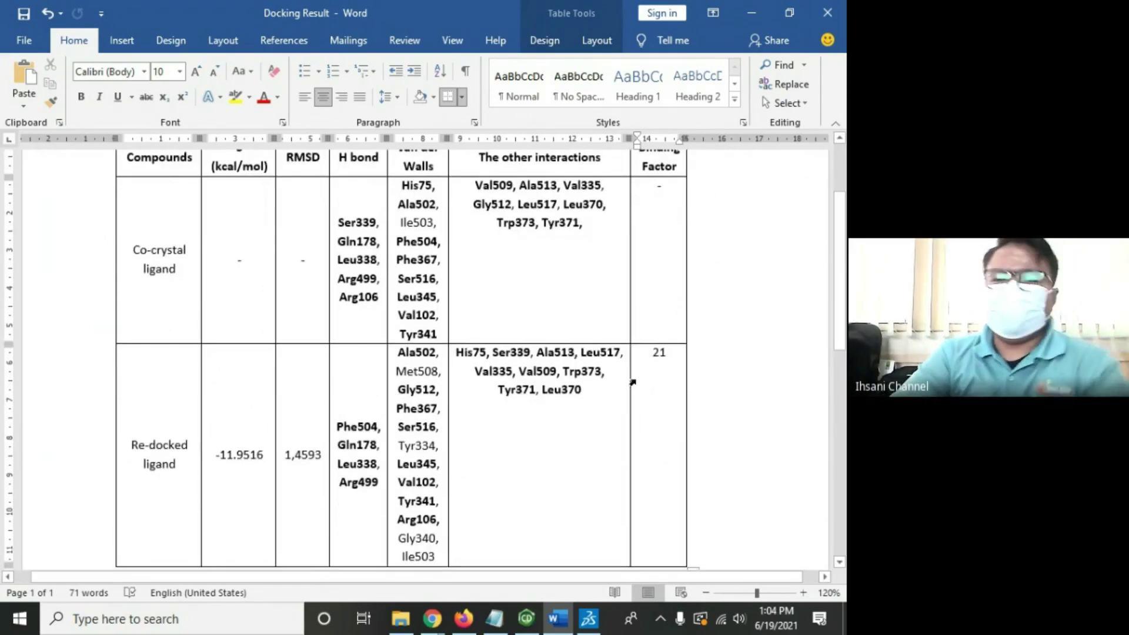
pyautogui.moveTo(661, 400)
pyautogui.mouseDown()
pyautogui.moveTo(529, 388)
pyautogui.moveTo(123, 282)
pyautogui.moveTo(431, 370)
pyautogui.moveTo(576, 339)
pyautogui.mouseUp()
pyautogui.click(666, 382)
pyautogui.scroll(2, 668, 335)
pyautogui.scroll(-3, 677, 325)
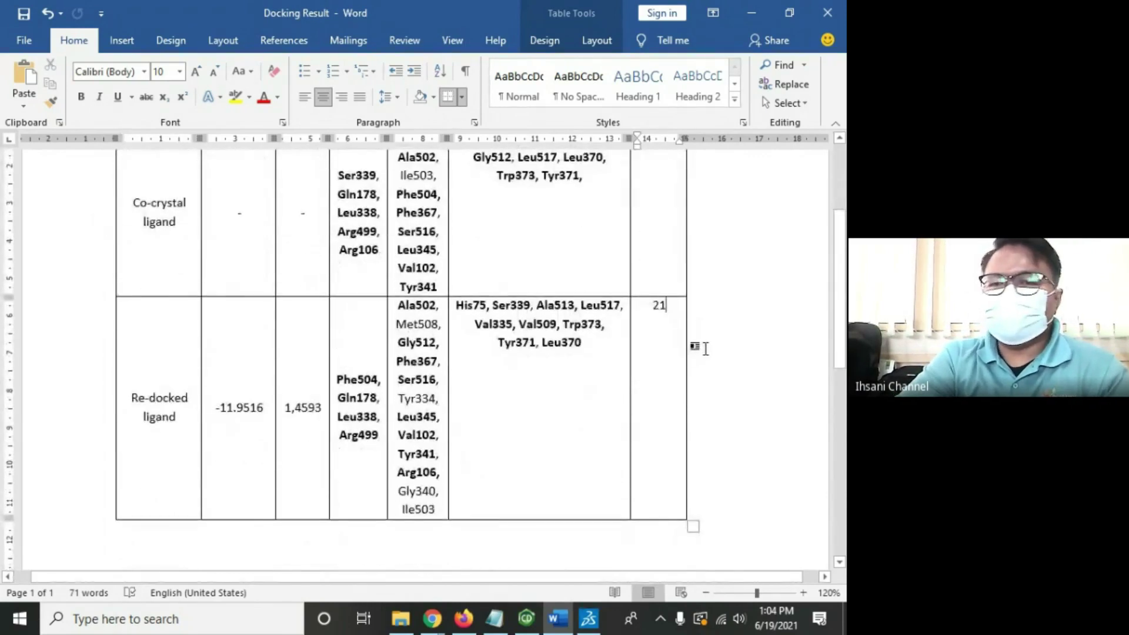
pyautogui.keyDown('ctrl'); pyautogui.scroll(-1, 691, 347); pyautogui.keyUp('ctrl')
pyautogui.scroll(2, 661, 335)
pyautogui.scroll(1, 657, 324)
pyautogui.scroll(-2, 641, 329)
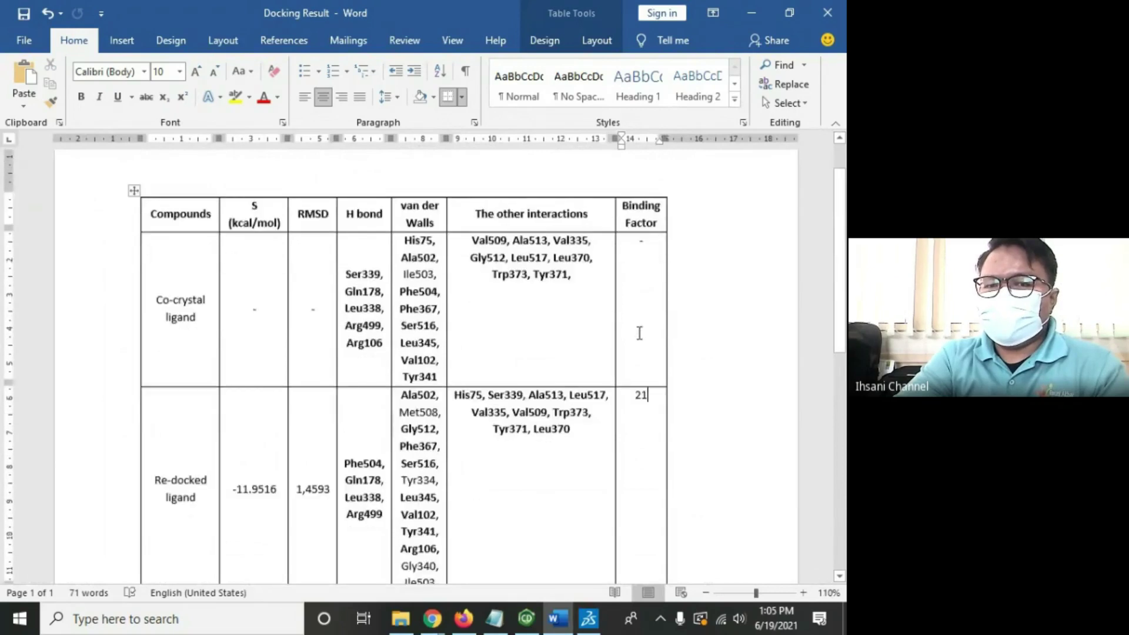
pyautogui.scroll(-3, 625, 367)
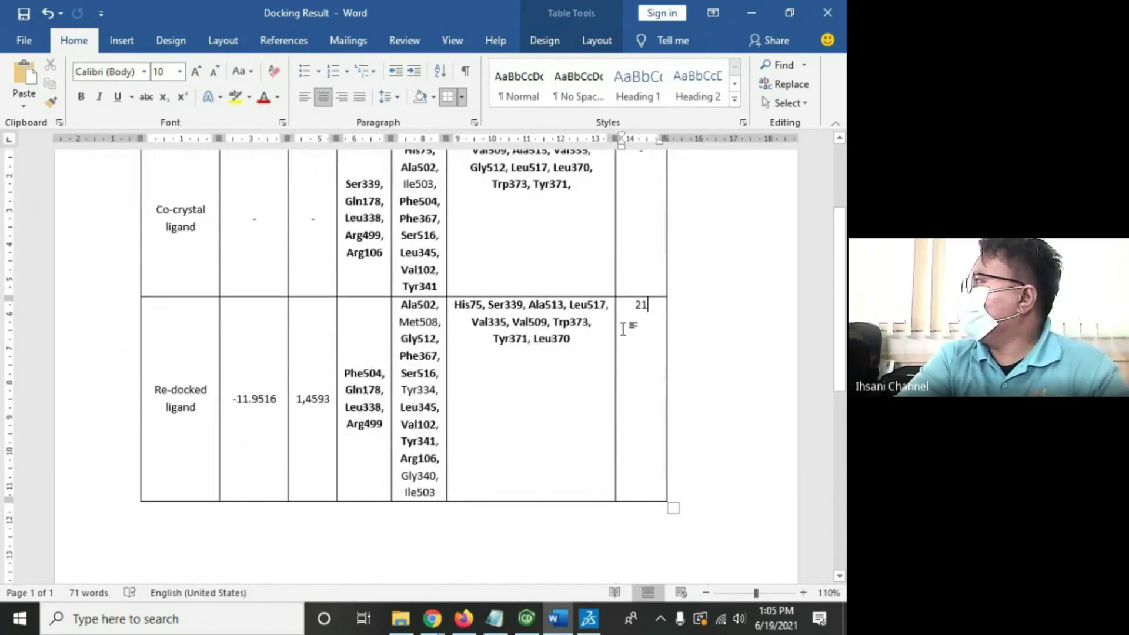
# Step: Examine the re-docked ligand's H bond, van der Walls and other interactions residues against its Binding Factor, including the non-bold residues
pyautogui.doubleClick(641, 306)
pyautogui.click(430, 390)
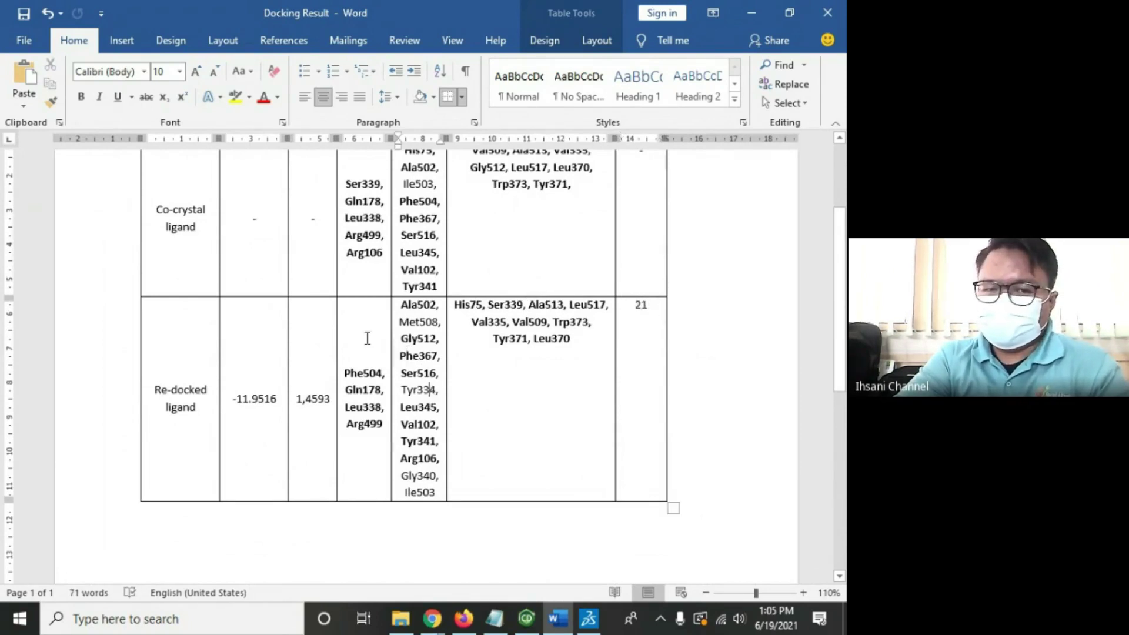
pyautogui.moveTo(365, 334); pyautogui.dragTo(538, 416)
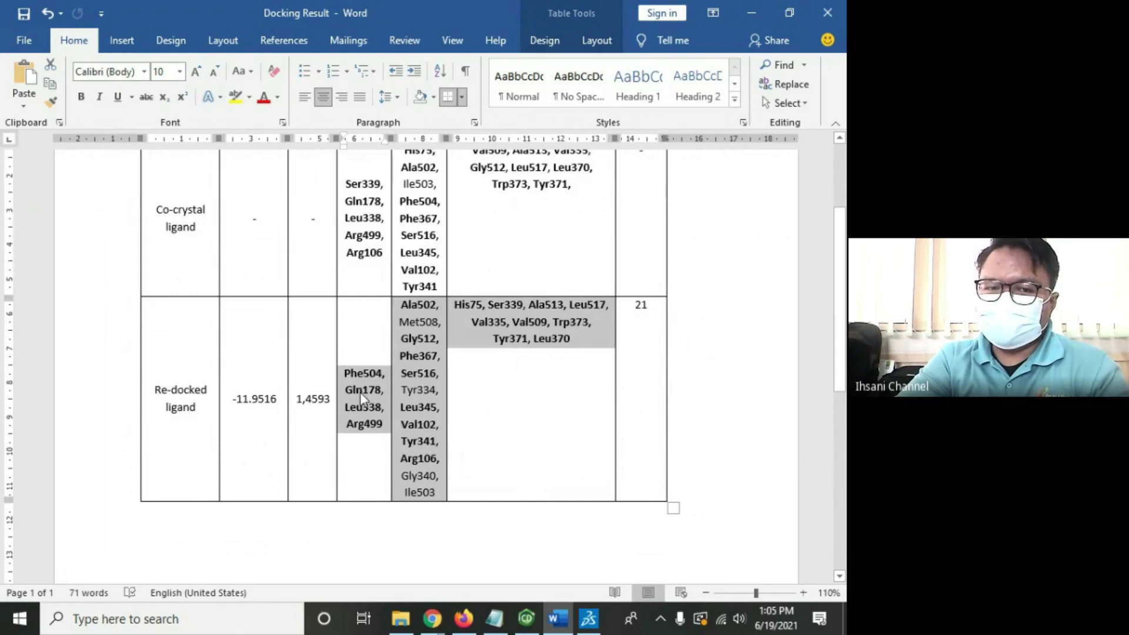
pyautogui.click(486, 353)
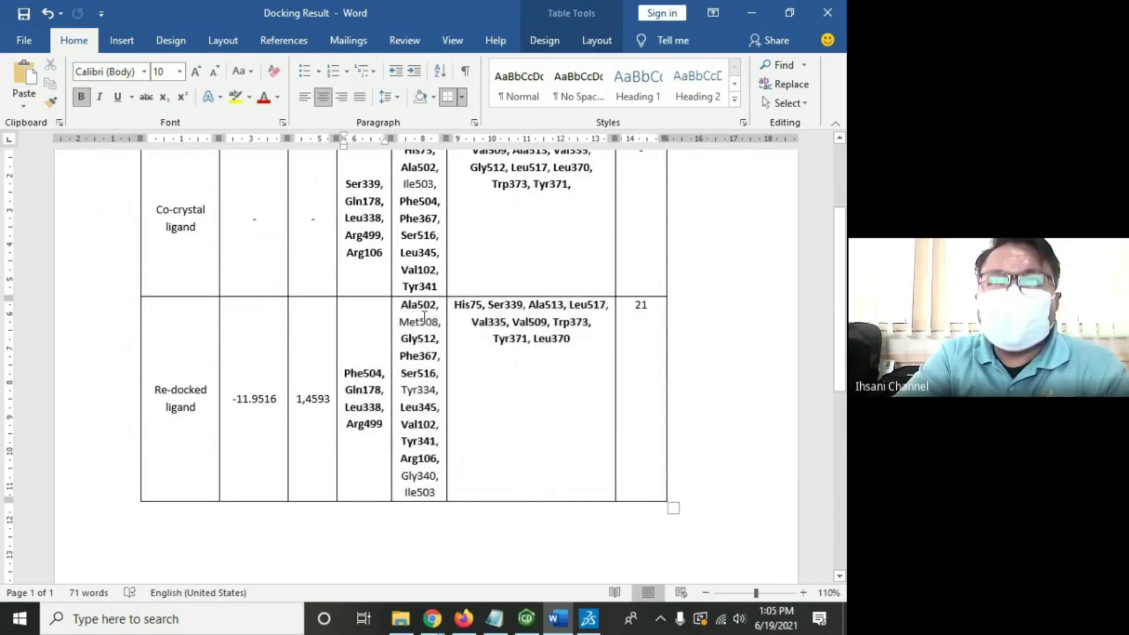
pyautogui.keyDown('ctrl'); pyautogui.scroll(4, 424, 317); pyautogui.keyUp('ctrl')
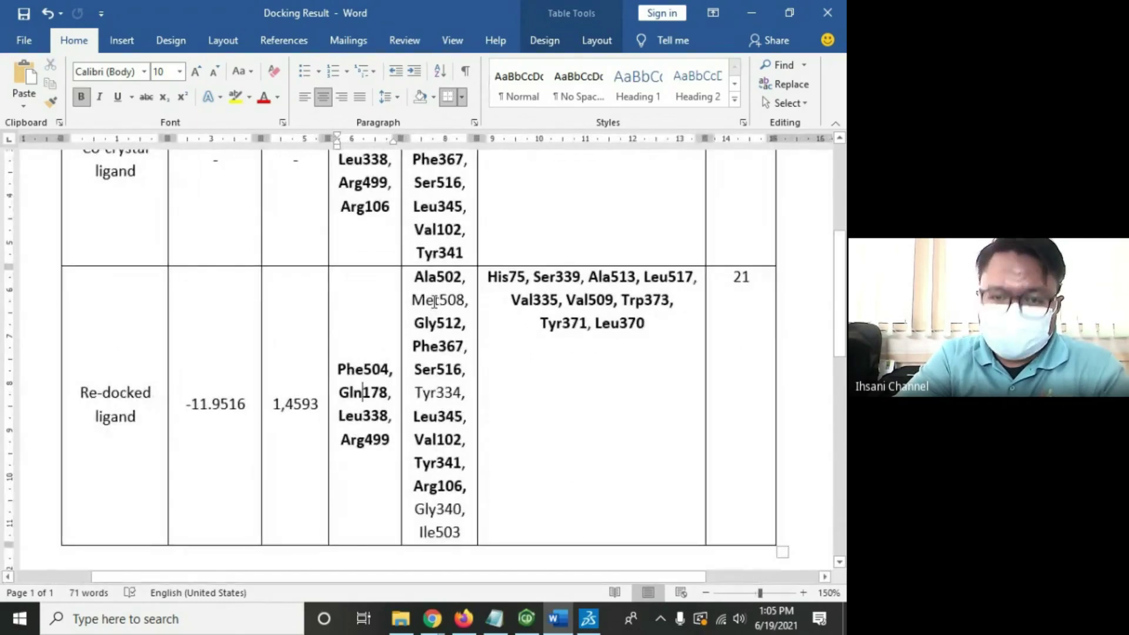
pyautogui.click(422, 392)
pyautogui.click(444, 532)
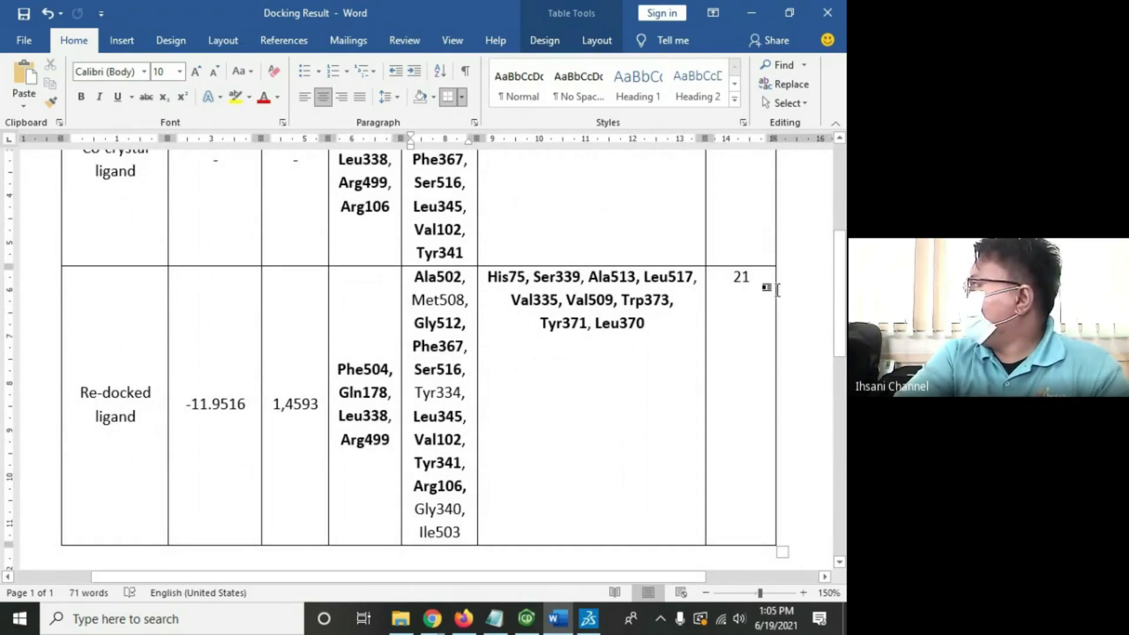
pyautogui.click(768, 286)
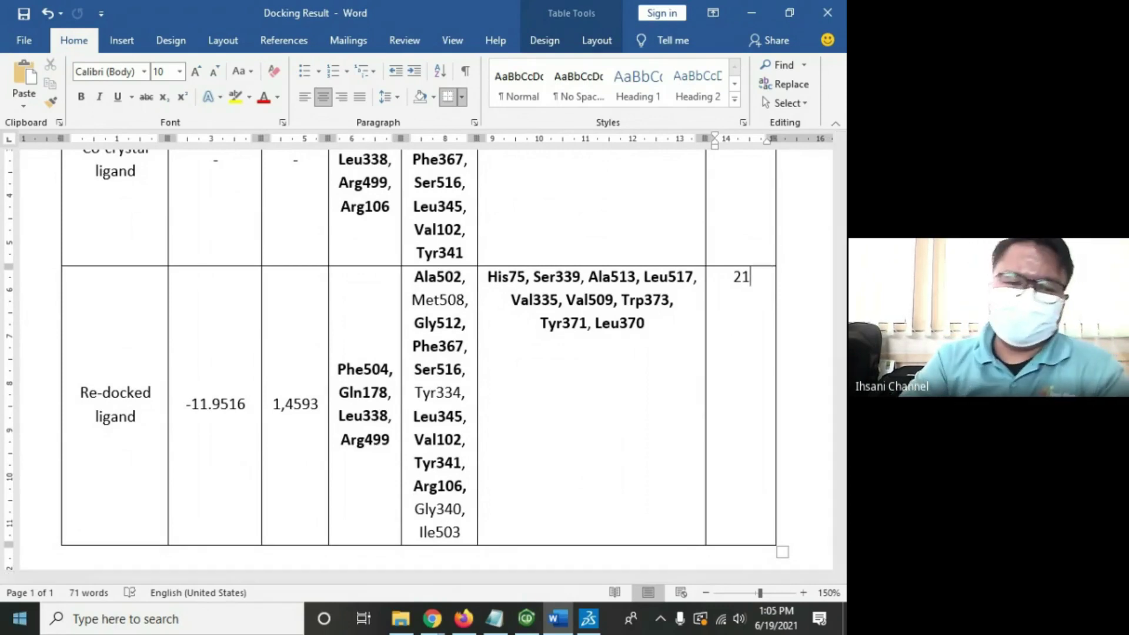
# Step: Open Calculator and compute 21 ÷ 25 × 100
pyautogui.click(77, 620)
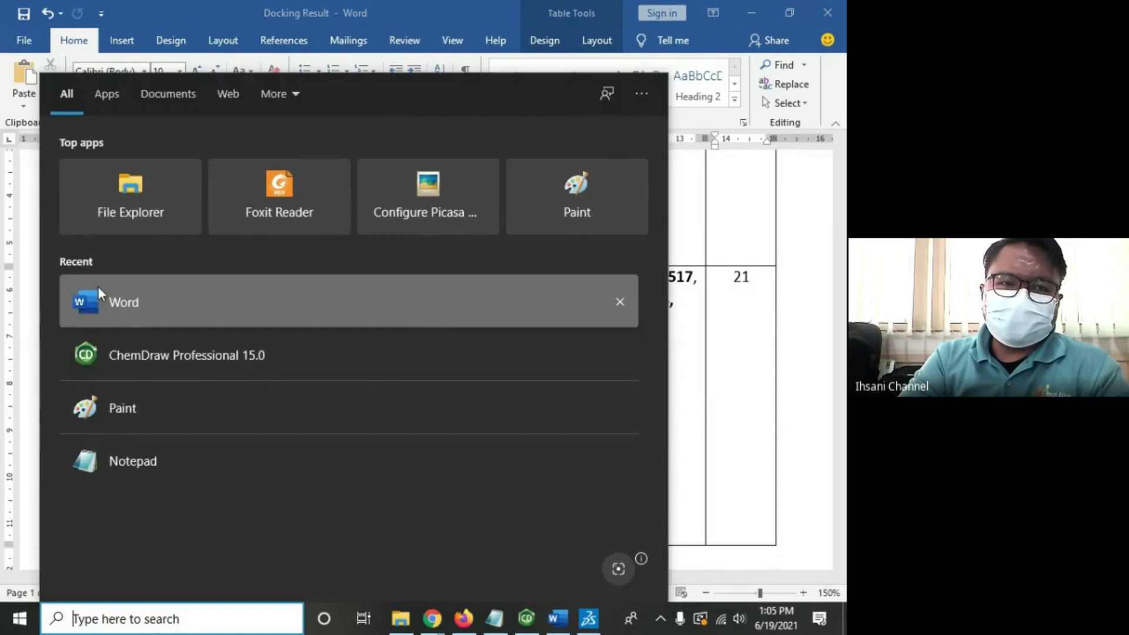
pyautogui.write('cal')
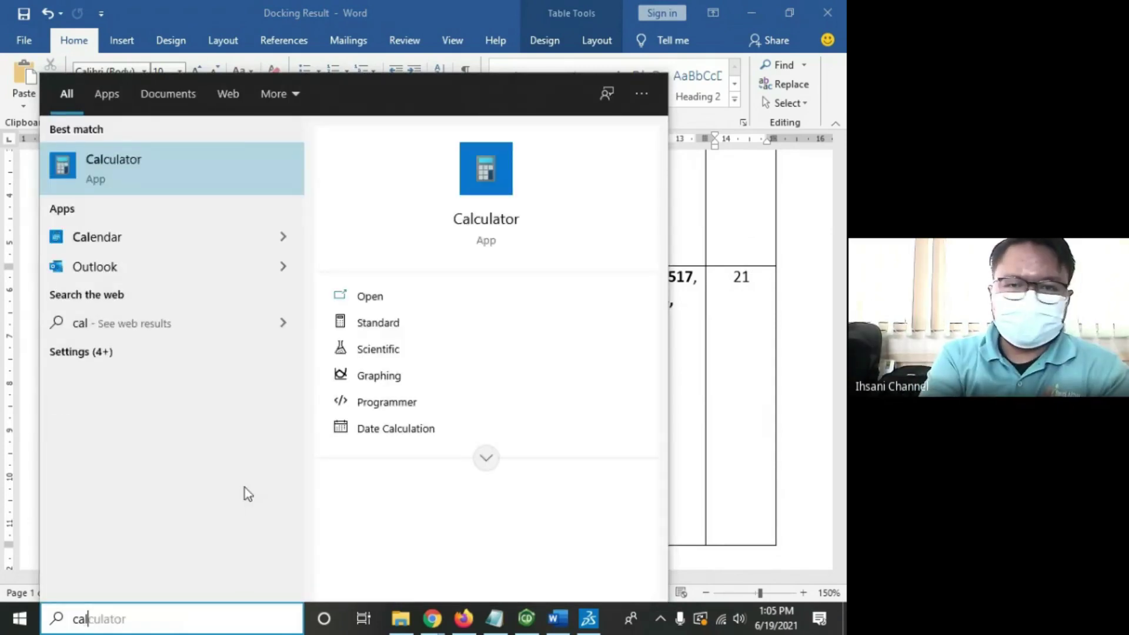
pyautogui.click(82, 169)
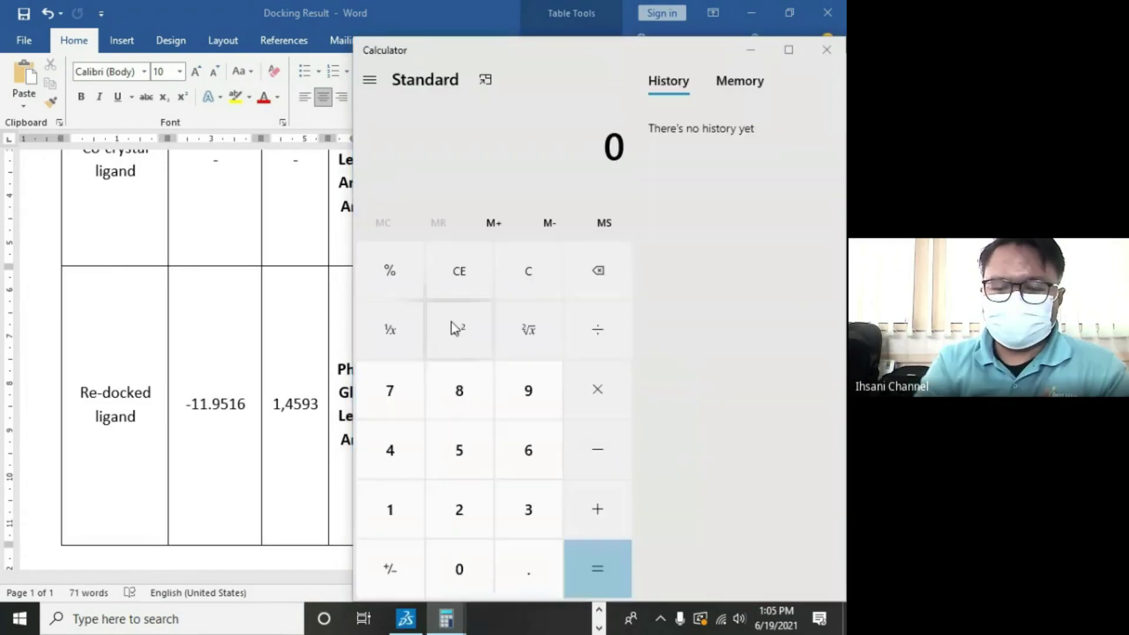
pyautogui.write('21')
pyautogui.press('/')
pyautogui.write('2')
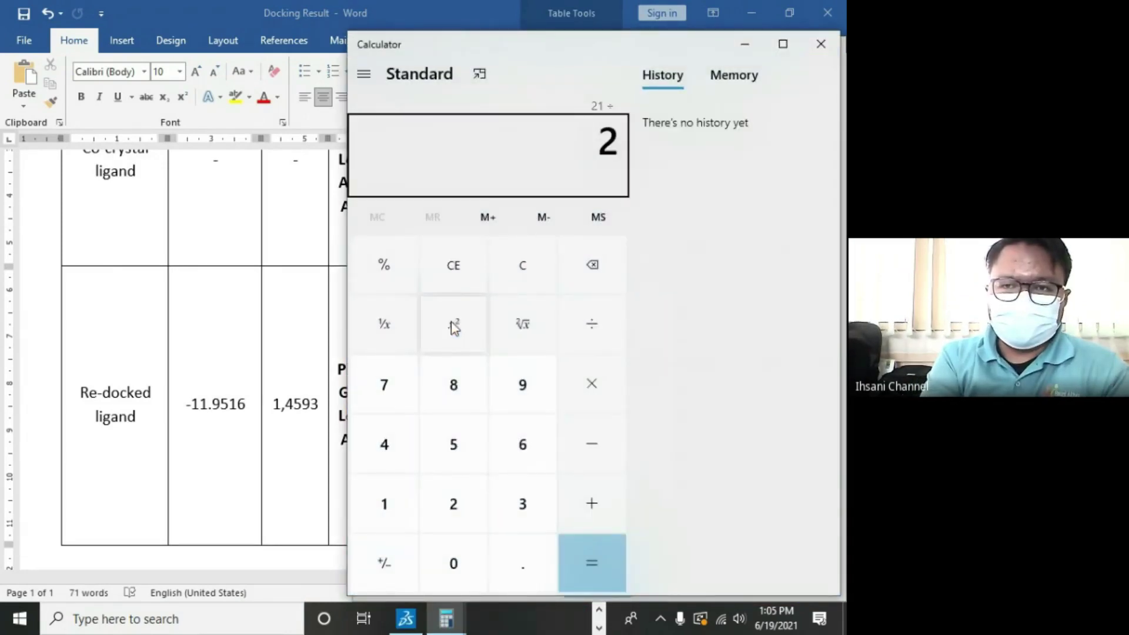
pyautogui.write('5')
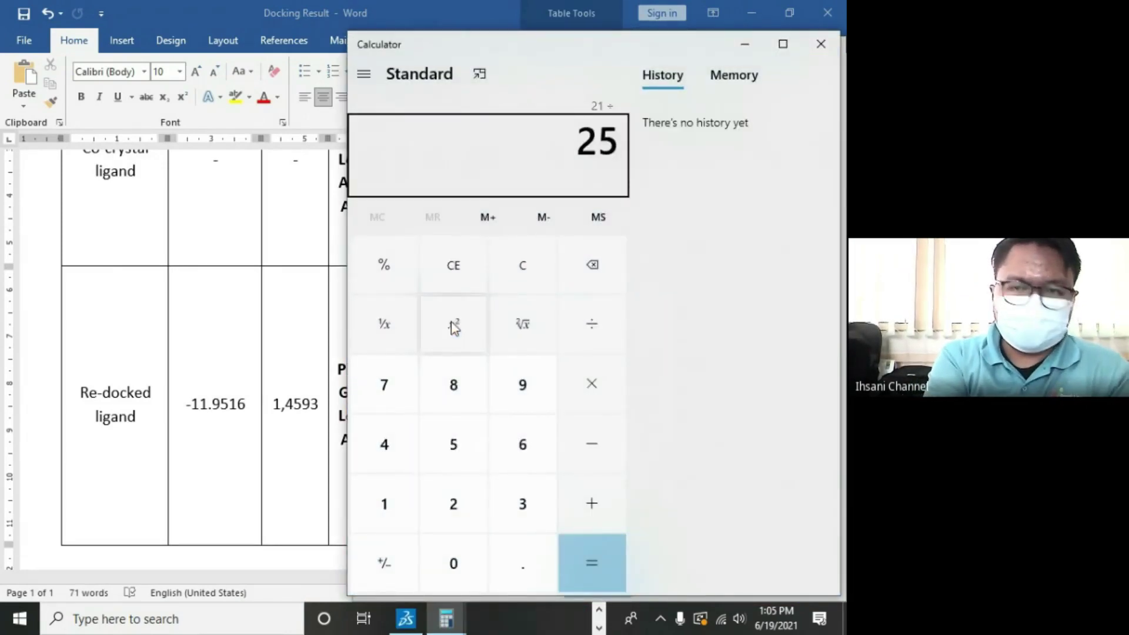
pyautogui.press('*')
pyautogui.write('100')
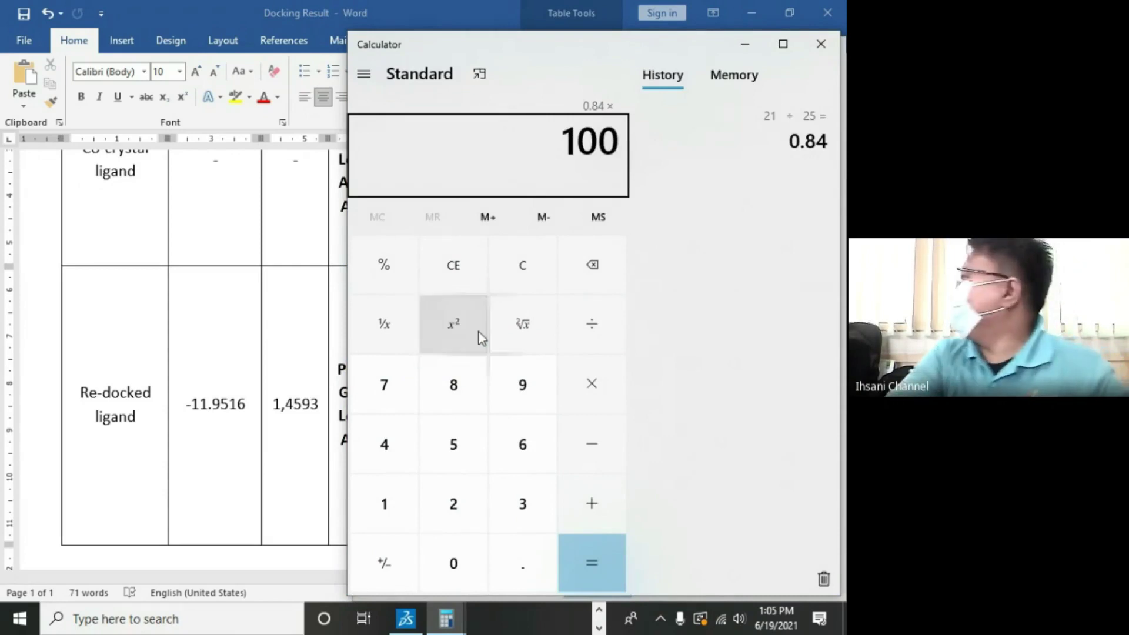
# Step: Dismiss the Calculator windows and return to the area below the table in the Word document
pyautogui.click(817, 46)
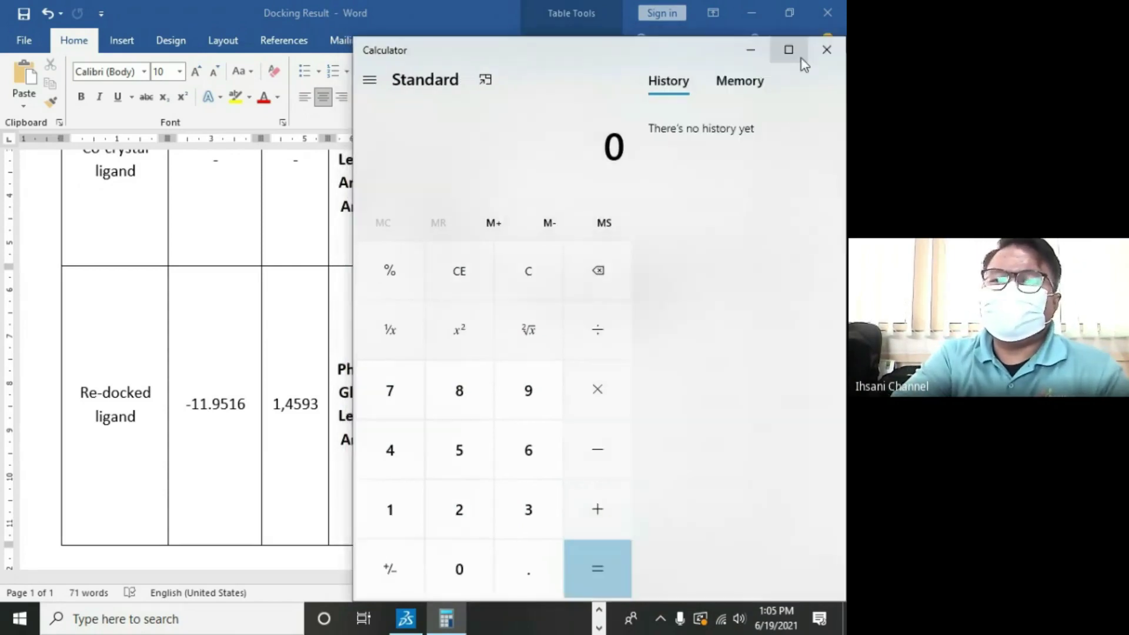
pyautogui.click(750, 50)
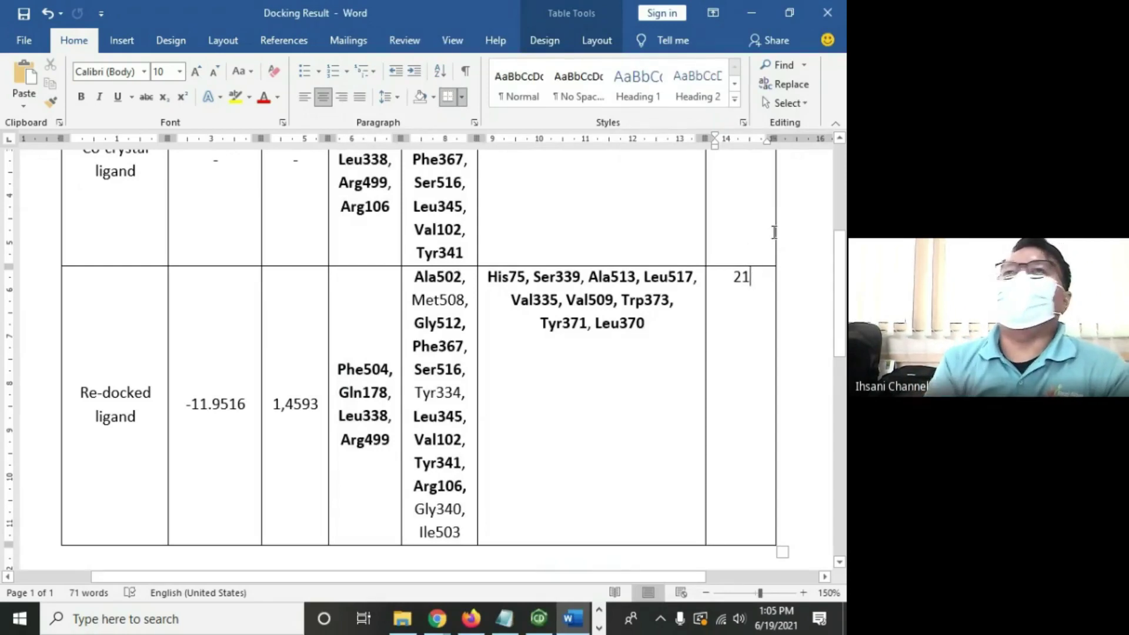
pyautogui.scroll(-3, 614, 393)
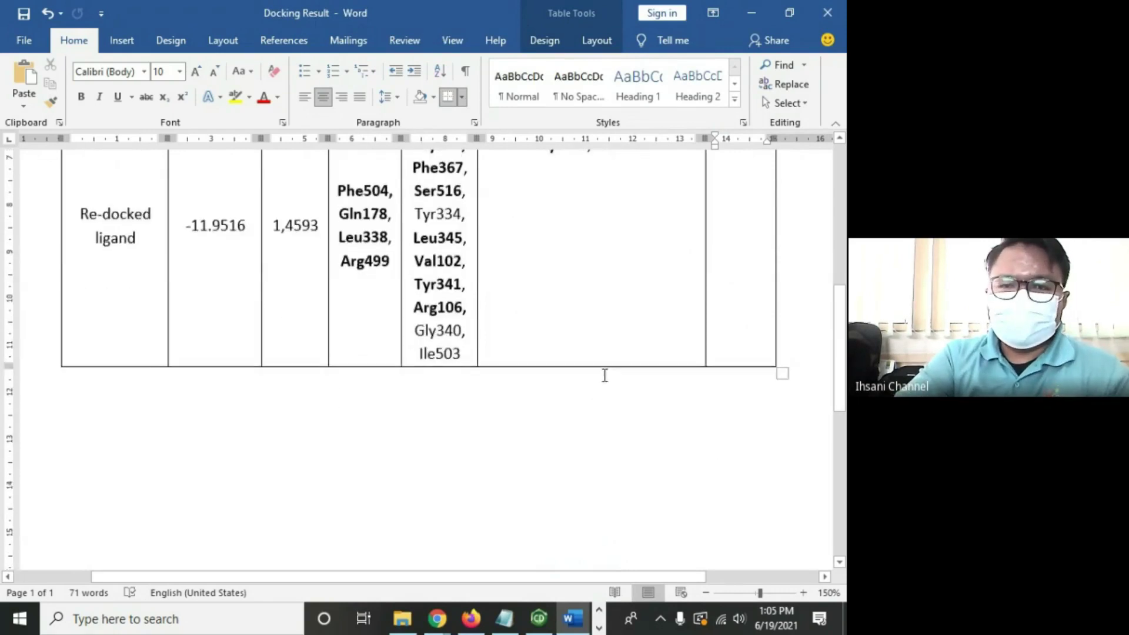
# Step: Review the whole docking results table, comparing the co-crystal and re-docked ligand rows across all columns
pyautogui.keyDown('ctrl'); pyautogui.scroll(-2, 410, 327); pyautogui.keyUp('ctrl')
pyautogui.scroll(5, 257, 241)
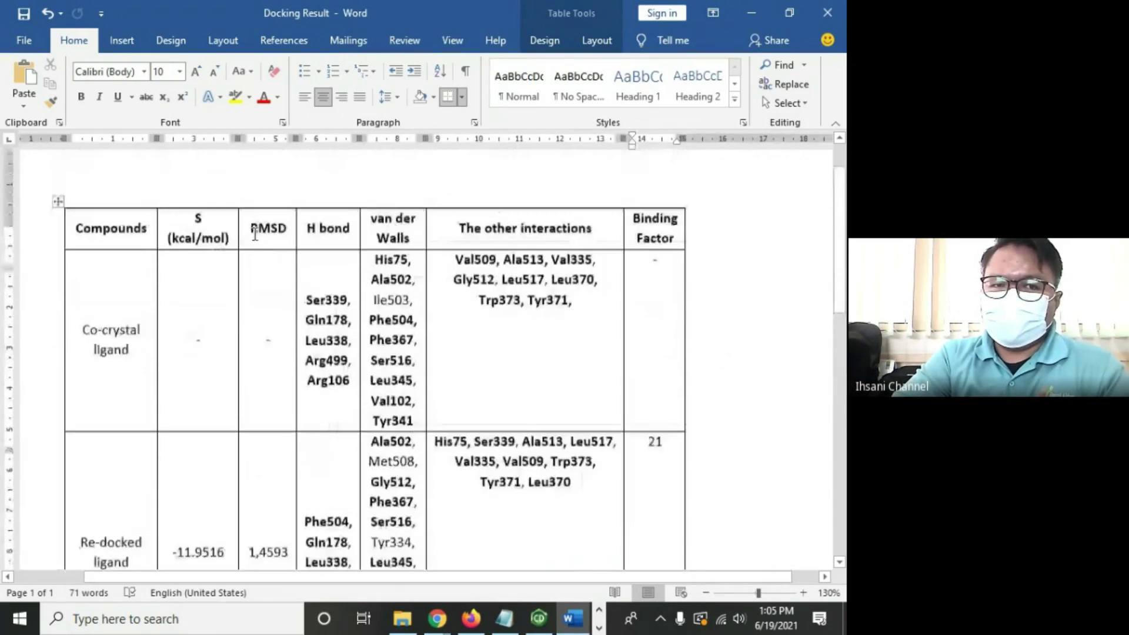
pyautogui.scroll(-3, 278, 470)
pyautogui.scroll(-4, 515, 479)
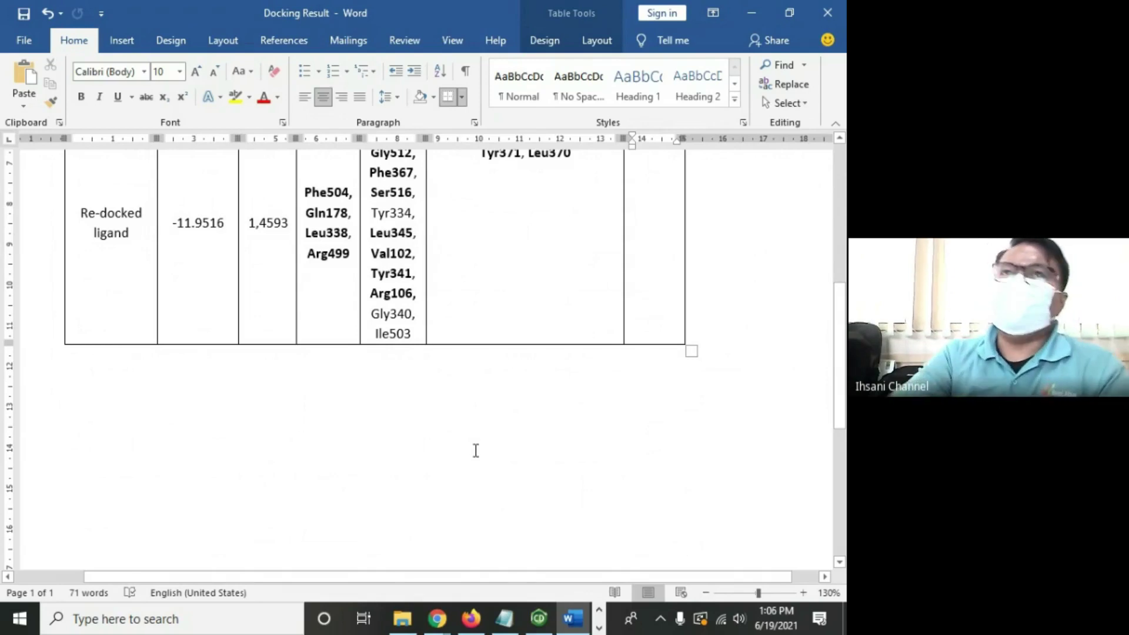
pyautogui.keyDown('ctrl'); pyautogui.scroll(-4, 429, 453); pyautogui.keyUp('ctrl')
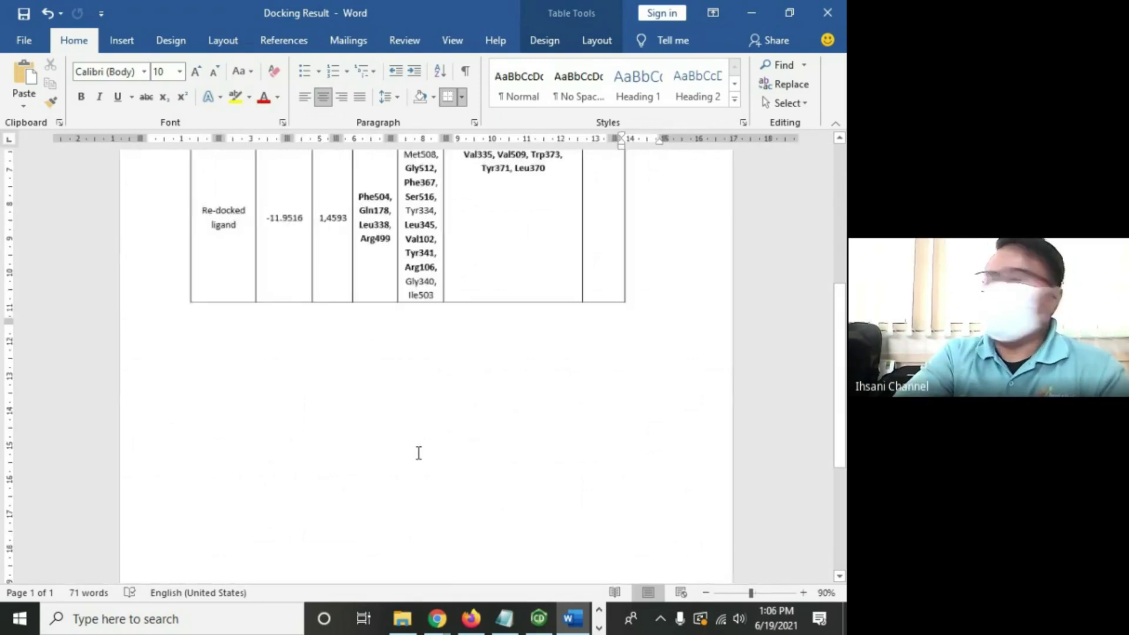
pyautogui.scroll(5, 488, 411)
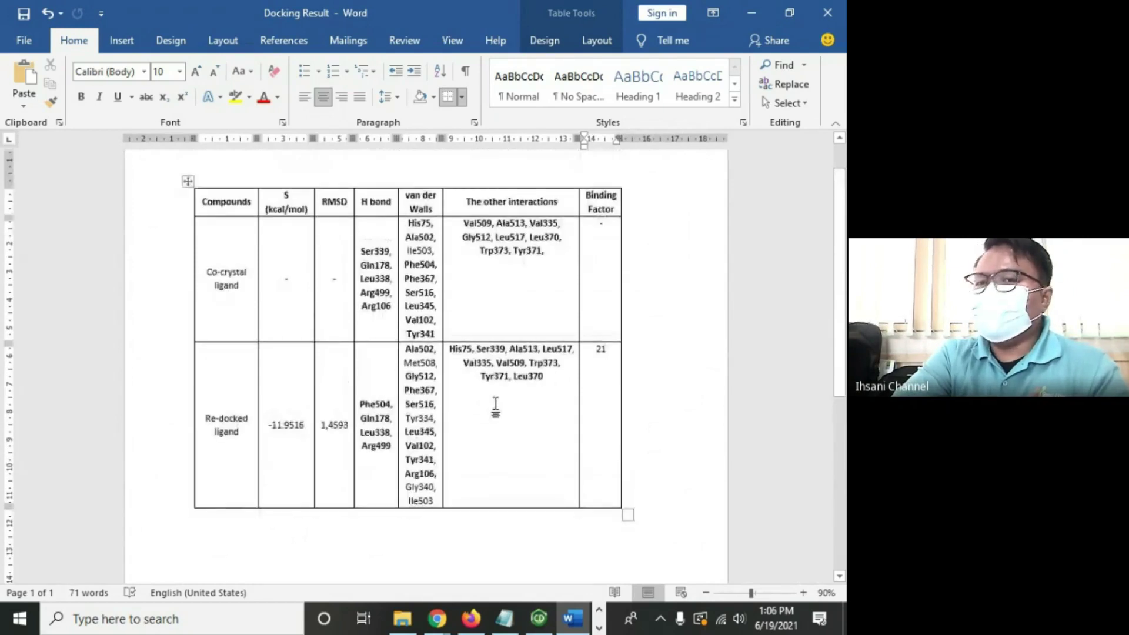
pyautogui.scroll(1, 496, 406)
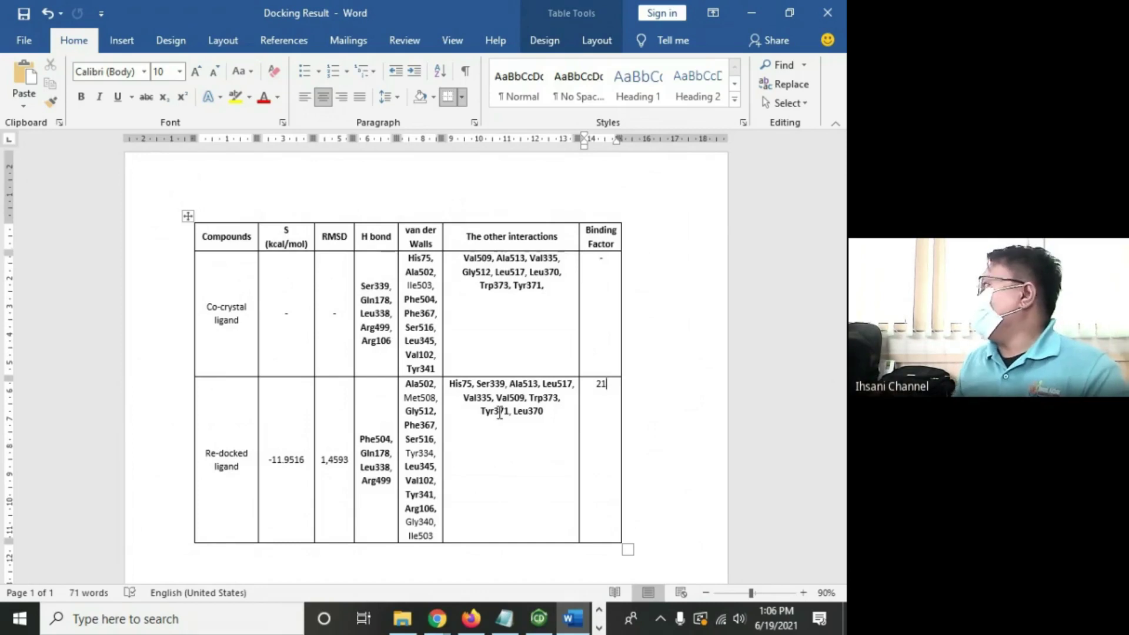
pyautogui.scroll(-1, 619, 449)
pyautogui.scroll(-3, 671, 484)
pyautogui.click(479, 484)
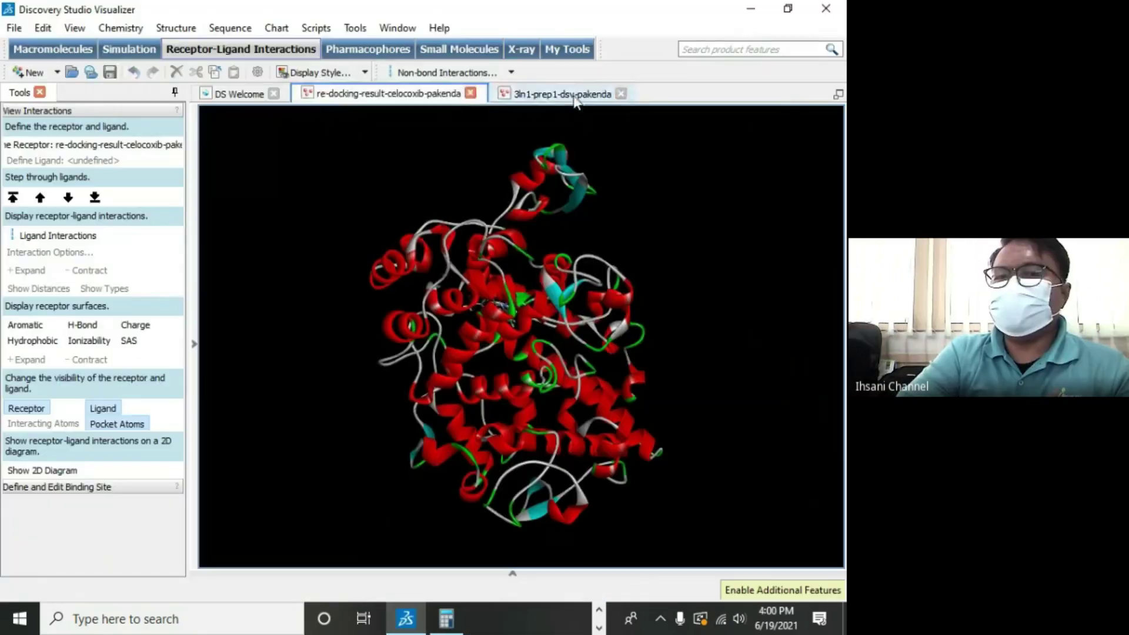
# Step: Switch to Discovery Studio Visualizer, inspect the 3ln1-prep1-dsv-pakenda and re-docking-result-celocoxib-pakenda structures, and create a new empty molecule window
pyautogui.click(575, 98)
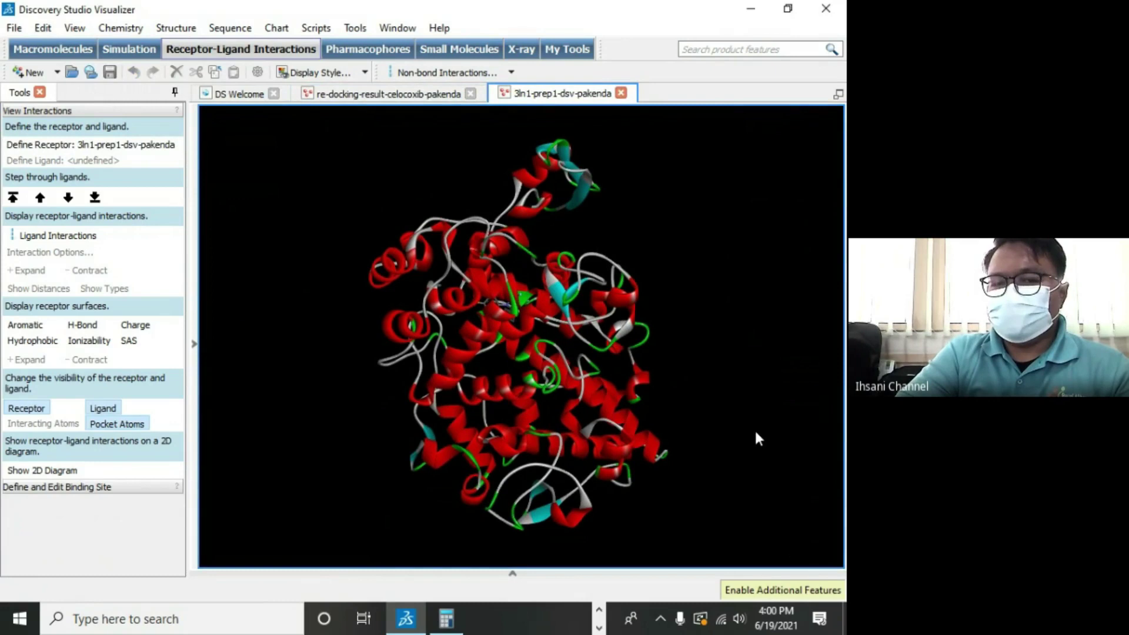
pyautogui.moveTo(756, 438); pyautogui.dragTo(604, 330, button='middle')
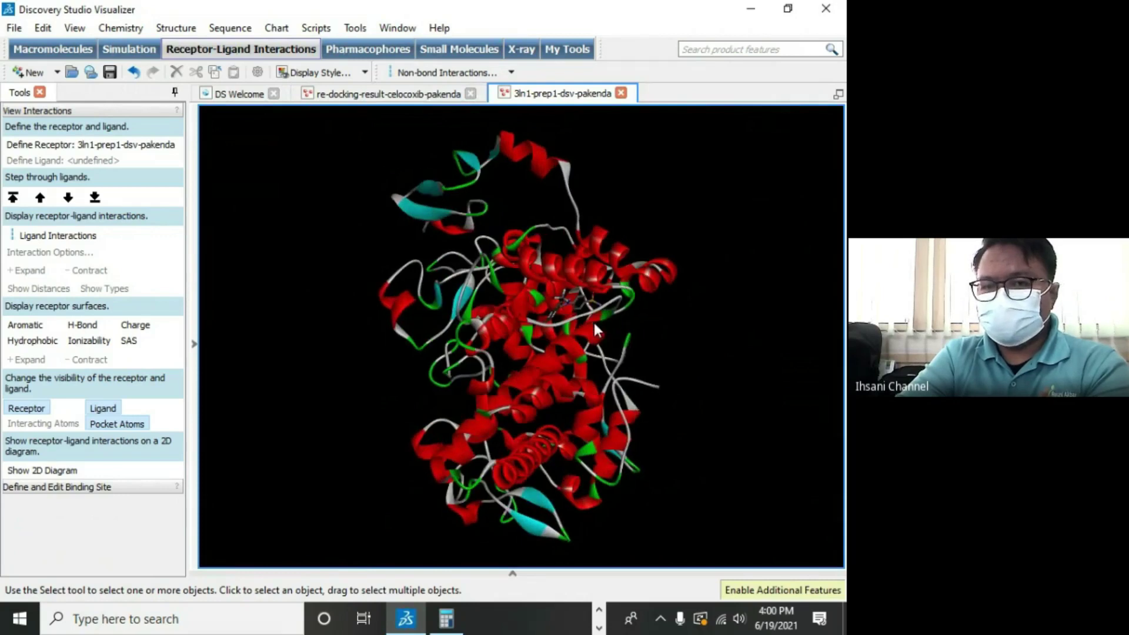
pyautogui.click(397, 94)
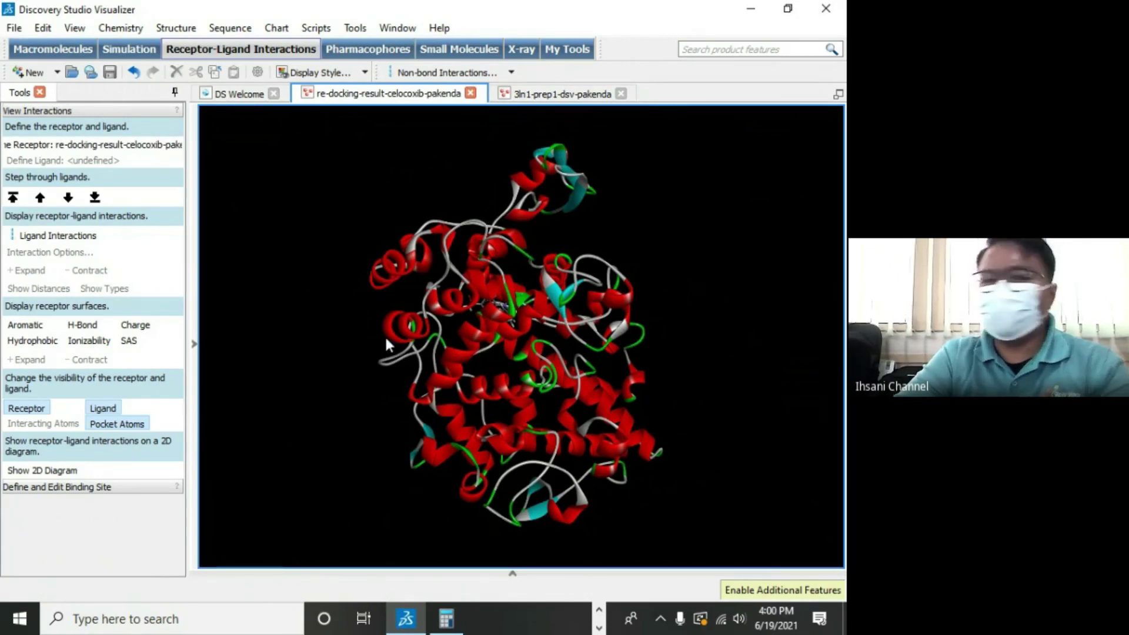
pyautogui.click(14, 30)
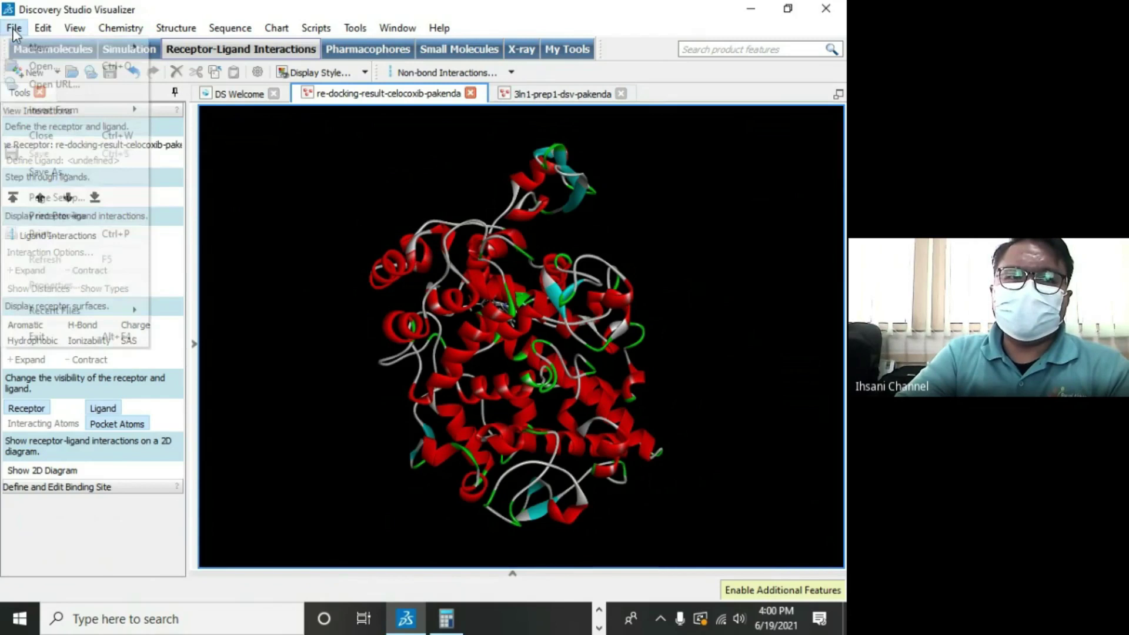
pyautogui.moveTo(55, 46)
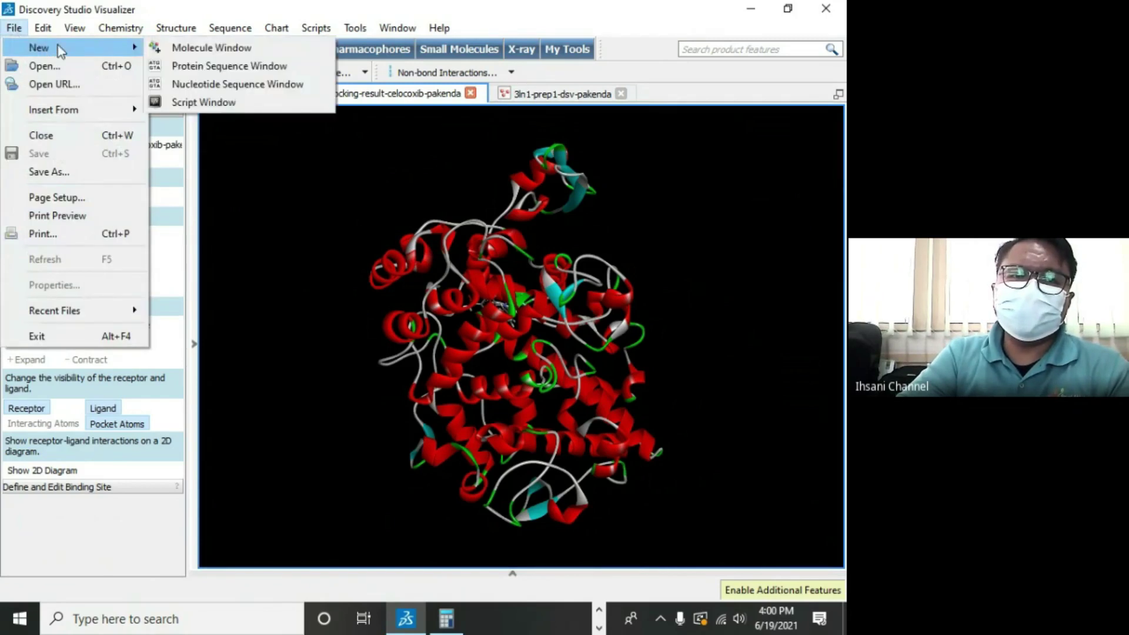
pyautogui.click(218, 57)
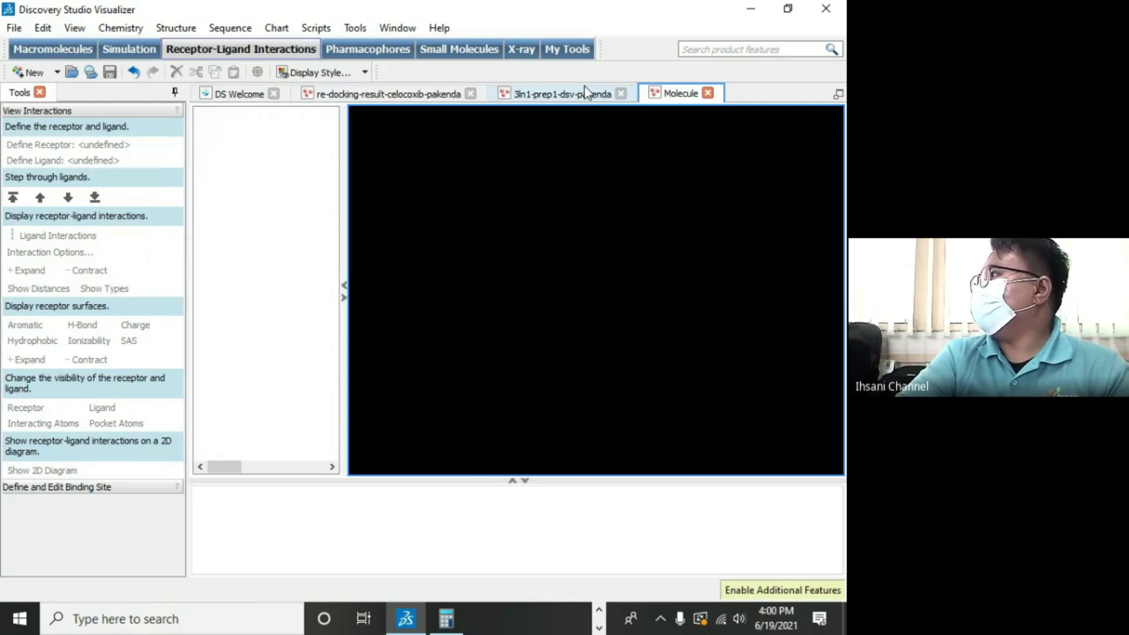
# Step: Copy the entire 3ln1-prep1-dsv-pakenda structure into the new molecule window
pyautogui.click(545, 95)
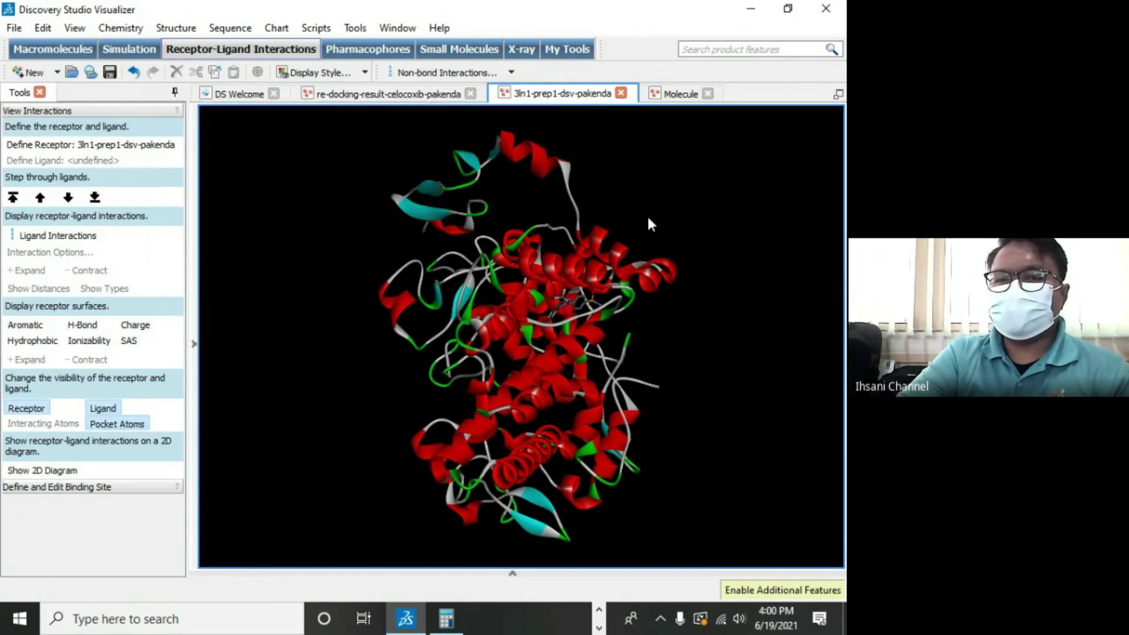
pyautogui.hotkey('ctrl', 'a')
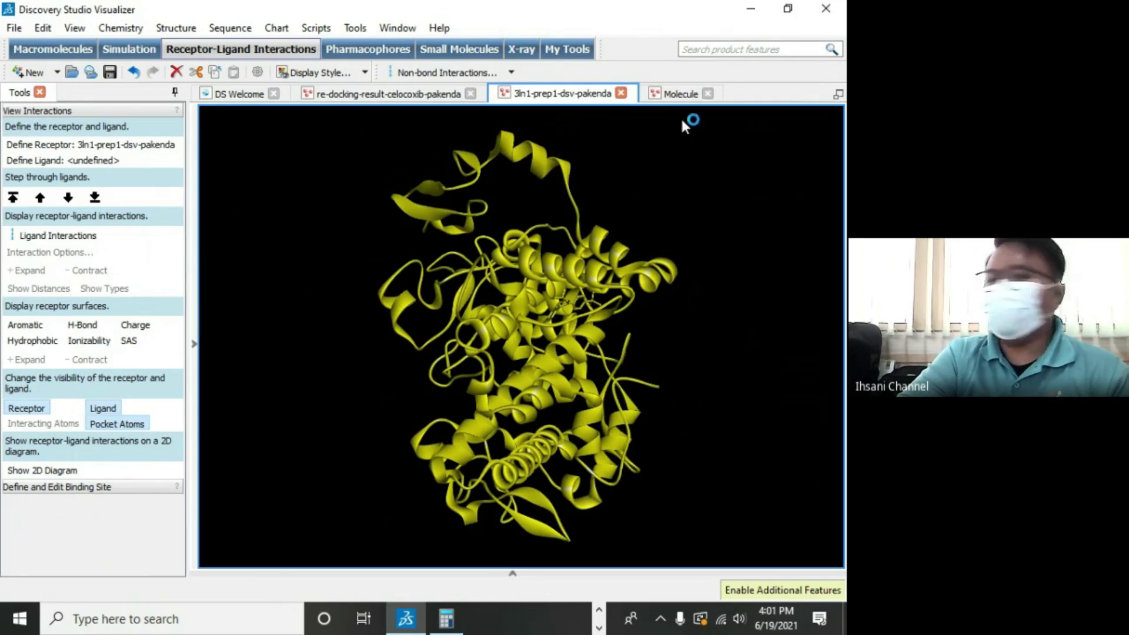
pyautogui.click(677, 96)
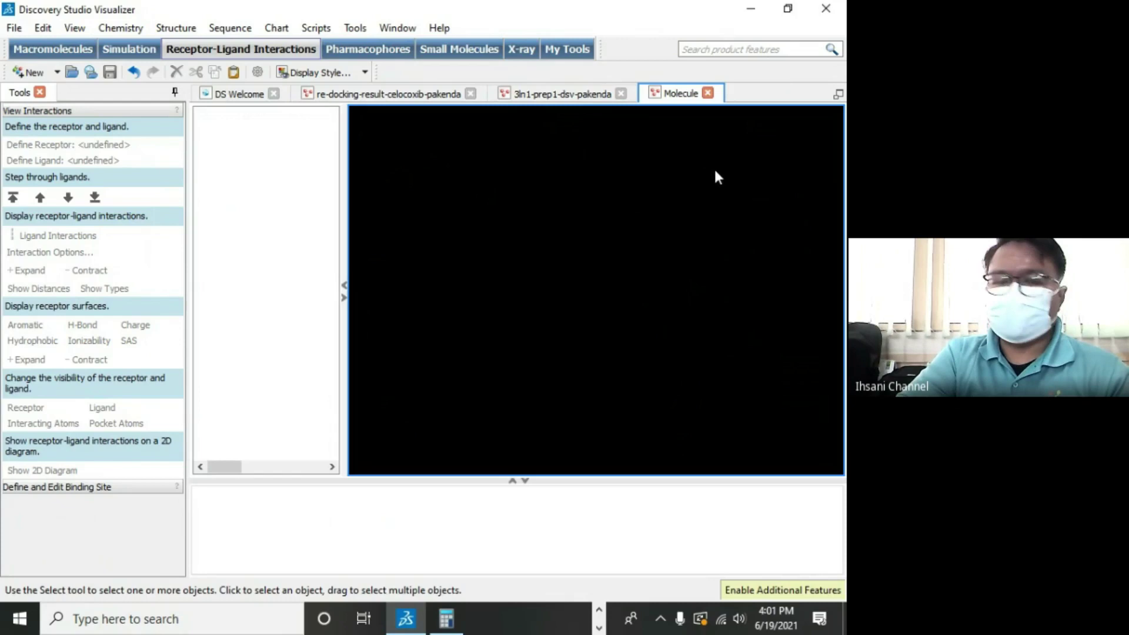
pyautogui.hotkey('ctrl', 'v')
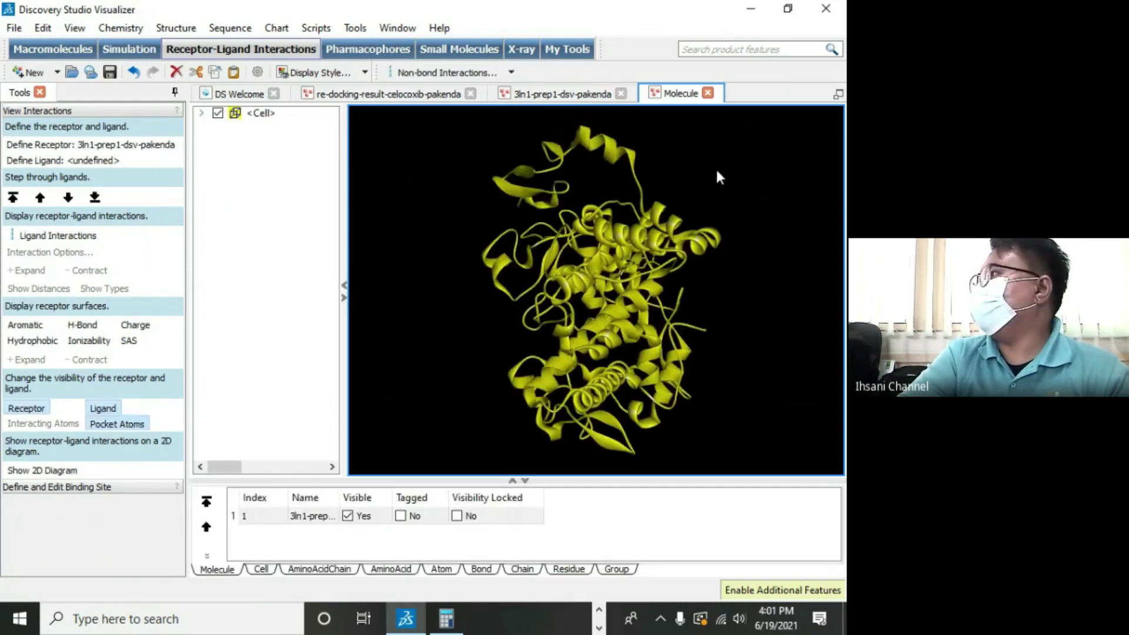
# Step: Add a copy of the entire re-docking-result-celocoxib-pakenda structure to the same new molecule window
pyautogui.click(406, 96)
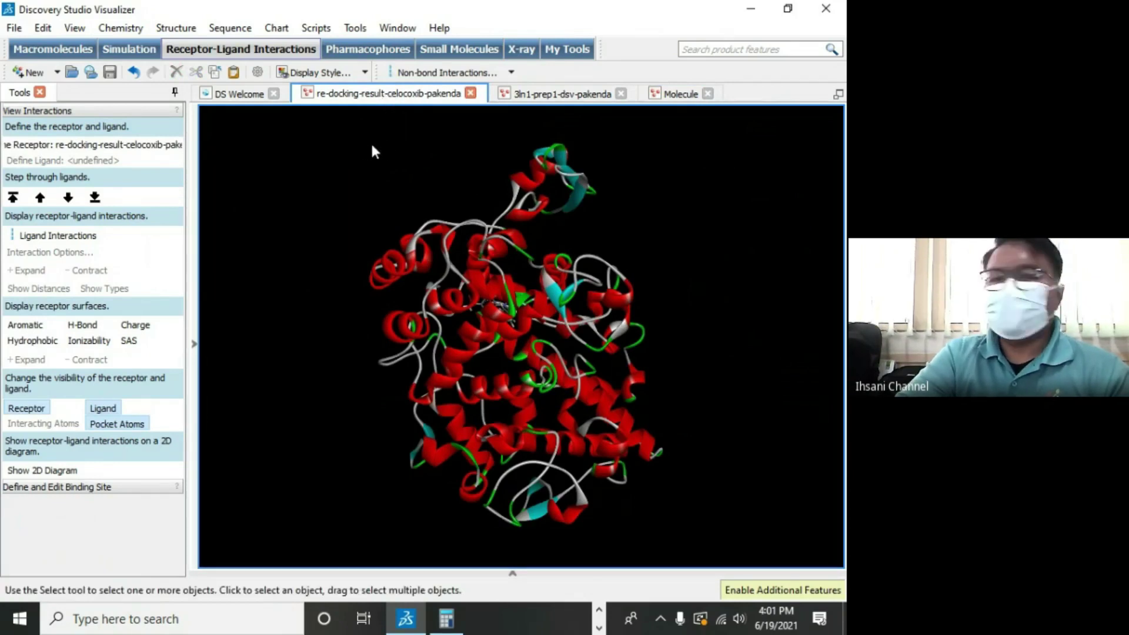
pyautogui.hotkey('ctrl', 'a')
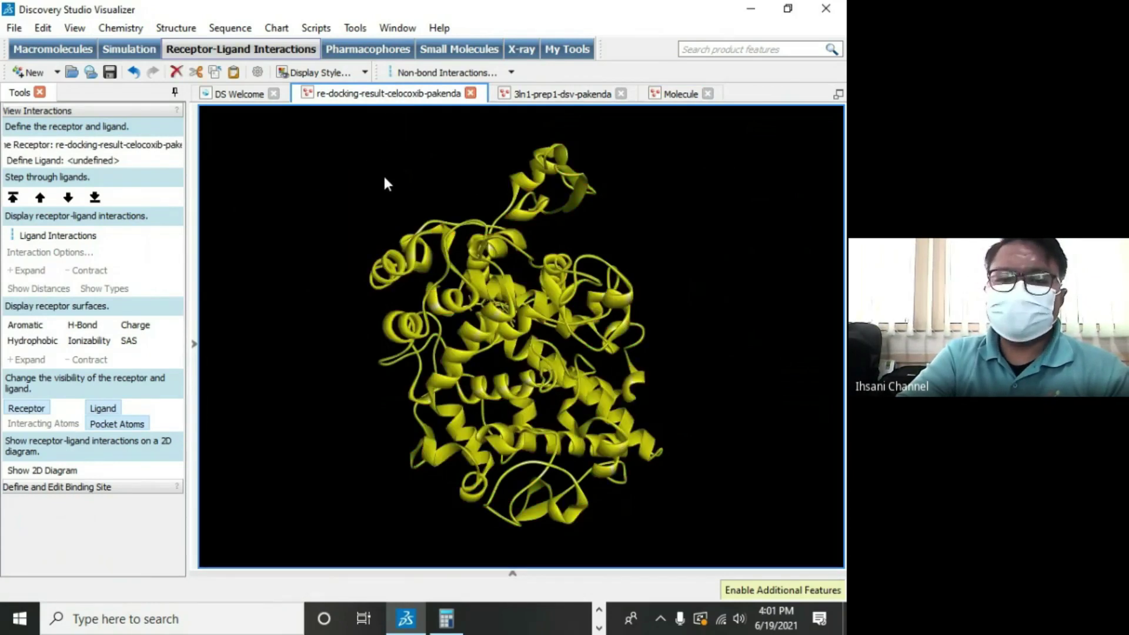
pyautogui.click(679, 94)
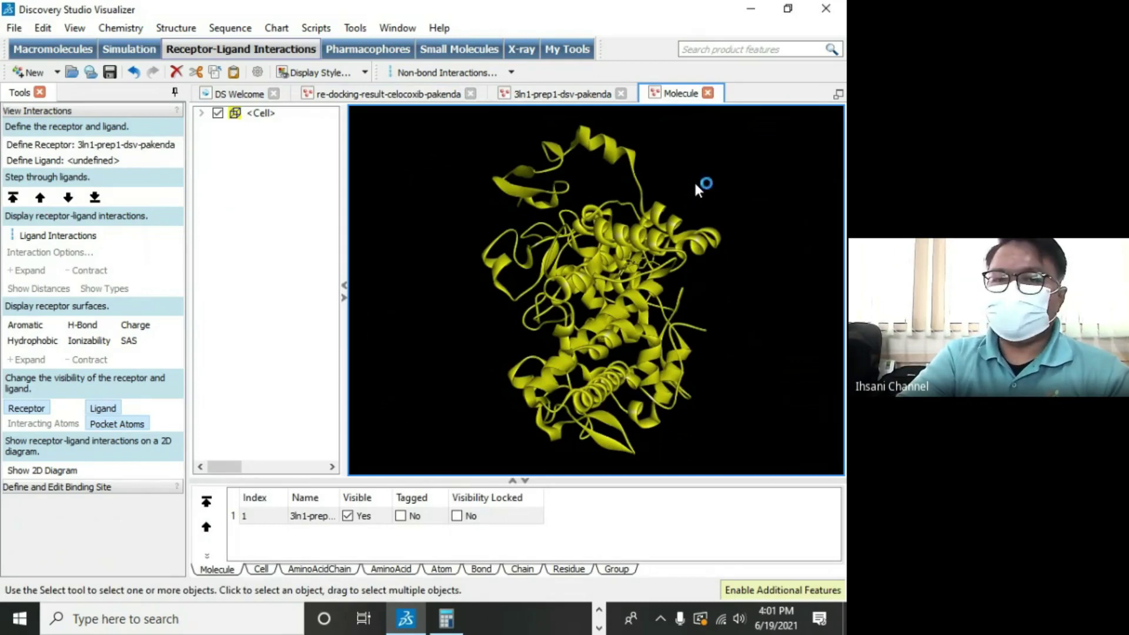
pyautogui.hotkey('ctrl', 'v')
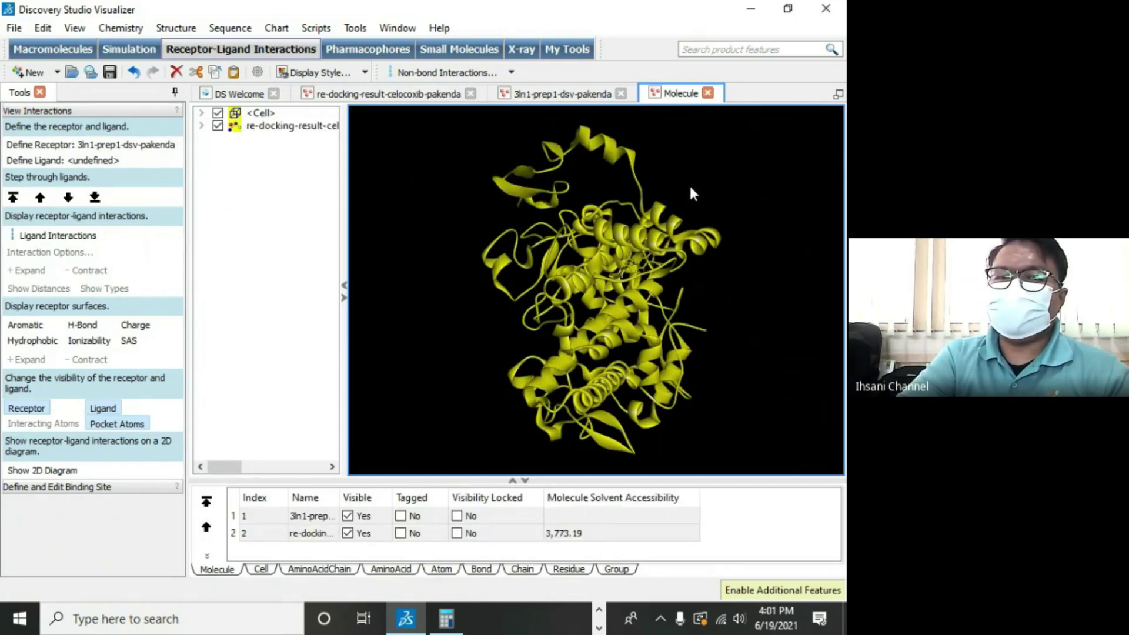
# Step: Close the re-docking-result-celocoxib-pakenda and 3ln1-prep1-dsv-pakenda windows without saving their changes
pyautogui.click(442, 94)
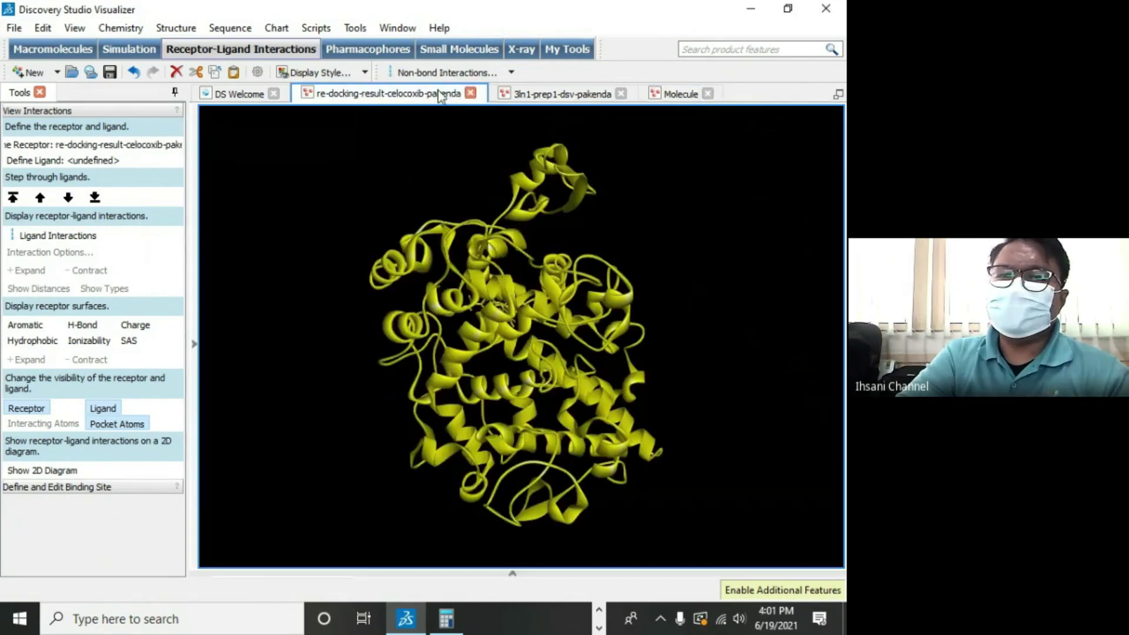
pyautogui.click(471, 93)
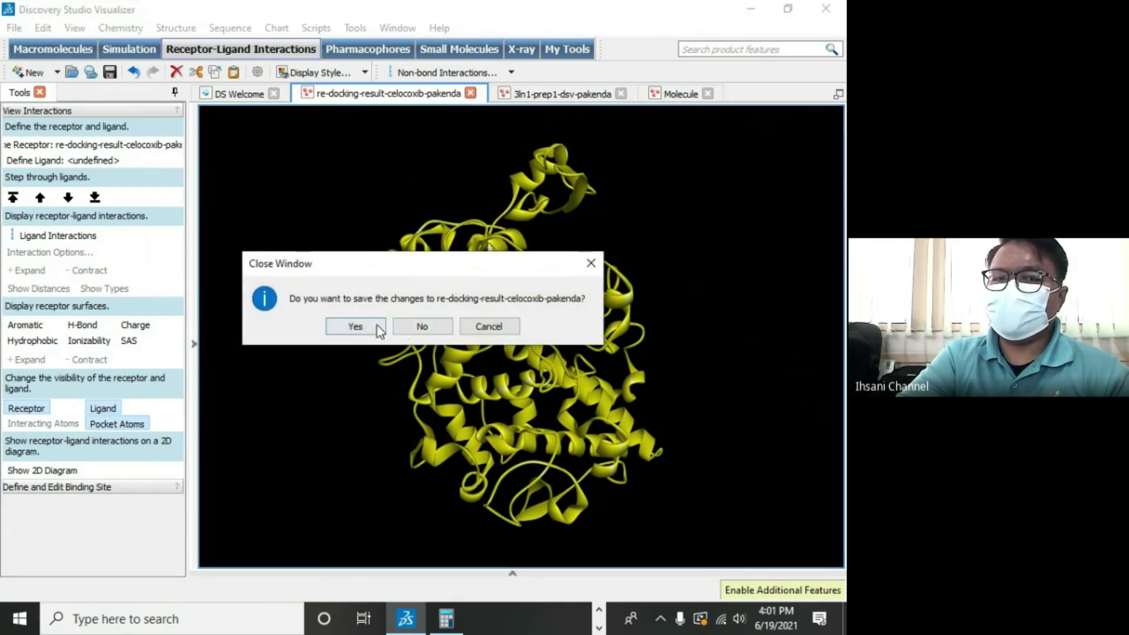
pyautogui.click(424, 327)
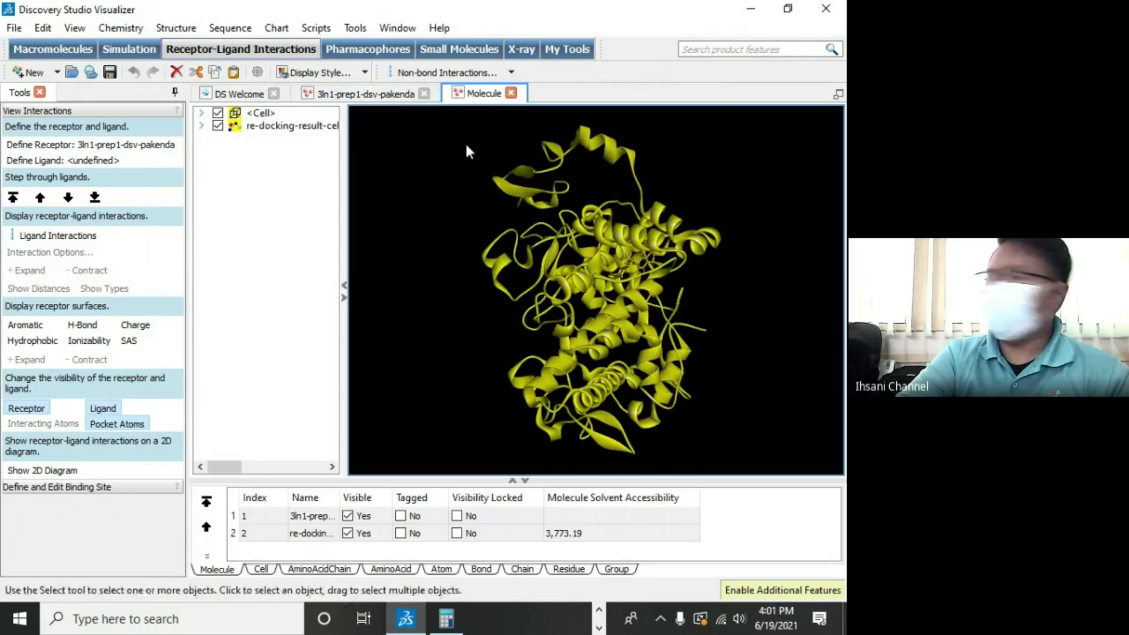
pyautogui.click(360, 94)
pyautogui.click(424, 94)
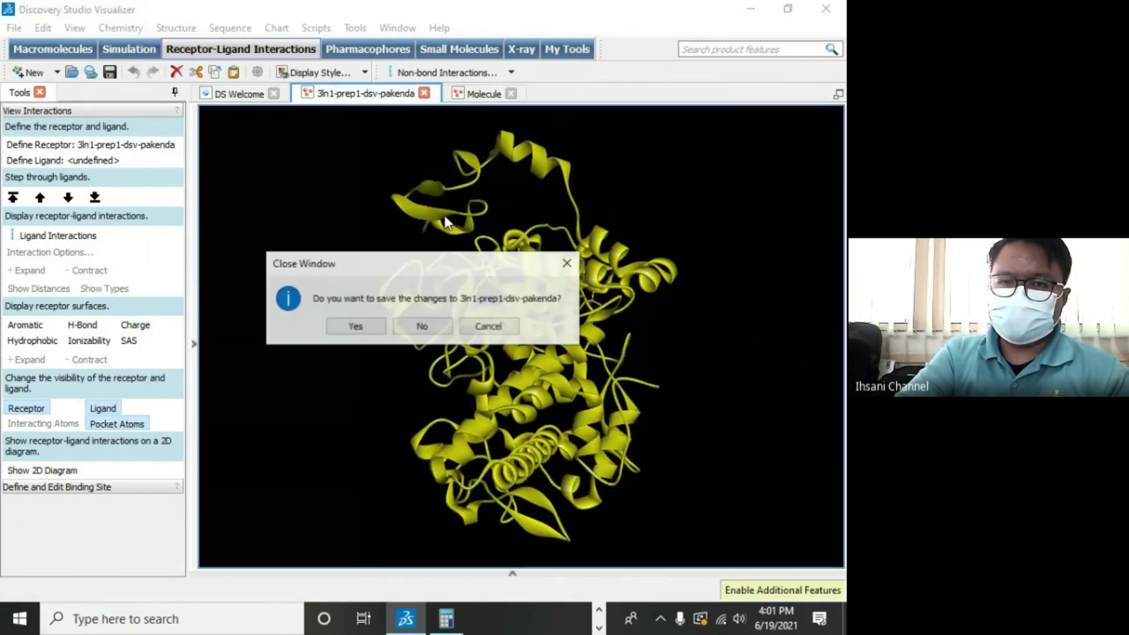
pyautogui.click(440, 325)
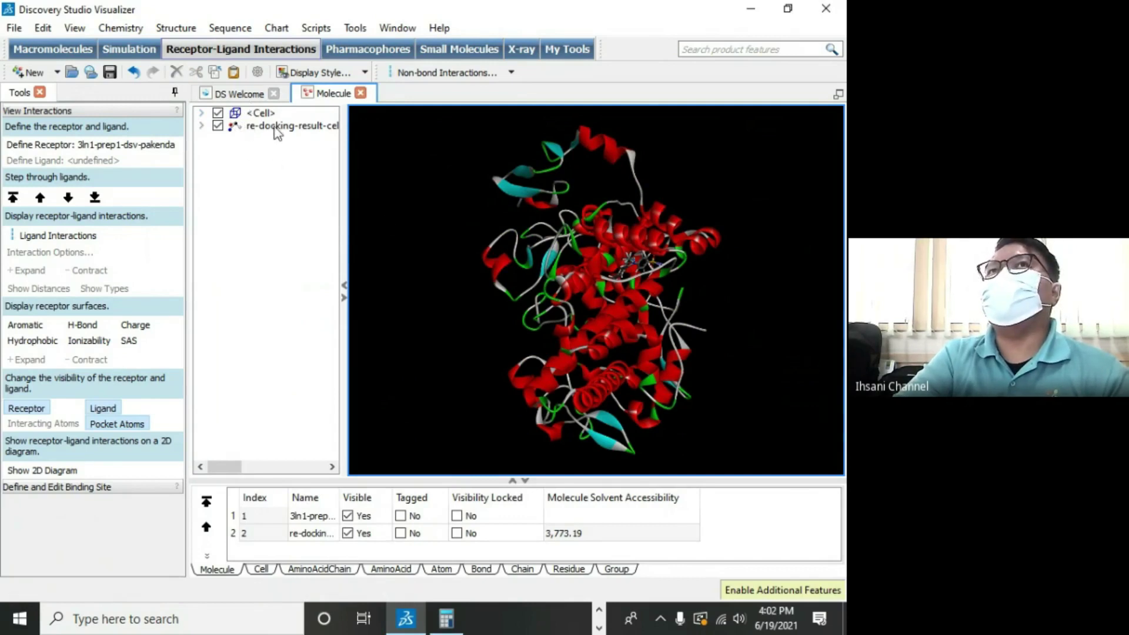
# Step: Expand both structures in the hierarchy and hide their Protein Groups plus the first A chain of 3ln1-prep1-dsv-pakenda, keeping the ligands shown
pyautogui.click(201, 113)
pyautogui.click(201, 138)
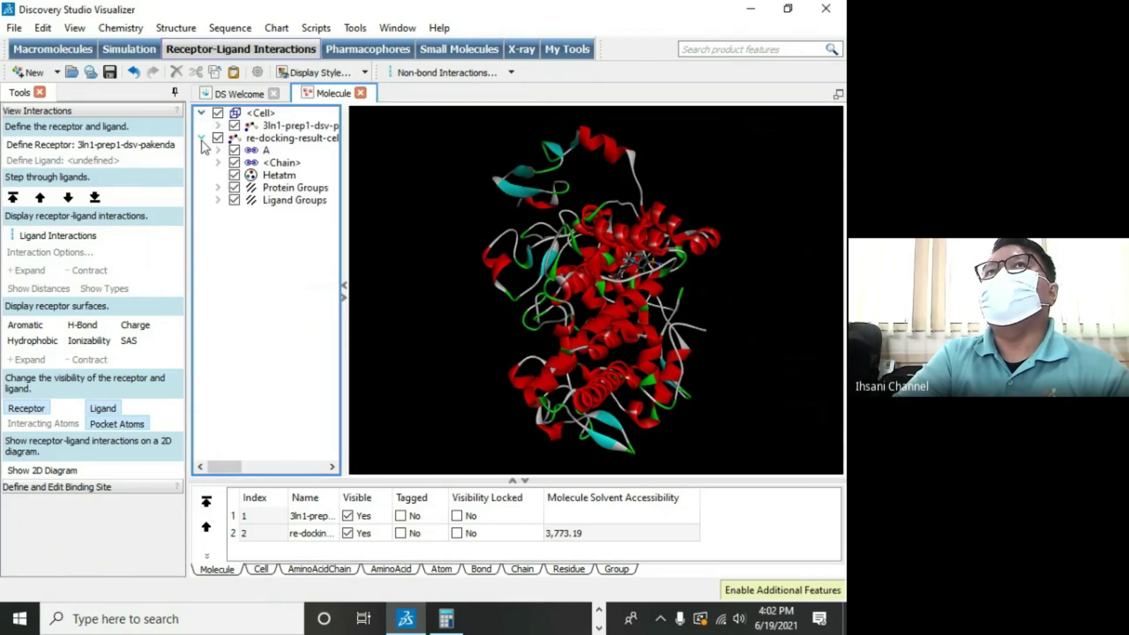
pyautogui.click(300, 127)
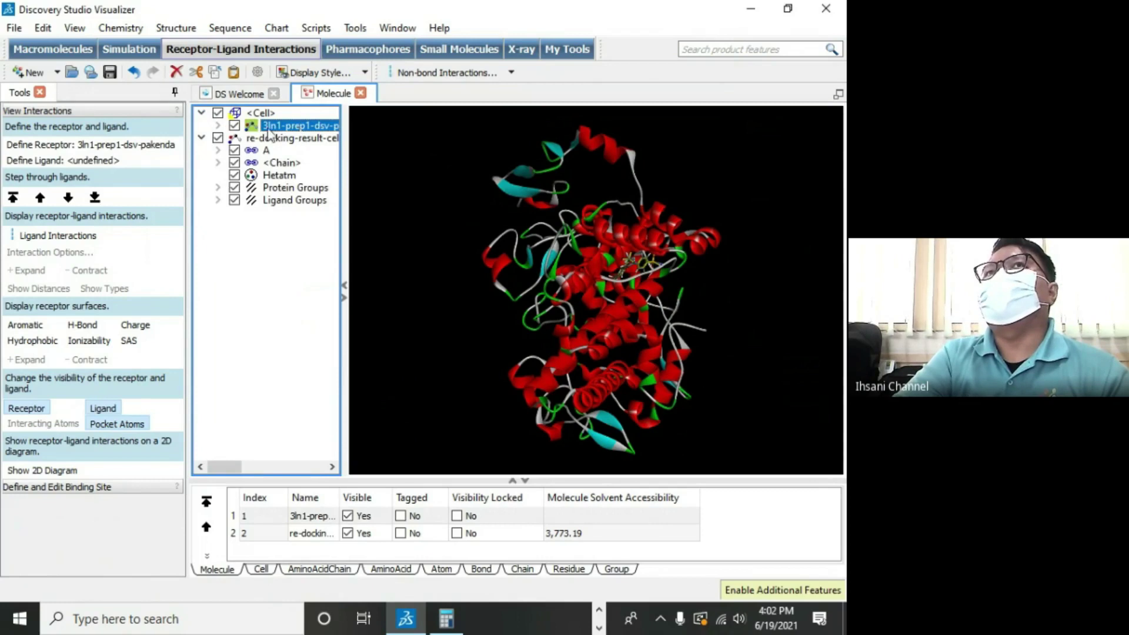
pyautogui.click(217, 126)
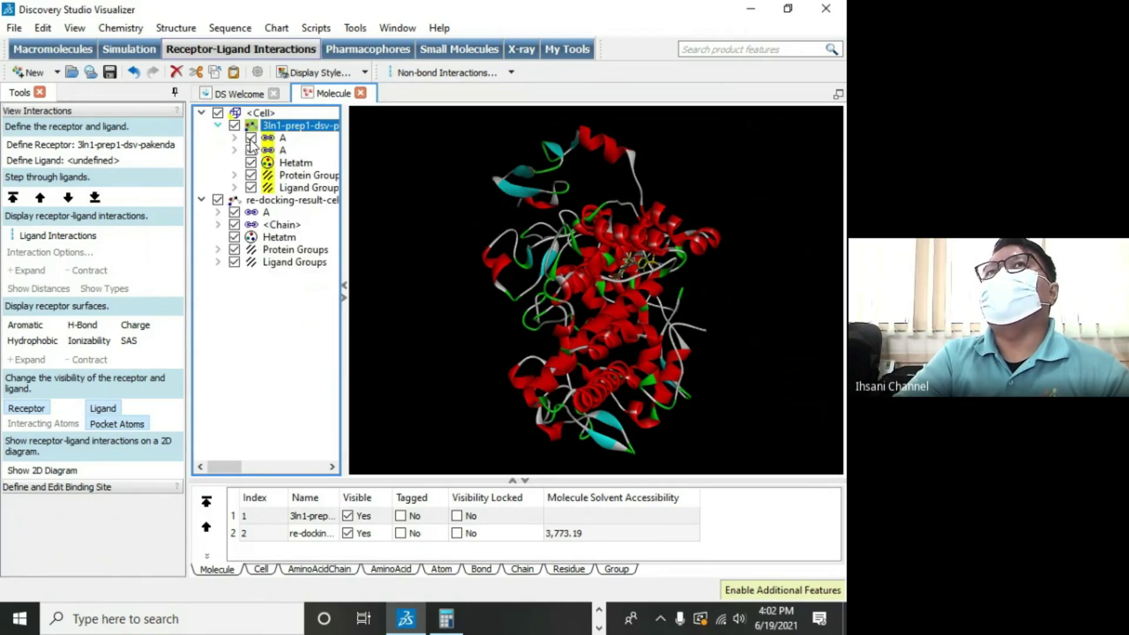
pyautogui.click(254, 163)
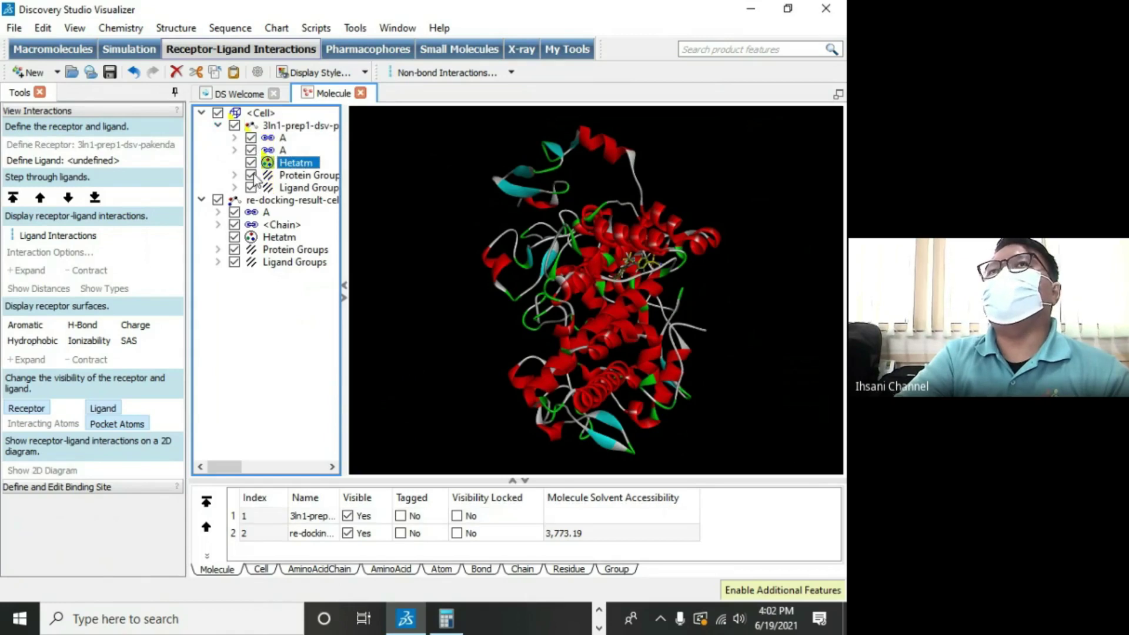
pyautogui.click(252, 175)
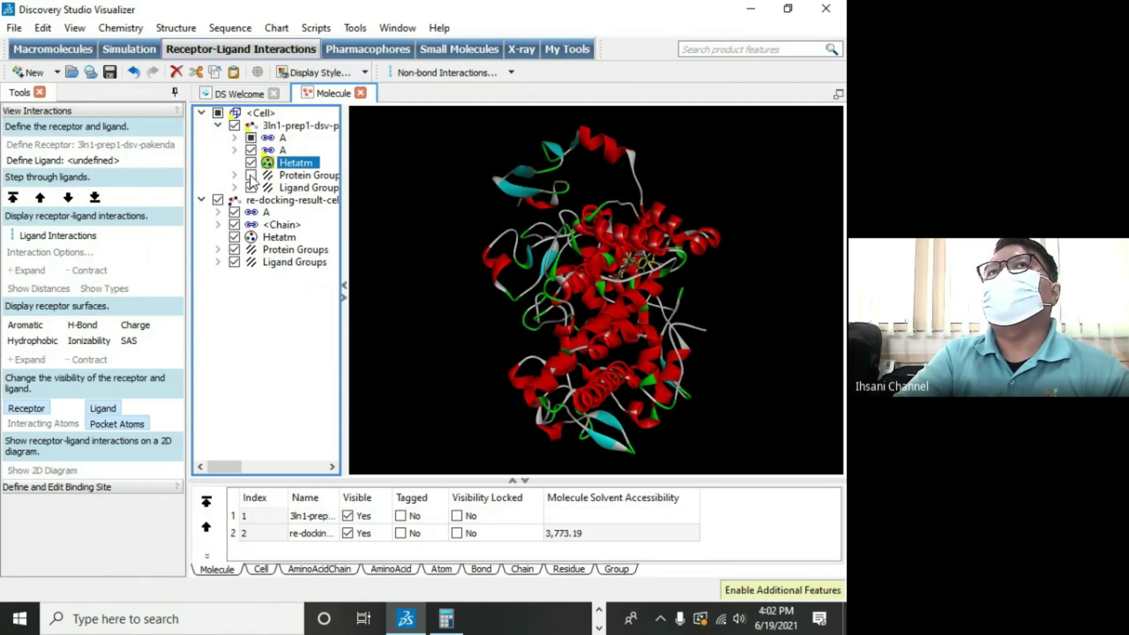
pyautogui.click(253, 140)
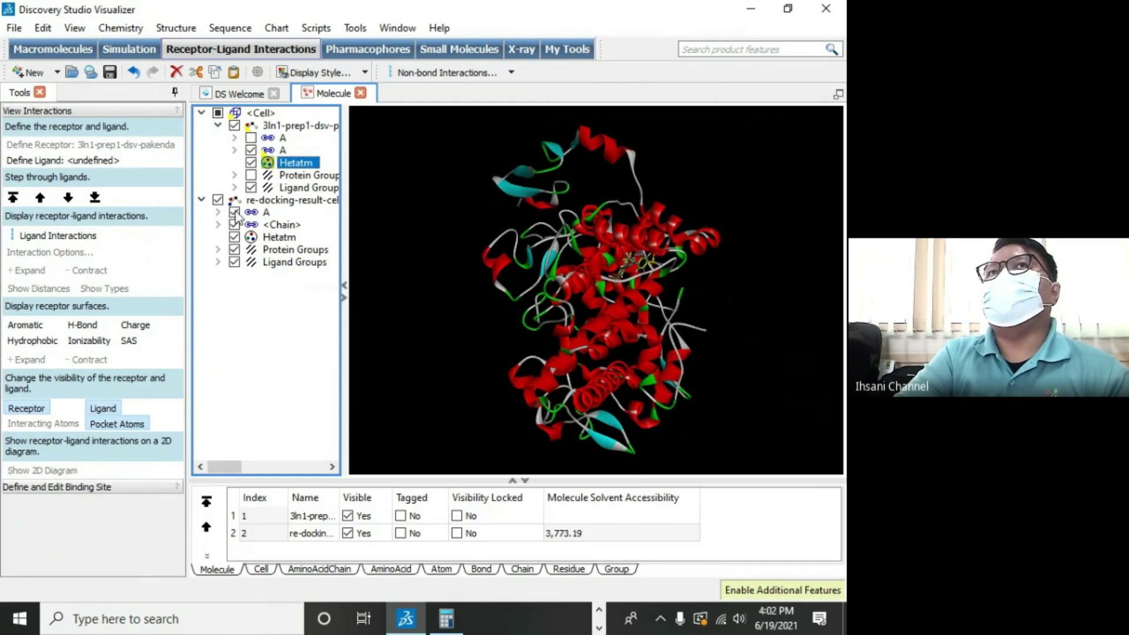
pyautogui.click(235, 250)
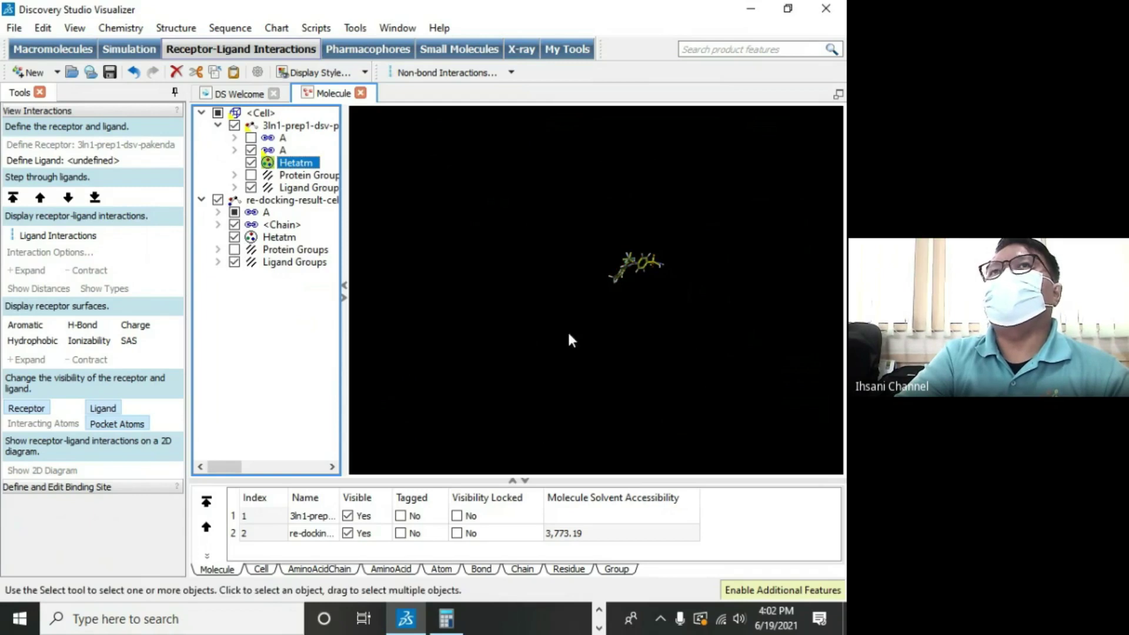
# Step: Clear the selection and examine the overlap of the co-crystal and re-docked ligands up close from different angles
pyautogui.click(647, 346)
pyautogui.scroll(6, 648, 335)
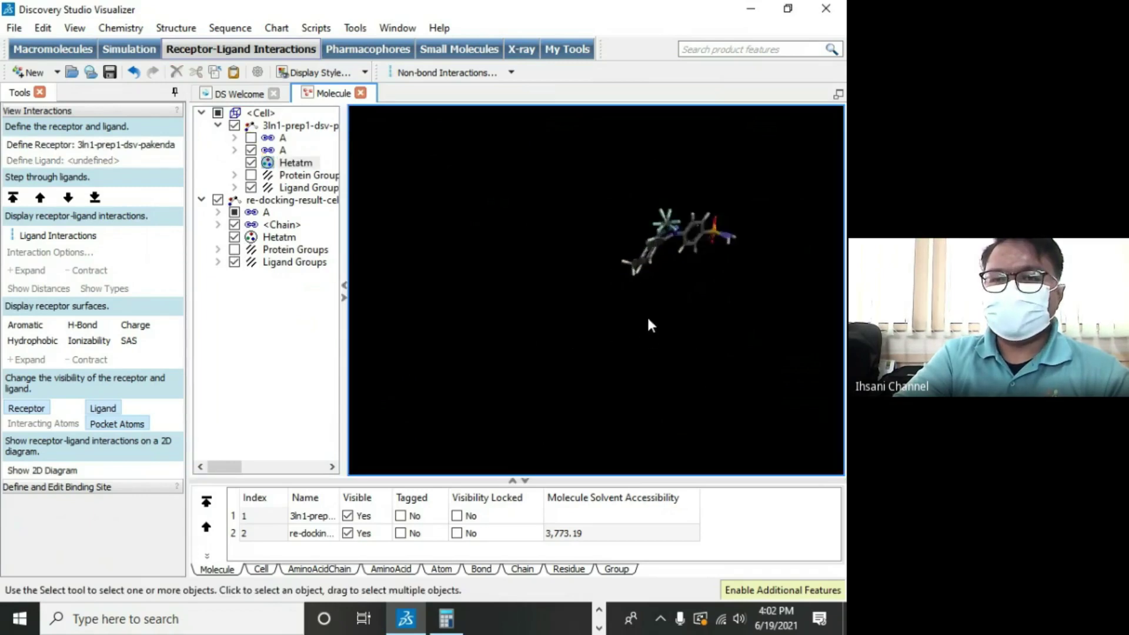
pyautogui.moveTo(726, 348); pyautogui.dragTo(746, 281, button='middle')
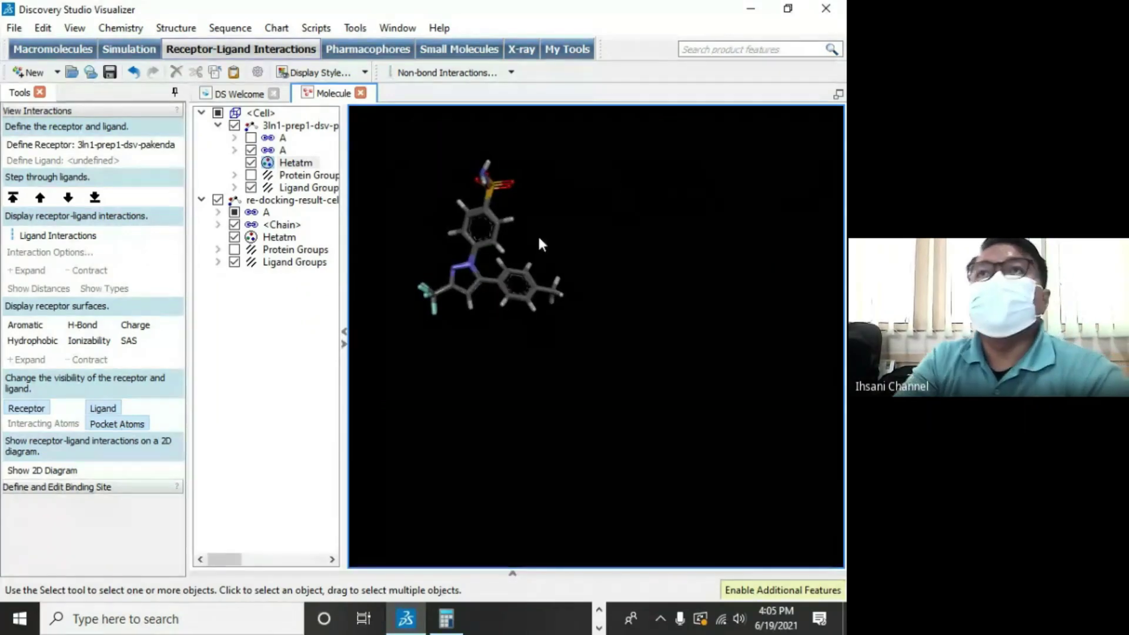
pyautogui.moveTo(577, 444); pyautogui.dragTo(577, 442, button='middle')
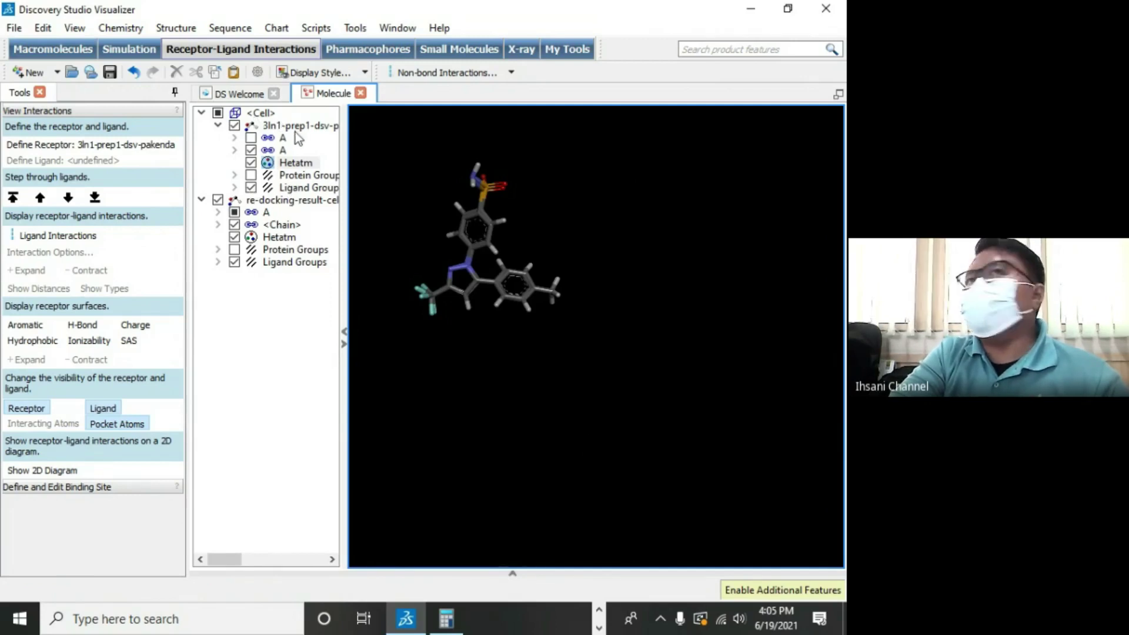
# Step: Toggle the Ligand Groups of both structures to view each ligand separately, ending with only the 3ln1-prep1-dsv-pakenda ligand shown
pyautogui.click(252, 188)
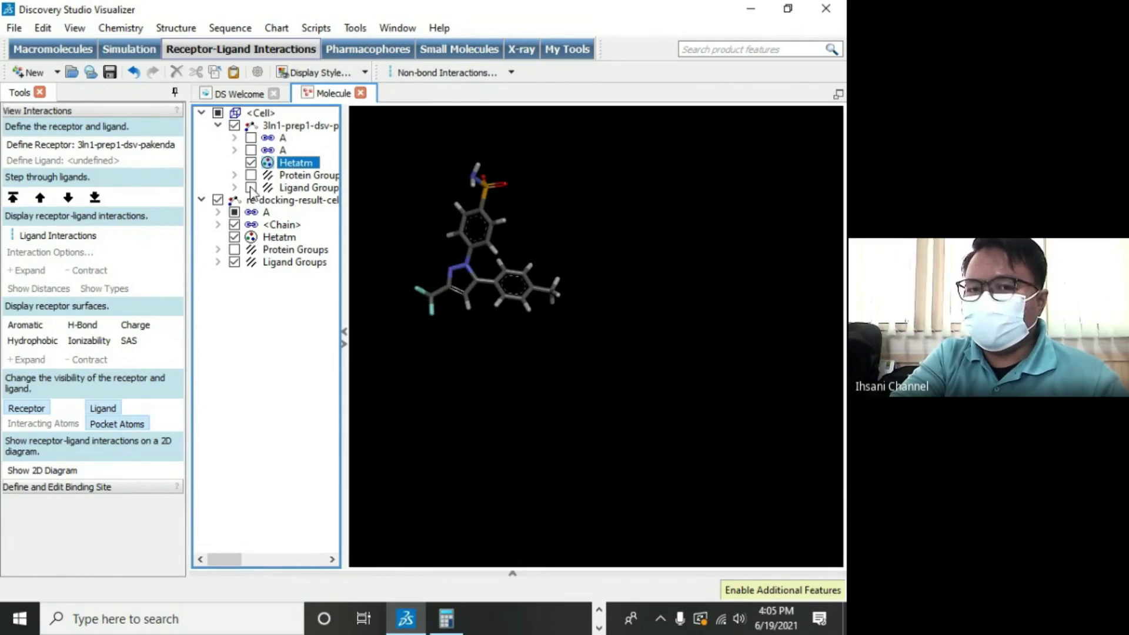
pyautogui.click(251, 188)
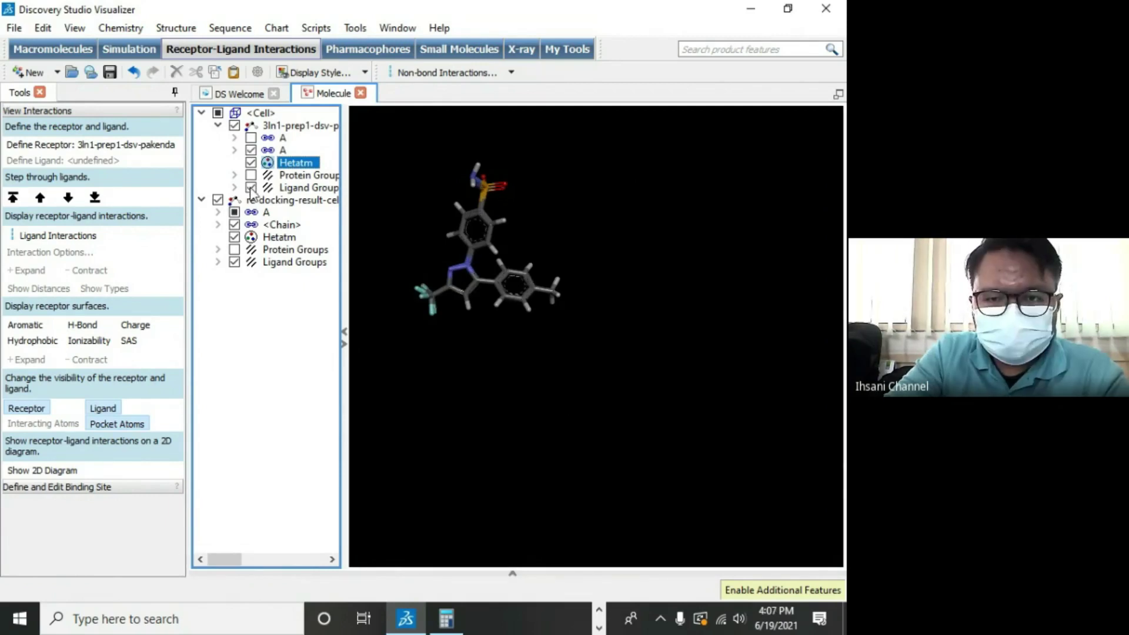
pyautogui.click(251, 188)
pyautogui.click(231, 263)
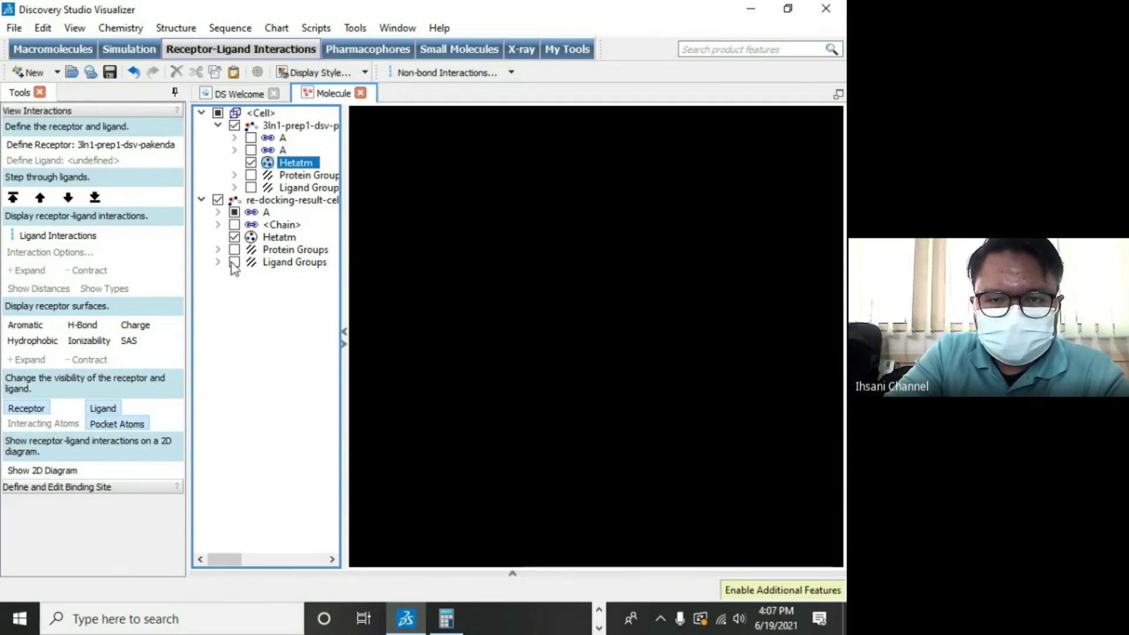
pyautogui.click(236, 260)
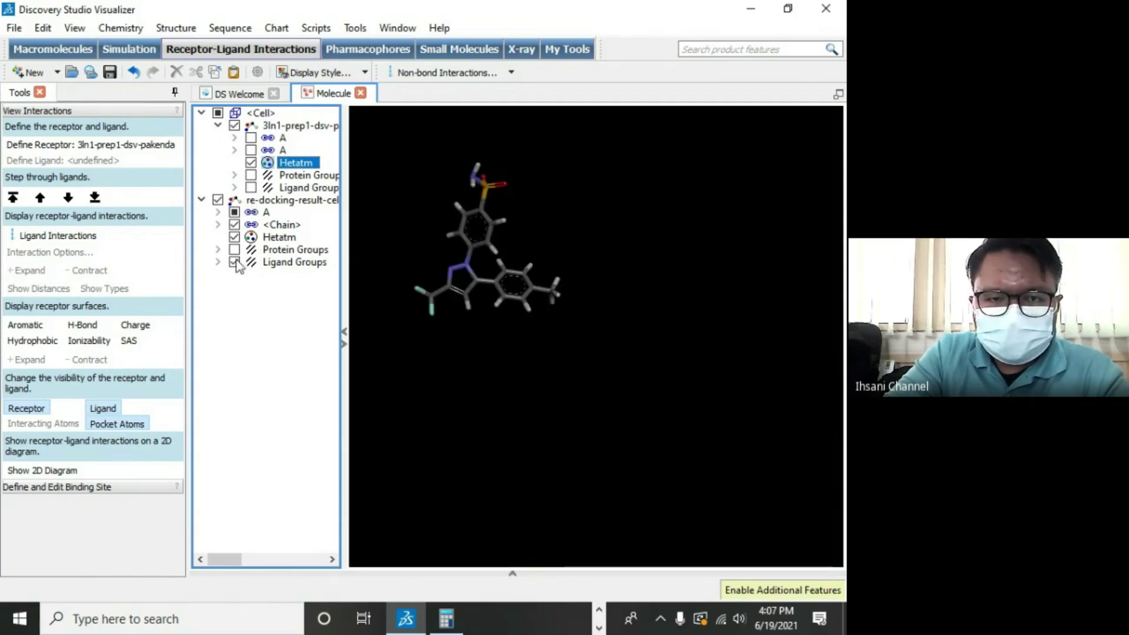
pyautogui.click(235, 263)
pyautogui.click(252, 188)
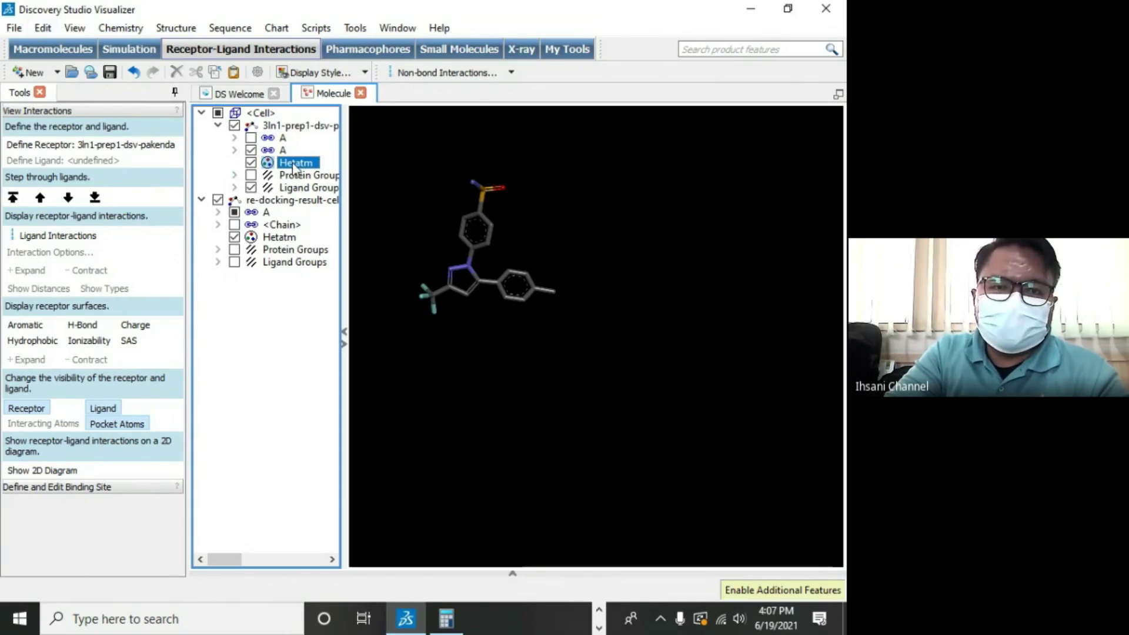
# Step: Add hydrogens to the Ligand Groups of 3ln1-prep1-dsv-pakenda and clear the selection
pyautogui.click(300, 188)
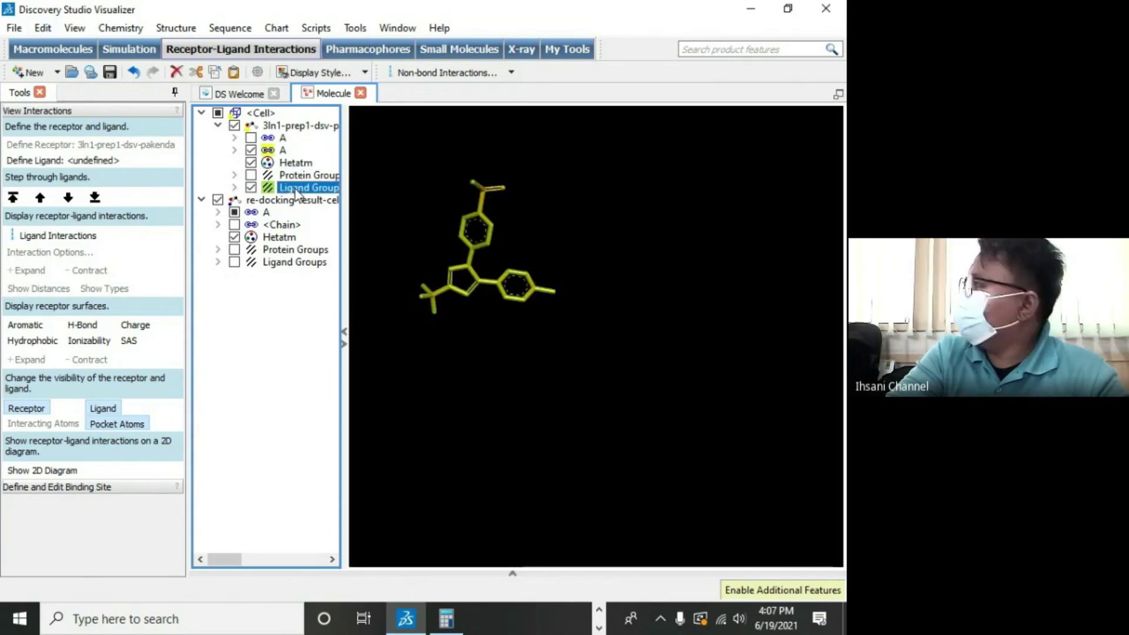
pyautogui.click(75, 28)
pyautogui.click(74, 28)
pyautogui.click(133, 30)
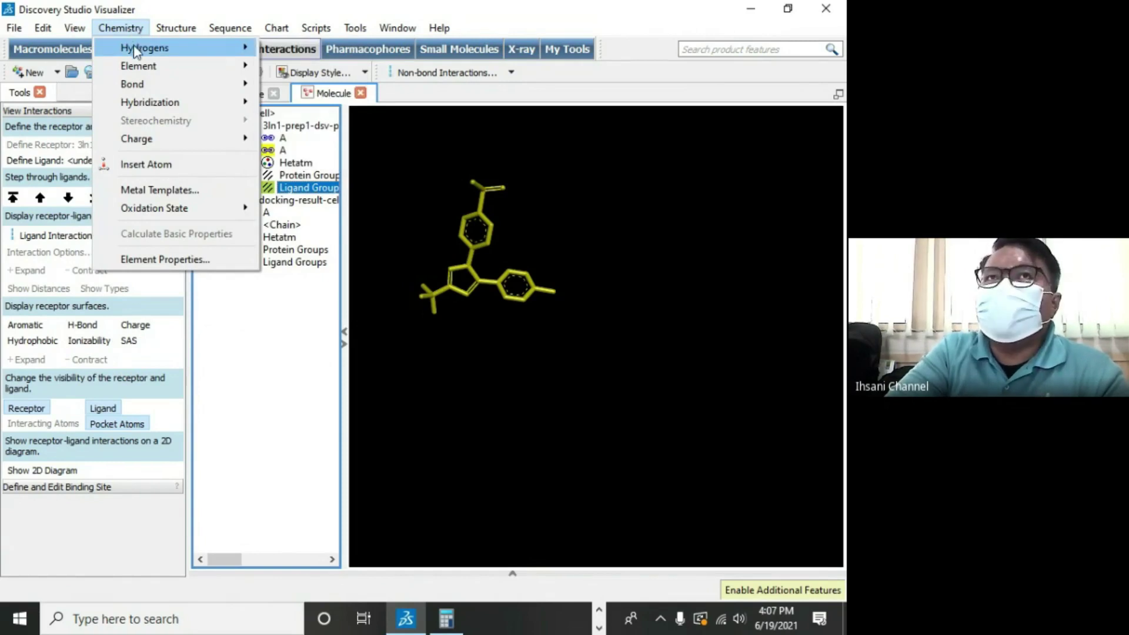
pyautogui.moveTo(138, 55)
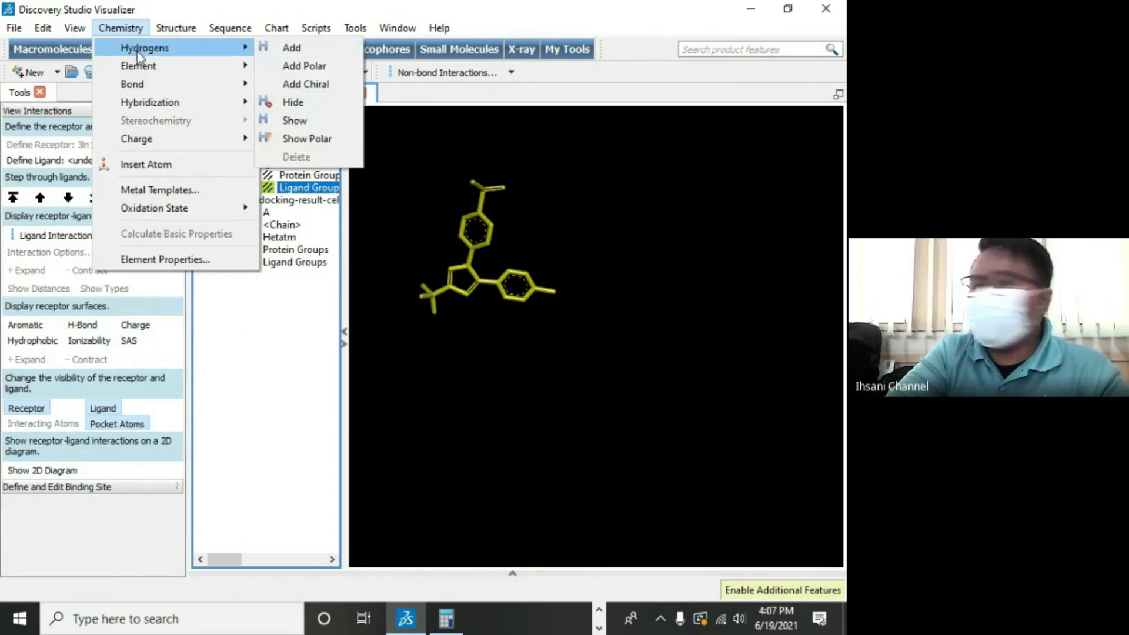
pyautogui.click(288, 52)
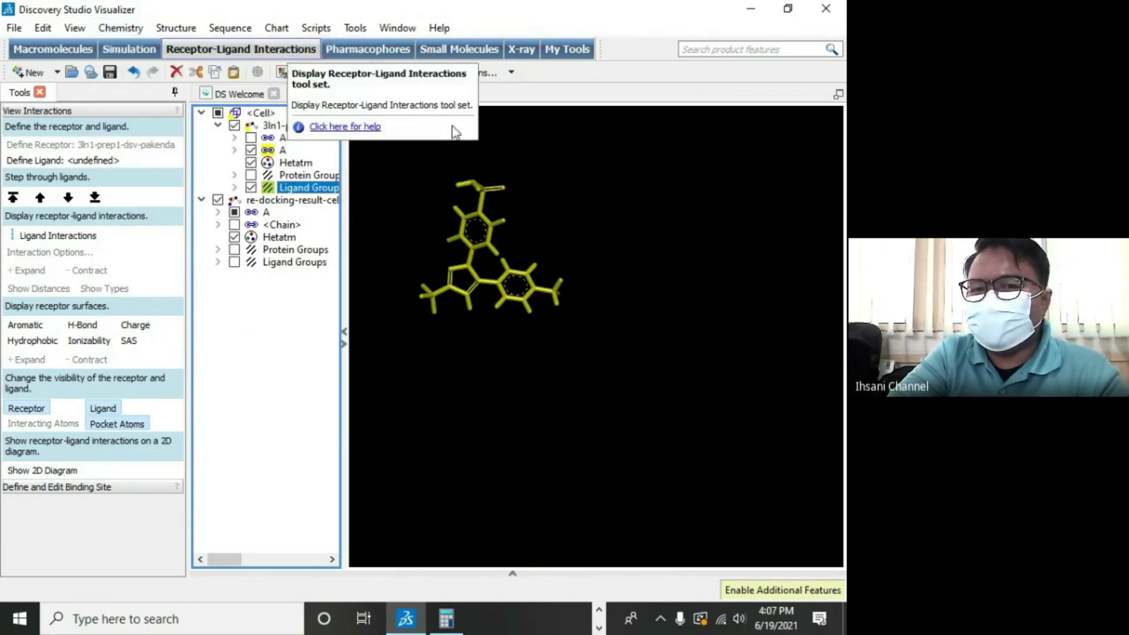
pyautogui.click(579, 181)
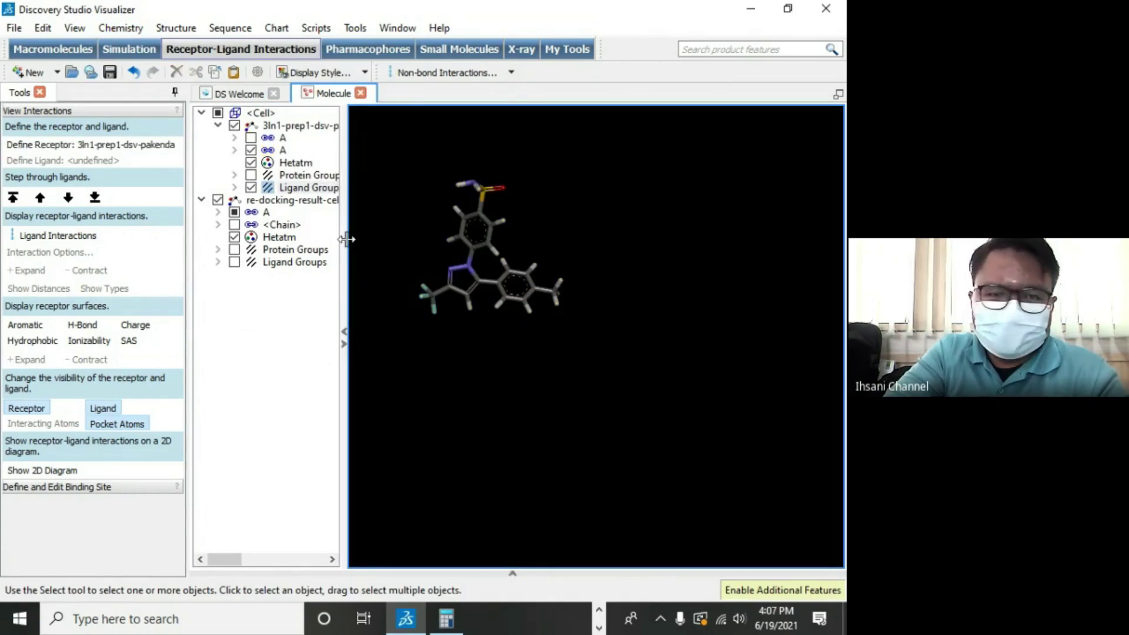
# Step: Show the Ligand Groups of the re-docking result and hide those of 3ln1-prep1-dsv-pakenda
pyautogui.click(236, 263)
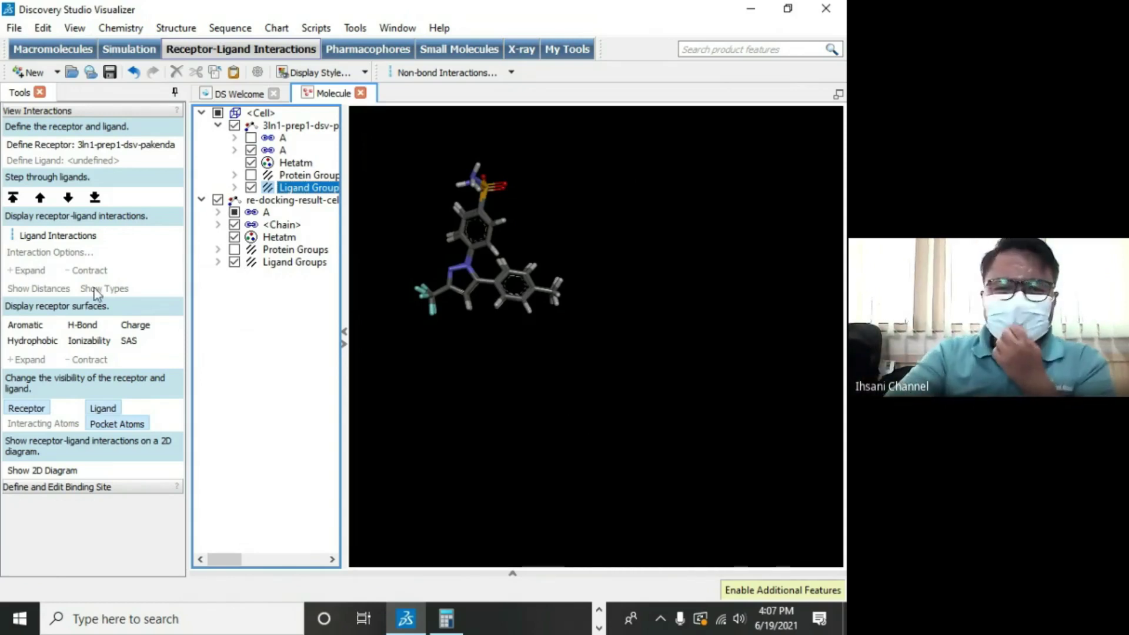
pyautogui.click(251, 188)
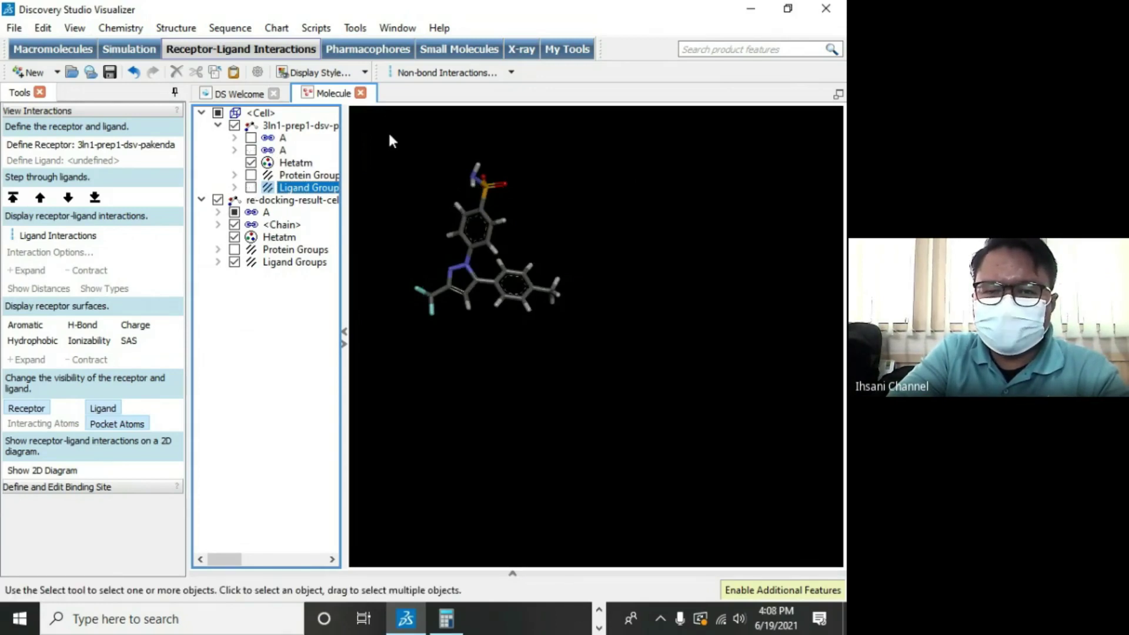
pyautogui.moveTo(386, 145); pyautogui.dragTo(613, 291)
pyautogui.click(581, 387)
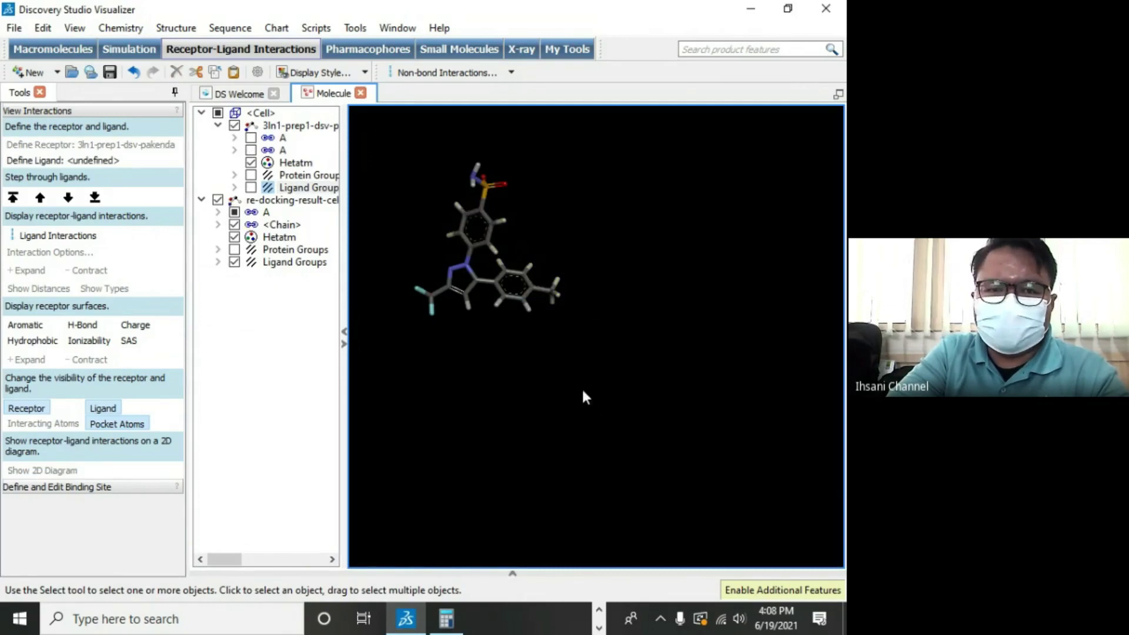
# Step: Color the entire re-docked ligand yellow (#ffff00)
pyautogui.click(284, 263)
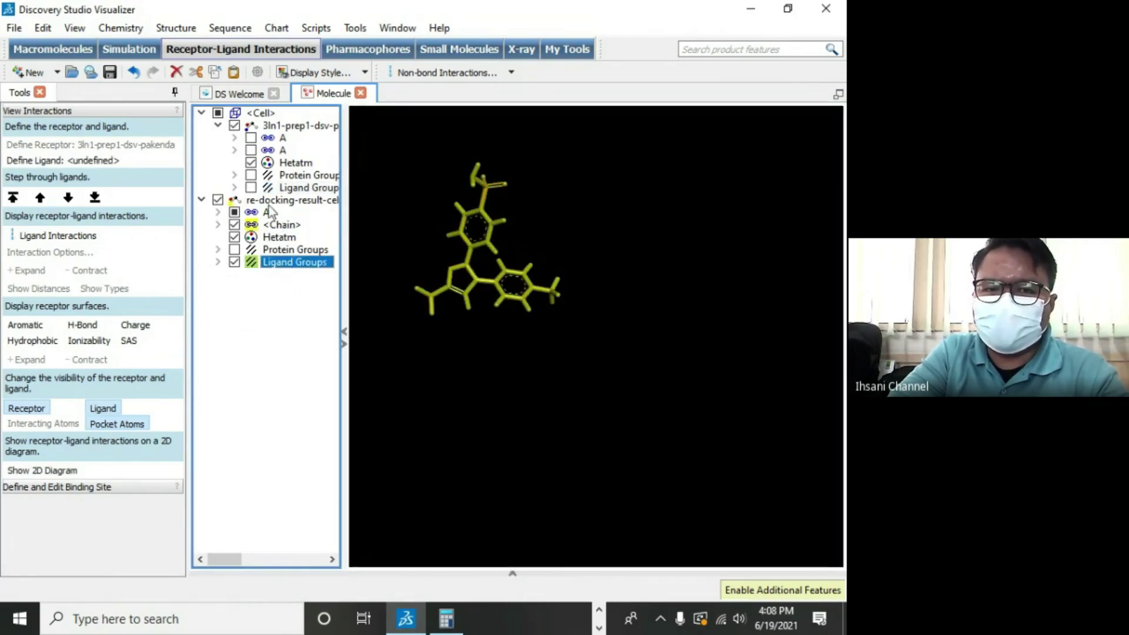
pyautogui.click(483, 204)
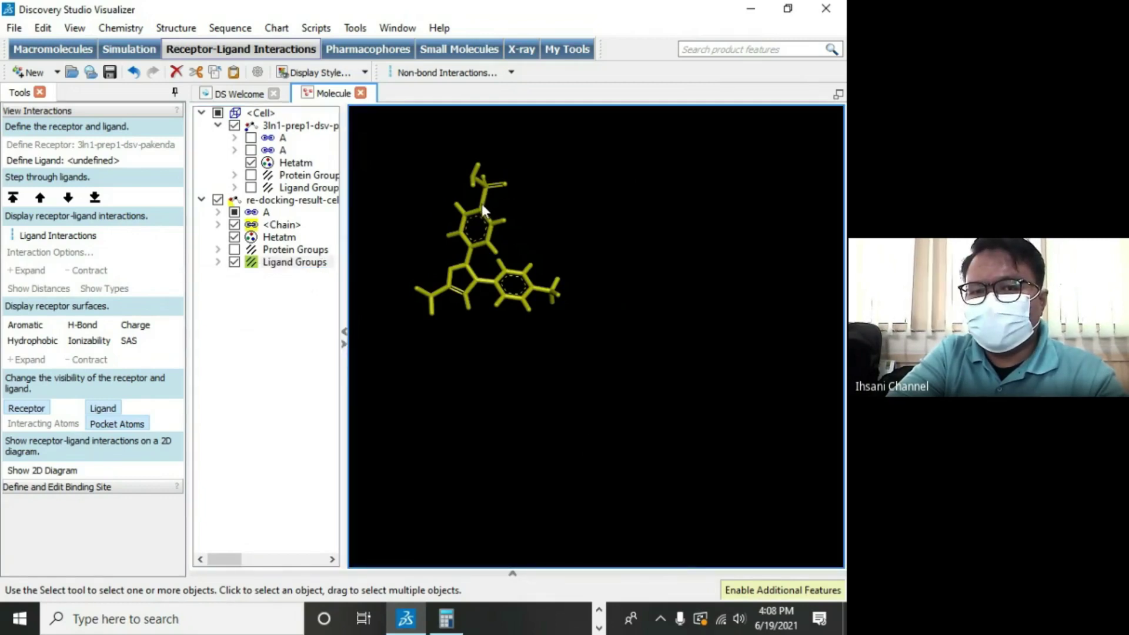
pyautogui.rightClick(482, 203)
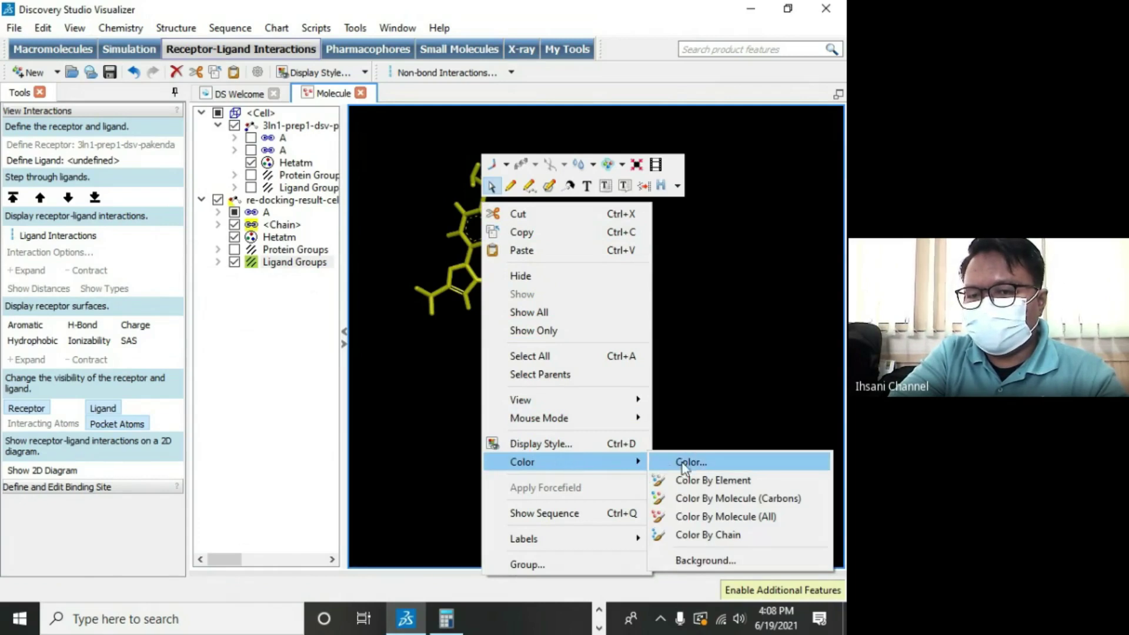
pyautogui.click(728, 465)
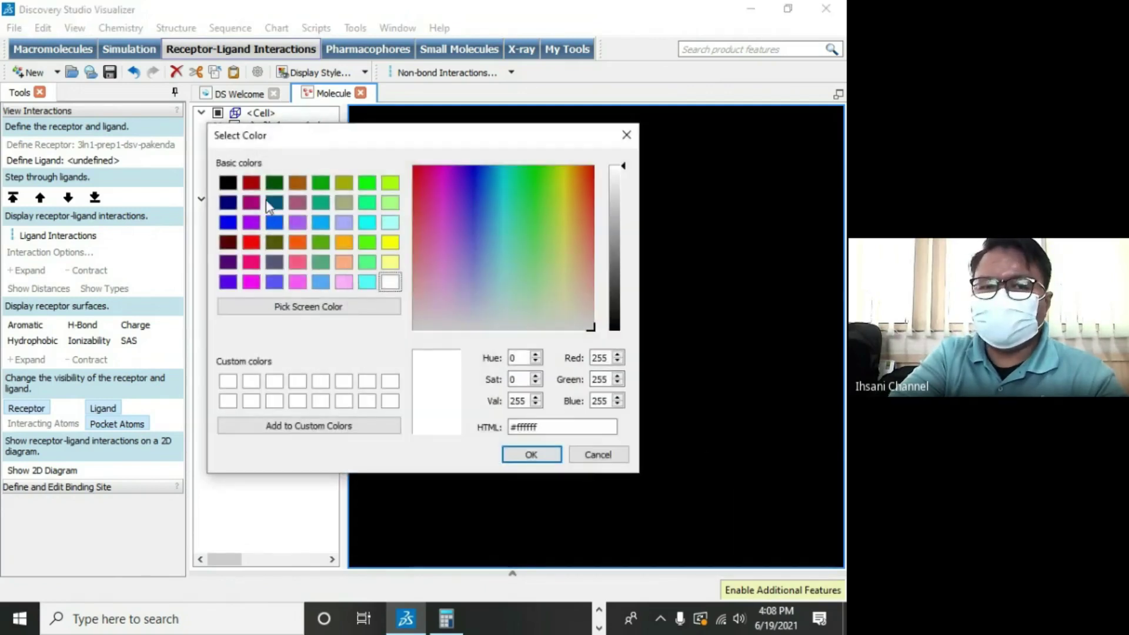
pyautogui.click(391, 244)
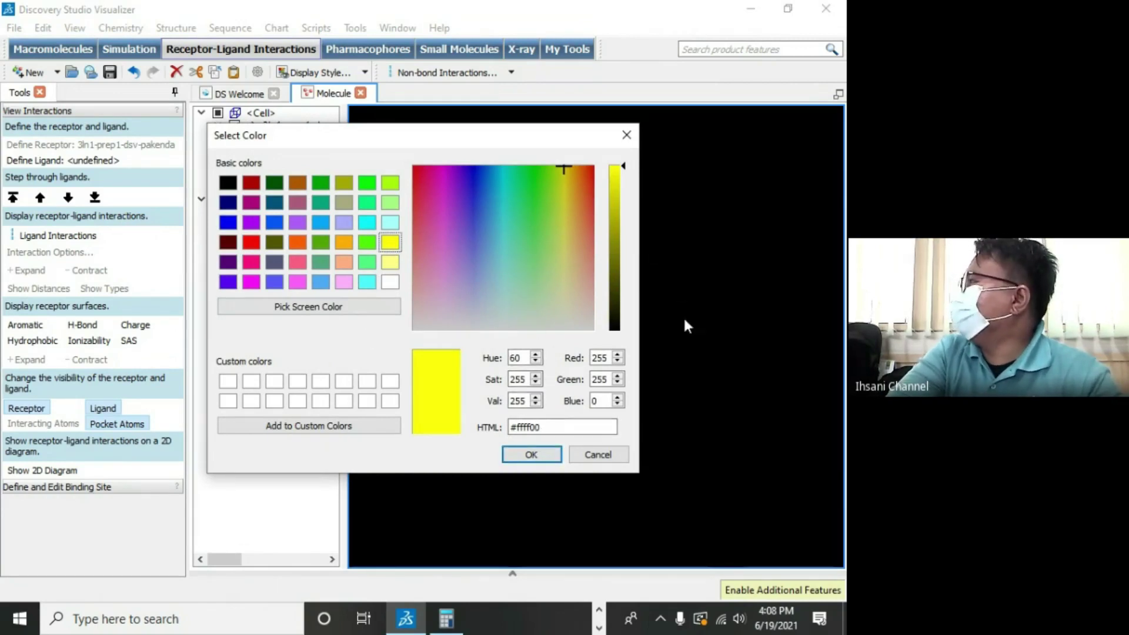
pyautogui.click(531, 455)
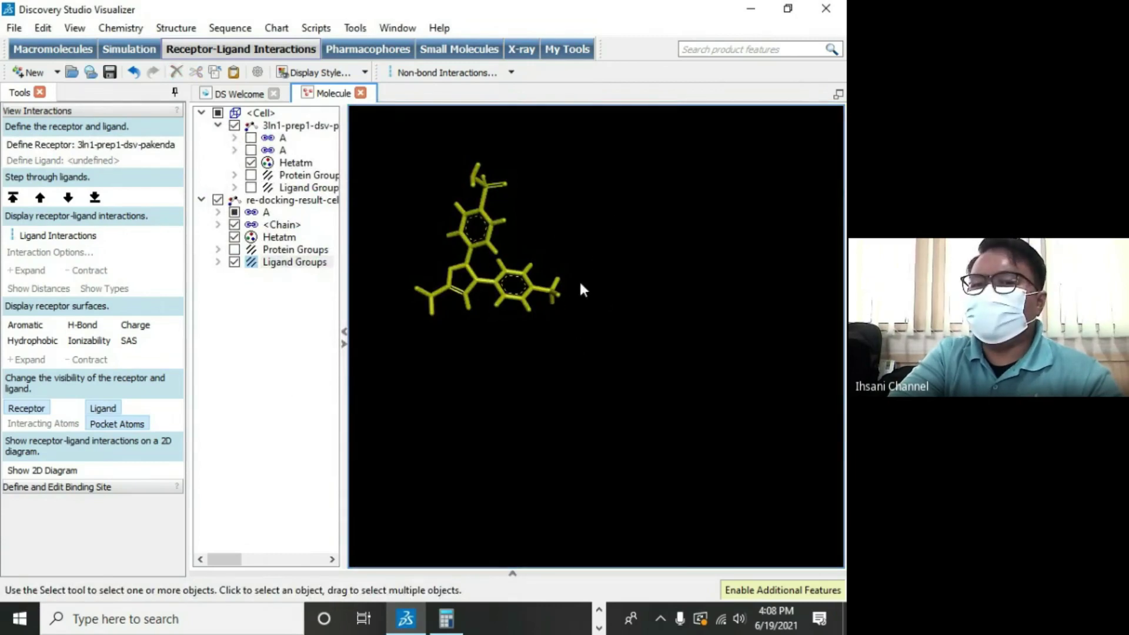
# Step: Show the 3ln1-prep1-dsv-pakenda ligand together with the re-docked one and run the Publication Quality visualization script
pyautogui.click(251, 187)
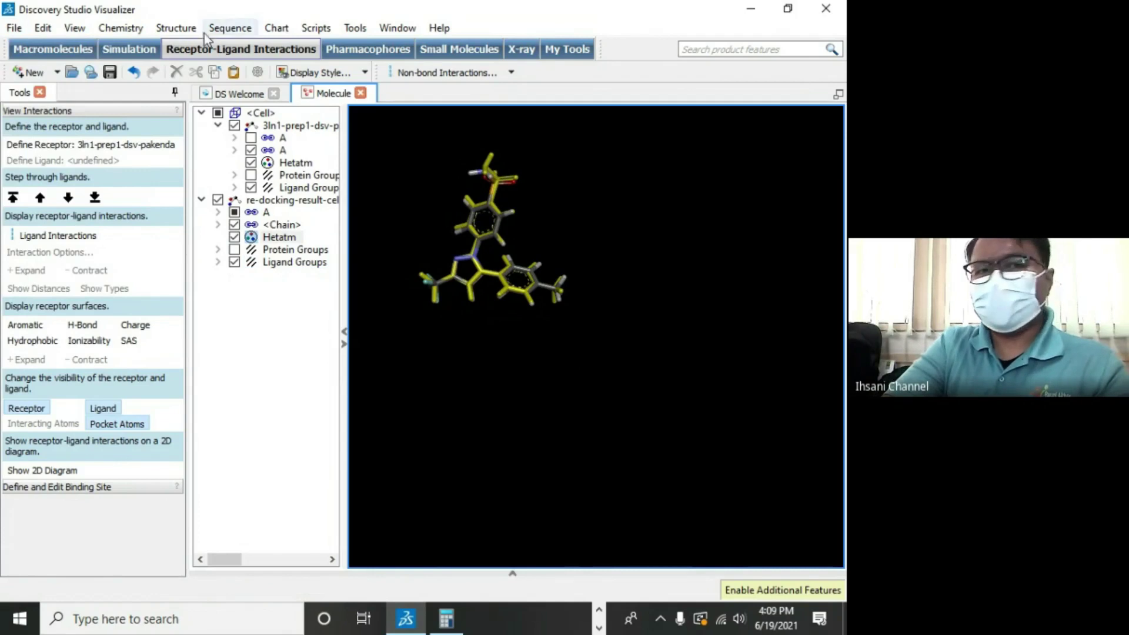
pyautogui.click(309, 27)
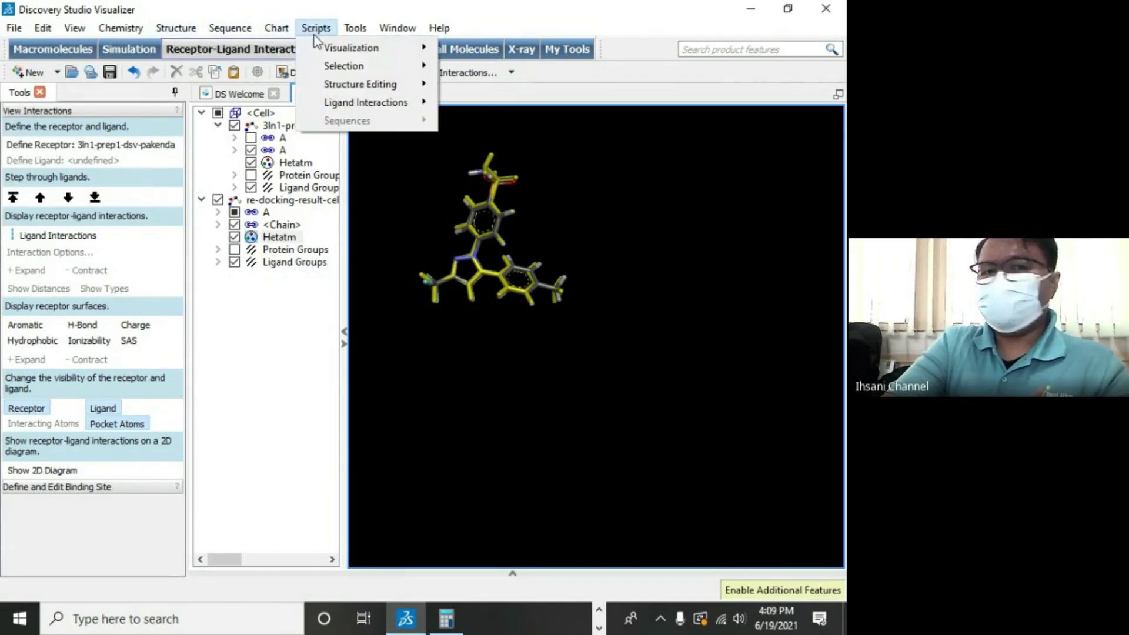
pyautogui.moveTo(318, 48)
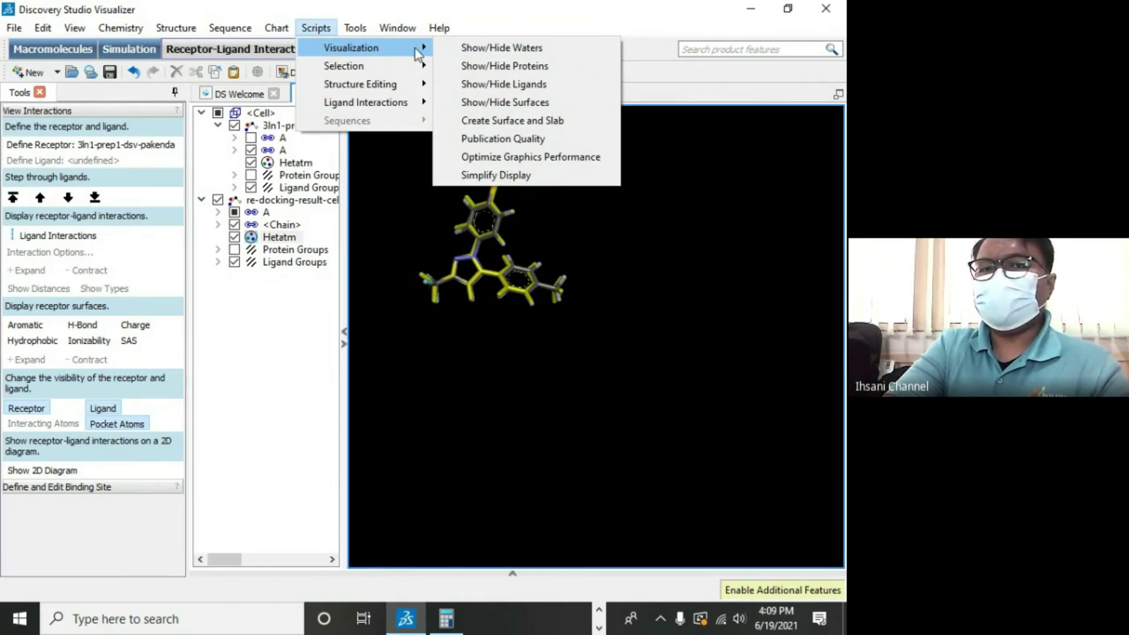
pyautogui.click(530, 141)
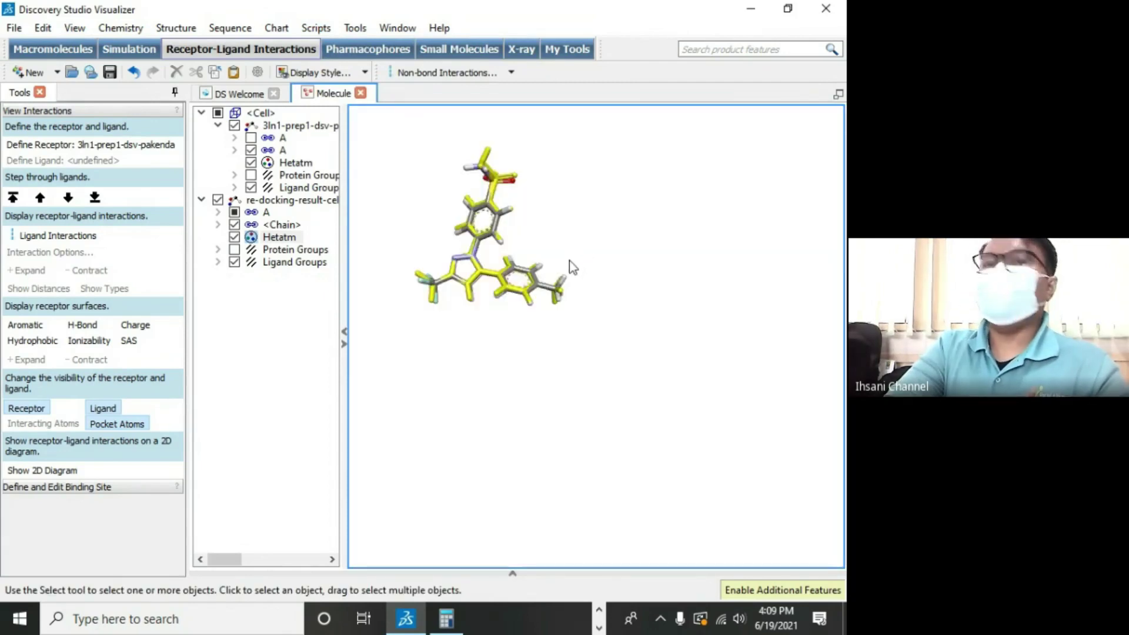
# Step: Save the overlay as a Discovery Studio file named superimposition-co-crystal-ligand-and-redocked-ligand
pyautogui.click(14, 28)
pyautogui.moveTo(43, 28)
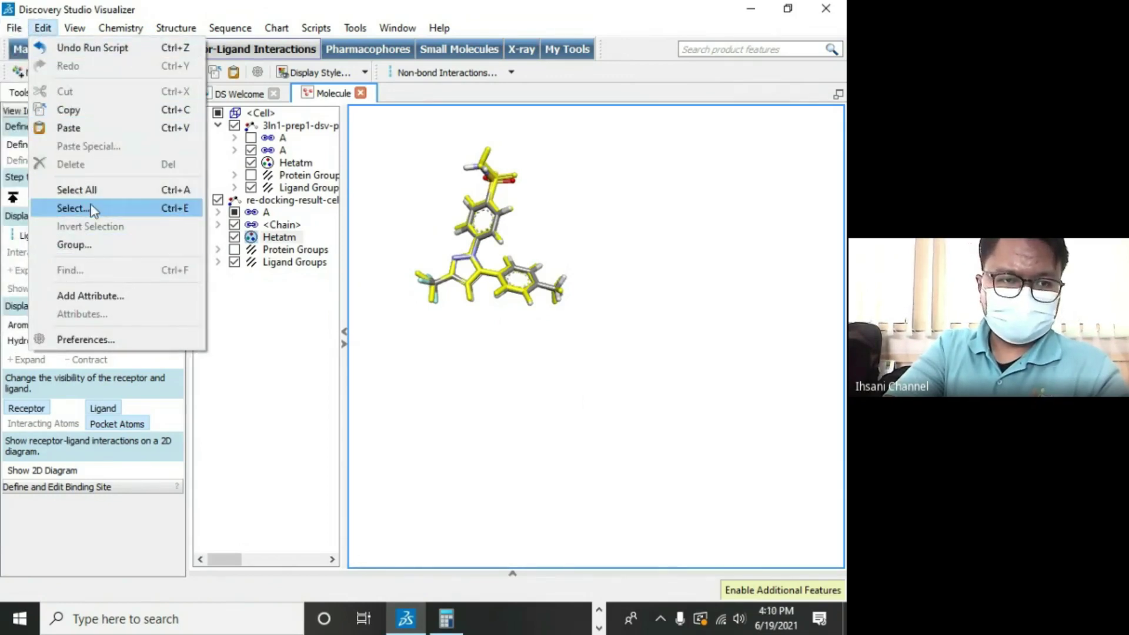
pyautogui.click(50, 172)
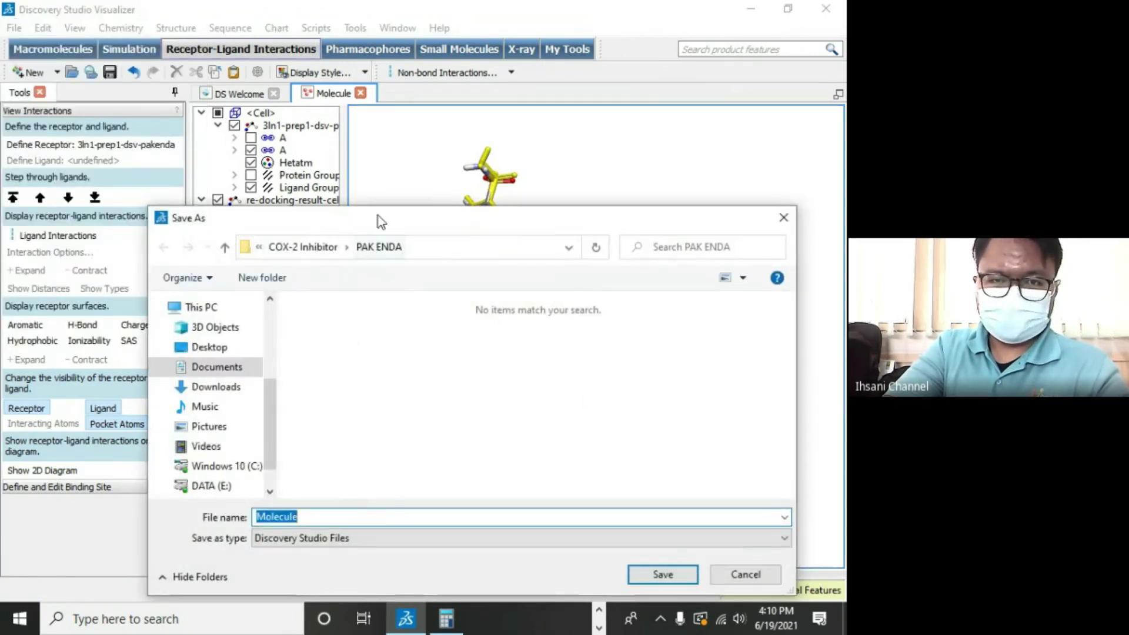
pyautogui.moveTo(379, 217); pyautogui.dragTo(334, 66)
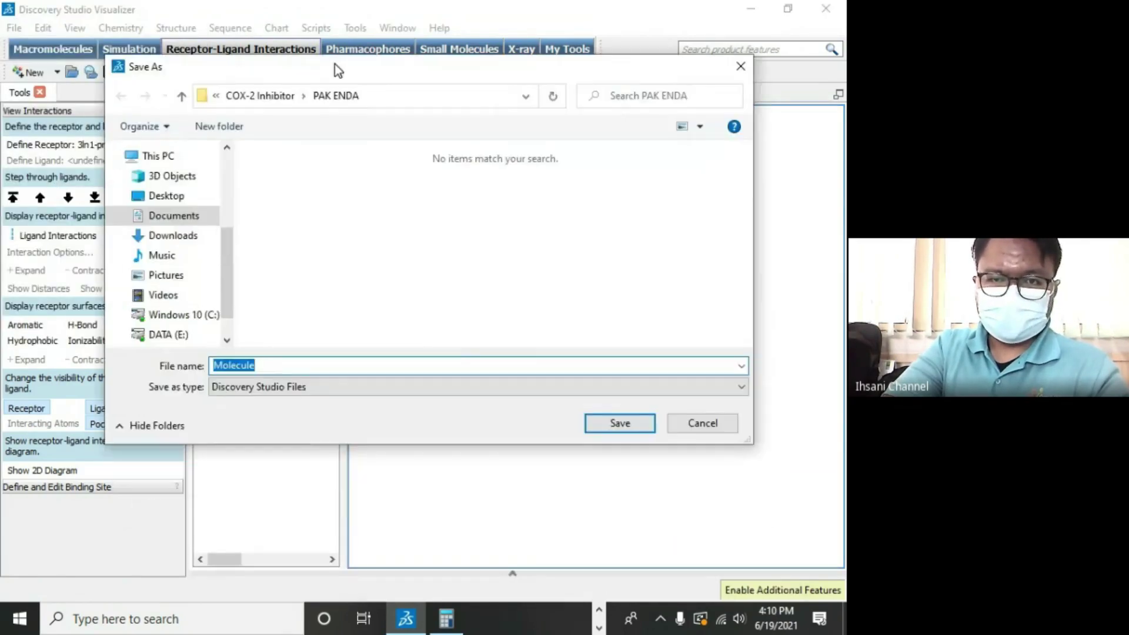
pyautogui.click(332, 390)
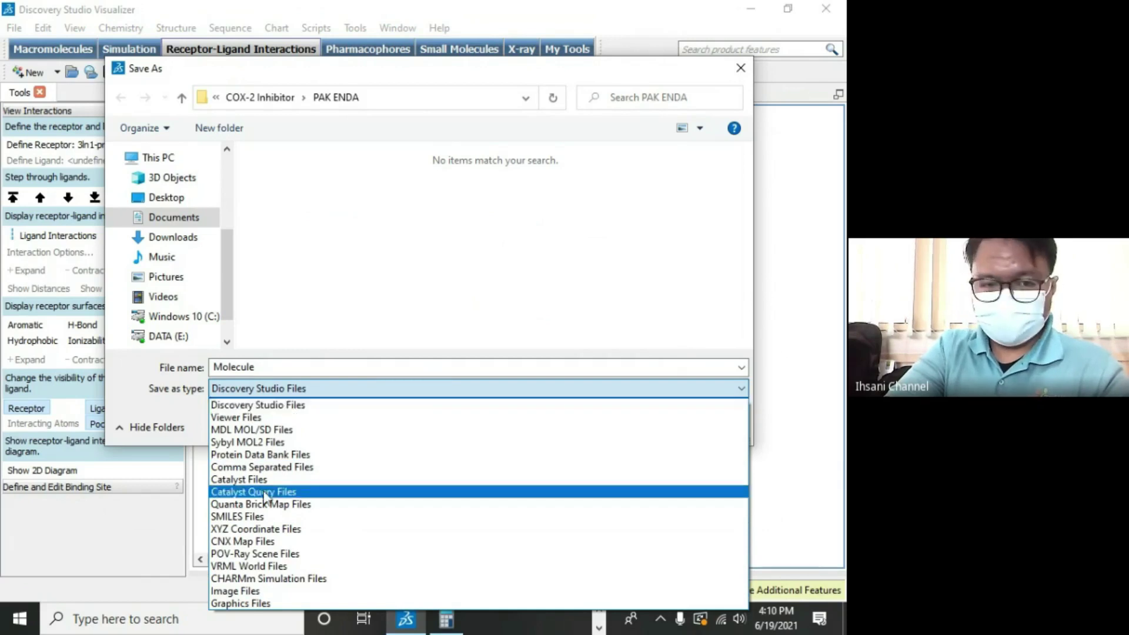
pyautogui.click(303, 404)
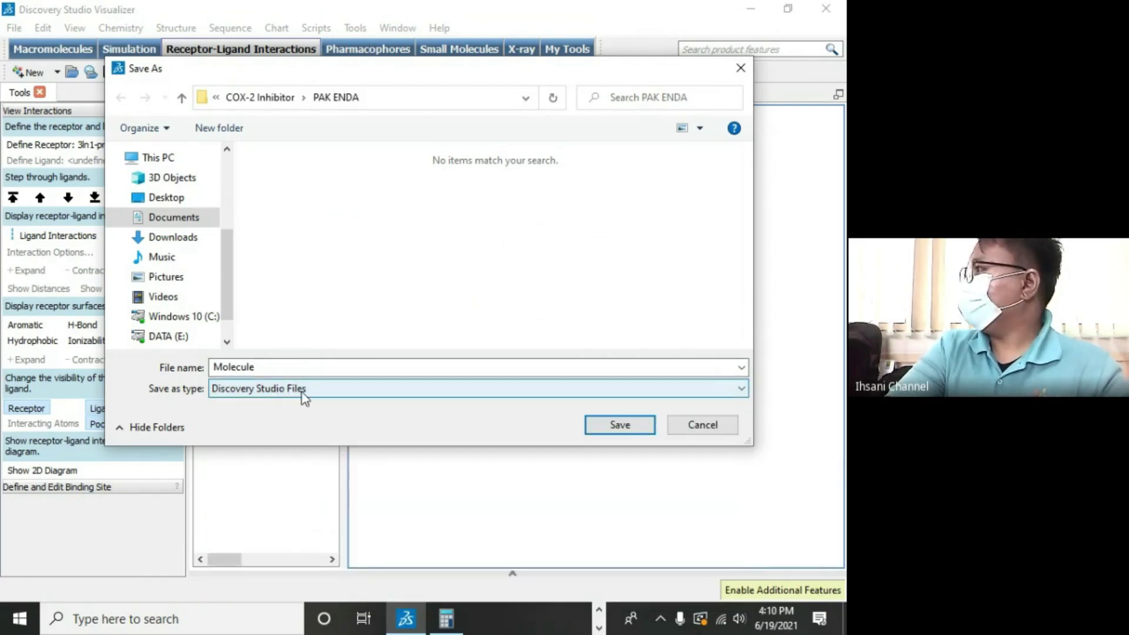
pyautogui.click(276, 367)
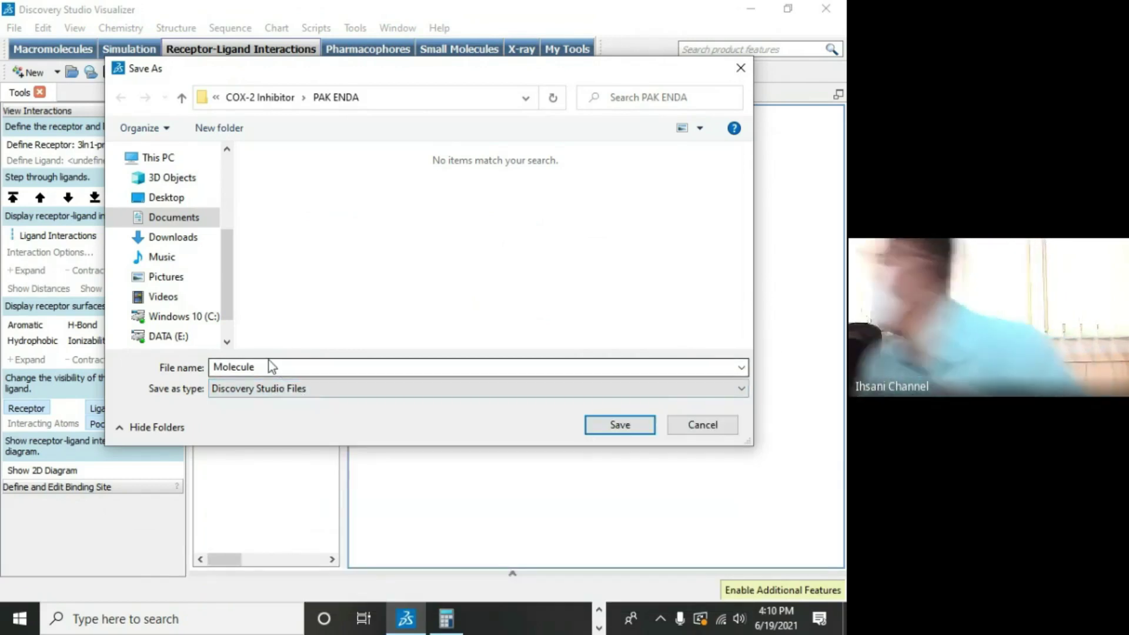
pyautogui.write('Super')
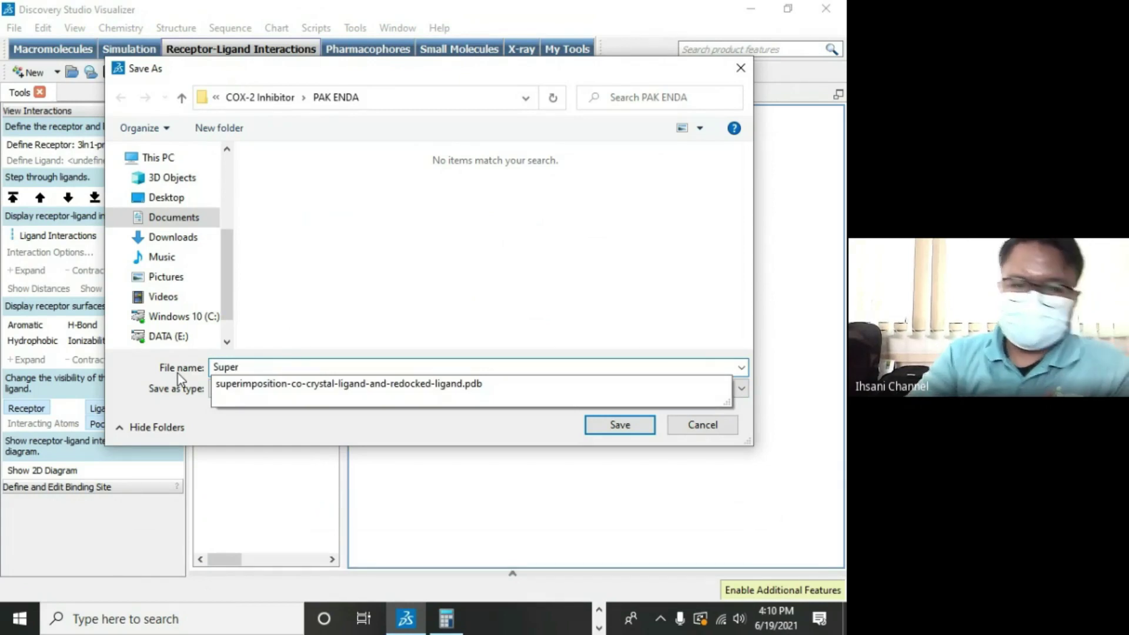
pyautogui.click(348, 383)
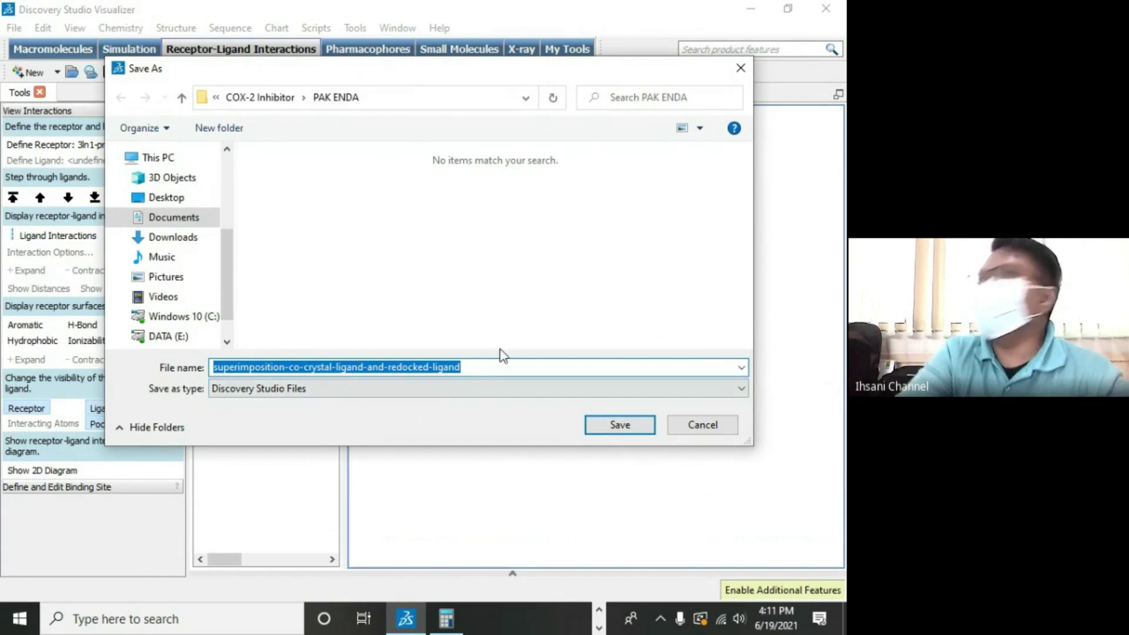
pyautogui.click(267, 367)
pyautogui.press('Return')
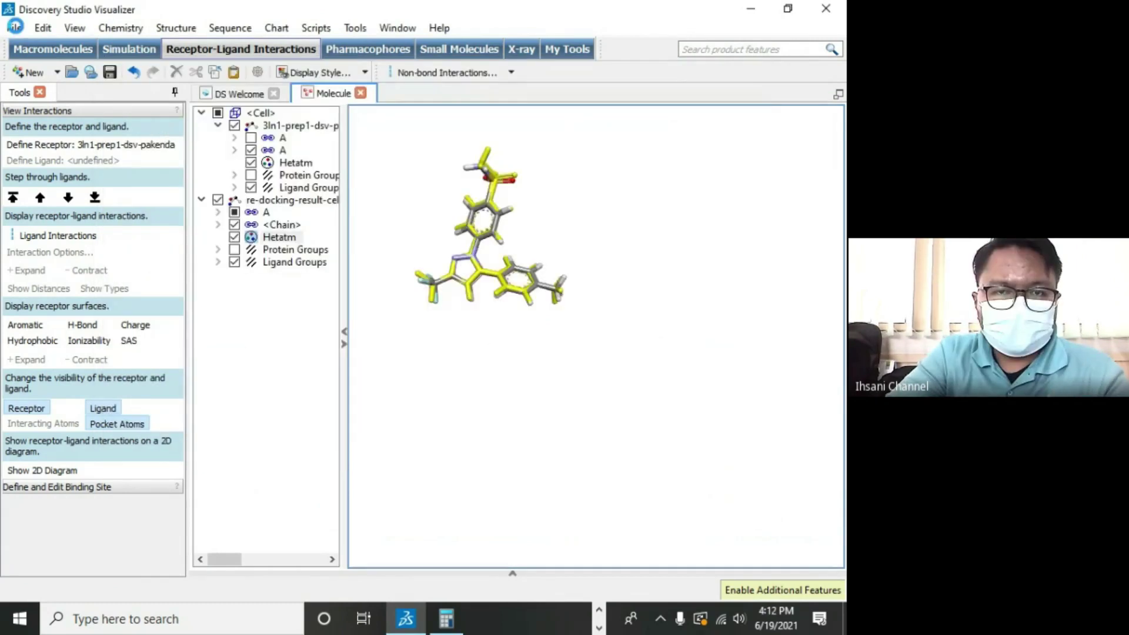
# Step: Save the overlay as an image file named superimposition-co-crystal-ligand-and-redocked-ligand, 2000 pixels wide with the aspect ratio kept
pyautogui.click(14, 27)
pyautogui.click(48, 172)
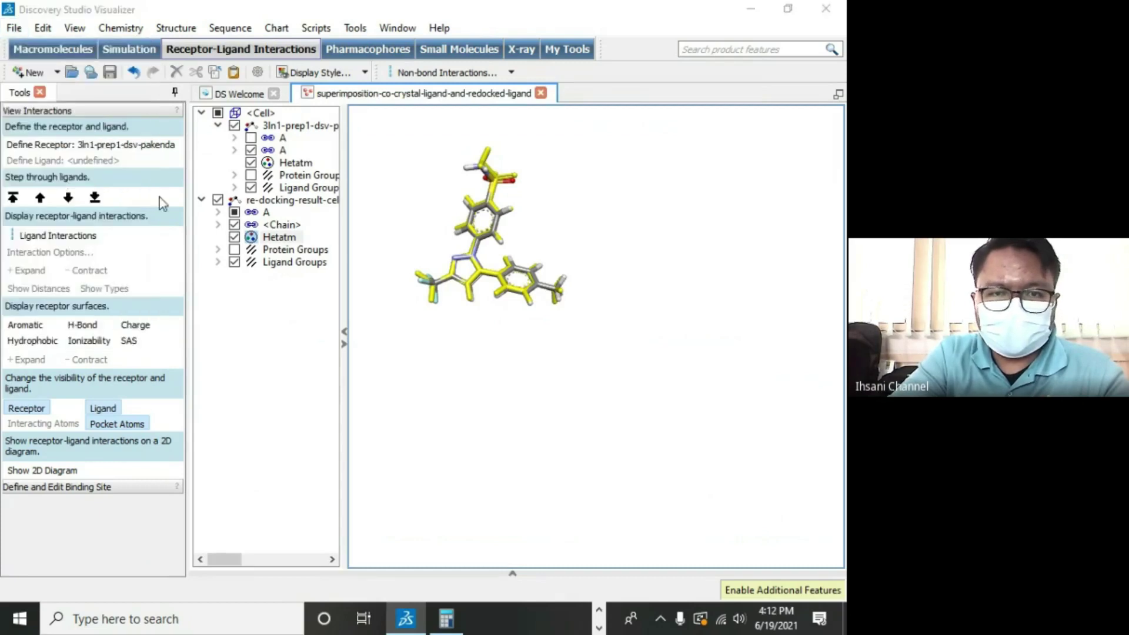
pyautogui.click(304, 389)
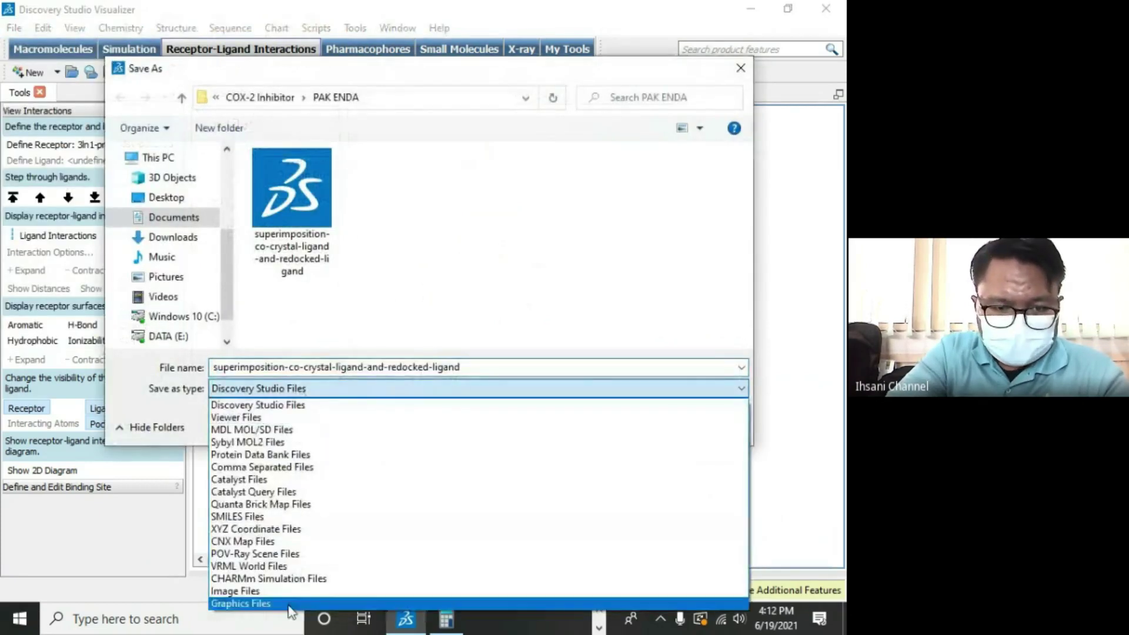
pyautogui.click(296, 591)
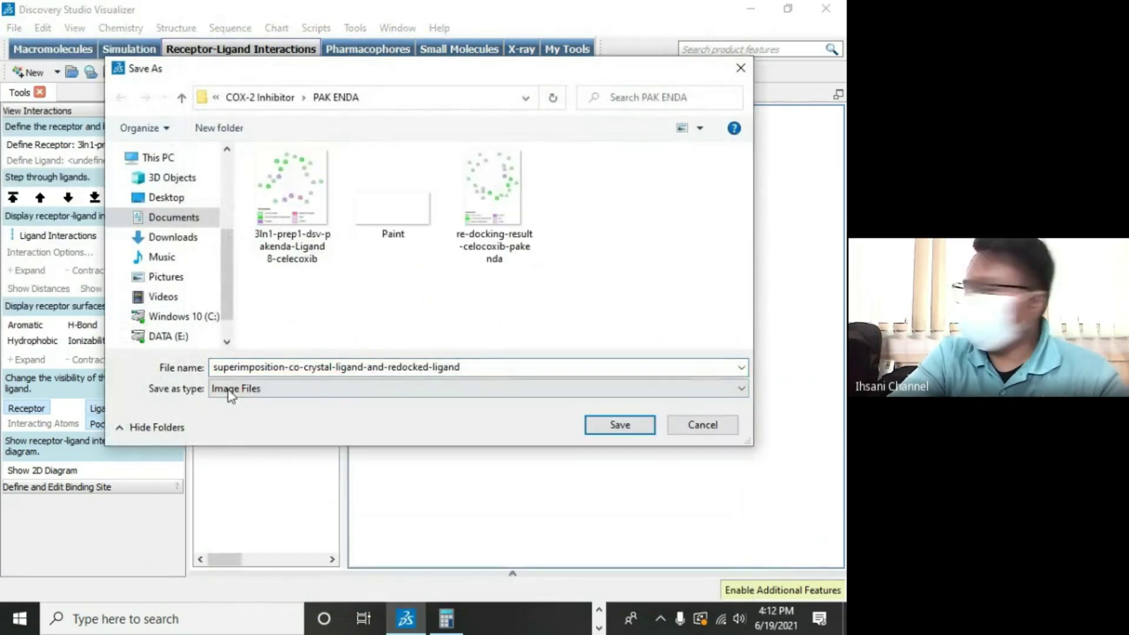
pyautogui.click(515, 365)
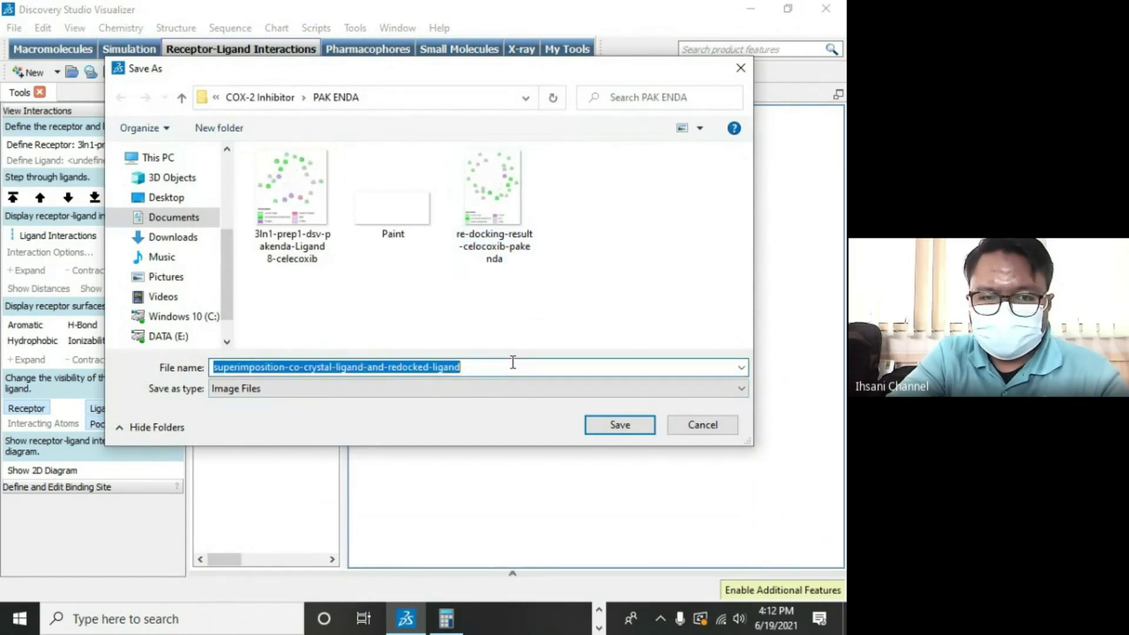
pyautogui.click(617, 425)
pyautogui.doubleClick(623, 355)
pyautogui.write('2000')
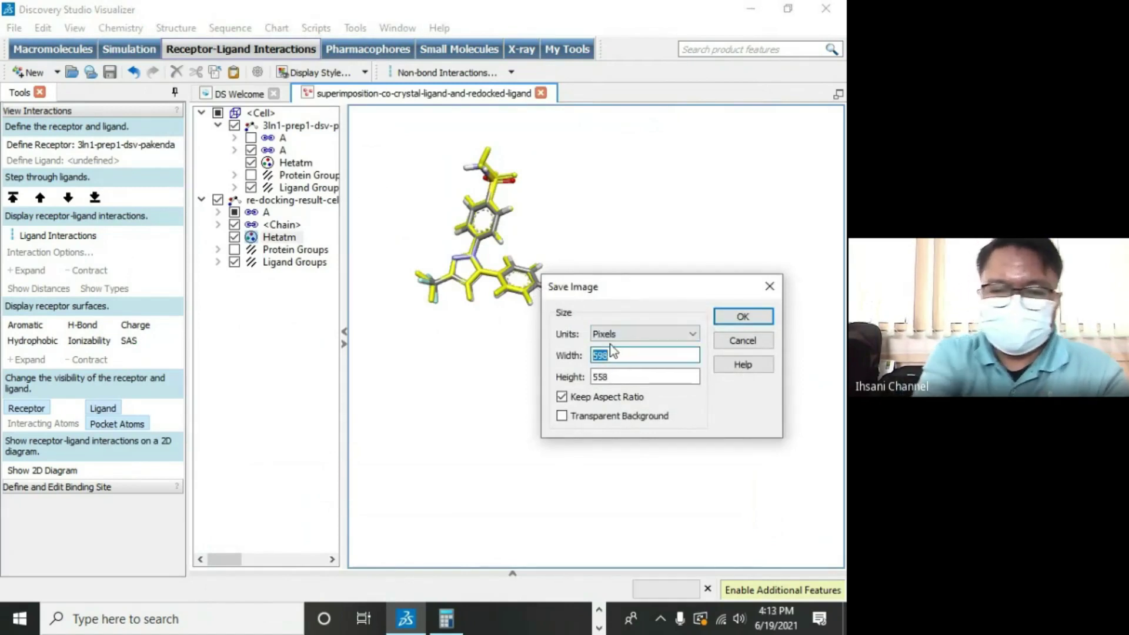
pyautogui.press('Tab')
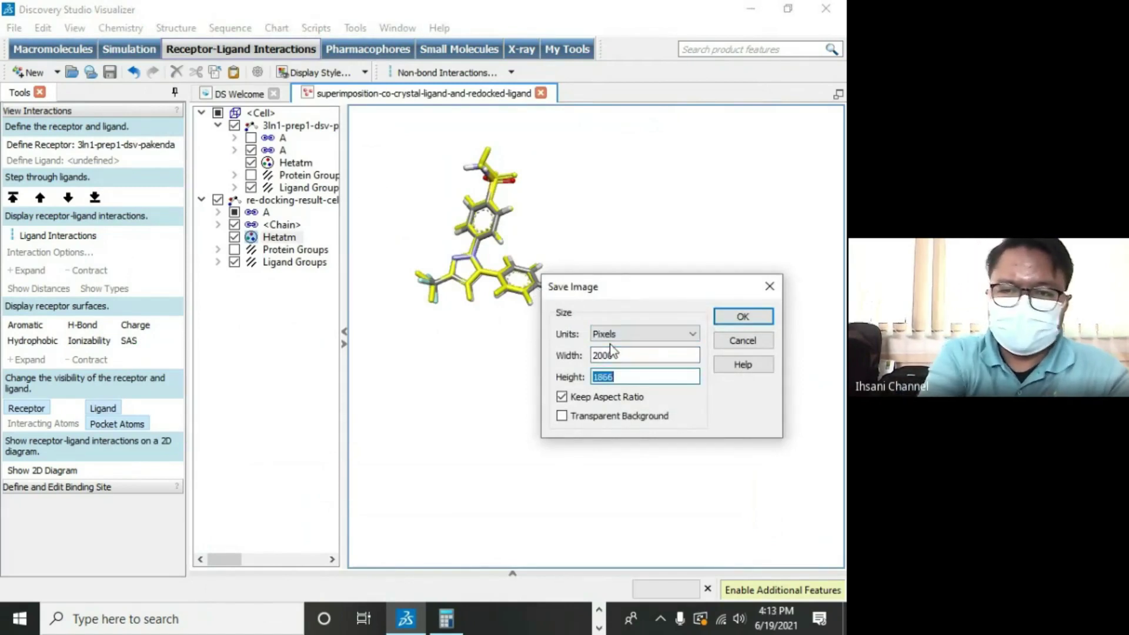
pyautogui.click(742, 318)
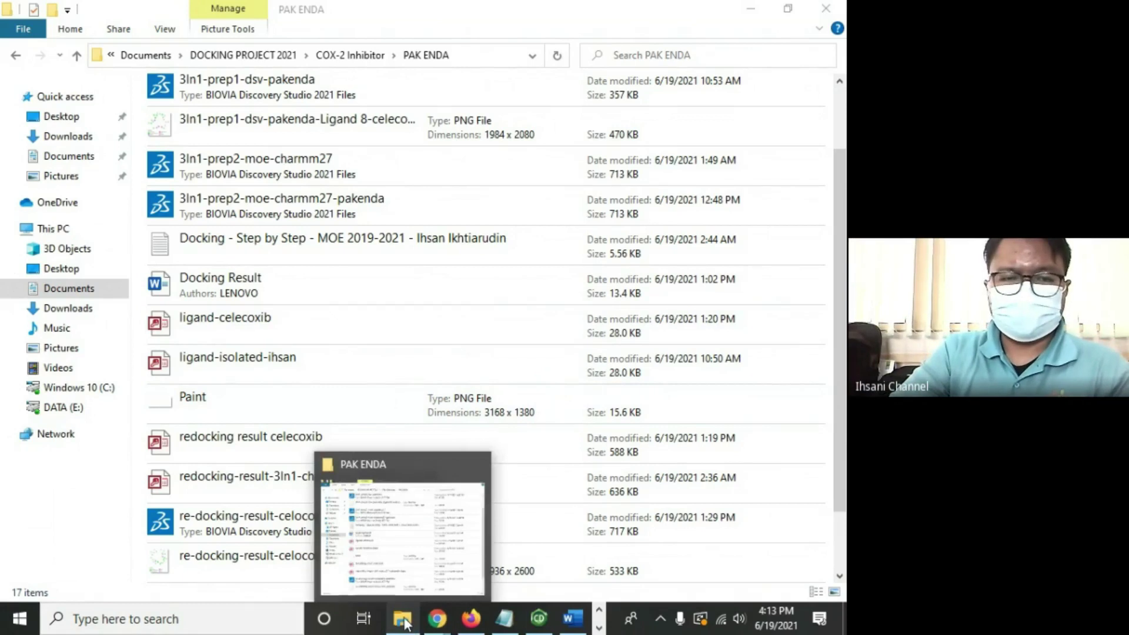
# Step: Open the superimposition-co-crystal-ligand-and-redocked-ligand PNG from the PAK ENDA folder in Paint
pyautogui.scroll(-2, 273, 396)
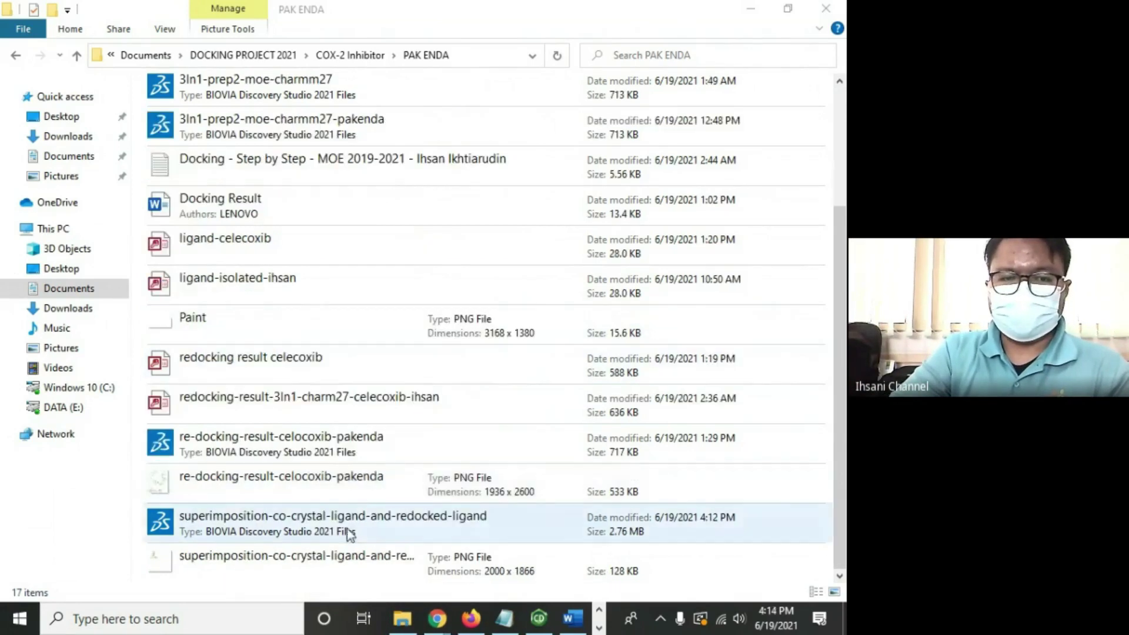
pyautogui.click(289, 572)
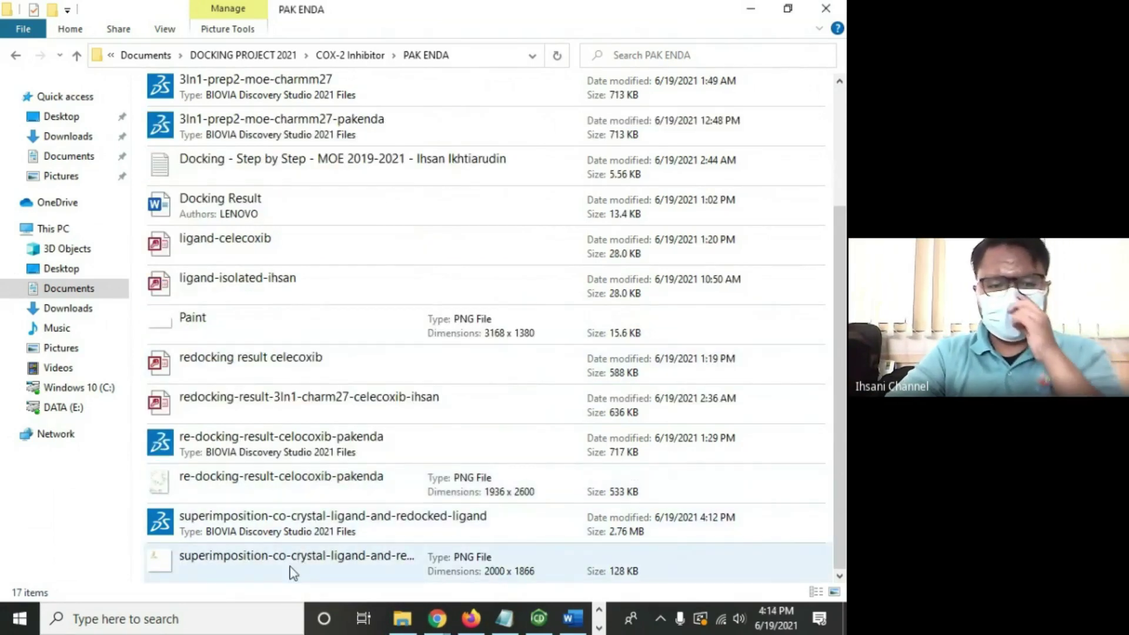
pyautogui.rightClick(332, 557)
pyautogui.moveTo(401, 265)
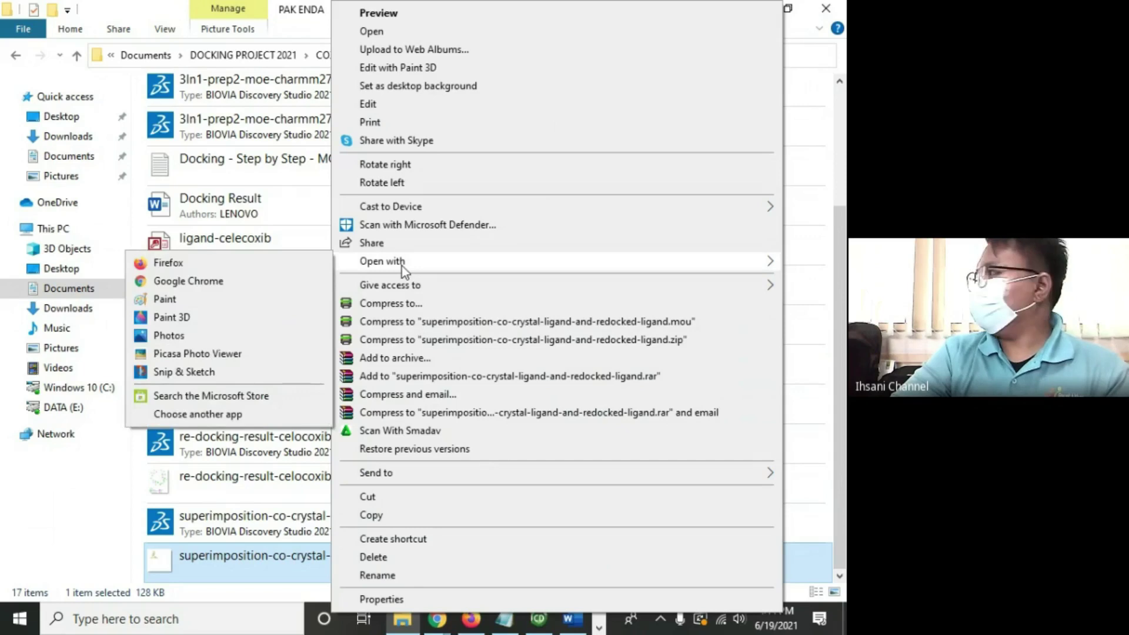
pyautogui.click(238, 299)
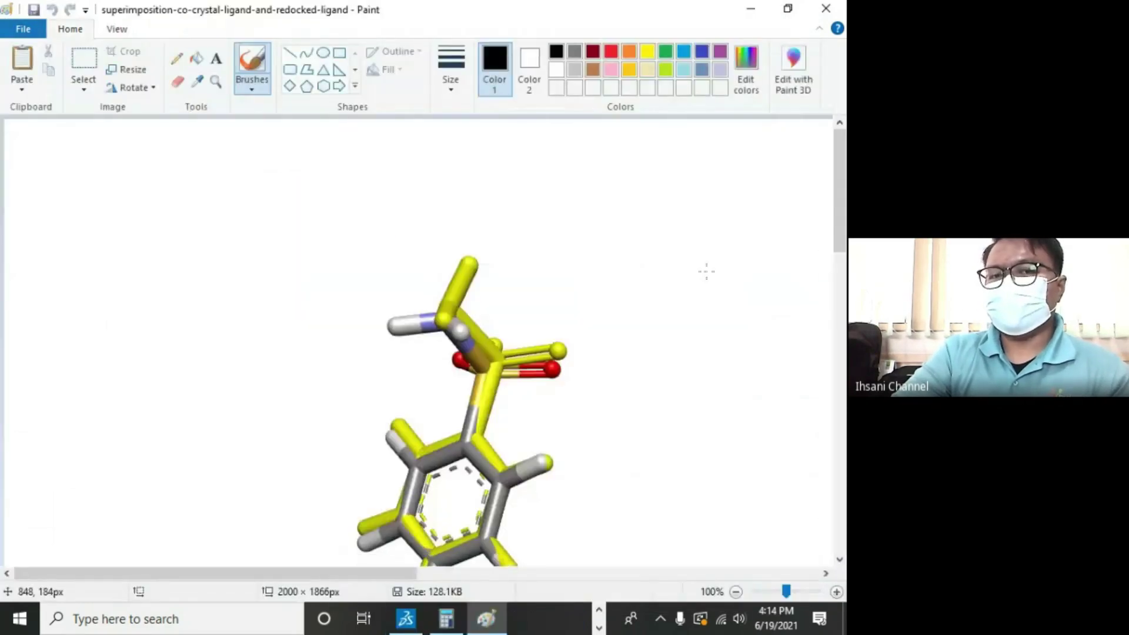
# Step: Crop the image closely around the superimposed ligands, to about 813 × 749 px
pyautogui.scroll(-5, 741, 301)
pyautogui.keyDown('ctrl'); pyautogui.scroll(-3, 761, 283); pyautogui.keyUp('ctrl')
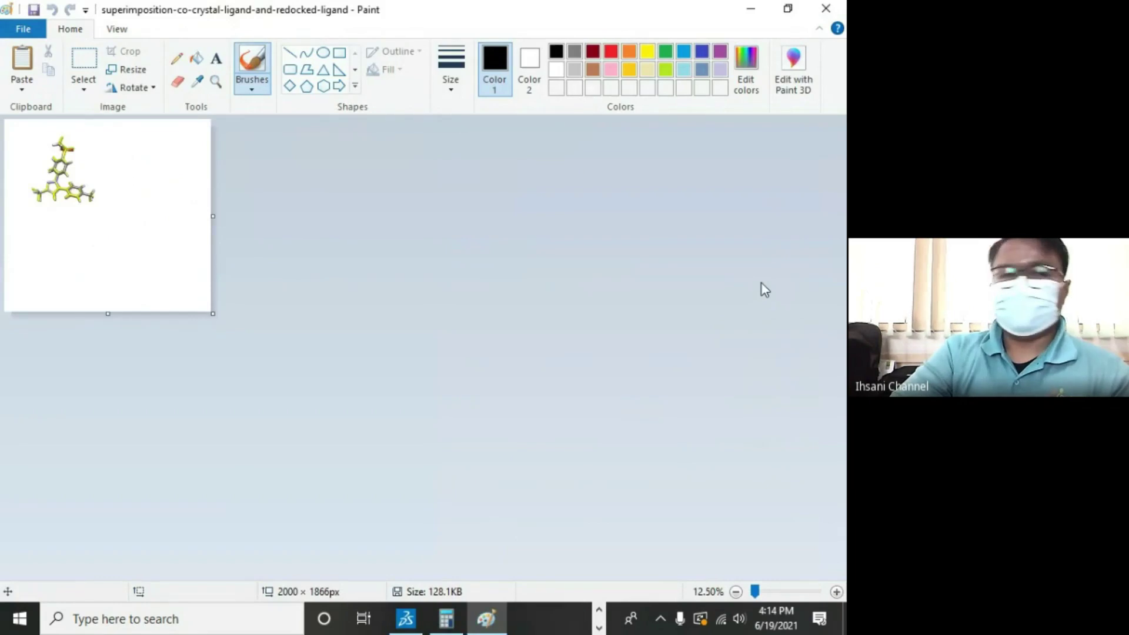
pyautogui.keyDown('ctrl'); pyautogui.scroll(2, 761, 283); pyautogui.keyUp('ctrl')
pyautogui.keyDown('ctrl'); pyautogui.scroll(-1, 761, 283); pyautogui.keyUp('ctrl')
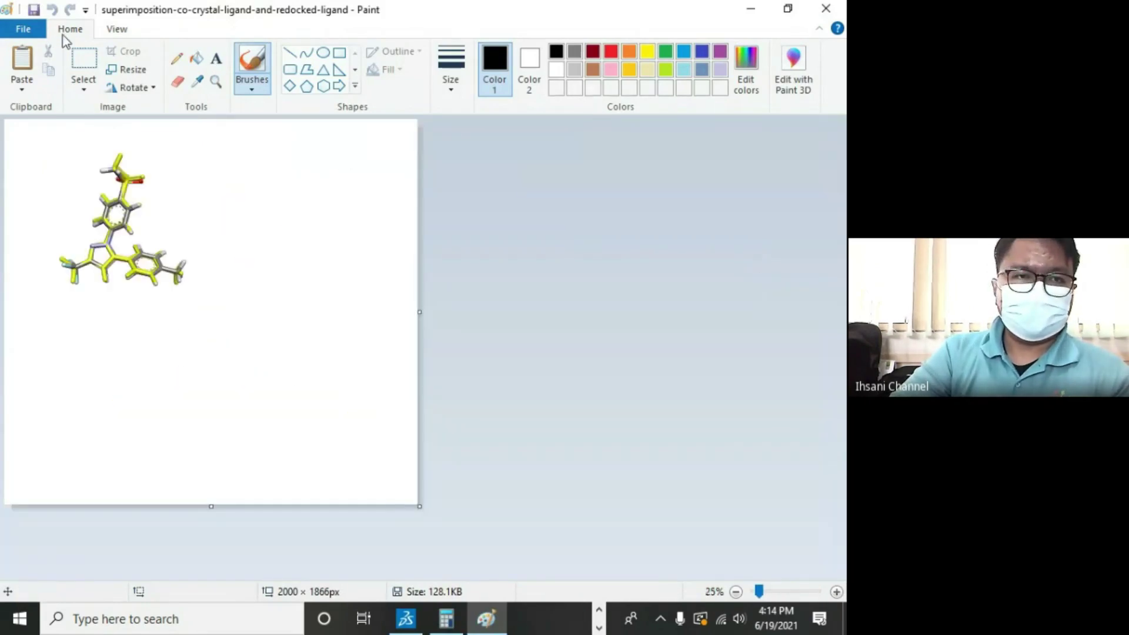
pyautogui.click(83, 61)
pyautogui.moveTo(38, 151); pyautogui.dragTo(196, 295)
pyautogui.click(268, 314)
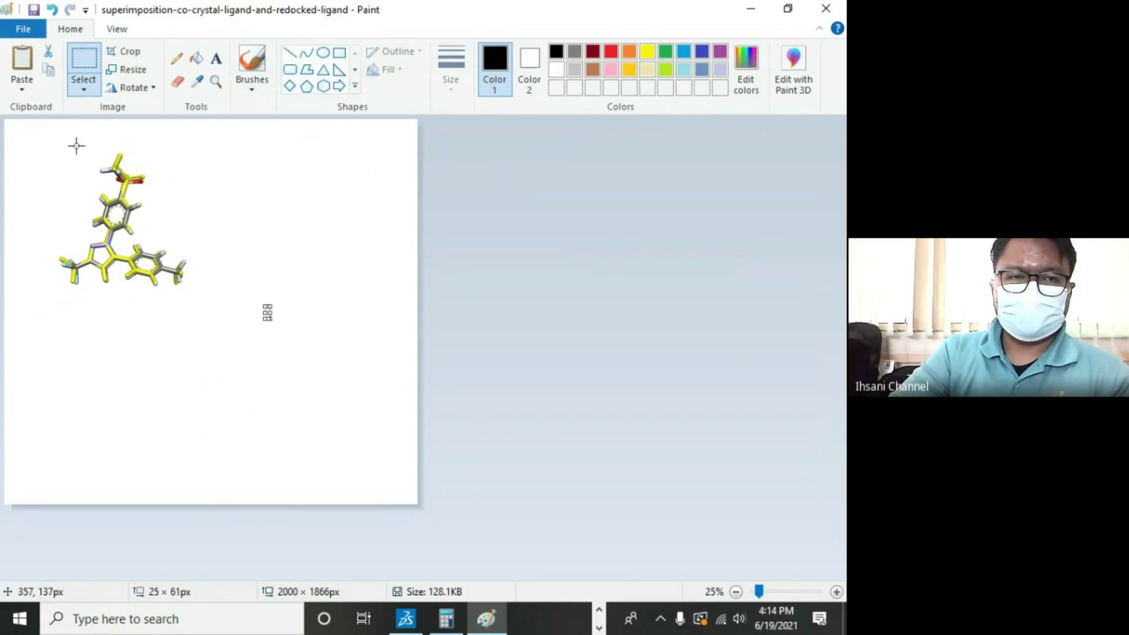
pyautogui.moveTo(38, 145); pyautogui.dragTo(207, 299)
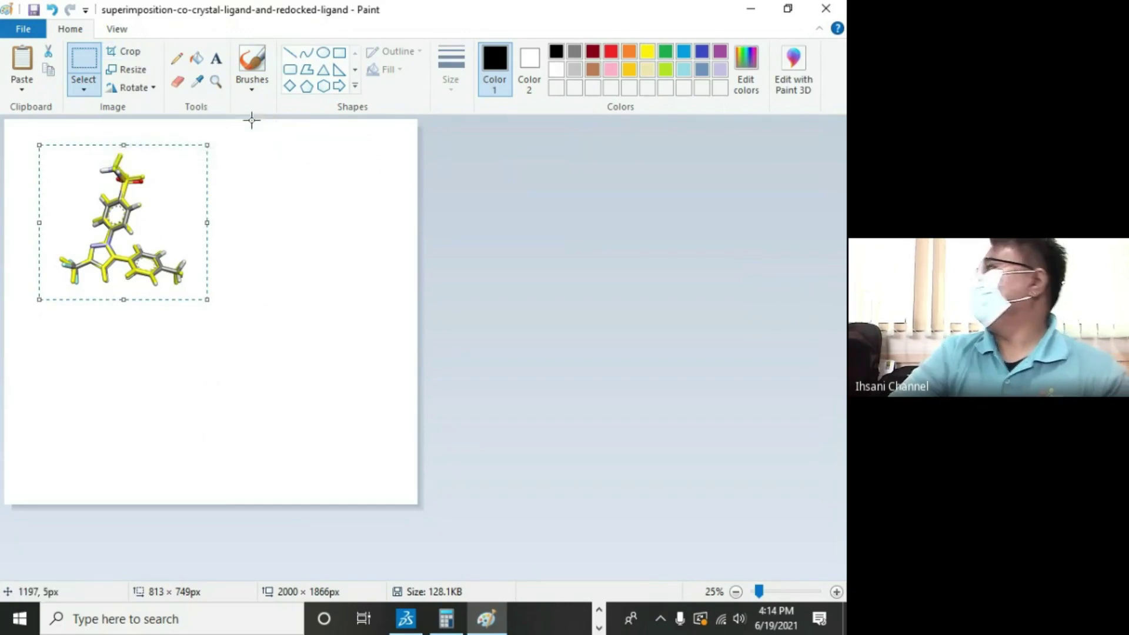
pyautogui.click(120, 31)
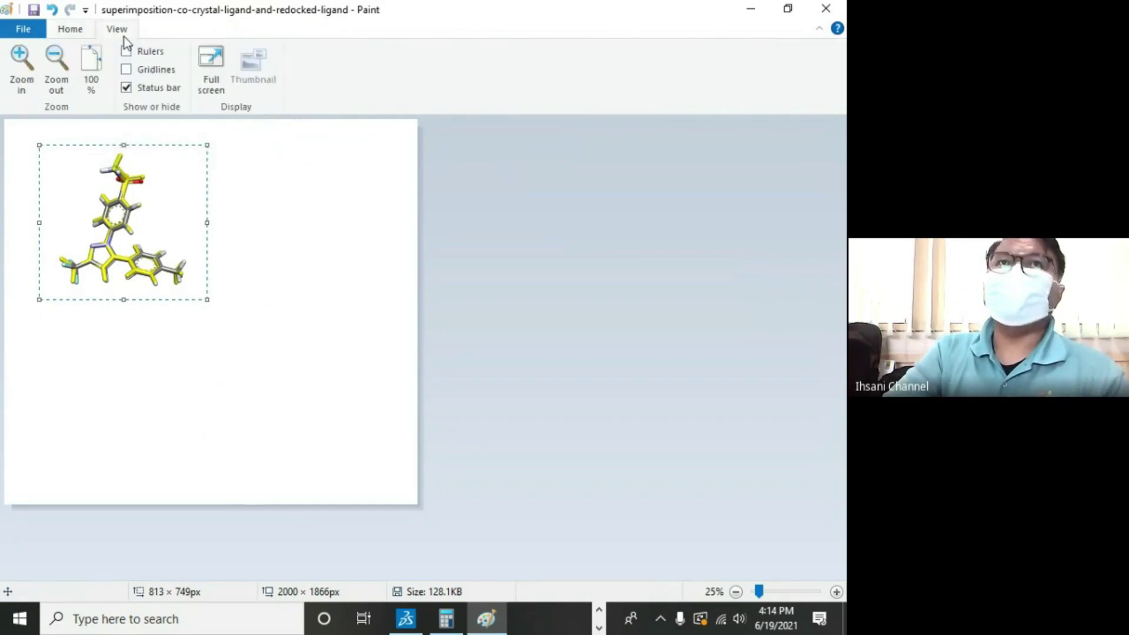
pyautogui.click(70, 29)
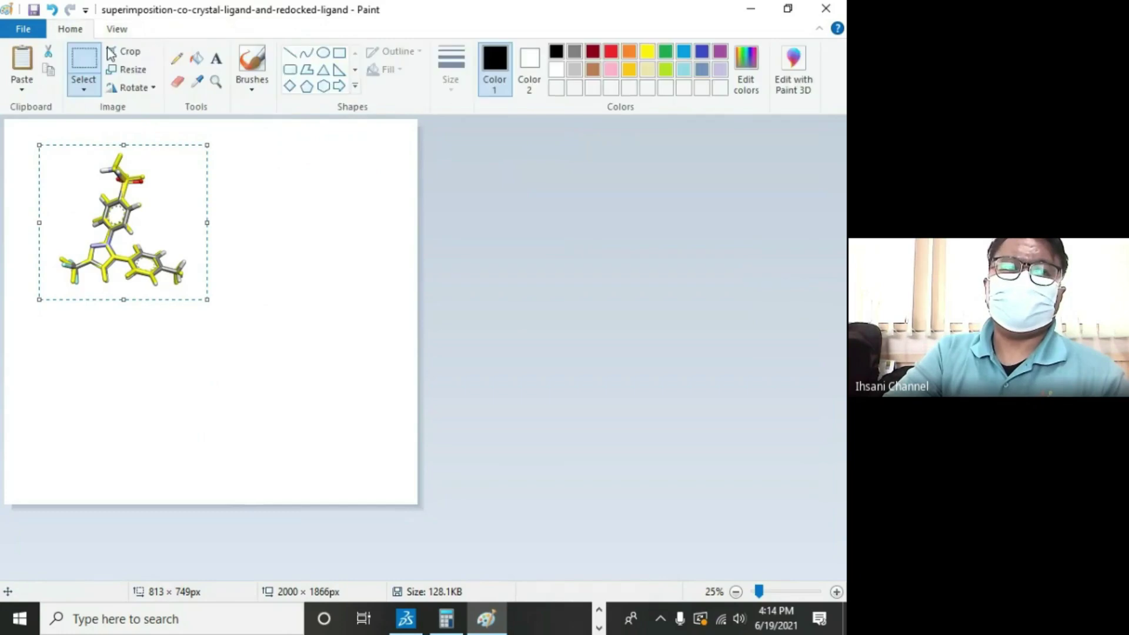
pyautogui.click(125, 51)
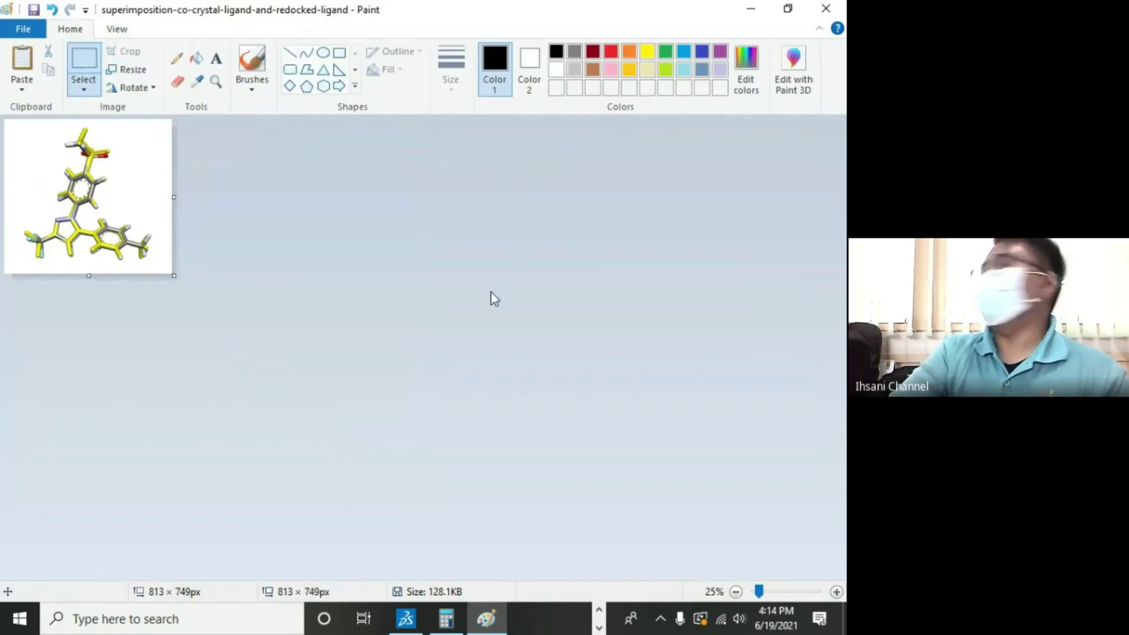
# Step: Copy the entire cropped image and paste it below the table in the Docking Result document in Word
pyautogui.click(439, 292)
pyautogui.hotkey('ctrl', 'a')
pyautogui.rightClick(118, 219)
pyautogui.moveTo(118, 219); pyautogui.dragTo(102, 217)
pyautogui.click(246, 237)
pyautogui.moveTo(177, 199); pyautogui.dragTo(148, 198)
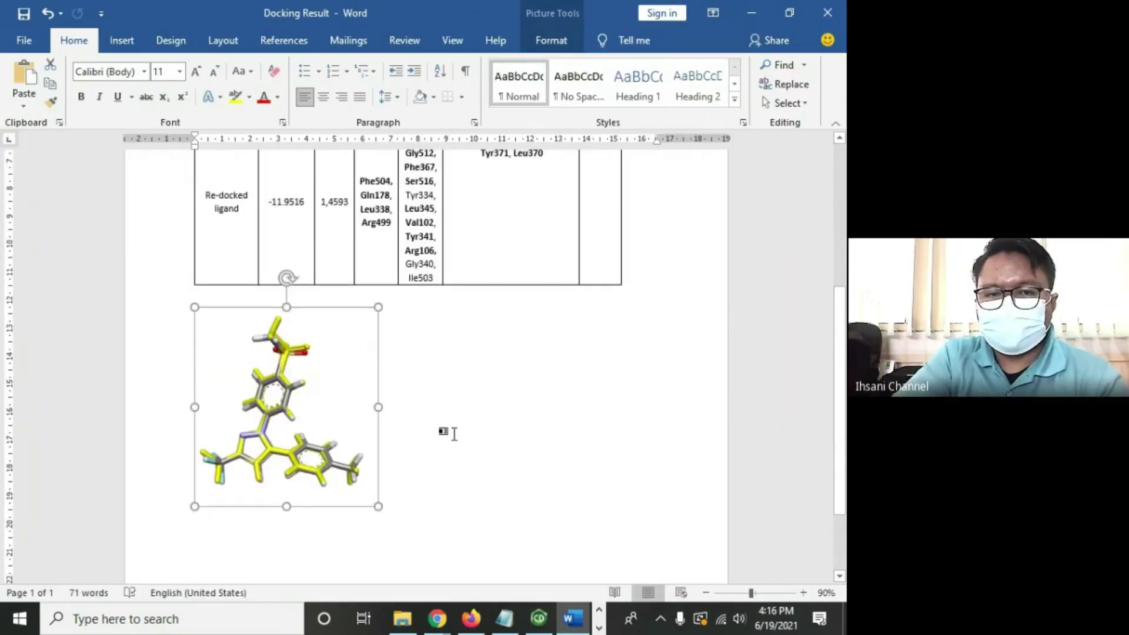
# Step: Centre the pasted superimposition picture on the page
pyautogui.click(441, 427)
pyautogui.click(340, 418)
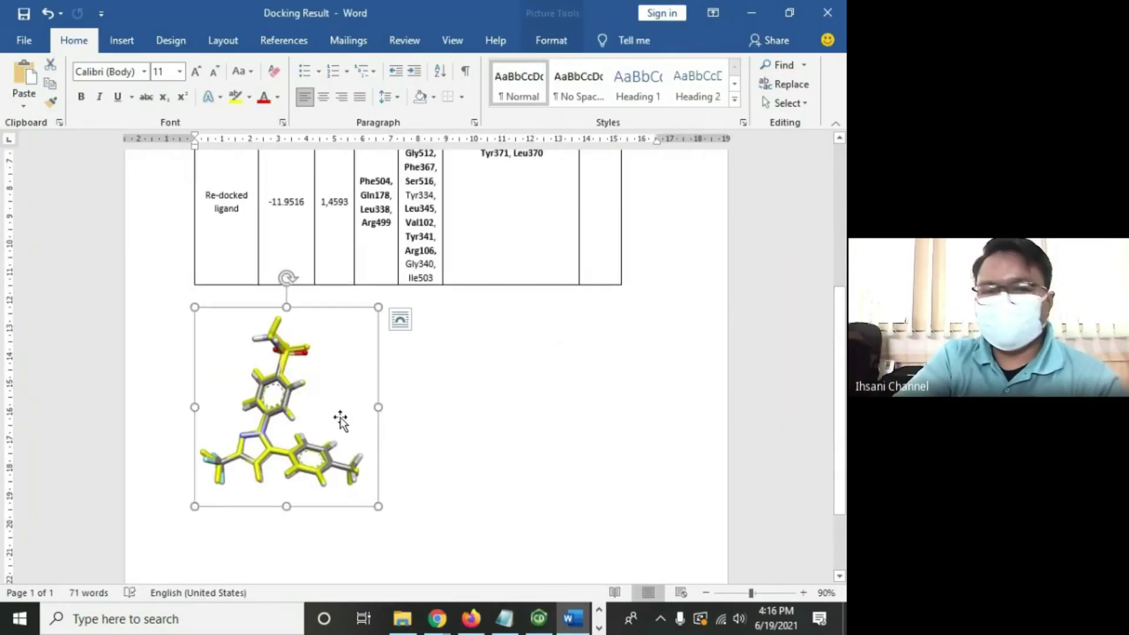
pyautogui.hotkey('ctrl', 'e')
pyautogui.click(587, 420)
# Step: Move the docking results table down the page to leave empty space above it
pyautogui.scroll(5, 587, 421)
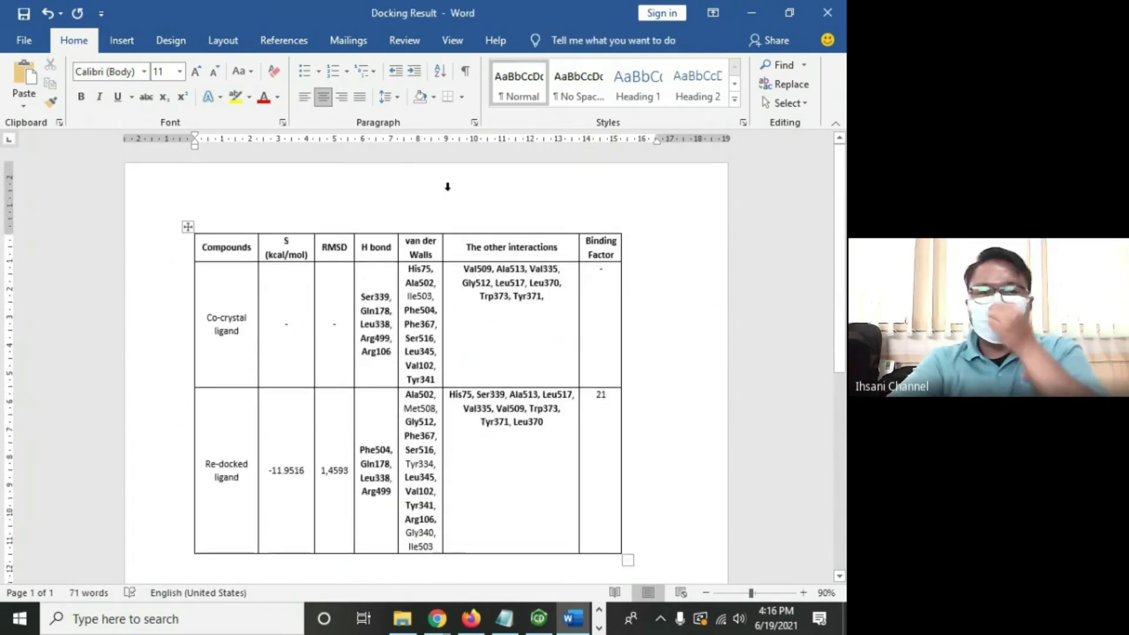
pyautogui.click(382, 202)
pyautogui.click(267, 213)
pyautogui.moveTo(188, 226); pyautogui.dragTo(189, 275)
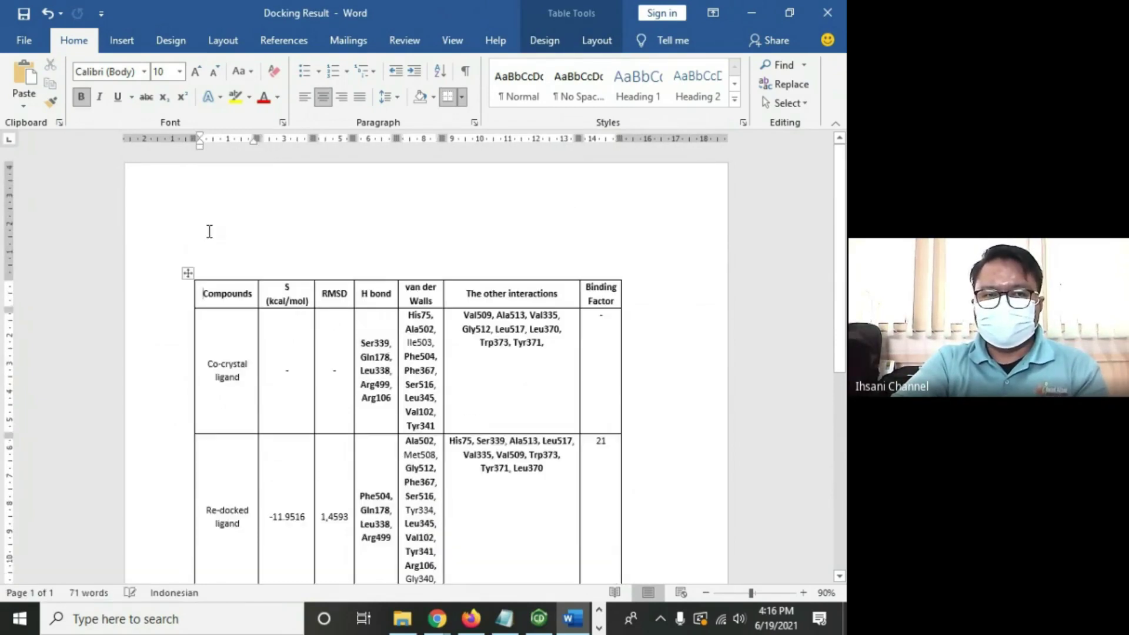
# Step: Enter the heading "Hasil Validasi Protokol Docking" above the table
pyautogui.click(220, 240)
pyautogui.write('Va')
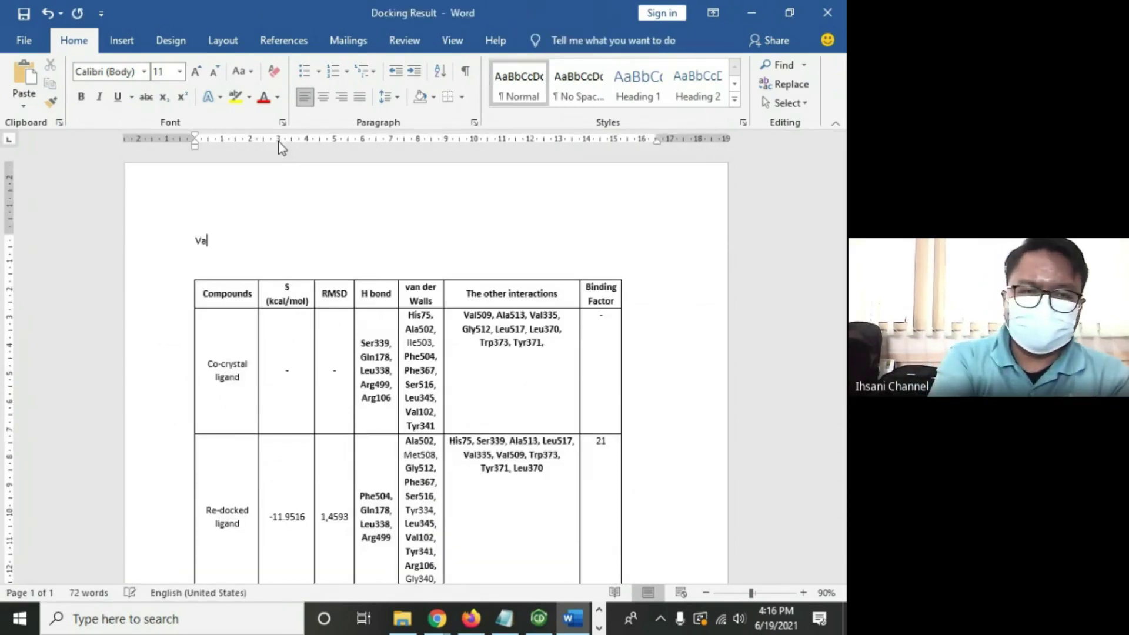
pyautogui.press('BackSpace')
pyautogui.press('BackSpace')
pyautogui.write('Hasil Va')
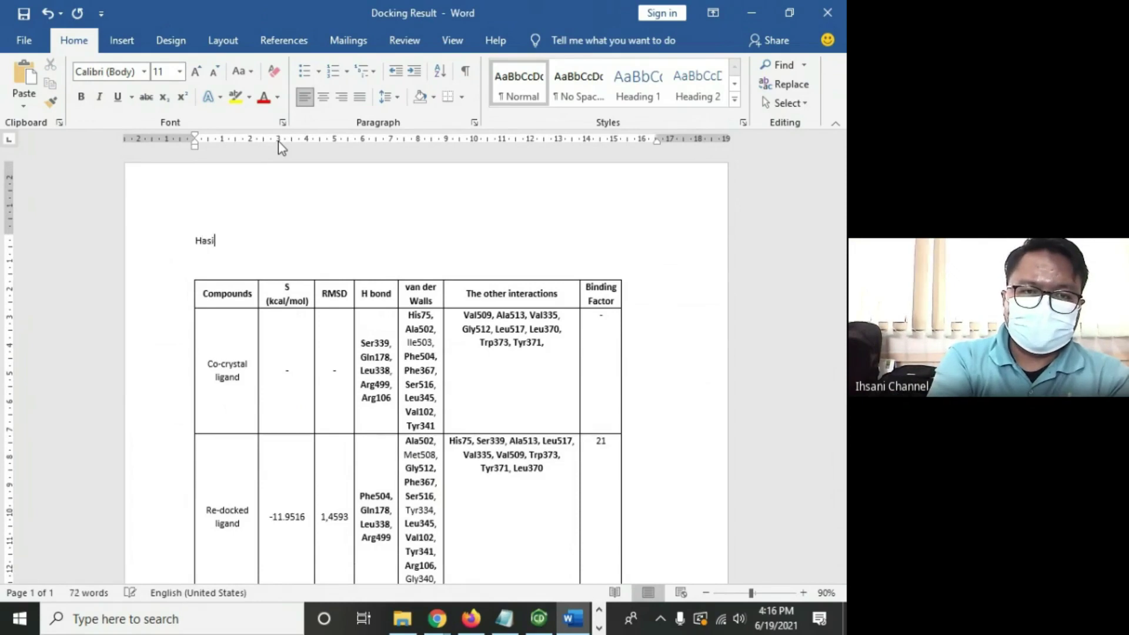
pyautogui.write('lidasi ')
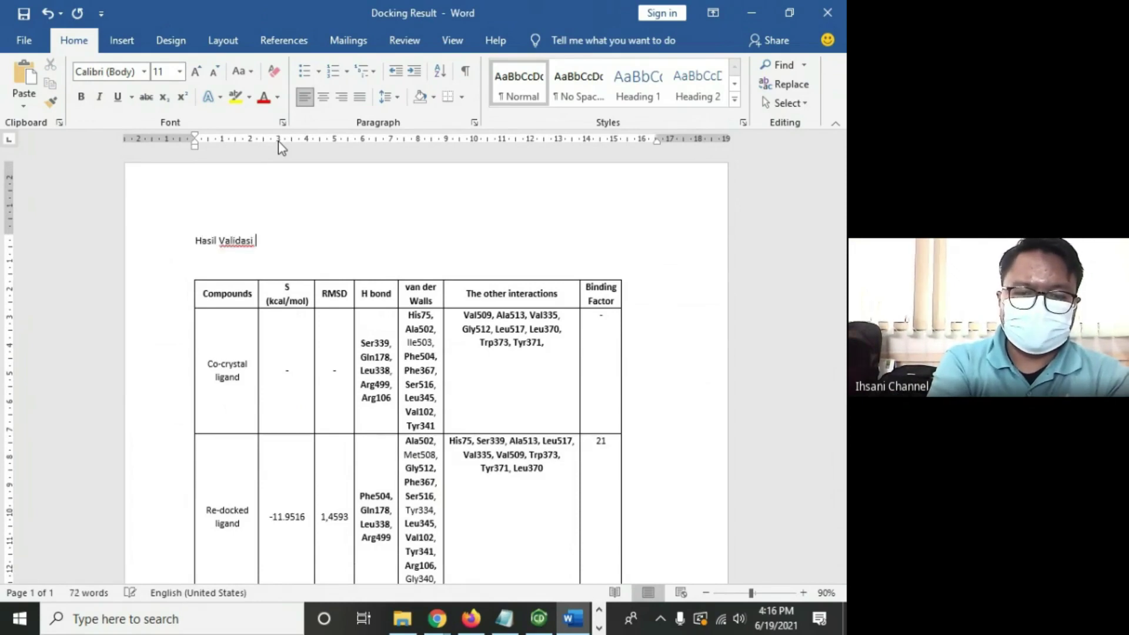
pyautogui.write('Protokol Do')
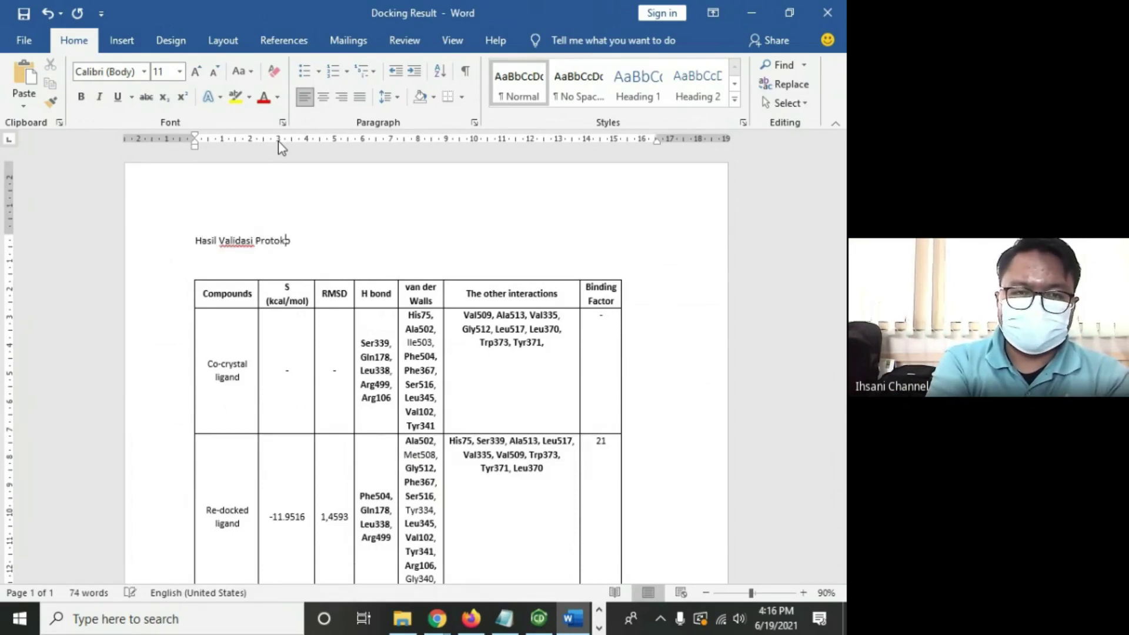
pyautogui.write('cking')
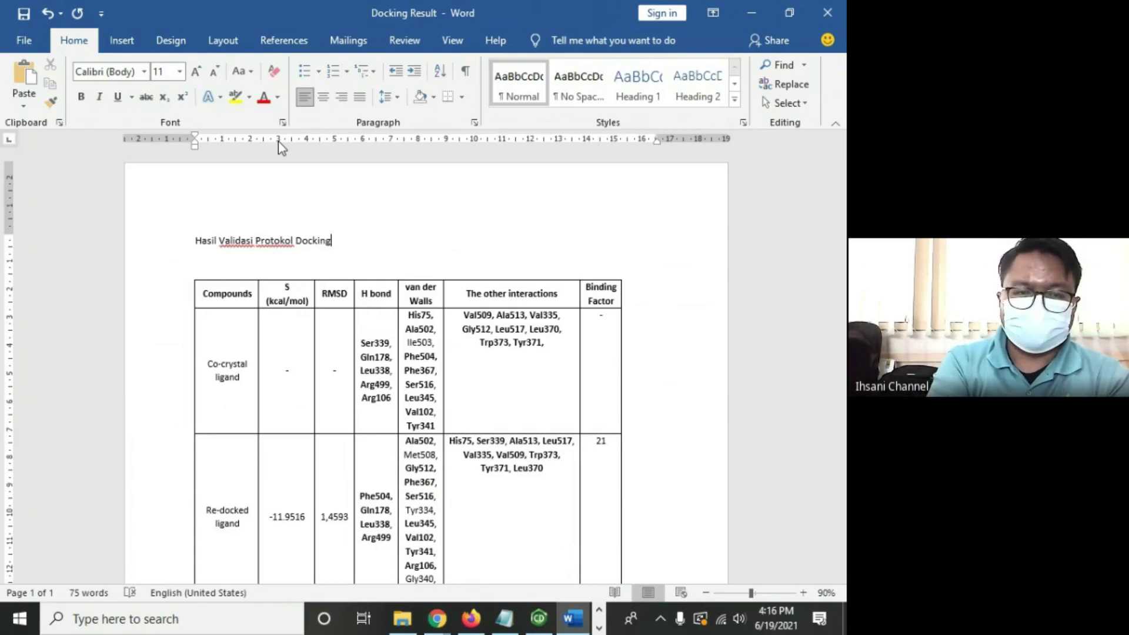
pyautogui.press('Down')
pyautogui.press('Down')
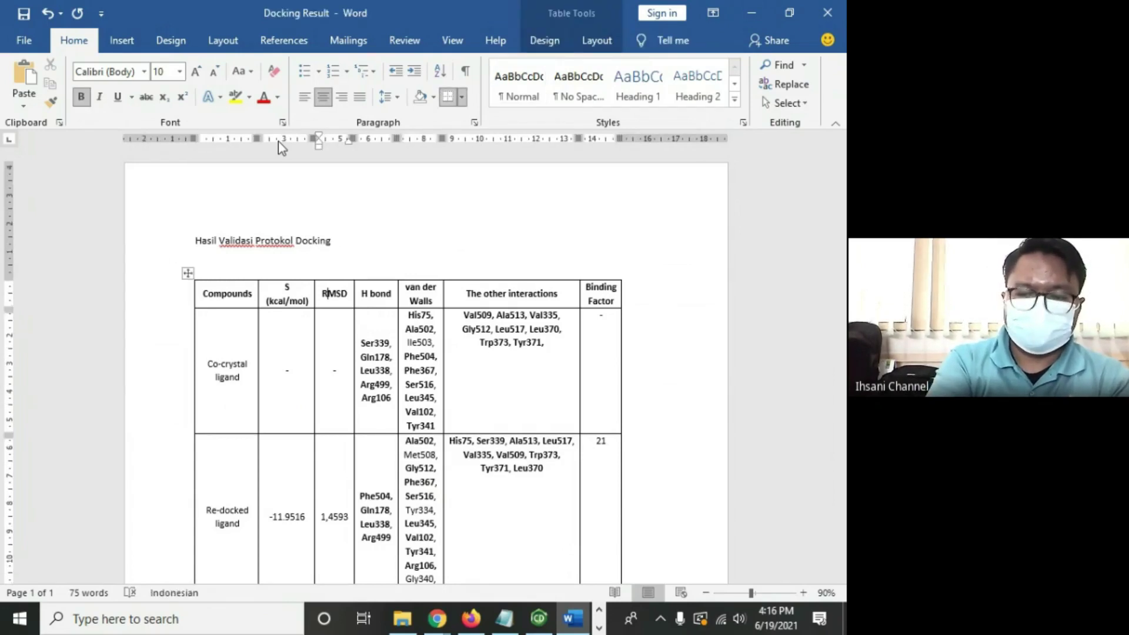
pyautogui.press('Up')
pyautogui.press('Up')
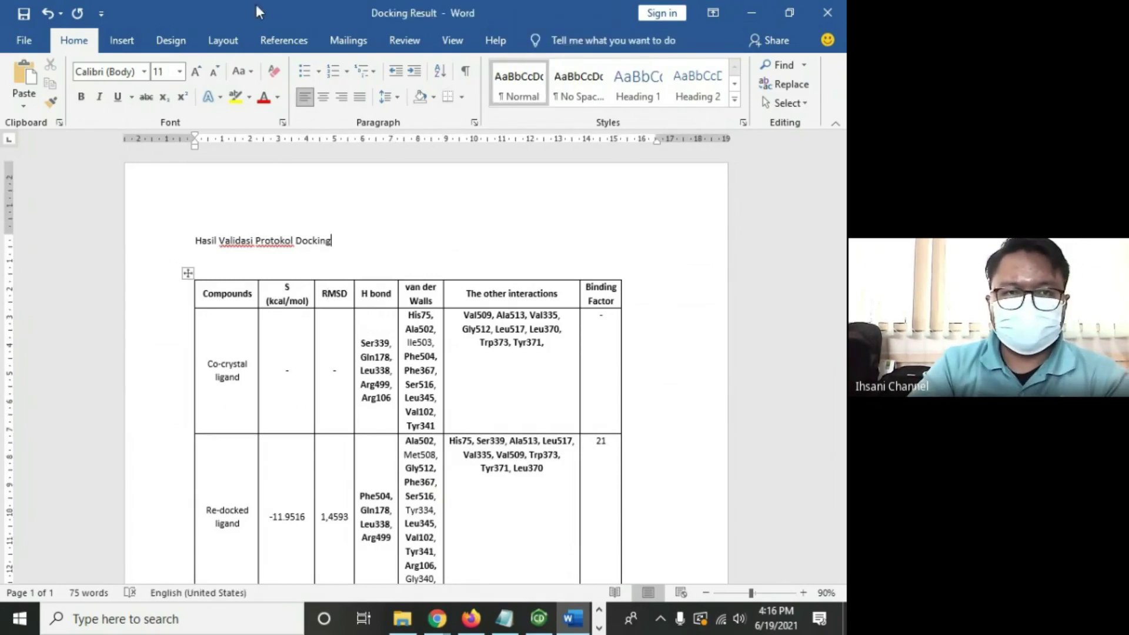
# Step: Set the spacing after the heading paragraph to 0 pt and make the heading bold
pyautogui.click(176, 40)
pyautogui.click(222, 40)
pyautogui.click(495, 107)
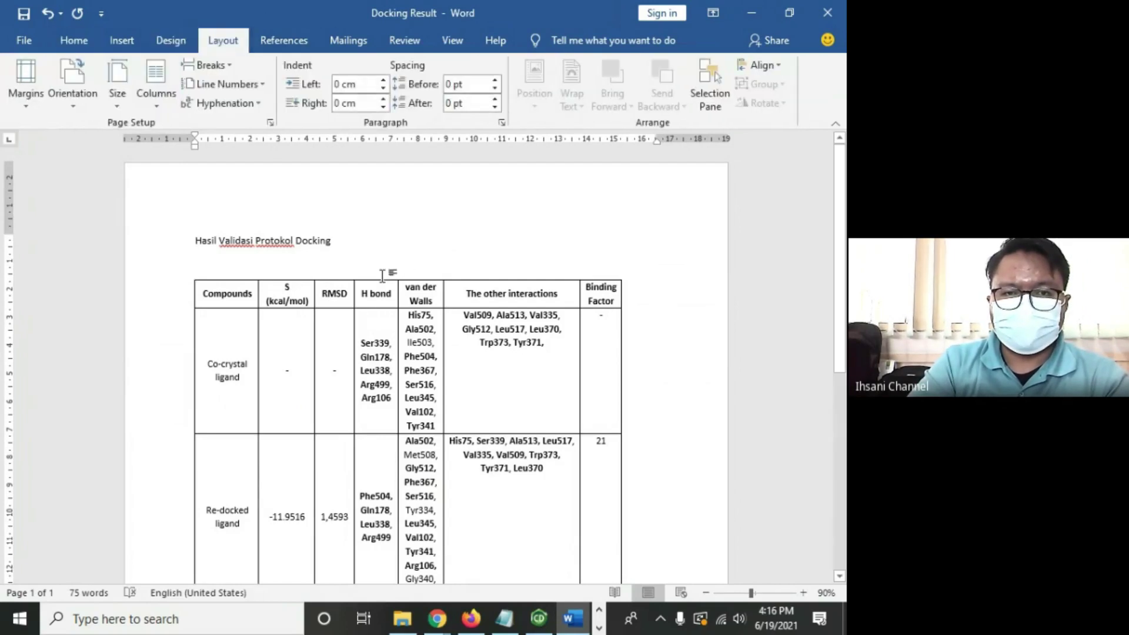
pyautogui.doubleClick(289, 241)
pyautogui.moveTo(305, 257); pyautogui.dragTo(316, 307)
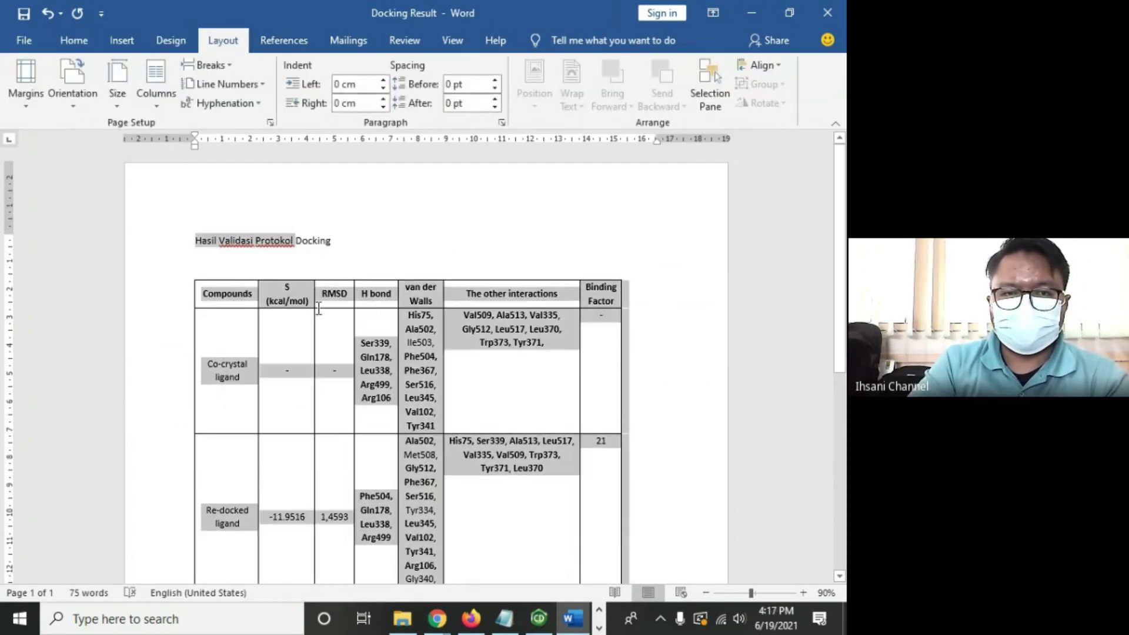
pyautogui.click(251, 262)
pyautogui.moveTo(188, 272); pyautogui.dragTo(338, 235)
pyautogui.hotkey('ctrl', 'b')
pyautogui.click(510, 218)
# Step: Add the caption "Gambar X. Superimposisi mode pengikatan co-crystal ligand dan re-docked ligand" on a new line below the superimposition picture
pyautogui.scroll(-5, 612, 360)
pyautogui.click(487, 403)
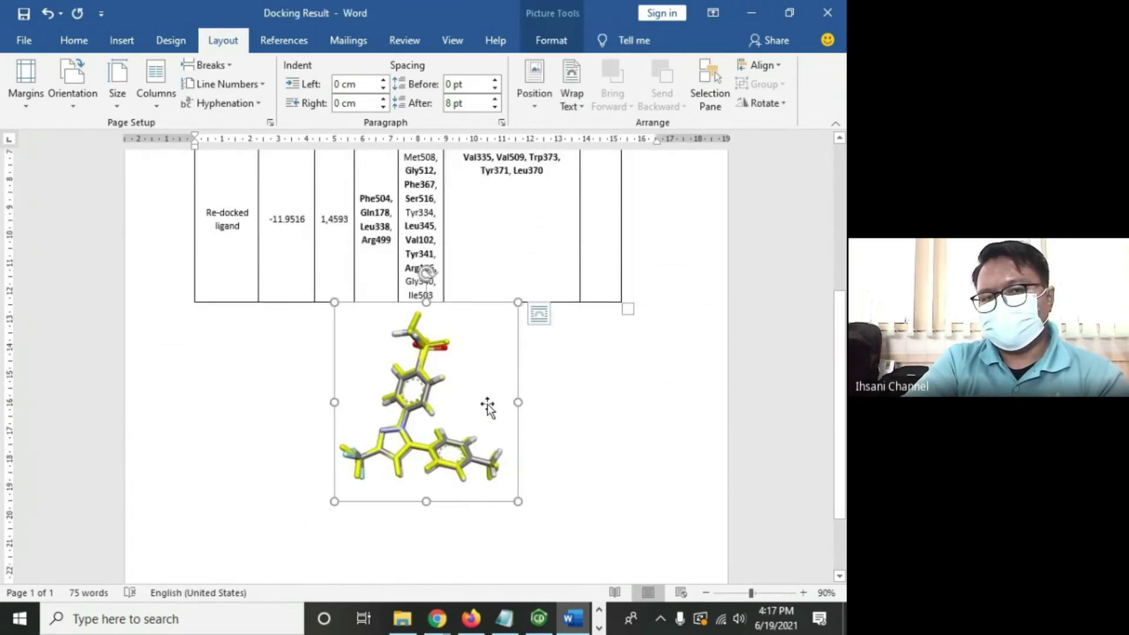
pyautogui.click(570, 428)
pyautogui.press('Return')
pyautogui.write('Gambar X')
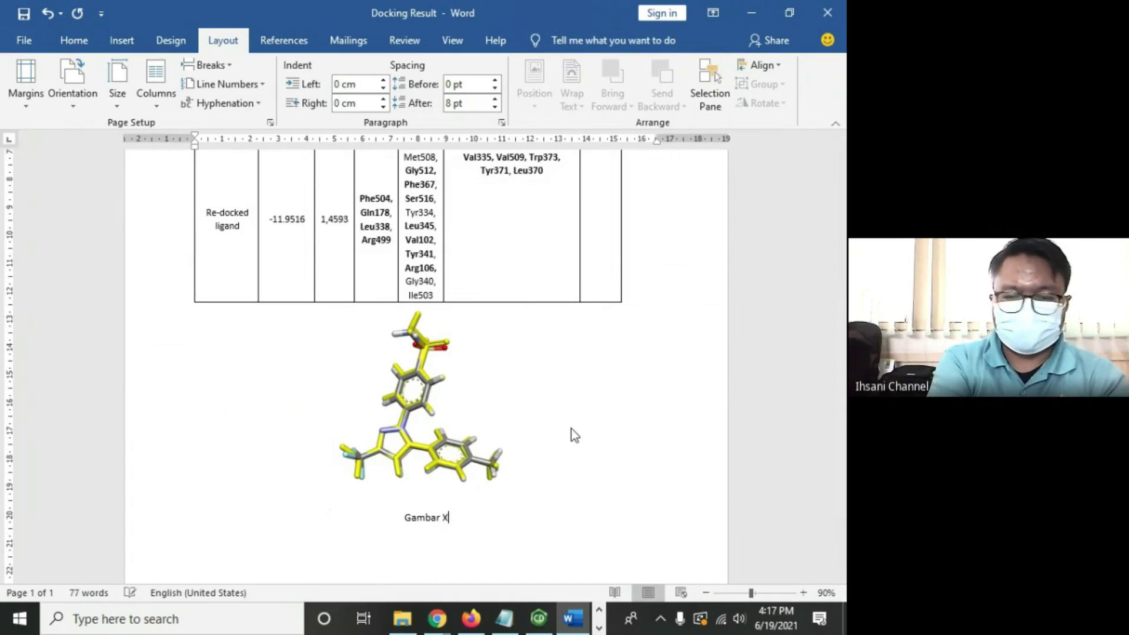
pyautogui.write('. Super')
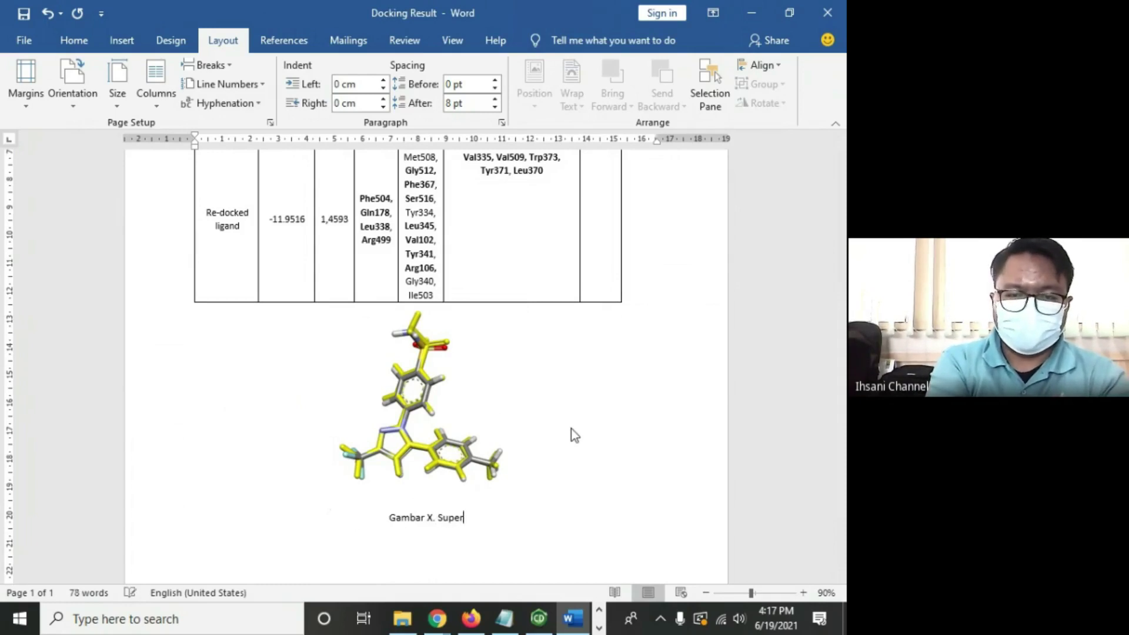
pyautogui.write('imposisi')
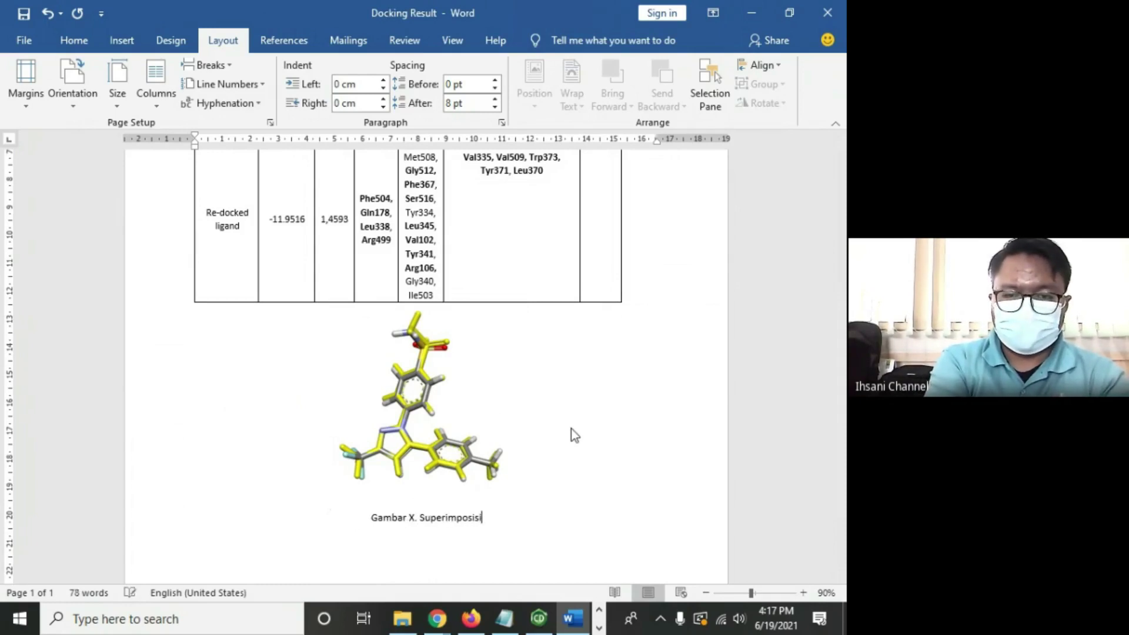
pyautogui.write(' mo')
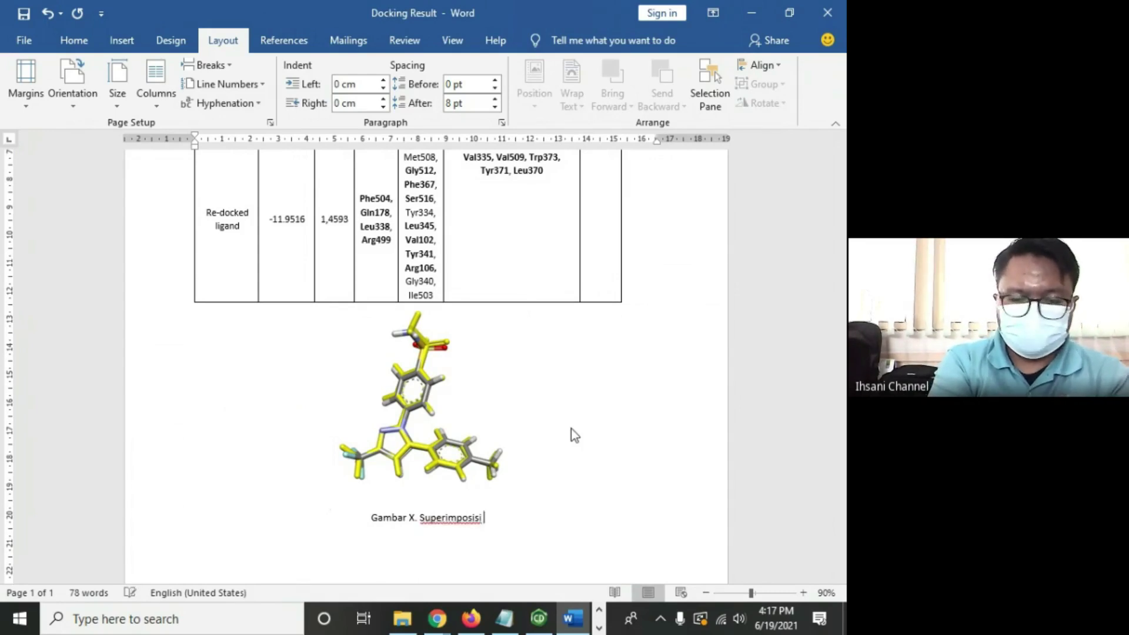
pyautogui.write('de pengikatan')
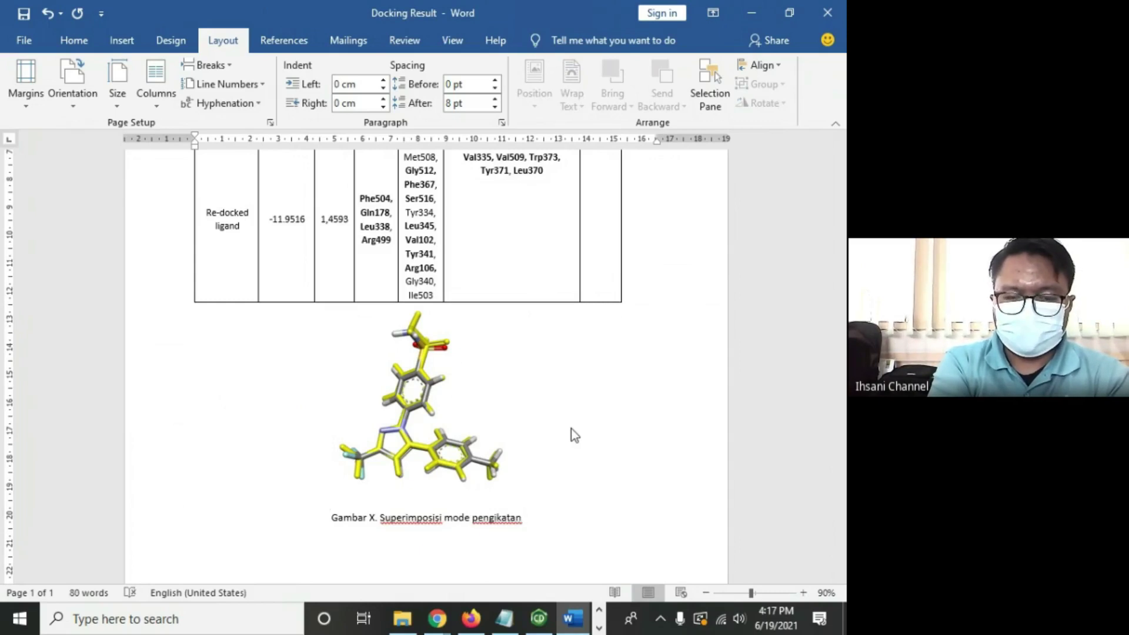
pyautogui.write(' co-cr')
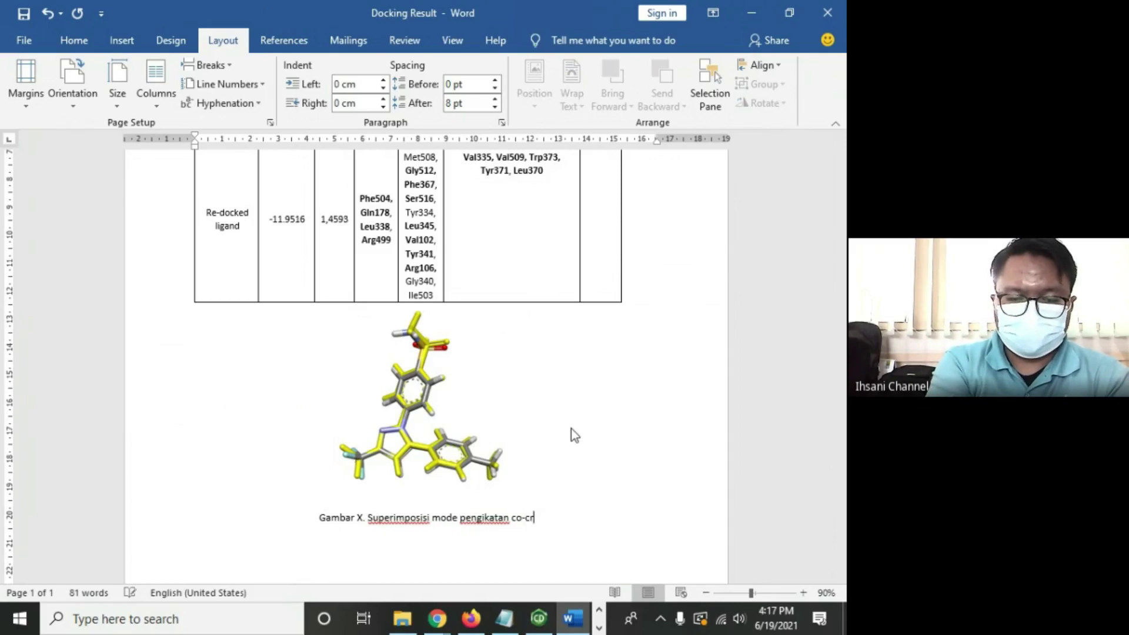
pyautogui.write('ystal ligand ')
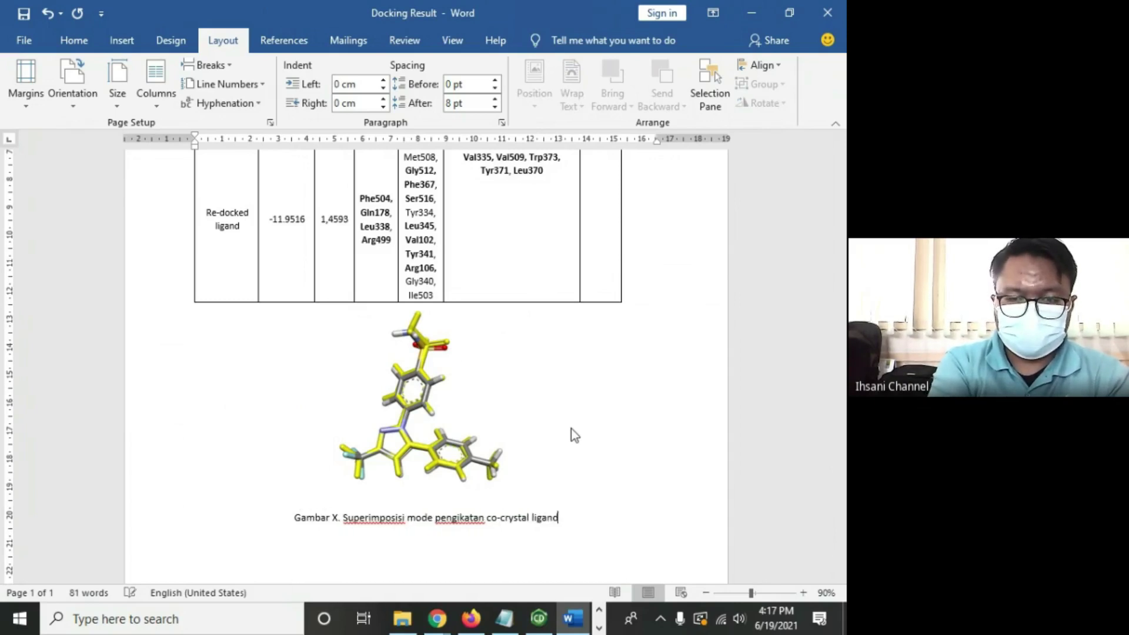
pyautogui.write('dan')
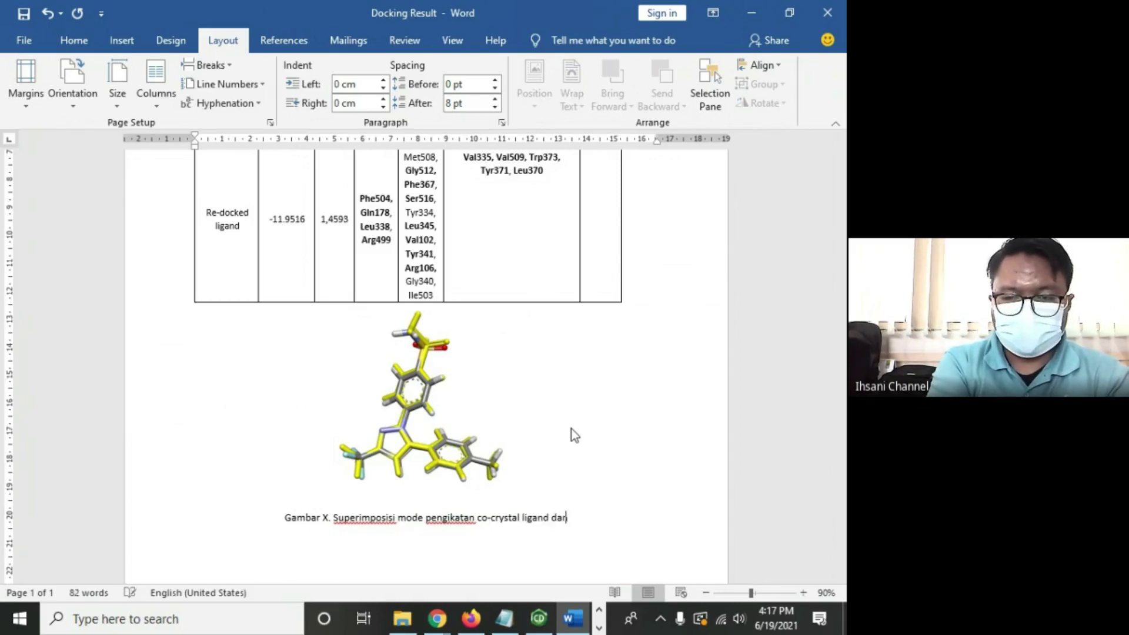
pyautogui.write(' re-d')
pyautogui.press('BackSpace')
pyautogui.write('-docked ligand')
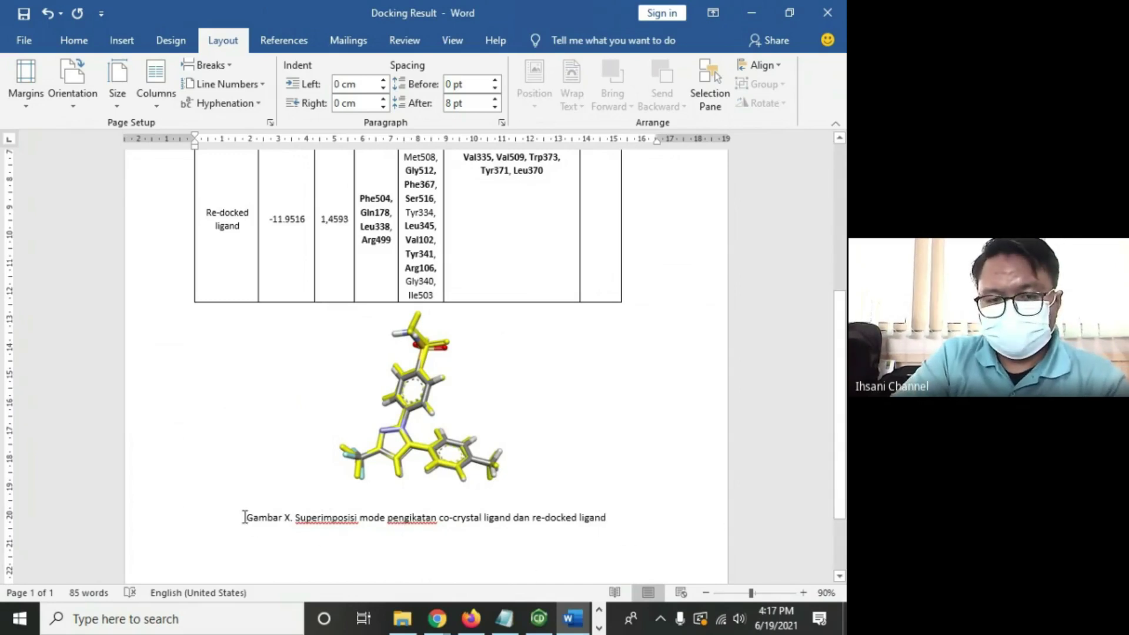
# Step: Make the label "Gambar X." at the start of the picture caption bold
pyautogui.moveTo(244, 517); pyautogui.dragTo(292, 520)
pyautogui.hotkey('ctrl', 'b')
pyautogui.scroll(5, 586, 323)
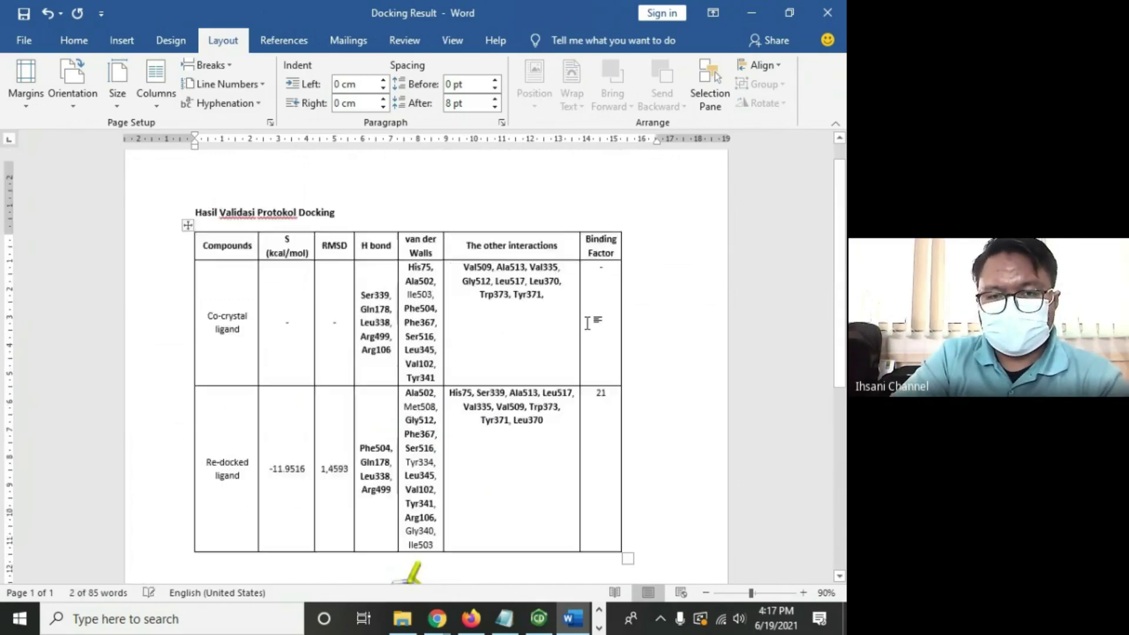
pyautogui.scroll(1, 587, 322)
pyautogui.click(450, 242)
# Step: Paste the superimposition picture back above its caption, leaving empty space between it and the table
pyautogui.scroll(-2, 687, 266)
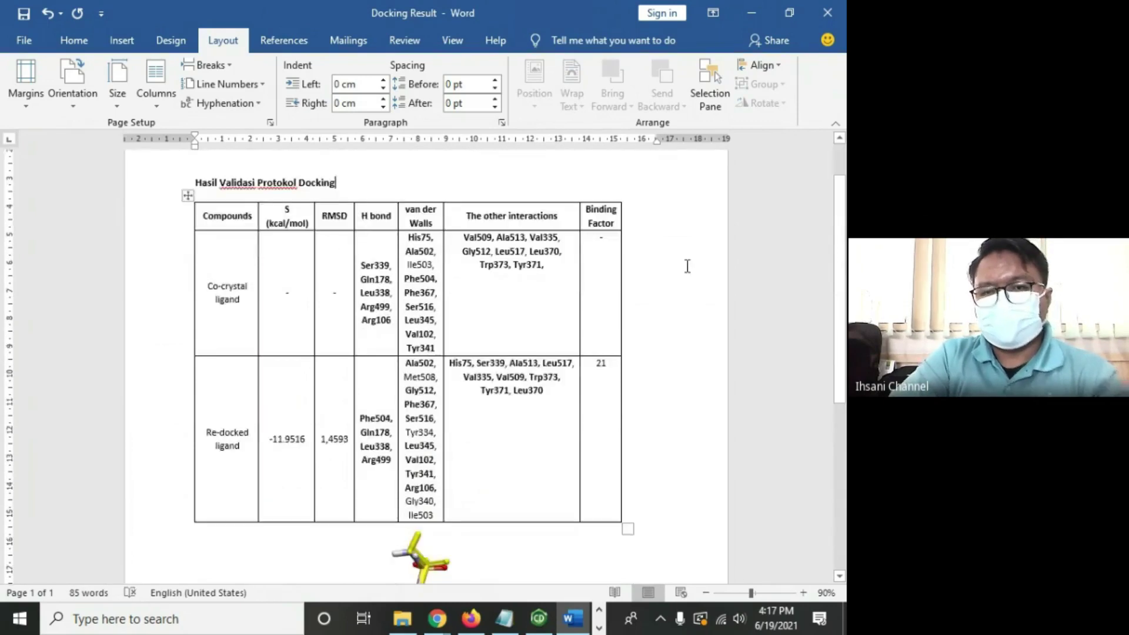
pyautogui.scroll(-6, 687, 265)
pyautogui.hotkey('ctrl', 'v')
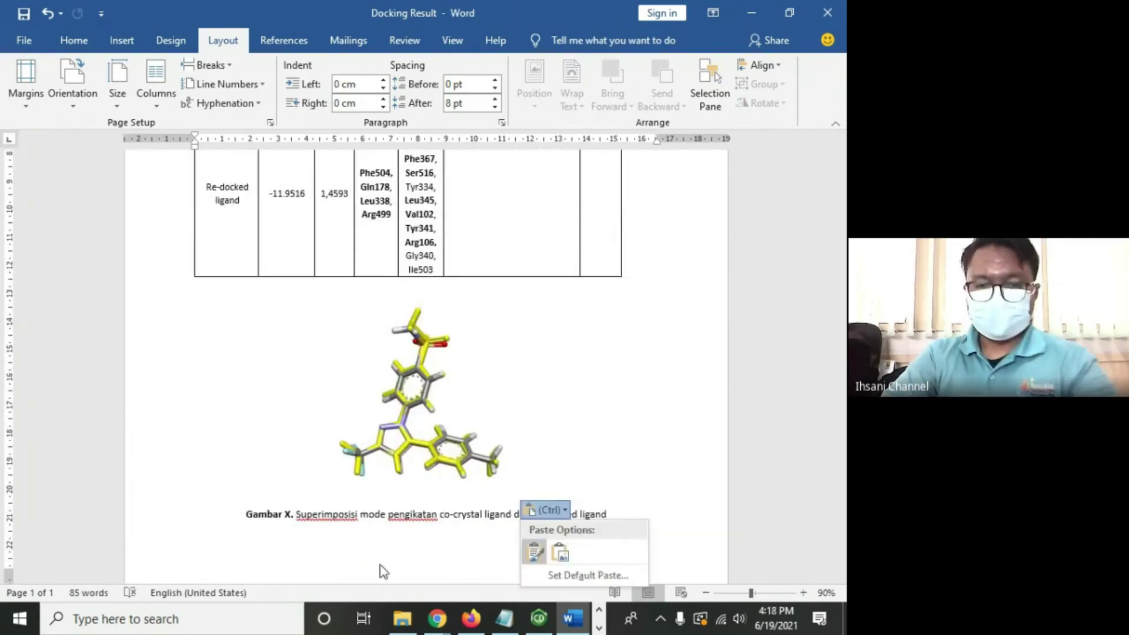
pyautogui.press('Escape')
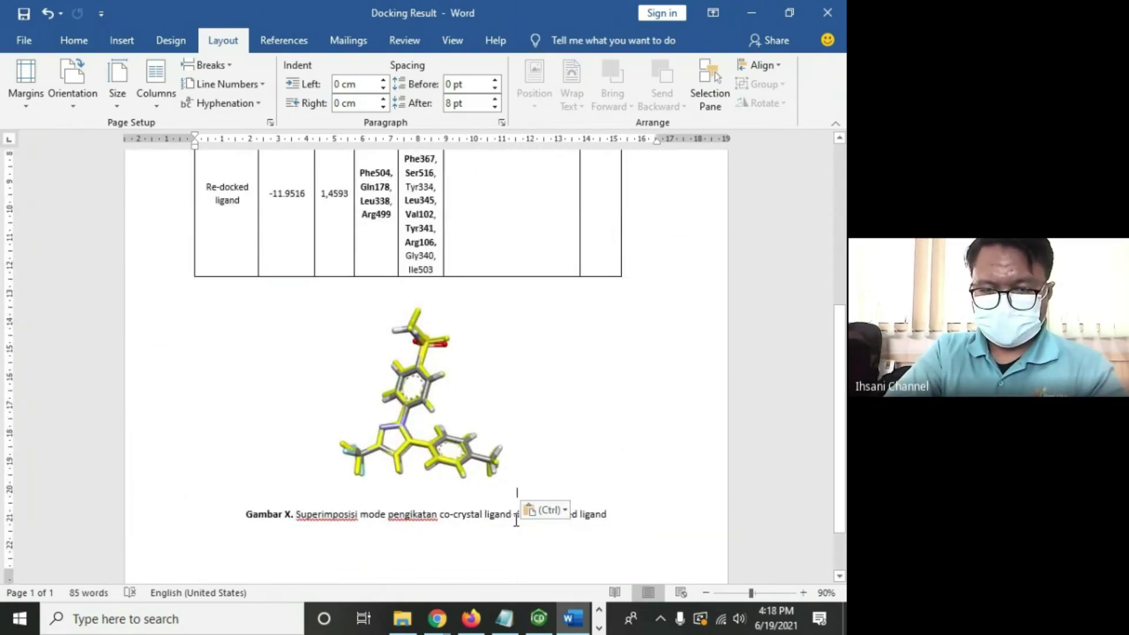
# Step: Add the colour notes "(abu-abu)" after "co-crystal ligand" and "(kuning)" after "re-docked ligand" in the picture caption
pyautogui.write('(')
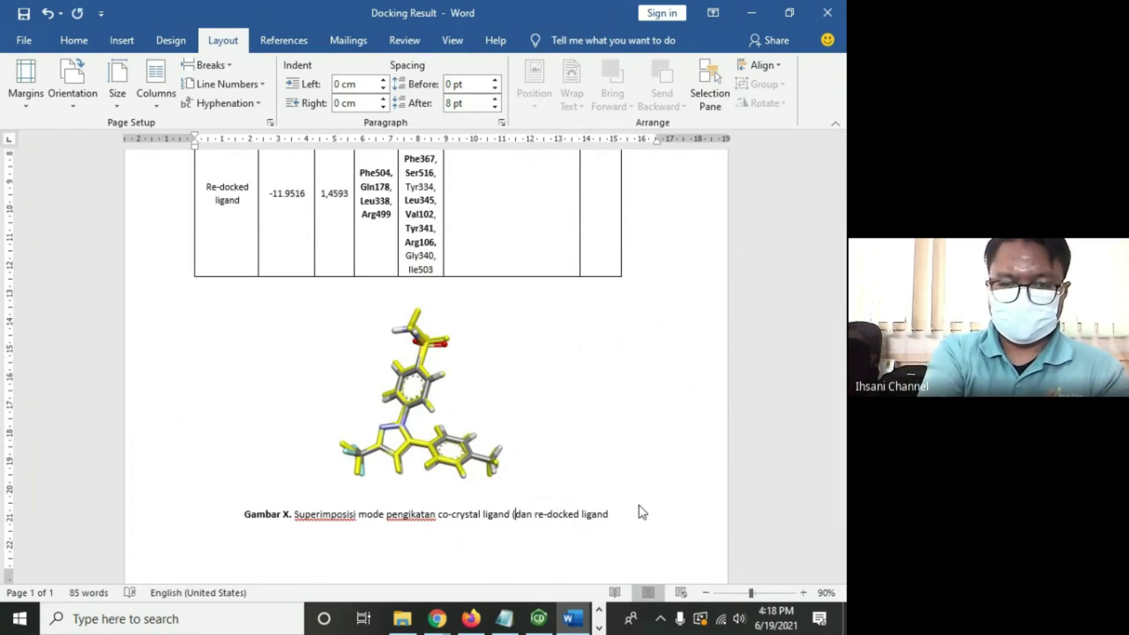
pyautogui.press('BackSpace')
pyautogui.write('warna')
pyautogui.press('BackSpace')
pyautogui.press('BackSpace')
pyautogui.press('BackSpace')
pyautogui.press('BackSpace')
pyautogui.press('BackSpace')
pyautogui.write('(abu-abu) ')
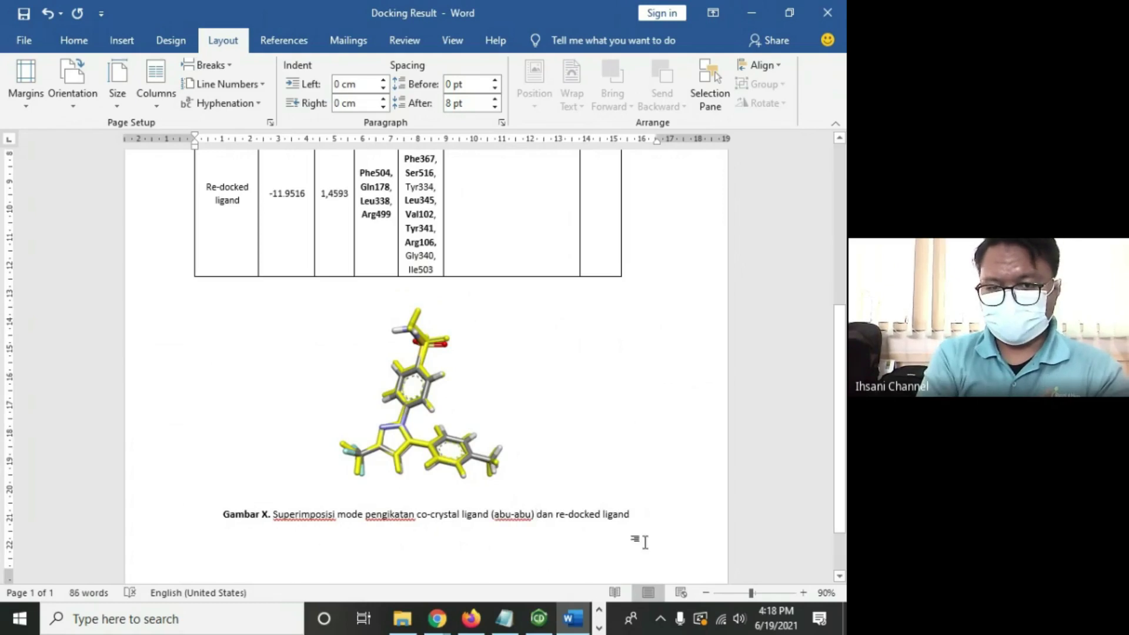
pyautogui.write(' (ku')
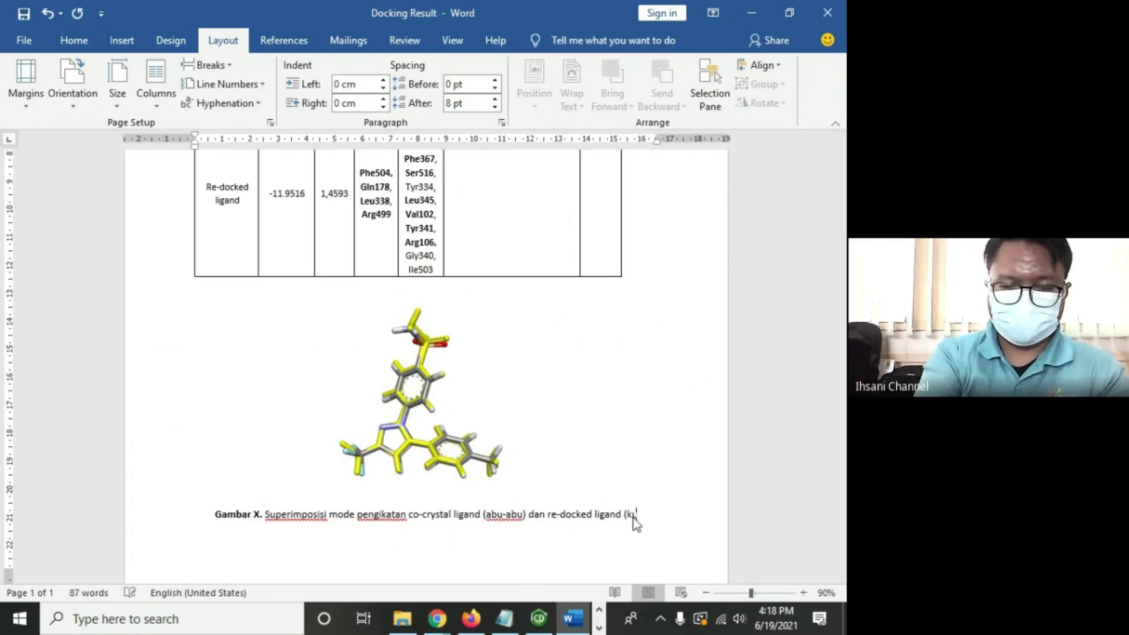
pyautogui.write('ning)')
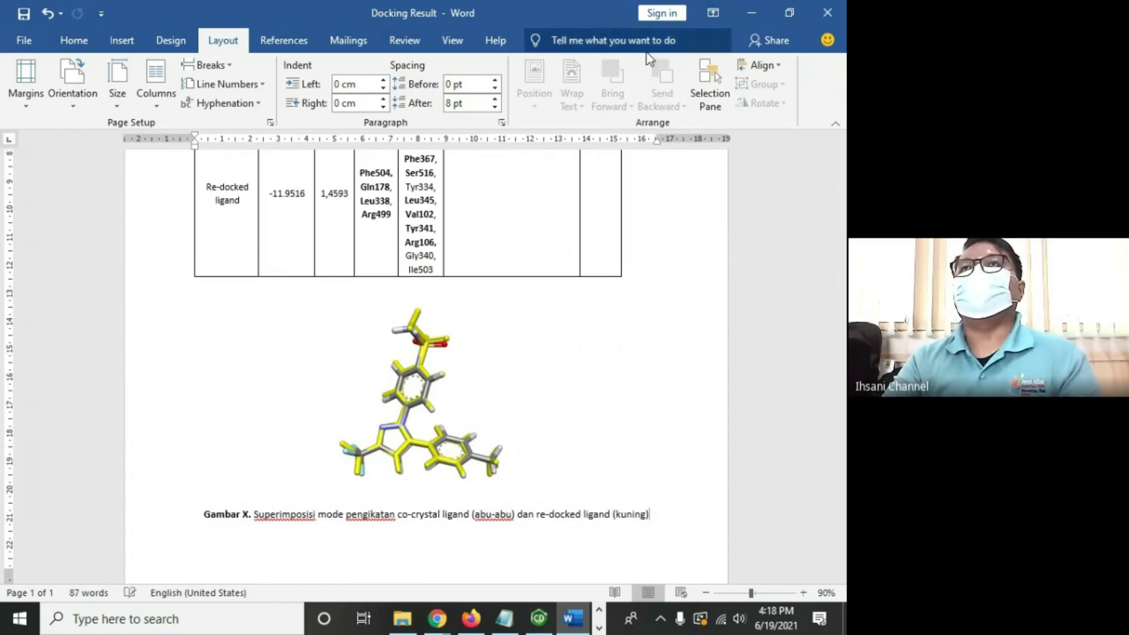
pyautogui.keyDown('ctrl'); pyautogui.scroll(3, 488, 254); pyautogui.keyUp('ctrl')
pyautogui.keyDown('ctrl'); pyautogui.scroll(2, 488, 254); pyautogui.keyUp('ctrl')
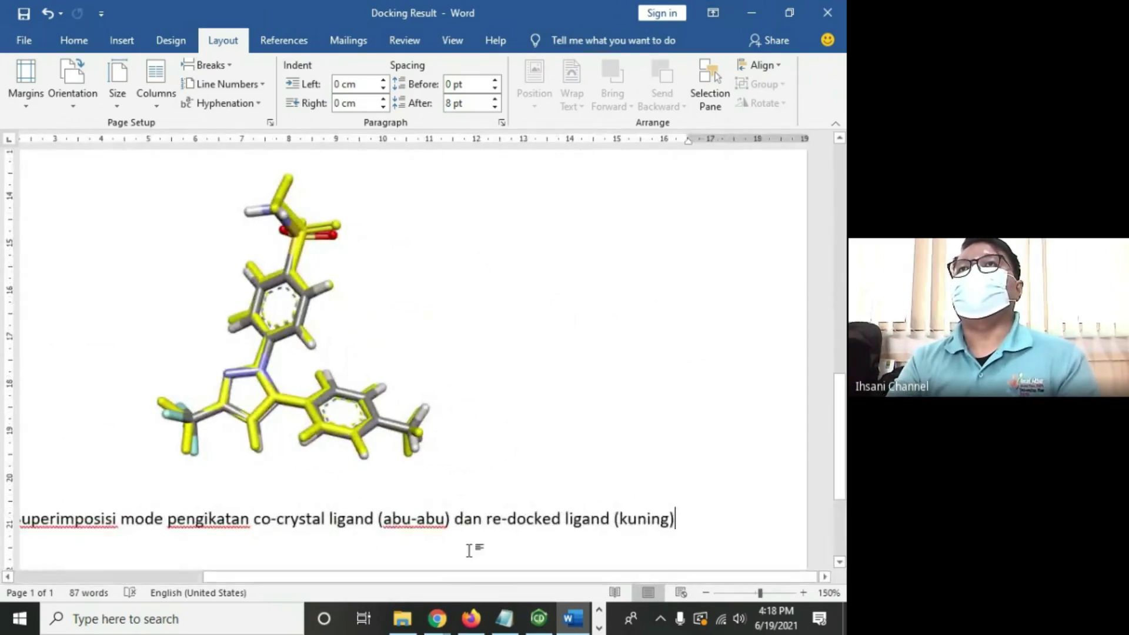